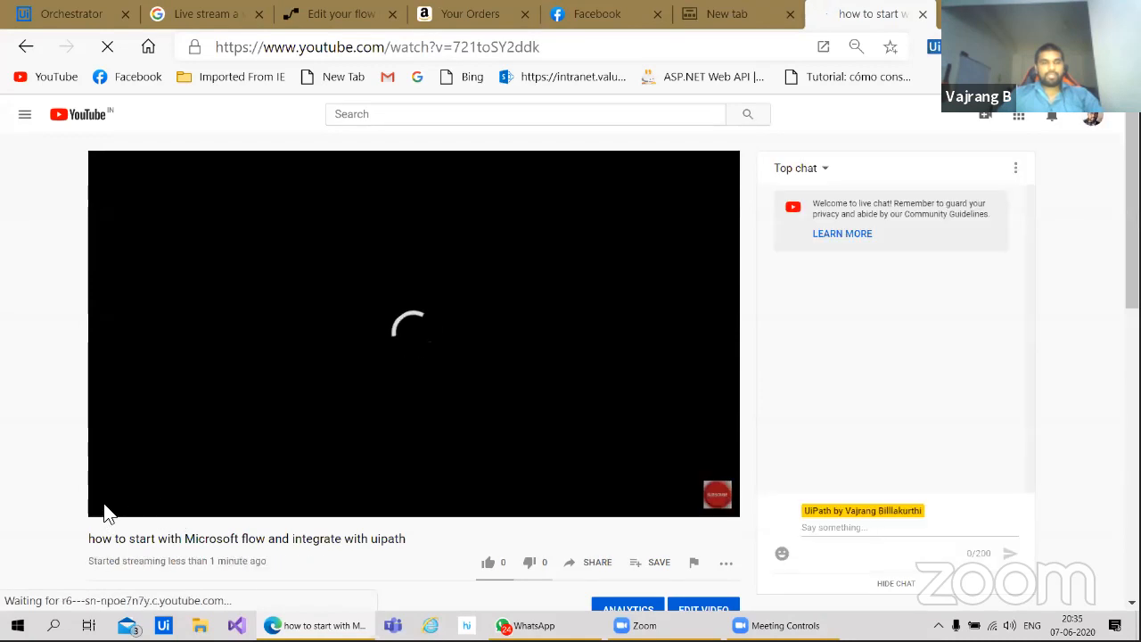
Step: Rewind the Microsoft flow–UiPath live stream ten seconds and close the Your Orders tab
key("j")
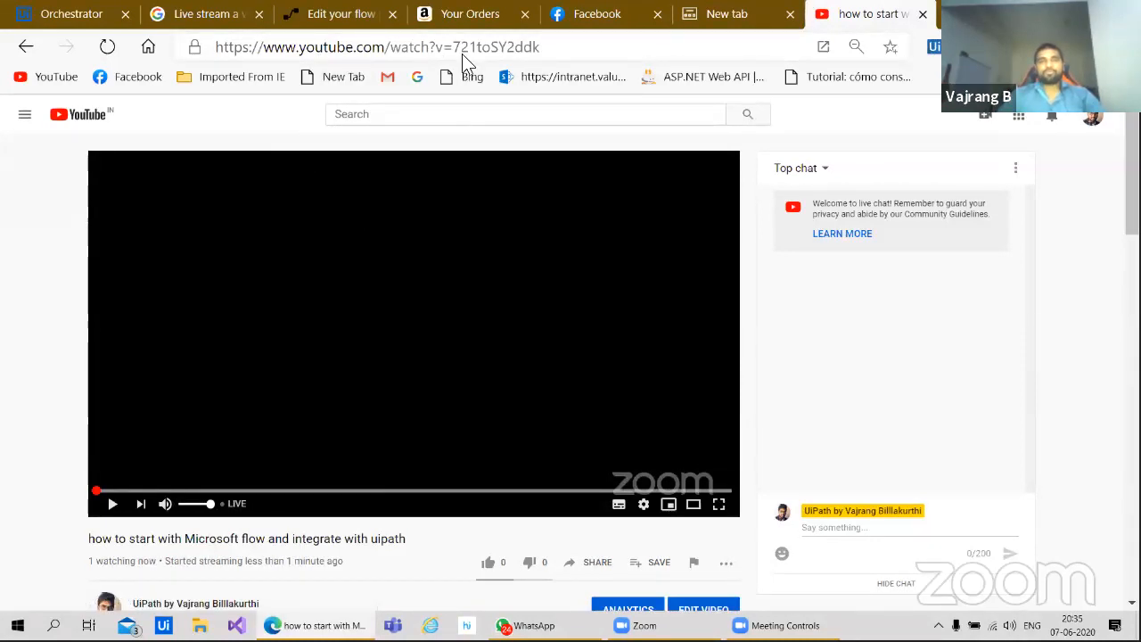
left_click(524, 15)
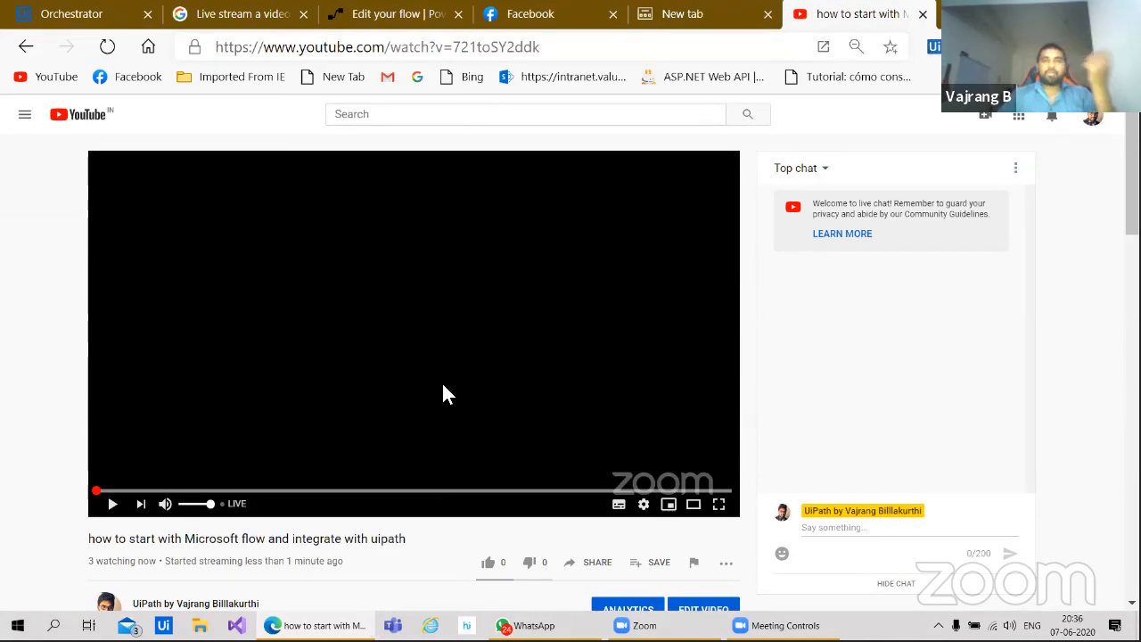
Step: In Power Automate, check the + New flow types and the UI flows list, dismissing the free-trial offer
left_click(369, 16)
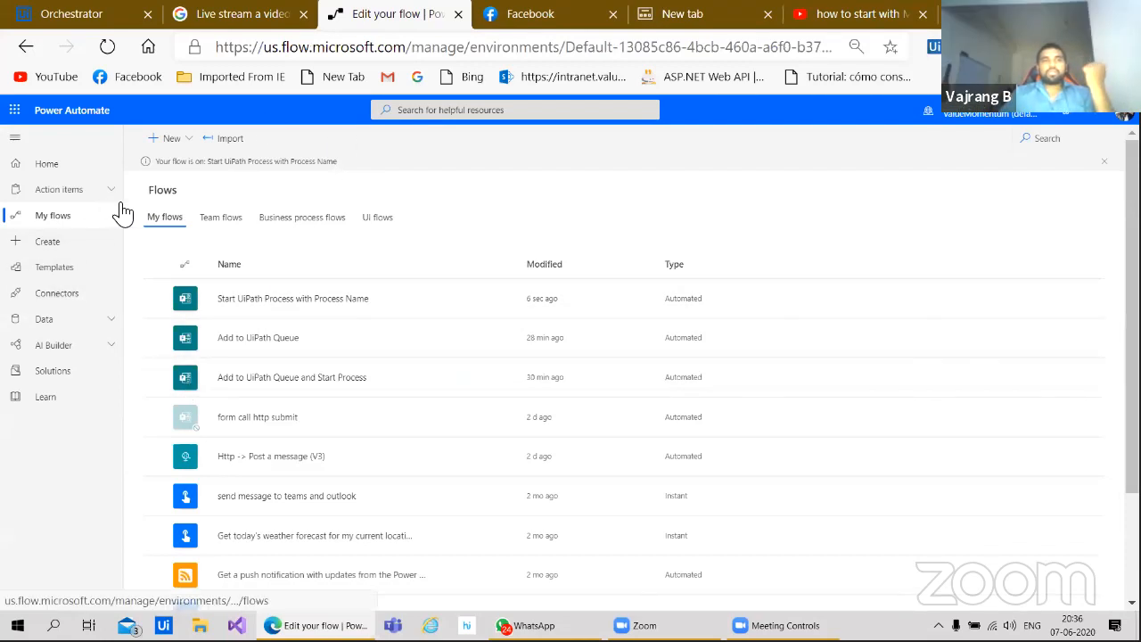
left_click(187, 141)
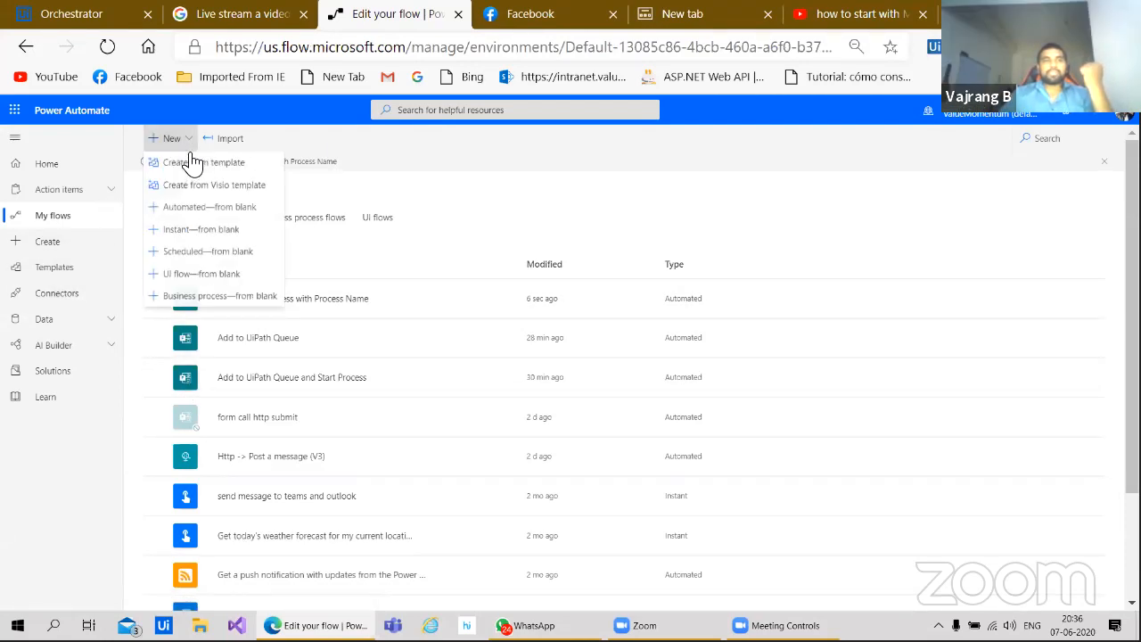
left_click(459, 196)
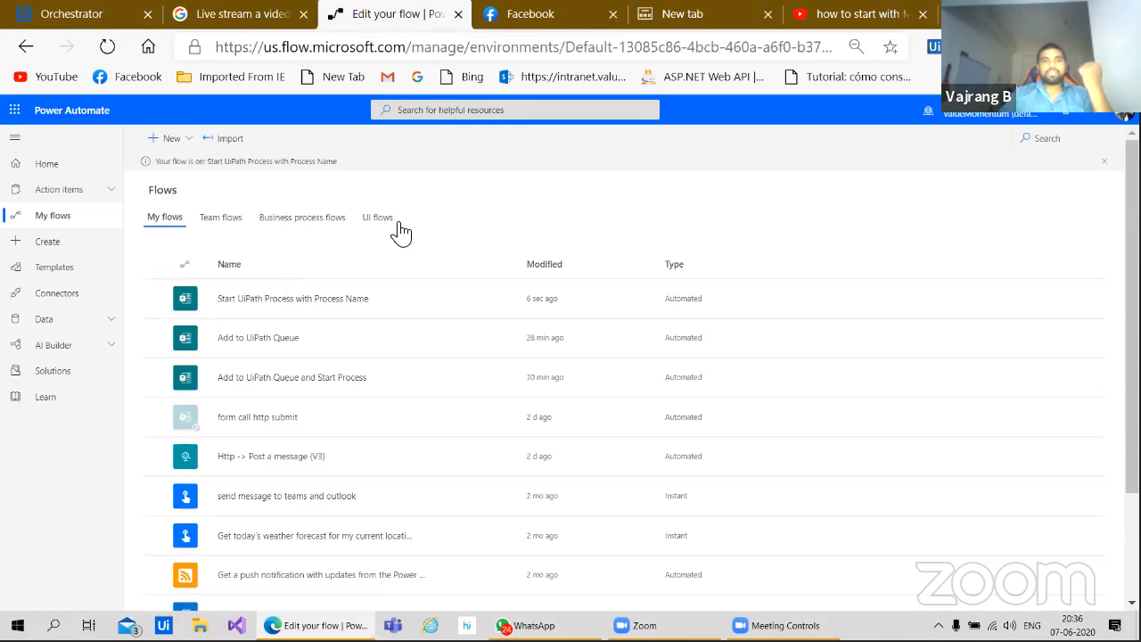
left_click(376, 219)
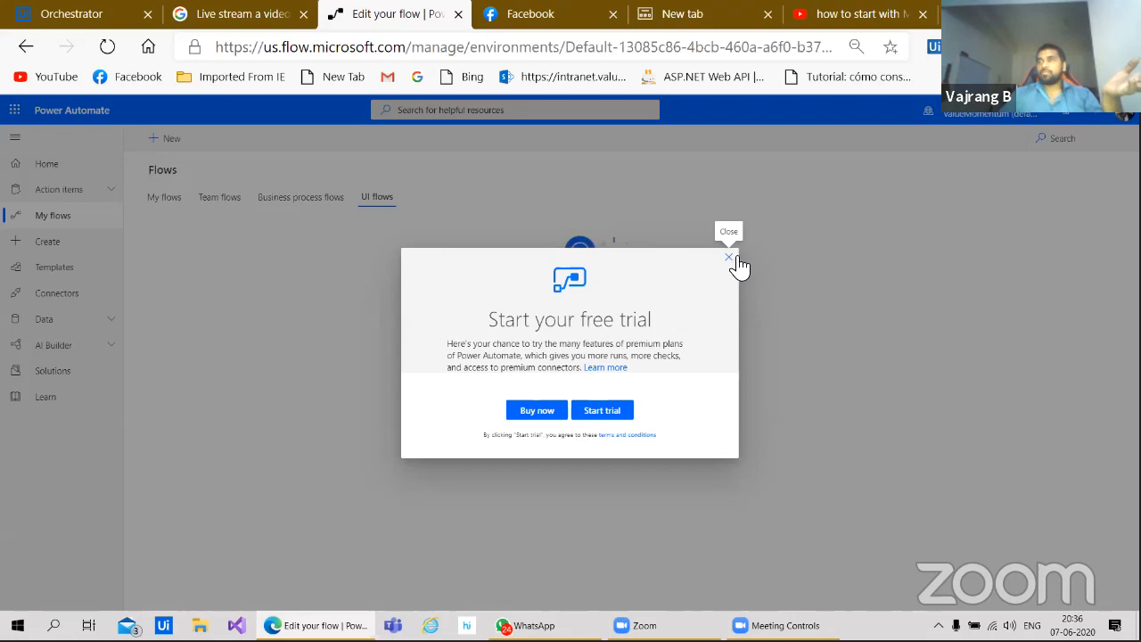
left_click(727, 257)
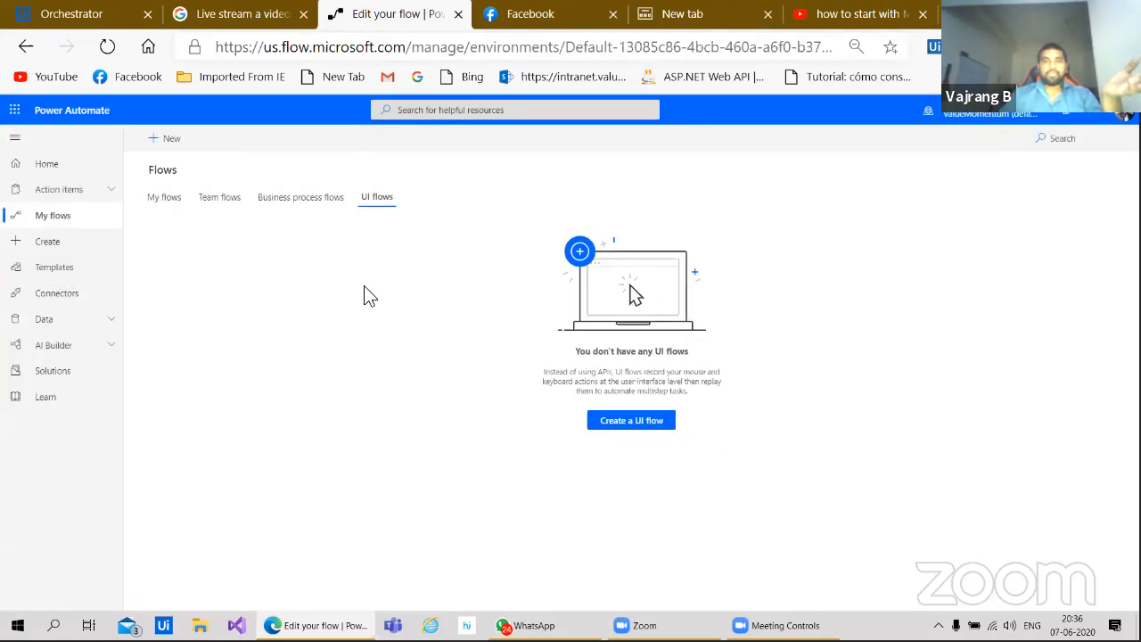
Step: Look through Business process flows and Team flows, then return to My flows
left_click(330, 211)
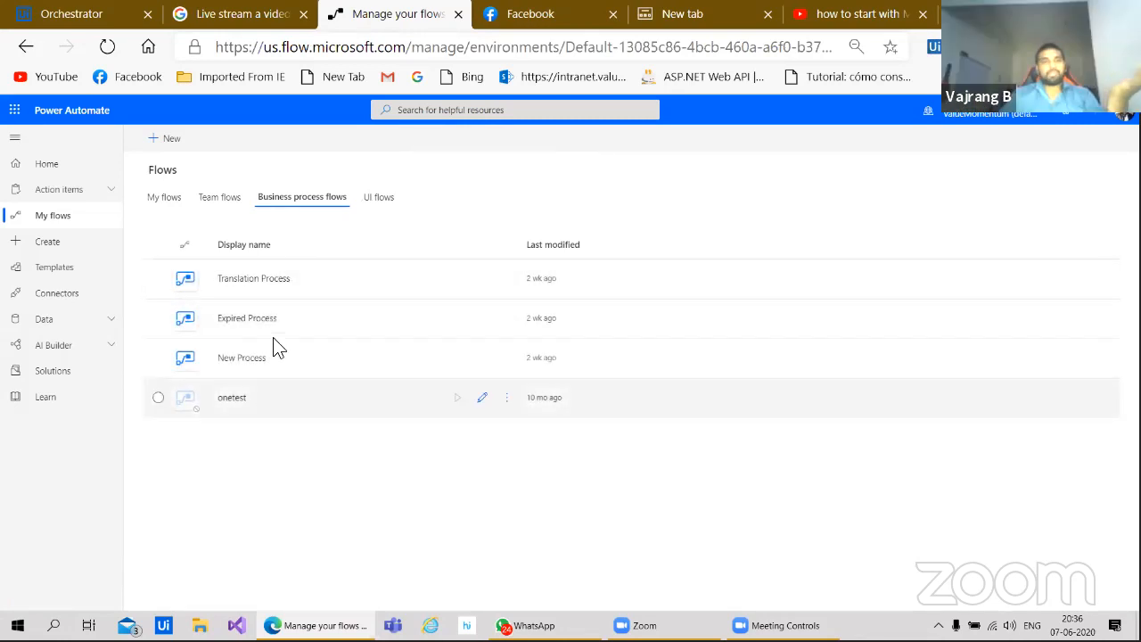
left_click(161, 208)
left_click(219, 199)
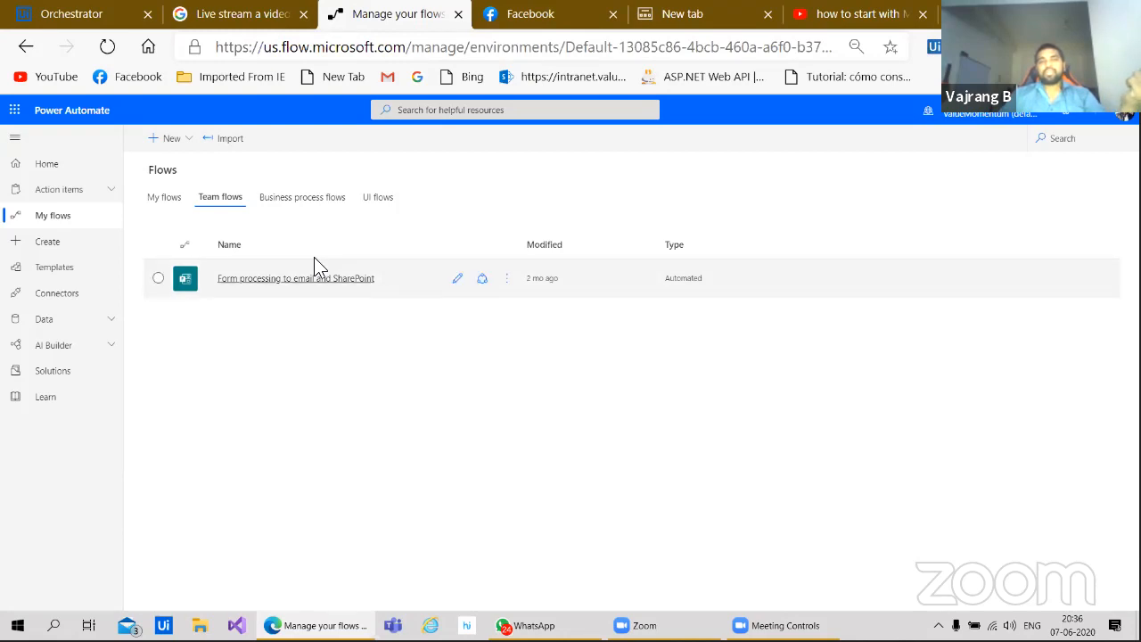
left_click(166, 200)
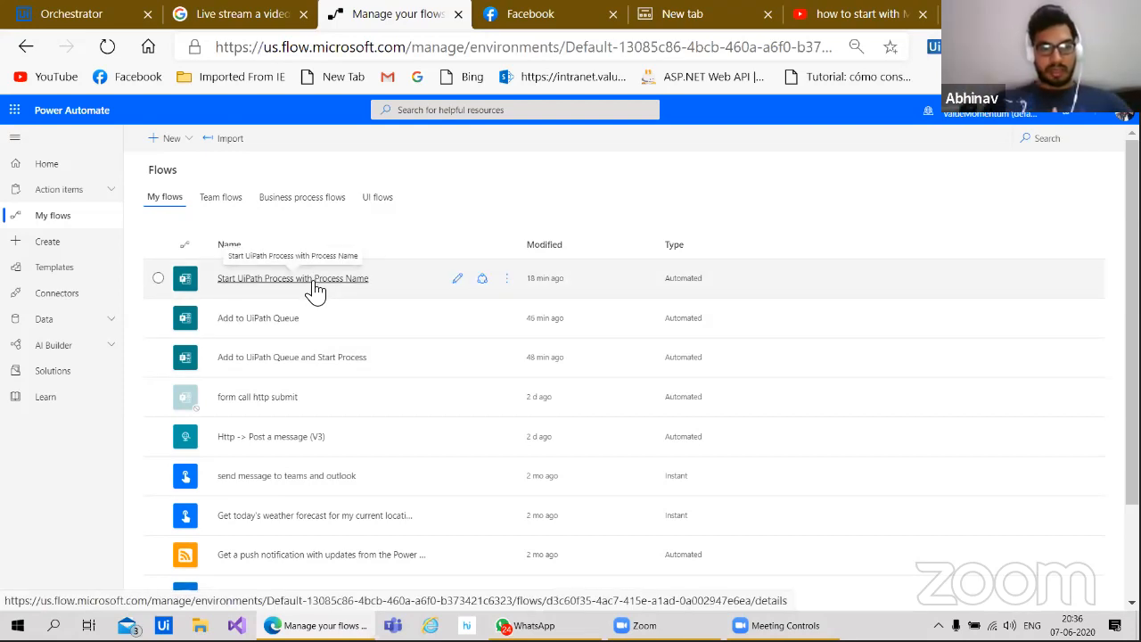
Step: Glance at Team flows and My flows, then go to the Create page's blank-flow types and templates
left_click(219, 198)
left_click(167, 199)
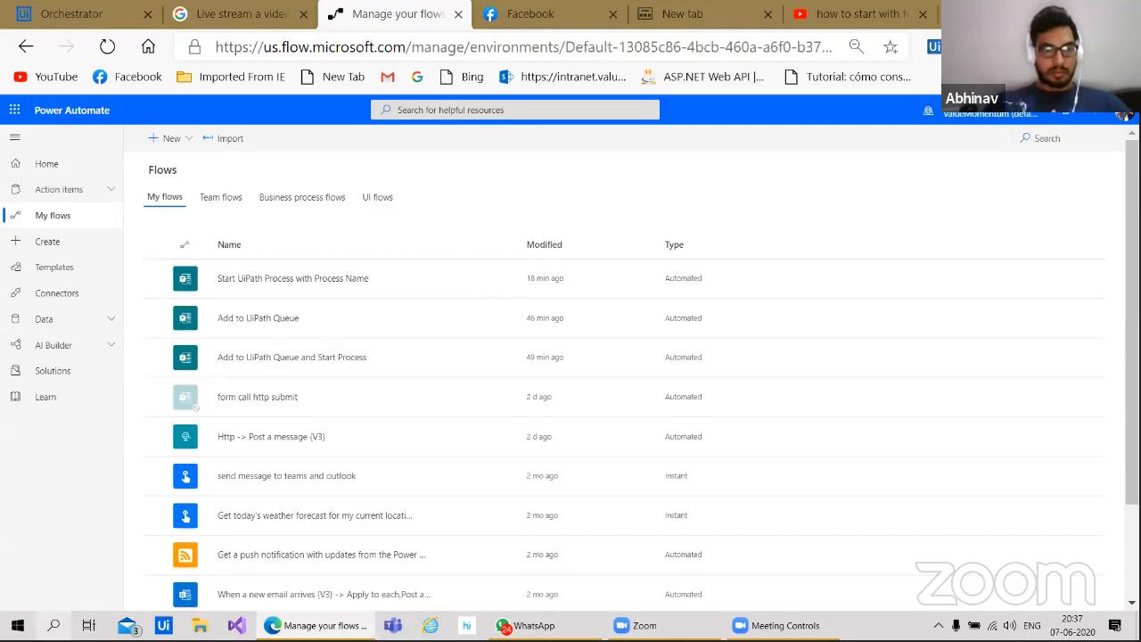
left_click(20, 247)
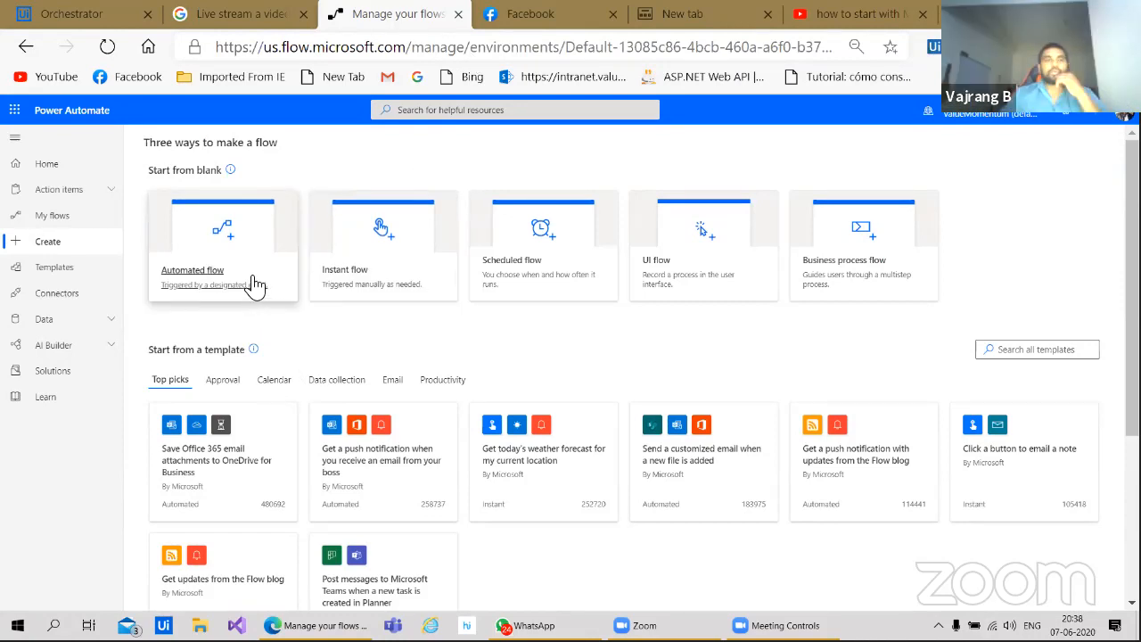
Step: Scroll through the popular and recently added connectors catalogue, then return to My flows
left_click(89, 301)
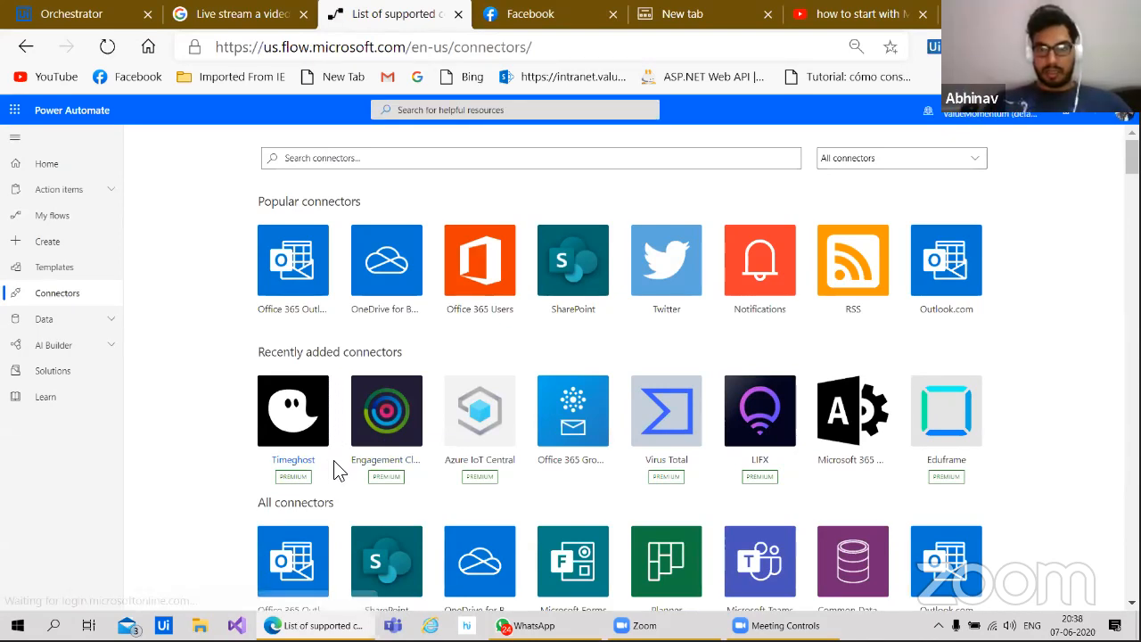
scroll(337, 470, "down", 1)
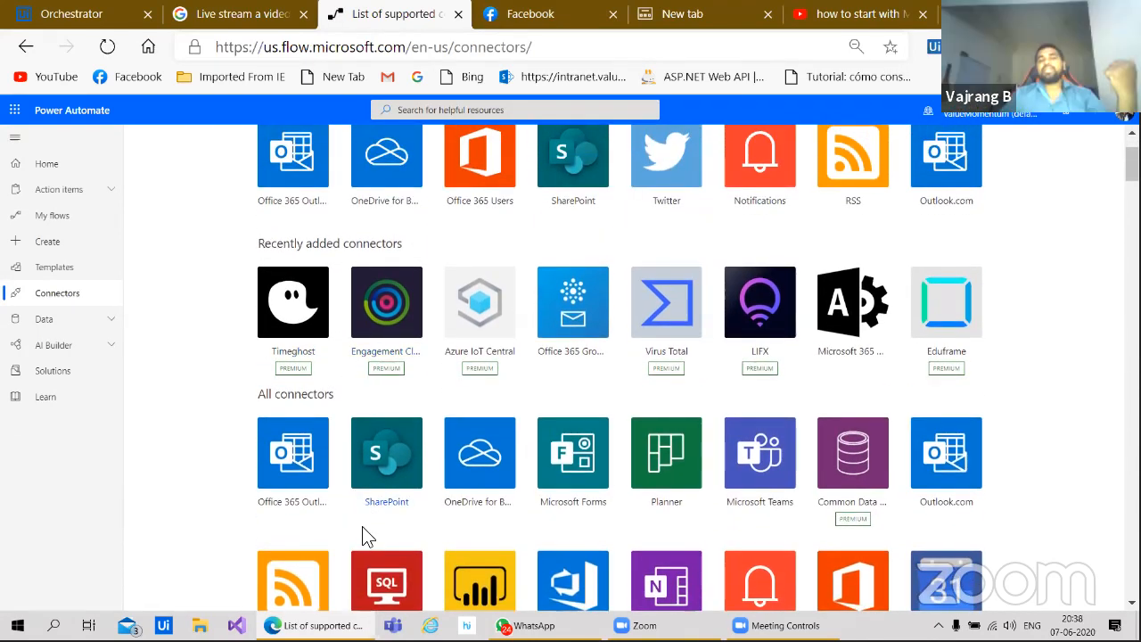
scroll(387, 344, "down", 2)
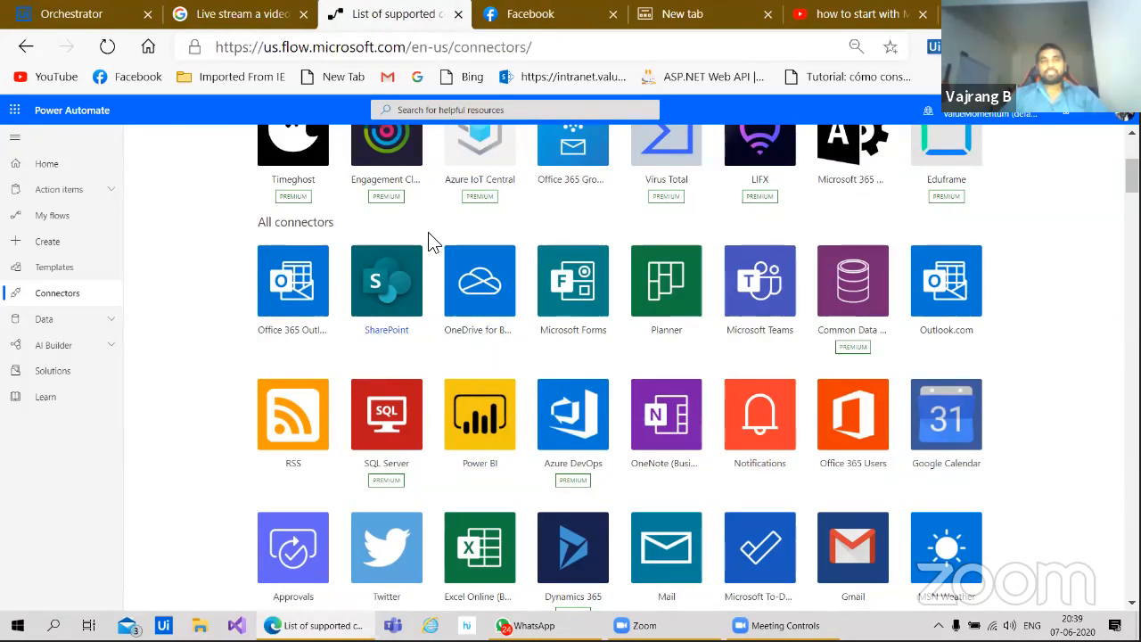
scroll(433, 240, "up", 2)
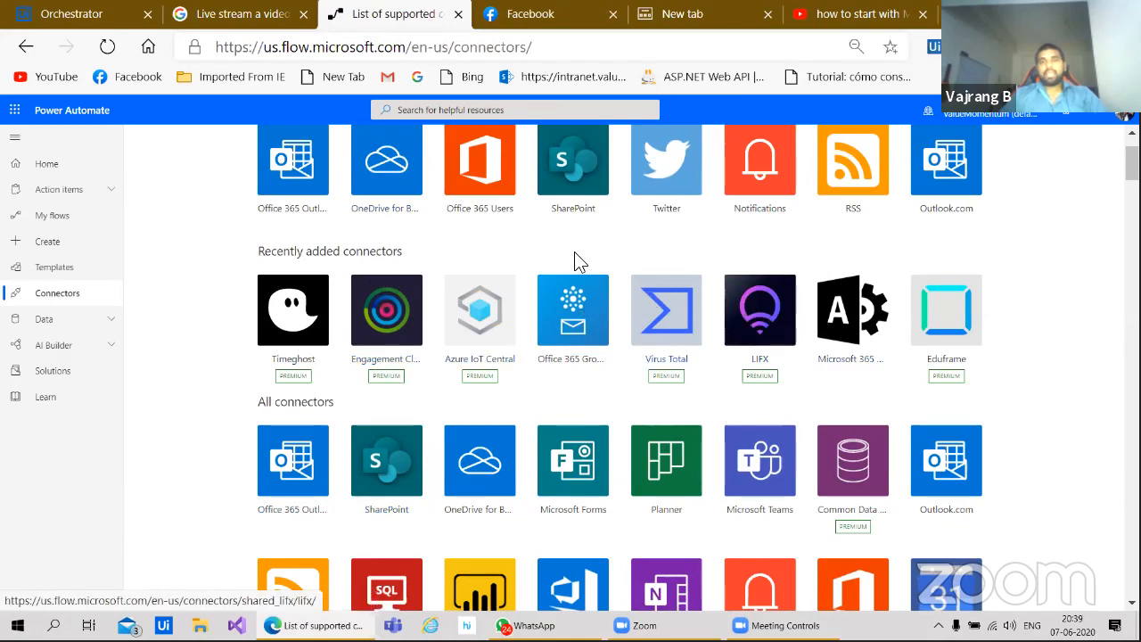
scroll(525, 247, "up", 1)
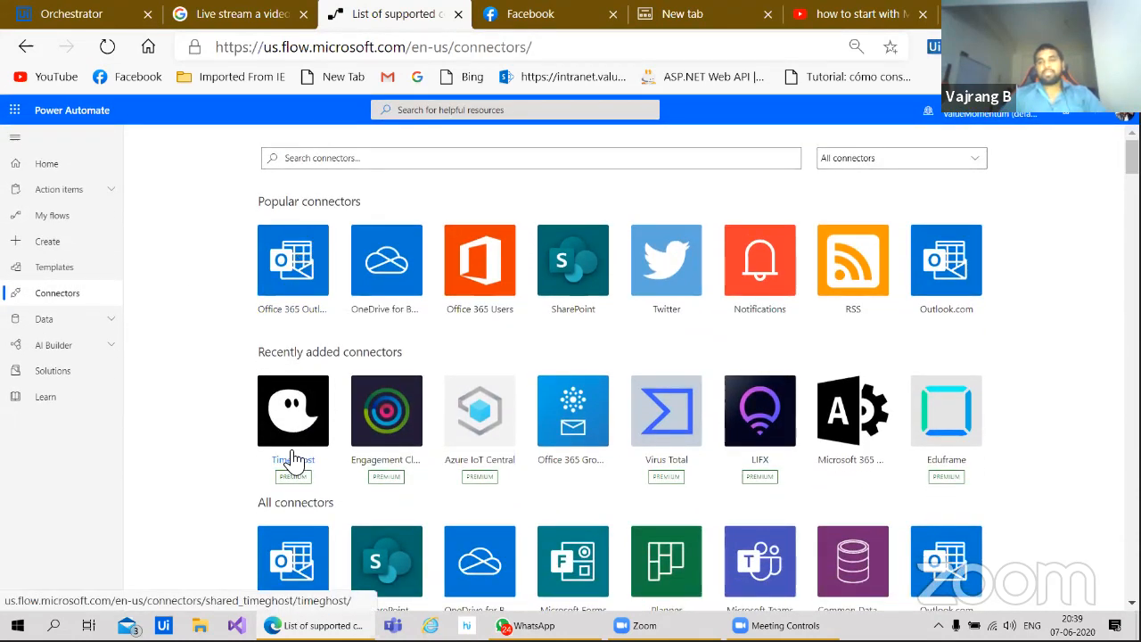
scroll(249, 425, "down", 3)
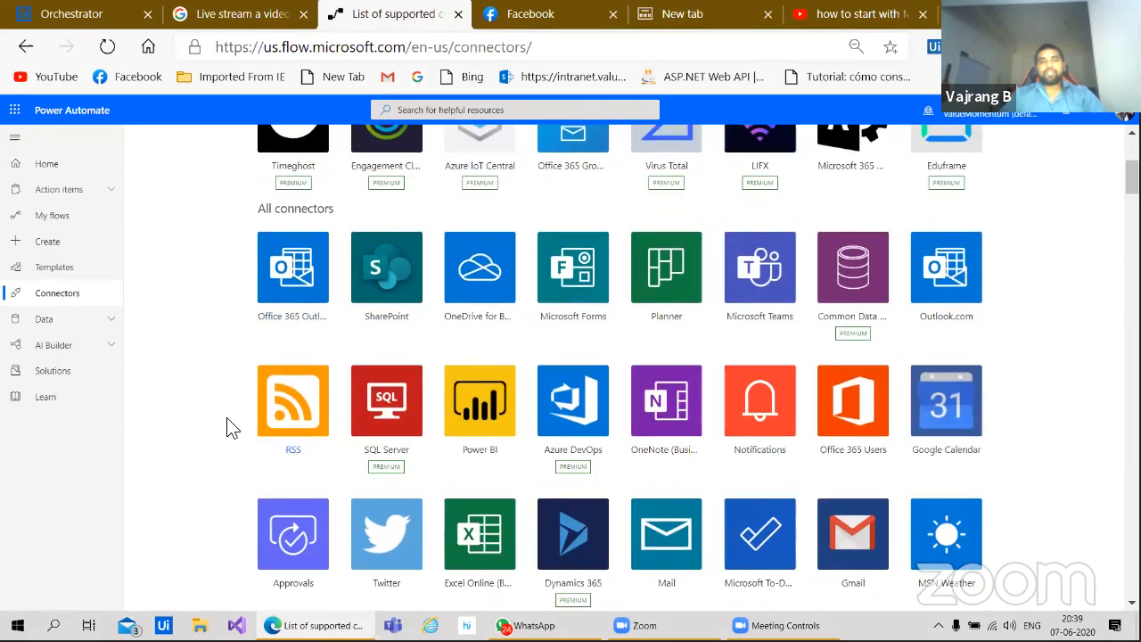
left_click(56, 215)
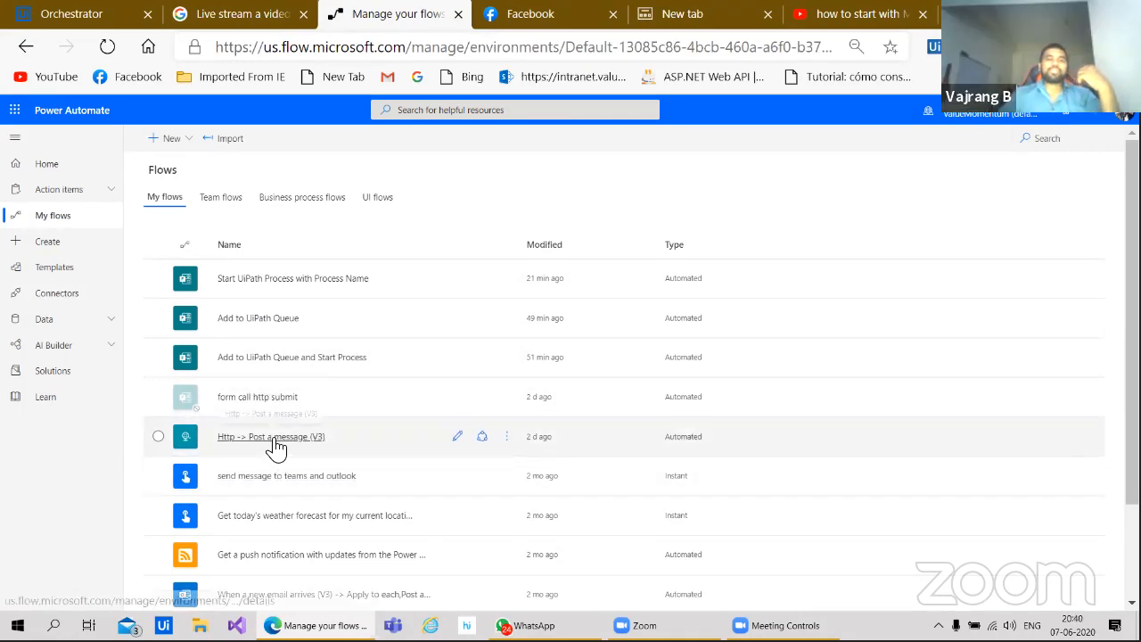
Step: Edit the Http -> Post a message (V3) flow and inspect its HTTP trigger and Team Uipath/POC message step
left_click(274, 437)
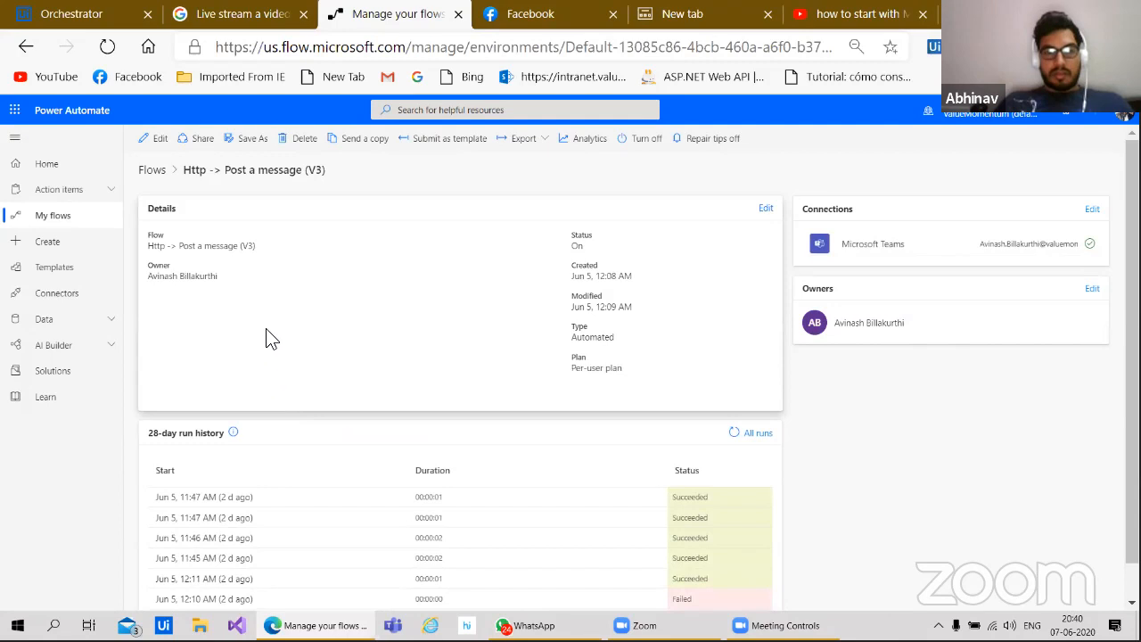
left_click(153, 139)
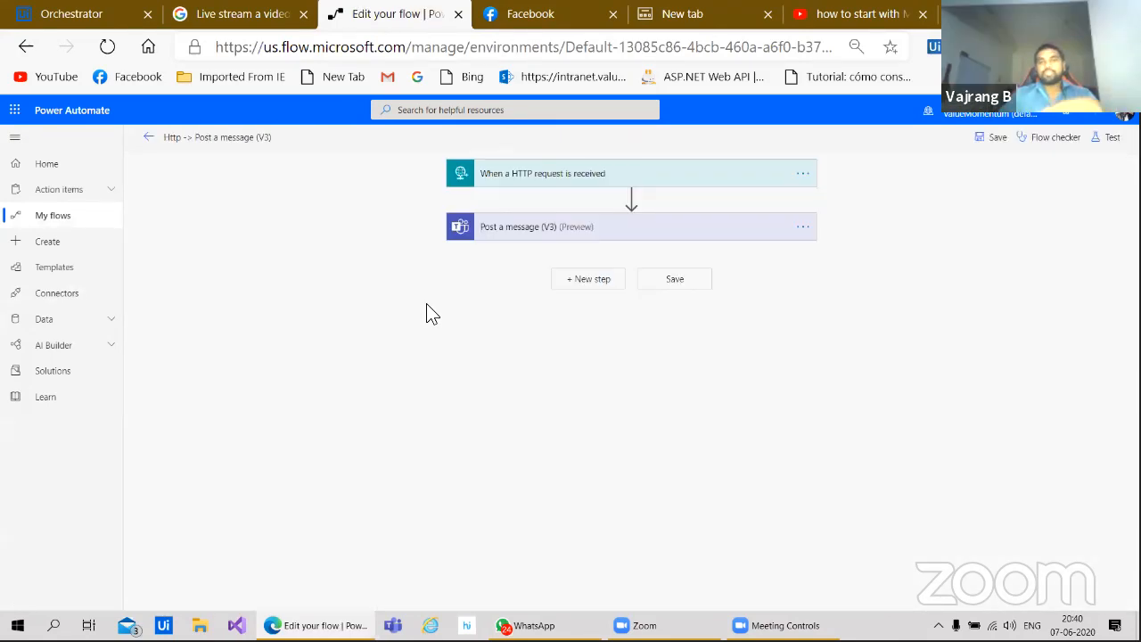
left_click(500, 175)
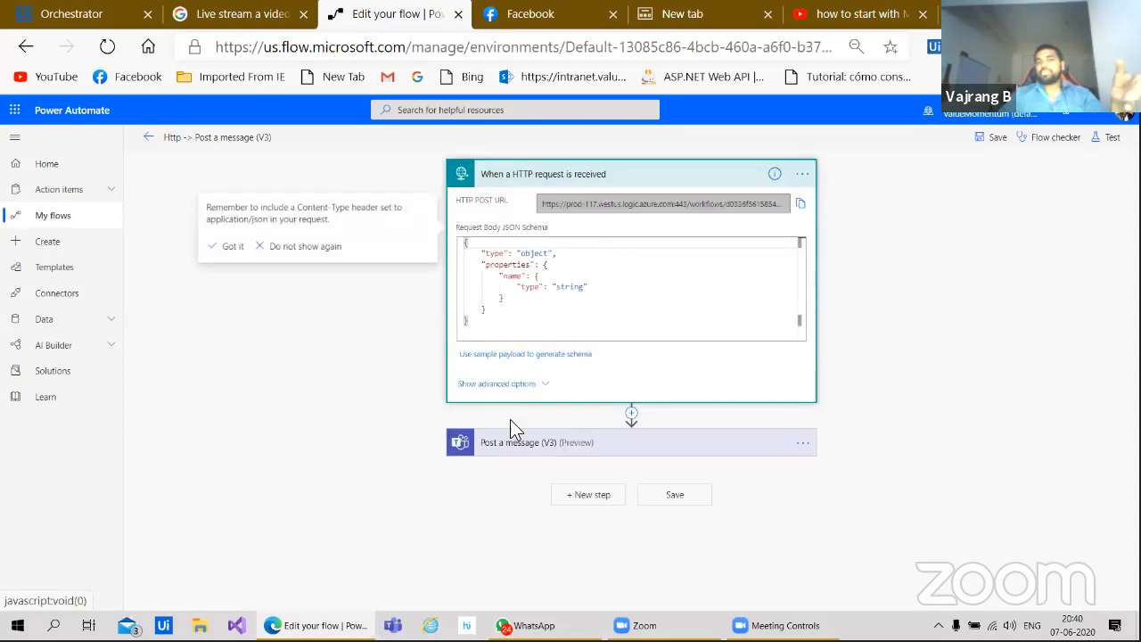
left_click(526, 446)
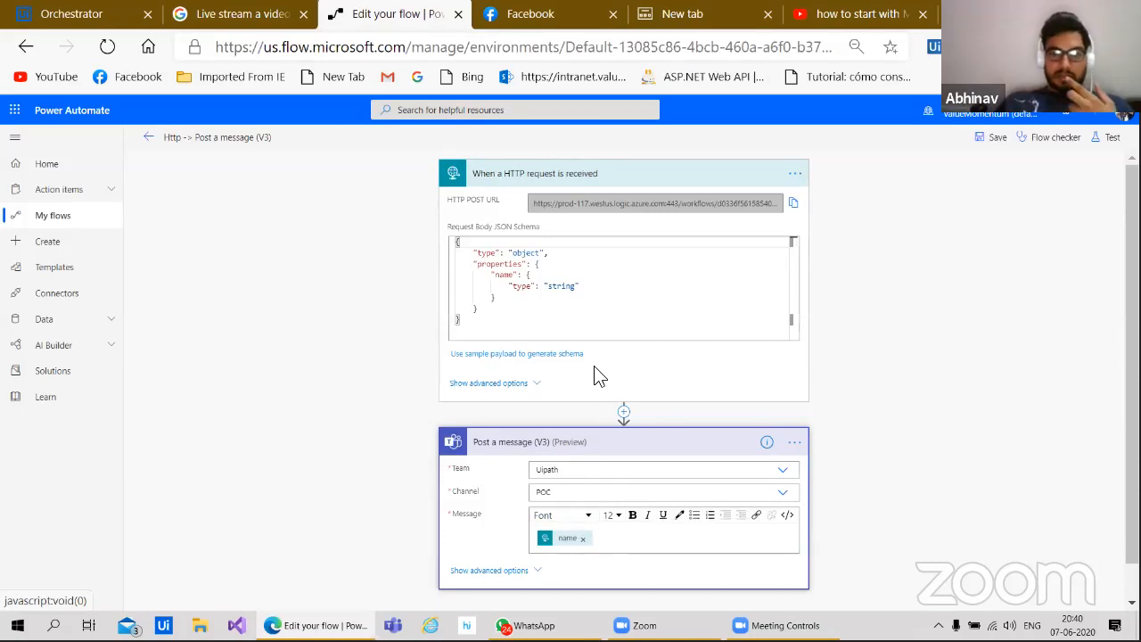
left_click(538, 181)
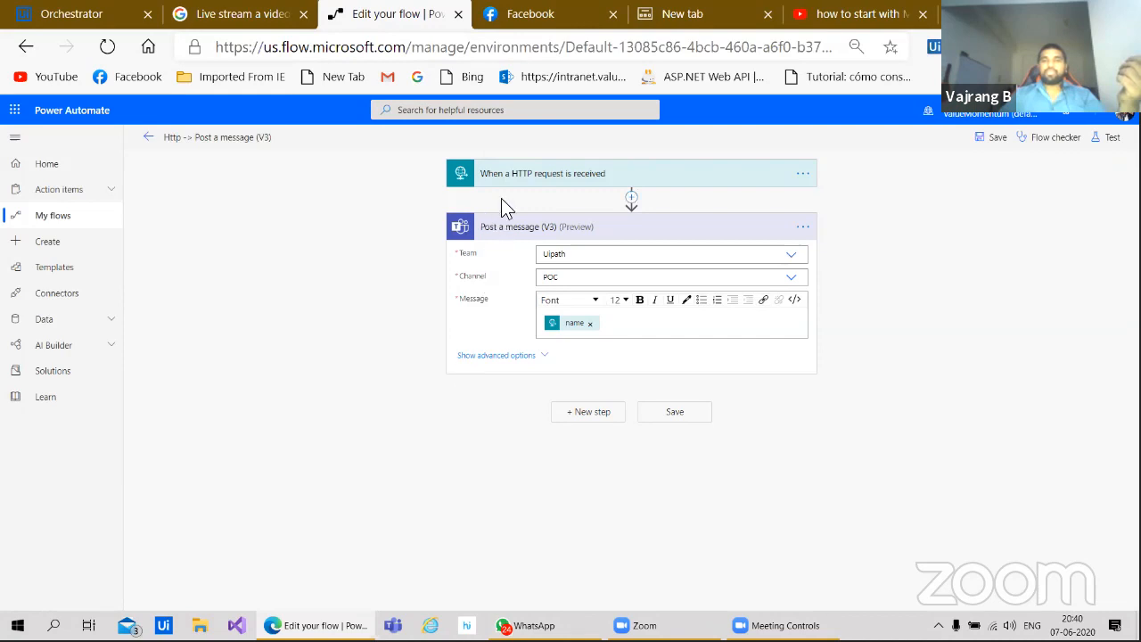
Step: Insert a new action between the HTTP trigger and the Post a message step
left_click(615, 178)
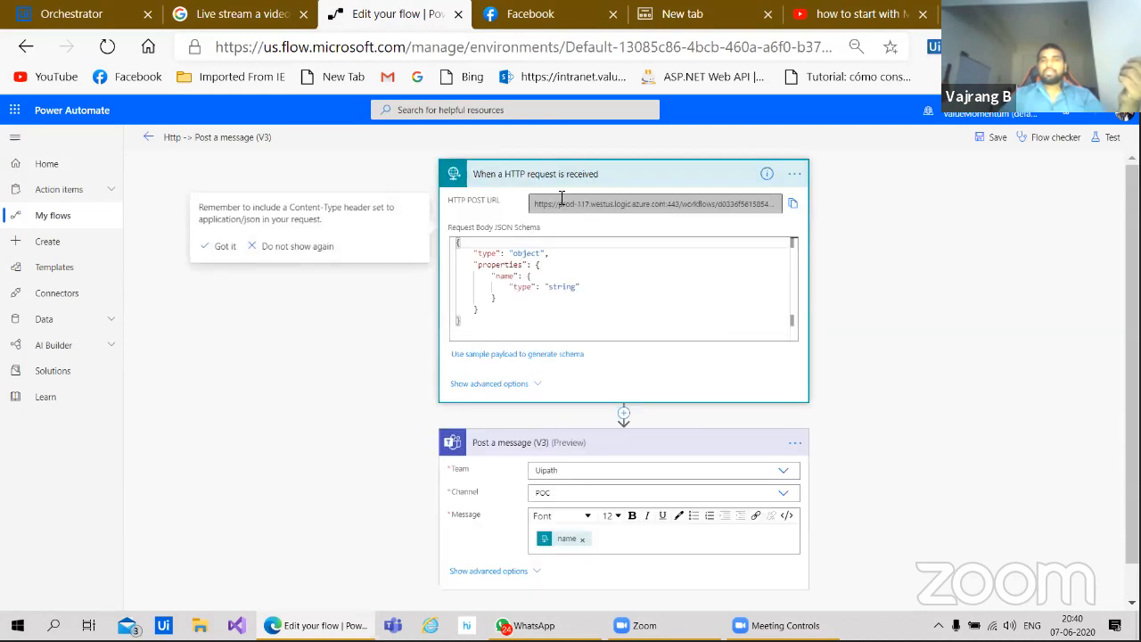
left_click(624, 414)
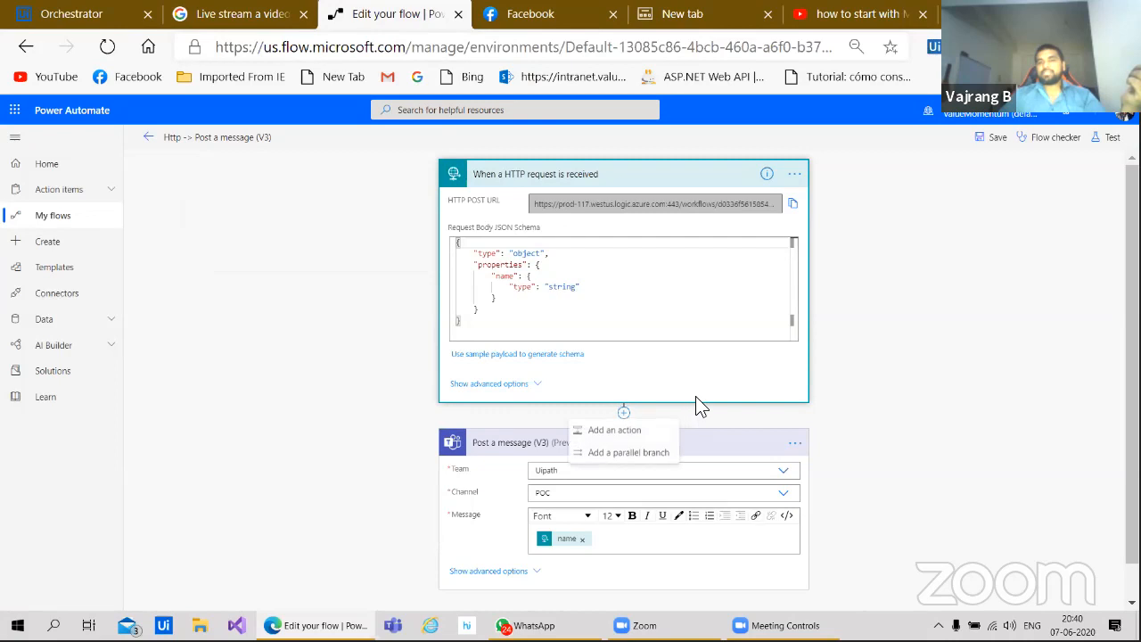
left_click(625, 430)
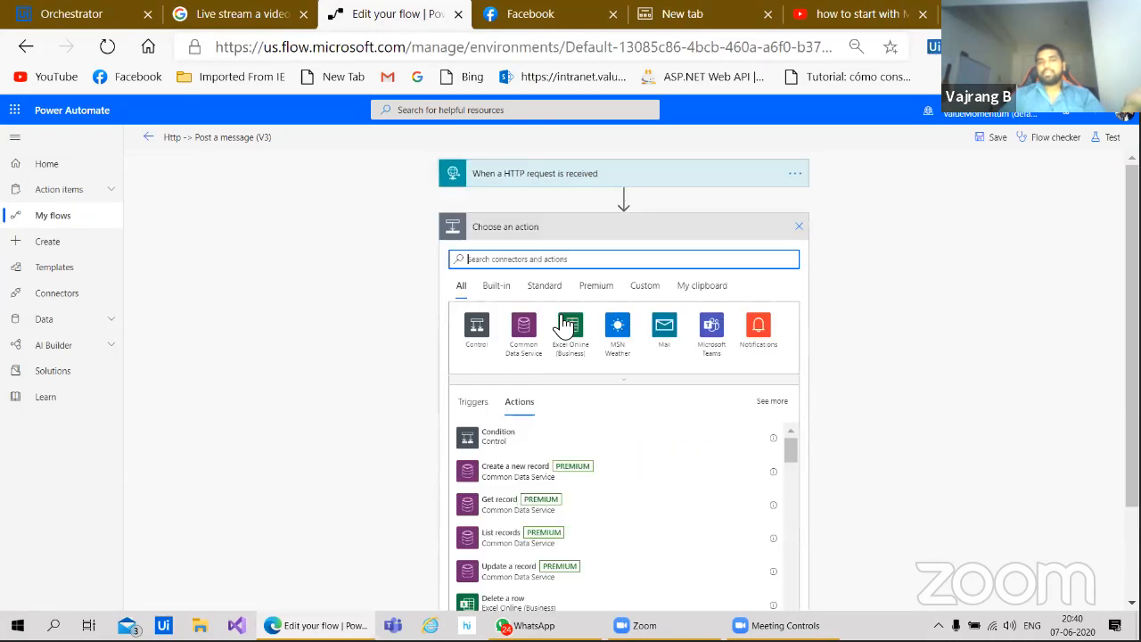
left_click(538, 259)
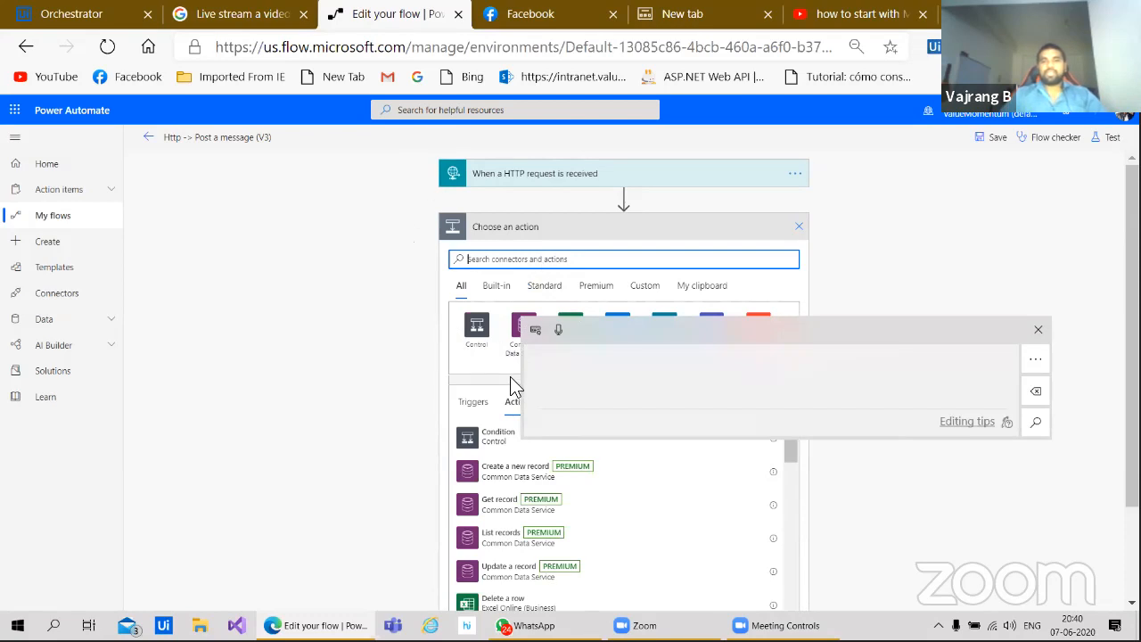
left_click_drag(573, 379, 595, 412)
left_click_drag(609, 381, 648, 412)
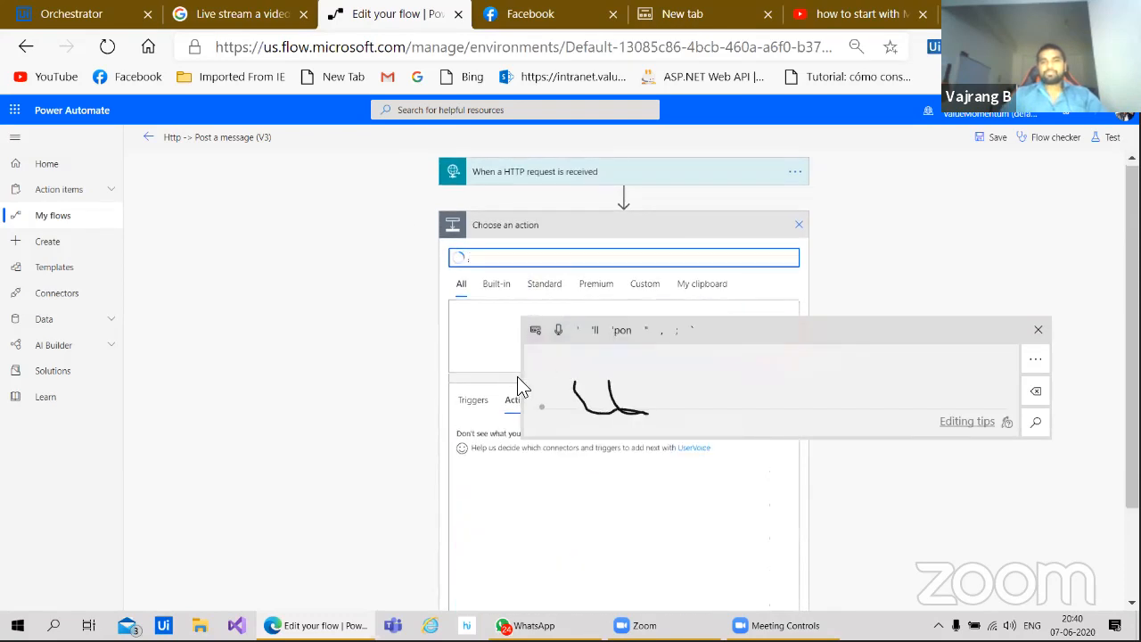
mouse_move(565, 361)
left_mouse_down()
mouse_move(596, 409)
mouse_move(600, 378)
mouse_move(609, 403)
left_mouse_up()
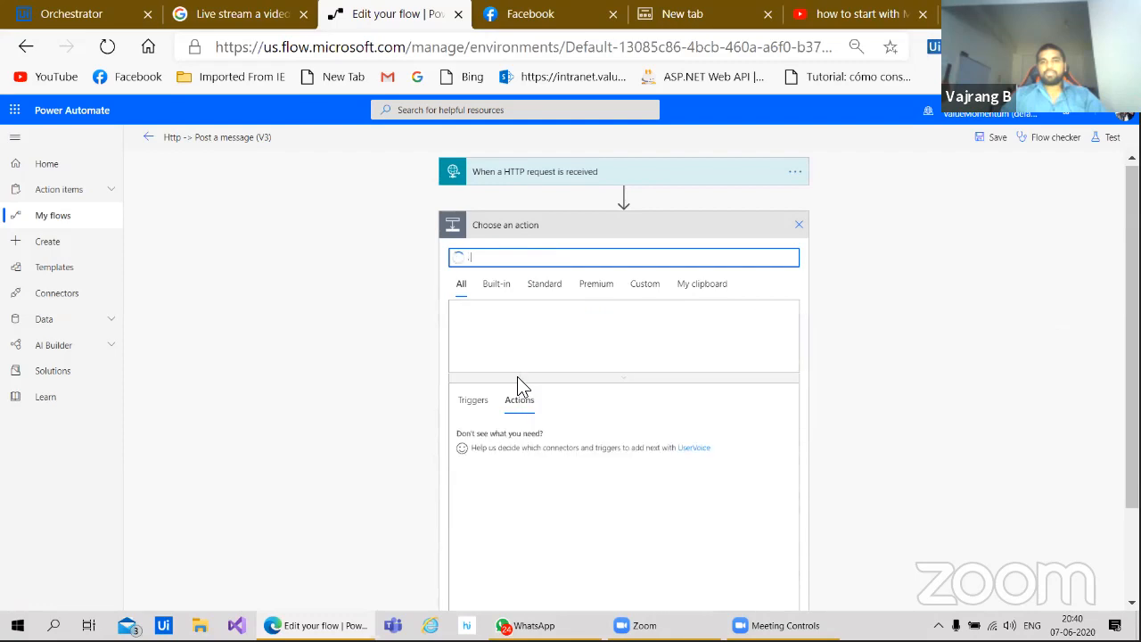
key("BackSpace")
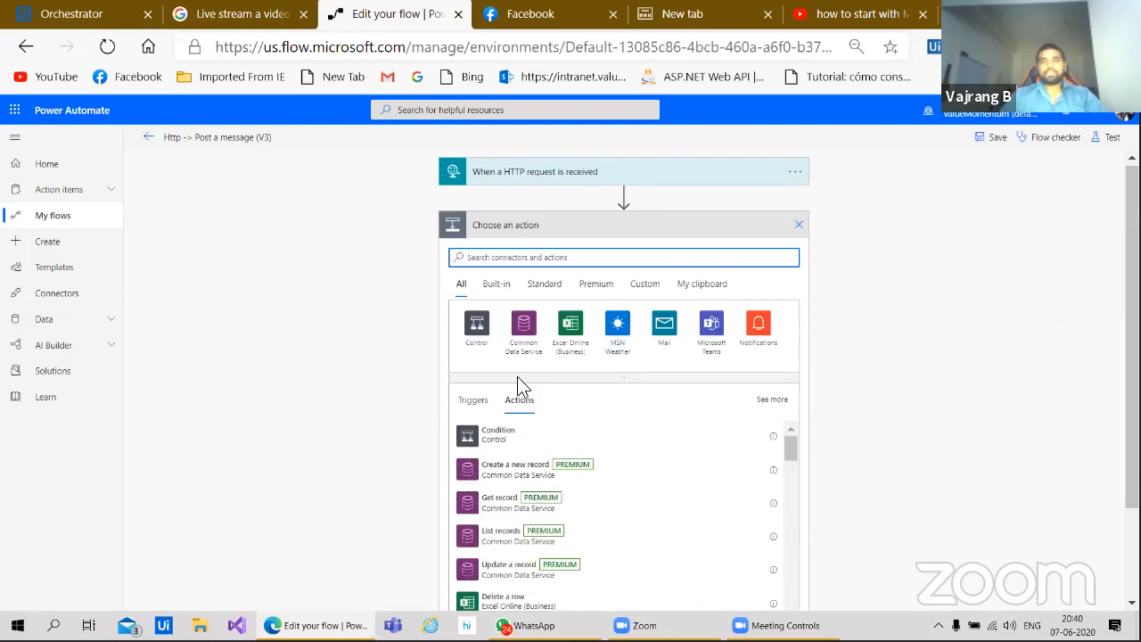
Step: Search the action chooser for 'trigger', then 'http', and browse the HTTP triggers list
type("tri")
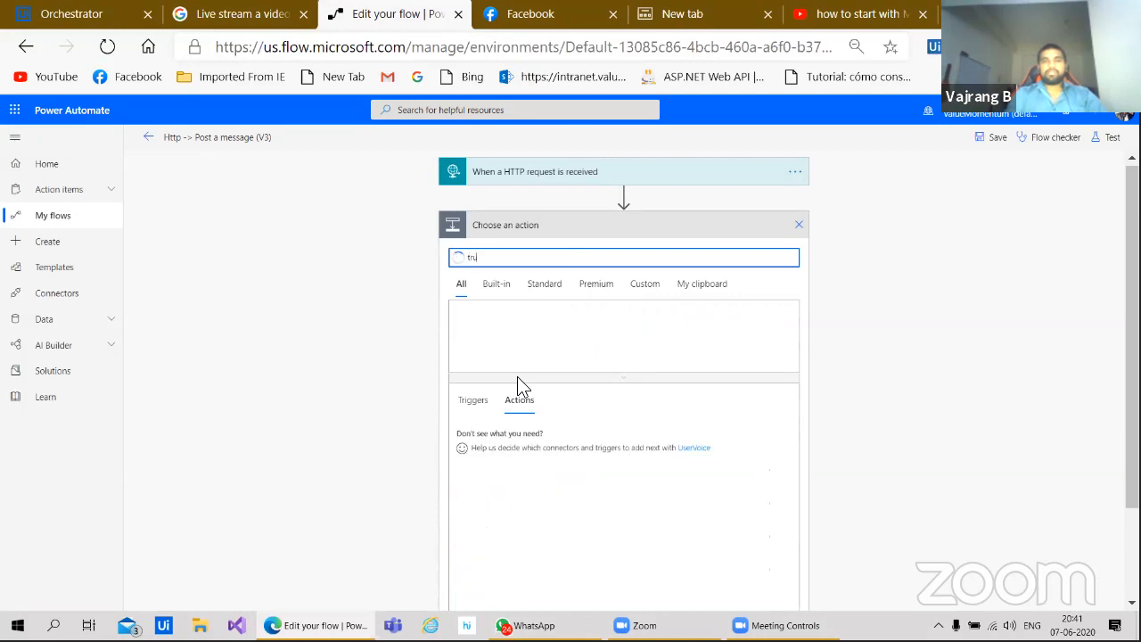
type("gger")
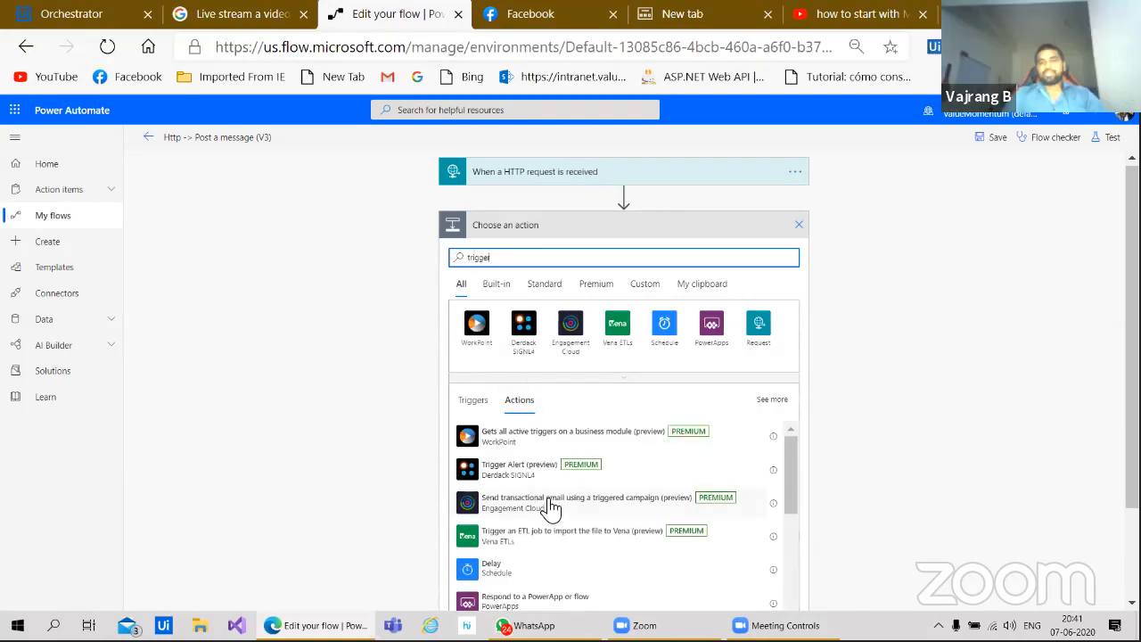
scroll(547, 508, "down", 2)
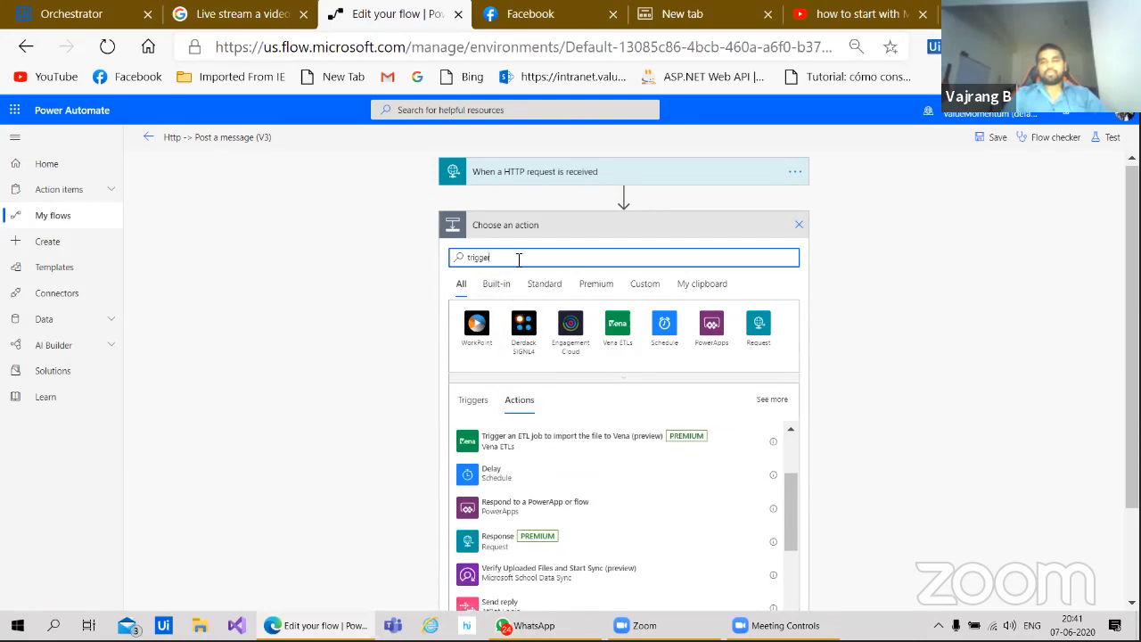
key("BackSpace")
key("BackSpace")
key("BackSpace")
key("BackSpace")
key("BackSpace")
key("BackSpace")
key("BackSpace")
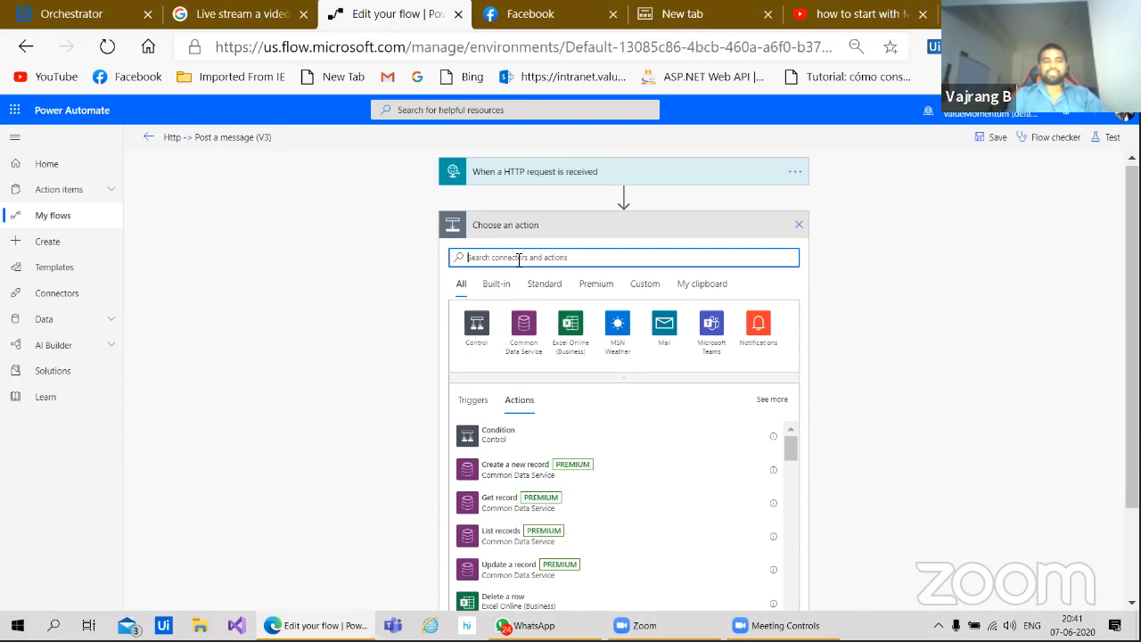
type("http")
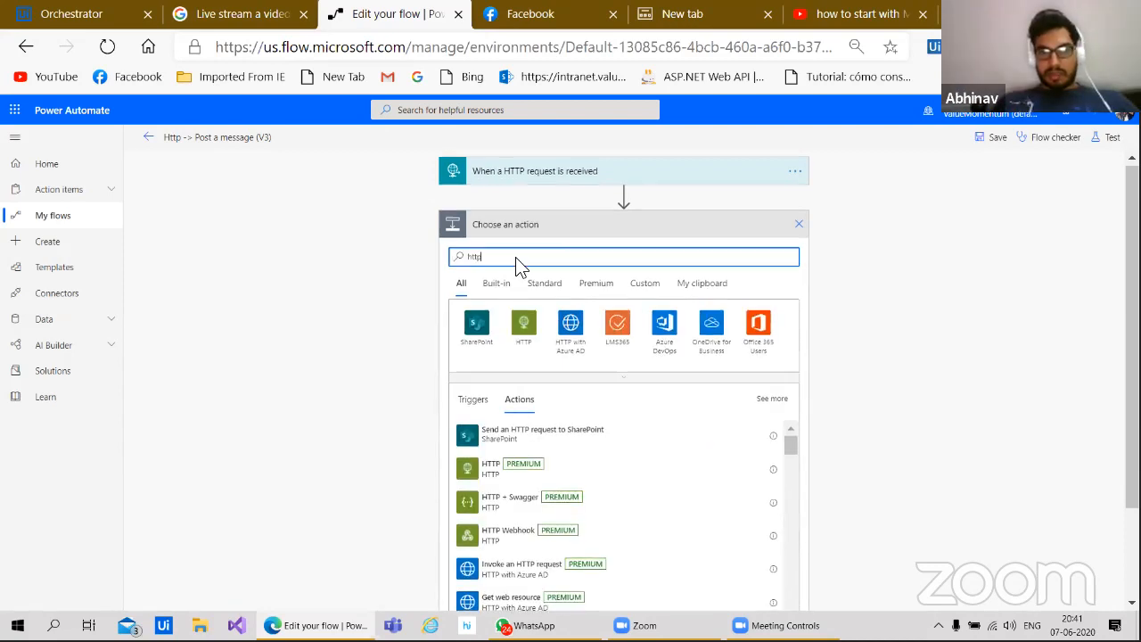
left_click(473, 404)
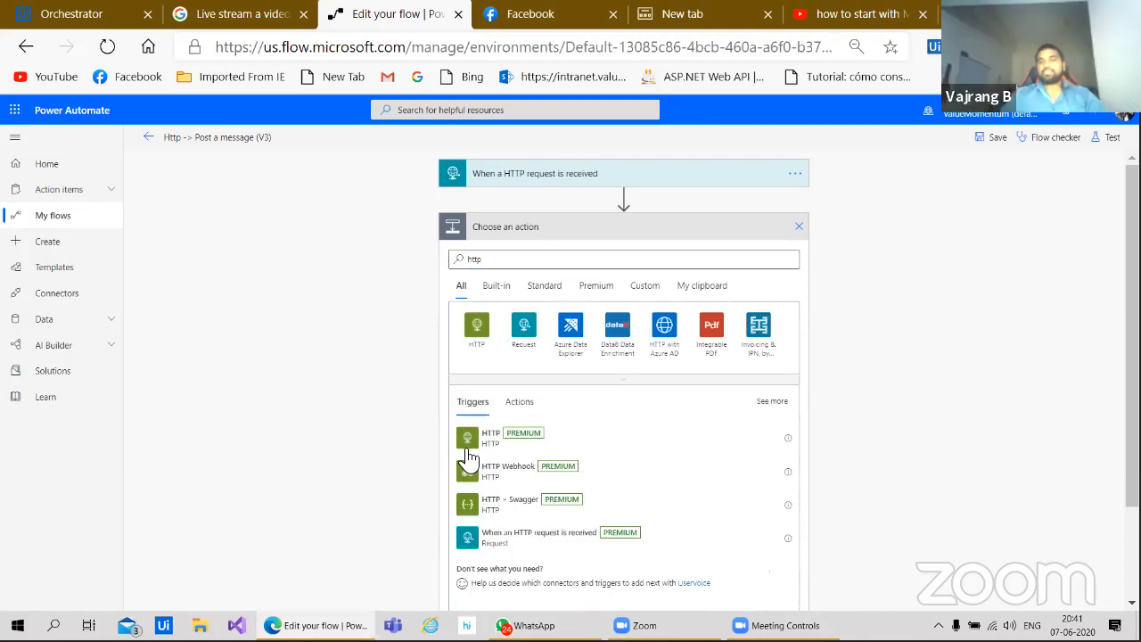
scroll(387, 467, "down", 1)
scroll(389, 463, "up", 1)
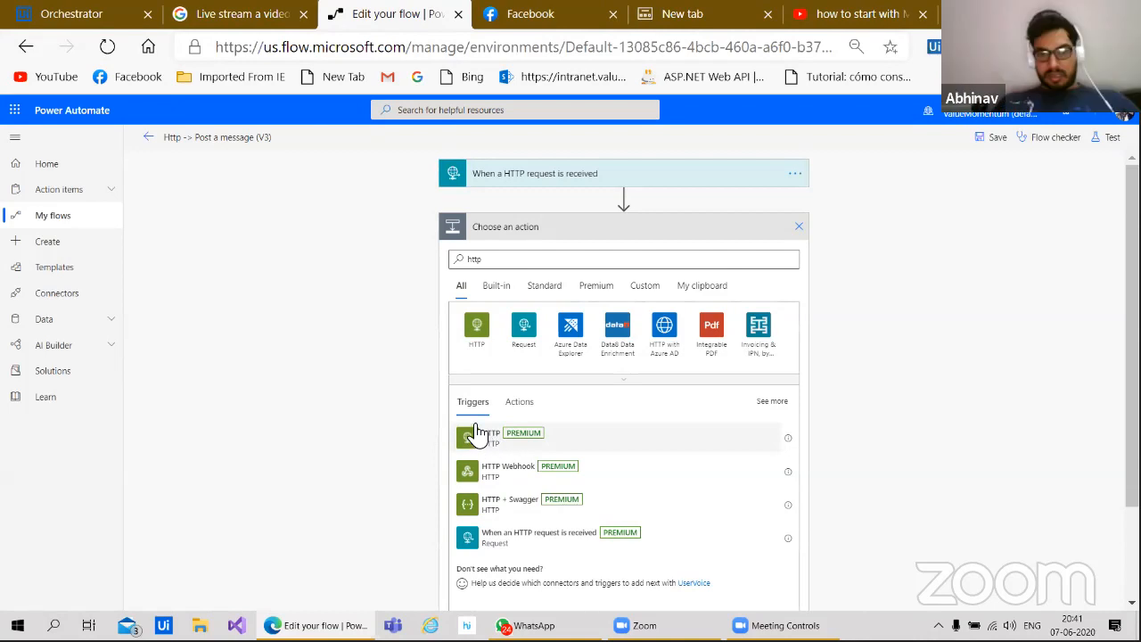
scroll(473, 402, "down", 2)
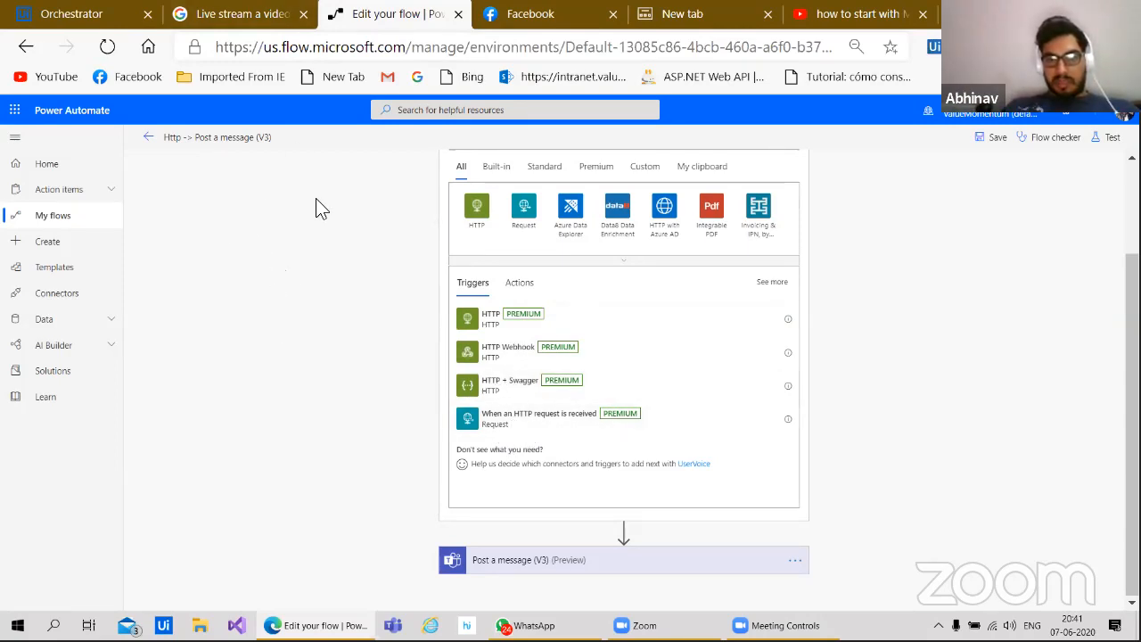
left_click(148, 138)
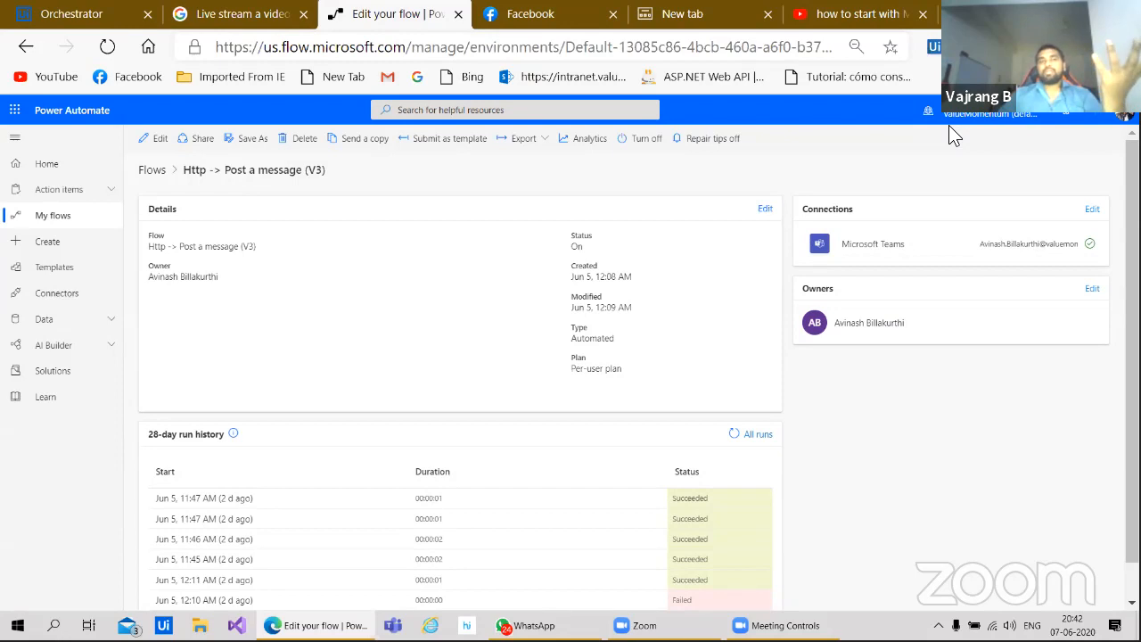
Step: Return from the flow to the My flows list
left_click(72, 216)
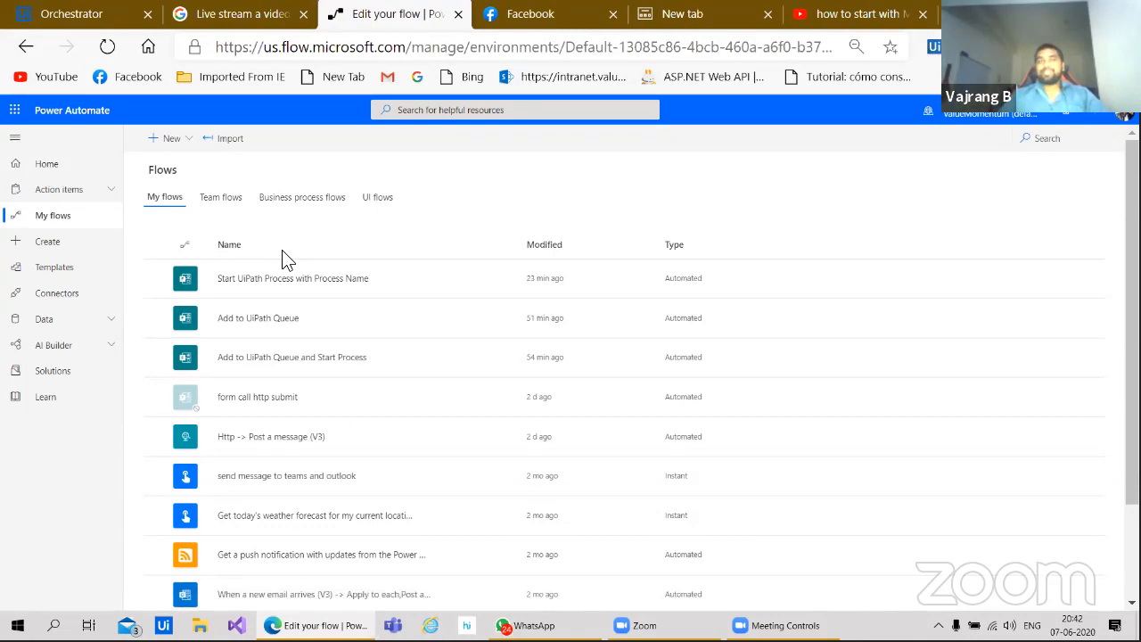
left_click(265, 358)
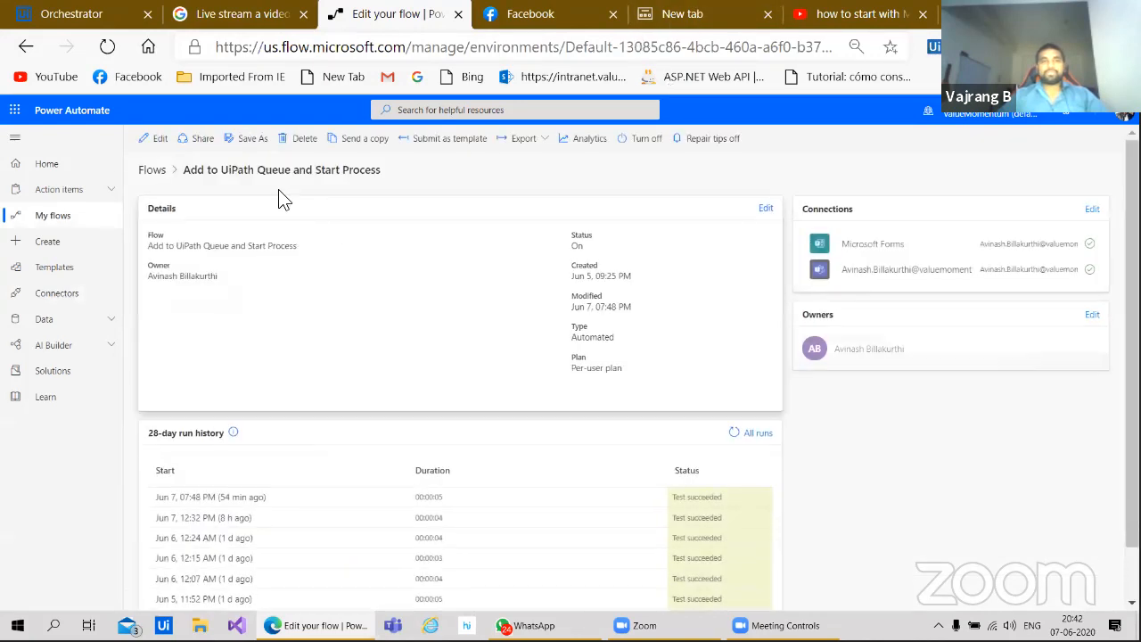
left_click(159, 138)
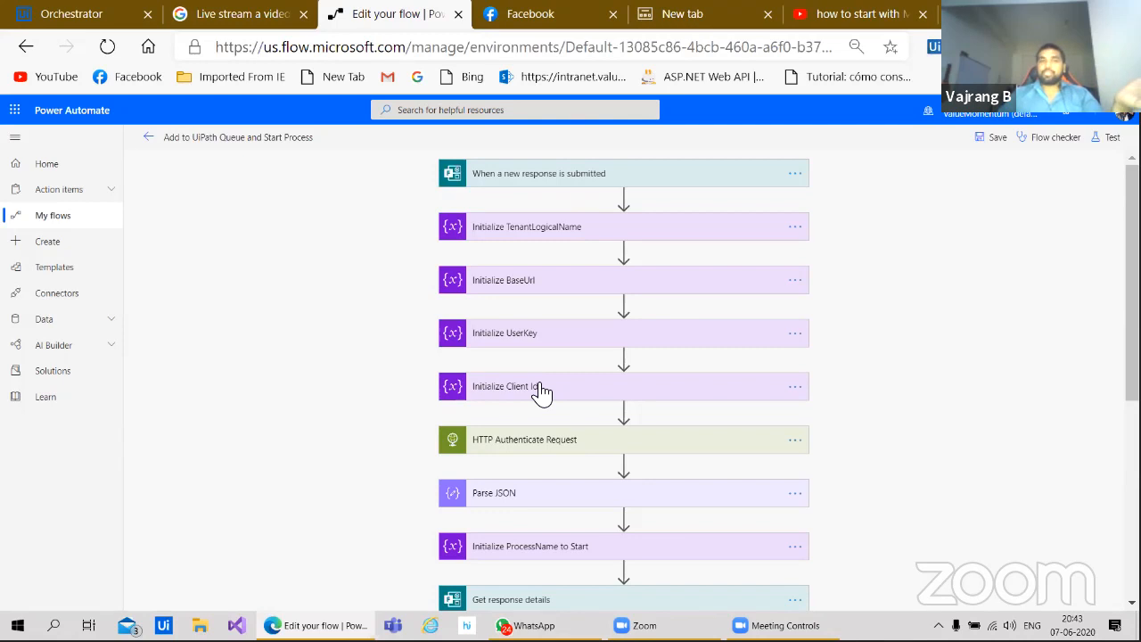
left_click(147, 135)
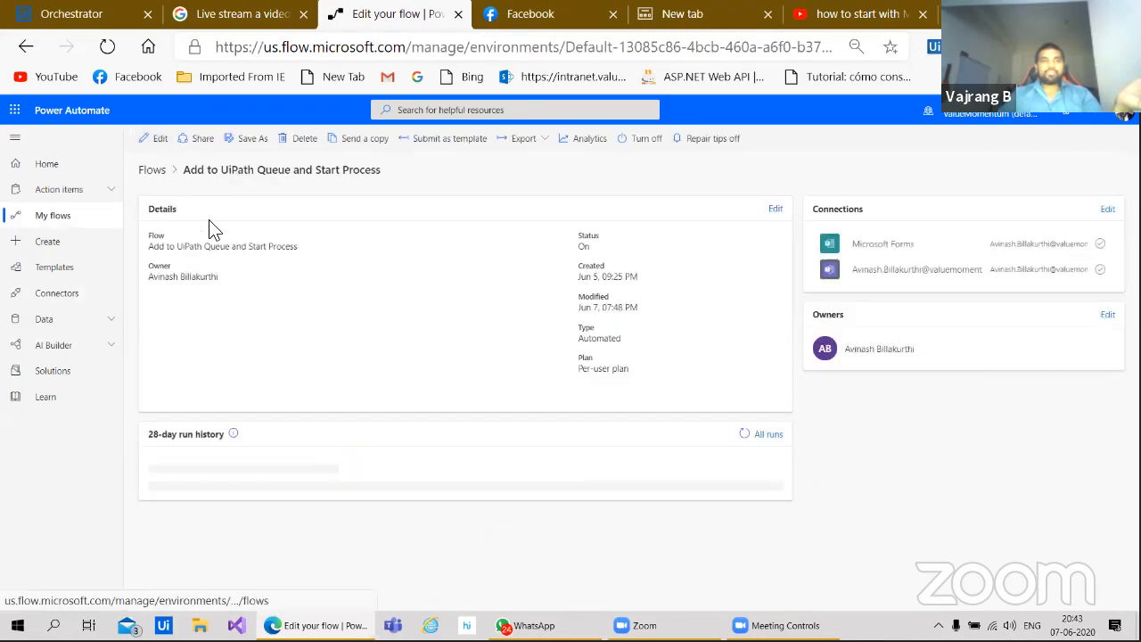
left_click(80, 220)
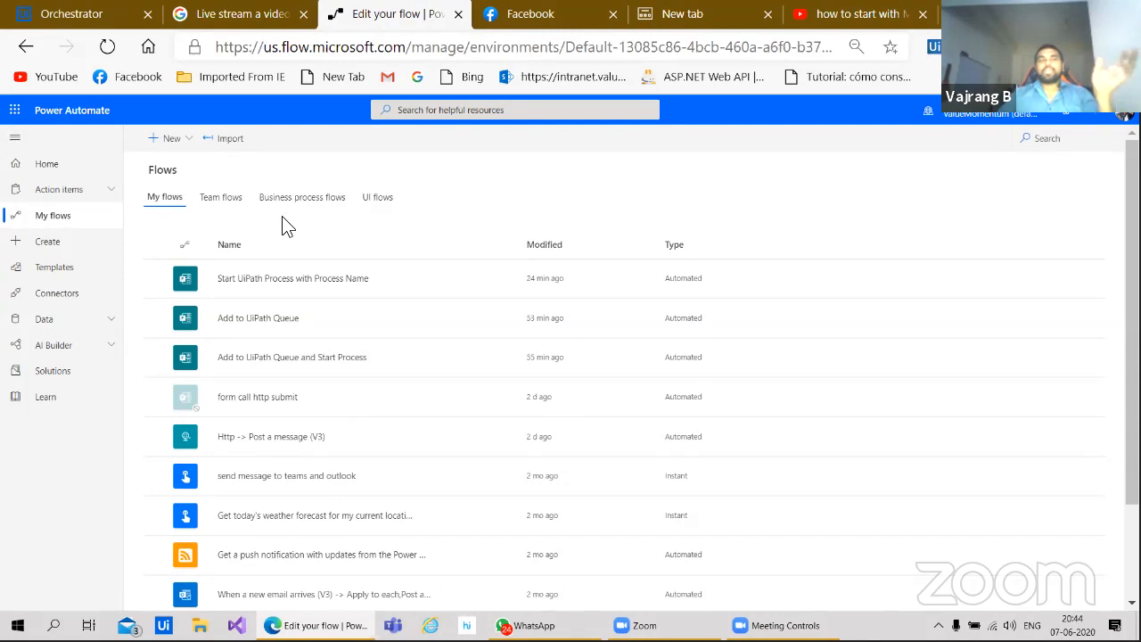
left_click(796, 20)
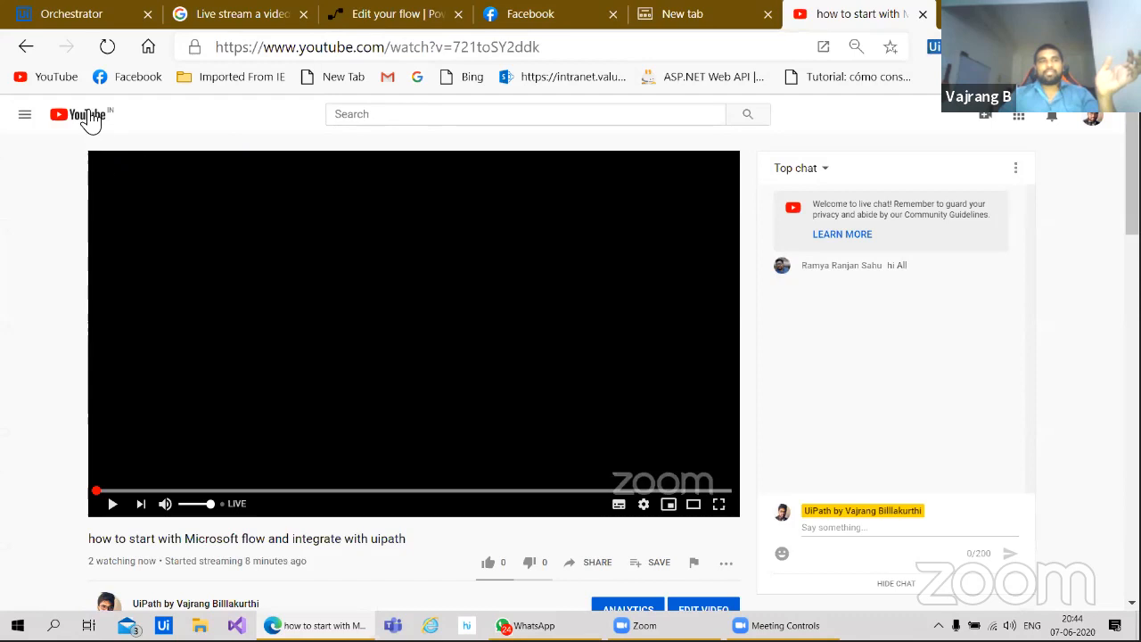
left_click(1088, 121)
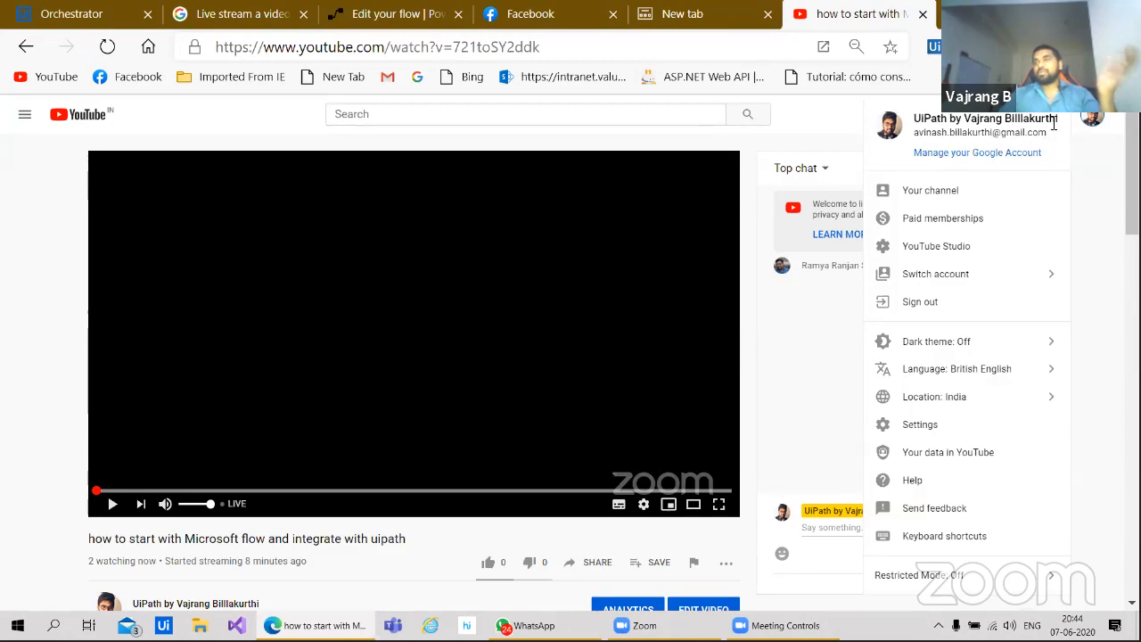
left_click(1090, 121)
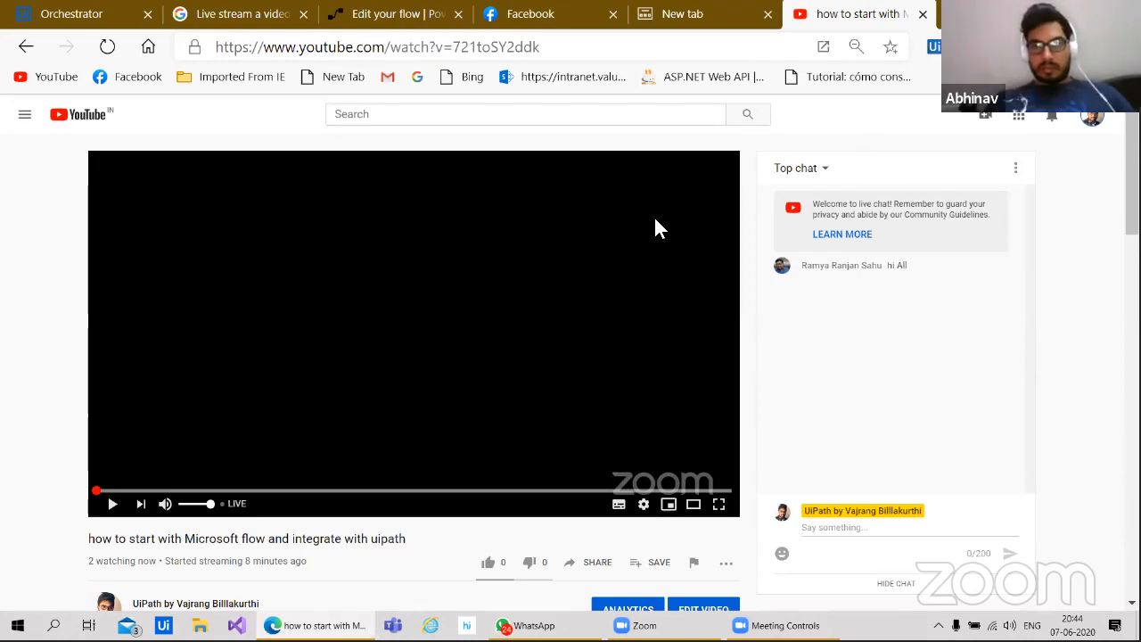
left_click(408, 18)
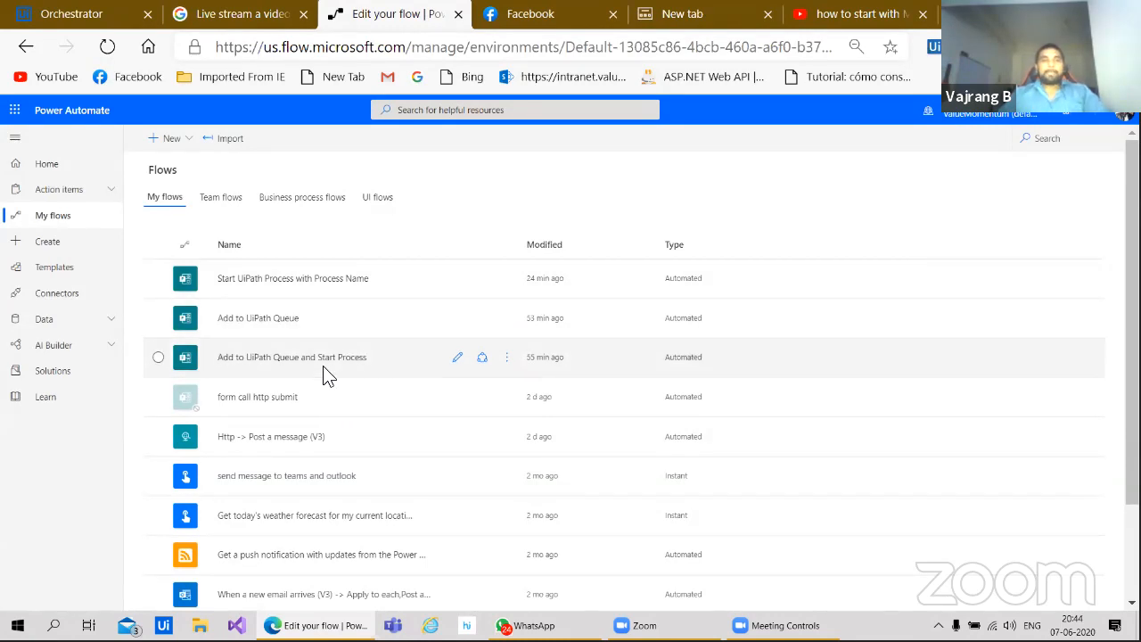
Step: Open the Add to UiPath Queue and Start Process flow from My flows in the designer
left_click(315, 360)
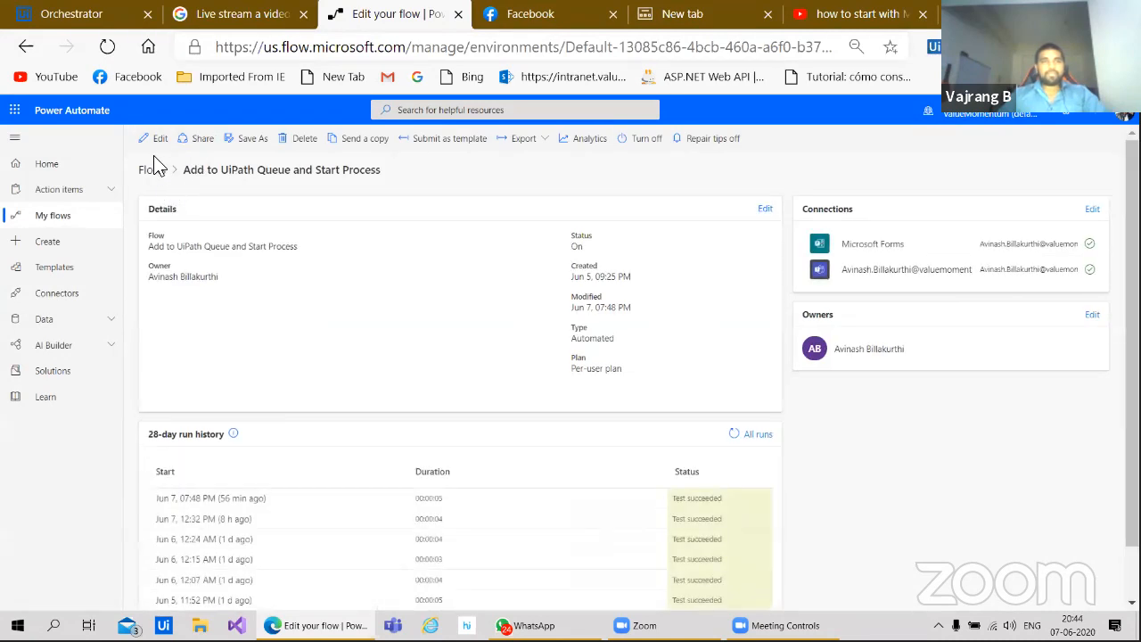
left_click(160, 141)
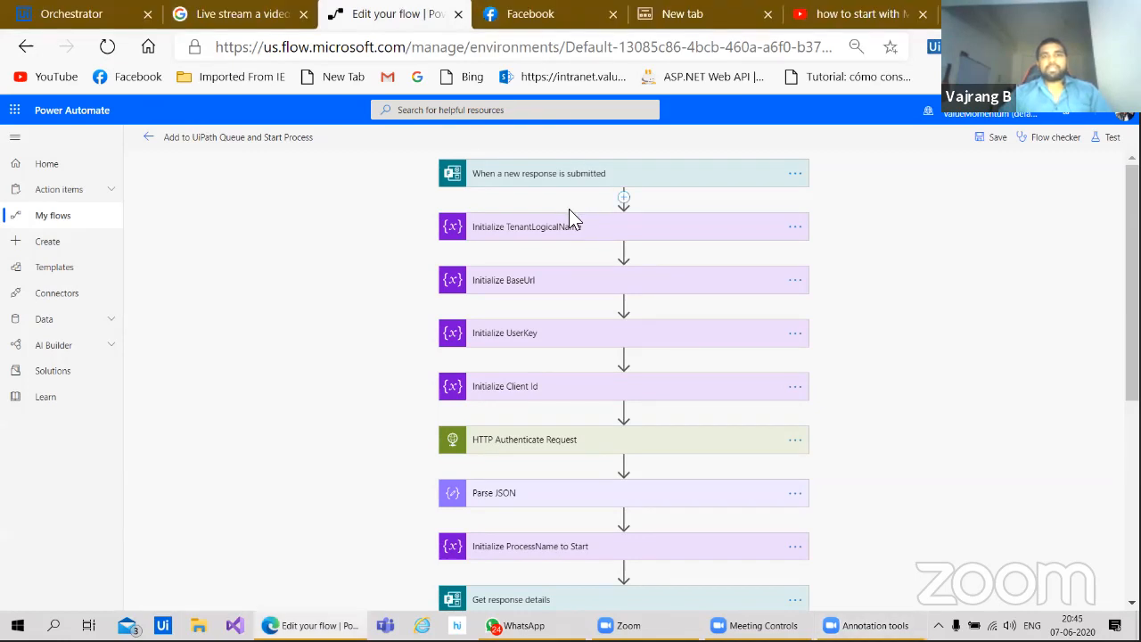
Step: Expand the TenantLogicalName, form trigger and UserKey cards, and close the Facebook tab
left_click(555, 235)
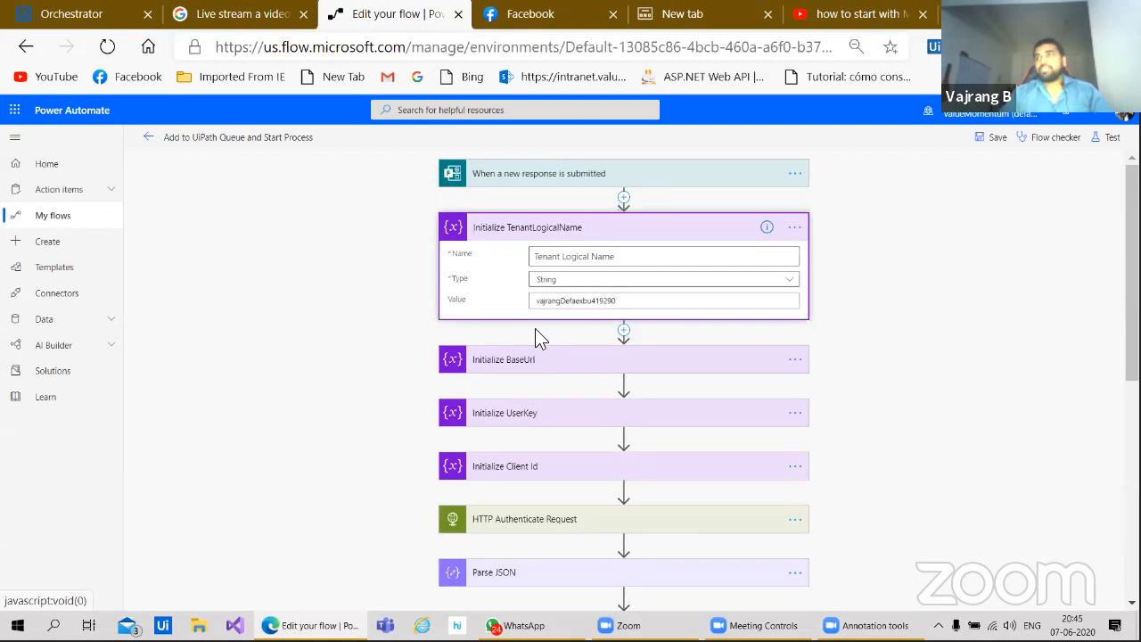
left_click(539, 176)
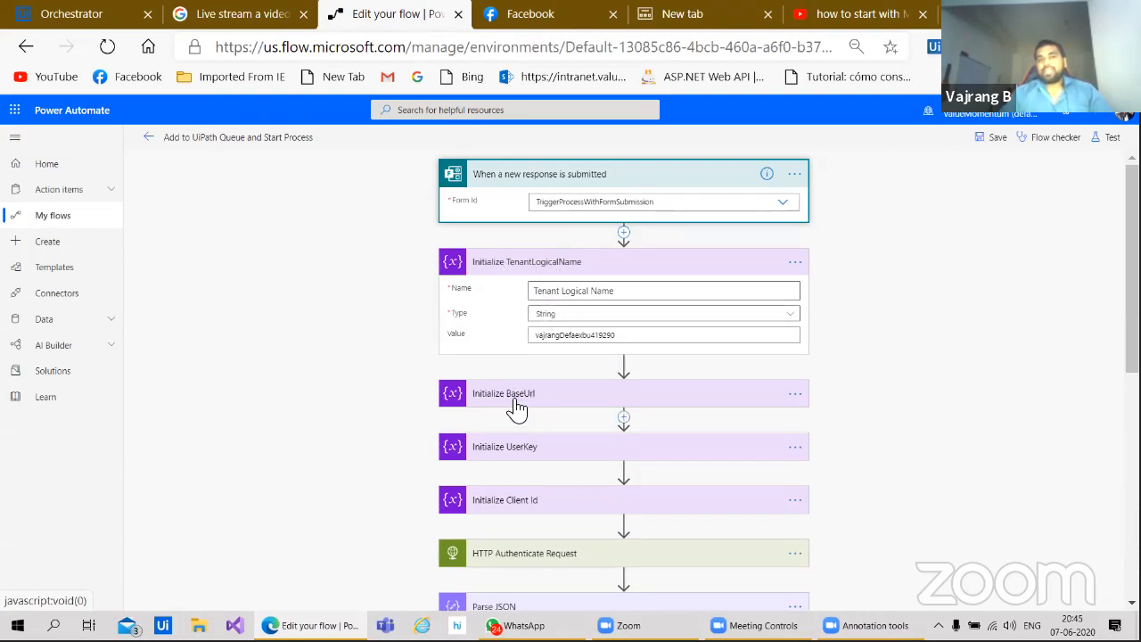
left_click(522, 447)
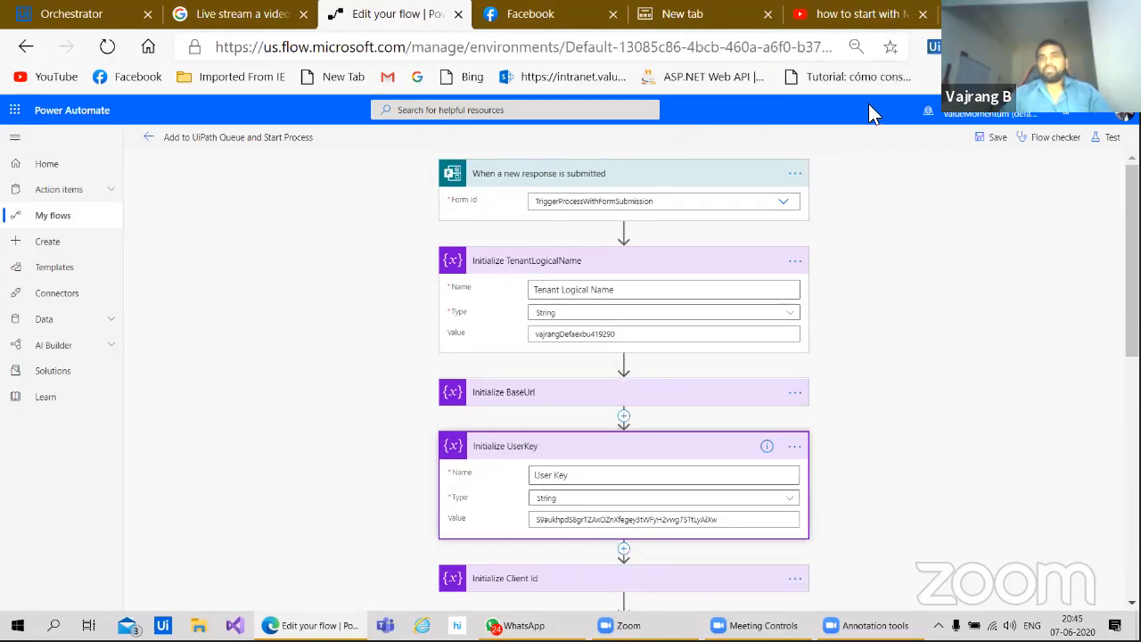
left_click(612, 14)
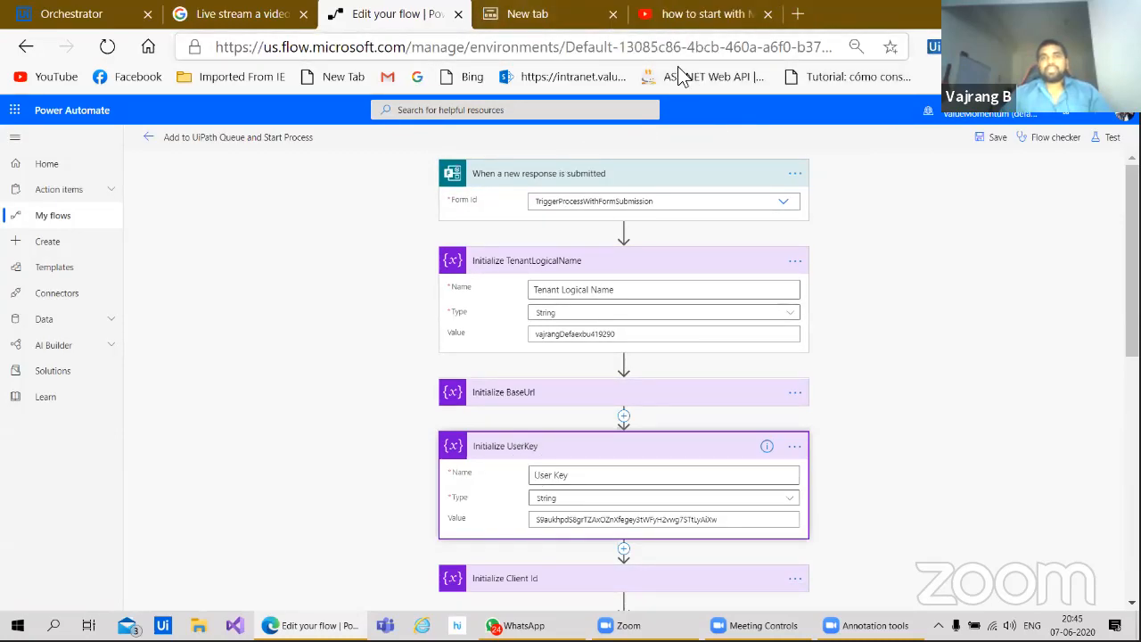
left_click(797, 14)
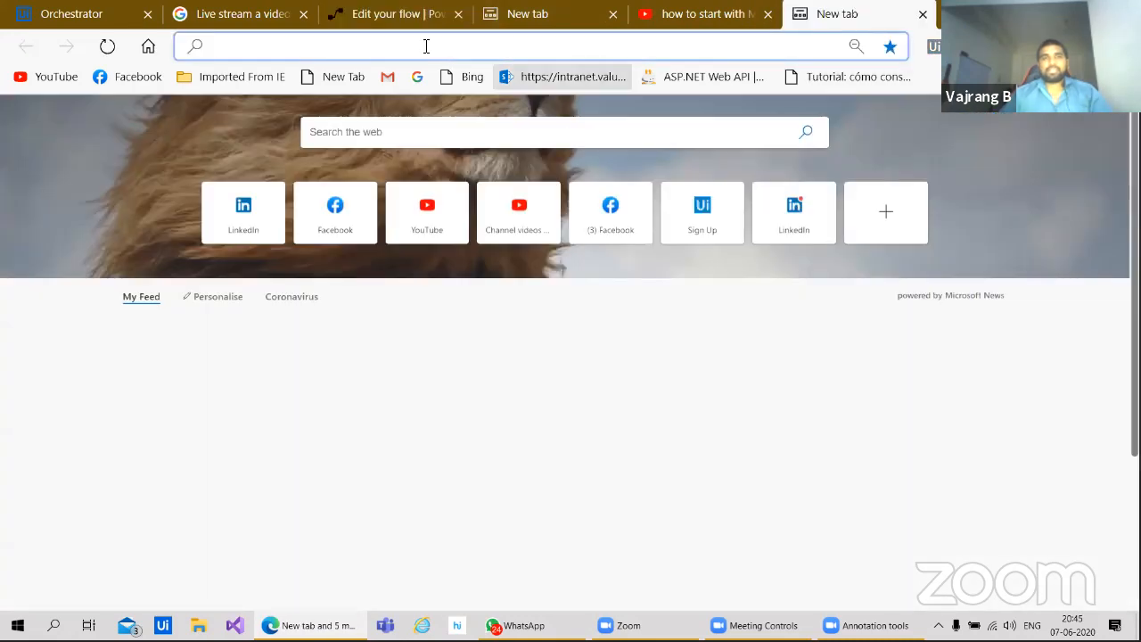
left_click(366, 13)
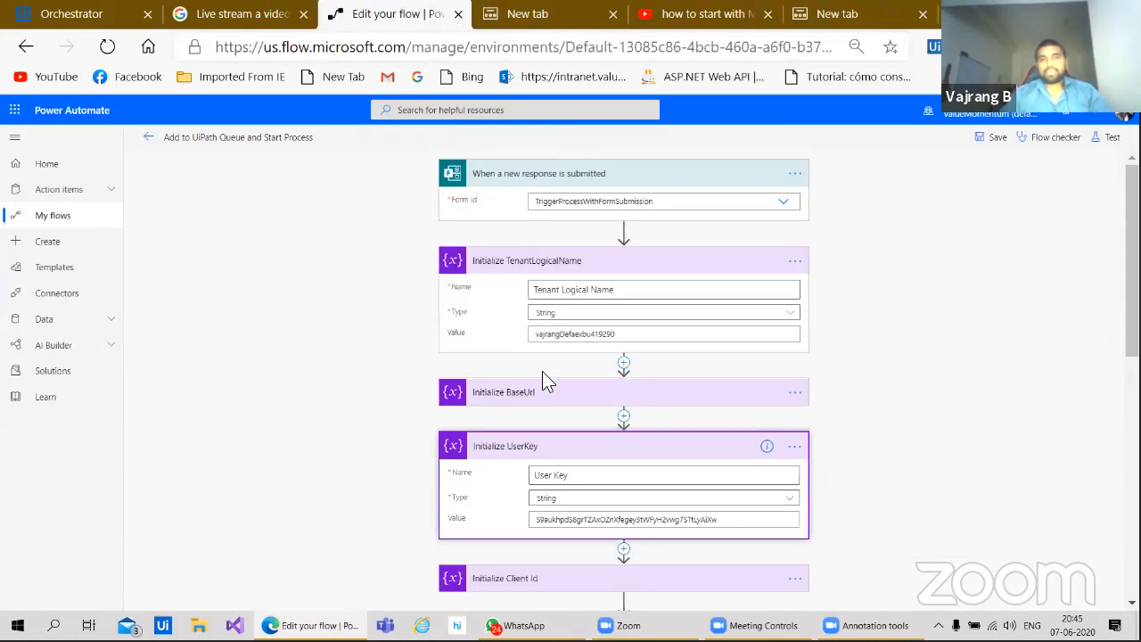
Step: Expand the BaseUrl and Client Id variable cards, then exit to the flow's details page
left_click(570, 394)
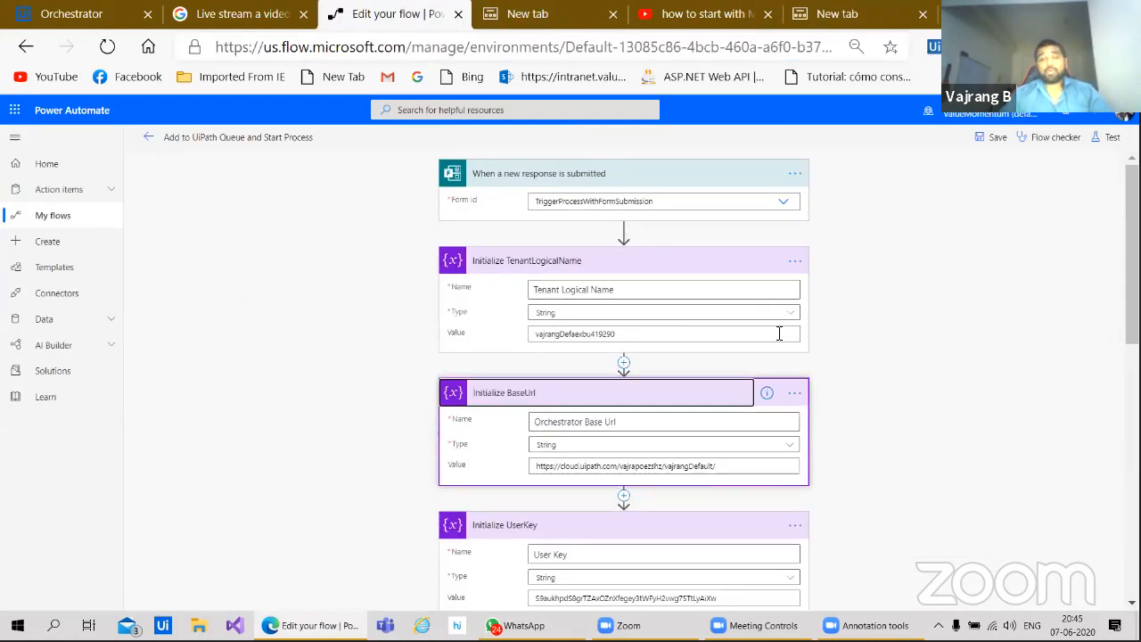
scroll(410, 401, "down", 3)
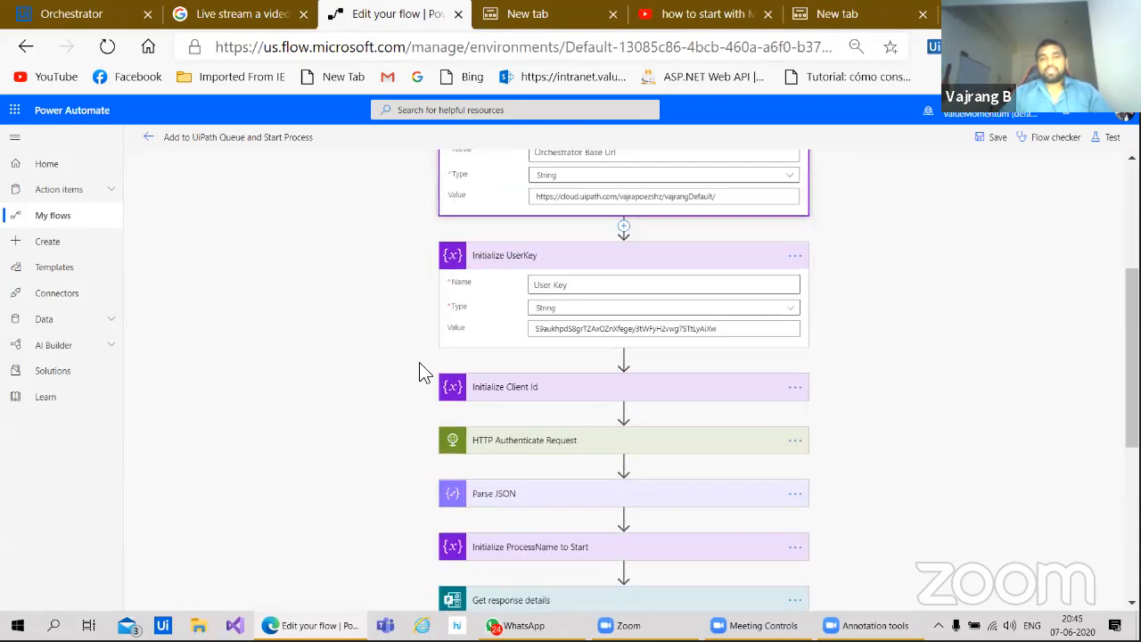
left_click(527, 364)
scroll(419, 374, "down", 4)
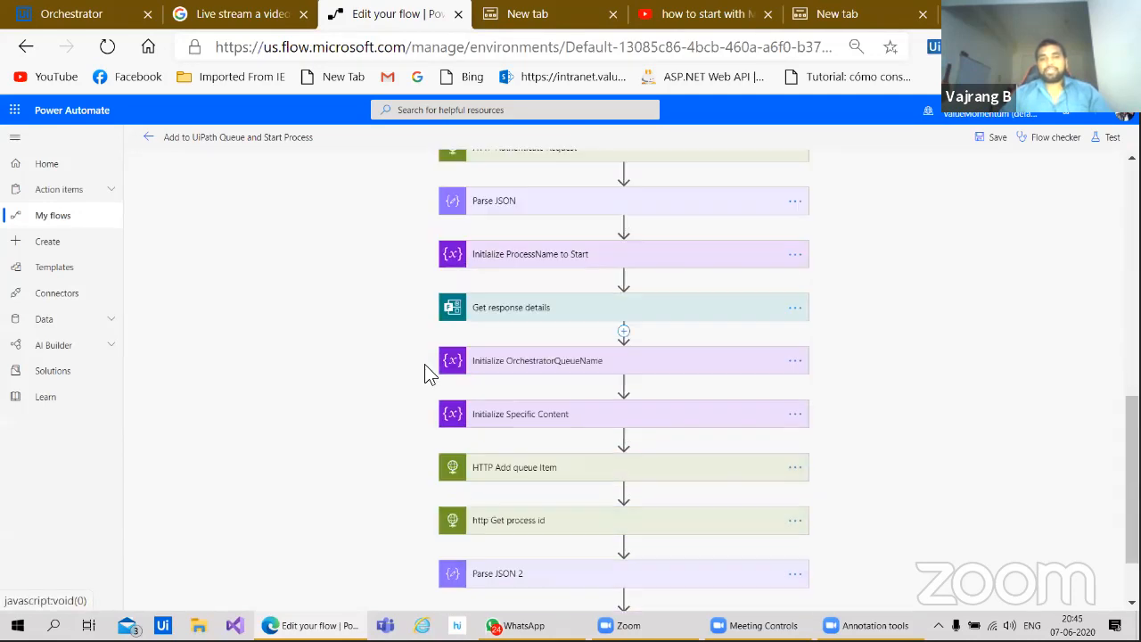
scroll(418, 320, "up", 1)
scroll(397, 316, "up", 1)
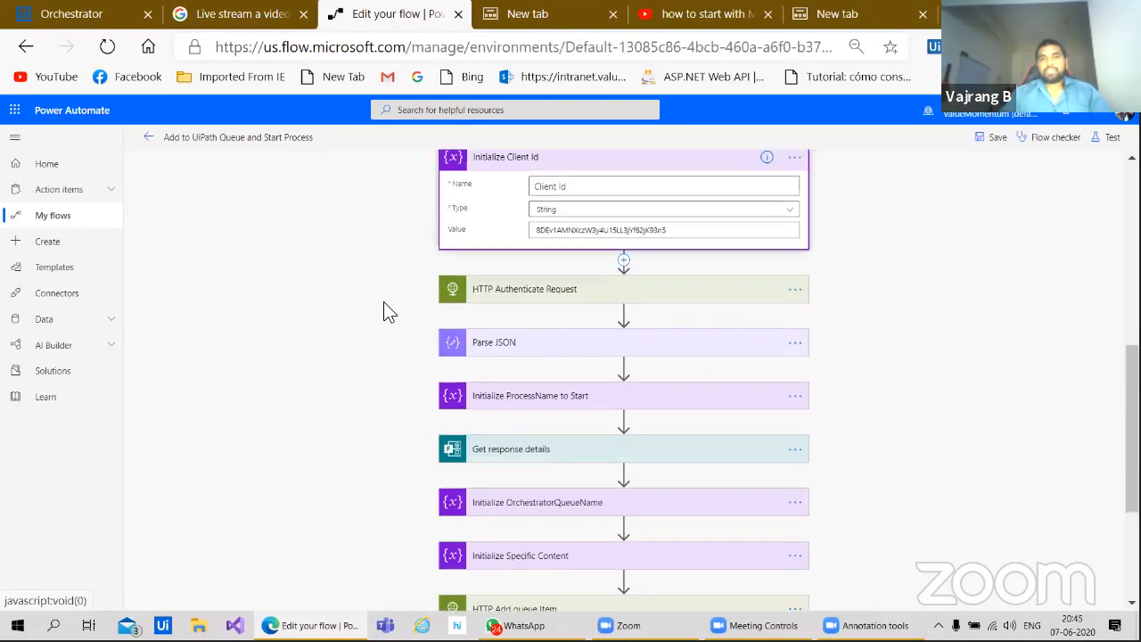
left_click(150, 139)
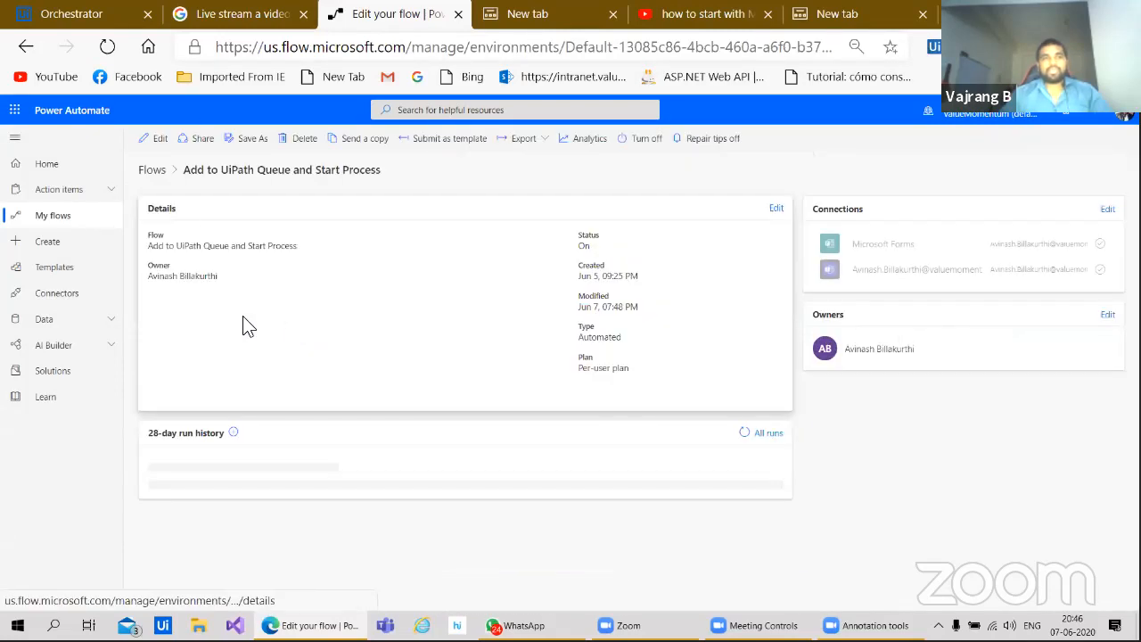
Step: Reopen the Add to UiPath Queue and Start Process flow from My flows for editing
left_click(84, 208)
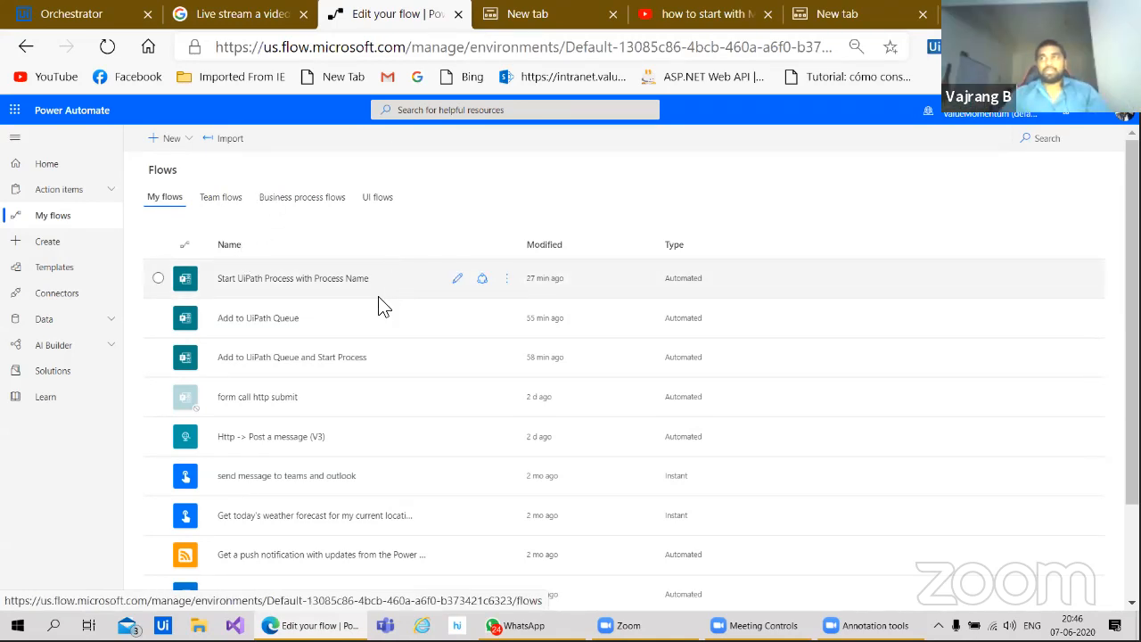
left_click(314, 365)
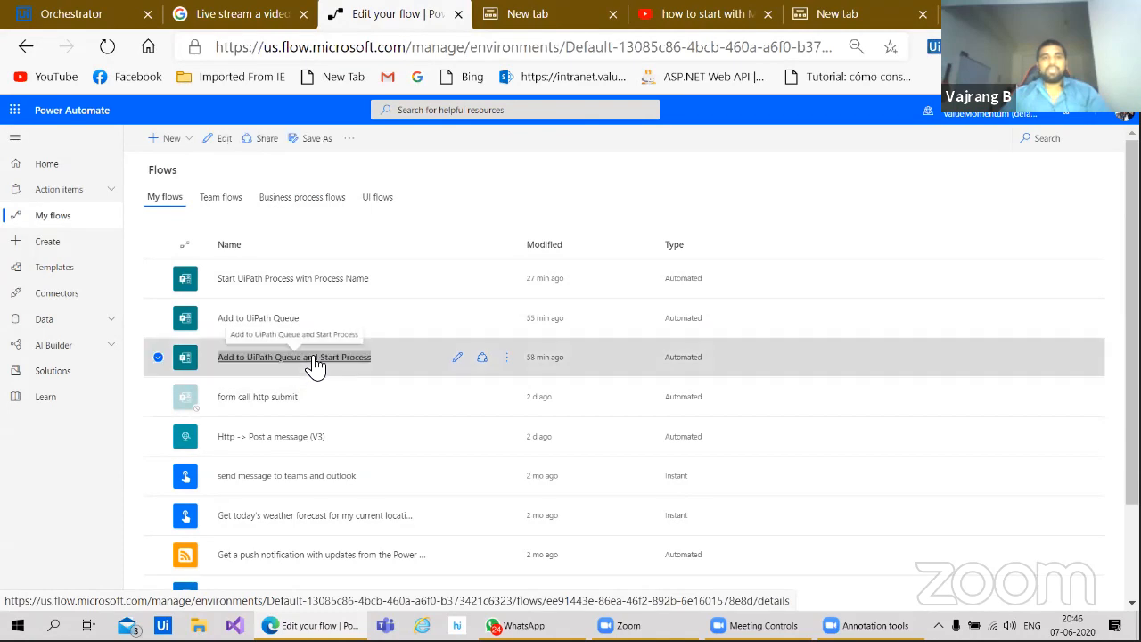
left_click(314, 359)
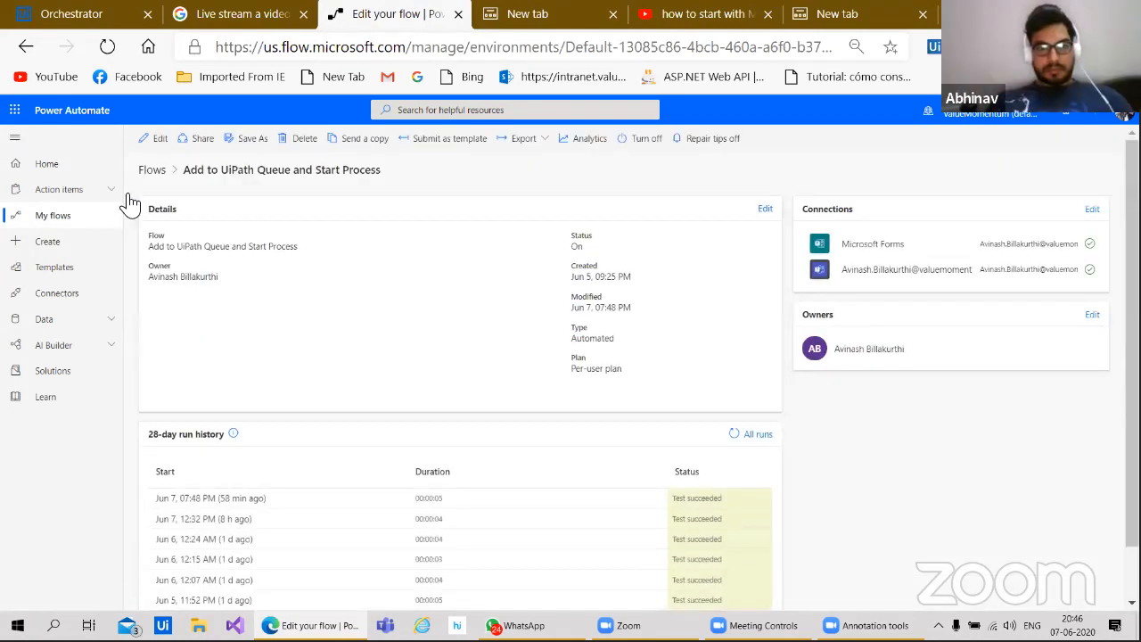
left_click(153, 138)
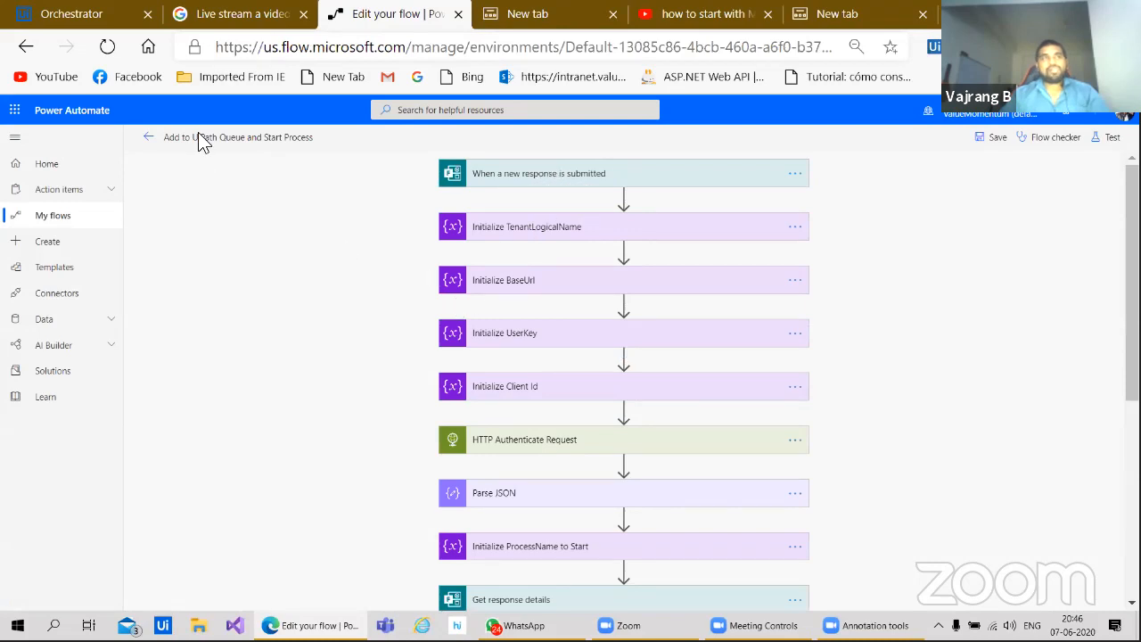
Step: Expand the form trigger and the TenantLogicalName, BaseUrl, UserKey and Client Id variable cards
left_click(580, 183)
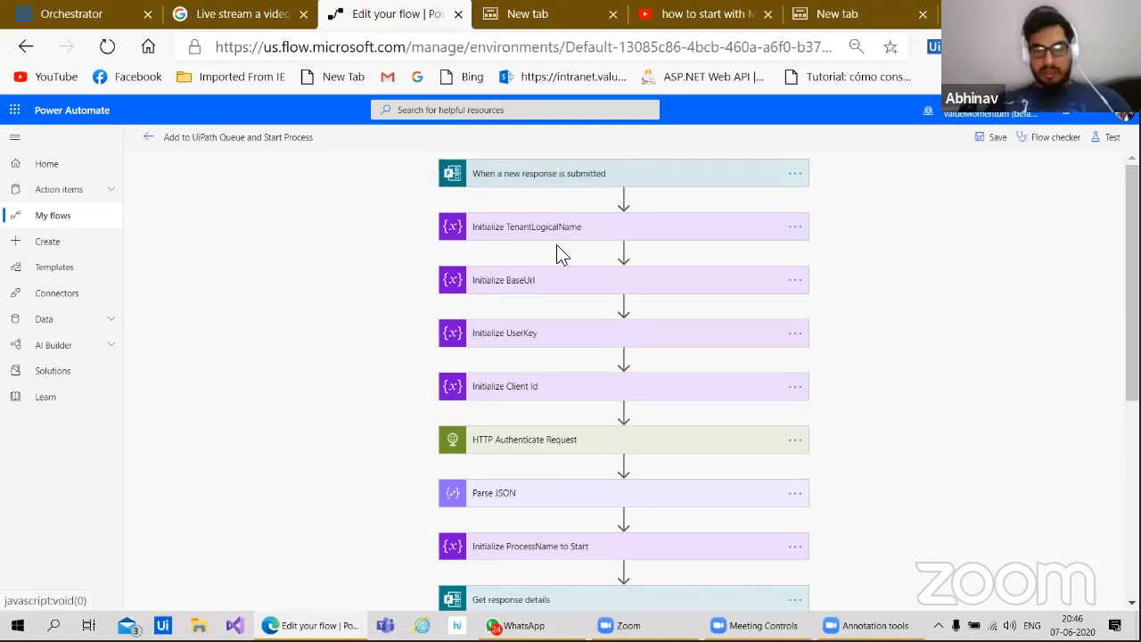
left_click(545, 267)
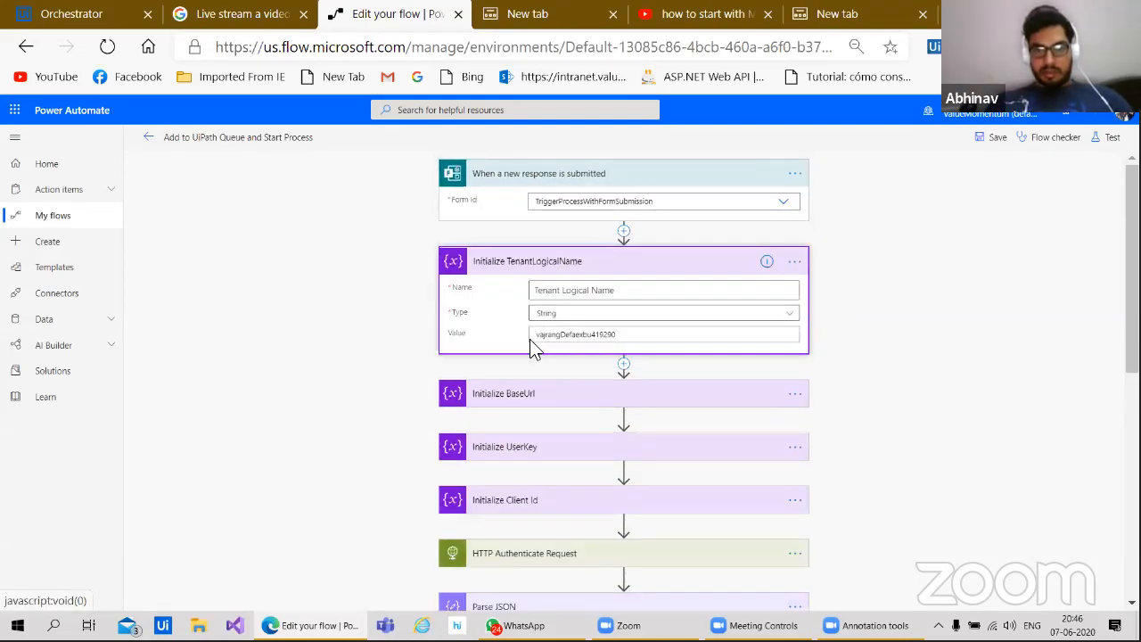
left_click(527, 392)
scroll(381, 413, "down", 1)
scroll(381, 413, "up", 1)
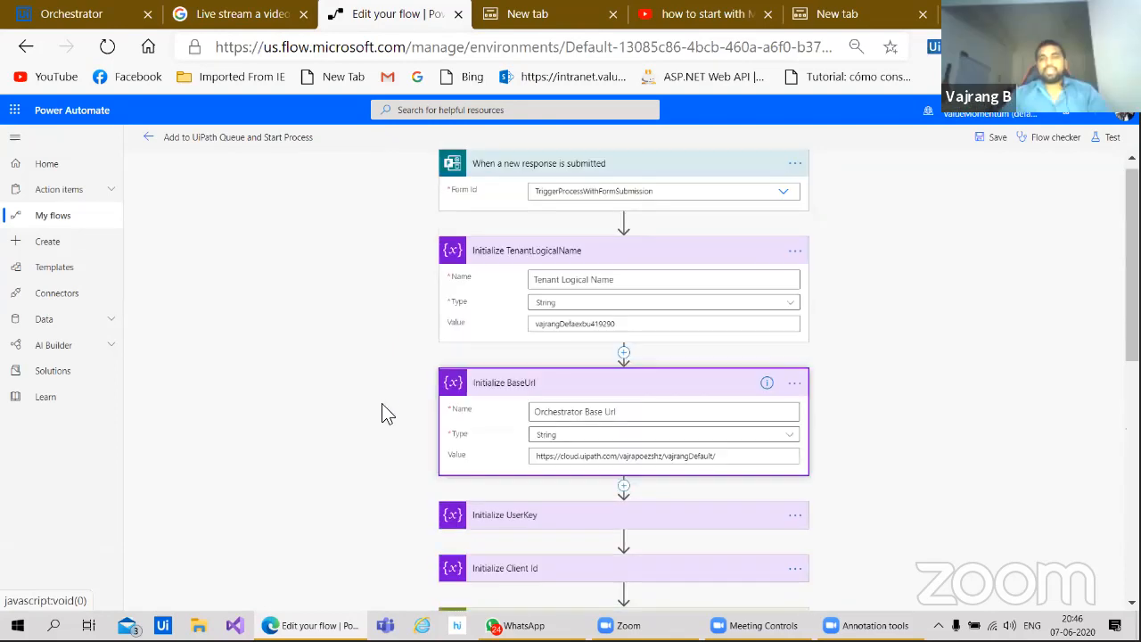
scroll(533, 247, "down", 6)
scroll(386, 390, "up", 5)
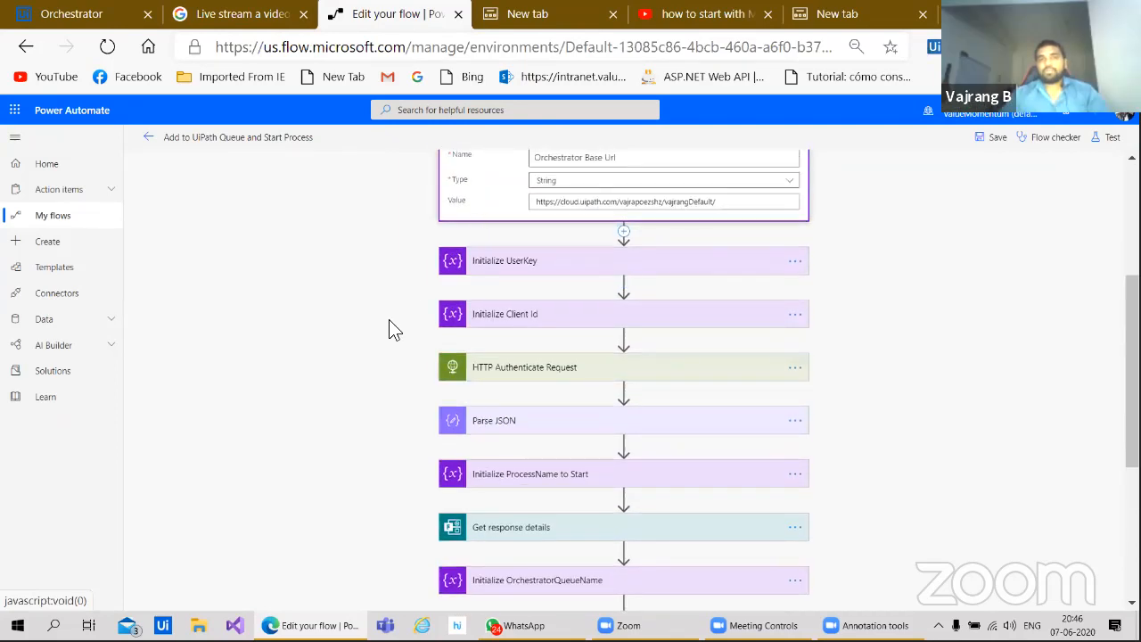
scroll(375, 408, "down", 1)
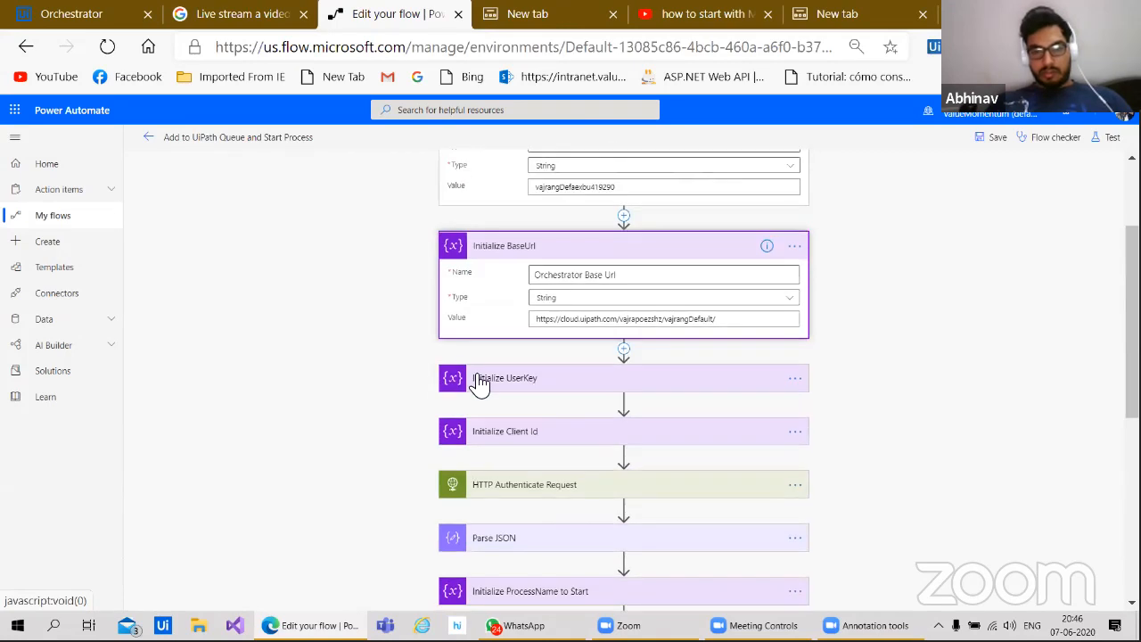
left_click(479, 380)
scroll(377, 527, "down", 2)
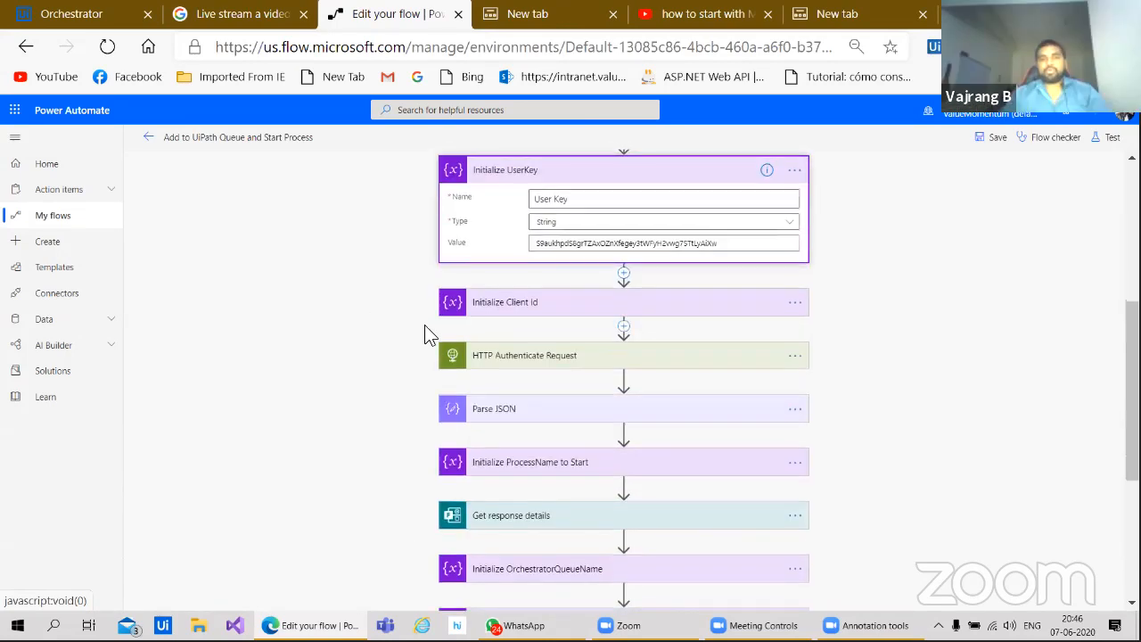
left_click(486, 303)
Step: Expand HTTP Authenticate Request, Parse JSON, ProcessName, Get response details, OrchestratorQueueName and Specific Content cards
left_click(479, 449)
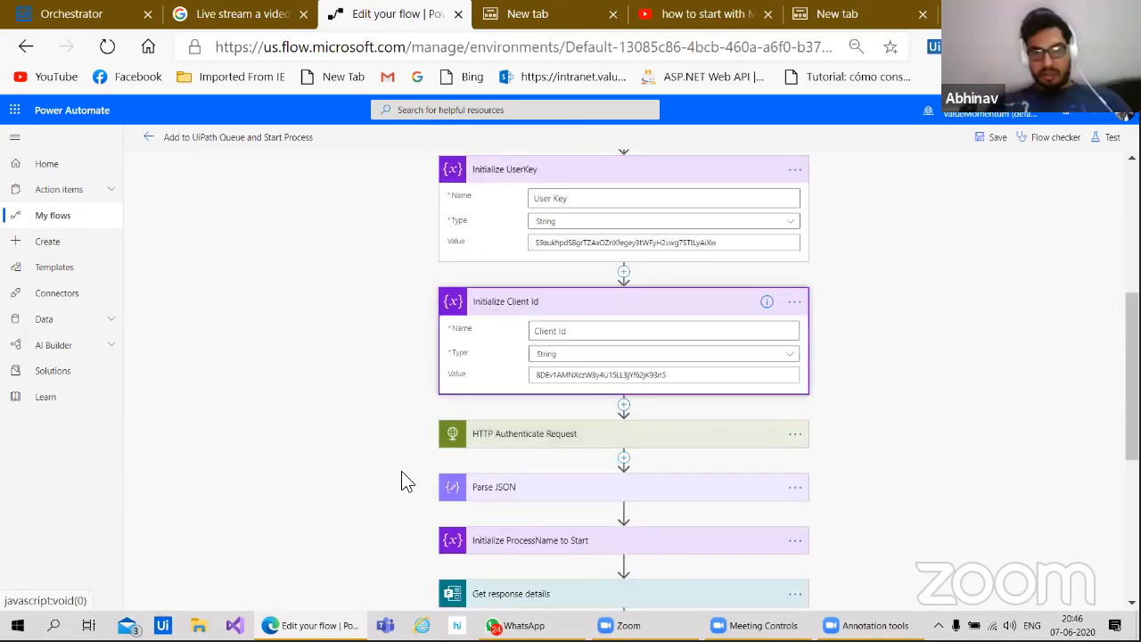
scroll(360, 478, "down", 4)
scroll(356, 296, "down", 2)
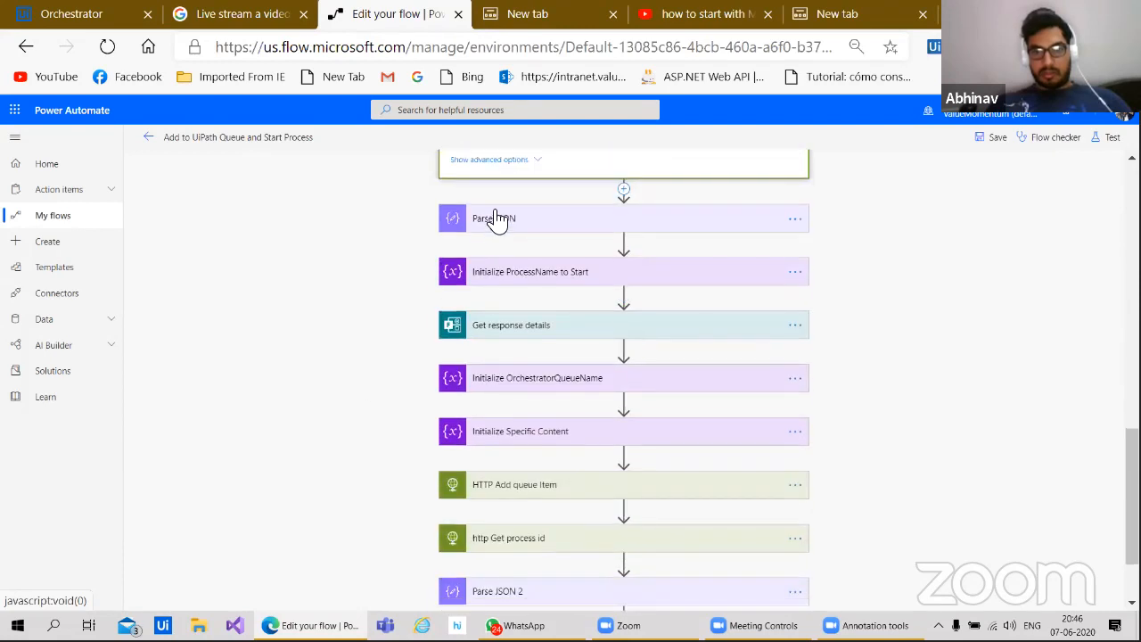
left_click(497, 219)
scroll(390, 481, "down", 2)
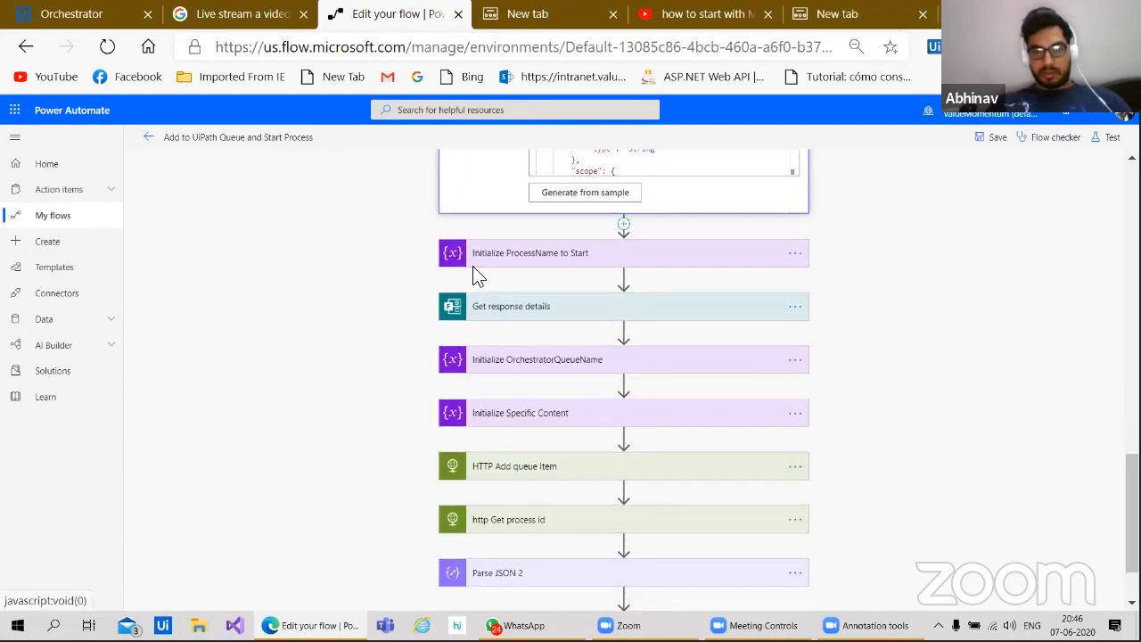
left_click(474, 260)
left_click(496, 389)
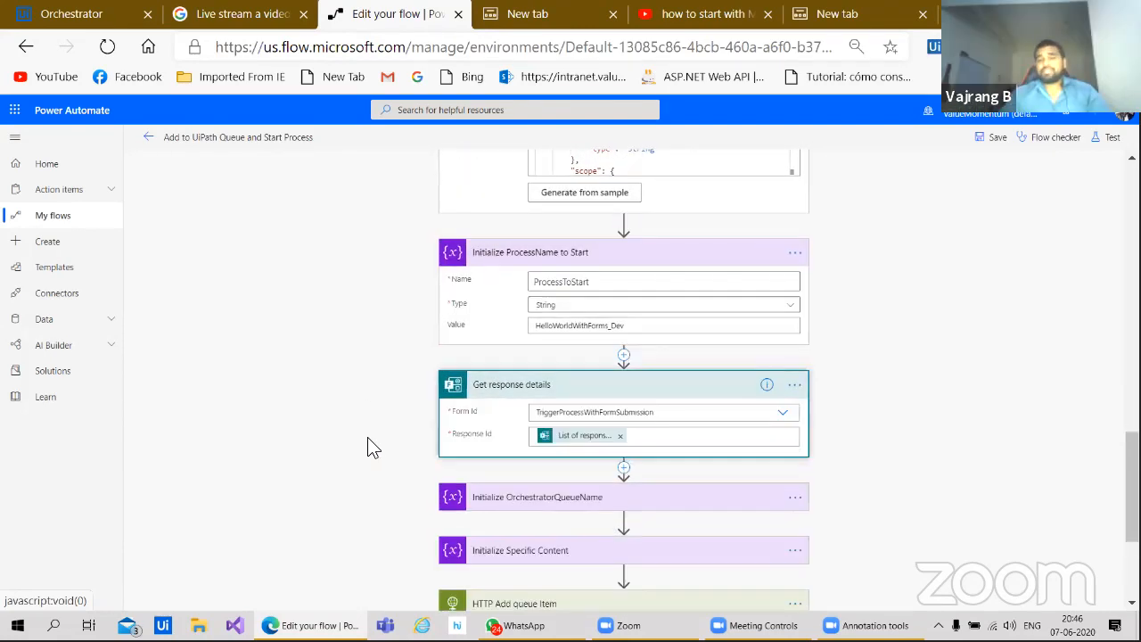
scroll(402, 219, "down", 3)
left_click(510, 290)
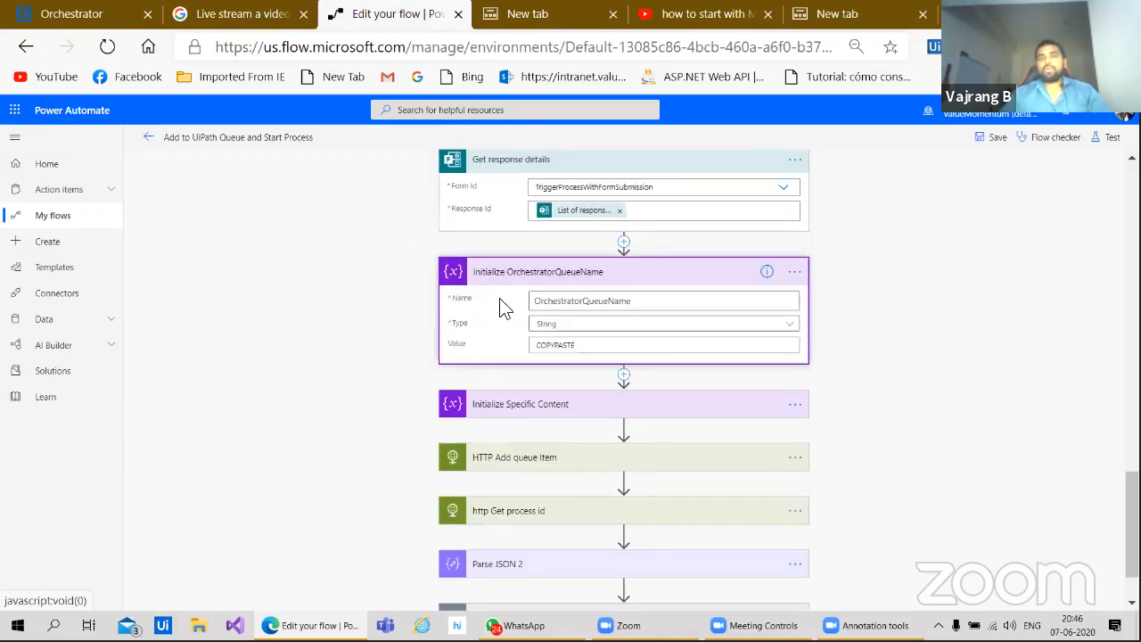
scroll(383, 428, "down", 1)
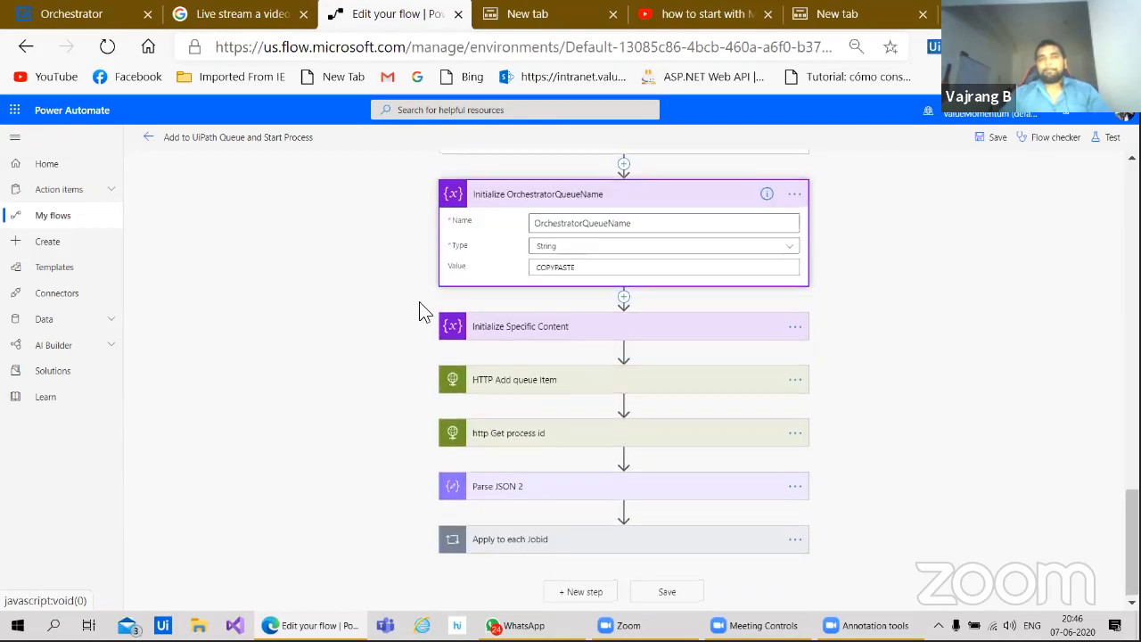
left_click(494, 336)
scroll(378, 446, "down", 3)
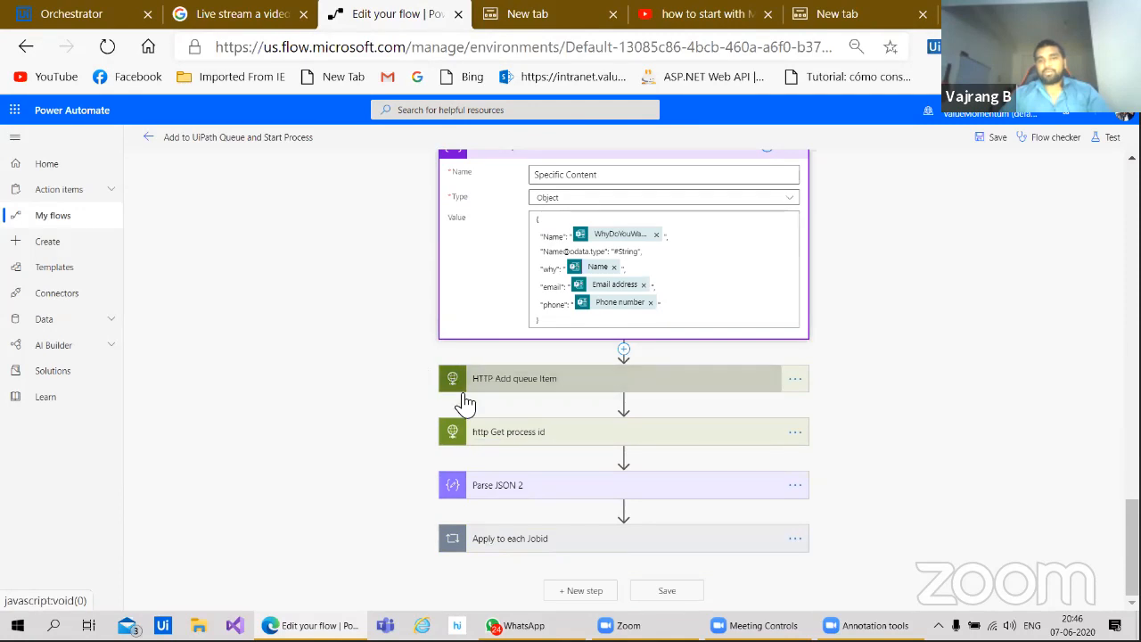
Step: Expand HTTP Add queue Item, Get process id, Parse JSON 2, and the Apply to each loop's HTTP start job
left_click(455, 377)
scroll(374, 428, "down", 3)
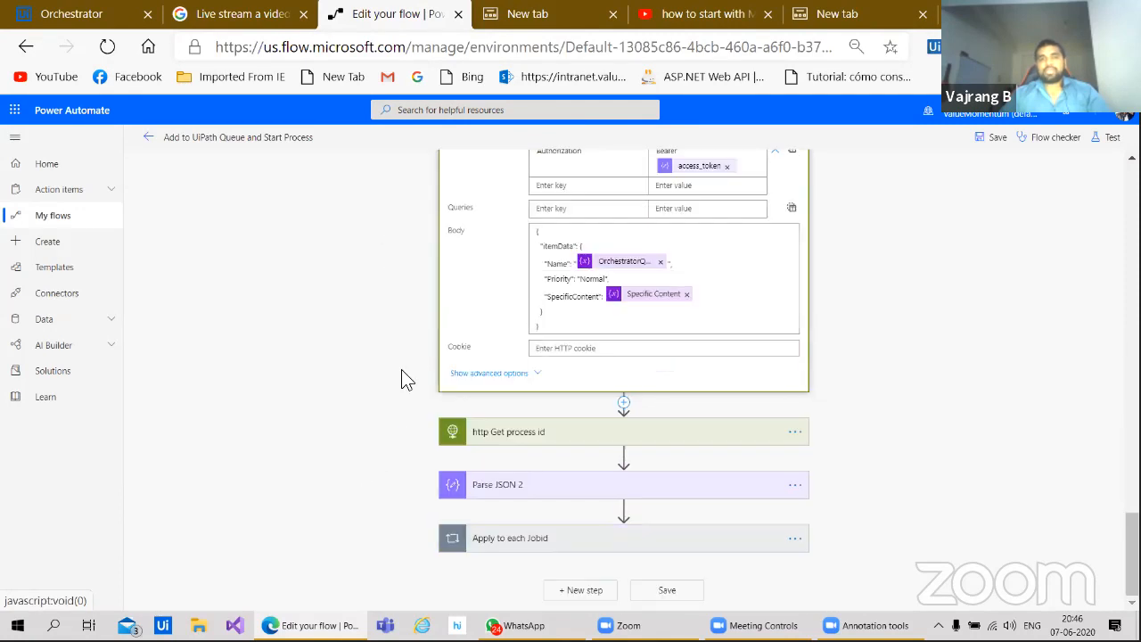
left_click(499, 435)
scroll(401, 384, "down", 3)
scroll(433, 290, "down", 1)
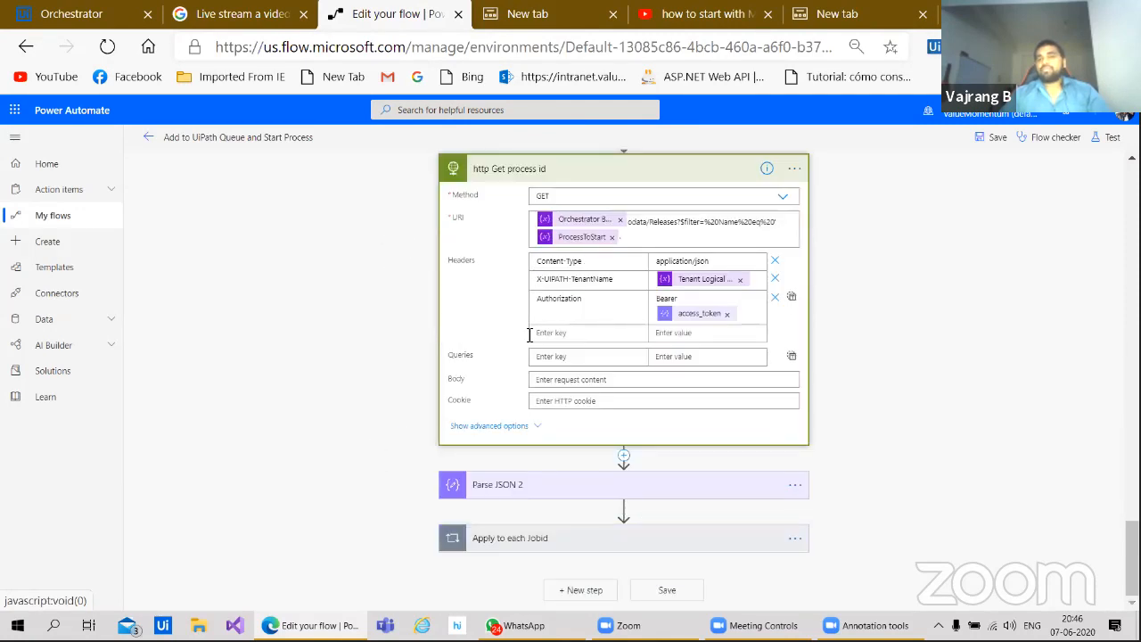
left_click(499, 484)
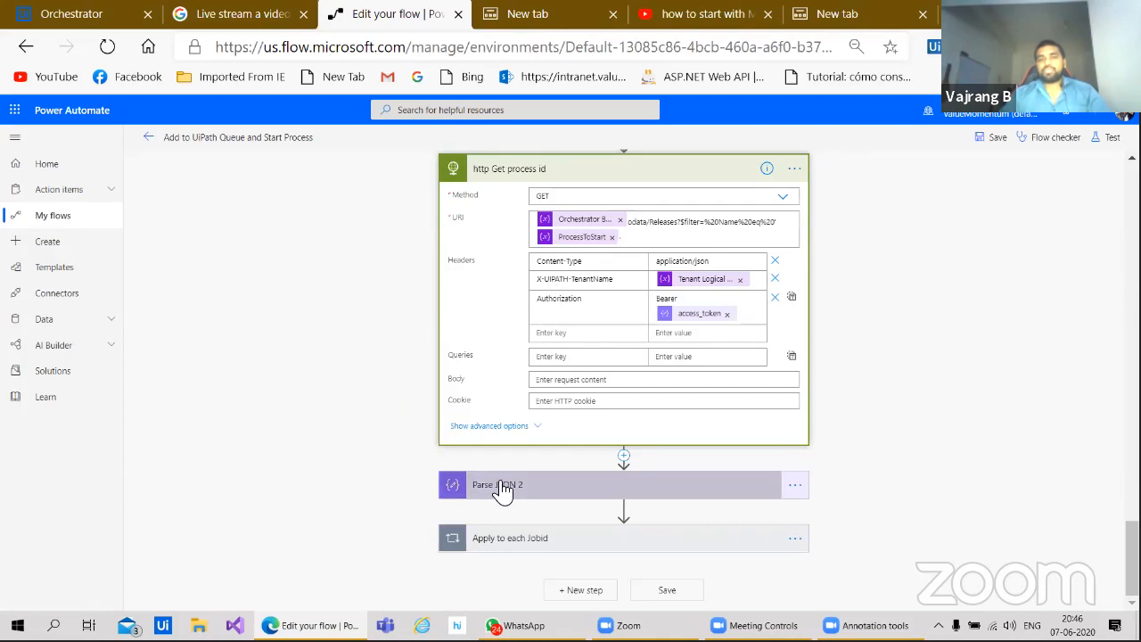
scroll(428, 198, "down", 2)
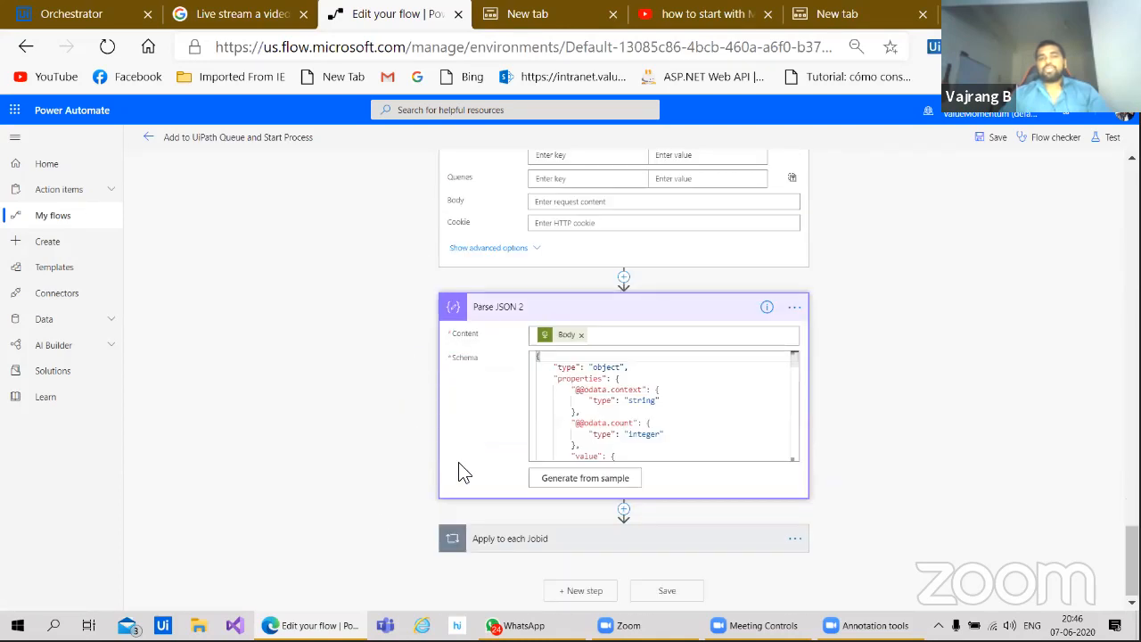
left_click(499, 539)
scroll(353, 488, "down", 2)
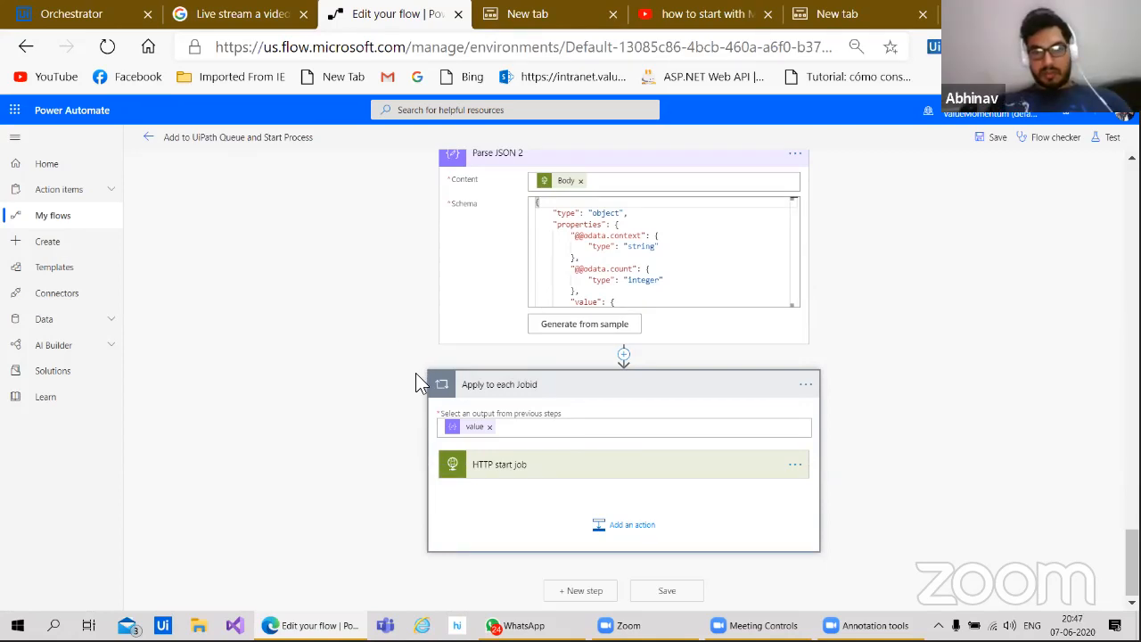
left_click(538, 469)
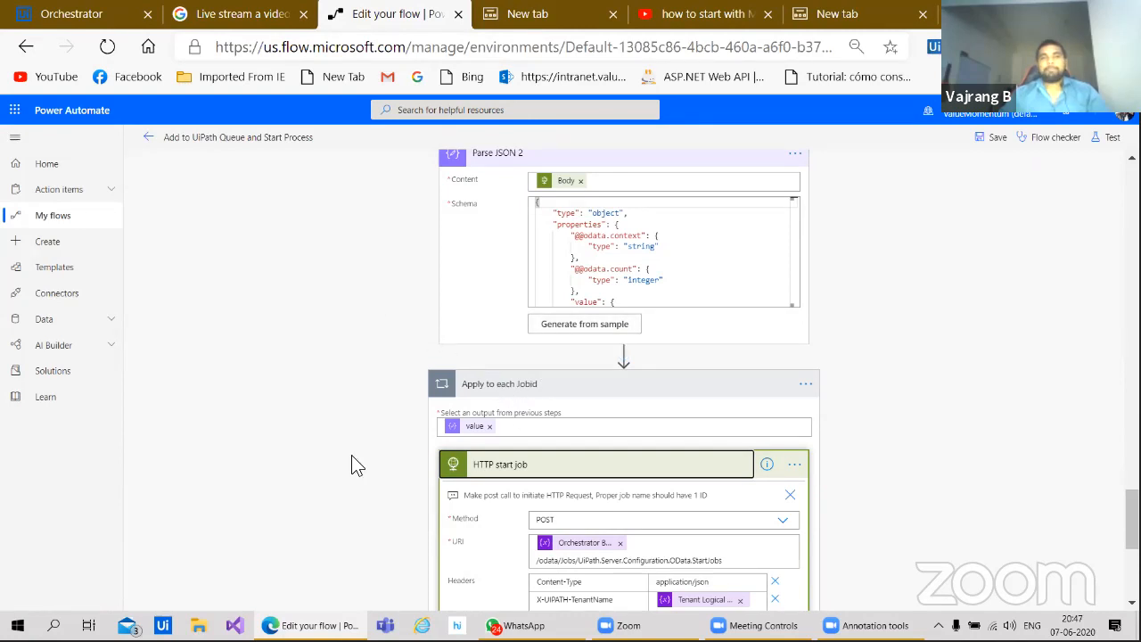
scroll(351, 456, "up", 15)
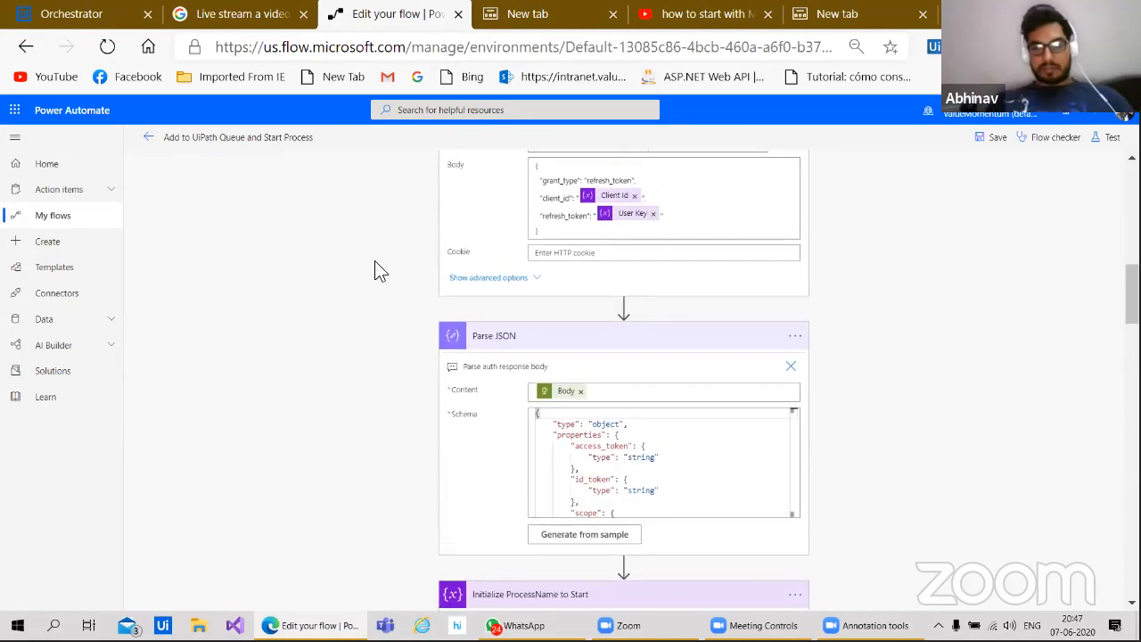
scroll(375, 267, "up", 10)
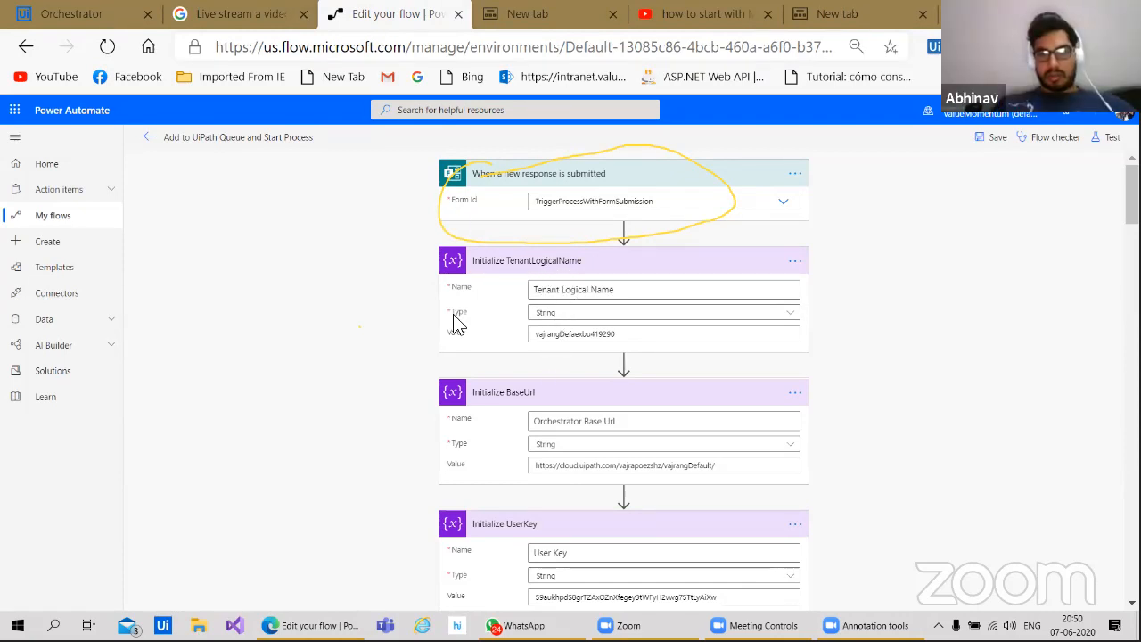
Step: In the empty new tab, go to platform.uipath.com to reach the UiPath sign-in page
left_click(806, 25)
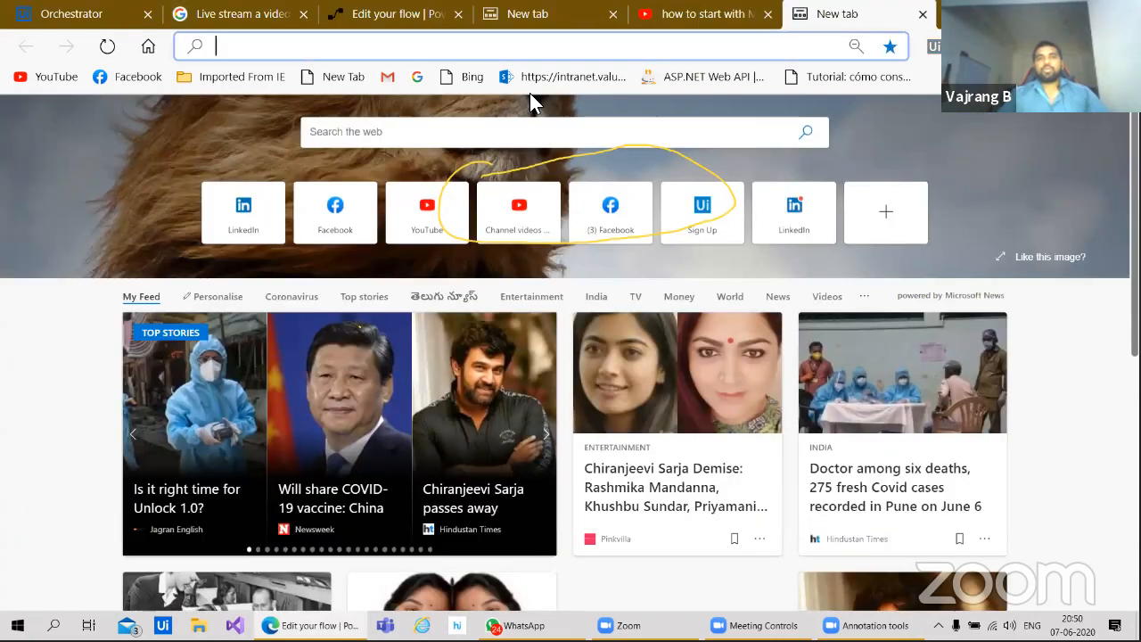
left_click(540, 52)
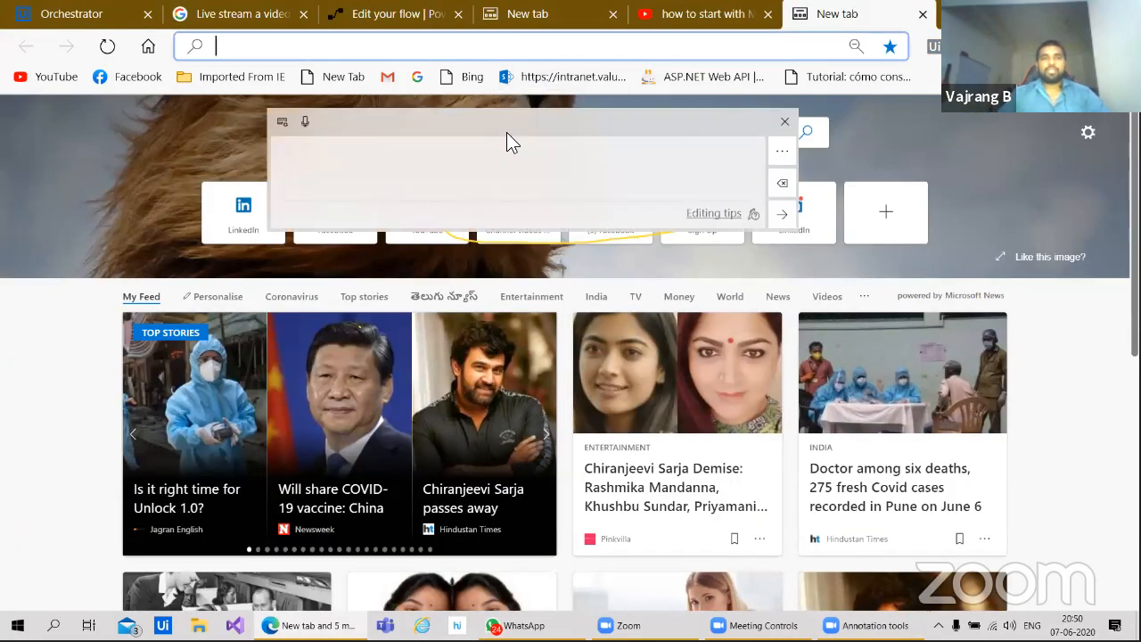
mouse_move(305, 164)
left_mouse_down()
mouse_move(306, 208)
mouse_move(328, 178)
mouse_move(348, 174)
mouse_move(358, 193)
mouse_move(399, 171)
left_mouse_up()
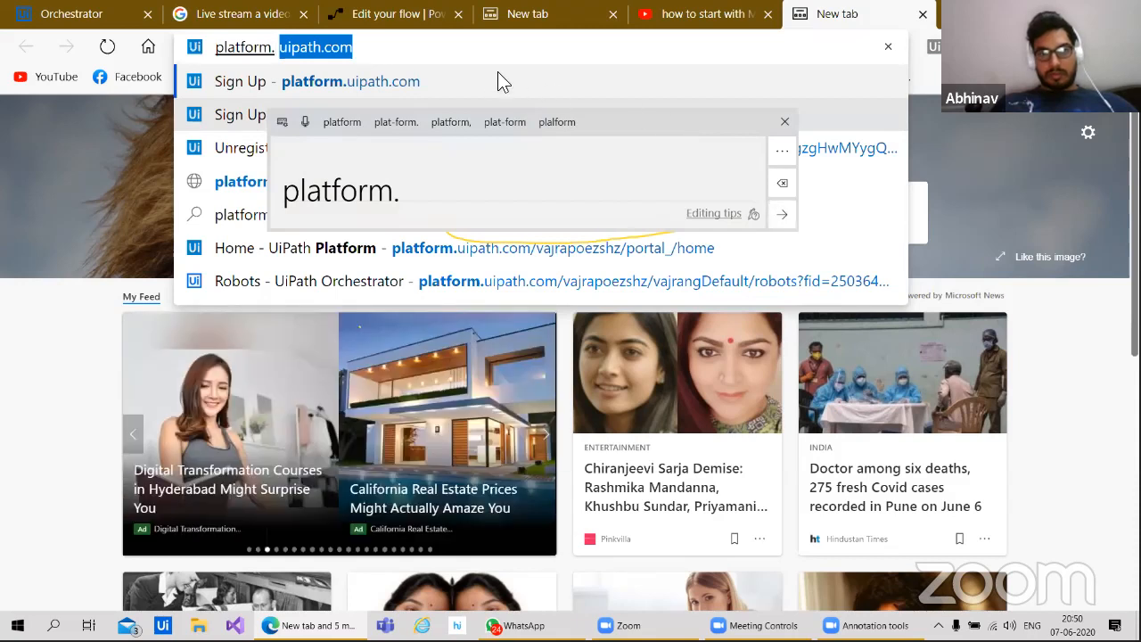
key("Return")
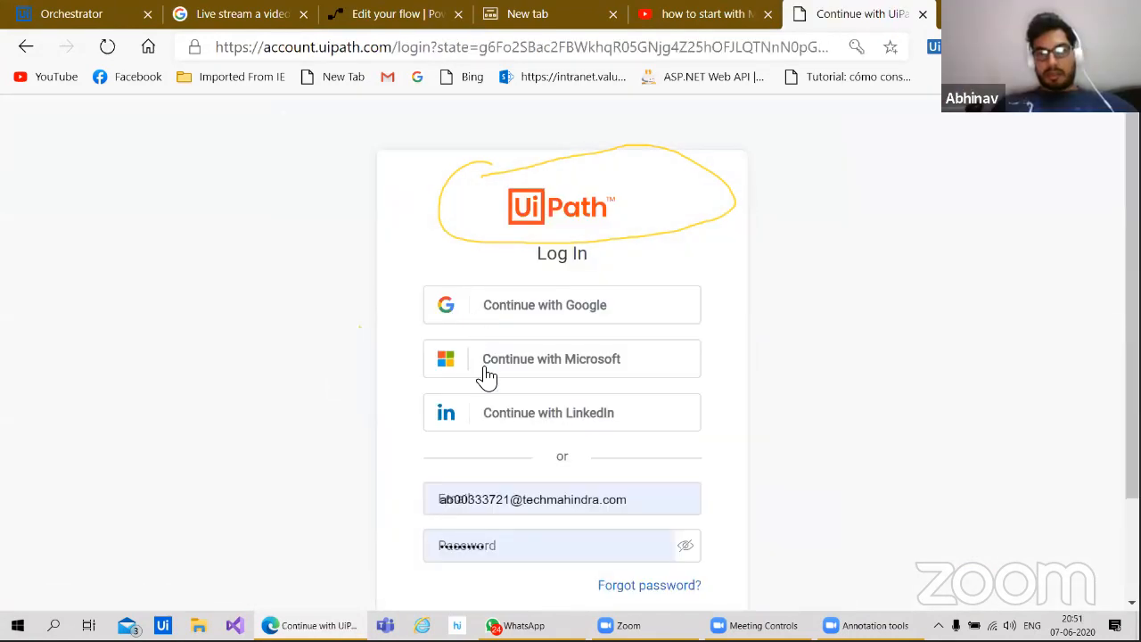
Step: Sign in to UiPath with a Microsoft account, open the Services page, then return to the flow tab
left_click(485, 377)
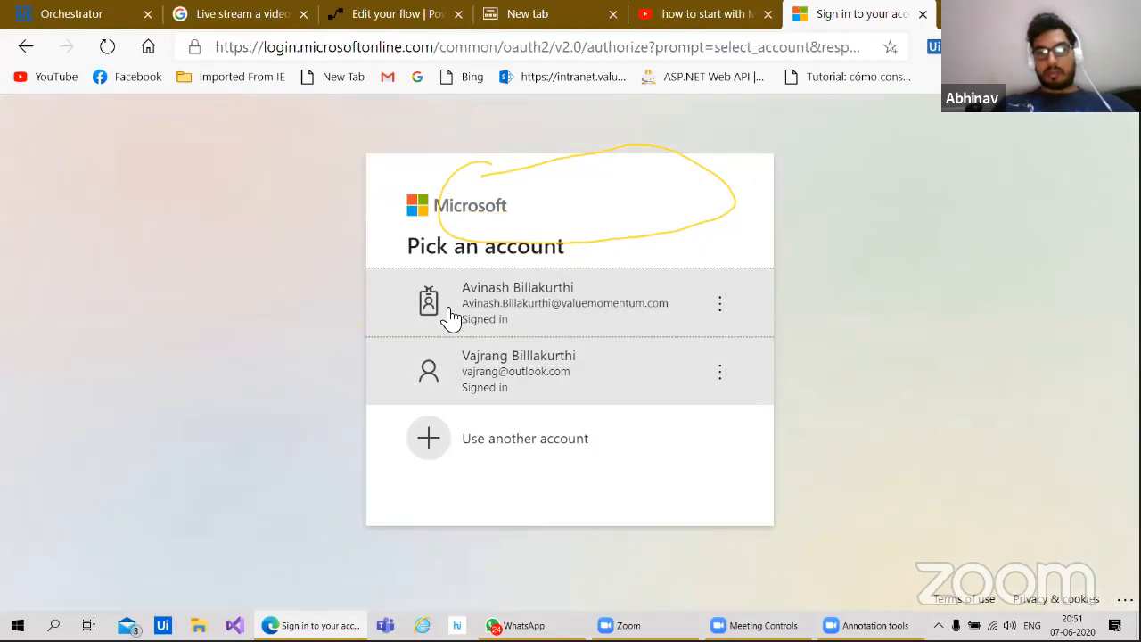
left_click(475, 373)
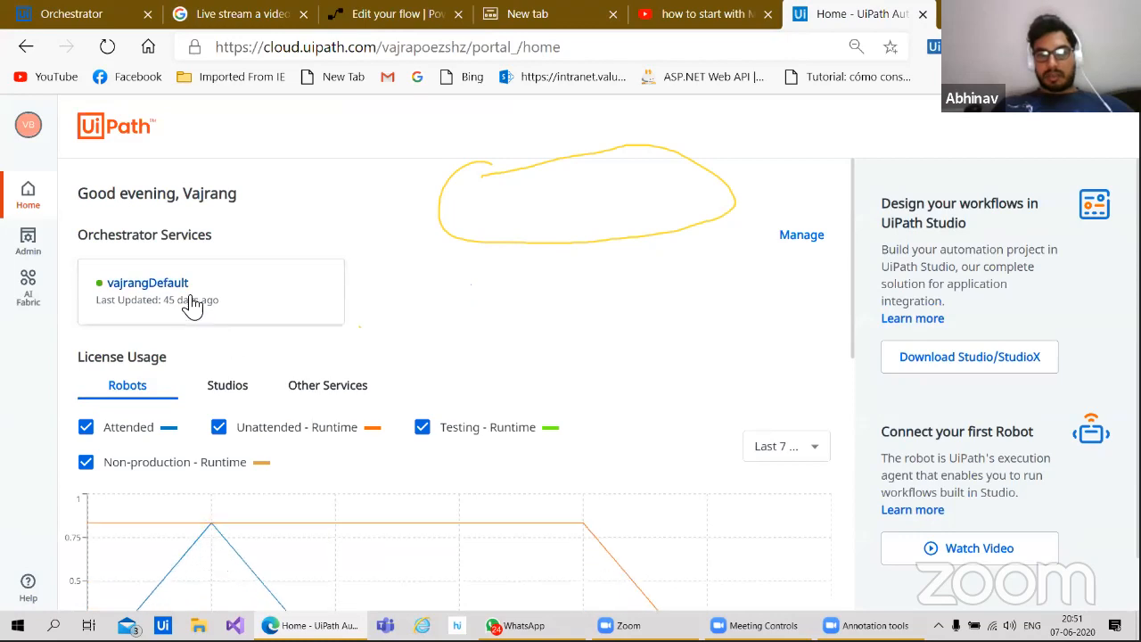
left_click(27, 240)
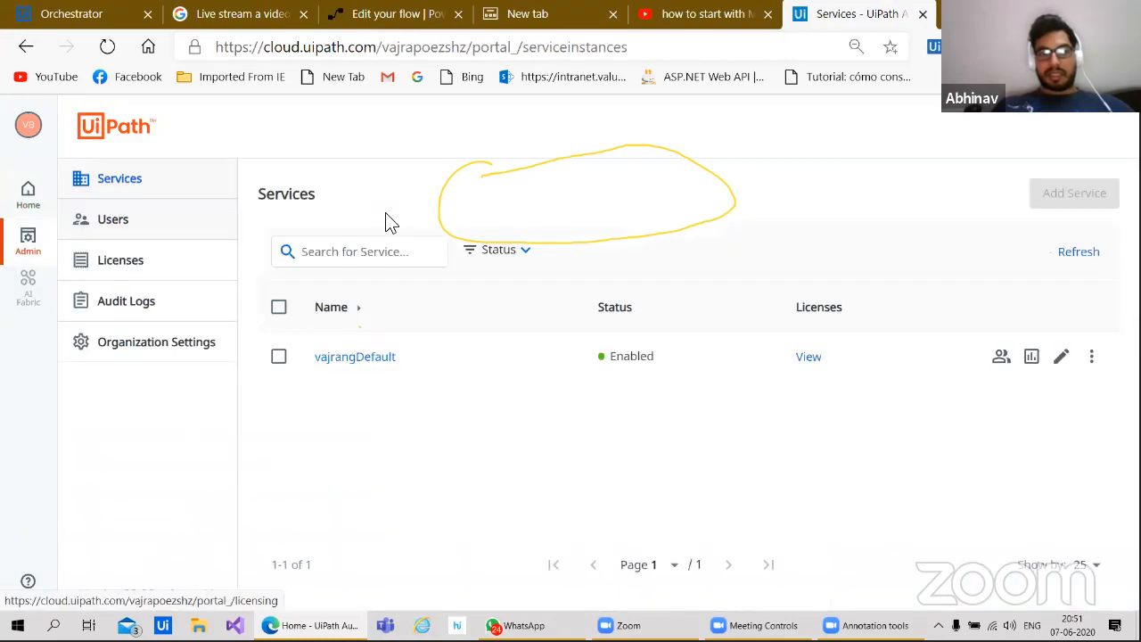
left_click(374, 16)
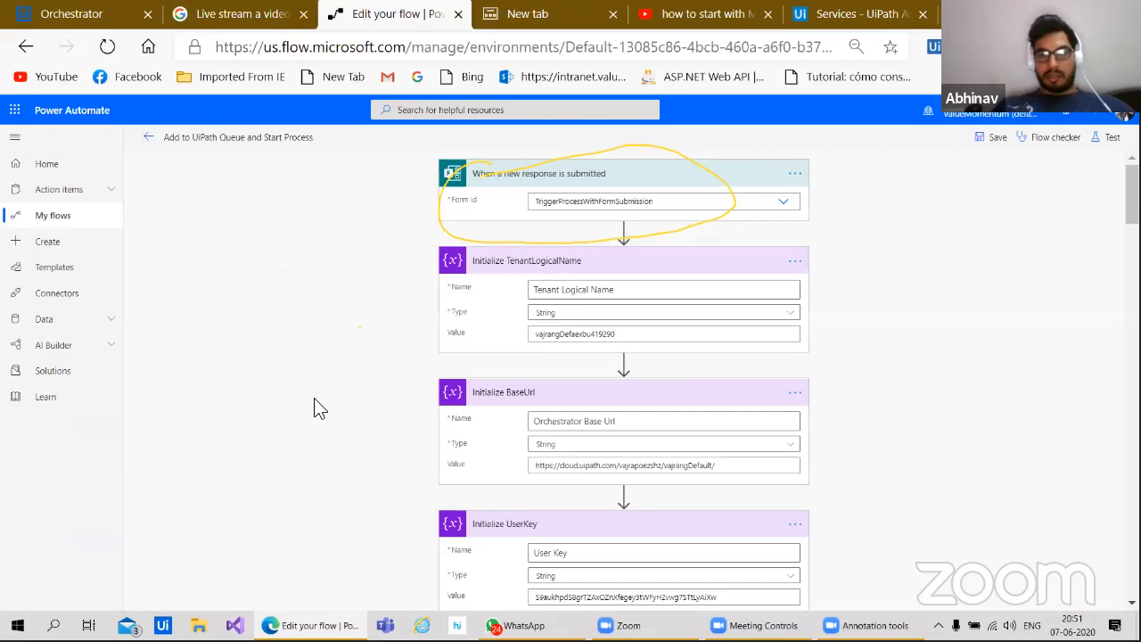
Step: Inspect the flow's TriggerProcessWithFormSubmission form trigger, then open a new browser tab
scroll(314, 397, "down", 5)
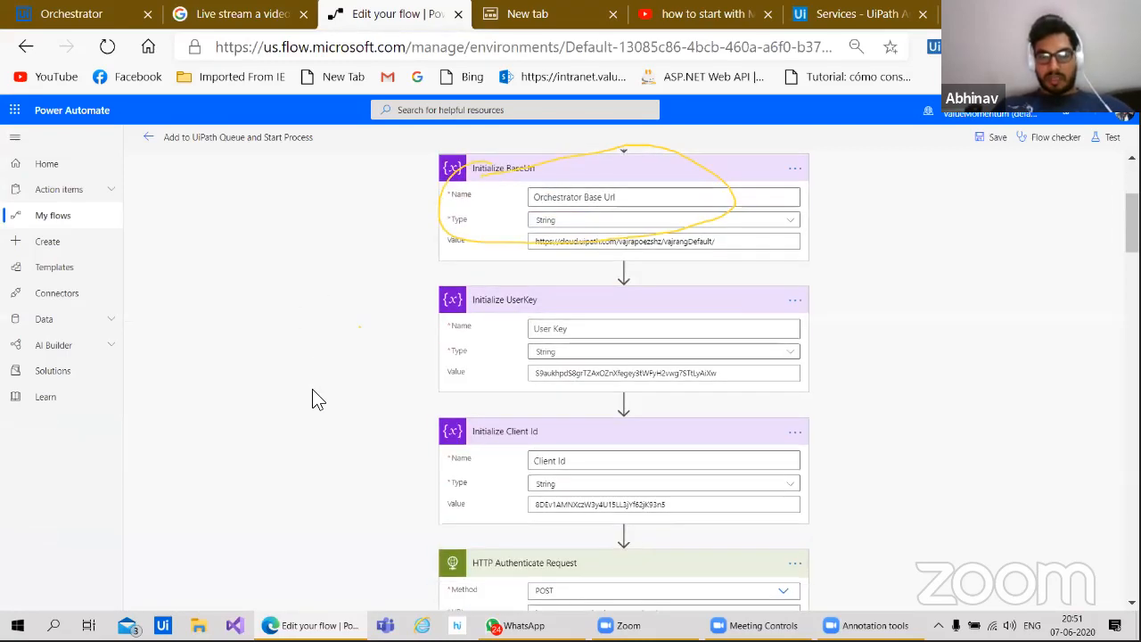
scroll(312, 418, "up", 5)
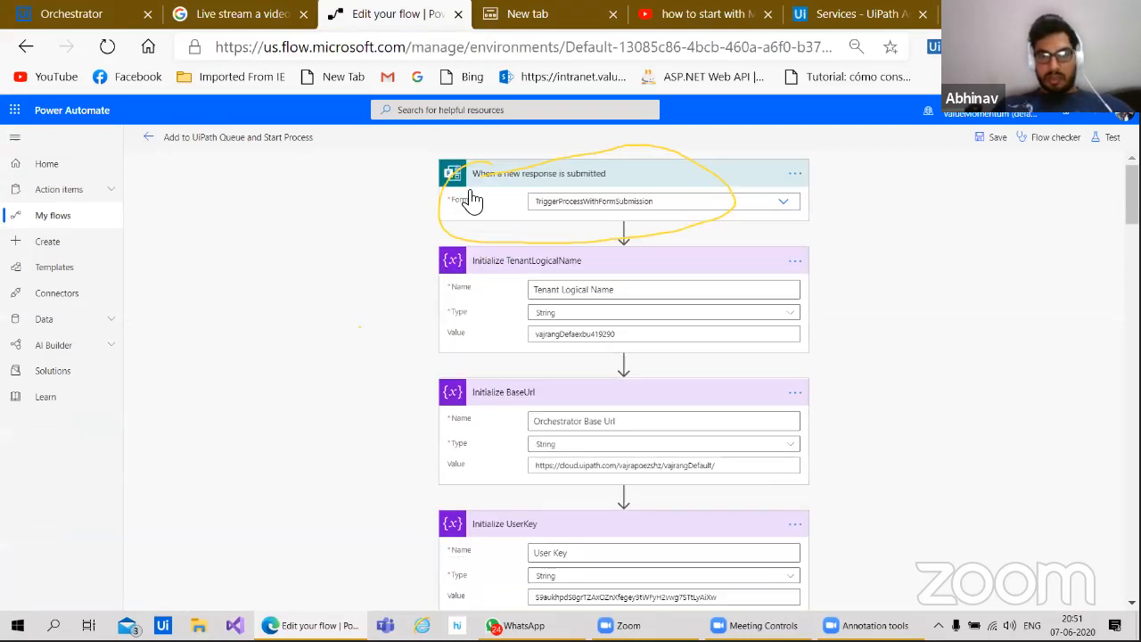
right_click(478, 181)
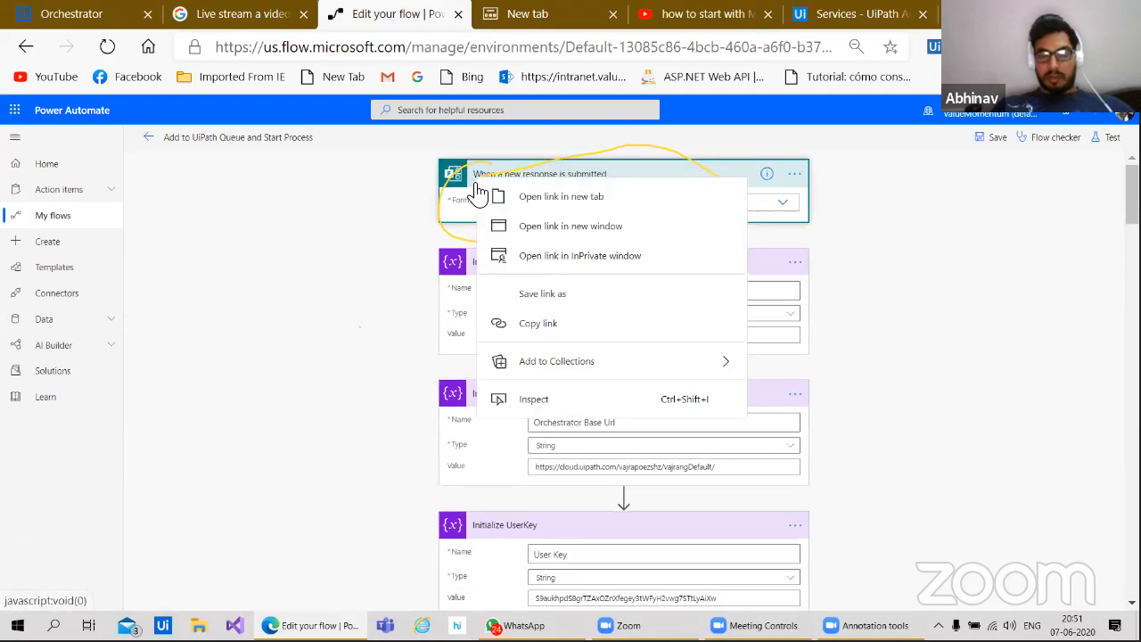
left_click(361, 266)
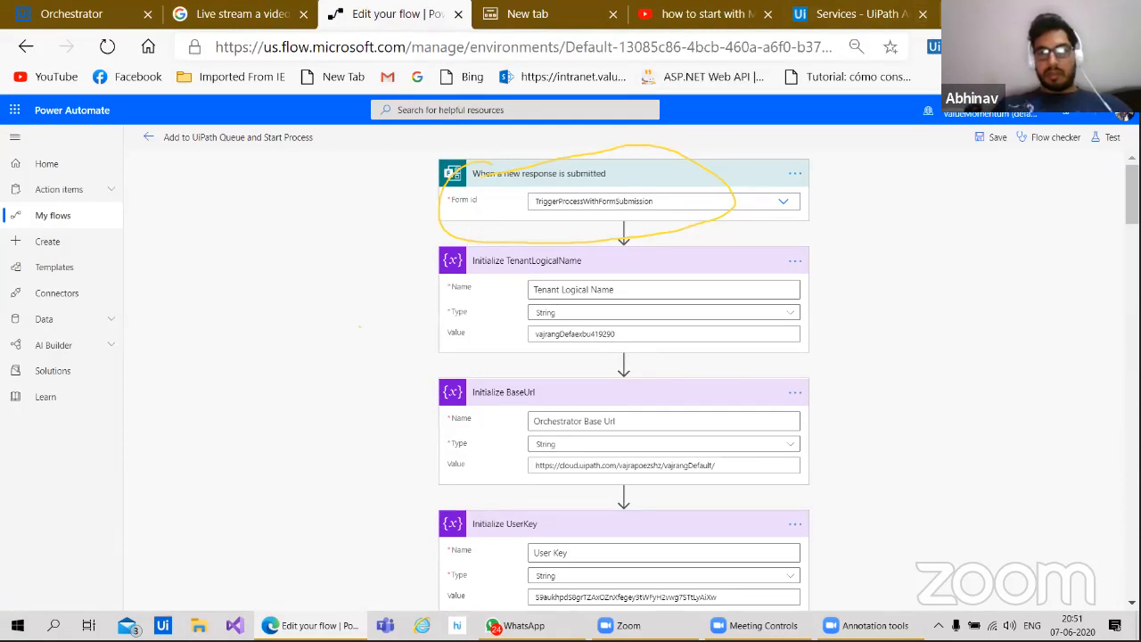
left_click(950, 16)
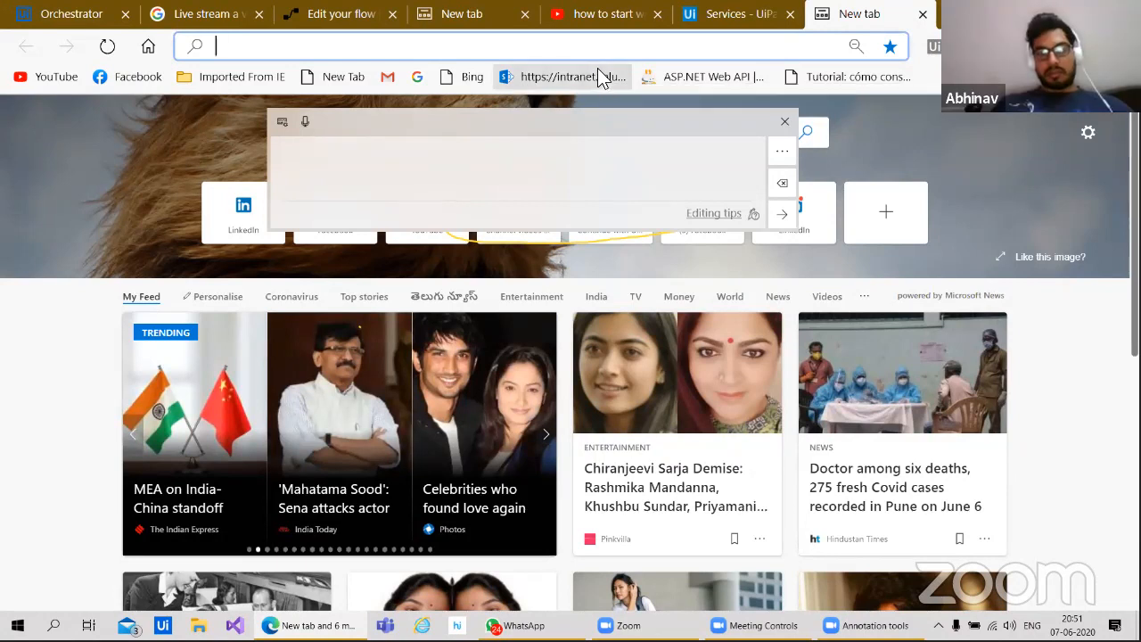
Step: Search 'microsoft forms' from the address bar and open the Microsoft Forms site
type("micri")
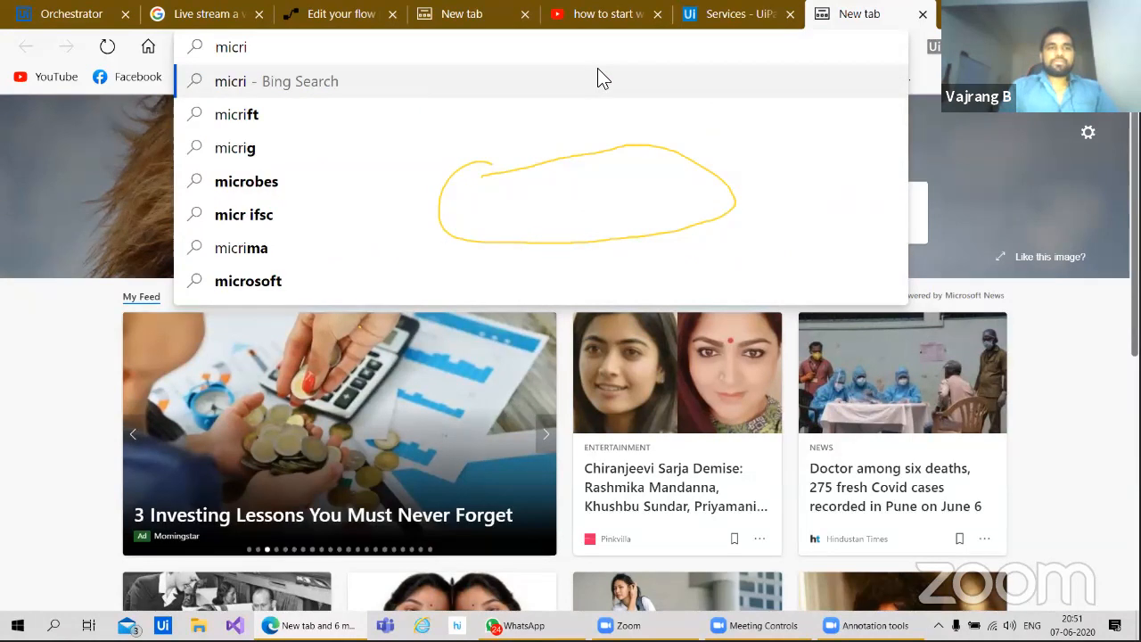
key("BackSpace")
key("Down")
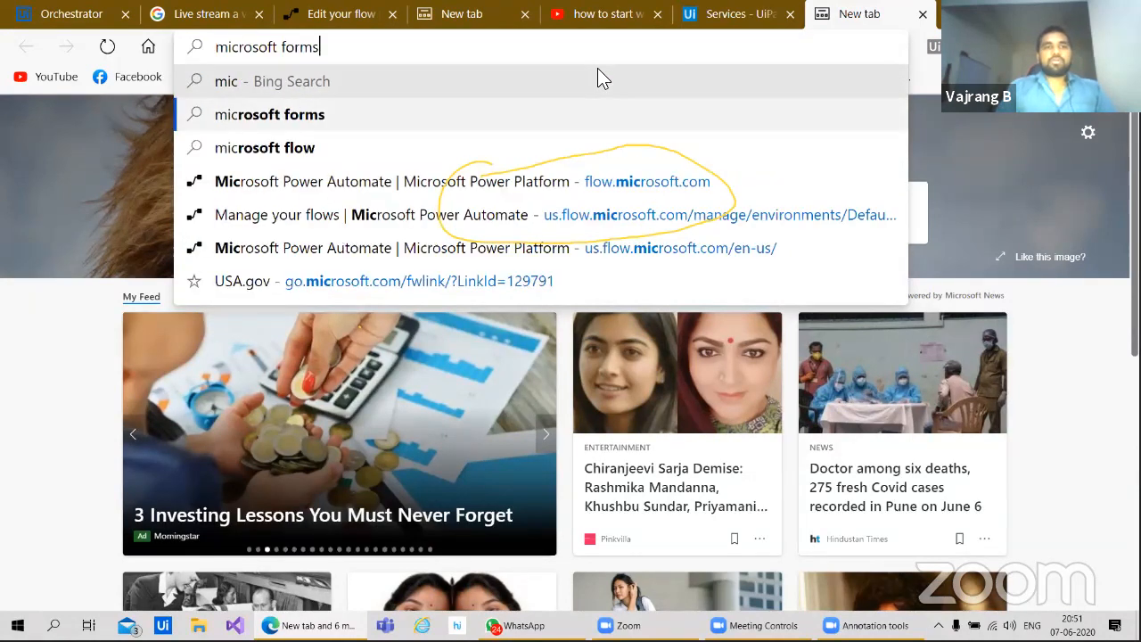
key("Return")
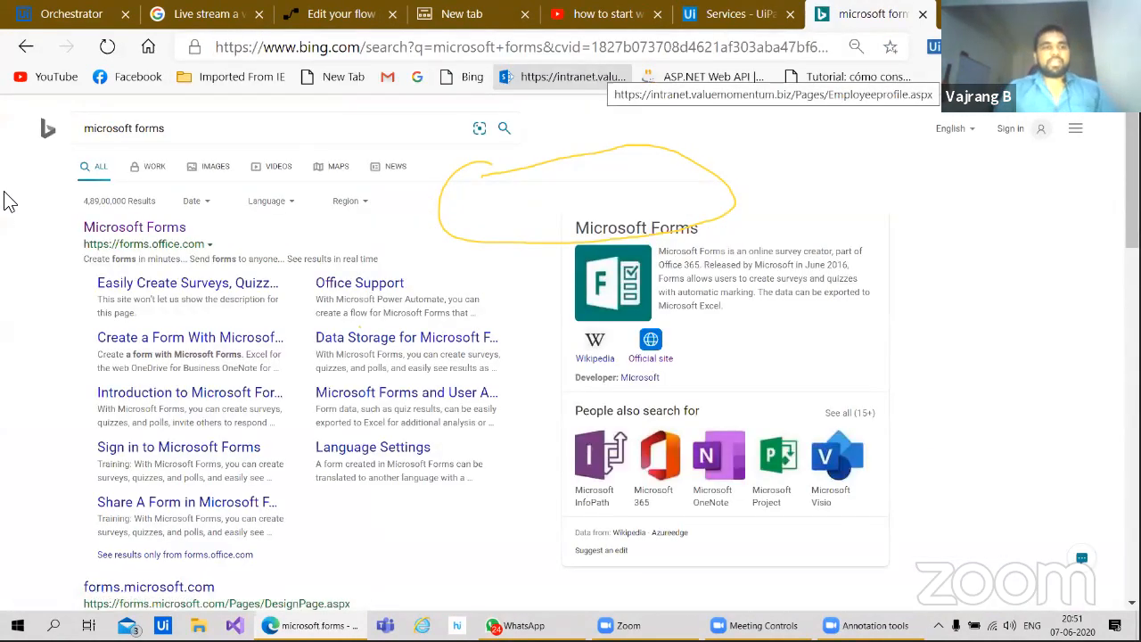
left_click(116, 230)
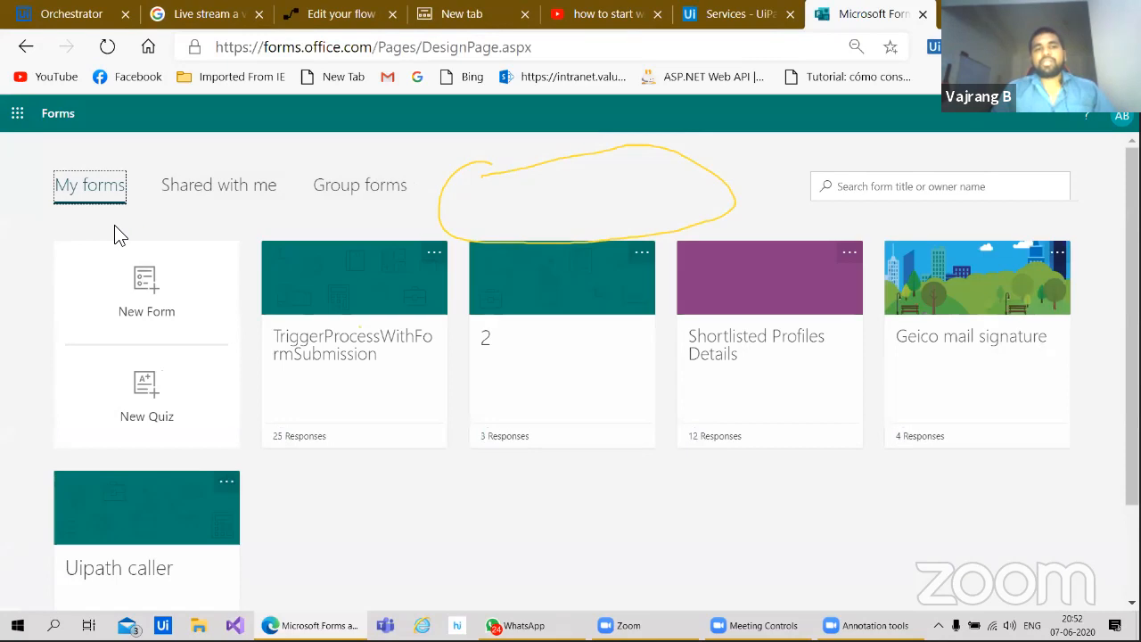
Step: Open the TriggerProcessWithFormSubmission form, scroll through its four questions, and return to the flow
left_click(387, 369)
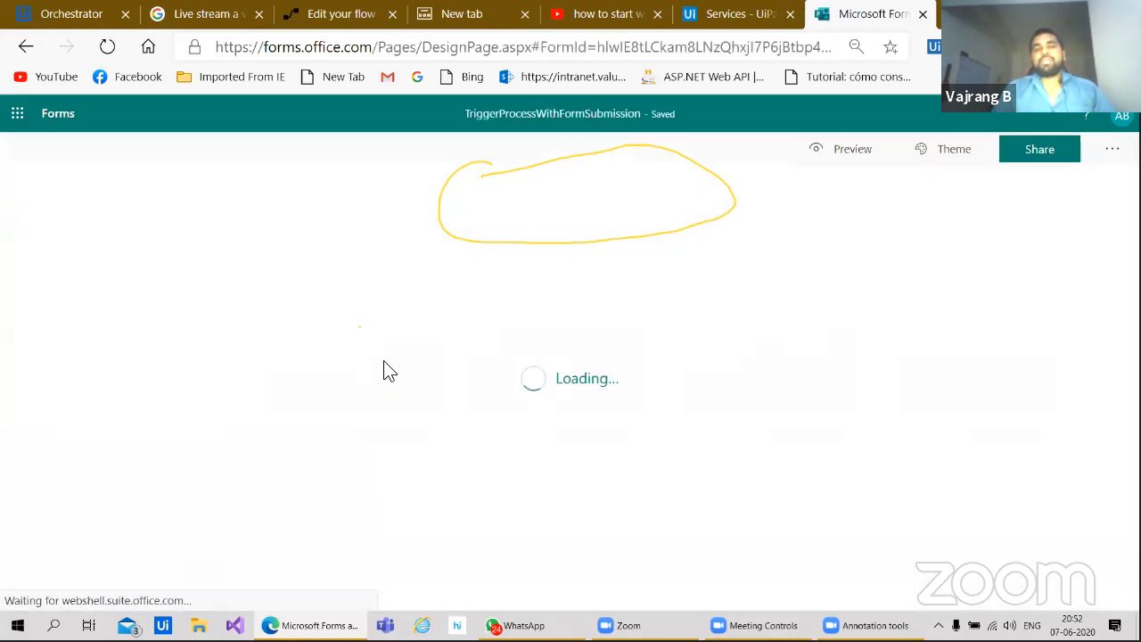
scroll(389, 370, "down", 2)
scroll(388, 370, "down", 2)
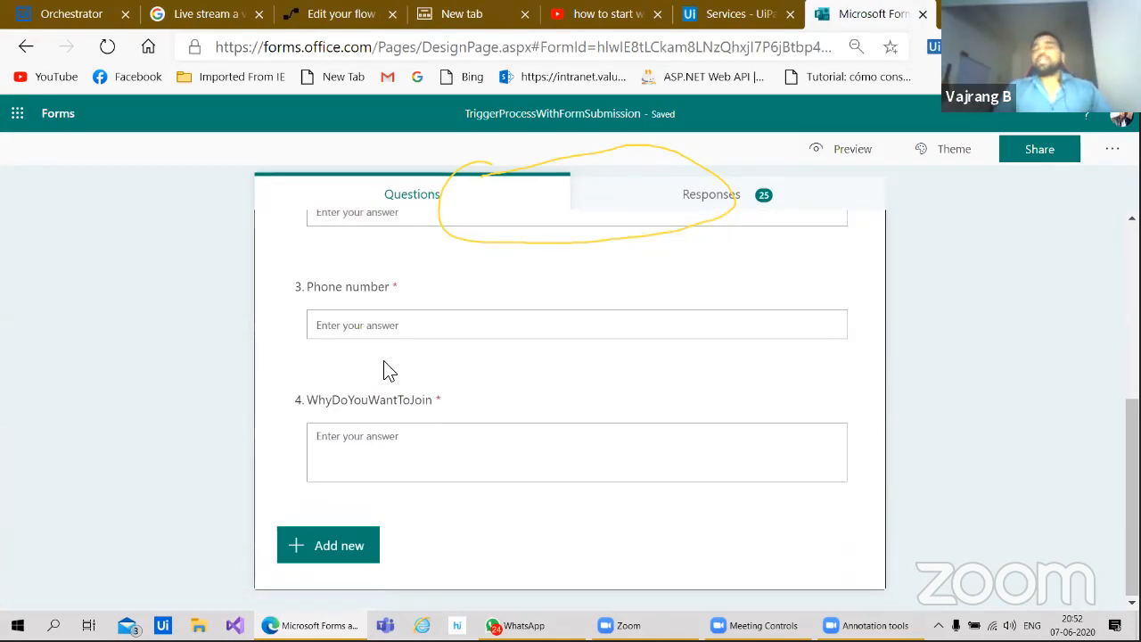
left_click(335, 25)
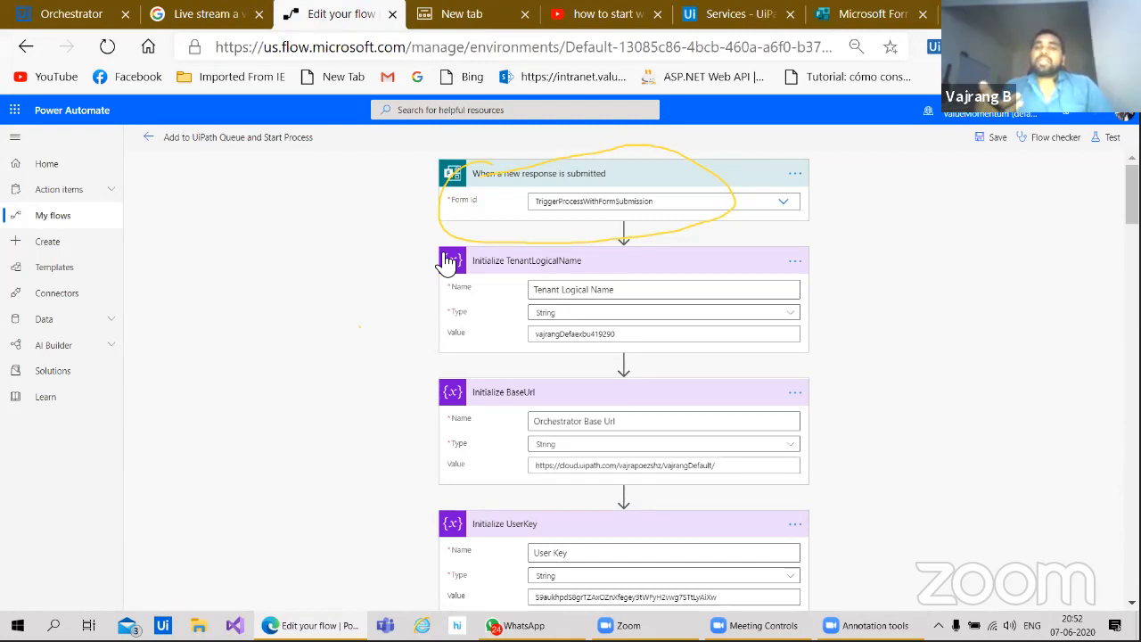
Step: Open the Test Flow panel, close it without running, and switch back to Microsoft Forms
left_click(1105, 138)
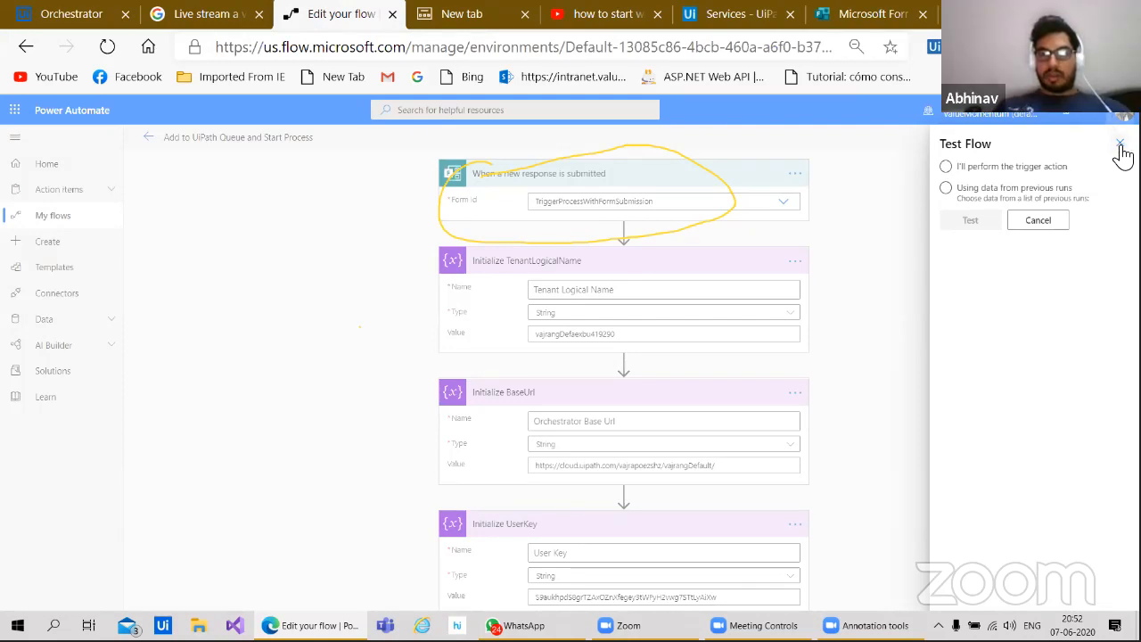
left_click(1119, 144)
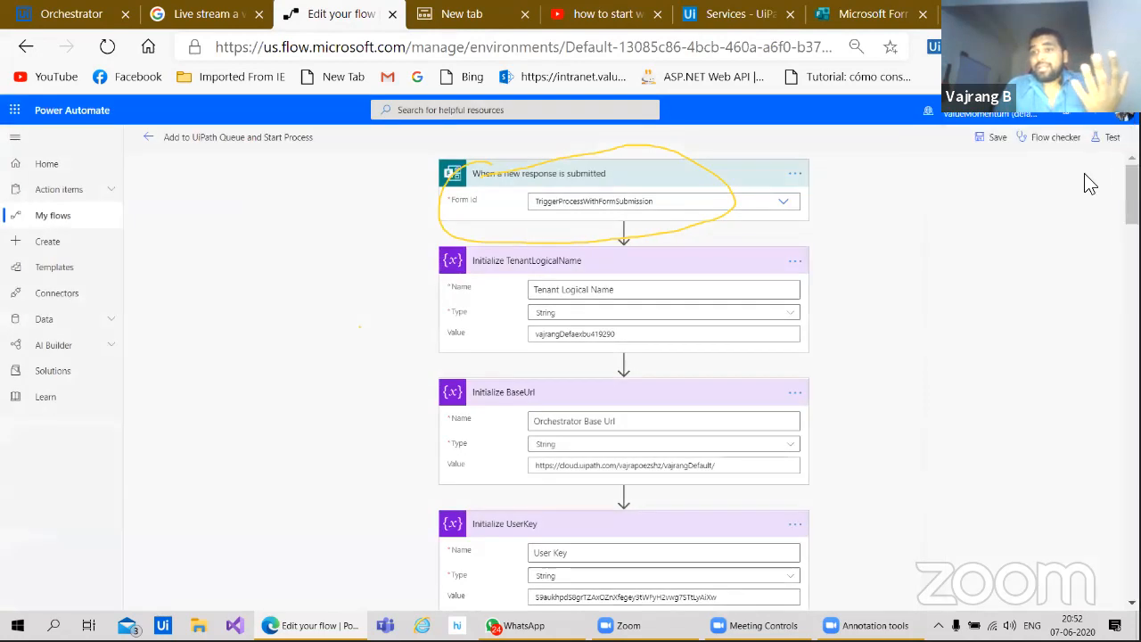
scroll(941, 351, "down", 2)
scroll(941, 351, "up", 1)
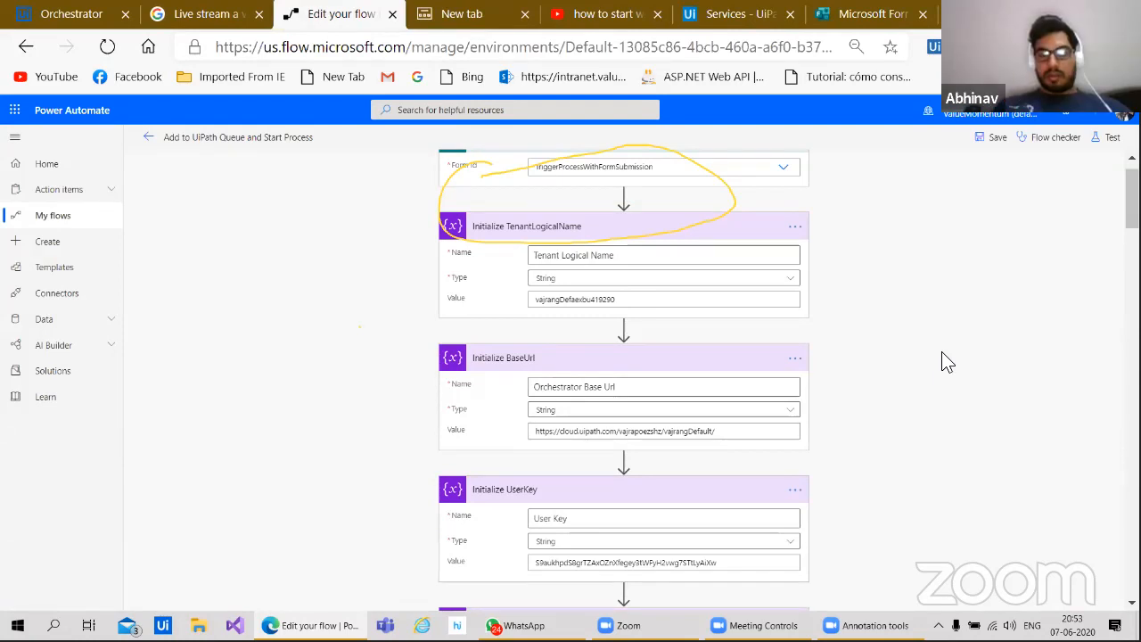
left_click(871, 18)
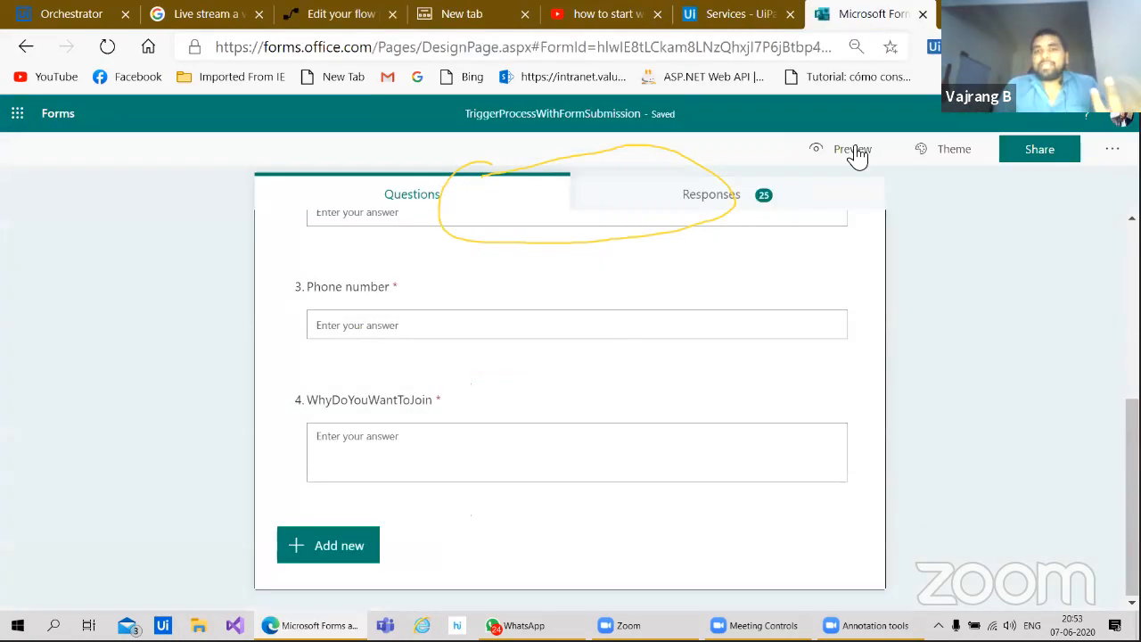
Step: Scroll through the form's title and questions, then switch to the UiPath Services tab
scroll(612, 323, "up", 3)
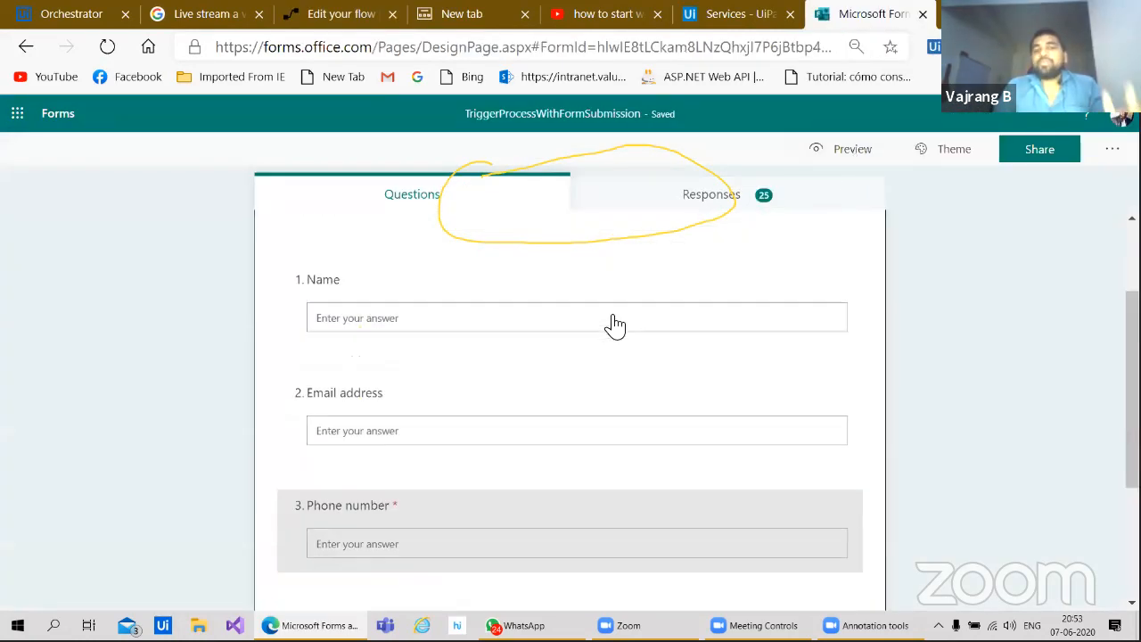
scroll(611, 323, "up", 2)
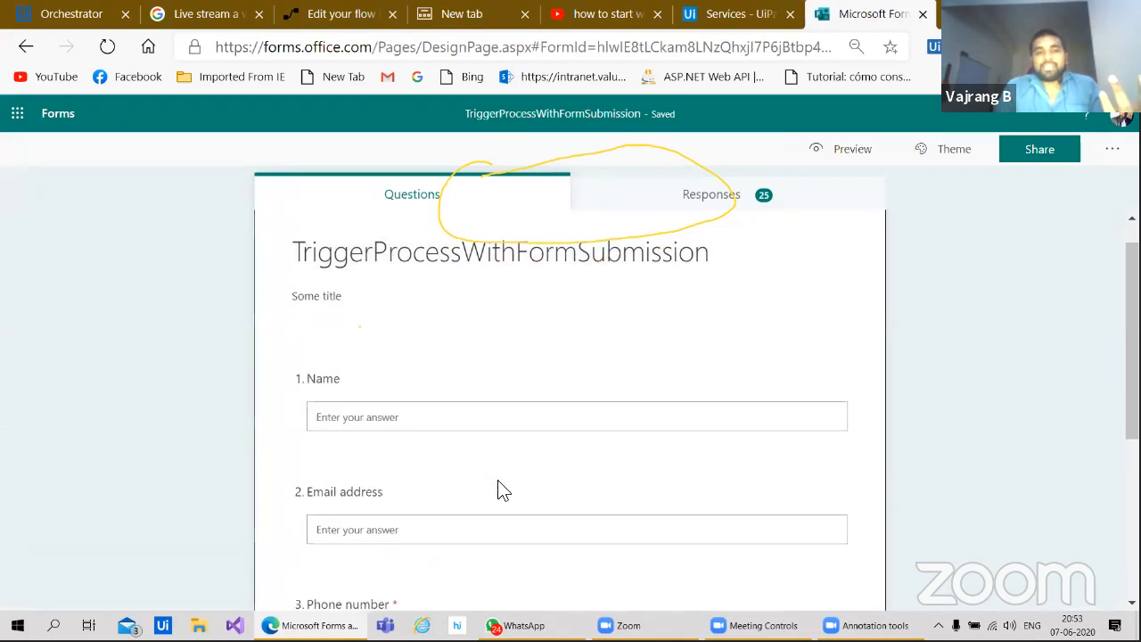
scroll(502, 490, "down", 4)
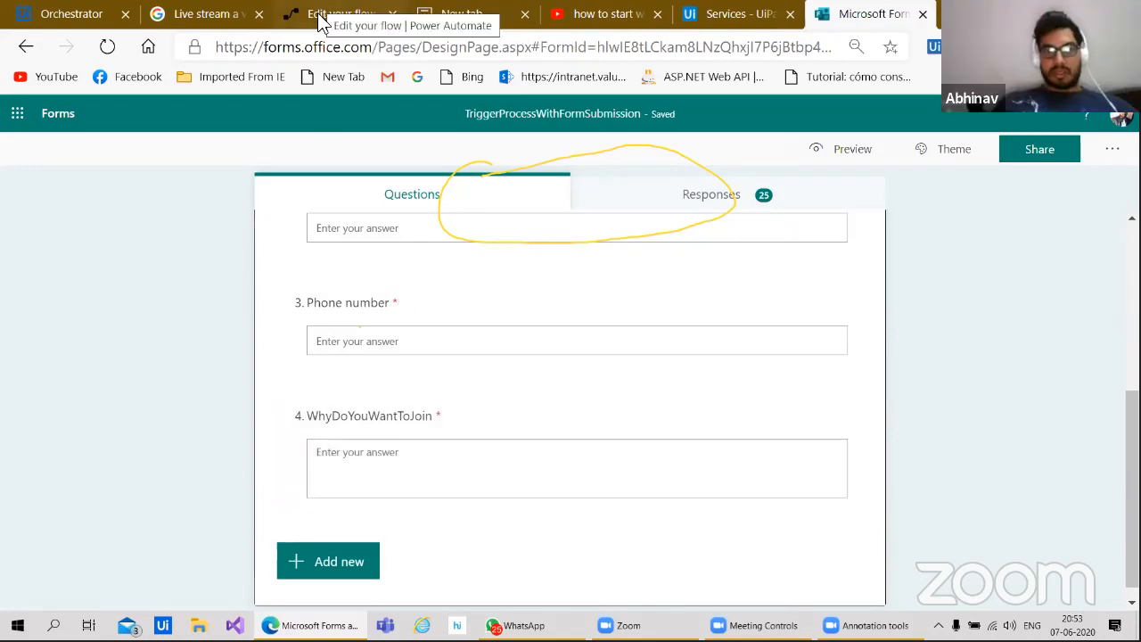
left_click(727, 17)
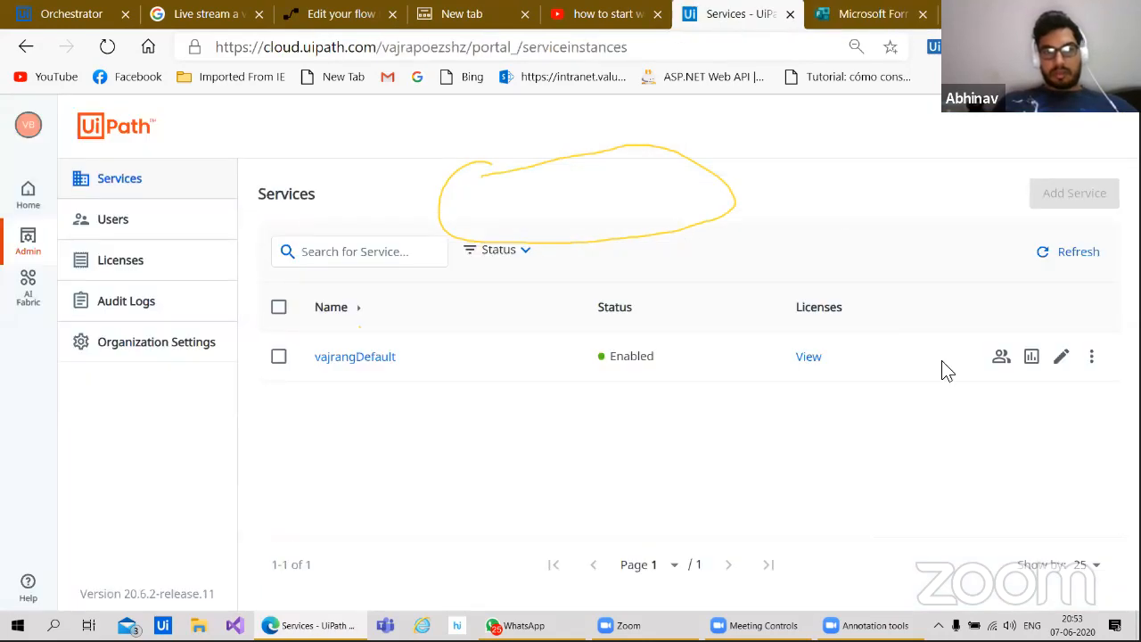
Step: View the vajrangDefault service's API Access details, then return to the Power Automate flow
left_click(1091, 359)
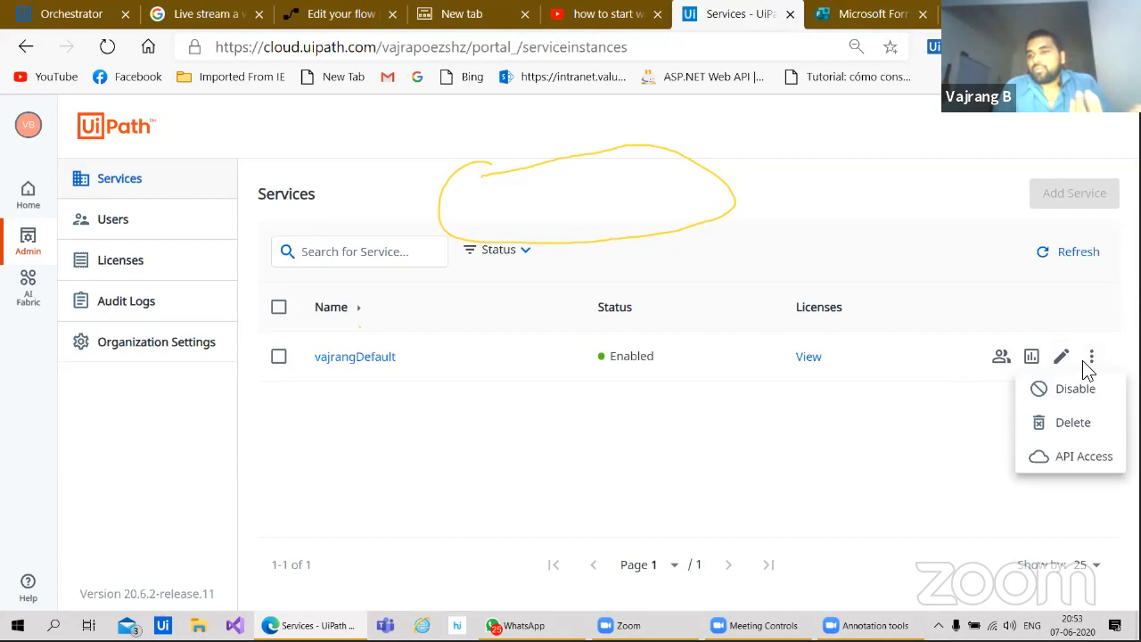
left_click(1070, 455)
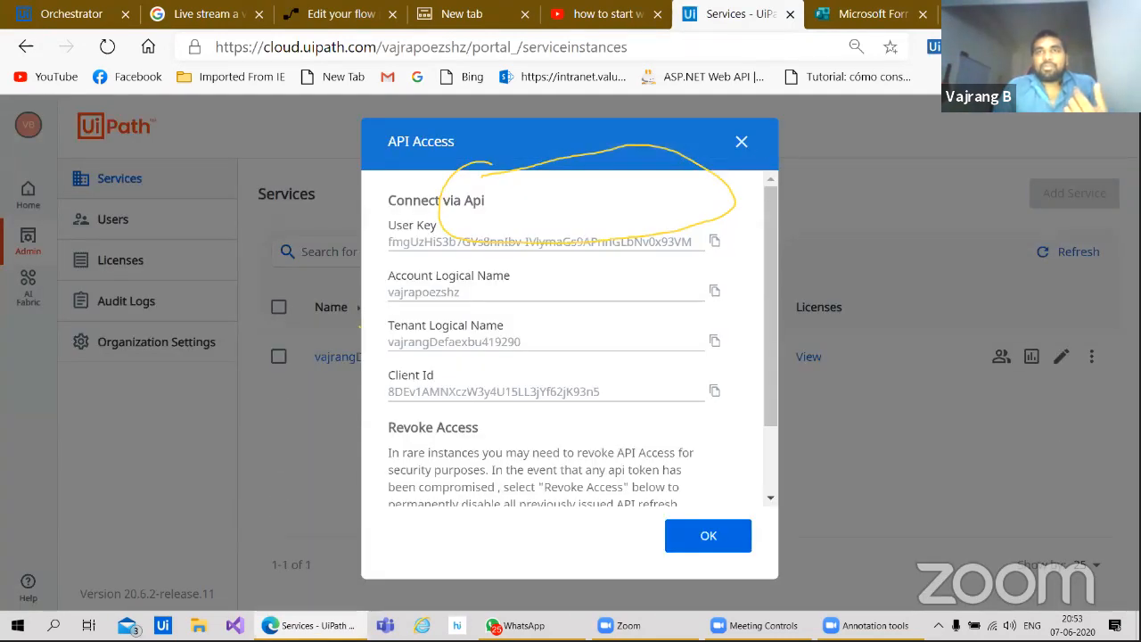
key("Escape")
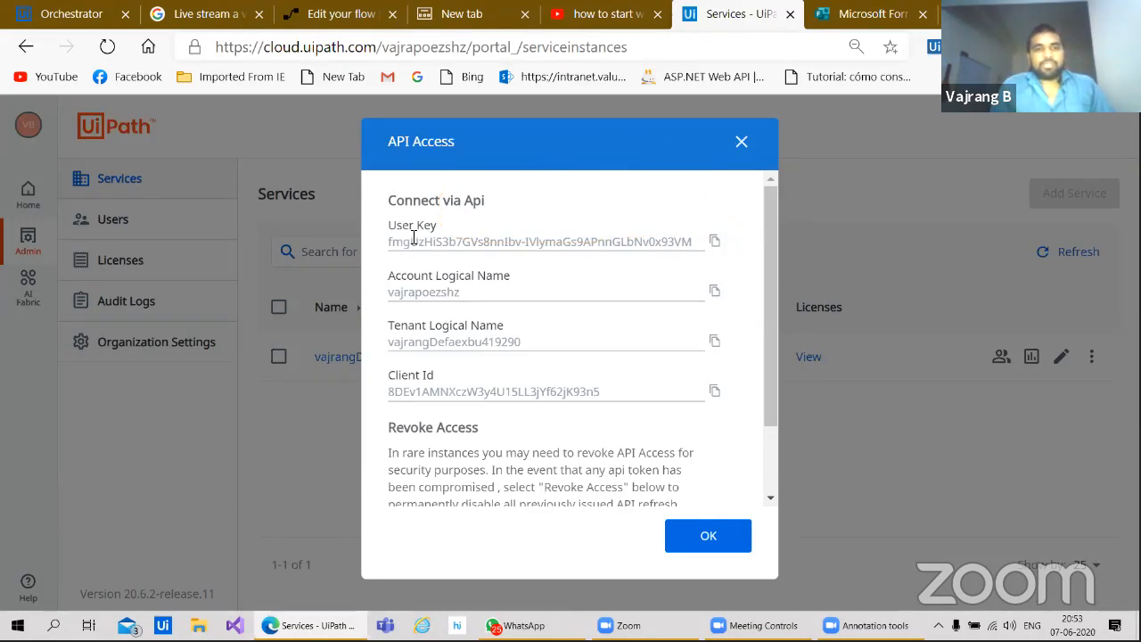
key("ctrl+3")
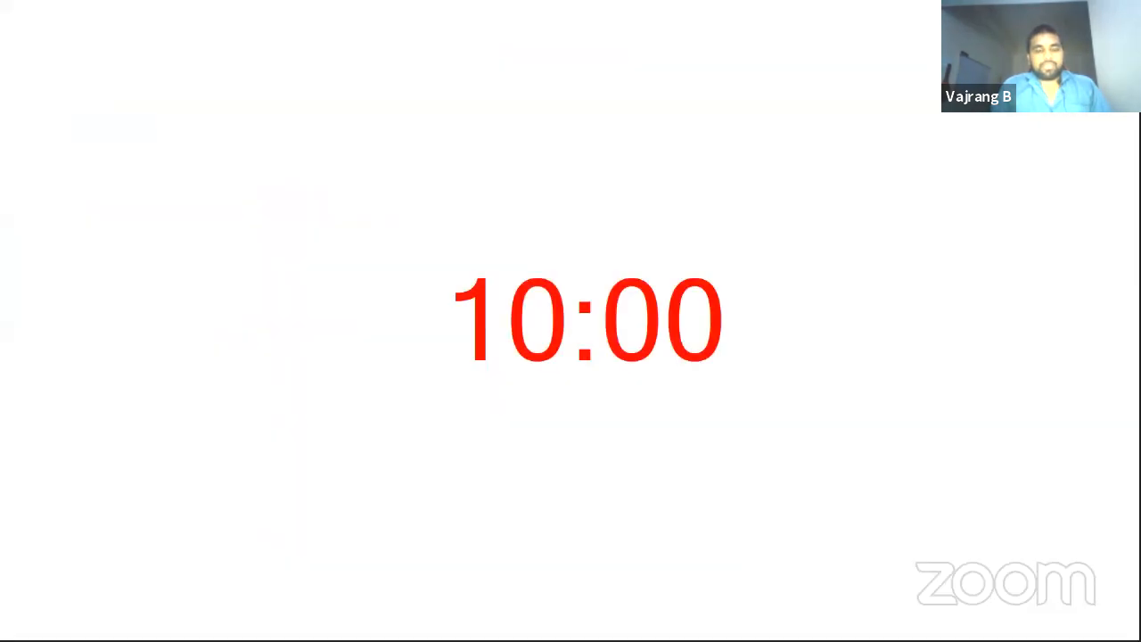
key("Escape")
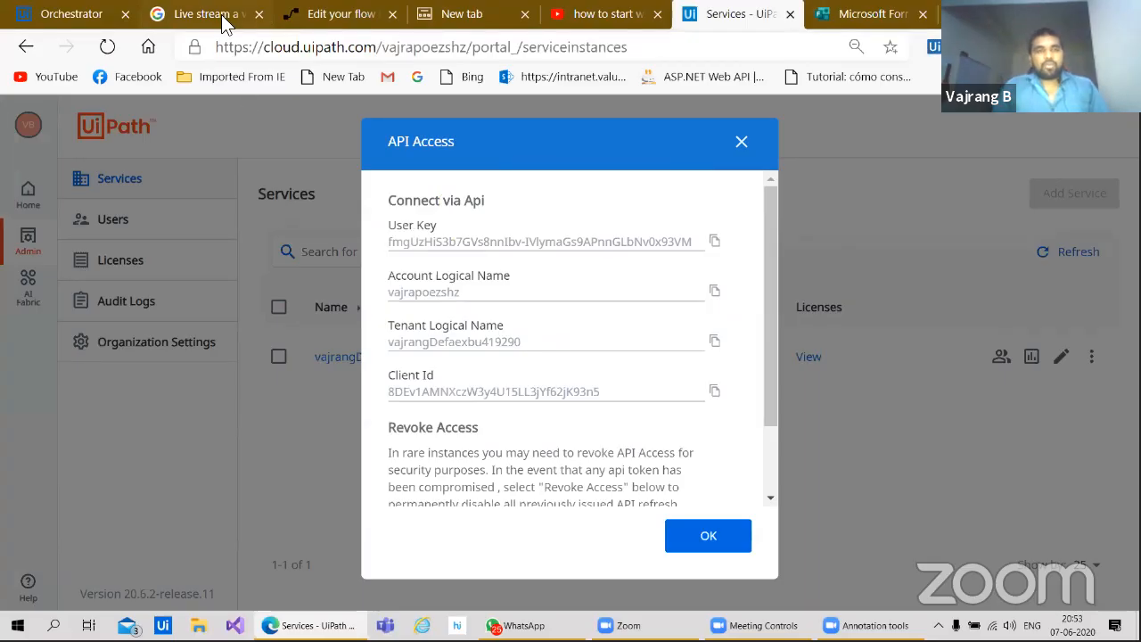
left_click(352, 25)
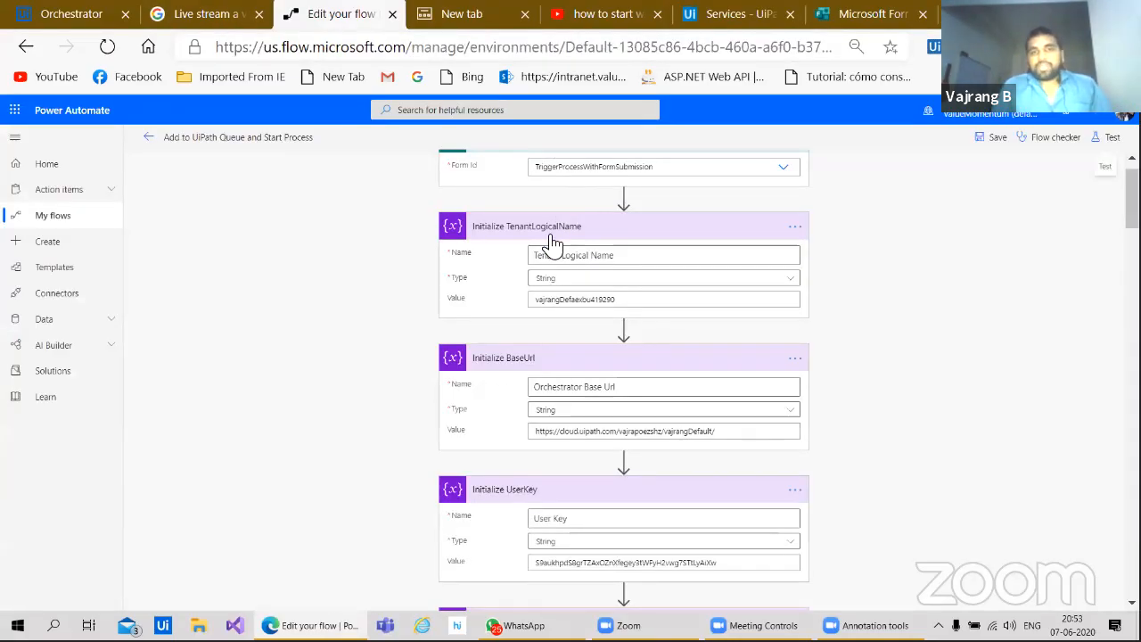
Step: Compare the flow's TenantLogicalName, BaseUrl, UserKey and Client Id values against UiPath's API Access details
left_click(860, 25)
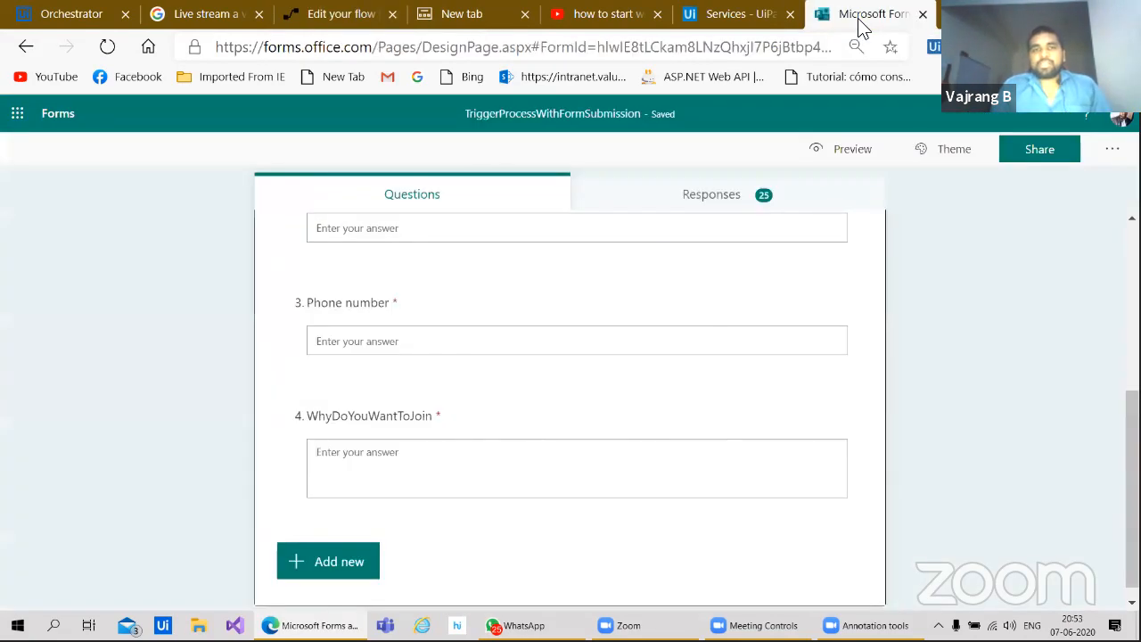
left_click(748, 25)
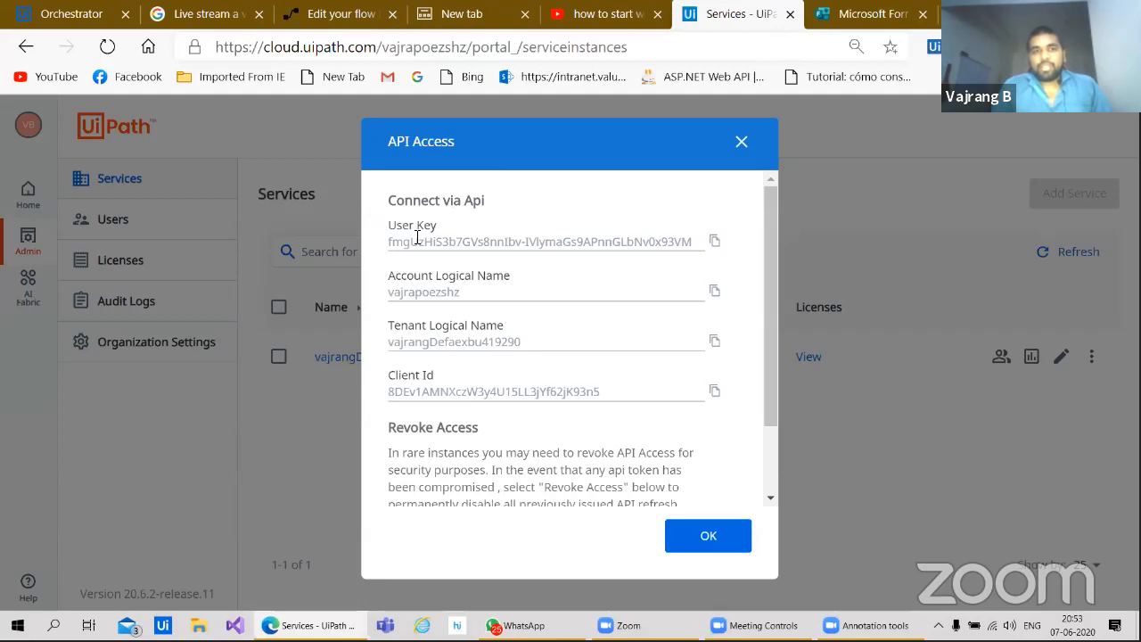
left_click(346, 16)
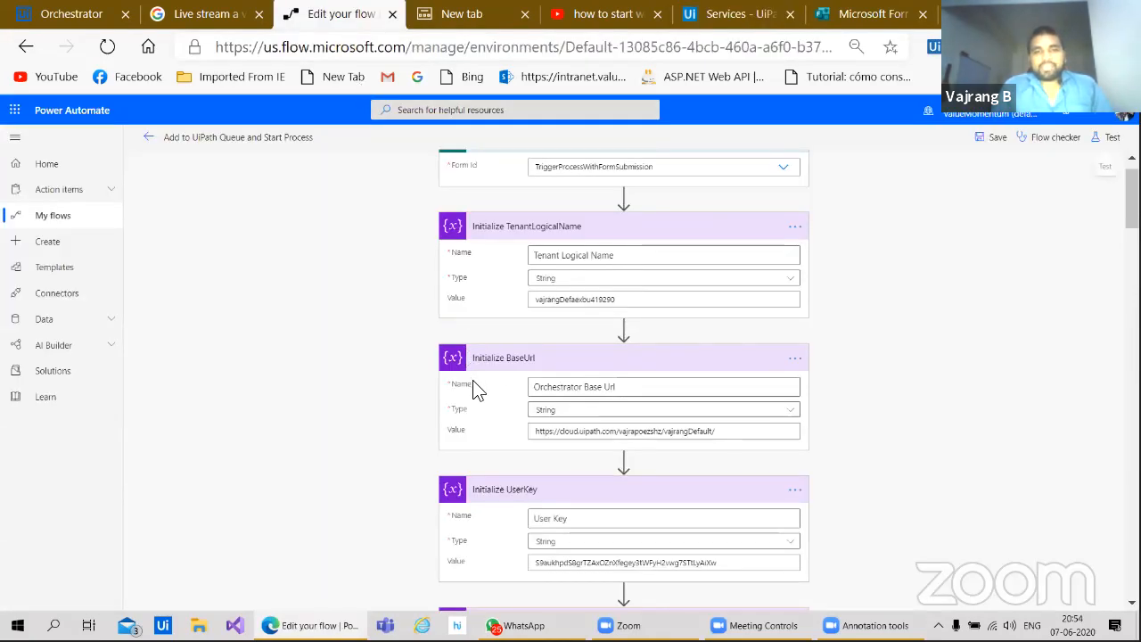
scroll(475, 389, "down", 1)
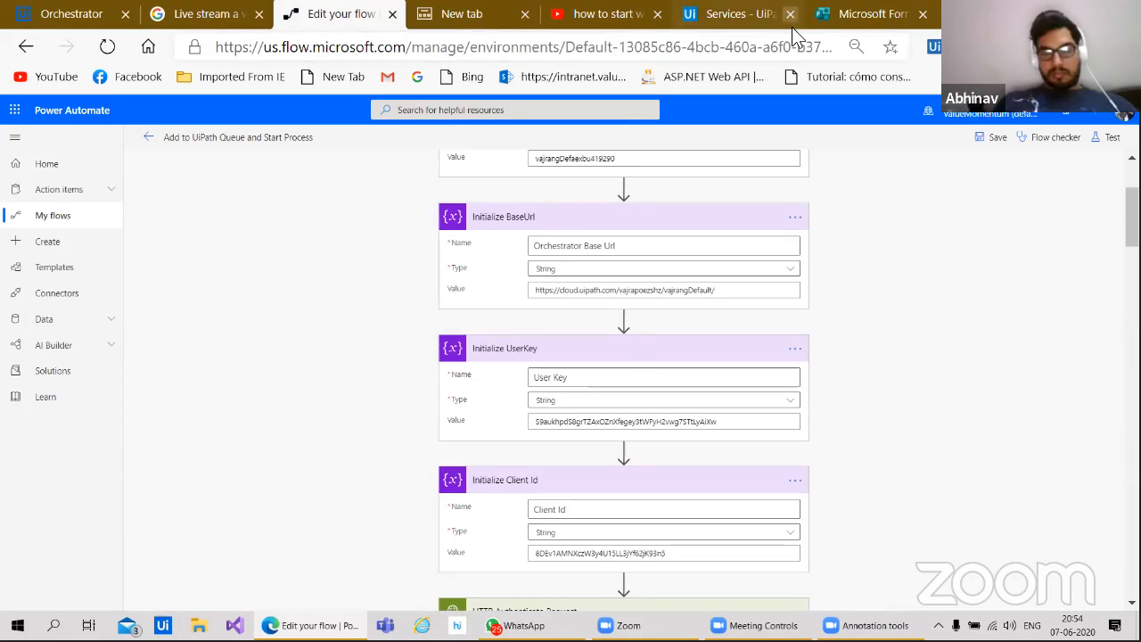
scroll(690, 223, "up", 1)
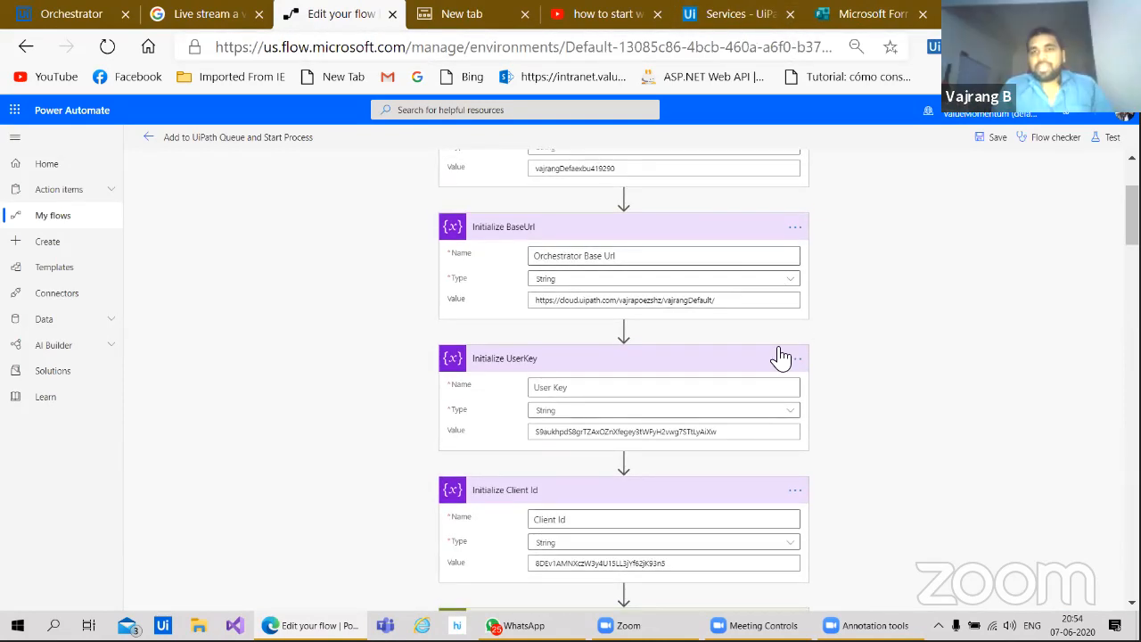
scroll(779, 357, "up", 2)
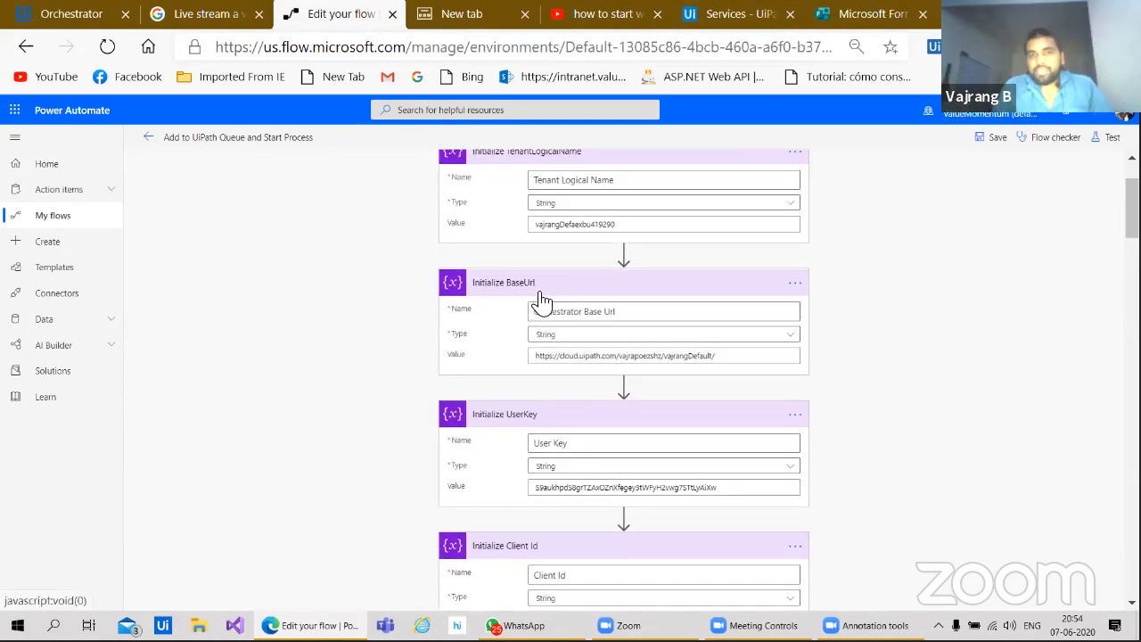
left_click(749, 18)
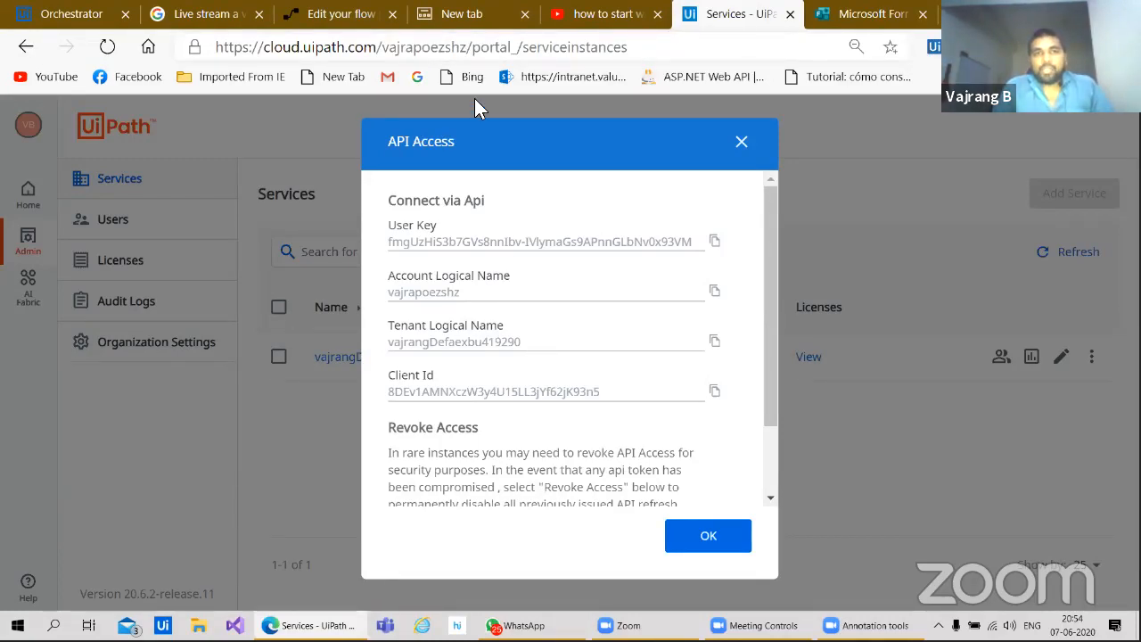
Step: Go back to the Power Automate flow editor showing the BaseUrl variable
left_click(348, 16)
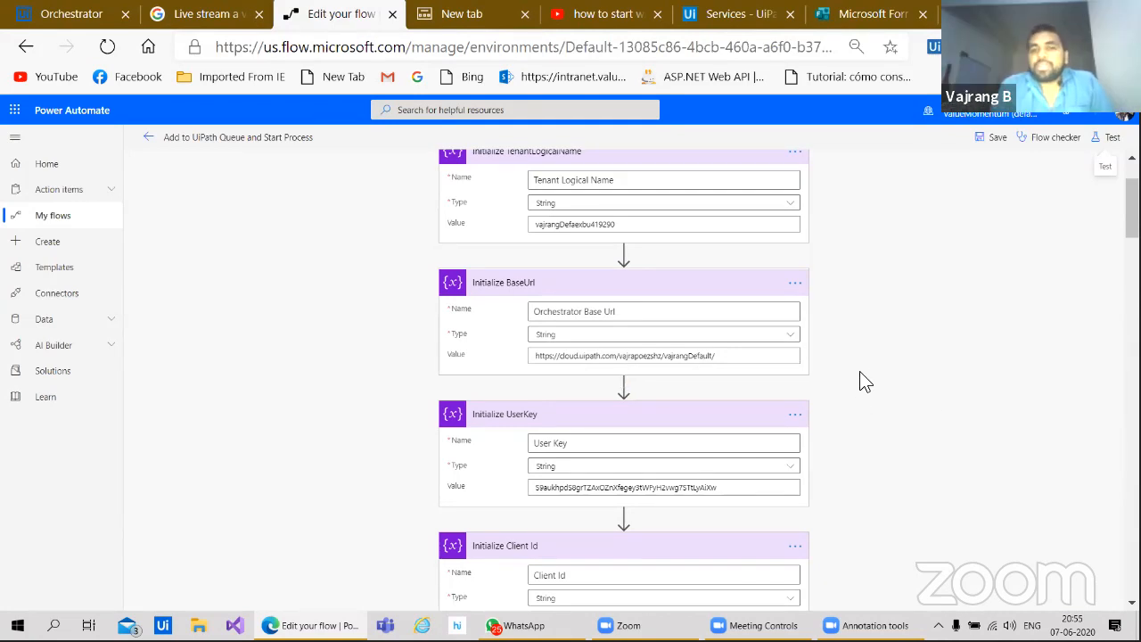
scroll(860, 383, "down", 1)
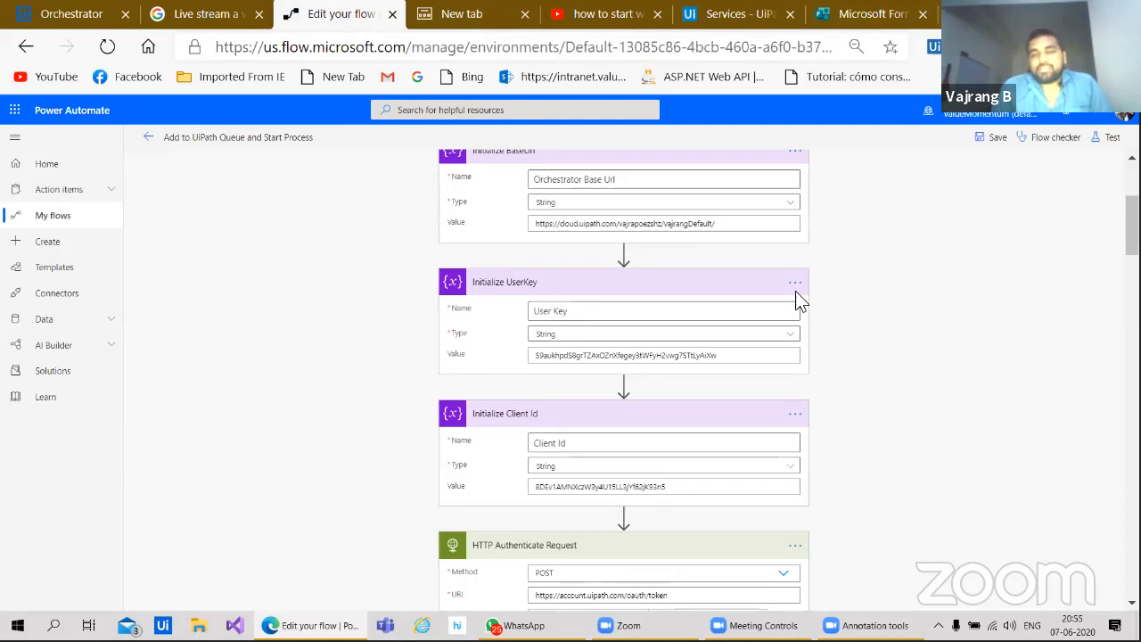
scroll(903, 365, "down", 2)
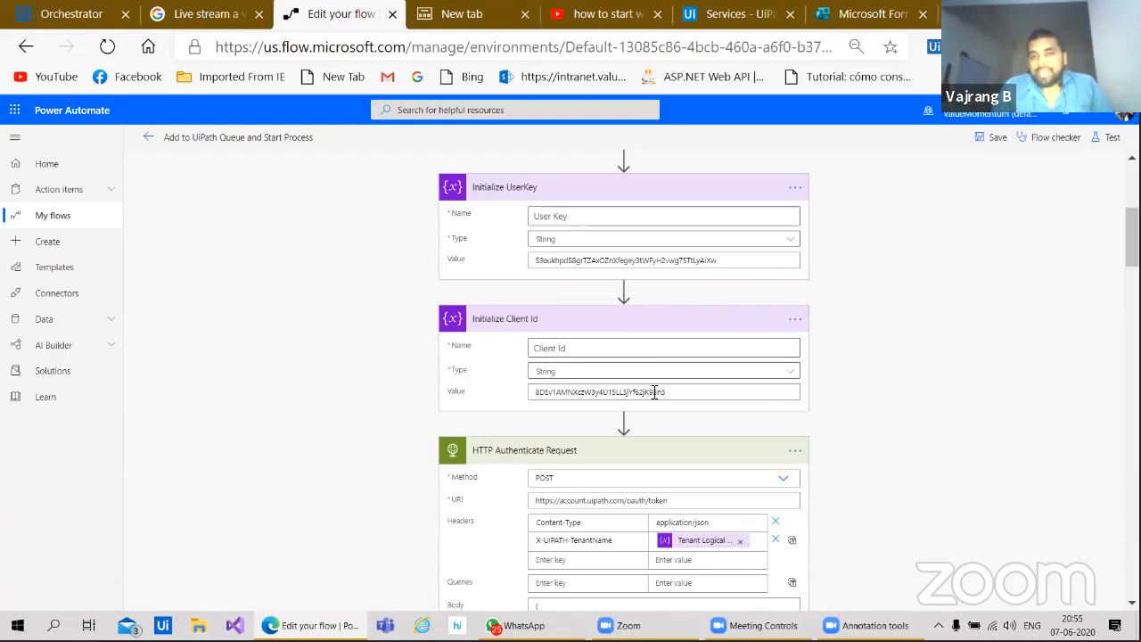
left_click(726, 24)
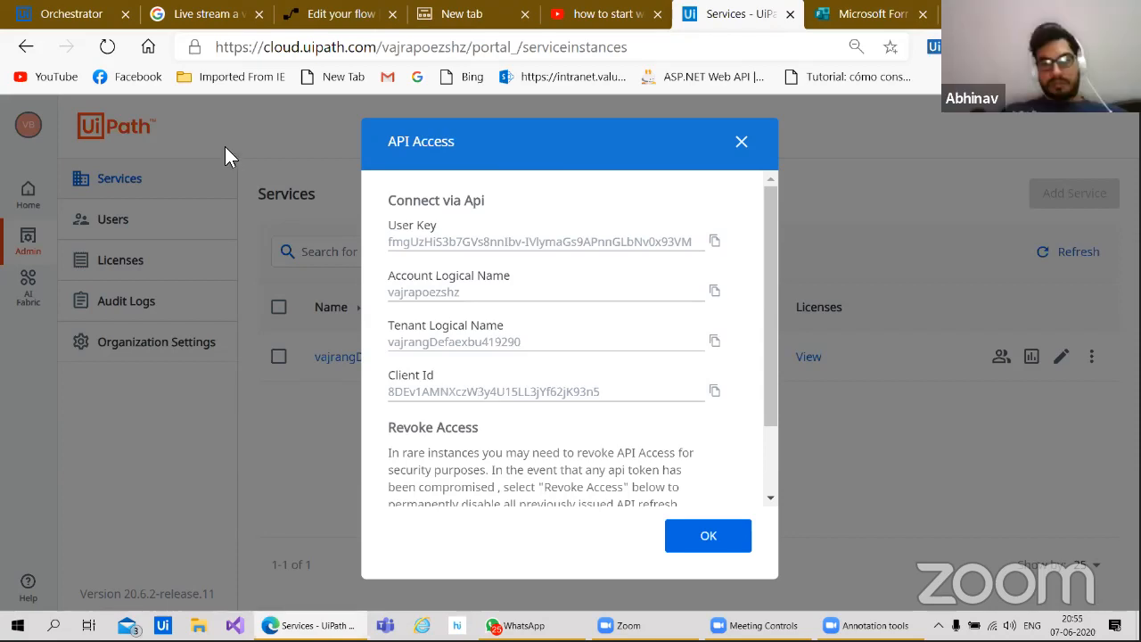
left_click(316, 17)
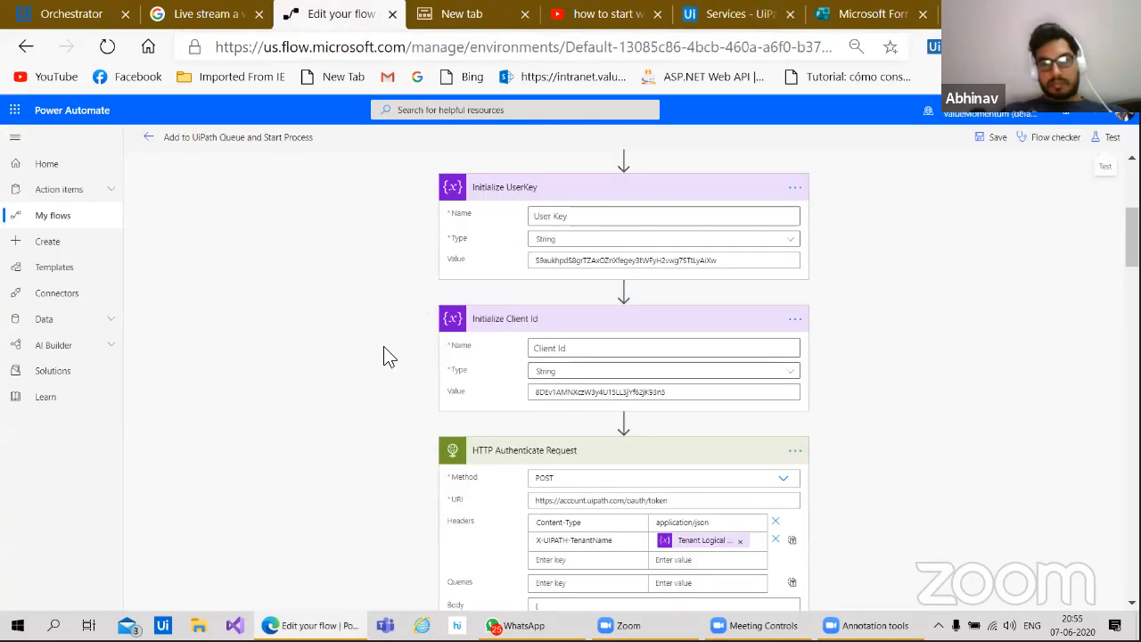
scroll(385, 350, "down", 3)
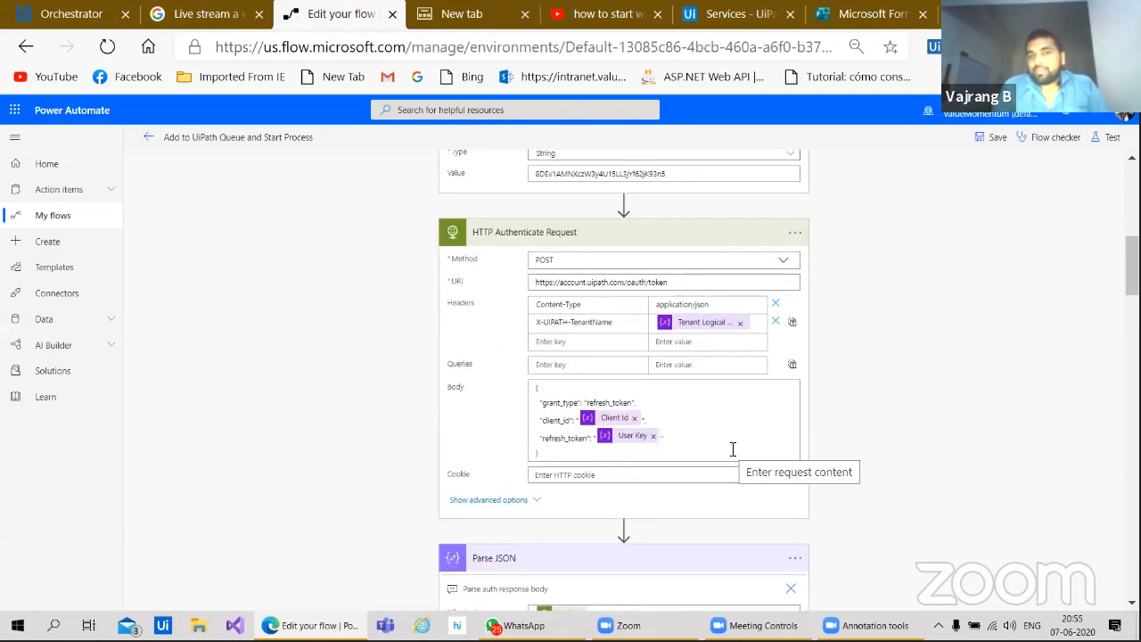
scroll(732, 448, "up", 2)
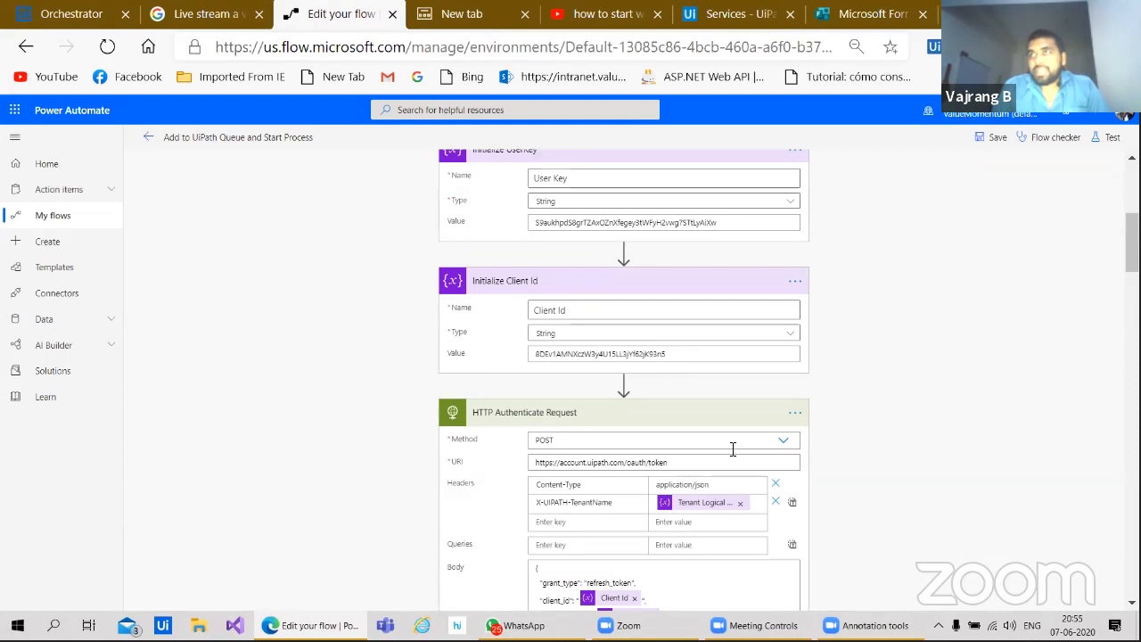
scroll(733, 449, "down", 4)
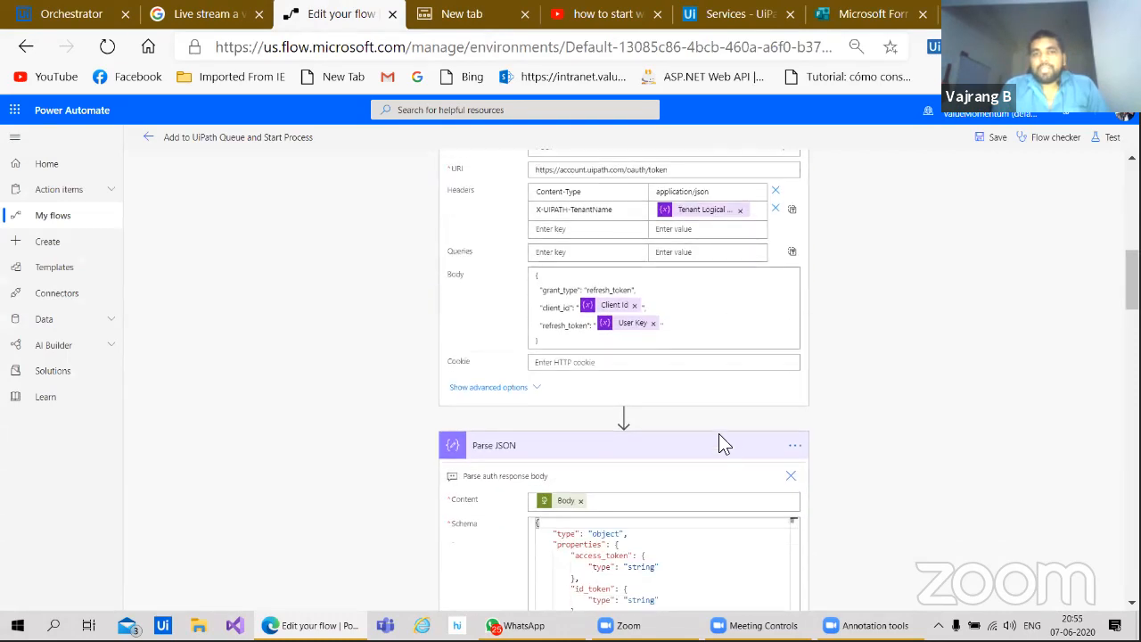
scroll(695, 437, "up", 2)
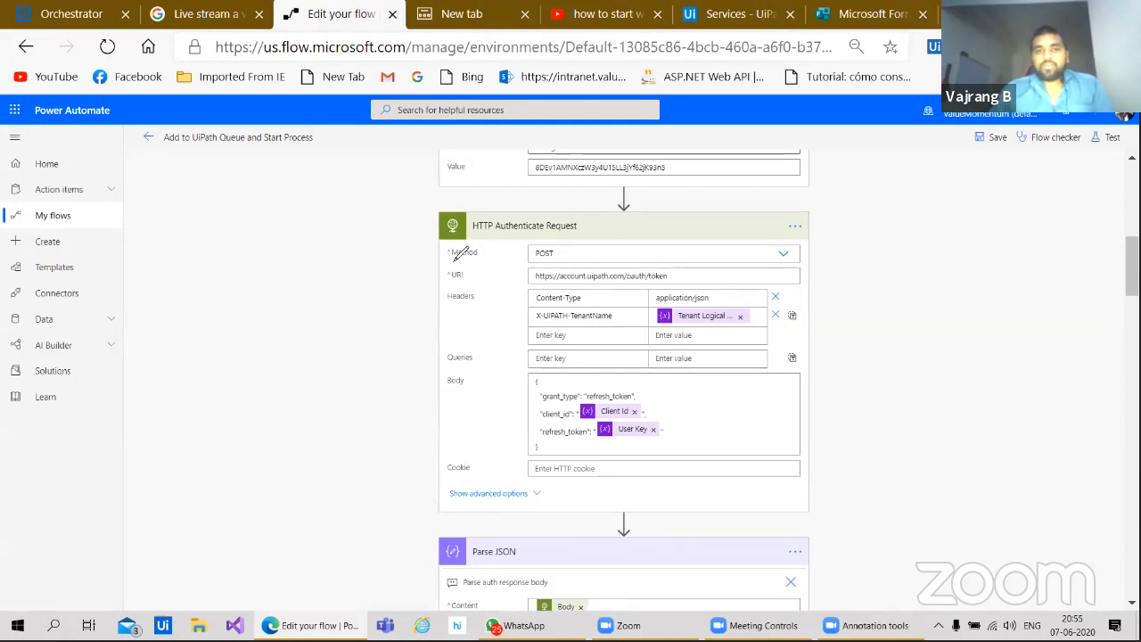
mouse_move(578, 213)
left_mouse_down()
mouse_move(531, 178)
mouse_move(532, 242)
left_mouse_up()
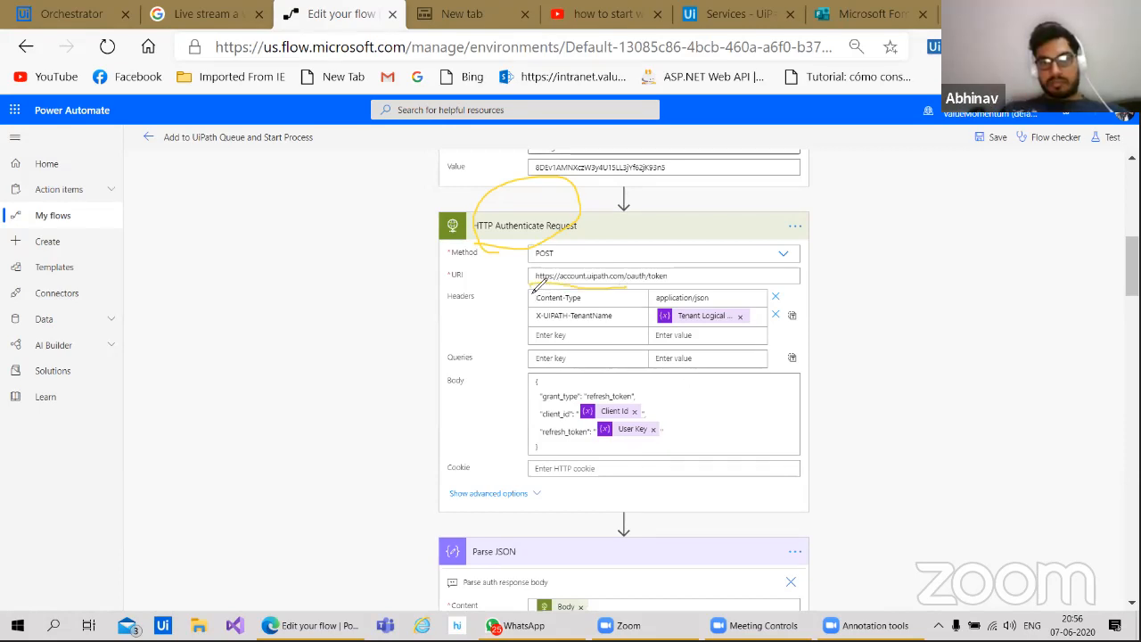
mouse_move(624, 283)
left_mouse_down()
mouse_move(624, 243)
mouse_move(570, 283)
left_mouse_up()
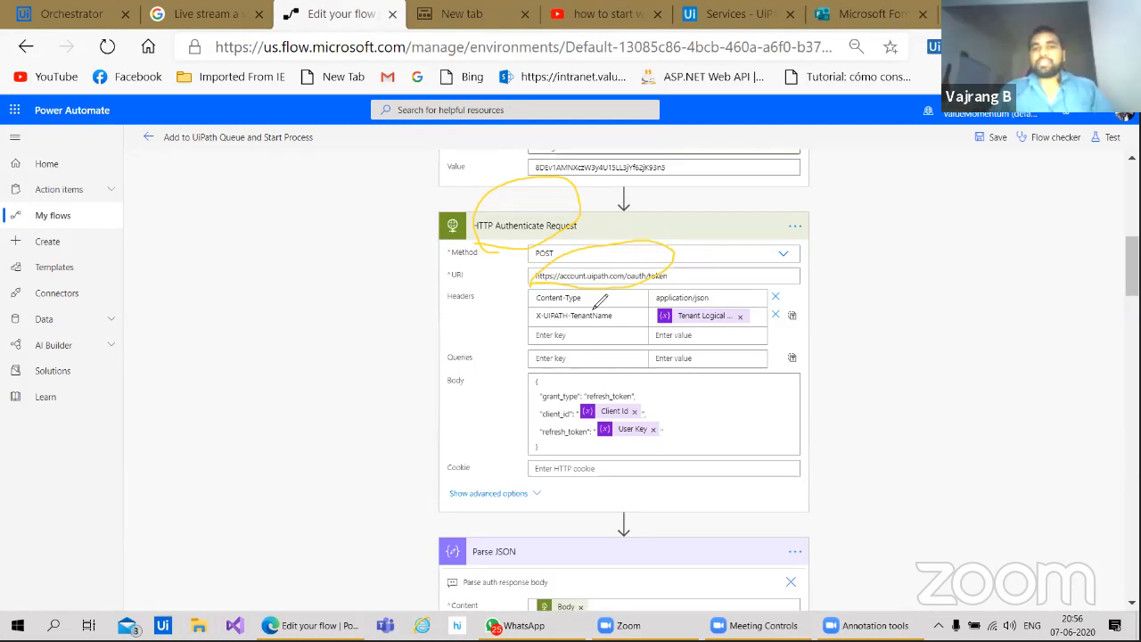
left_click_drag(565, 284, 599, 263)
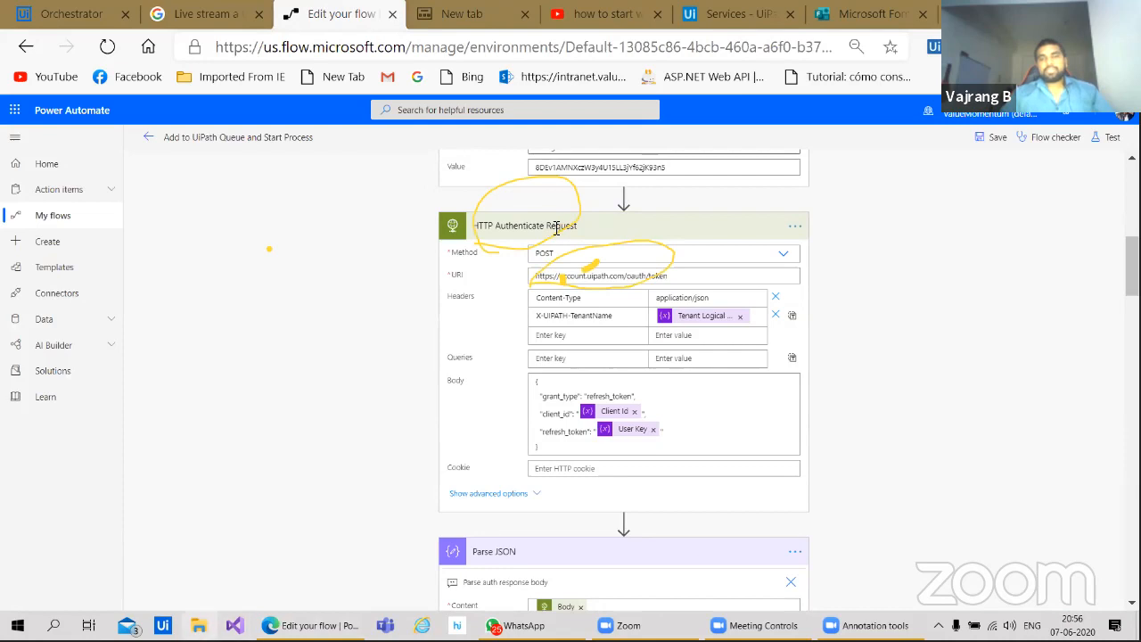
scroll(580, 459, "down", 3)
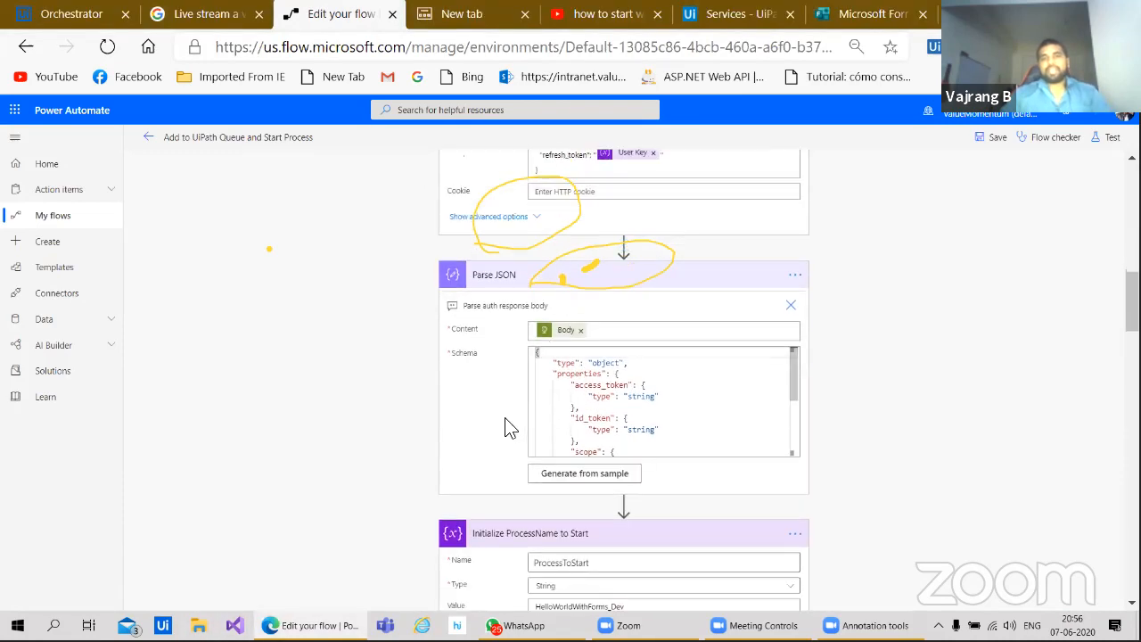
scroll(505, 295, "up", 3)
scroll(502, 463, "up", 1)
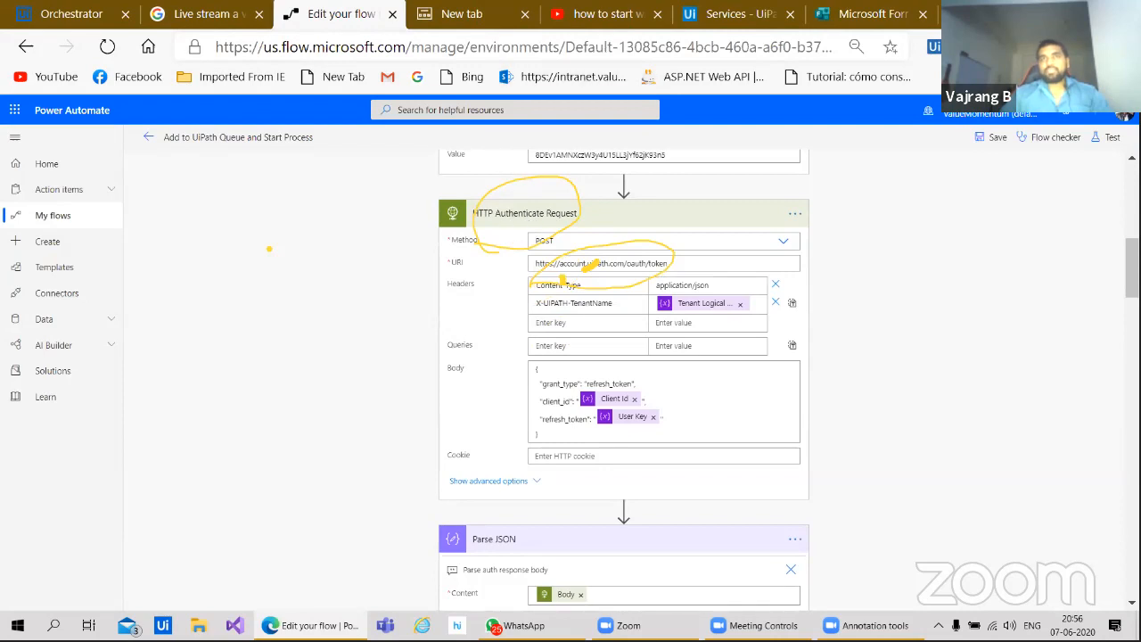
left_click(541, 146)
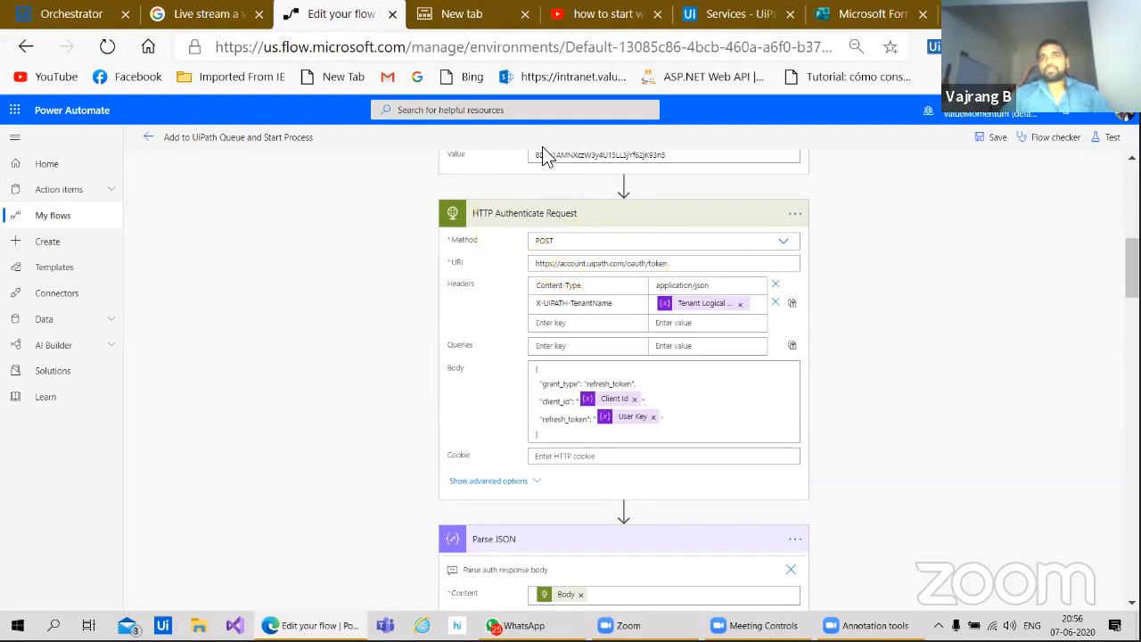
scroll(409, 437, "down", 3)
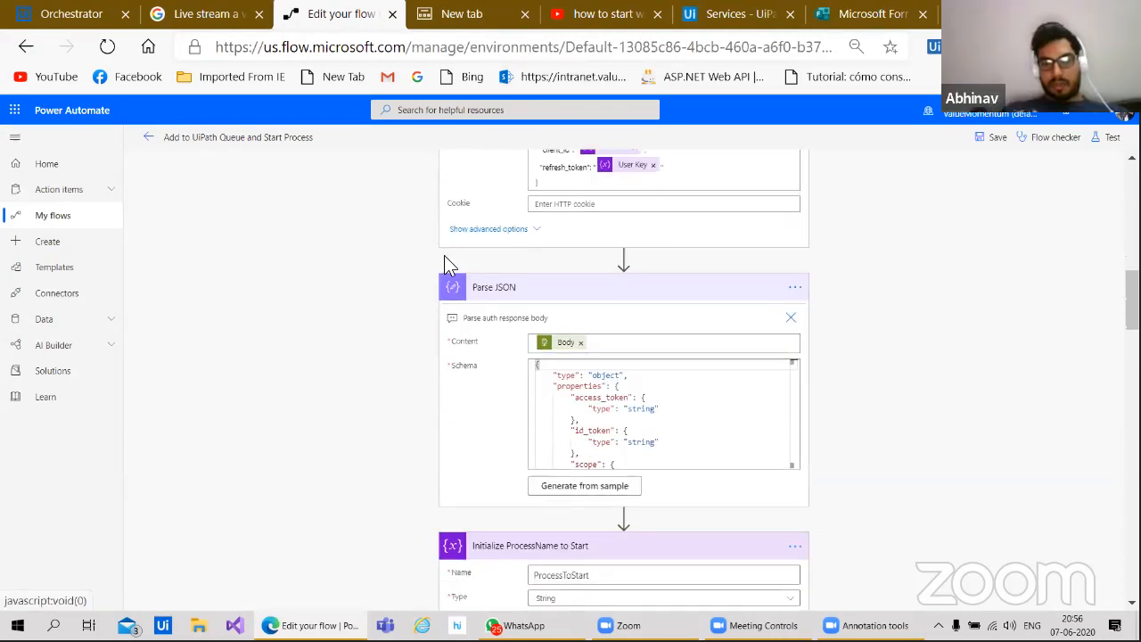
scroll(423, 430, "down", 2)
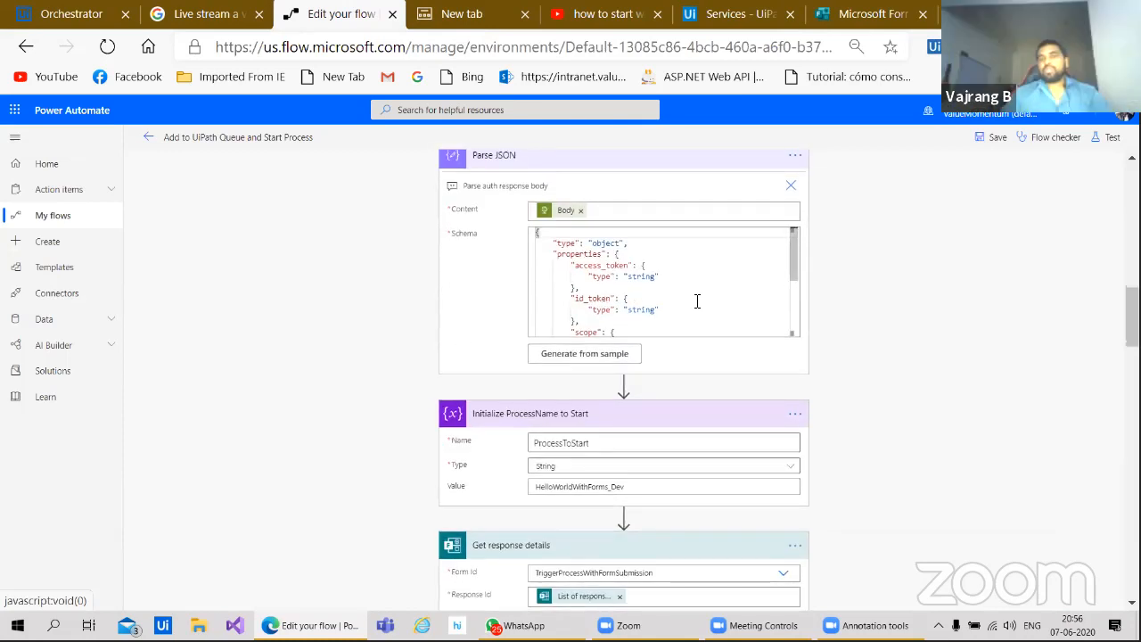
scroll(793, 254, "up", 2)
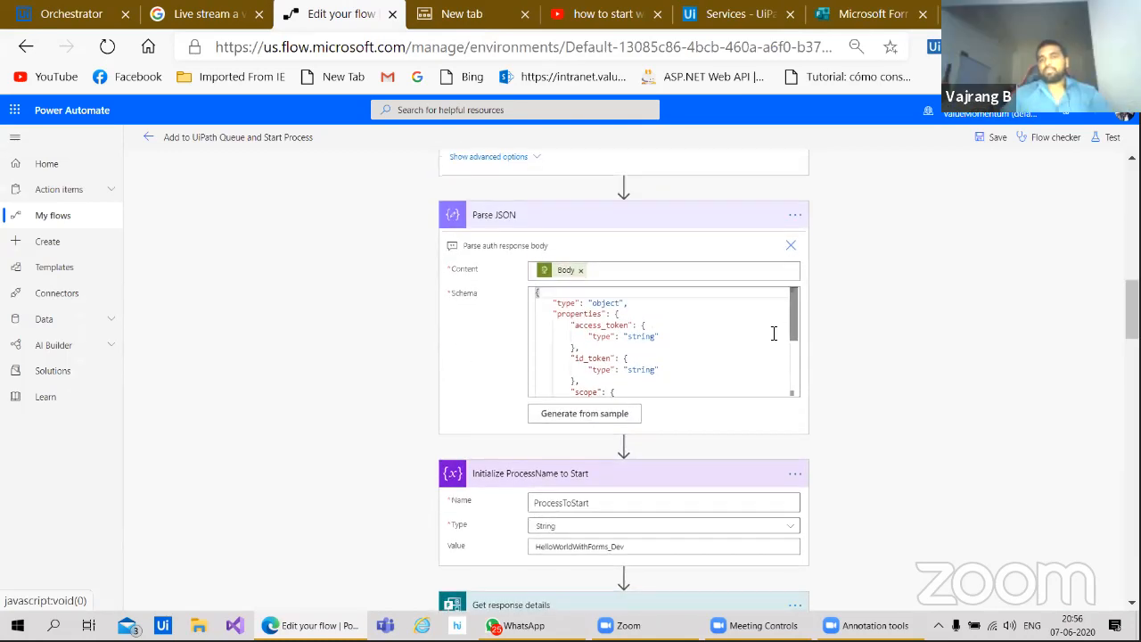
scroll(774, 330, "down", 1)
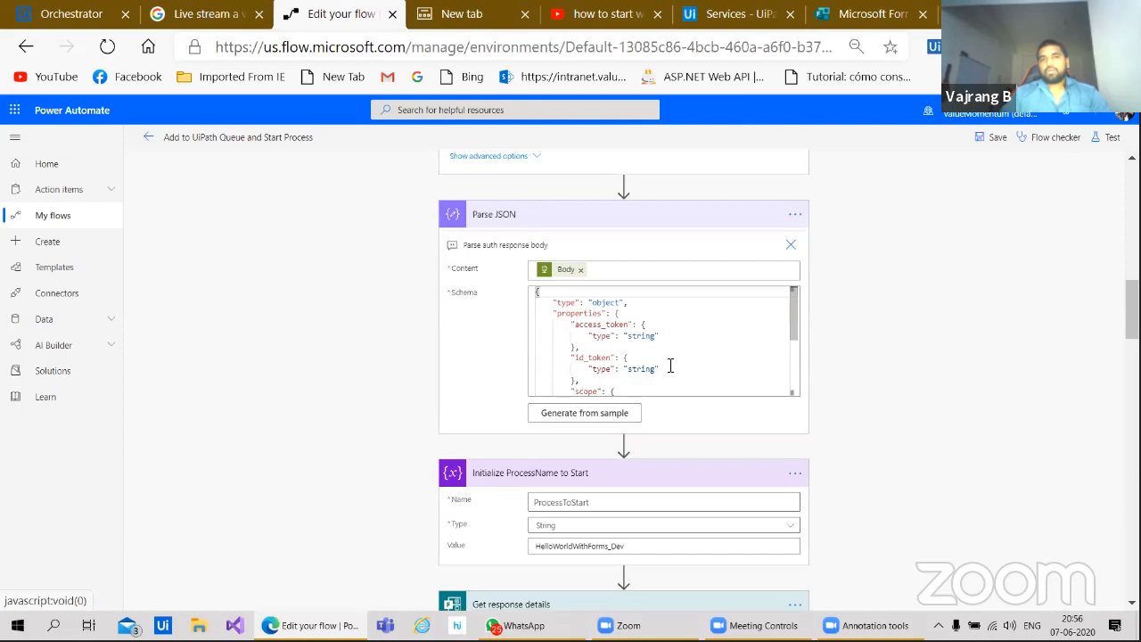
scroll(669, 365, "down", 1)
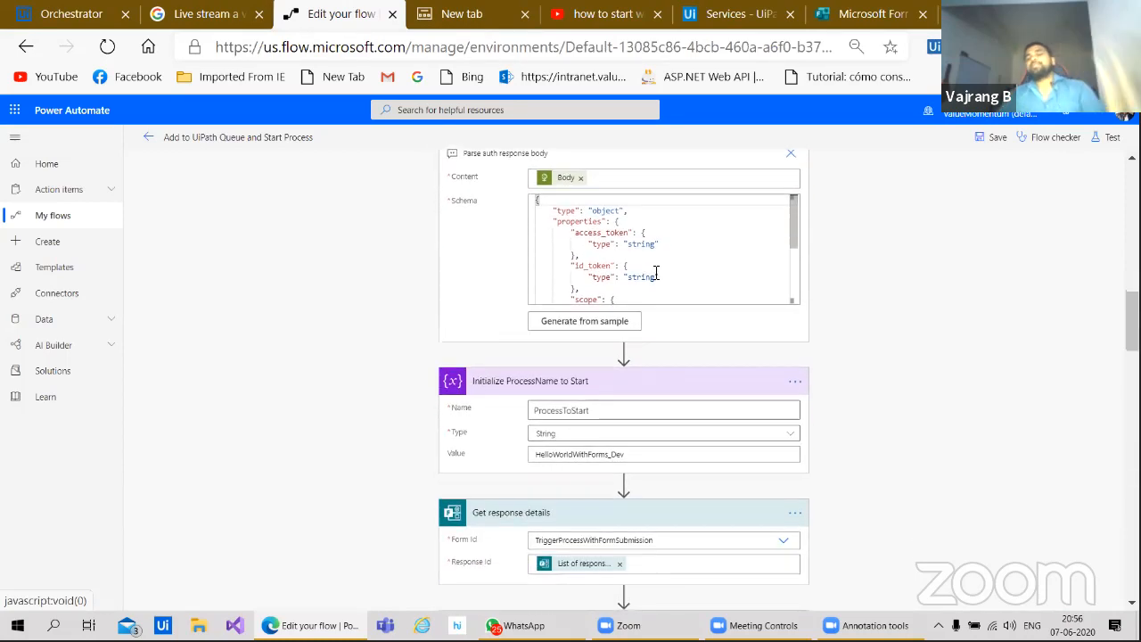
left_click(589, 267)
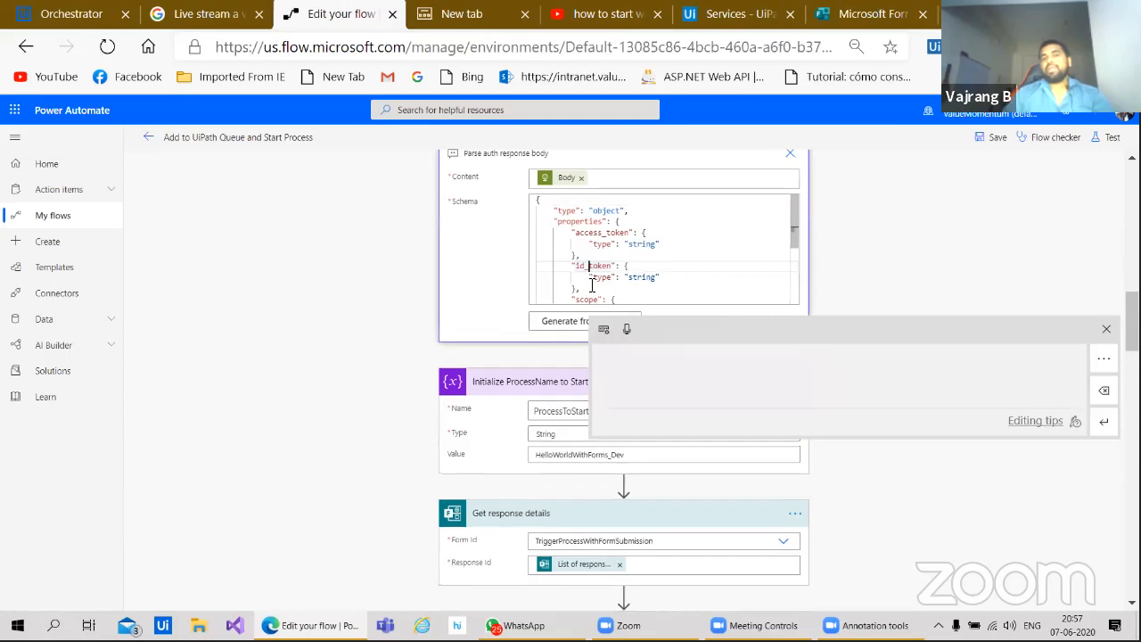
left_click(1105, 329)
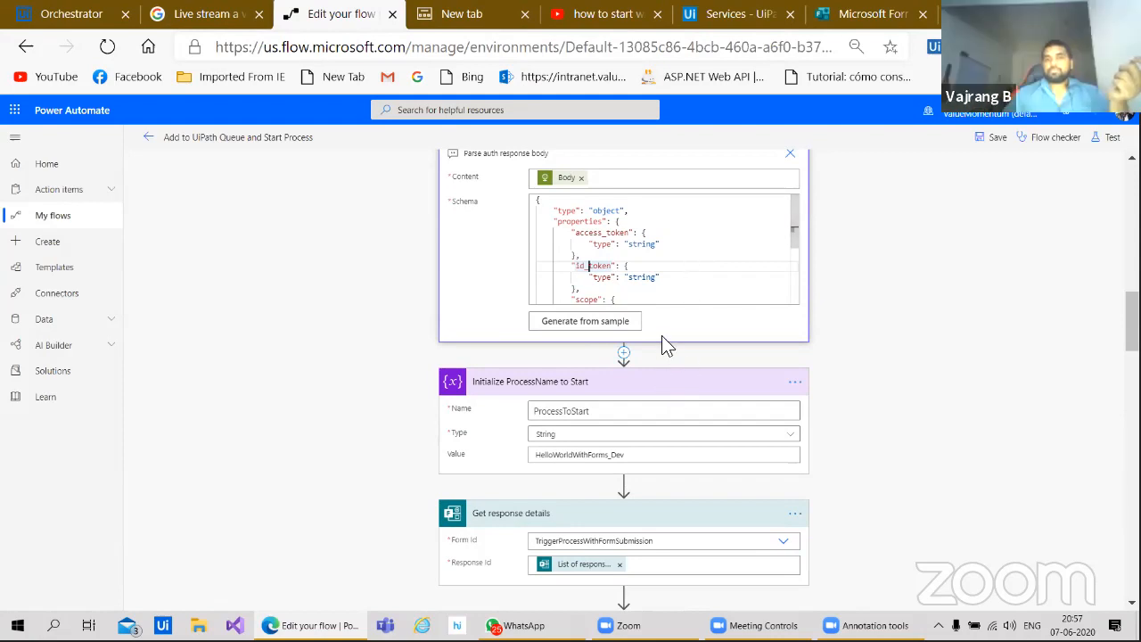
scroll(659, 347, "up", 1)
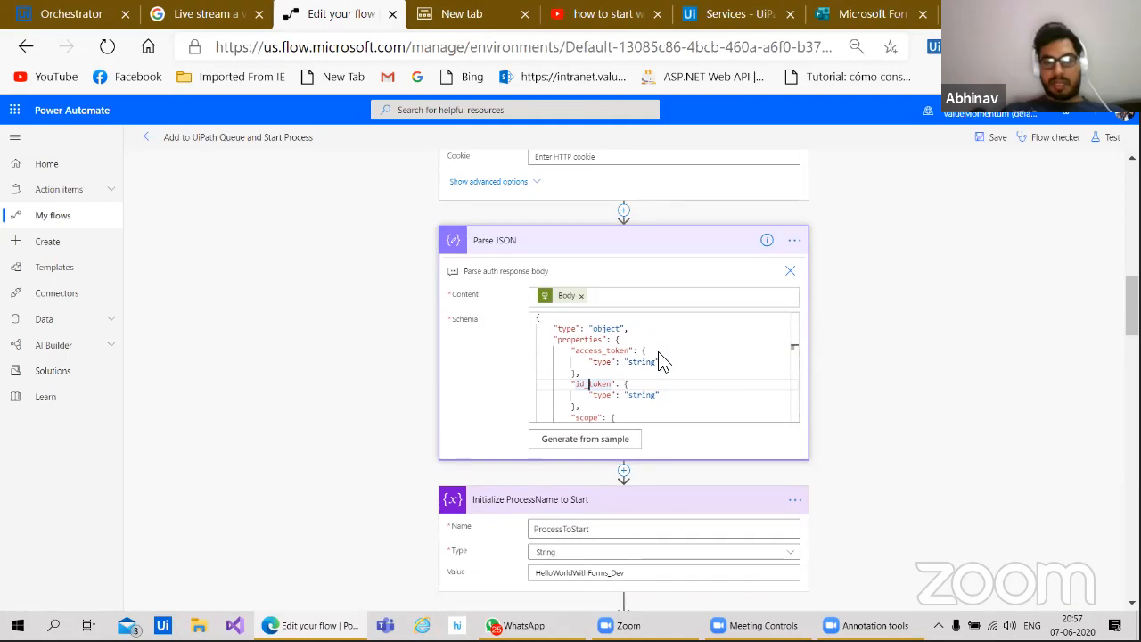
left_click(624, 211)
left_click(645, 230)
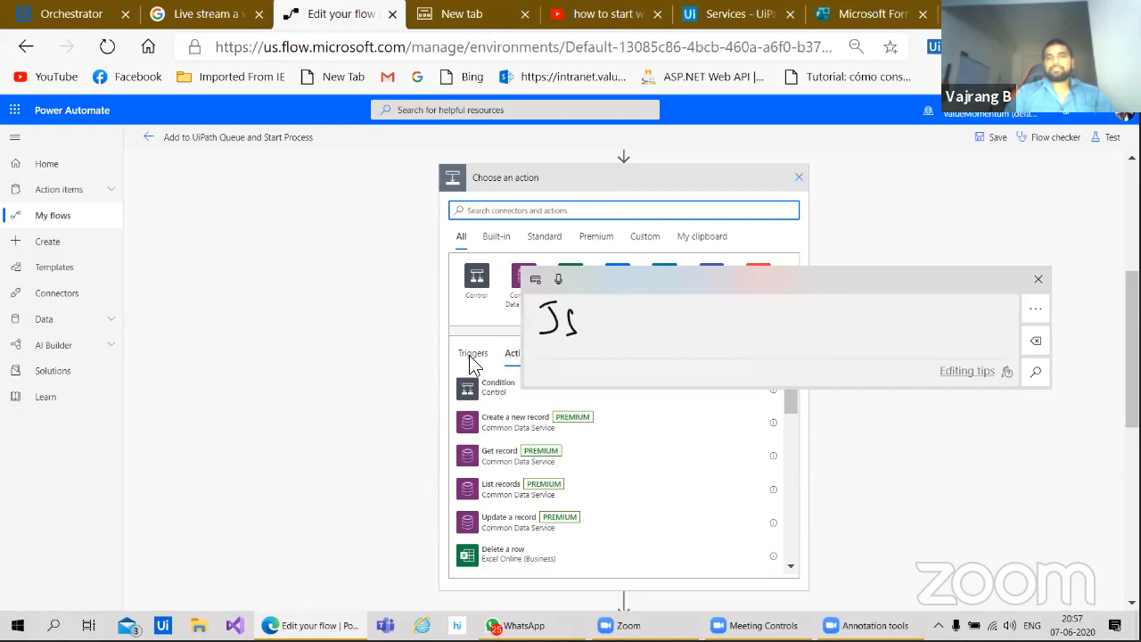
Step: Search the action picker for 'Json'
mouse_move(588, 319)
left_mouse_down()
mouse_move(597, 337)
mouse_move(617, 330)
left_mouse_up()
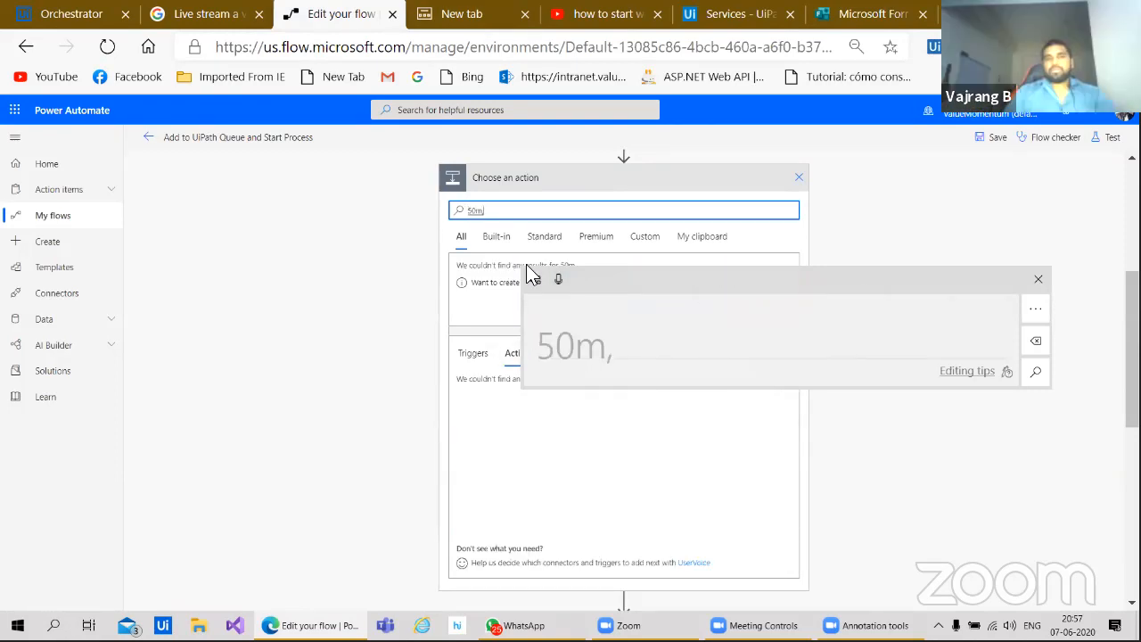
left_click_drag(531, 345, 631, 348)
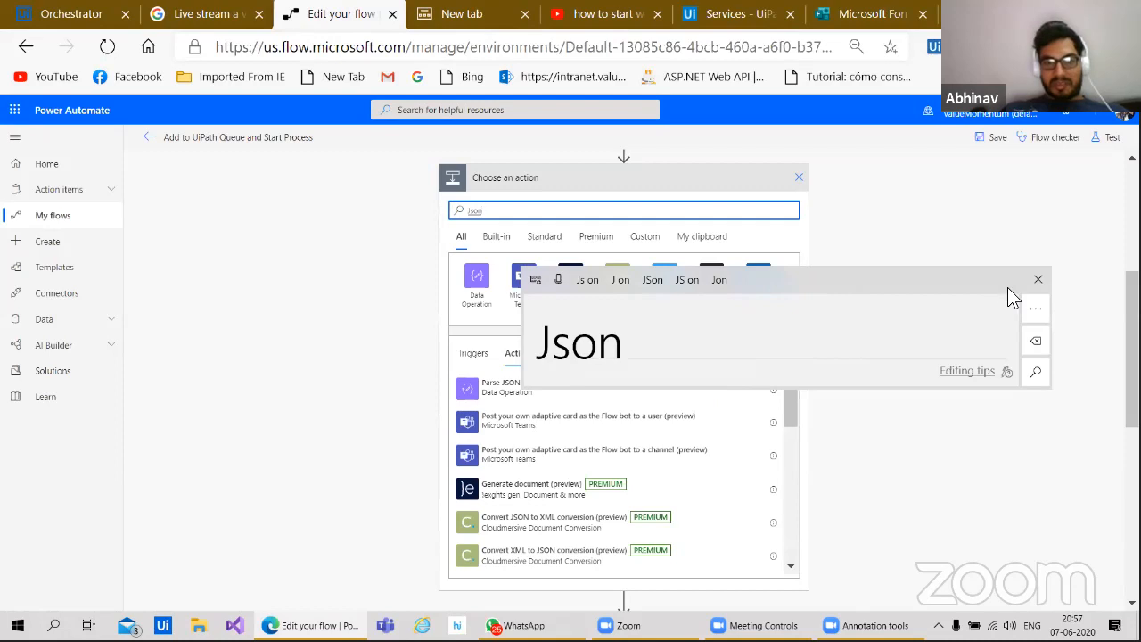
left_click(1035, 371)
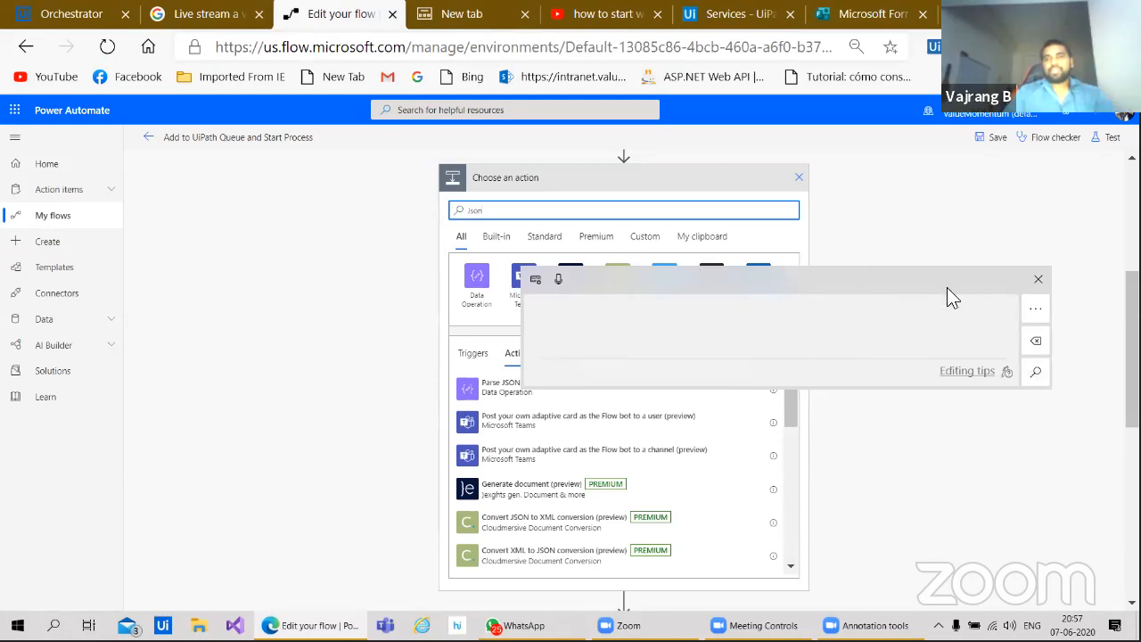
left_click(1037, 279)
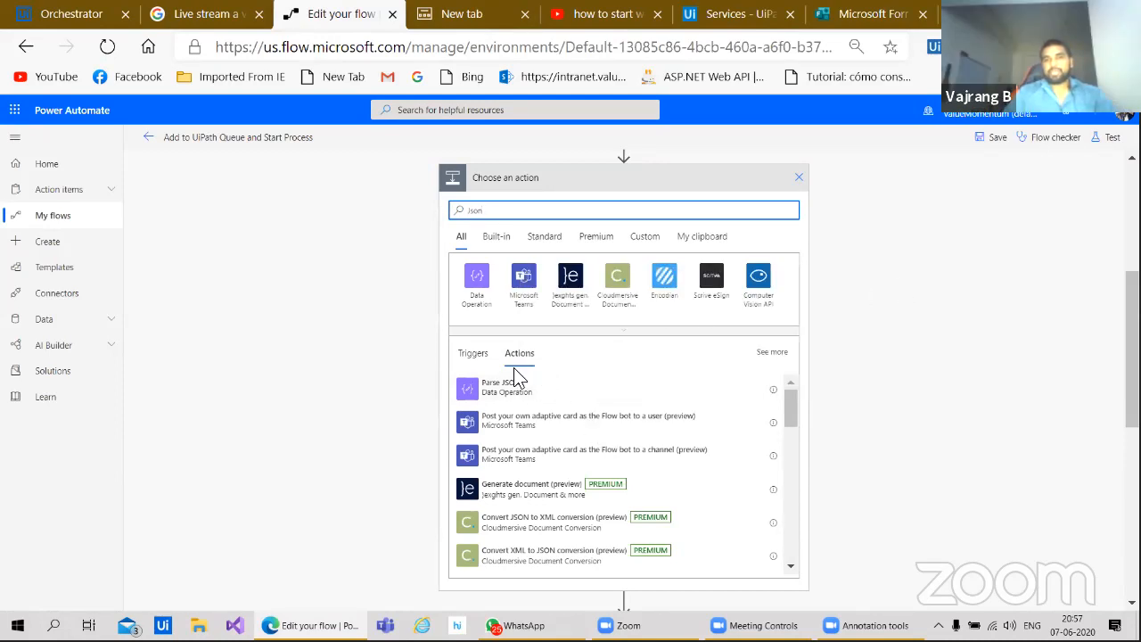
Step: Browse the Json triggers and actions, including Parse JSON, then close the picker without adding anything
scroll(546, 521, "down", 1)
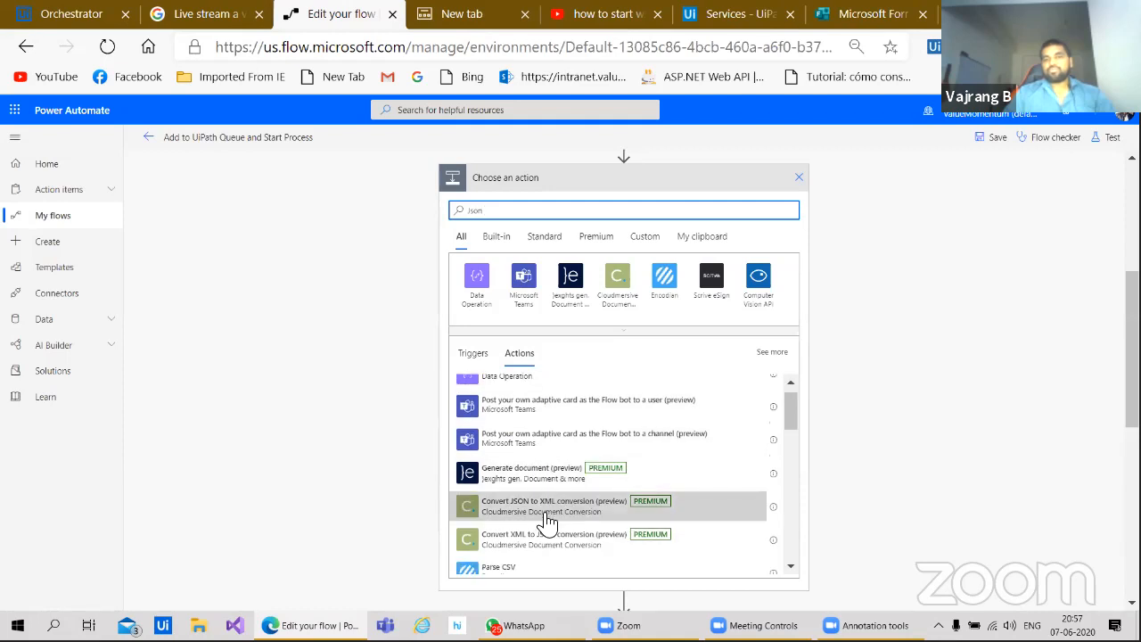
scroll(543, 522, "down", 3)
scroll(561, 377, "up", 4)
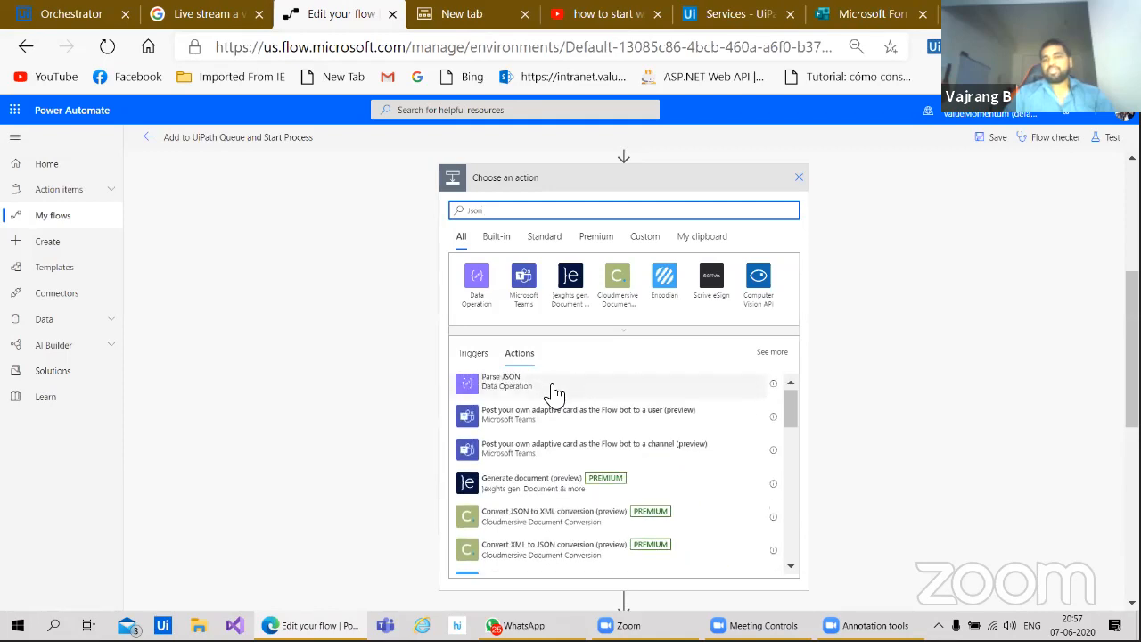
scroll(526, 419, "down", 1)
scroll(508, 414, "up", 1)
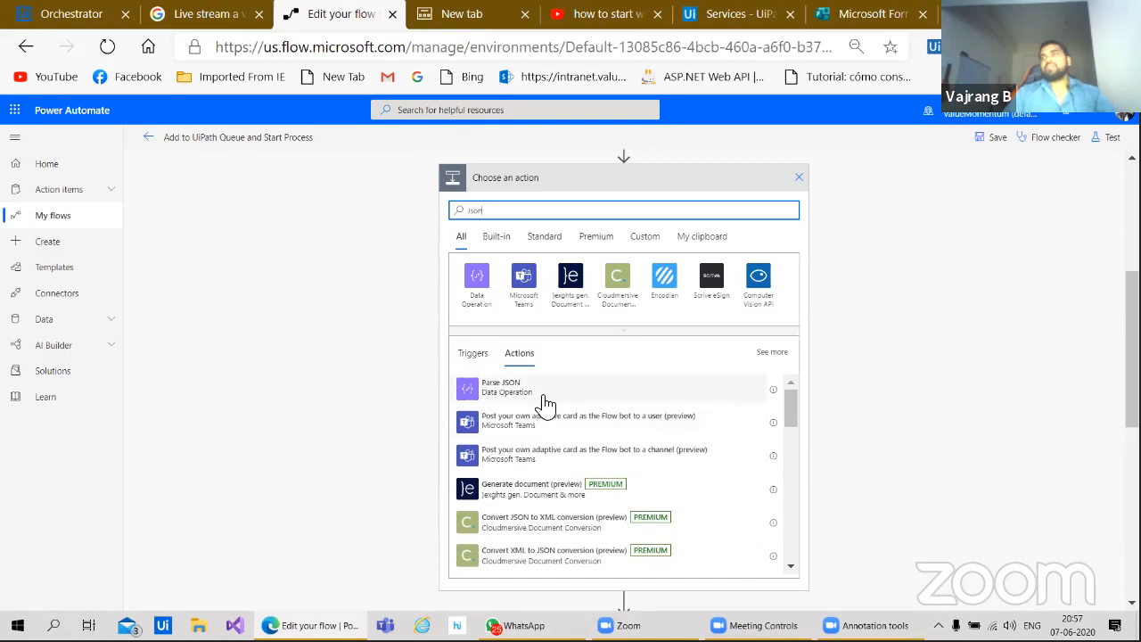
left_click(481, 353)
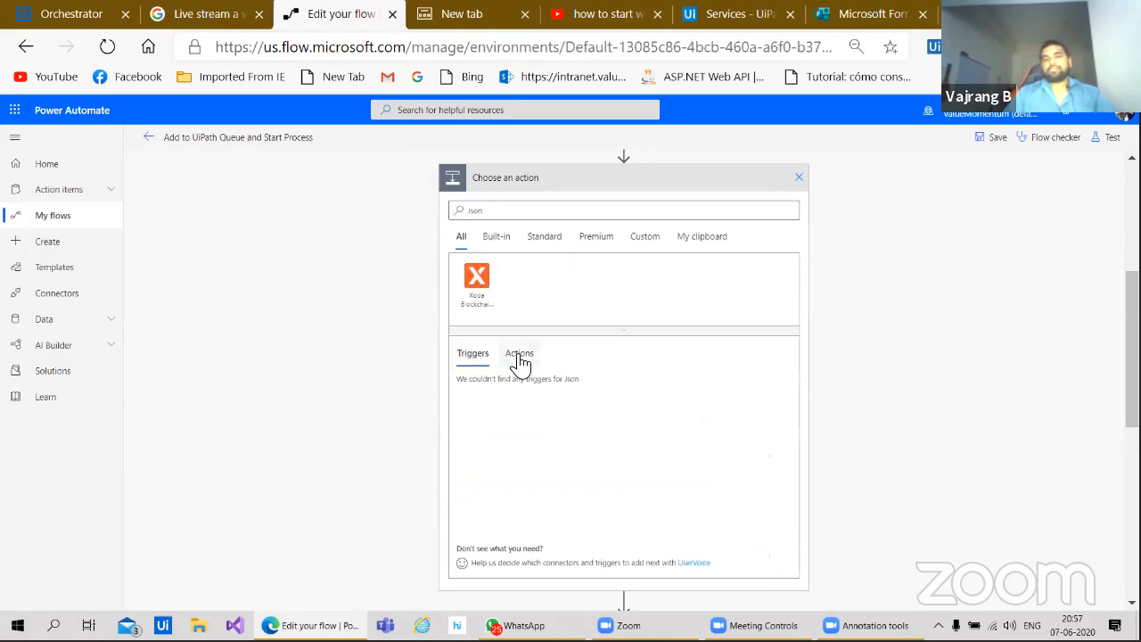
left_click(520, 359)
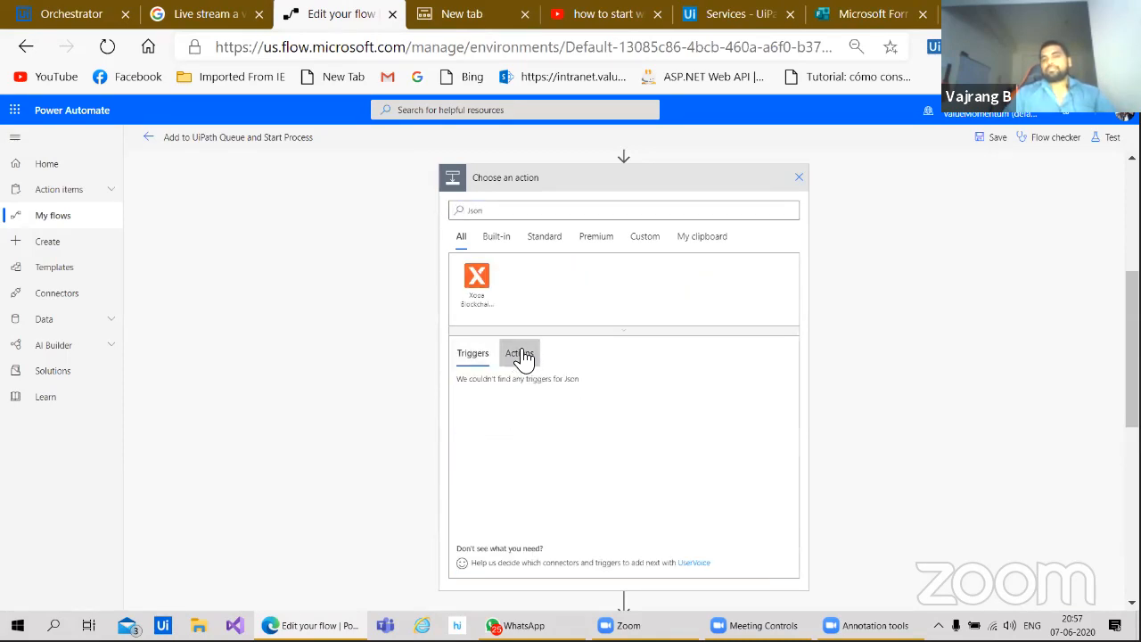
left_click(796, 181)
Step: Expand 'Parse auth response body' to see its Body content and access_token/id_token schema
scroll(575, 276, "up", 1)
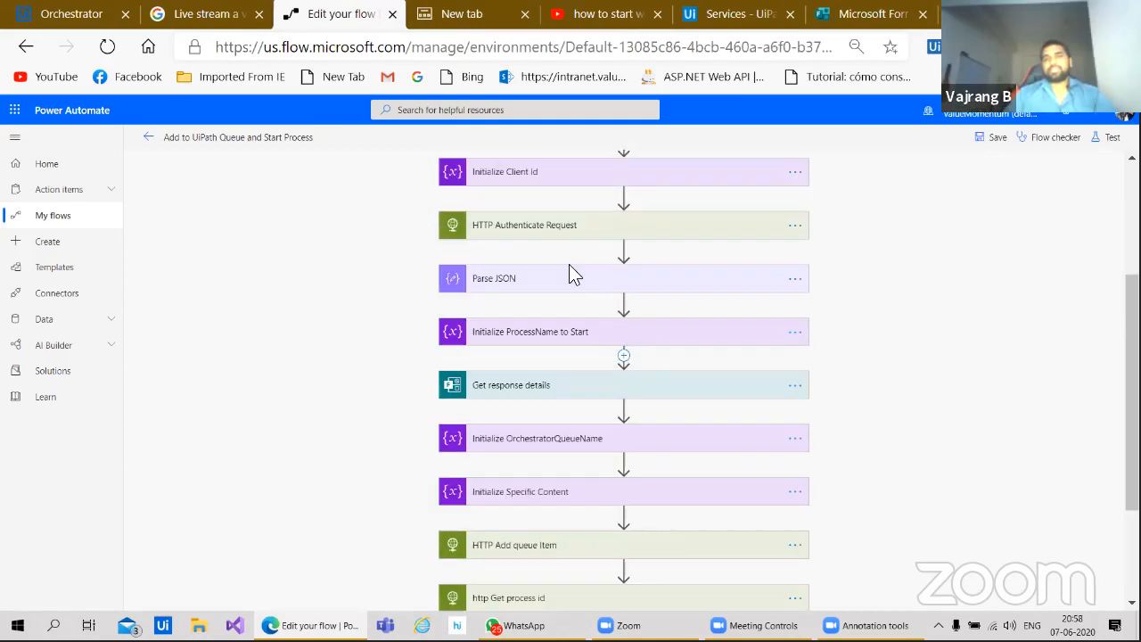
scroll(571, 272, "up", 1)
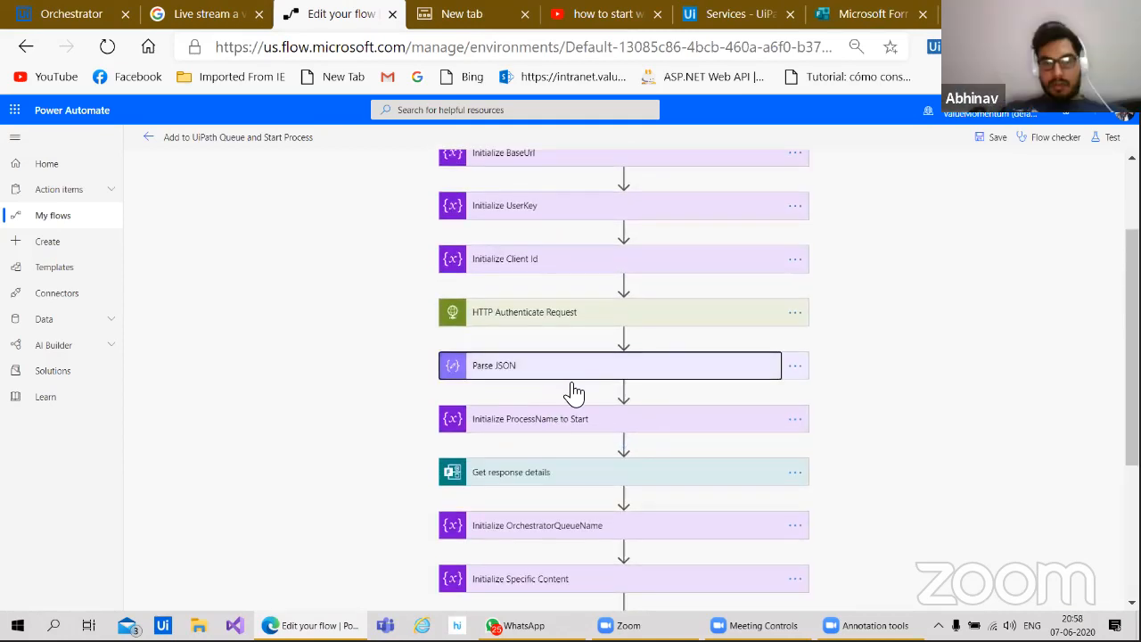
left_click(573, 391)
scroll(529, 502, "down", 3)
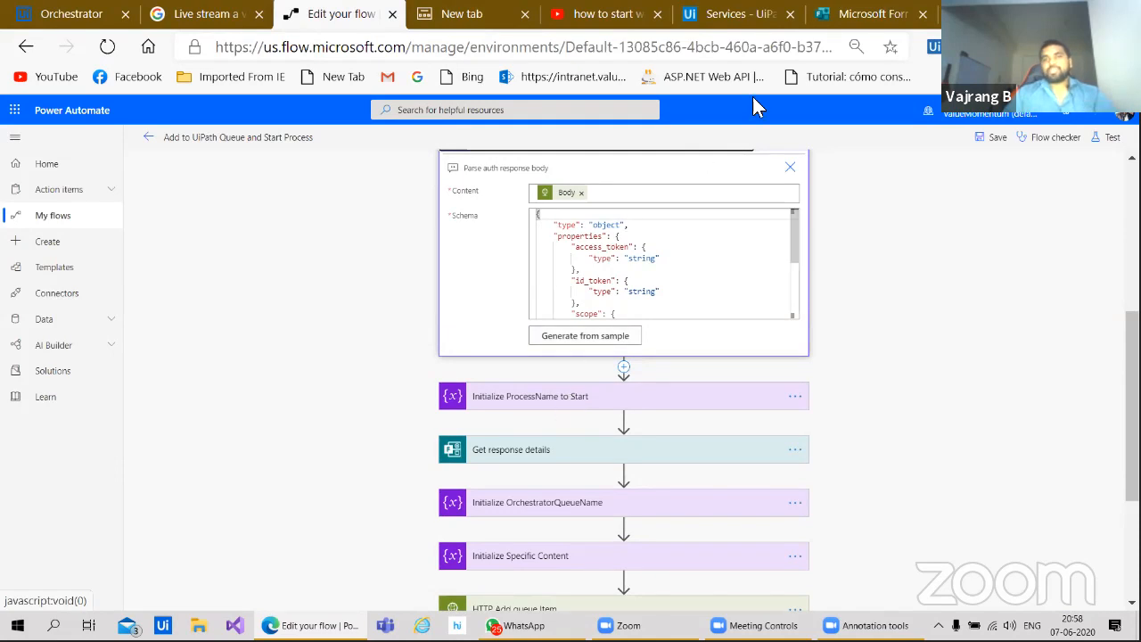
left_click(739, 15)
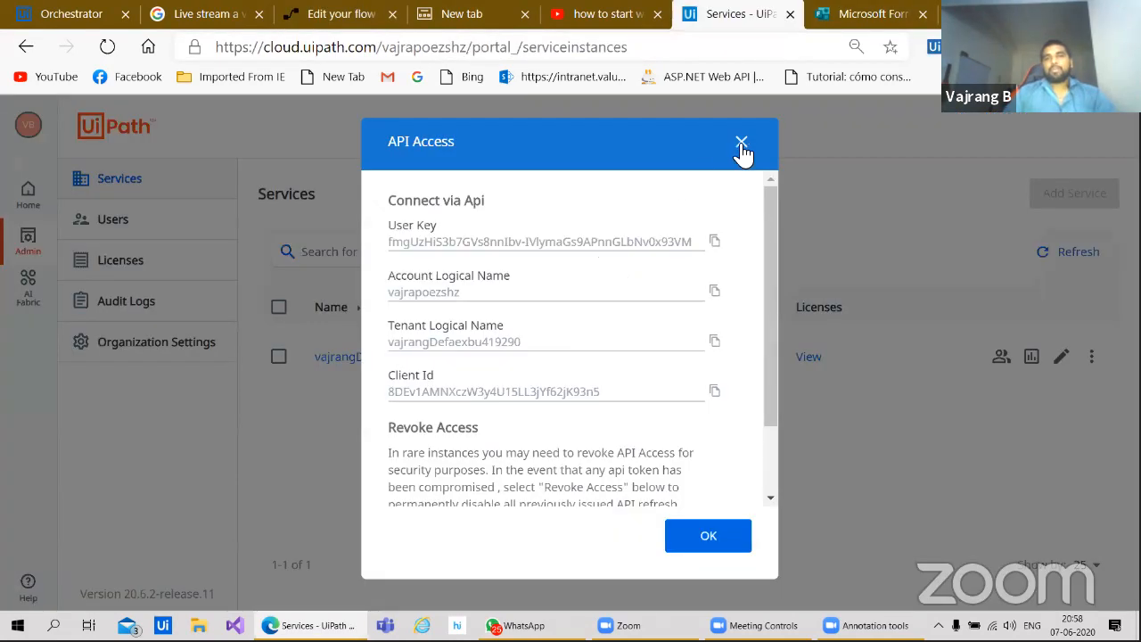
left_click(741, 144)
left_click(375, 360)
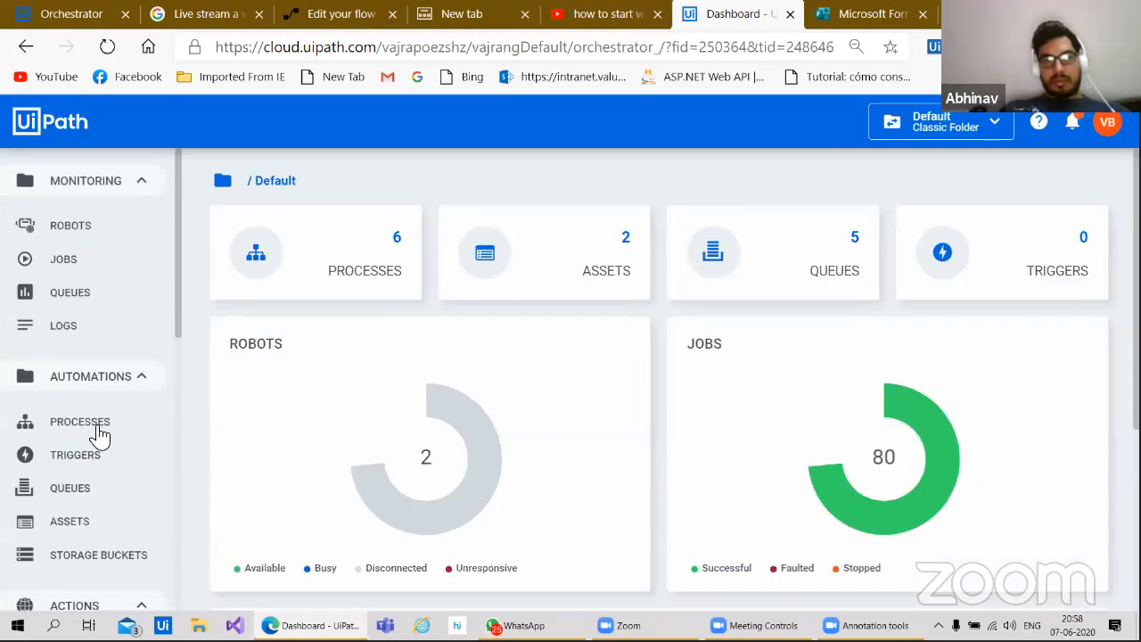
left_click(97, 426)
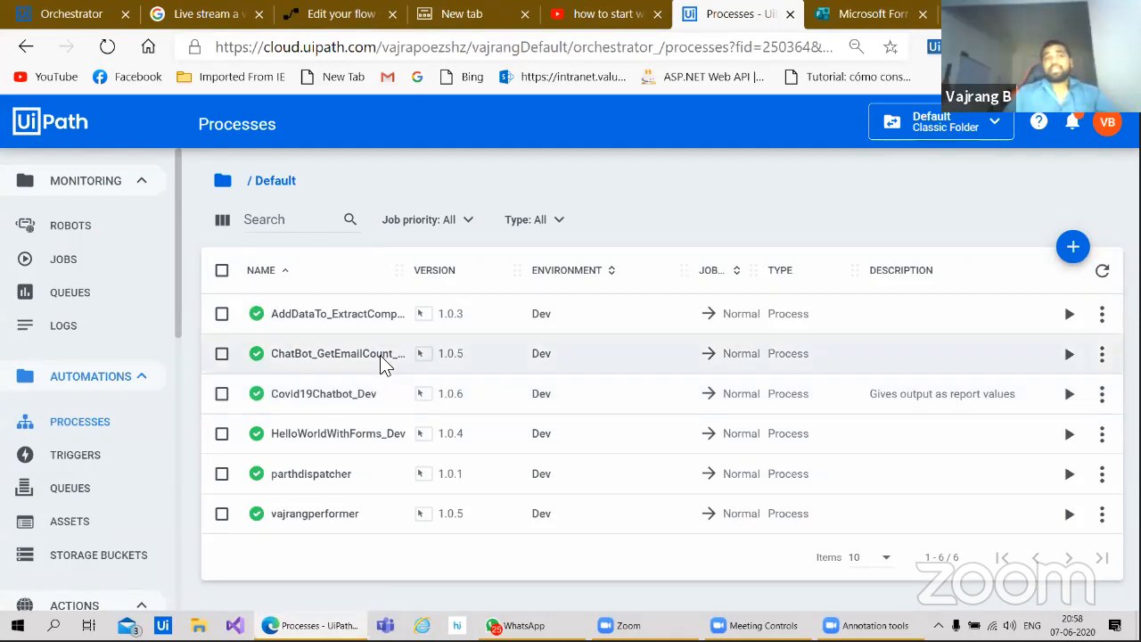
left_click(341, 14)
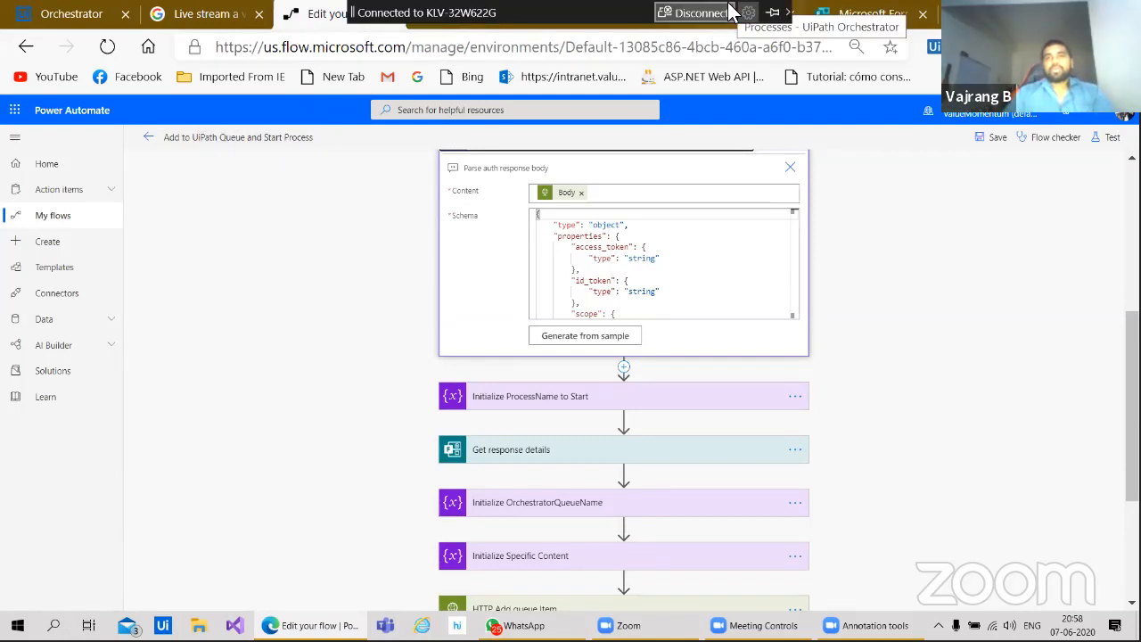
left_click(737, 15)
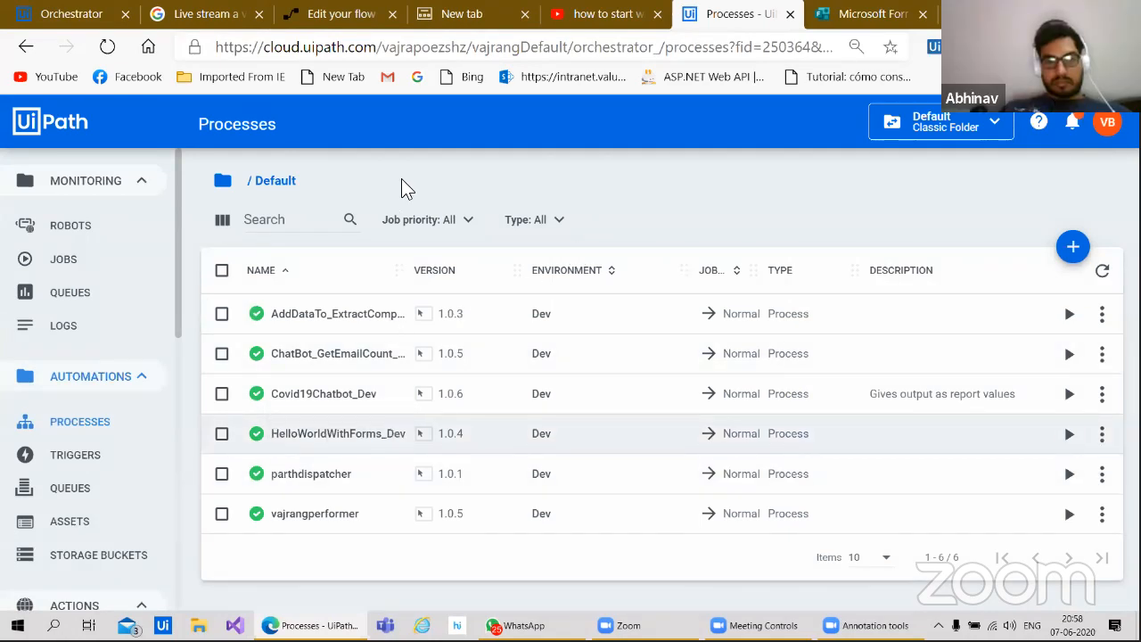
left_click(331, 14)
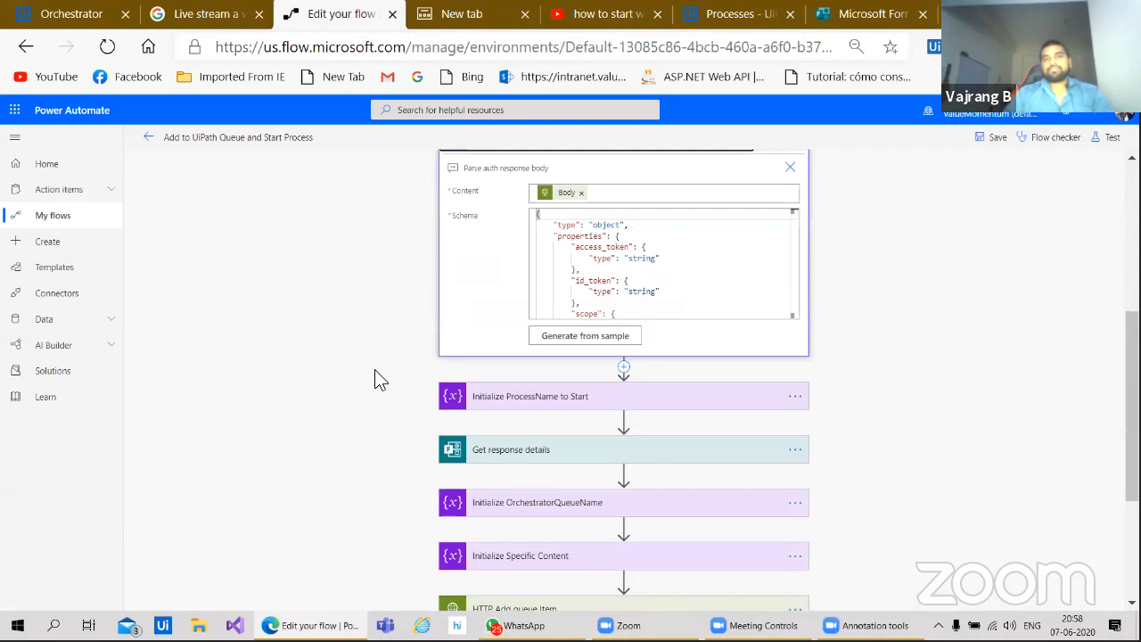
scroll(375, 369, "down", 2)
Step: Expand Initialize ProcessName to Start, showing ProcessToStart as String HelloWorldWithForms_Dev, and the Get response details form
left_click(549, 230)
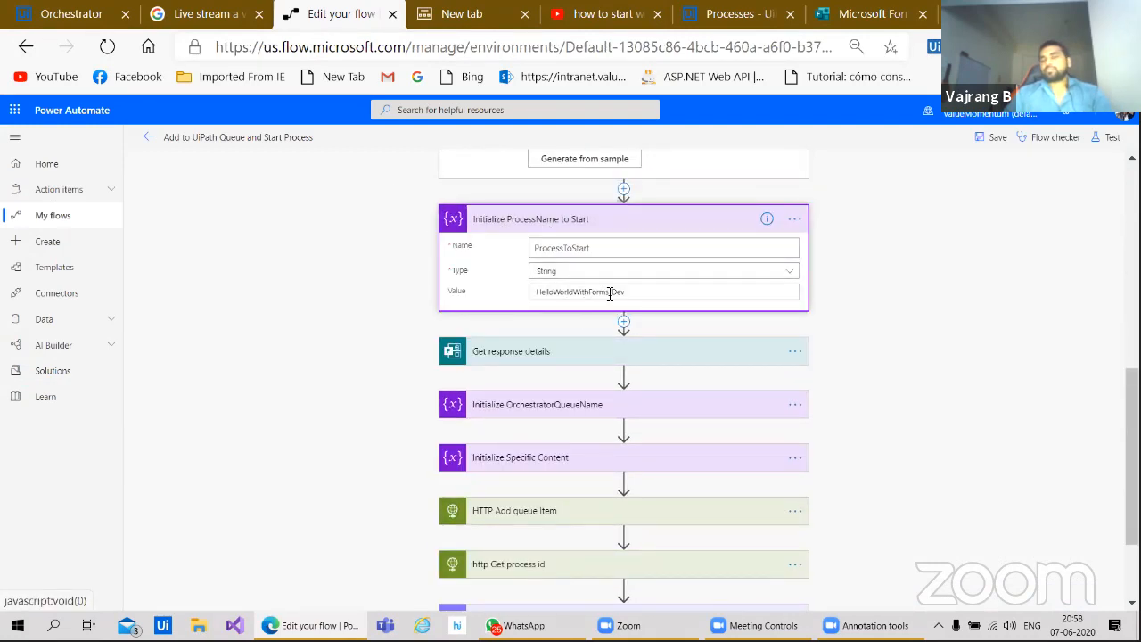
left_click(516, 350)
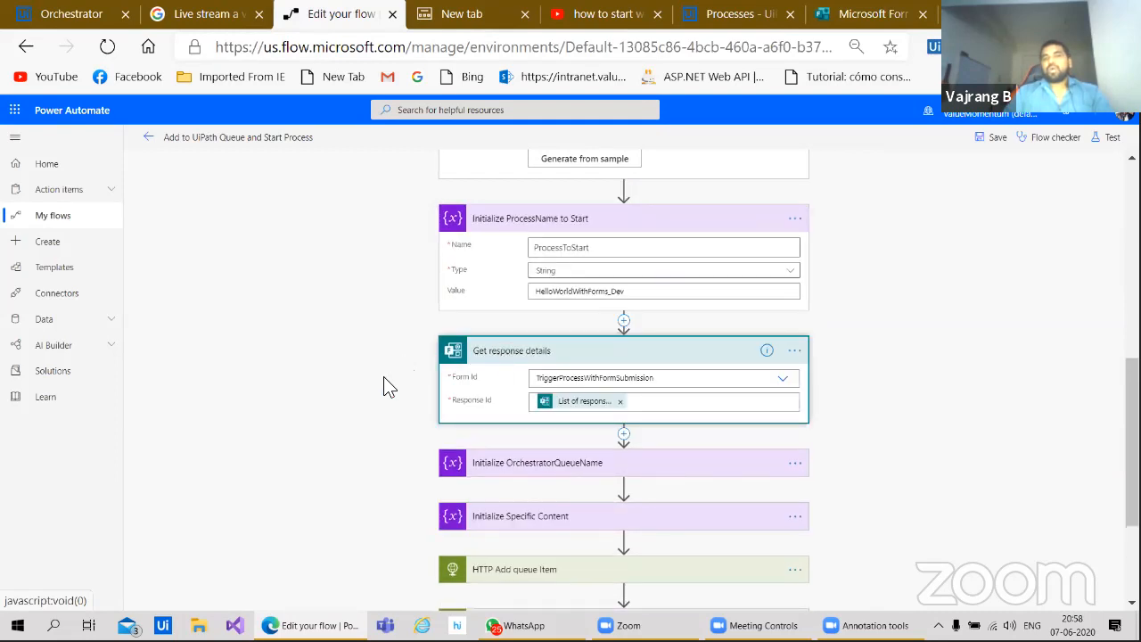
scroll(354, 407, "down", 3)
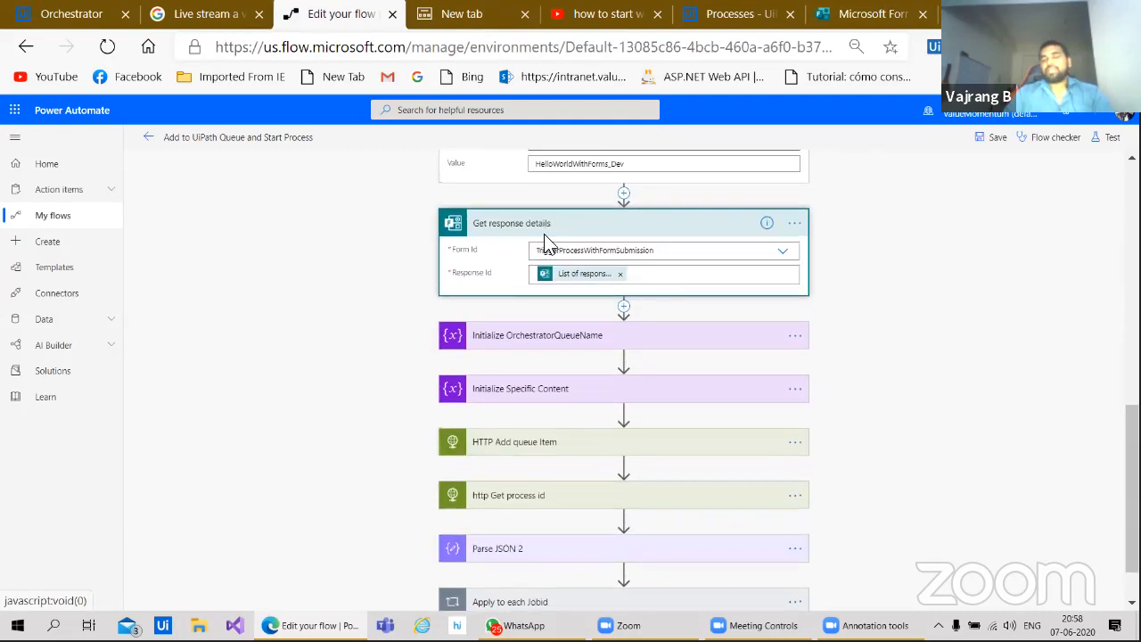
scroll(375, 384, "up", 10)
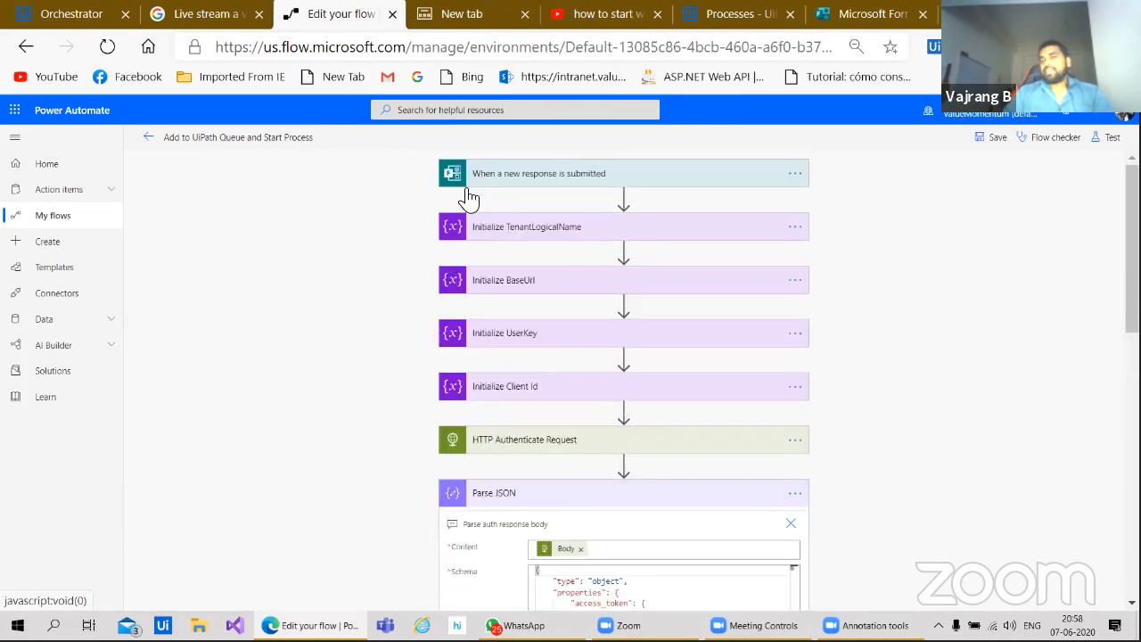
scroll(355, 453, "down", 10)
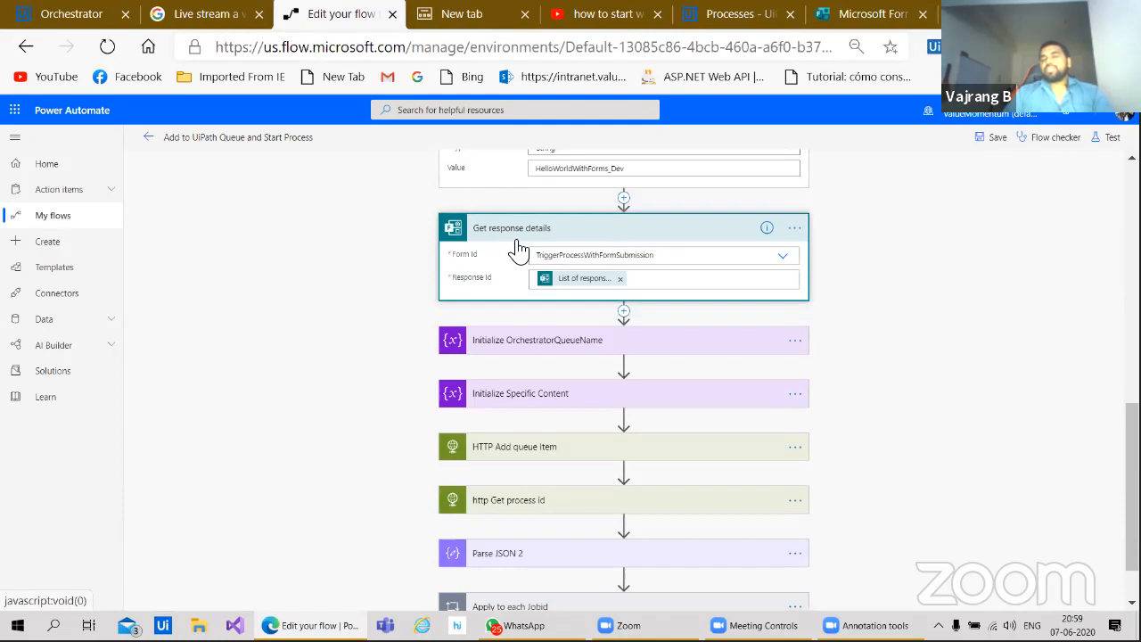
Step: Collapse, re-expand and finally collapse Get response details while reviewing the flow's opening steps
left_click(589, 234)
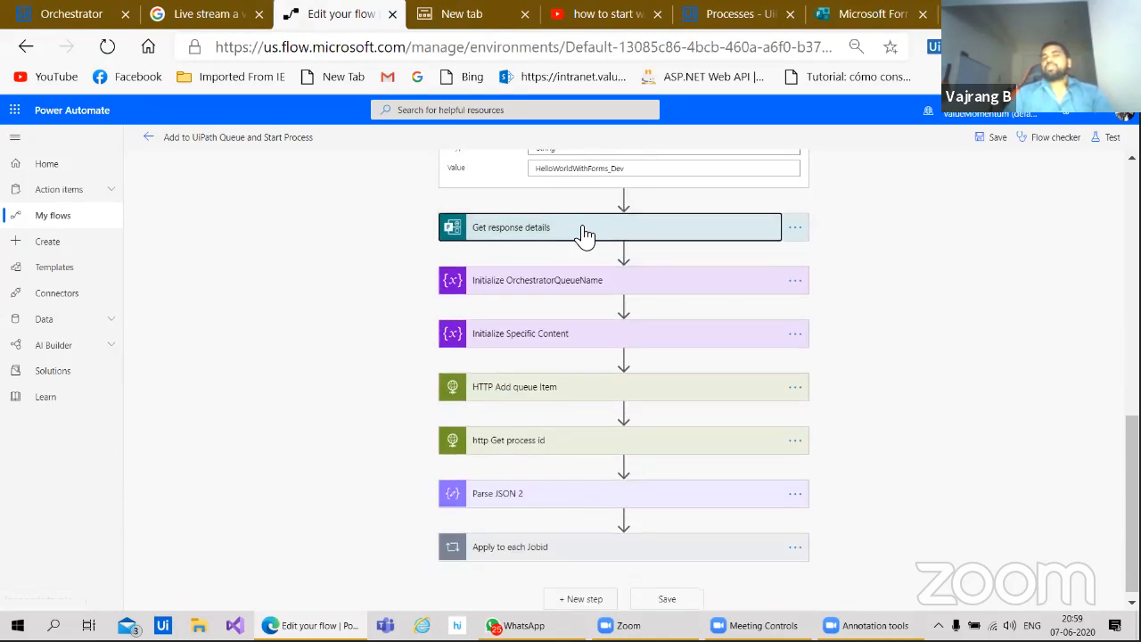
left_click(583, 231)
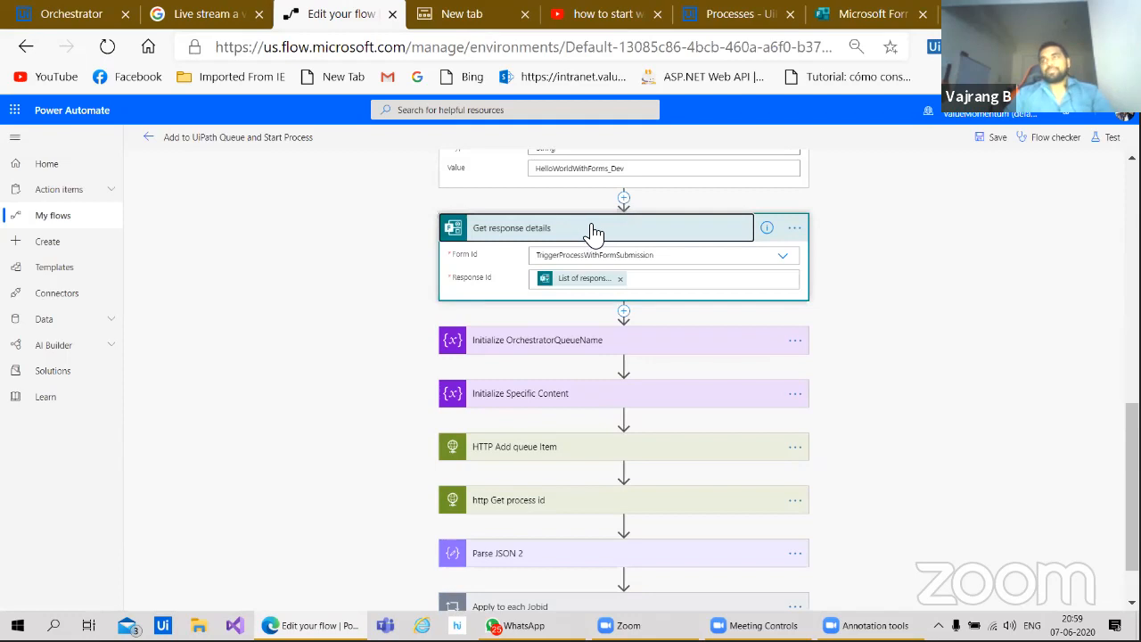
scroll(380, 352, "up", 10)
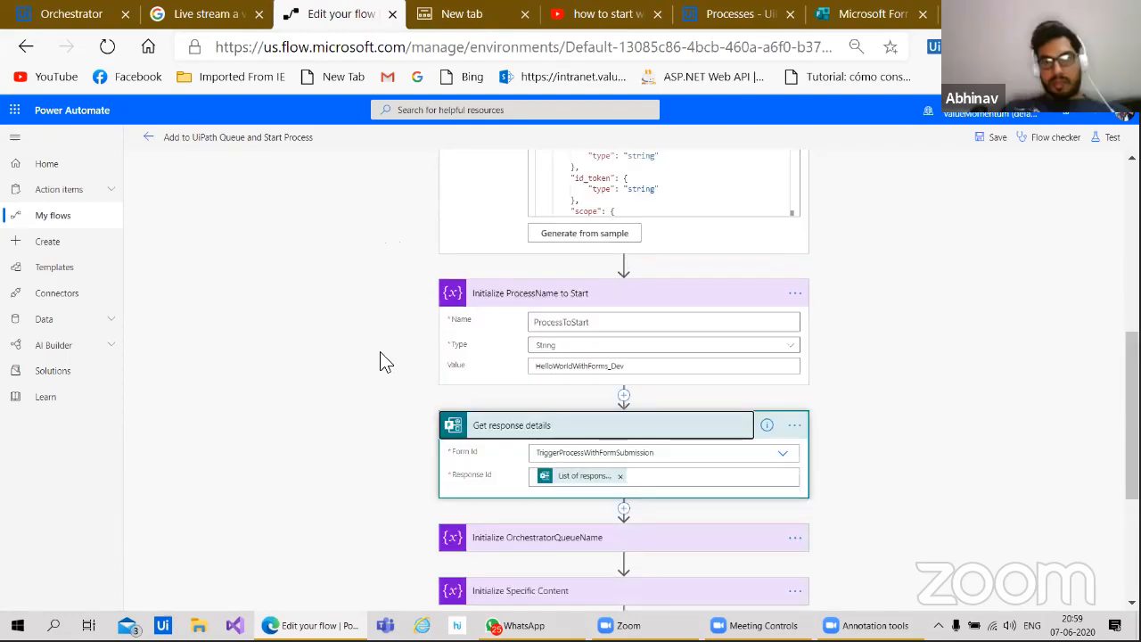
scroll(395, 258, "down", 10)
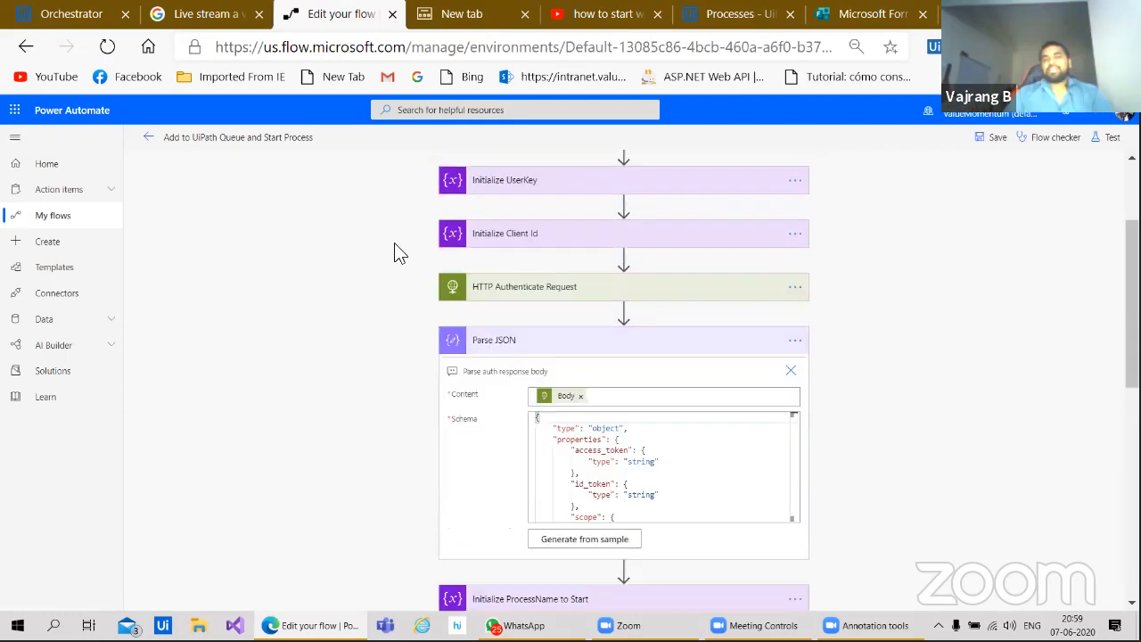
left_click(456, 302)
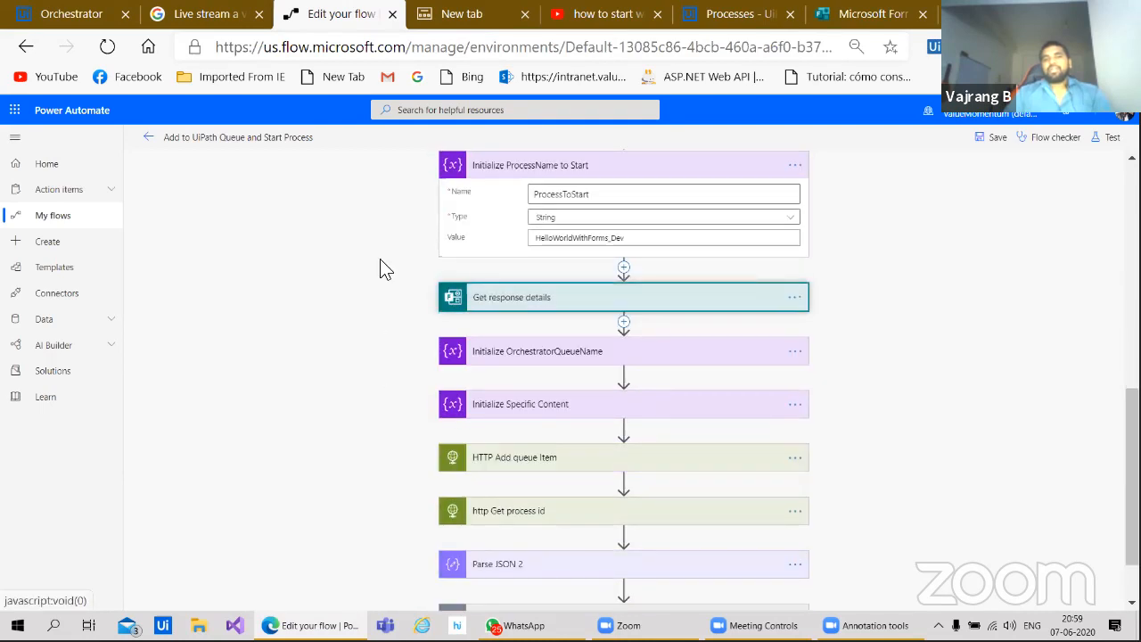
scroll(392, 272, "up", 10)
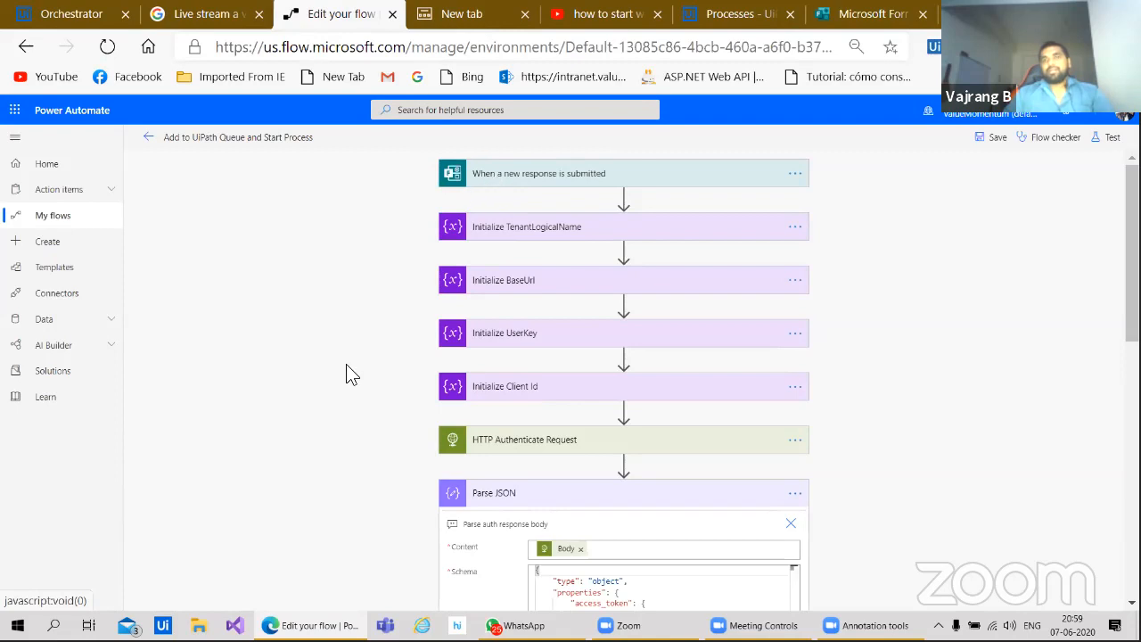
scroll(390, 267, "down", 10)
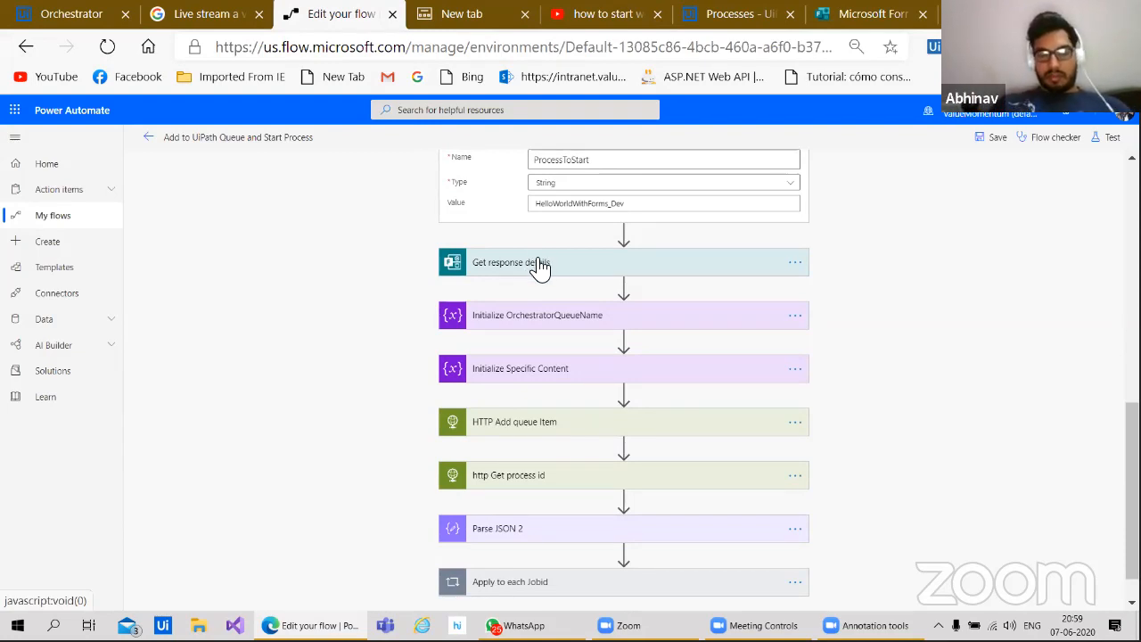
Step: Check Initialize OrchestratorQueueName holds COPYPASTE, then bring Orchestrator's Processes list forward
left_click(526, 267)
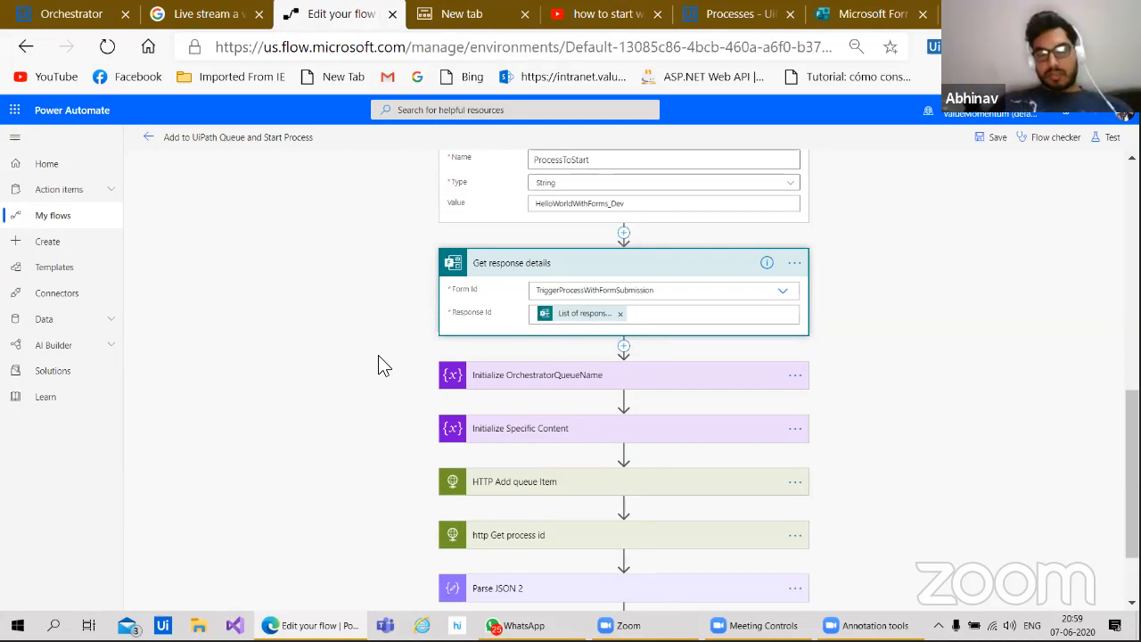
scroll(390, 405, "up", 10)
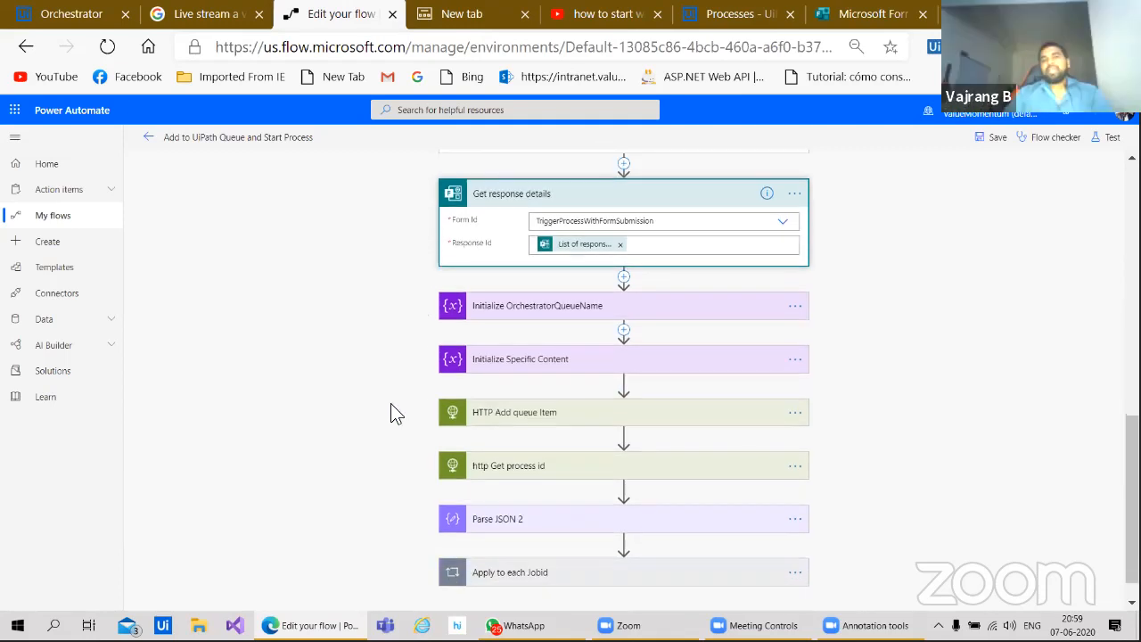
scroll(395, 271, "down", 10)
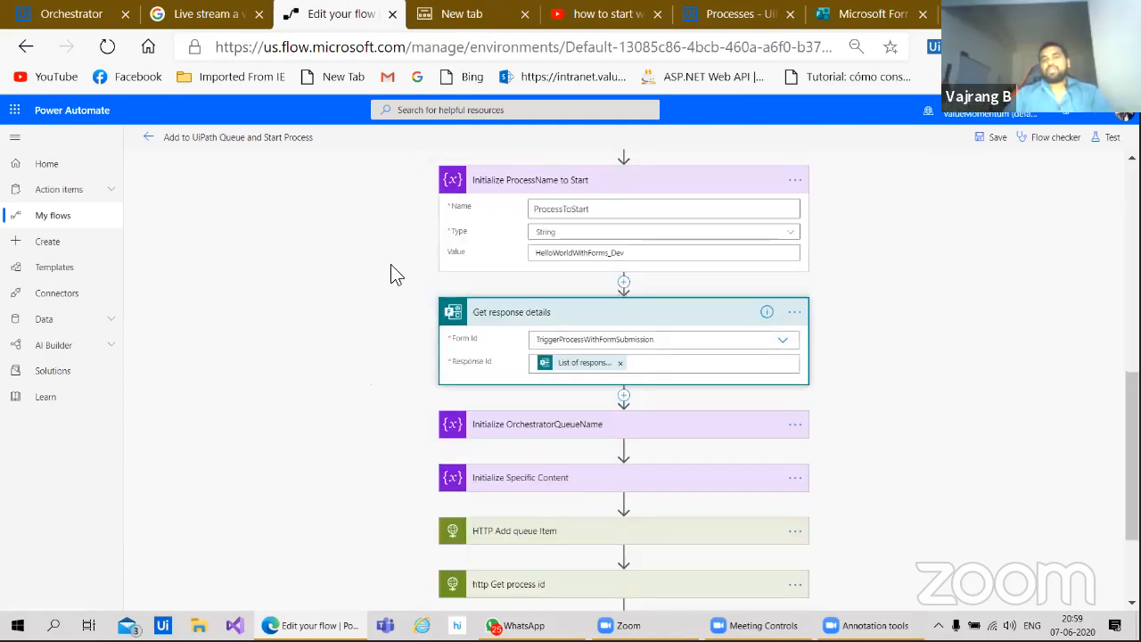
left_click(517, 284)
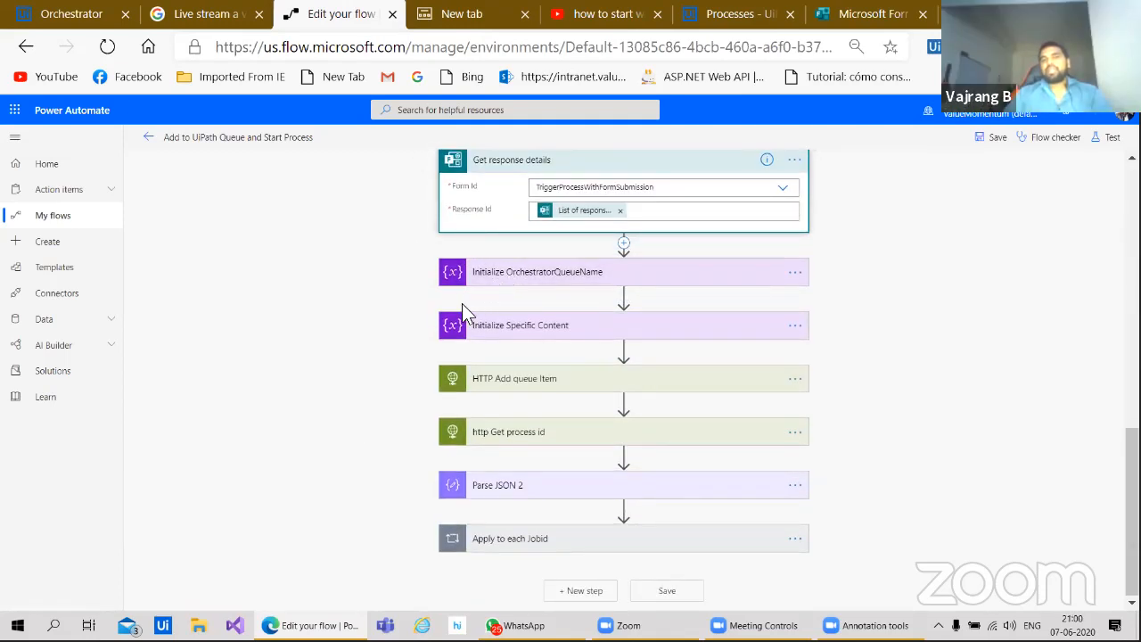
scroll(382, 377, "down", 1)
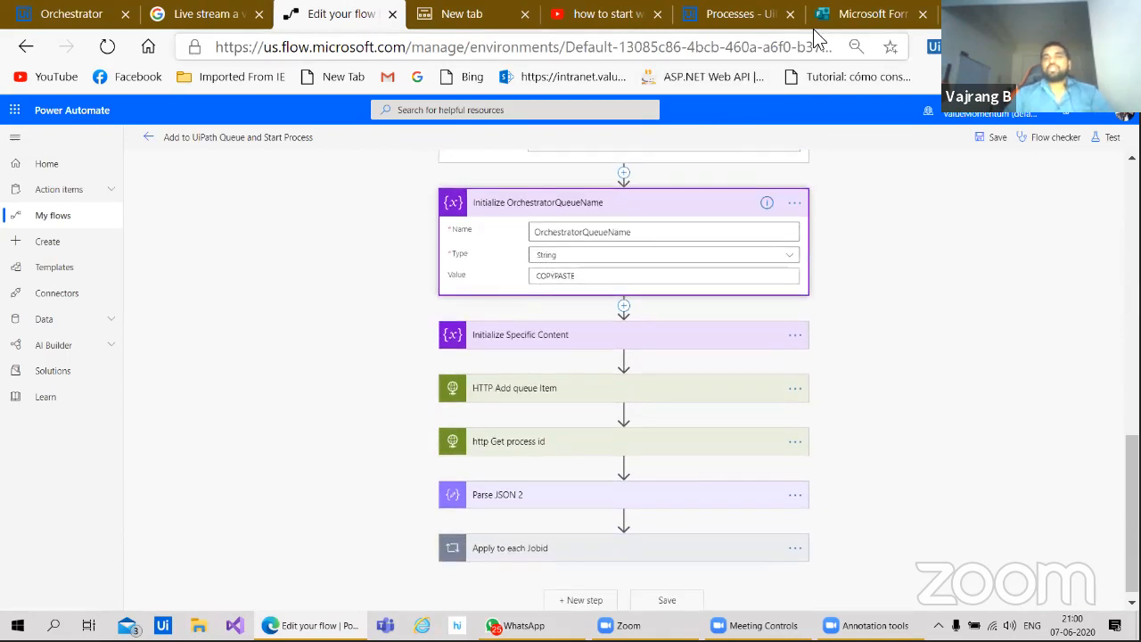
left_click(740, 14)
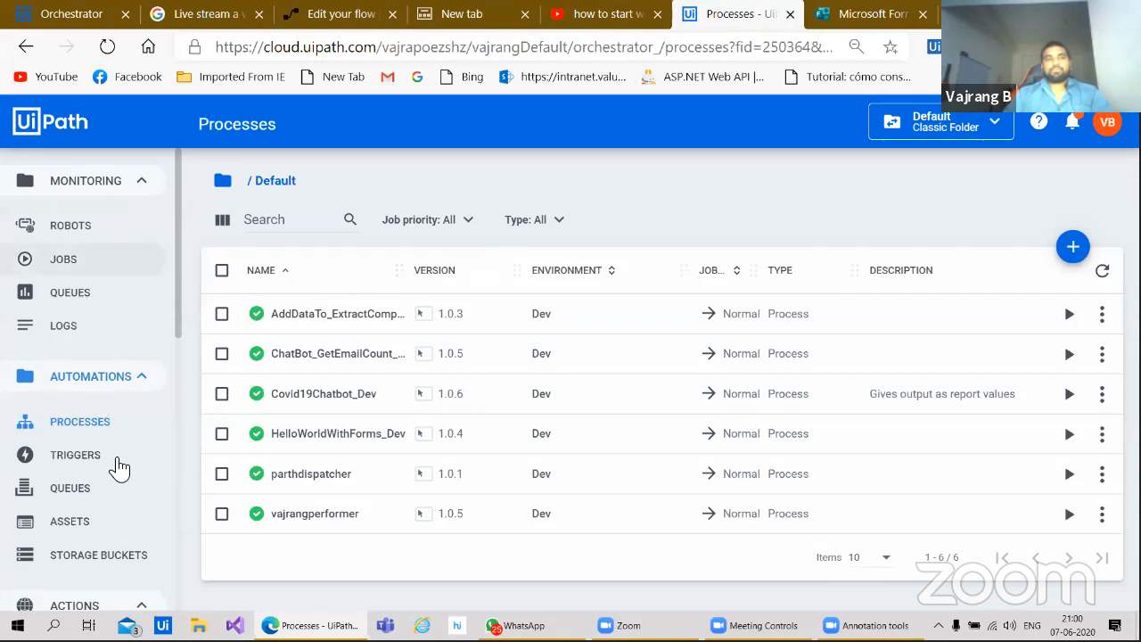
Step: Open the transactions of the COPYPASTE queue in Orchestrator's queue monitoring
left_click(113, 291)
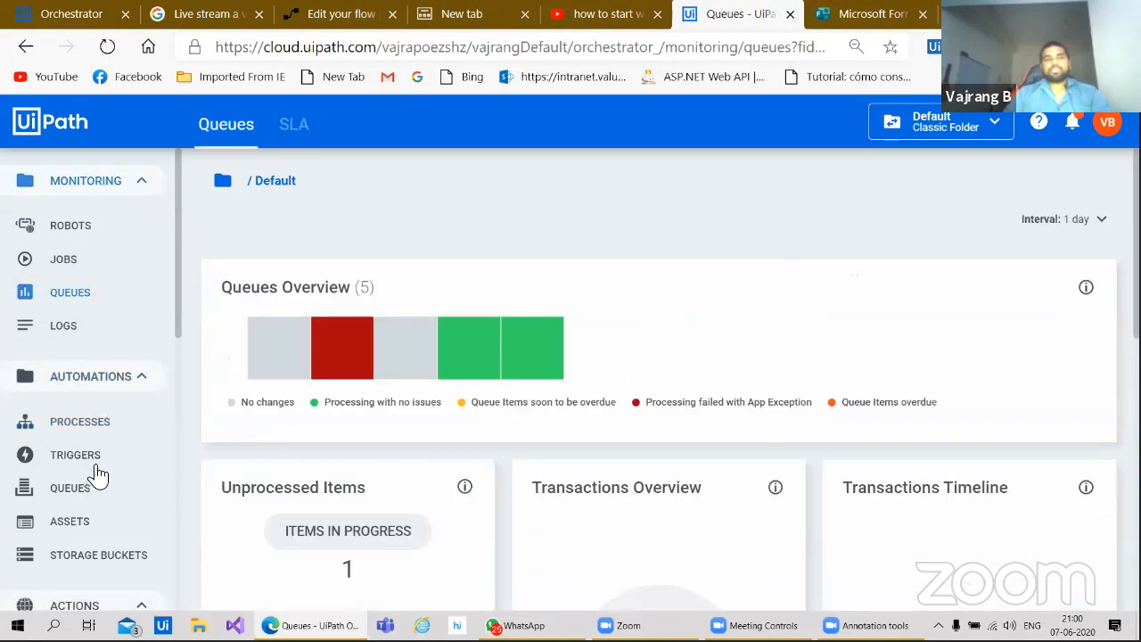
left_click(96, 492)
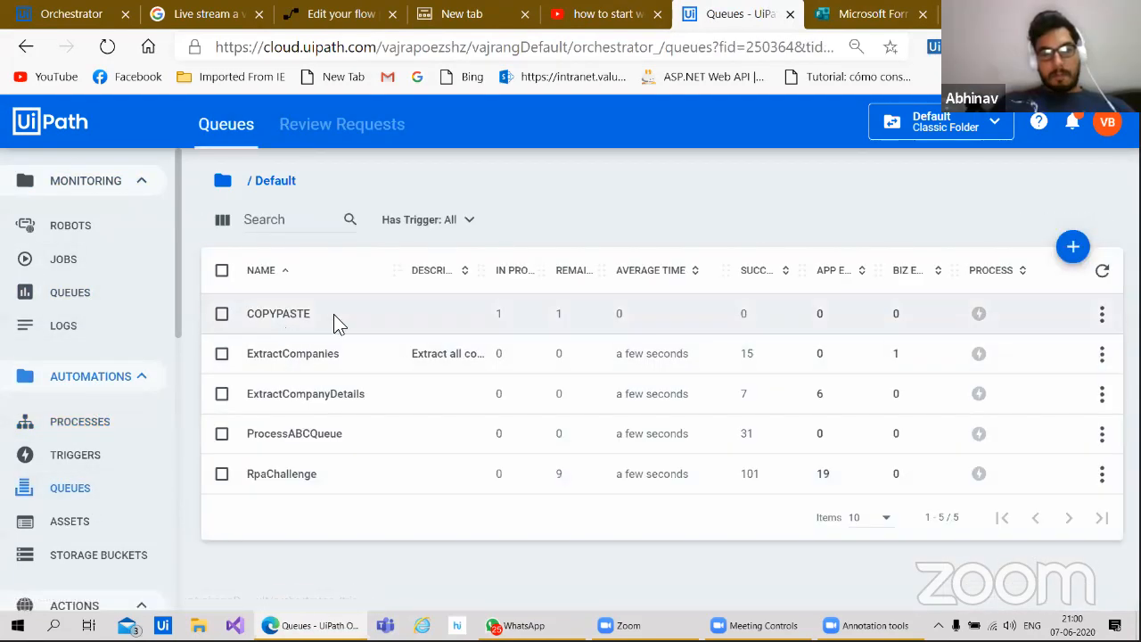
left_click(1101, 316)
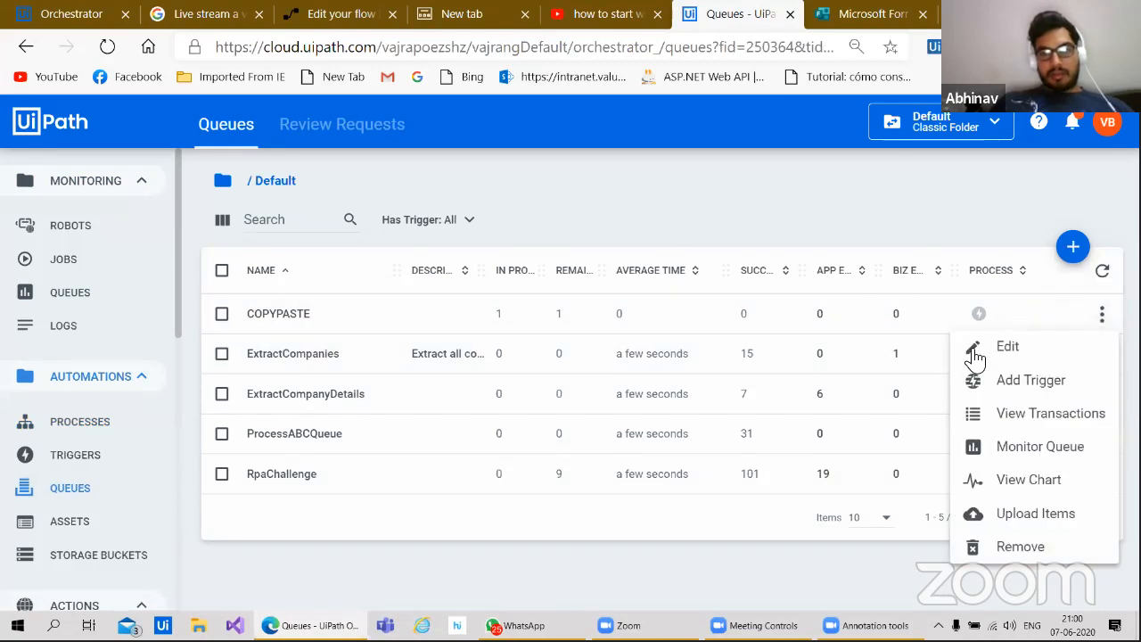
left_click(1030, 416)
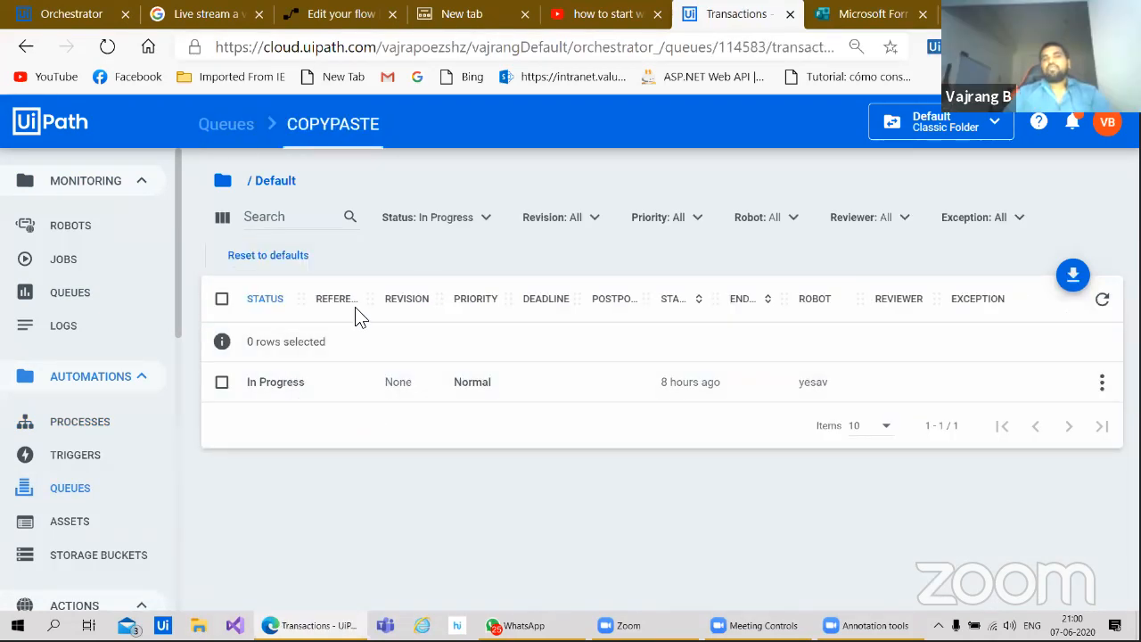
Step: Filter COPYPASTE items to status New and view the one Normal-priority item's details
left_click(441, 217)
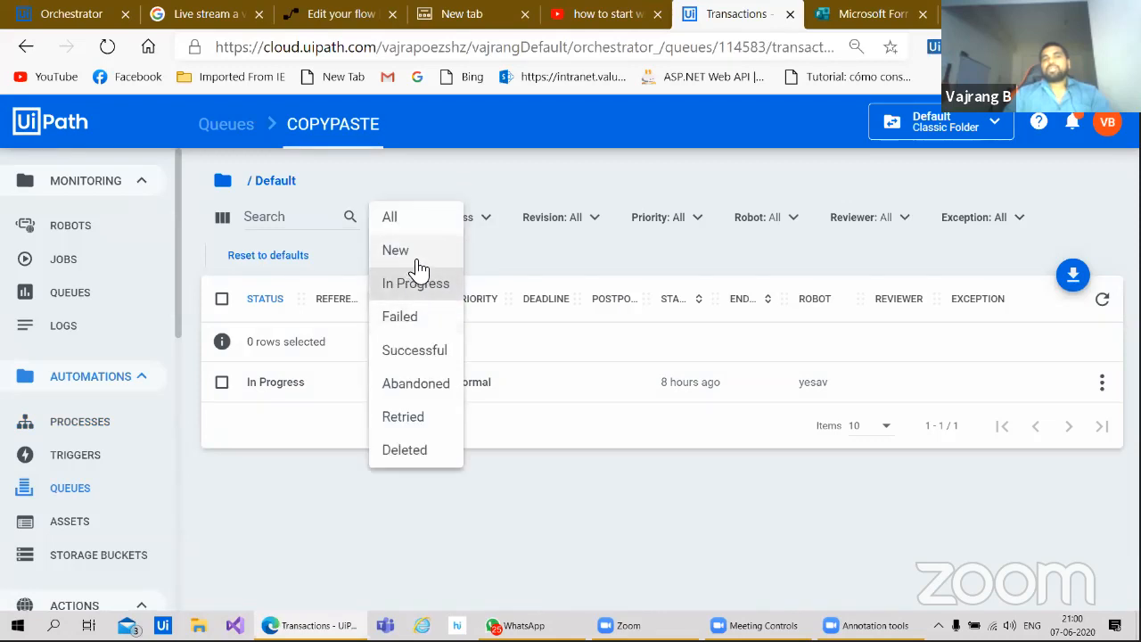
left_click(412, 252)
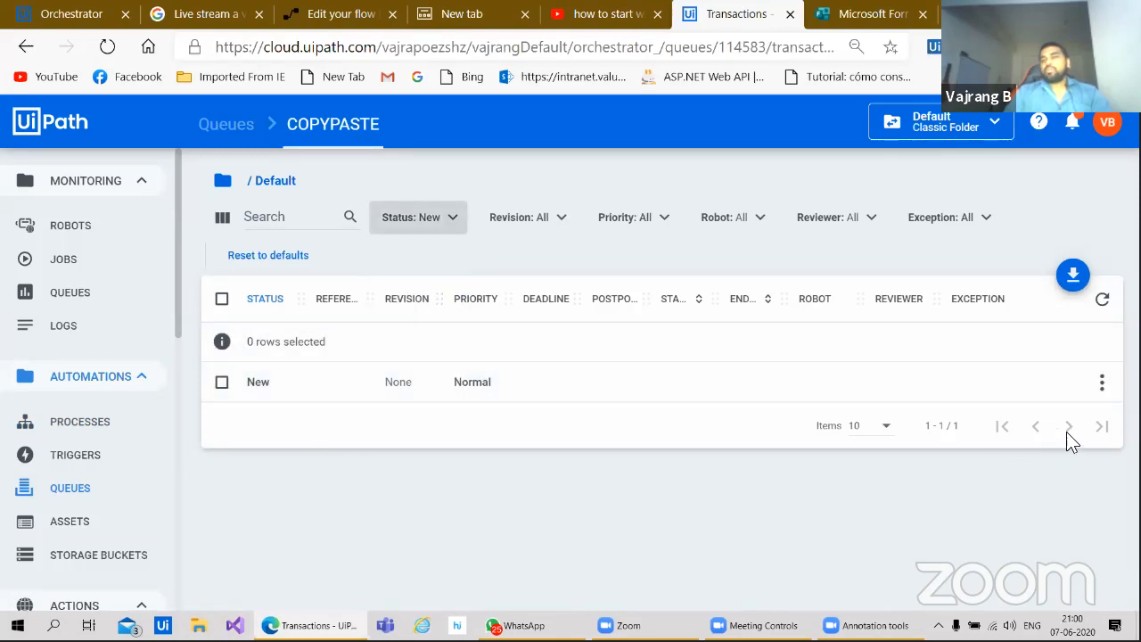
left_click(1102, 383)
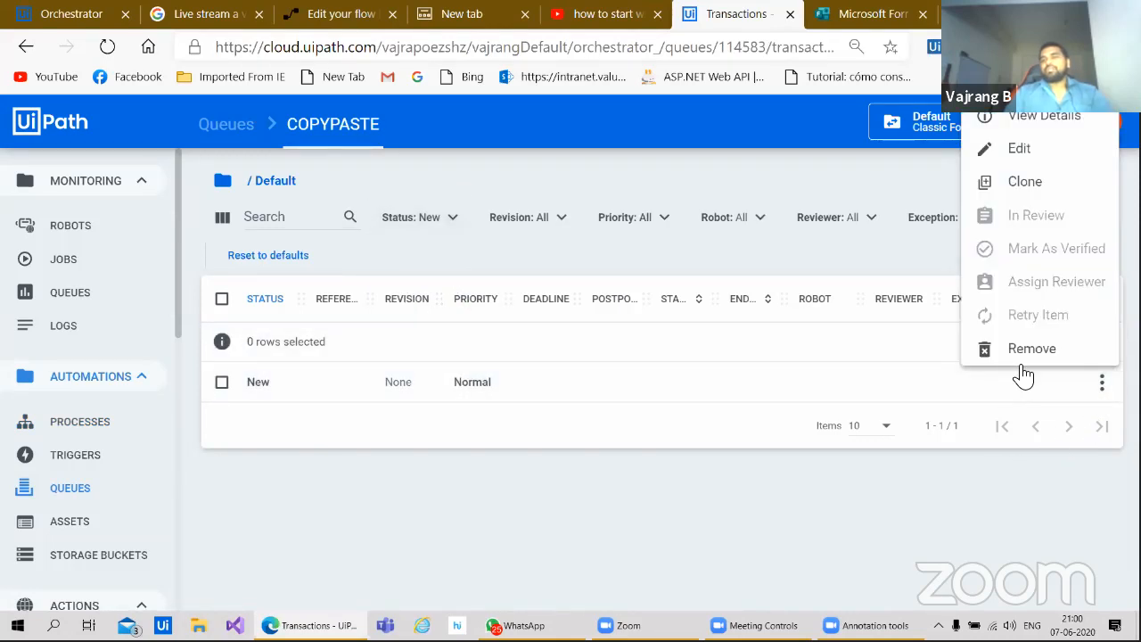
left_click(1043, 116)
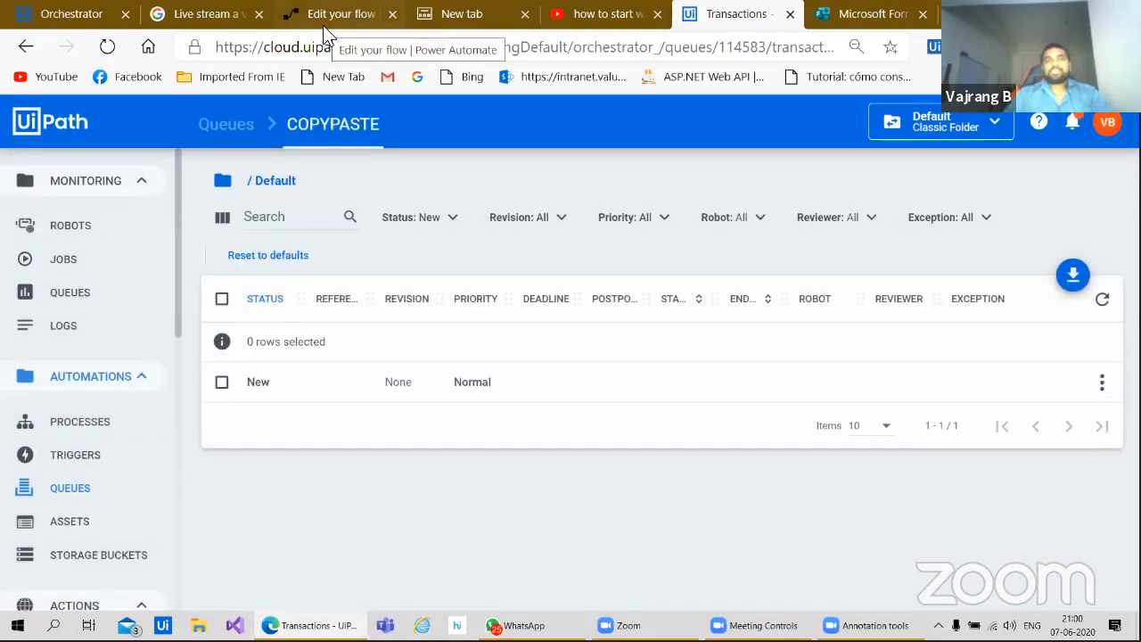
left_click(326, 16)
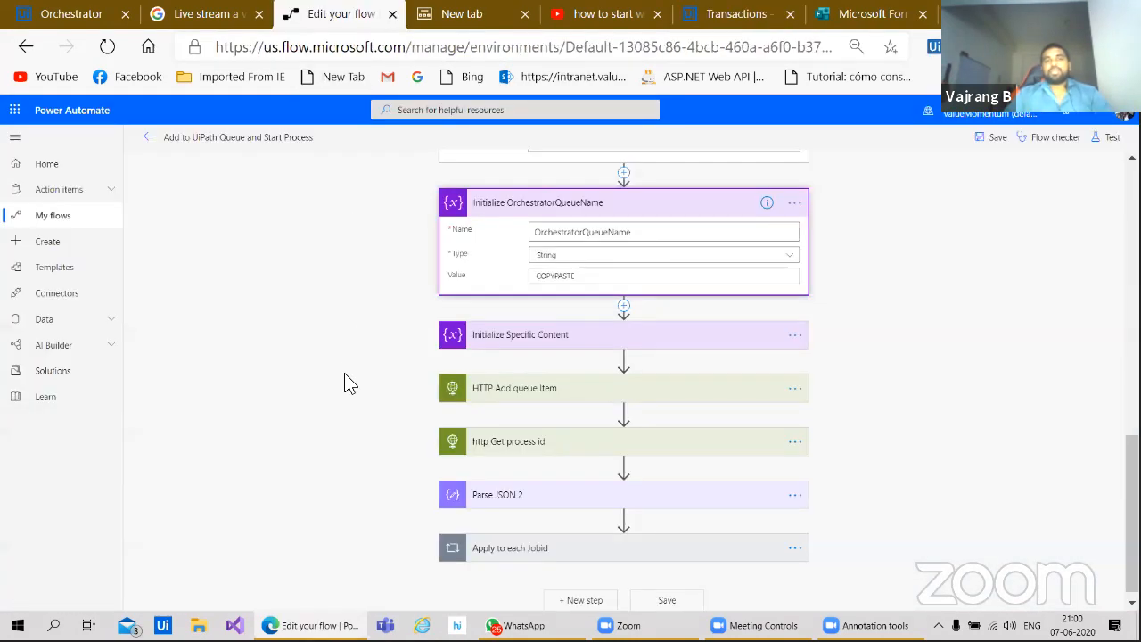
Step: Collapse Initialize OrchestratorQueueName and expand Initialize Specific Content
left_click(635, 217)
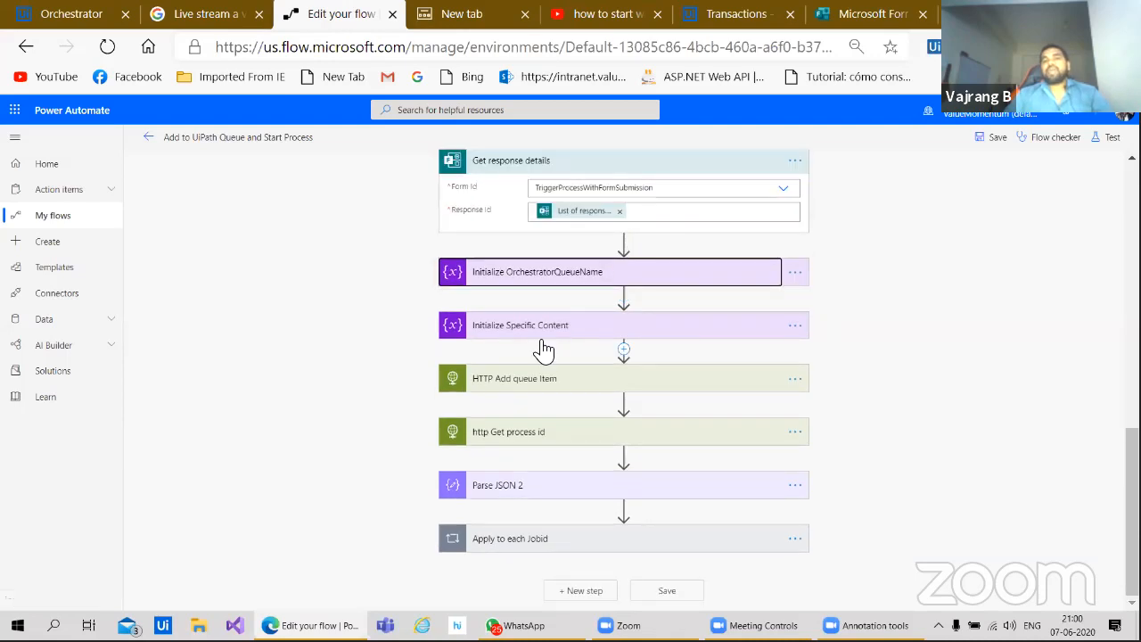
left_click(557, 327)
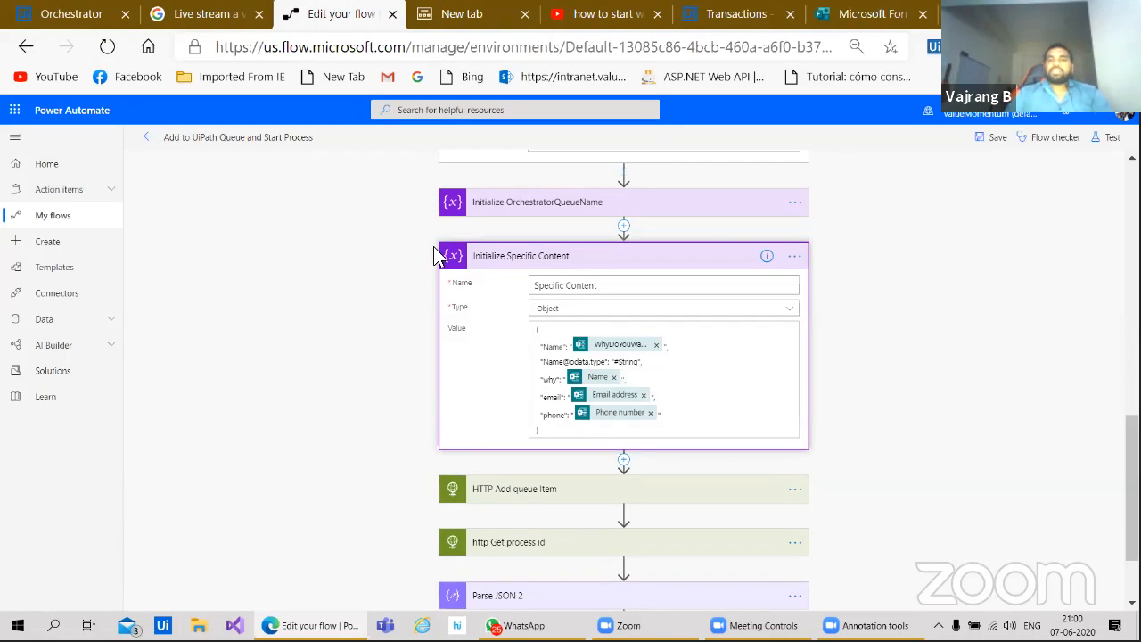
scroll(351, 465, "down", 1)
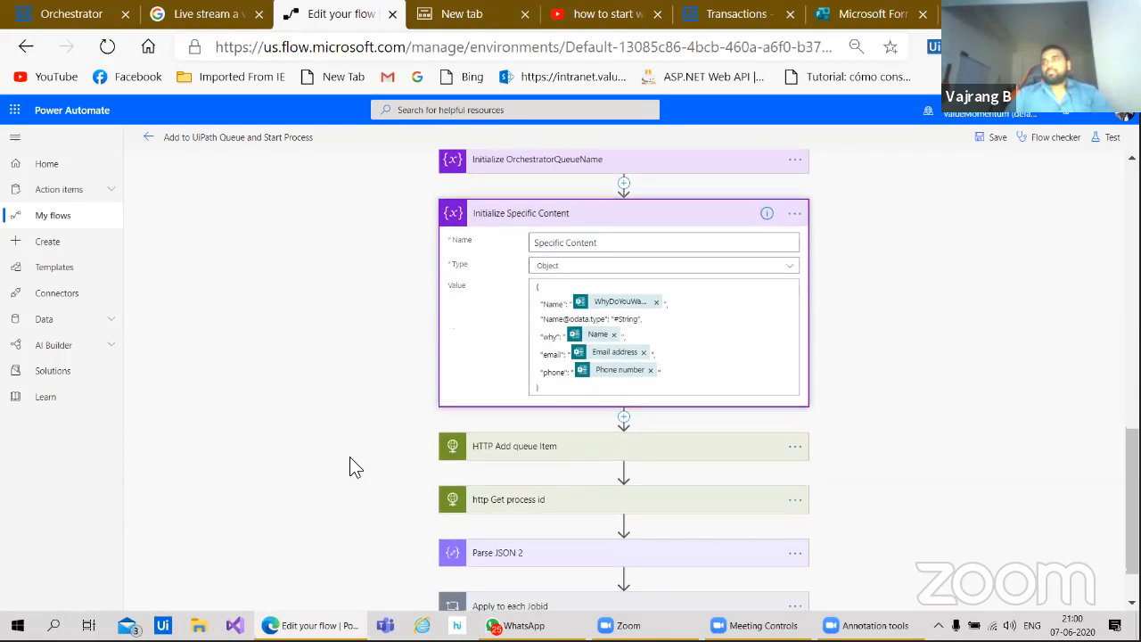
scroll(350, 459, "down", 1)
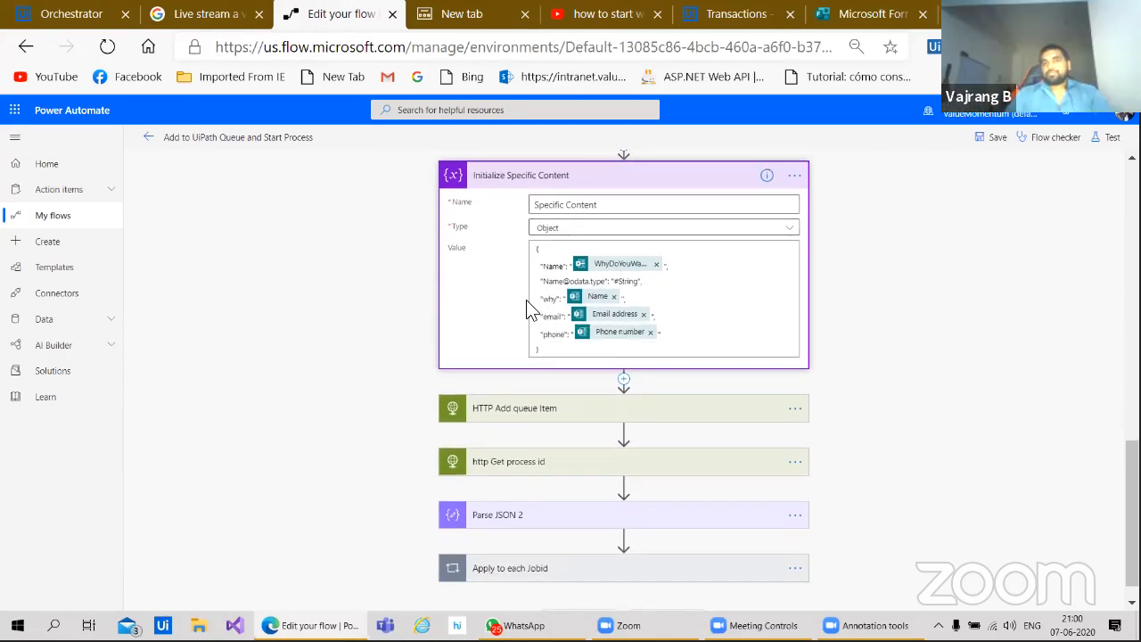
Step: Expand HTTP Add queue Item, which posts to AddQueueItem with Normal priority and Specific Content
left_click(518, 410)
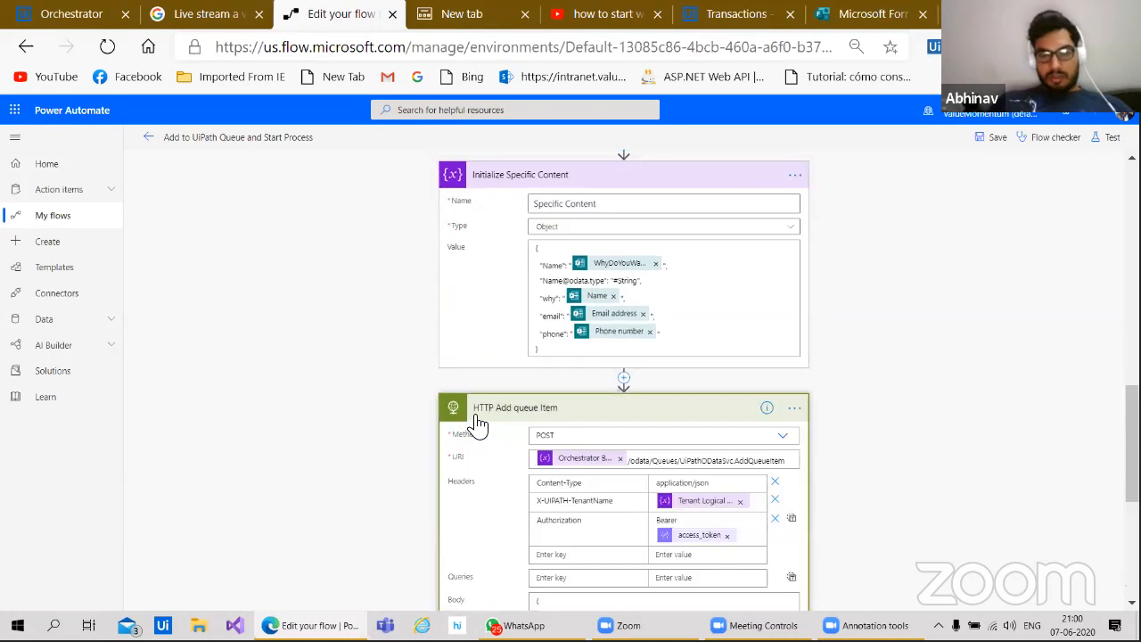
scroll(364, 458, "down", 2)
scroll(424, 339, "up", 10)
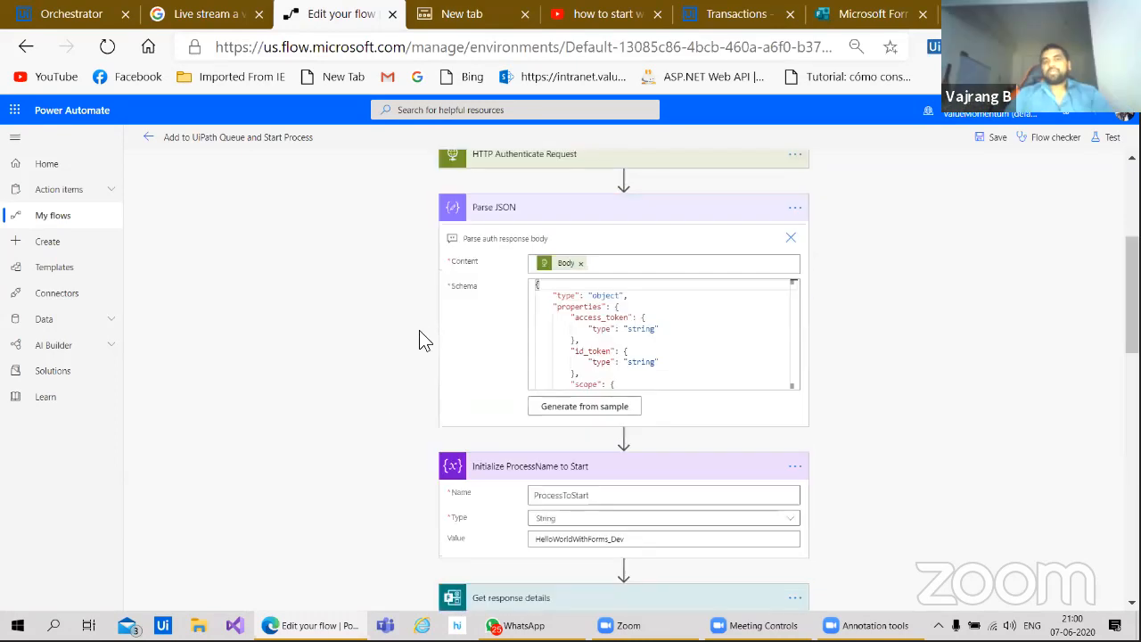
scroll(424, 340, "up", 3)
scroll(360, 359, "down", 10)
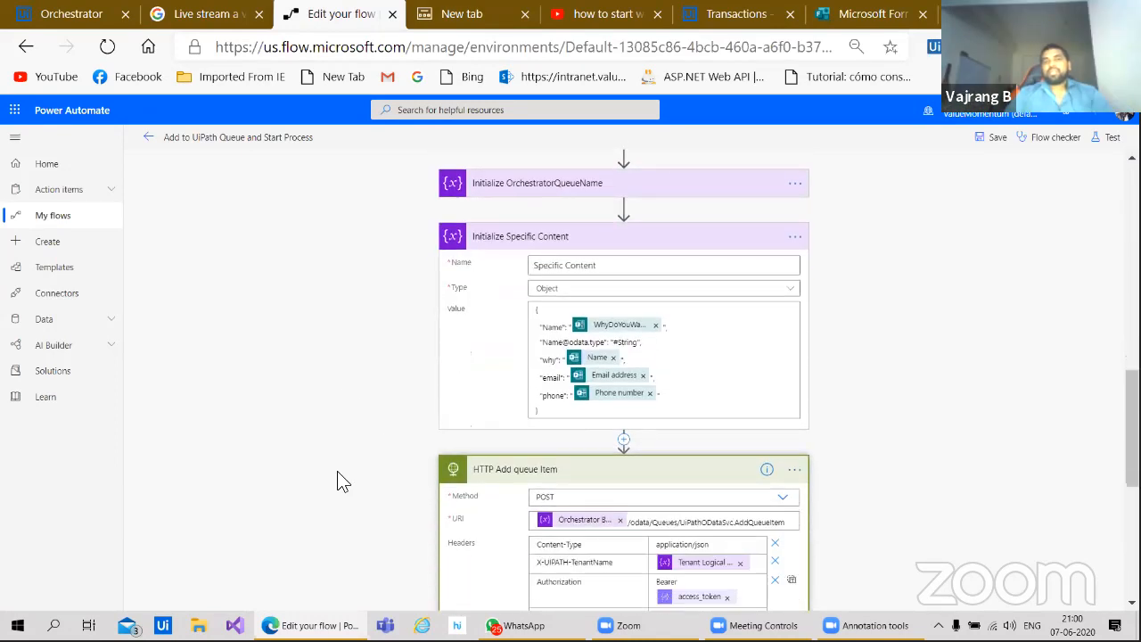
scroll(337, 471, "down", 3)
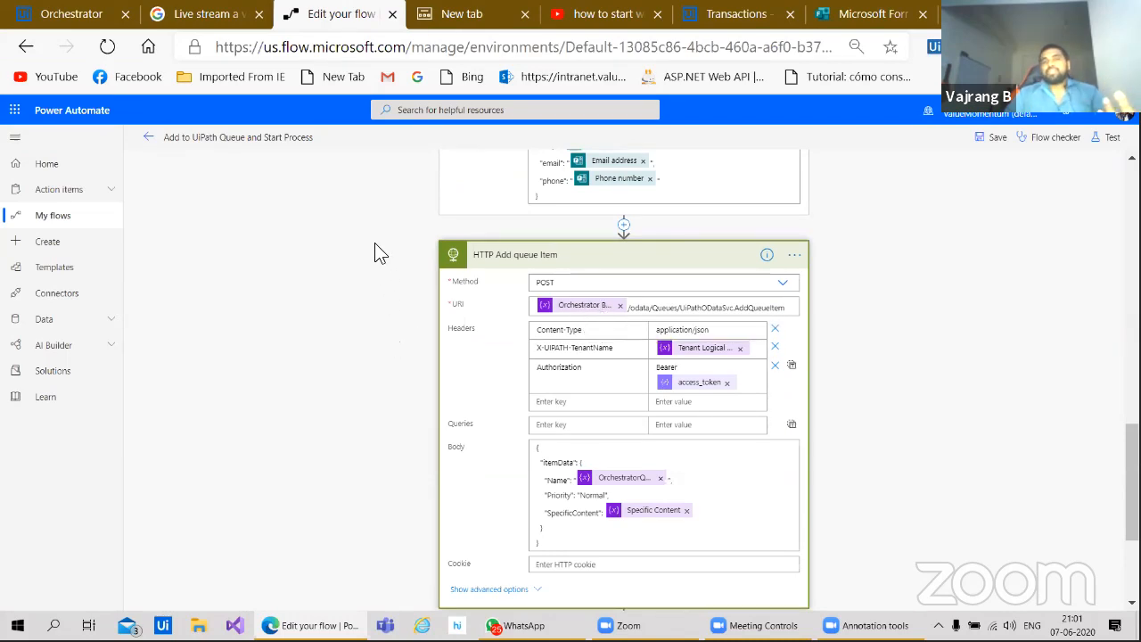
scroll(346, 440, "up", 10)
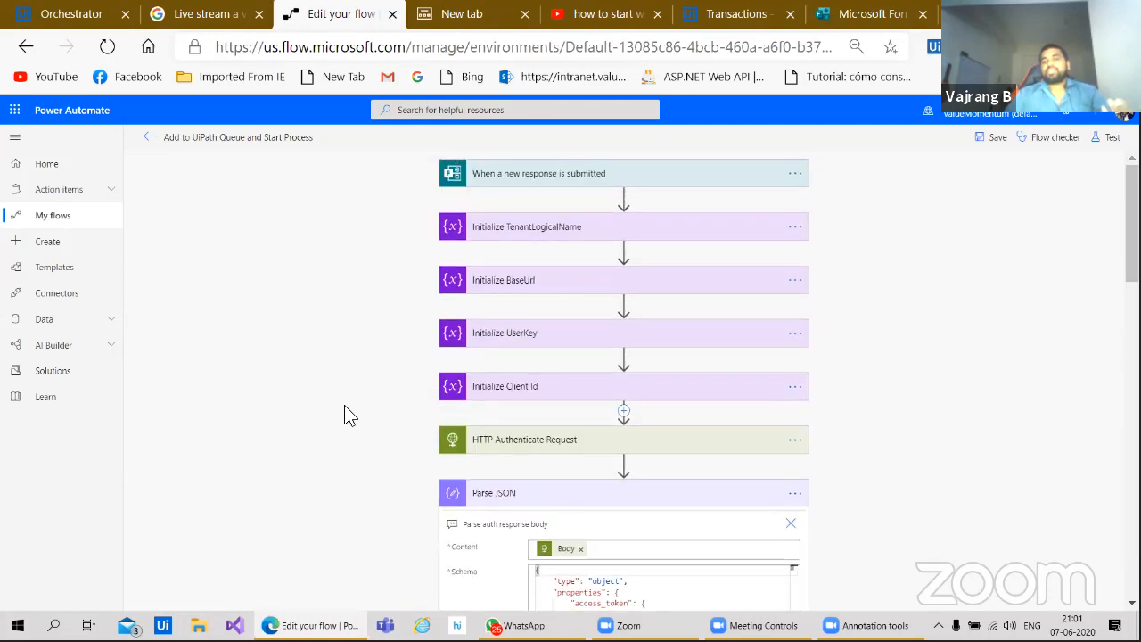
scroll(348, 393, "down", 1)
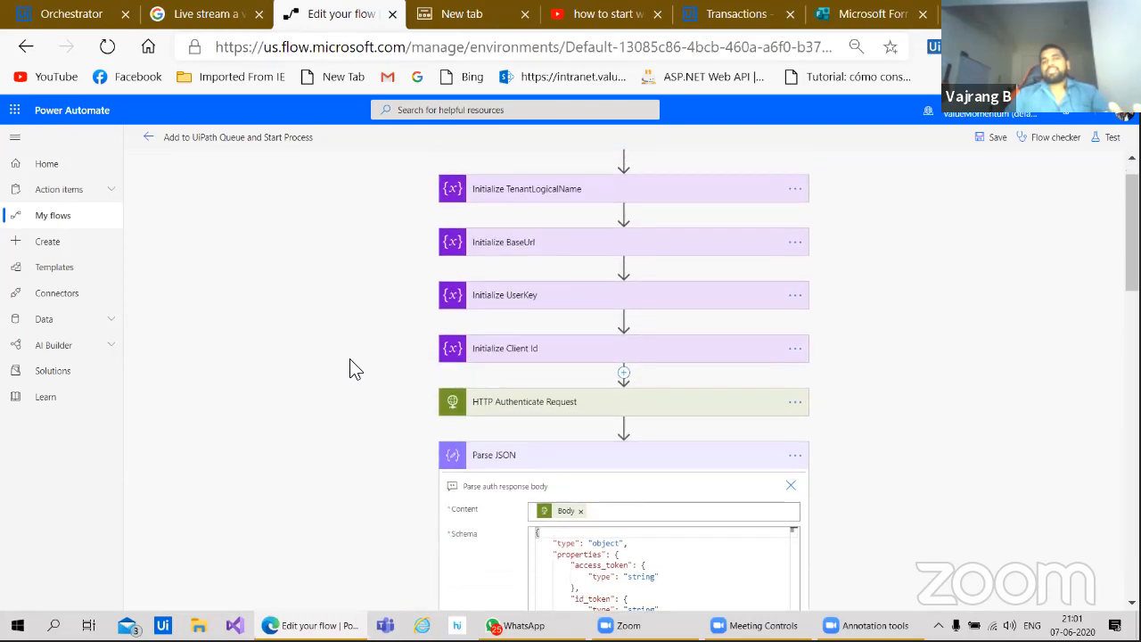
left_click(486, 259)
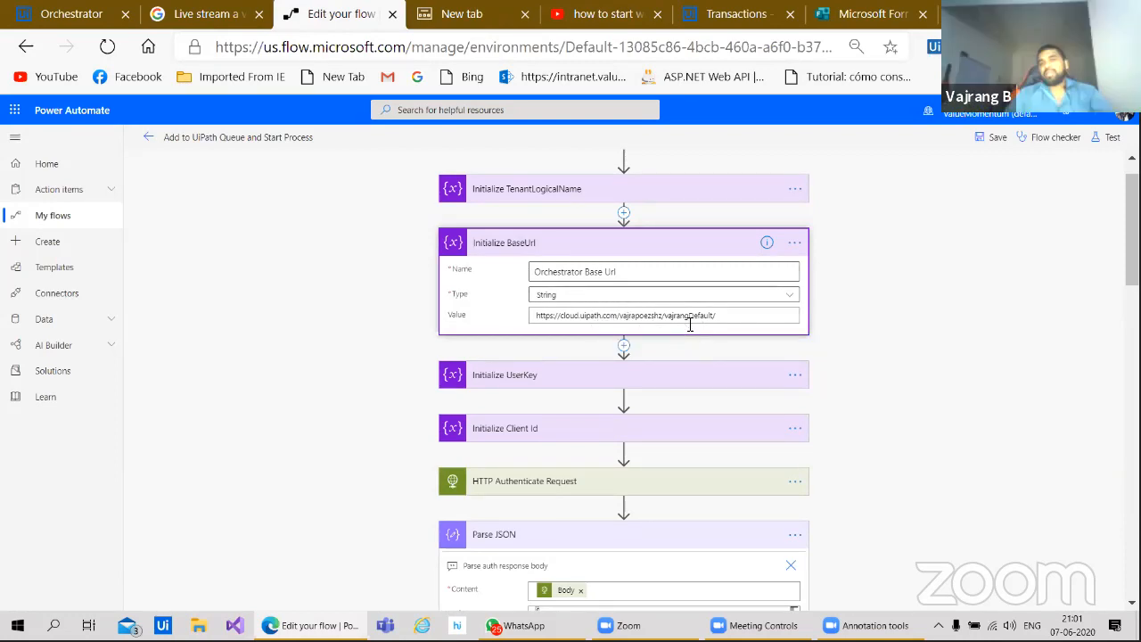
left_click(522, 255)
scroll(326, 465, "down", 13)
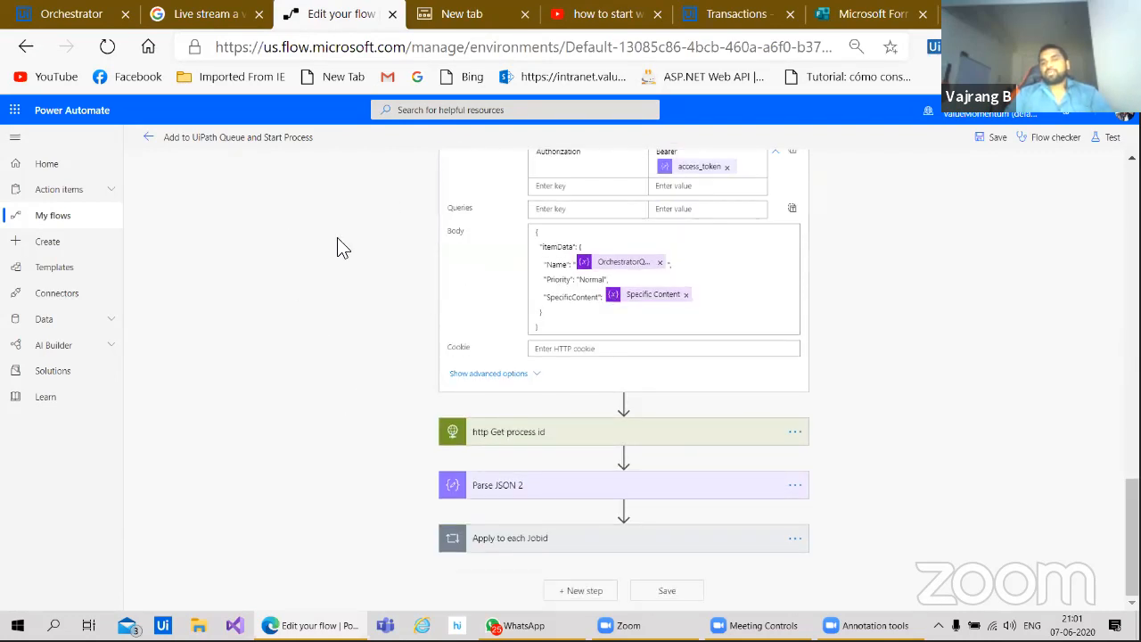
scroll(348, 339, "up", 2)
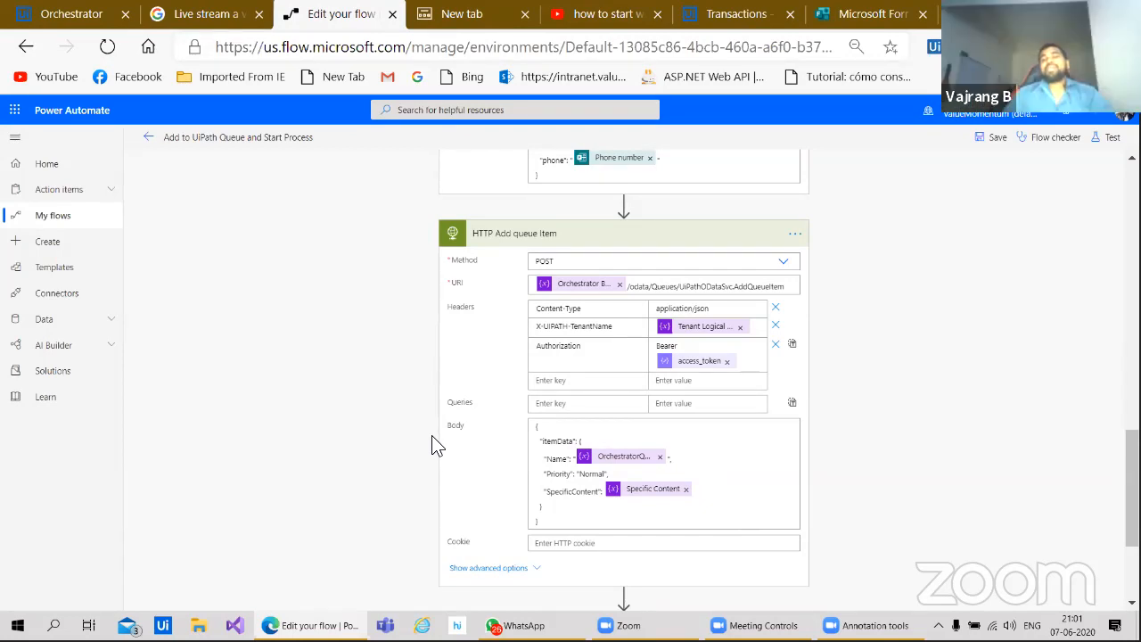
scroll(407, 406, "up", 15)
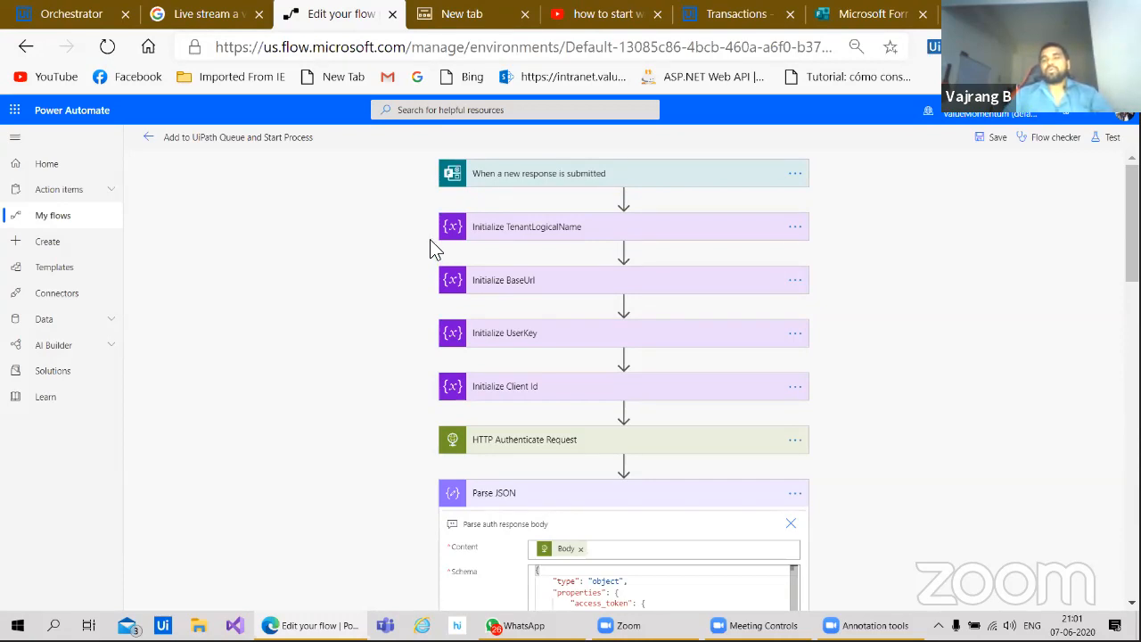
Step: Scroll through the expanded HTTP Add queue Item settings
scroll(372, 203, "down", 2)
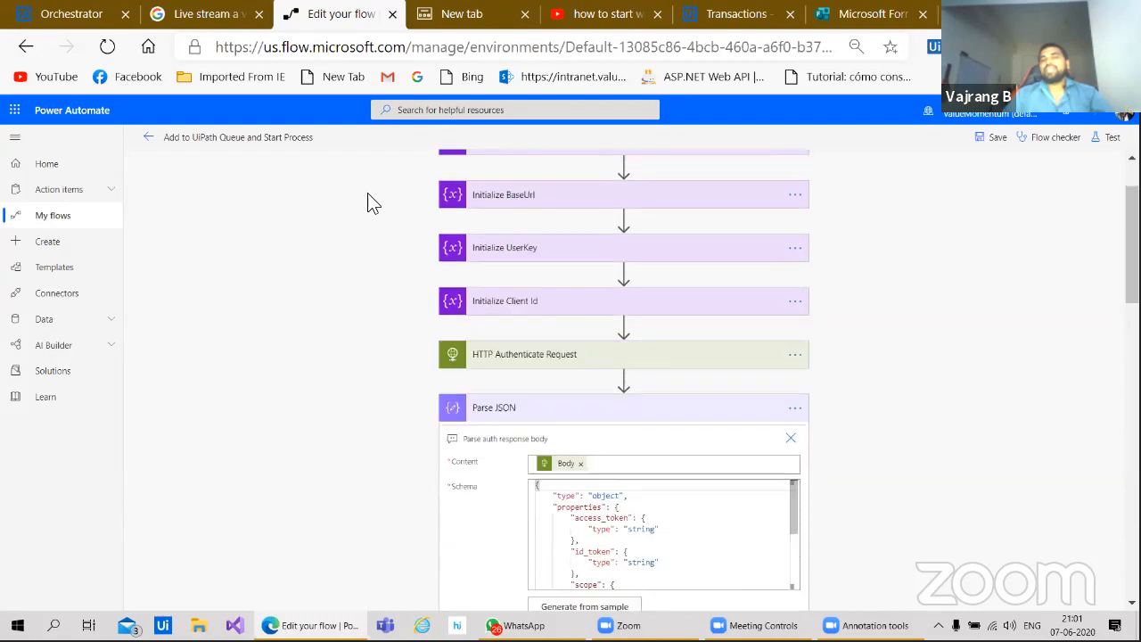
scroll(372, 203, "down", 1)
scroll(342, 406, "down", 15)
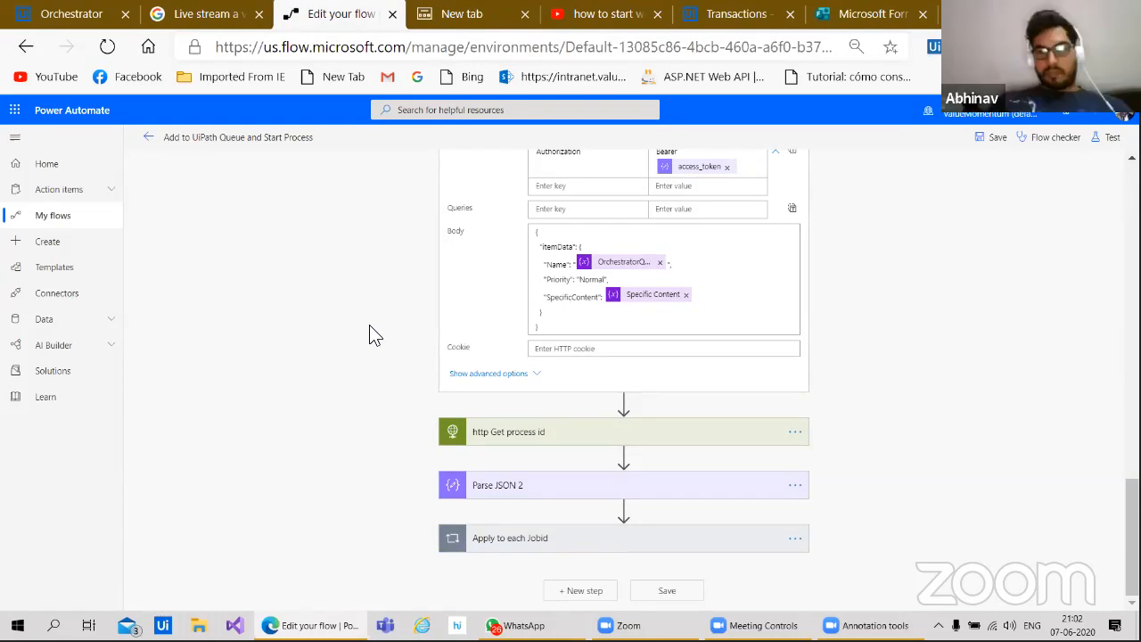
scroll(362, 312, "up", 2)
scroll(390, 311, "down", 2)
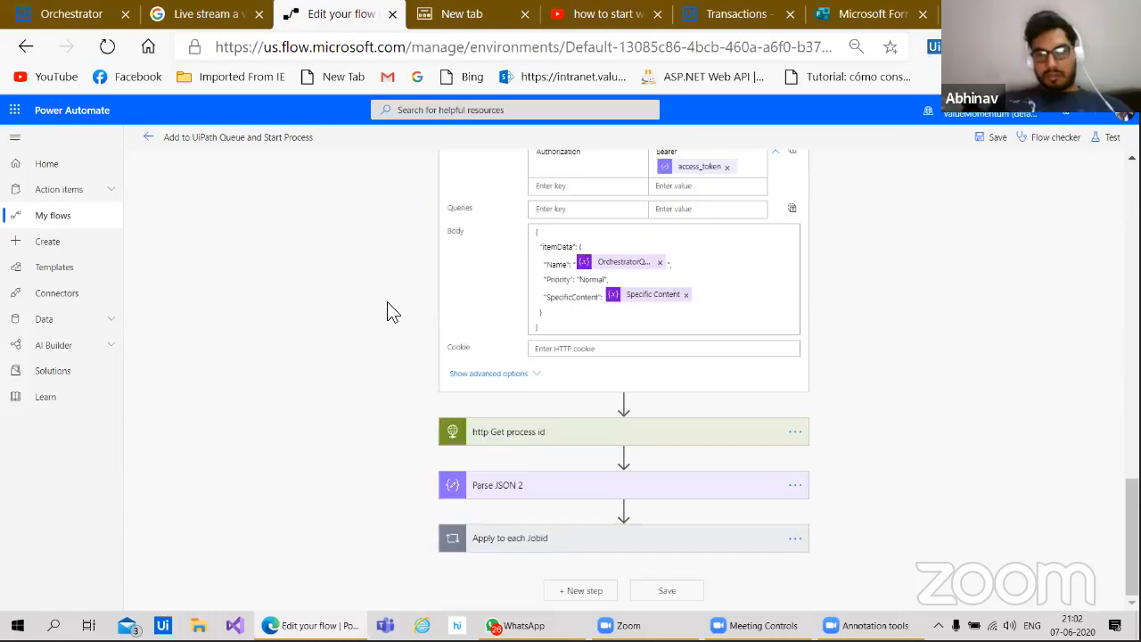
scroll(370, 321, "up", 2)
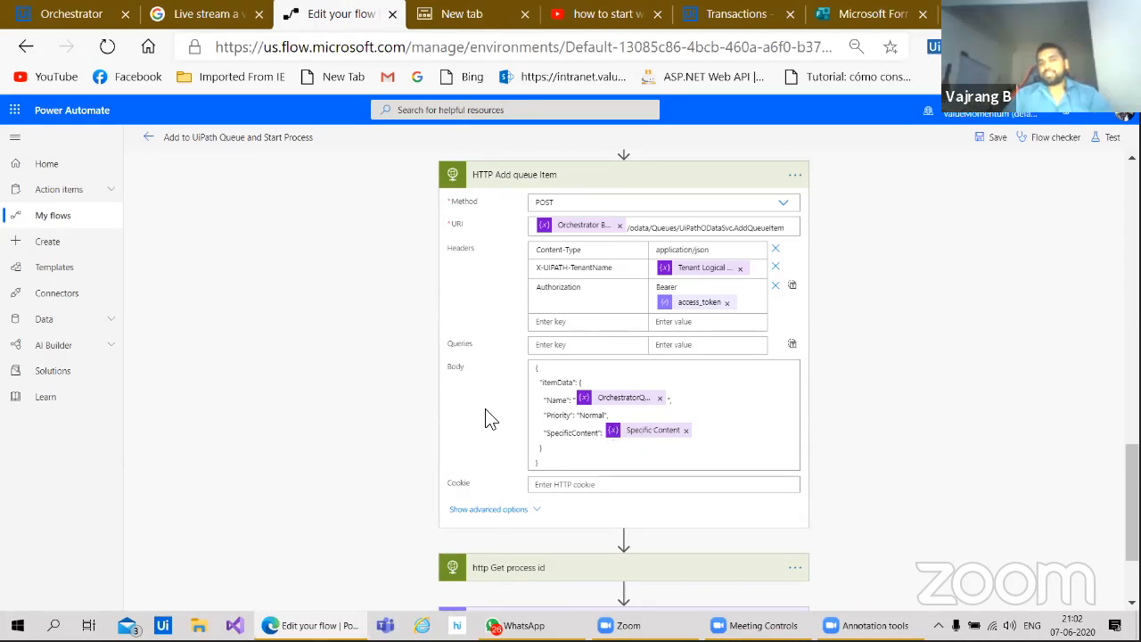
scroll(376, 283, "up", 2)
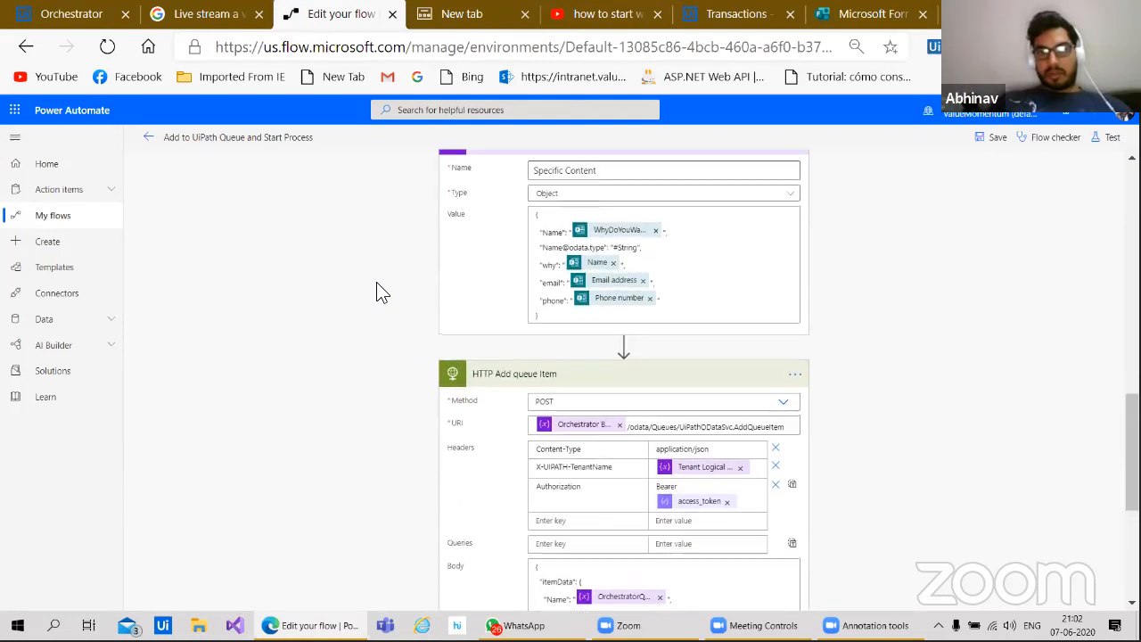
scroll(376, 284, "down", 1)
scroll(376, 284, "up", 2)
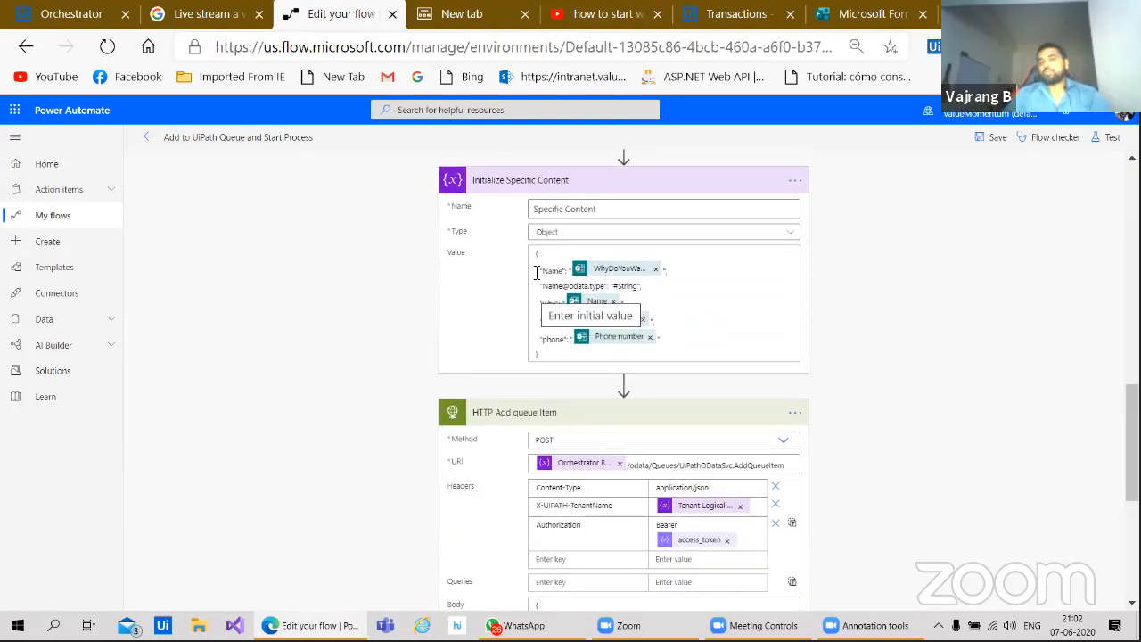
scroll(360, 504, "down", 3)
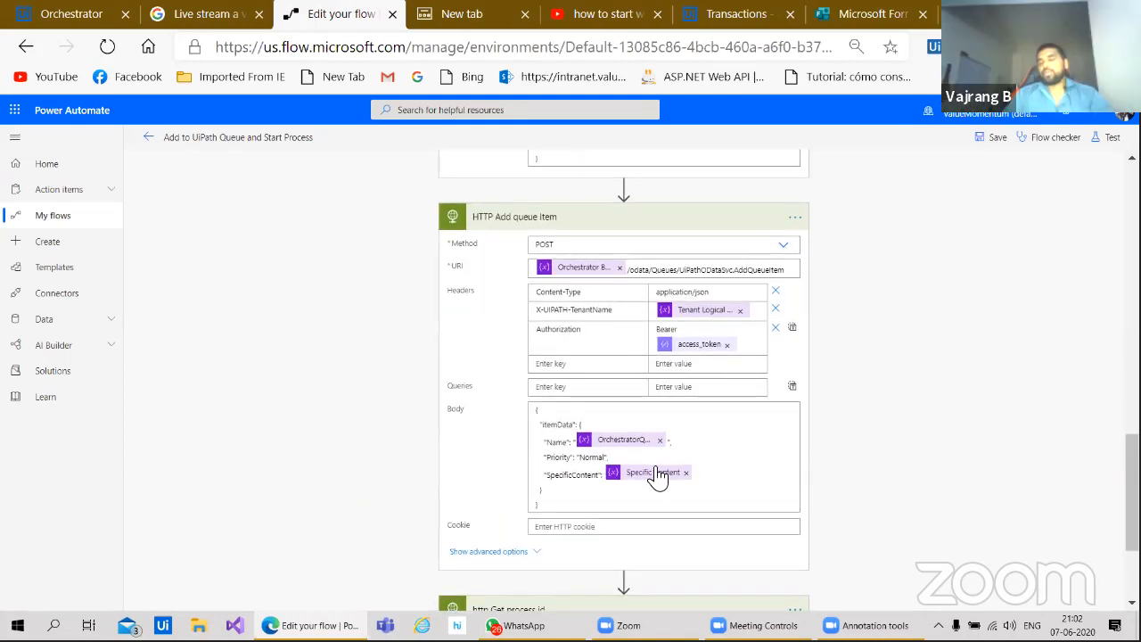
Step: Expand http Get process id, querying Releases by ProcessToStart, then show Orchestrator's Processes list
left_click(622, 227)
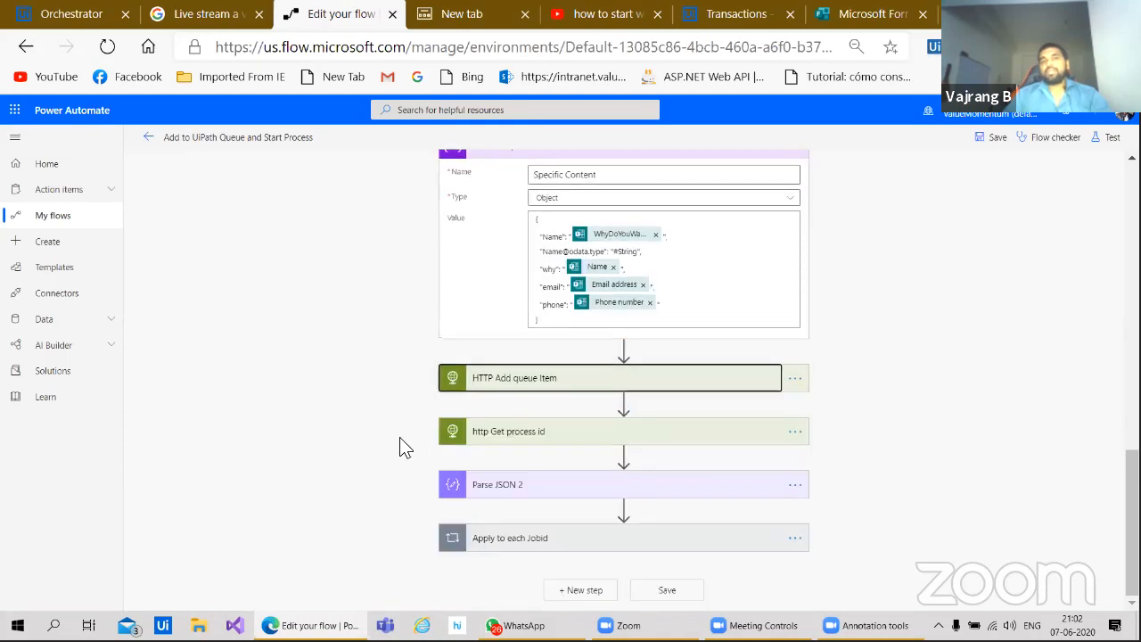
scroll(430, 325, "up", 1)
left_click(539, 499)
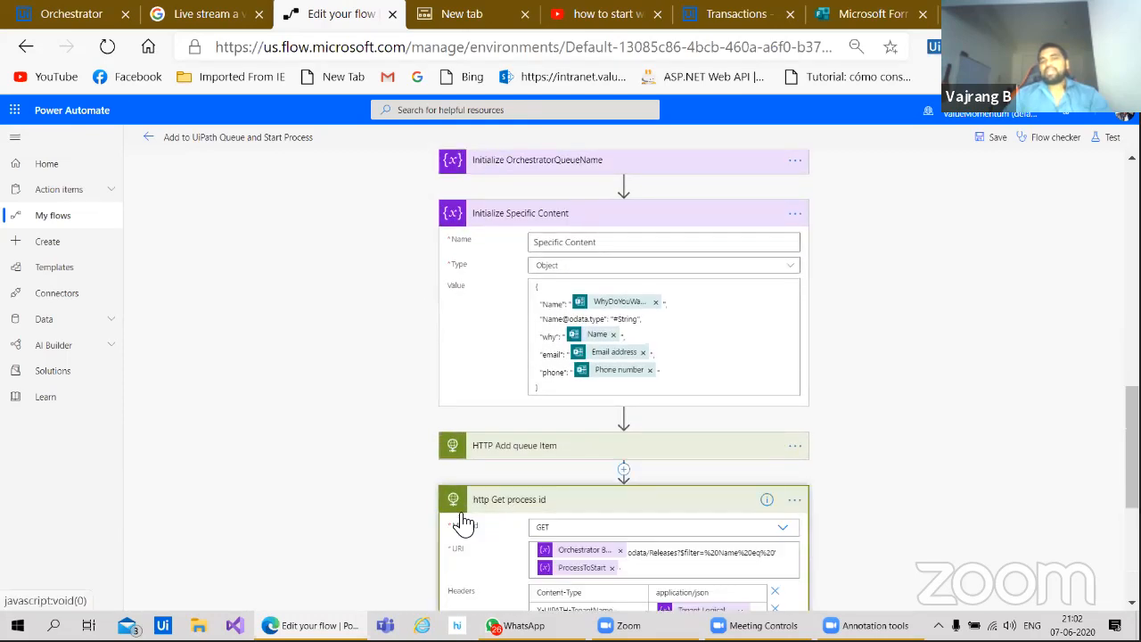
scroll(419, 356, "down", 3)
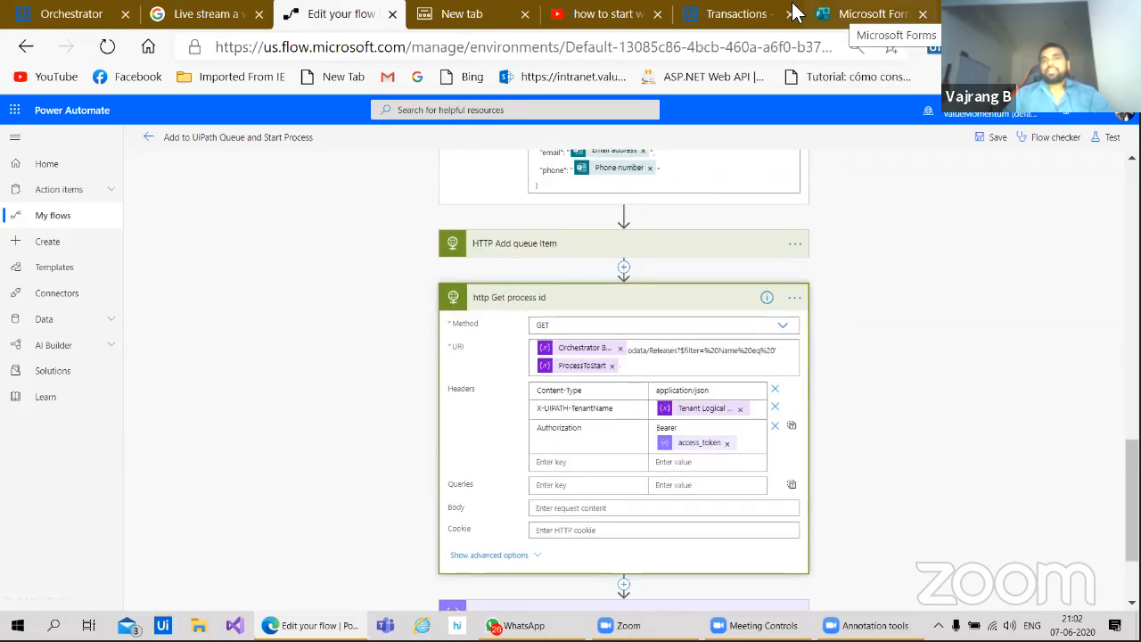
left_click(718, 20)
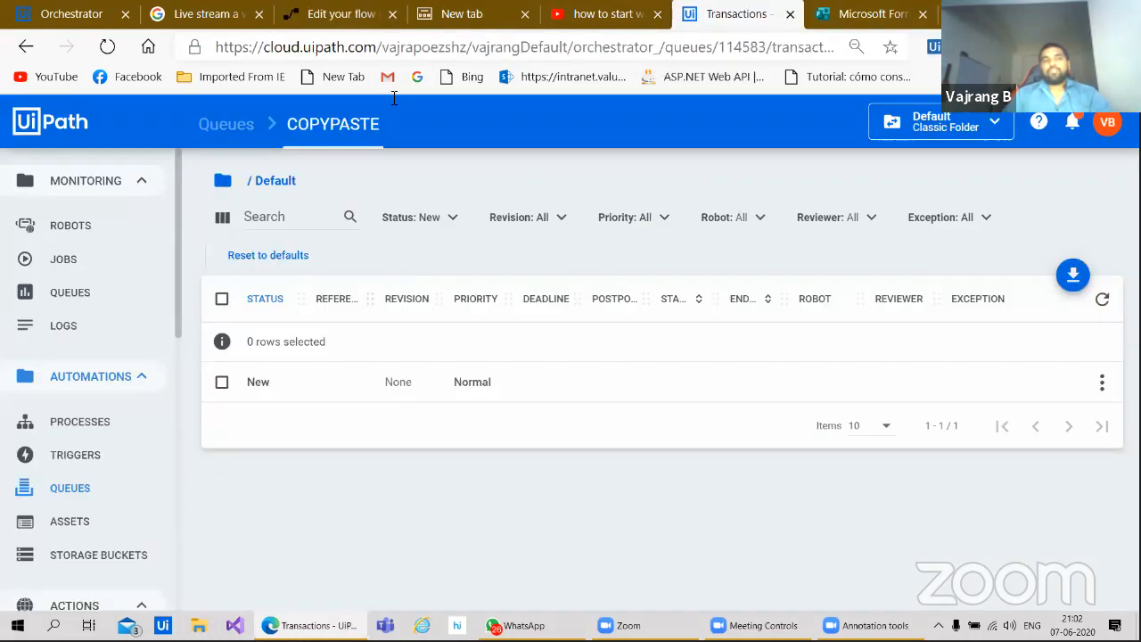
left_click(156, 424)
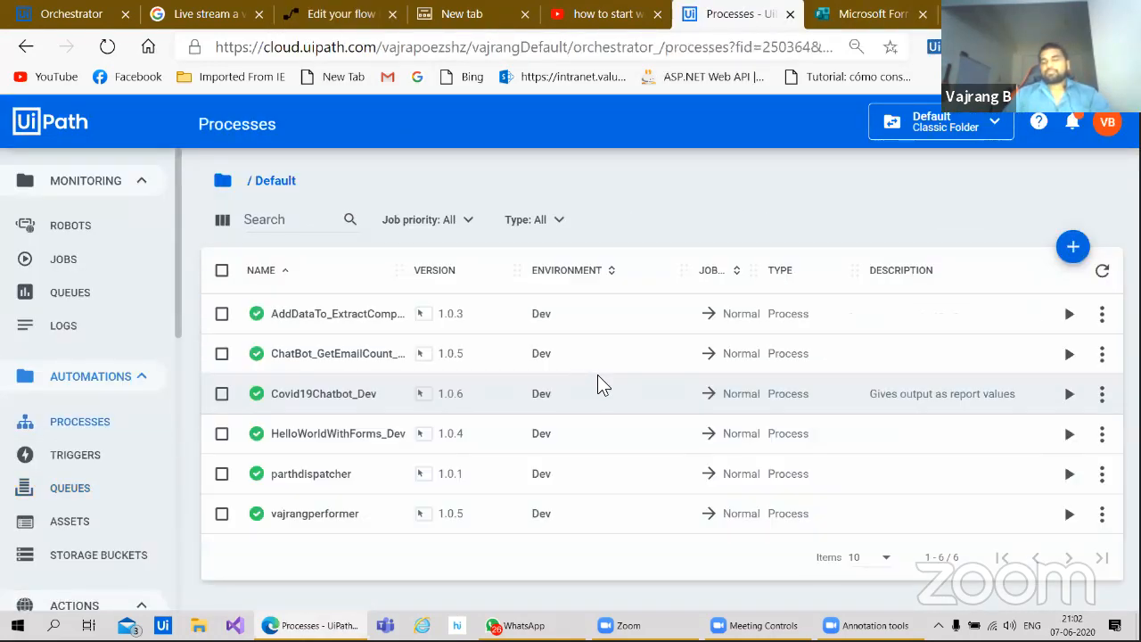
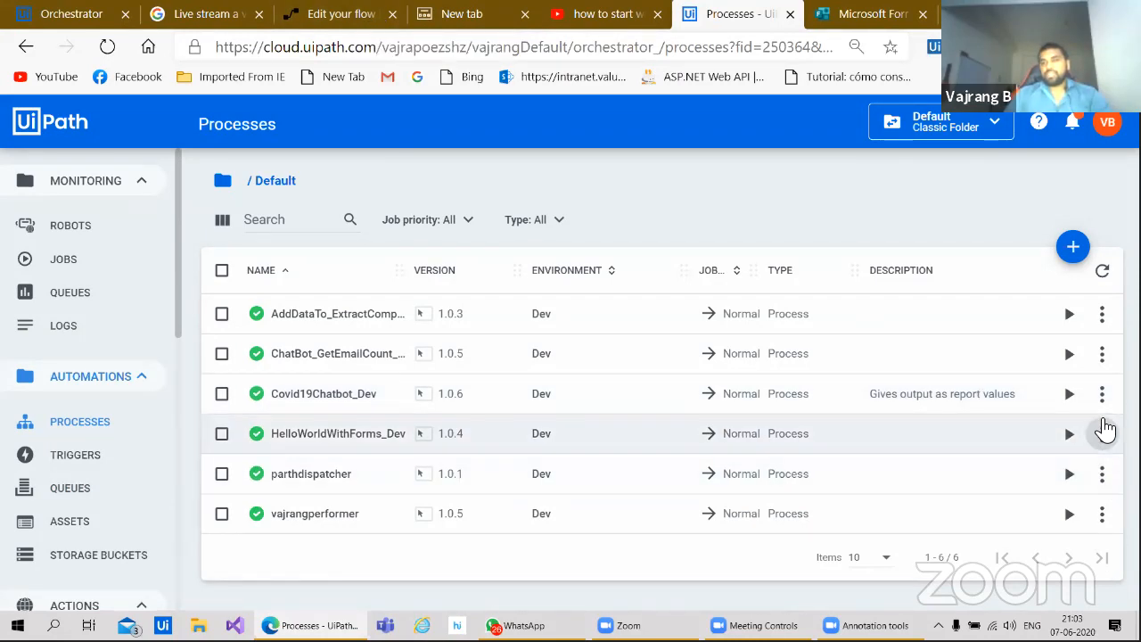
Step: Check HelloWorldWithForms_Dev's version details (1.0.4 current) in Orchestrator, then return to the flow editor
left_click(1101, 433)
left_click(1048, 234)
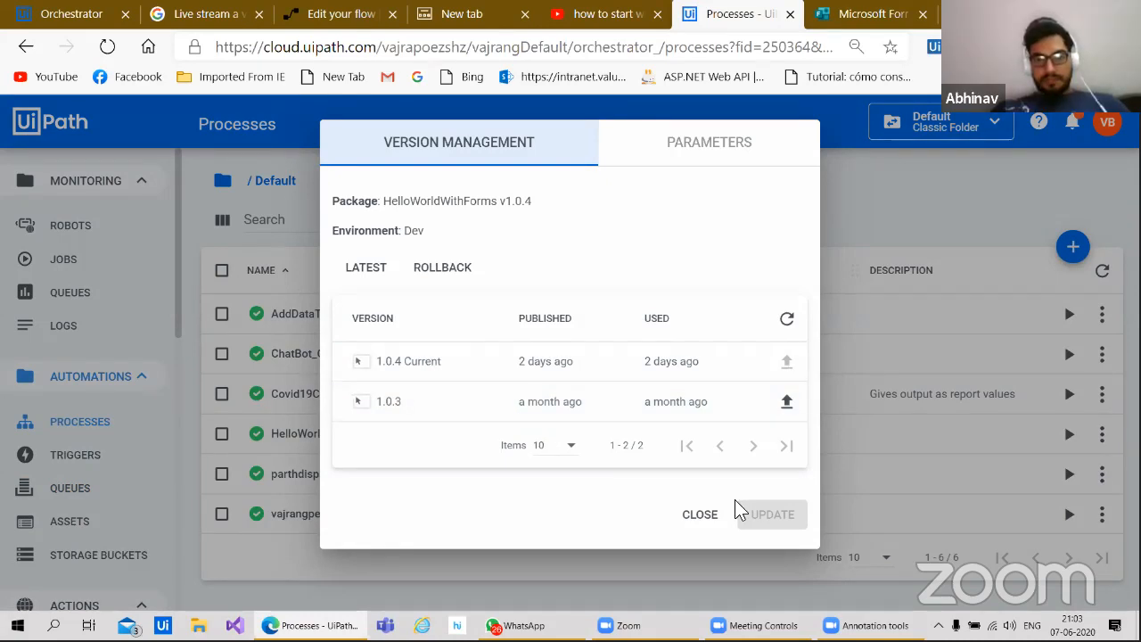
left_click(699, 514)
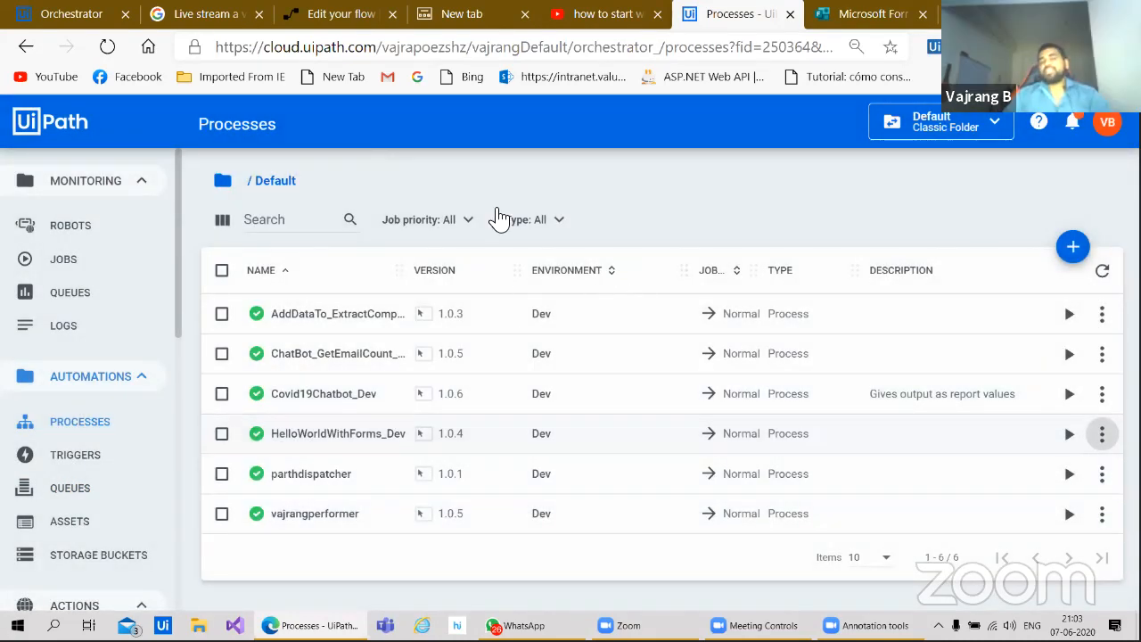
left_click(340, 38)
left_click(340, 19)
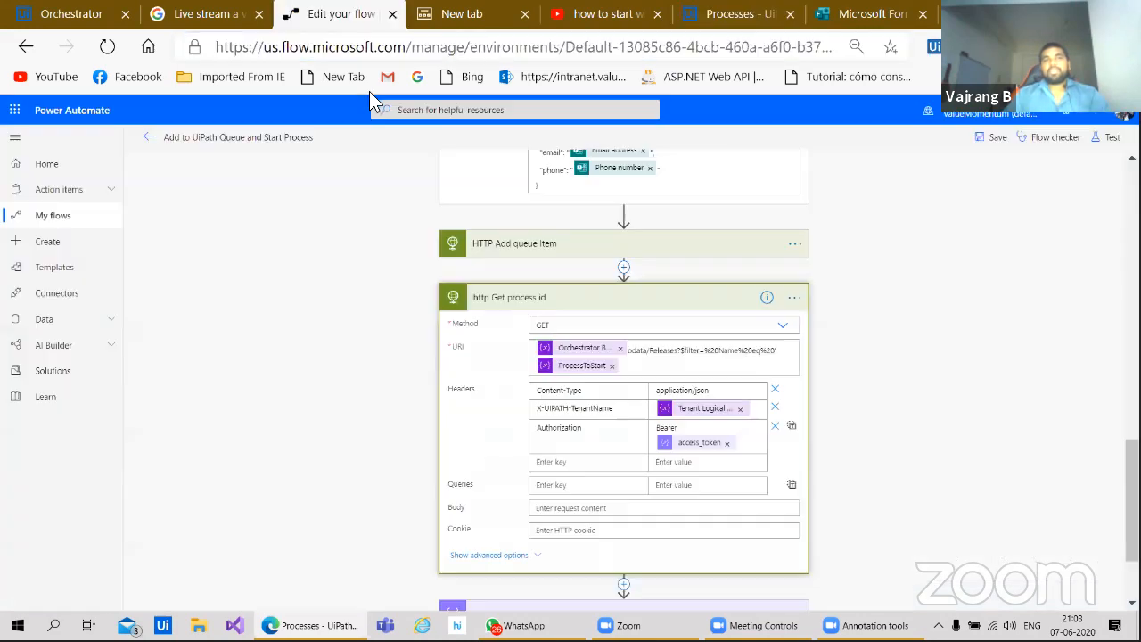
Step: Inspect the HTTP Add queue Item step by expanding and collapsing it
scroll(379, 443, "down", 3)
scroll(392, 235, "up", 4)
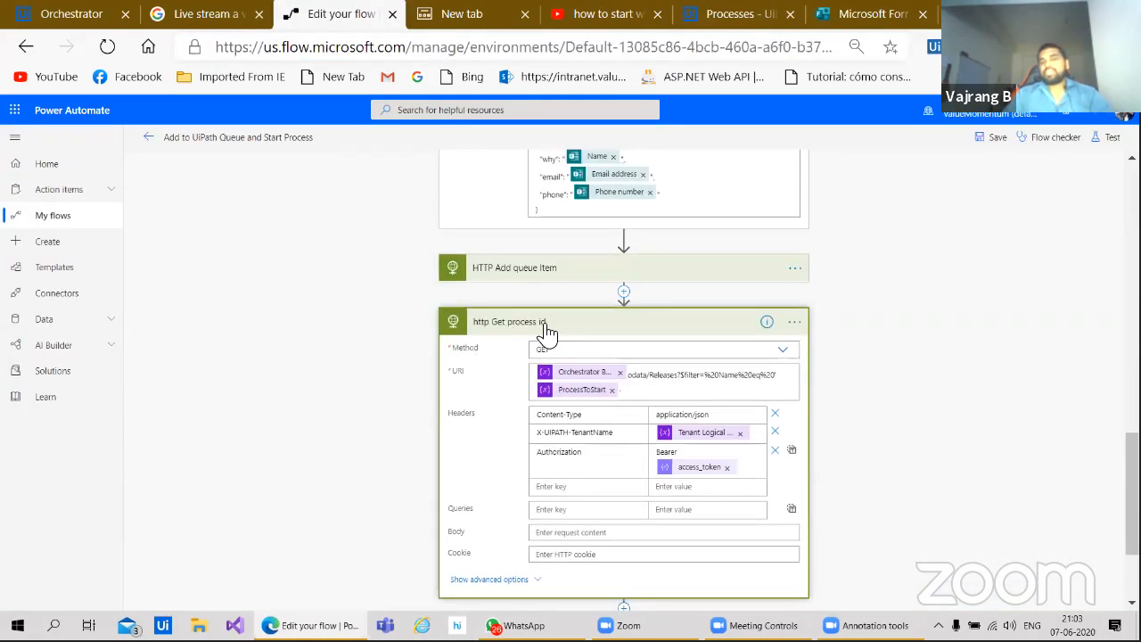
left_click(547, 268)
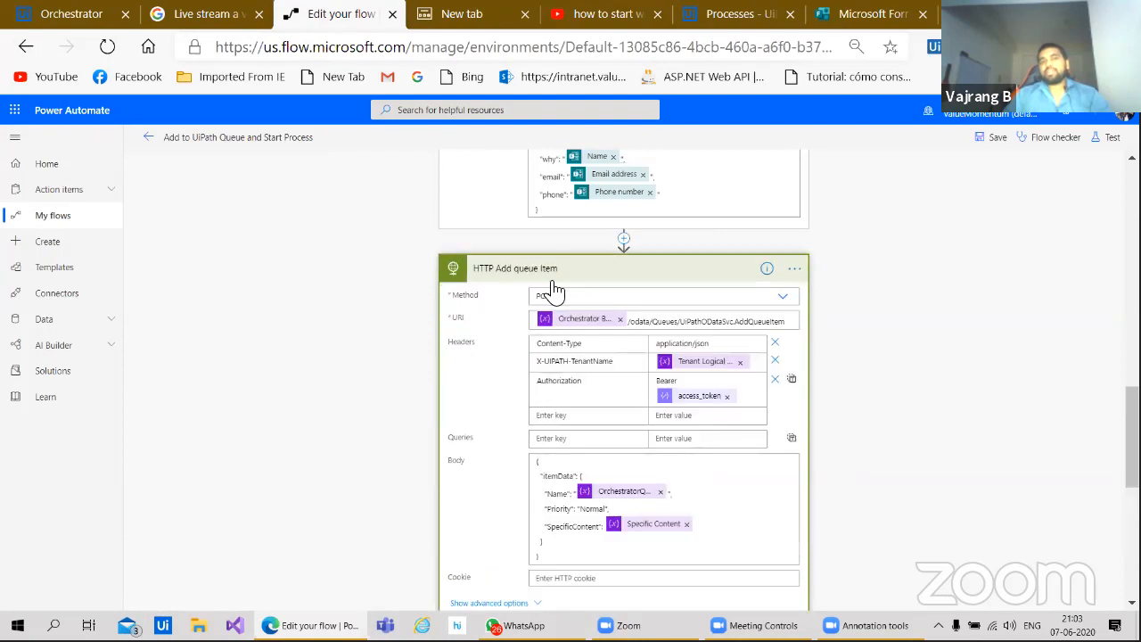
left_click(570, 272)
scroll(408, 276, "up", 2)
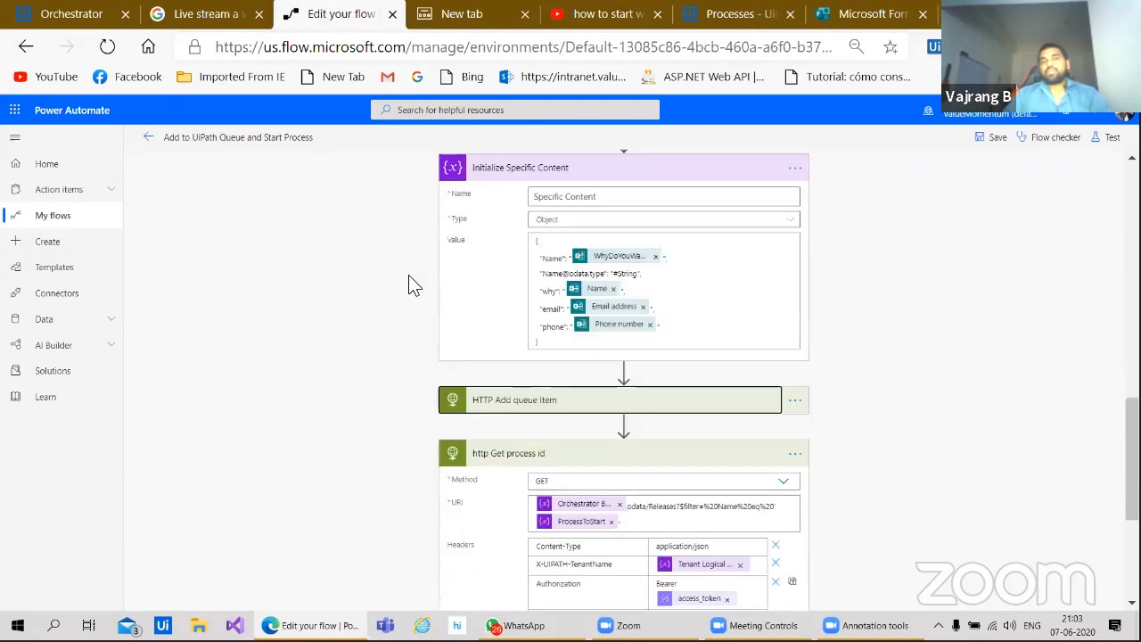
scroll(409, 275, "up", 1)
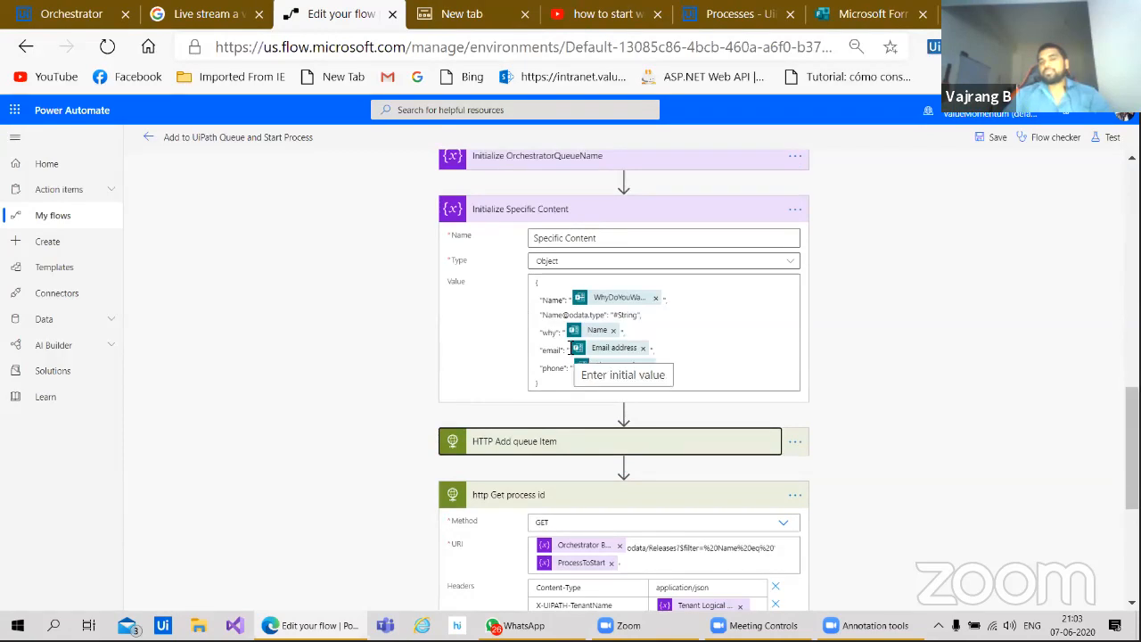
Step: List Dynamic content from the WhyDoYouWantToJoin value, showing Responders' Email and Submission time
left_click(606, 299)
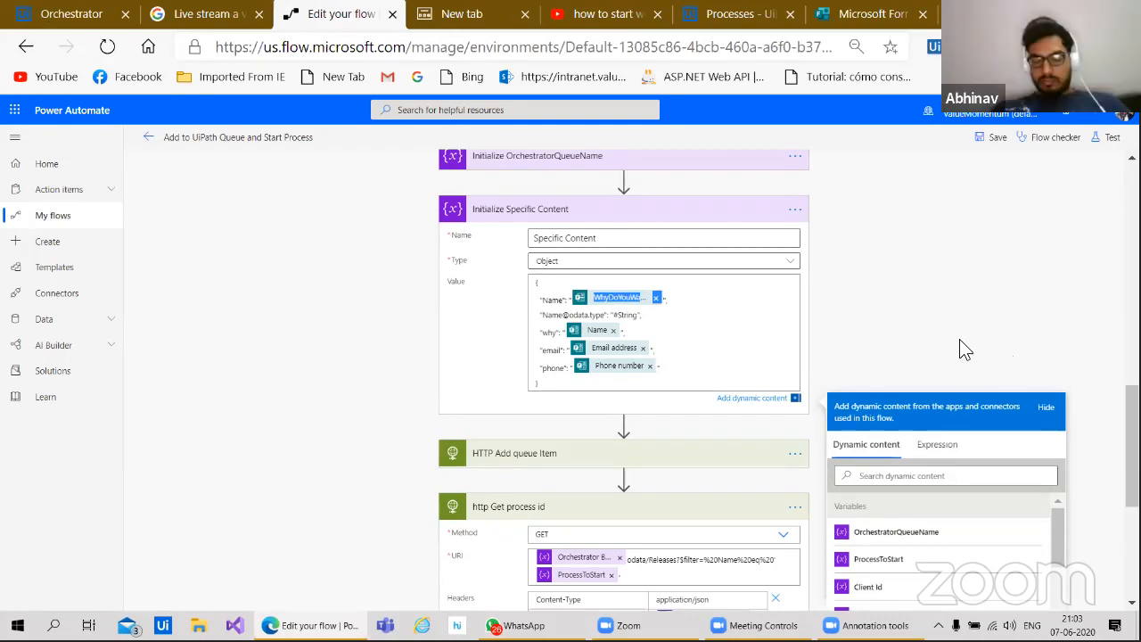
scroll(970, 158, "down", 4)
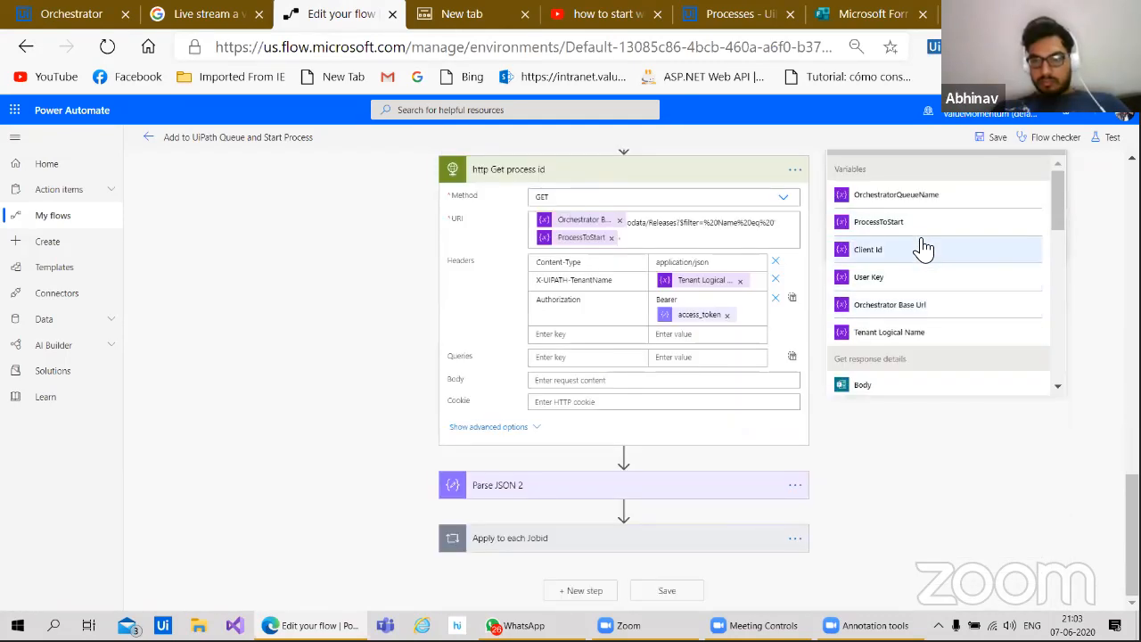
scroll(1061, 200, "down", 3)
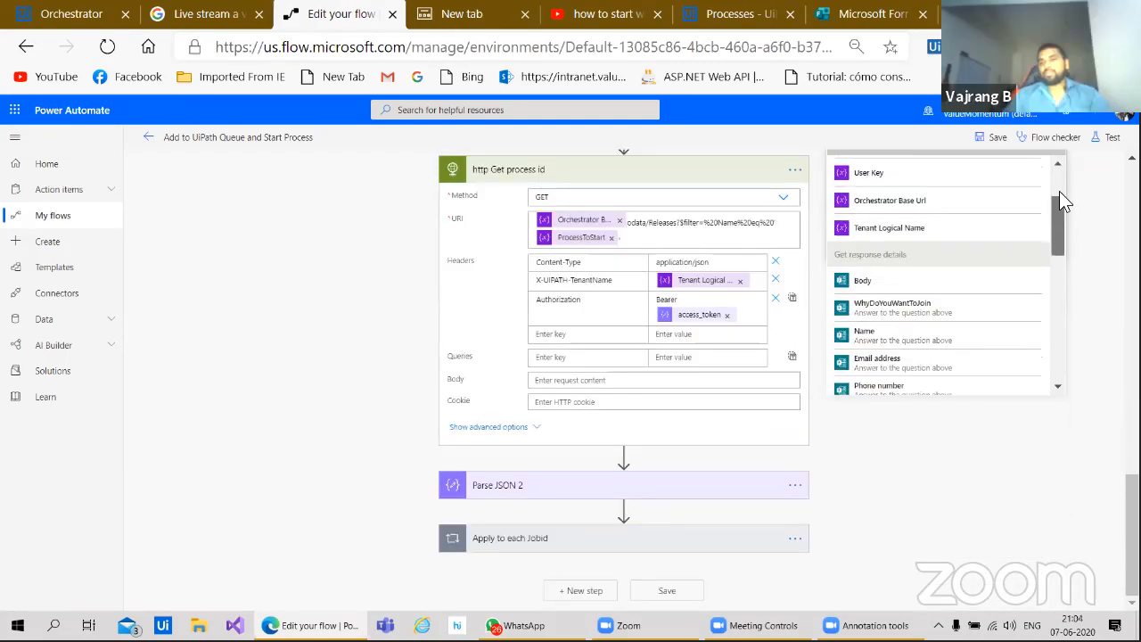
scroll(1059, 194, "down", 2)
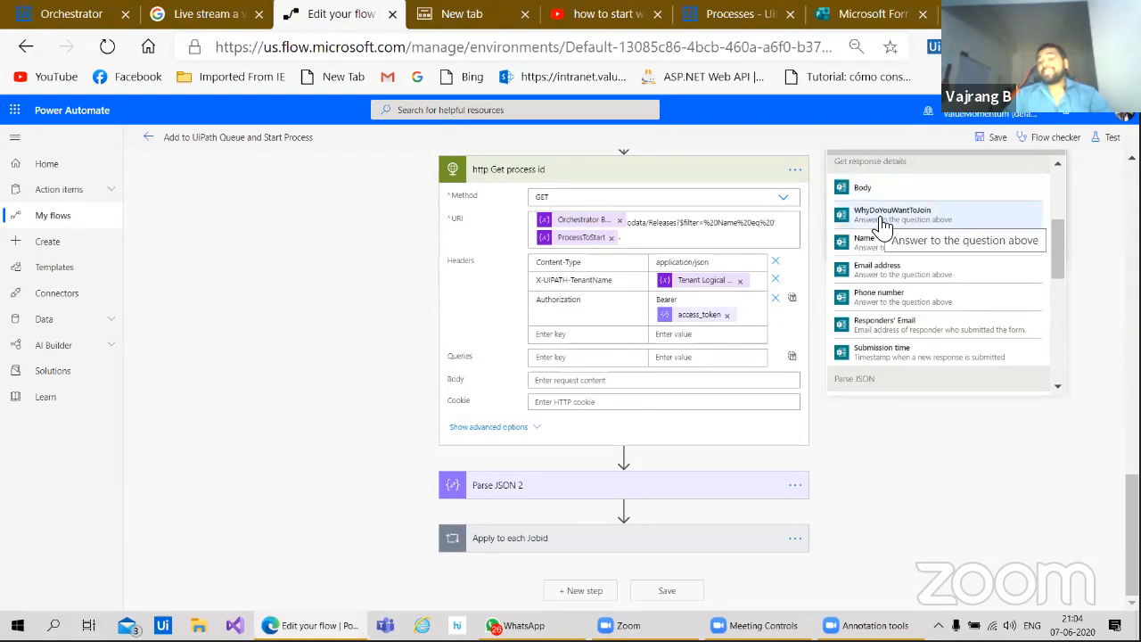
Step: Compare against the form's questions in Microsoft Forms, then return to the flow
left_click(869, 13)
scroll(658, 472, "up", 3)
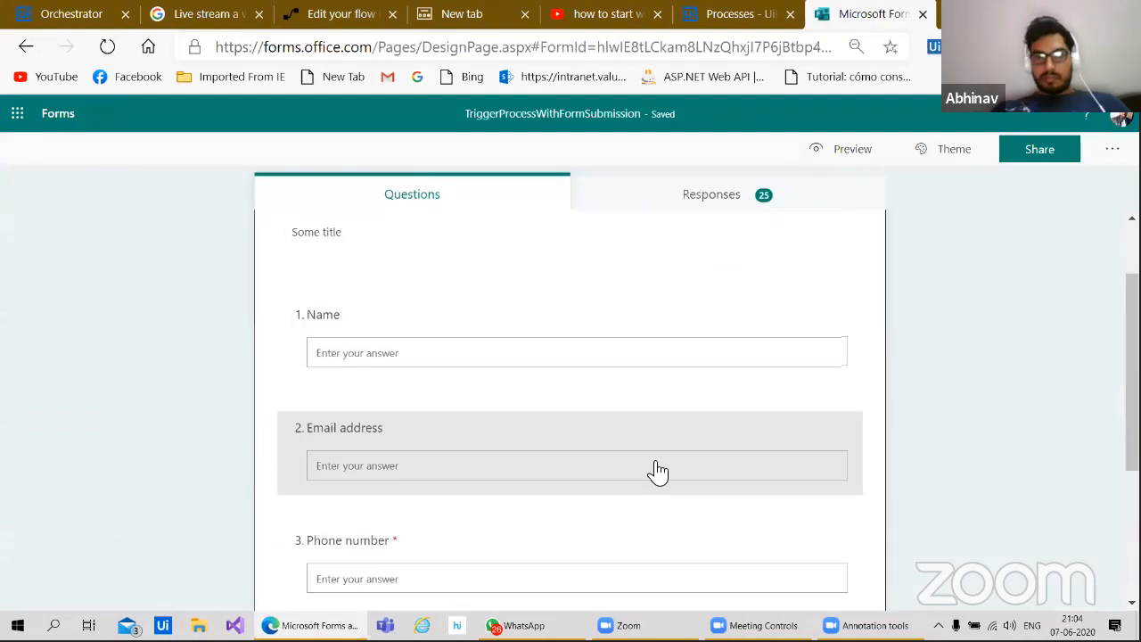
scroll(655, 419, "down", 3)
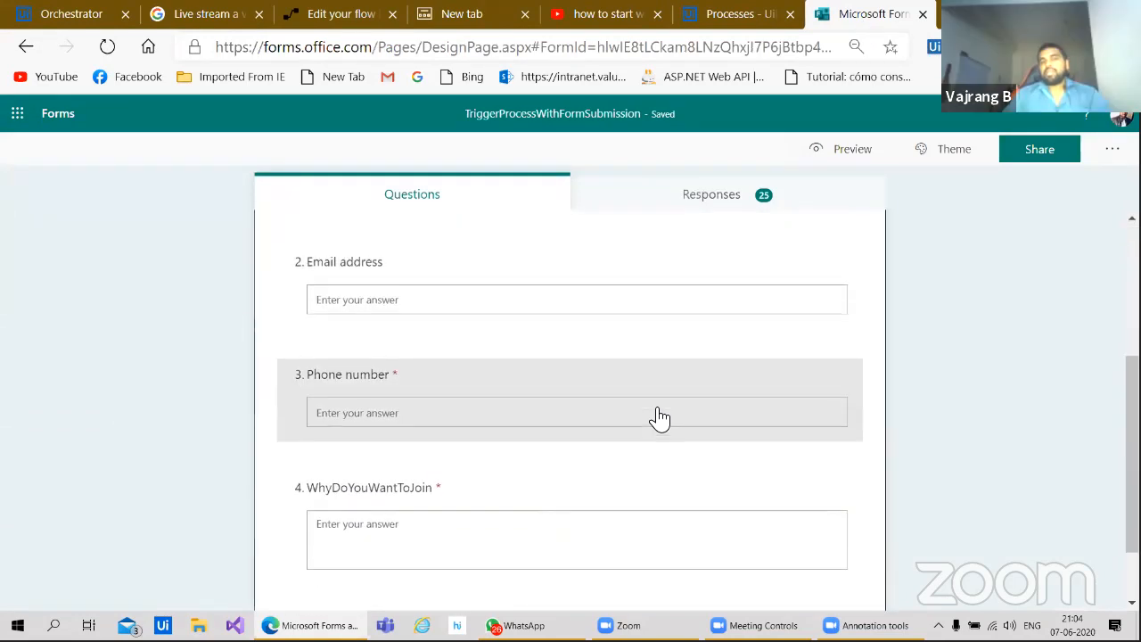
scroll(659, 417, "down", 1)
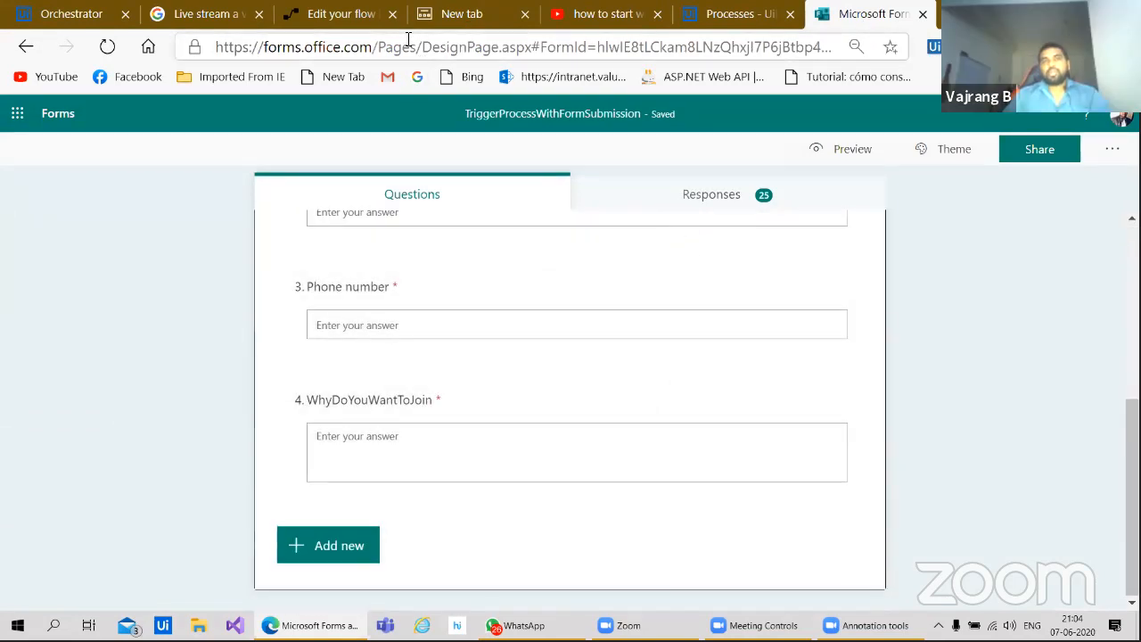
left_click(348, 16)
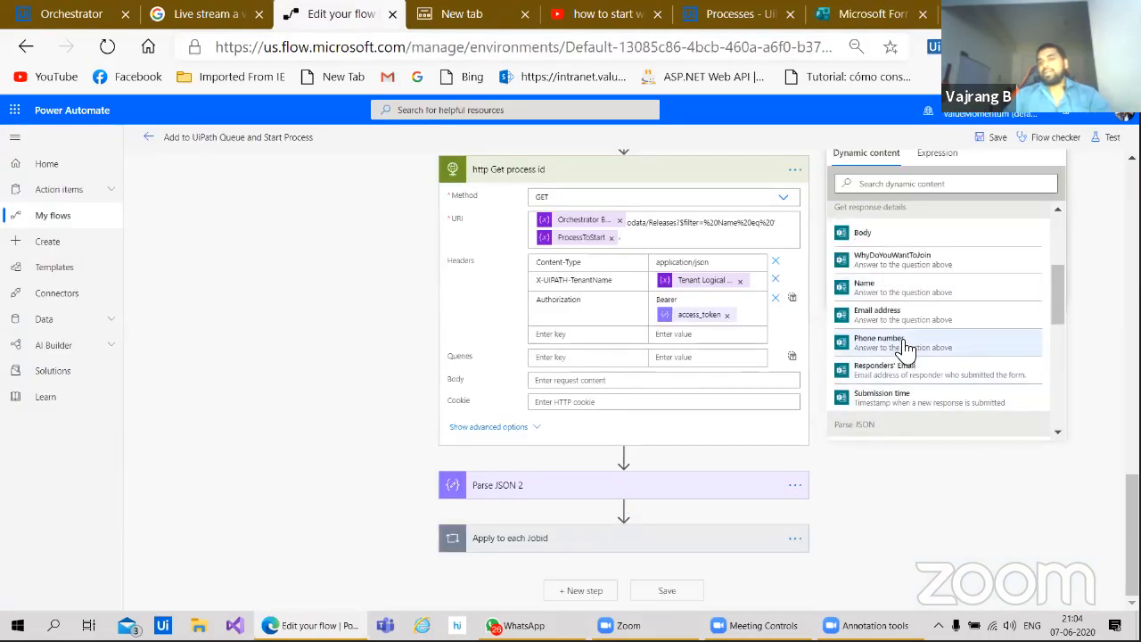
Step: Place the cursor right after the Phone number token in Initialize Specific Content's value
scroll(902, 346, "down", 1)
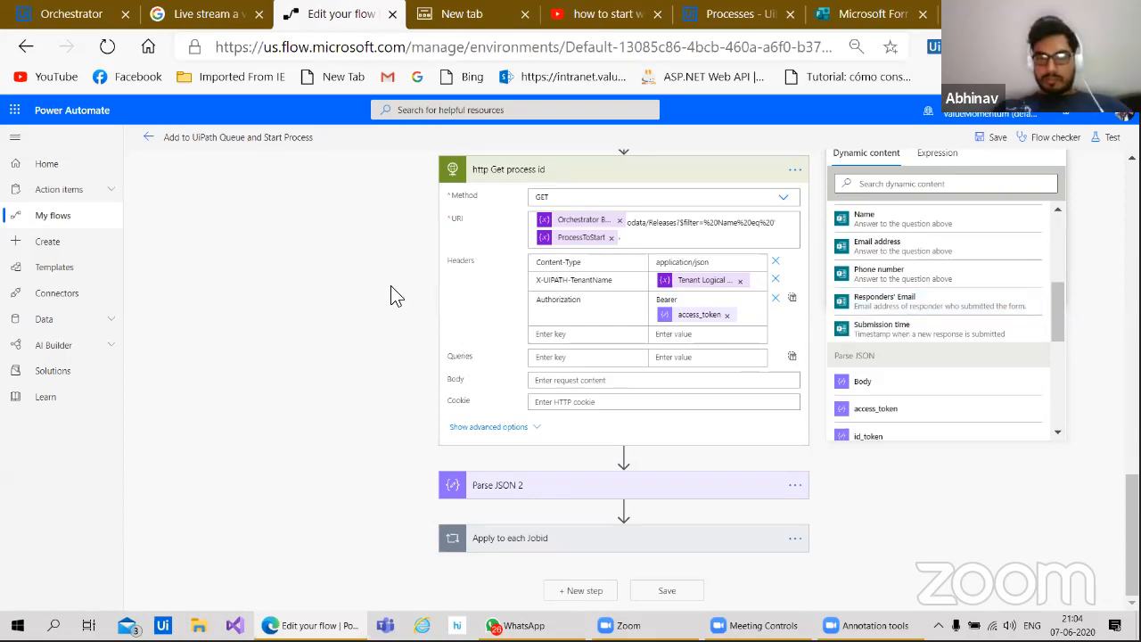
scroll(390, 285, "up", 3)
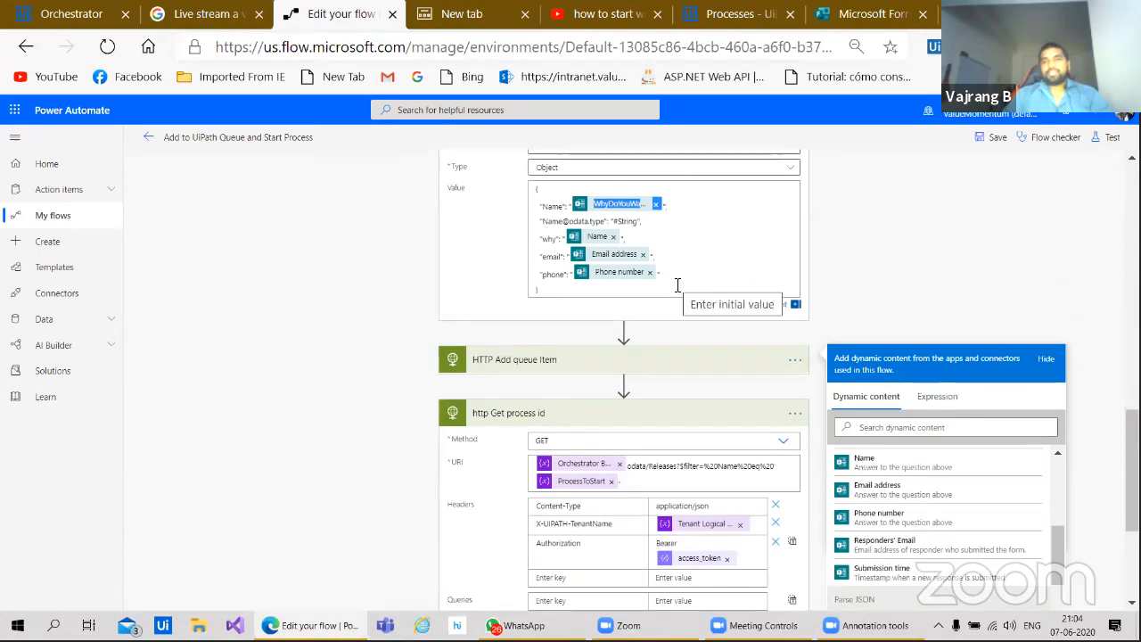
left_click(678, 273)
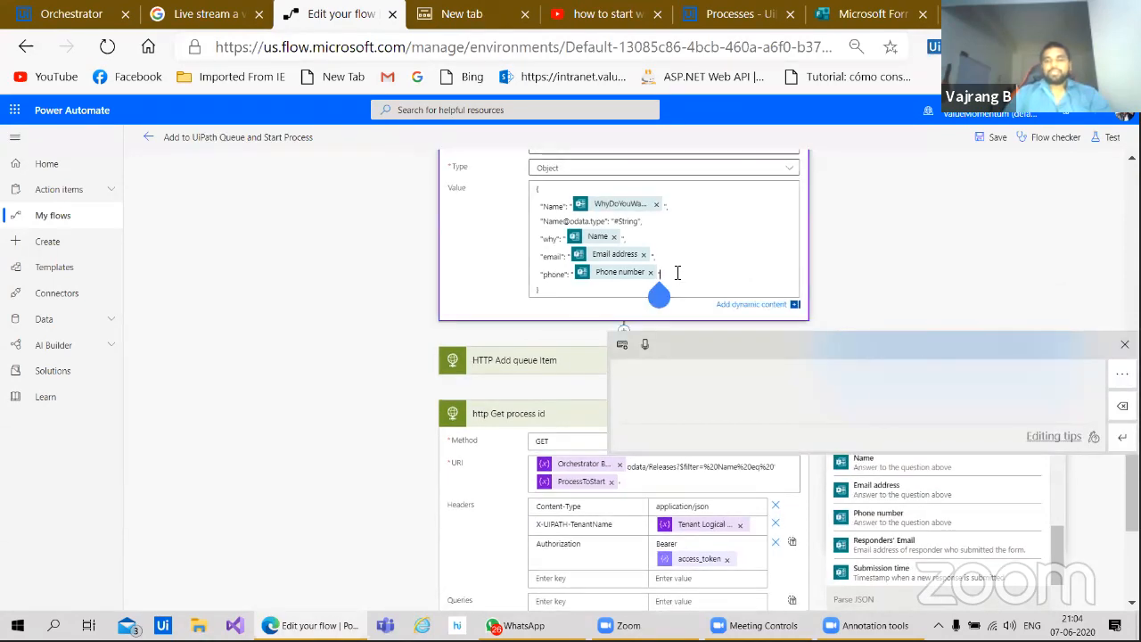
Step: Add a "respEmail" entry mapped to Responders' Email after the phone entry in Specific Content
type(",")
key("Return")
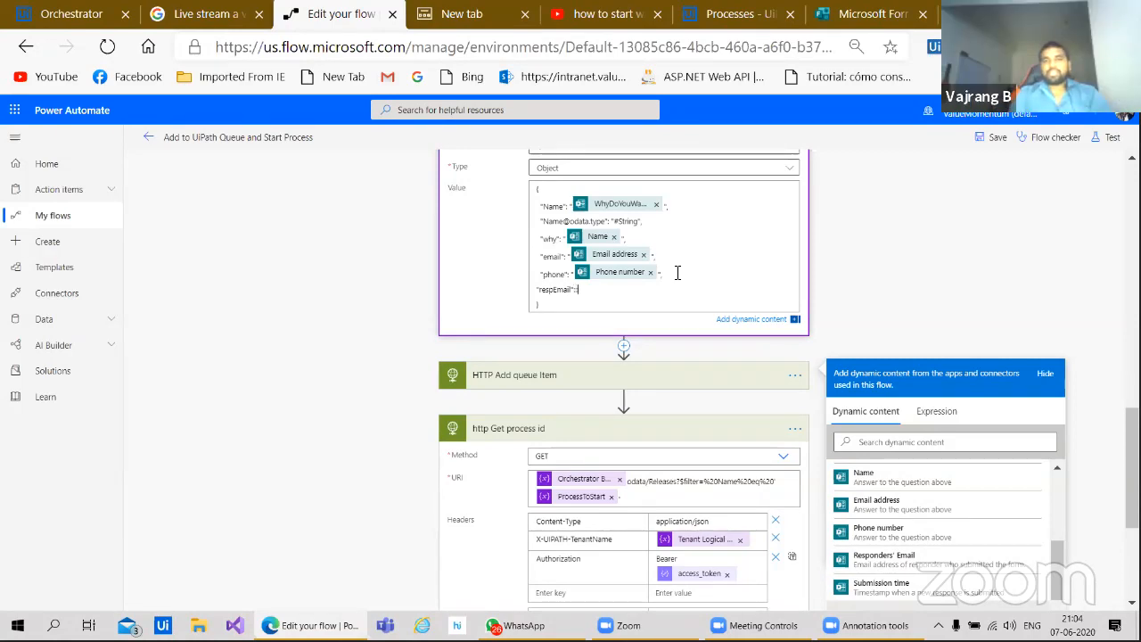
type(":")
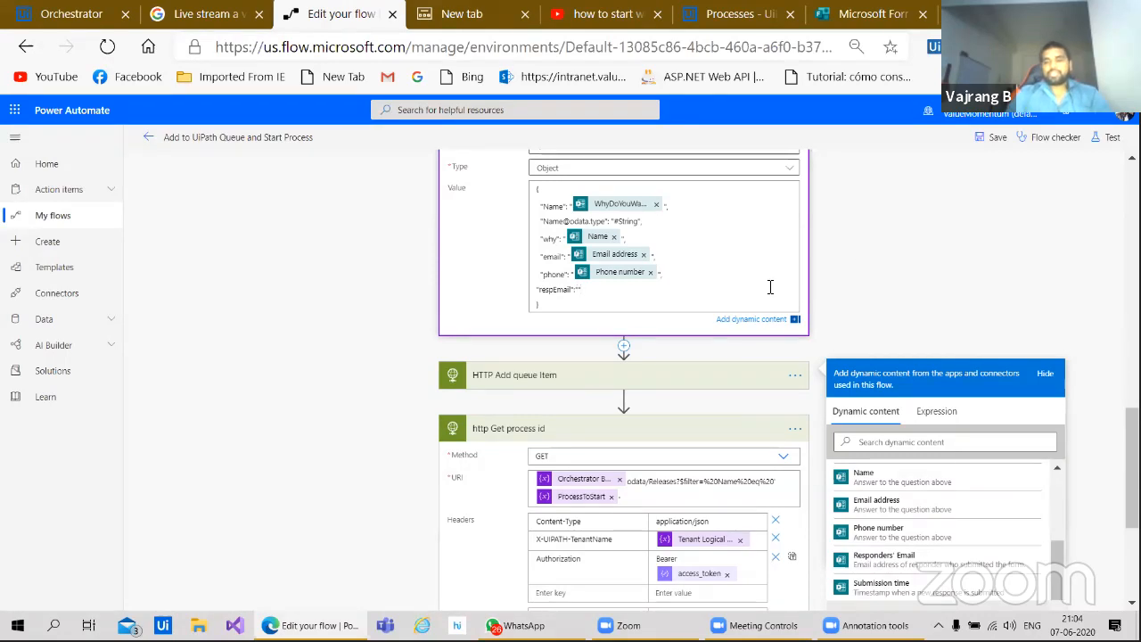
scroll(769, 286, "down", 3)
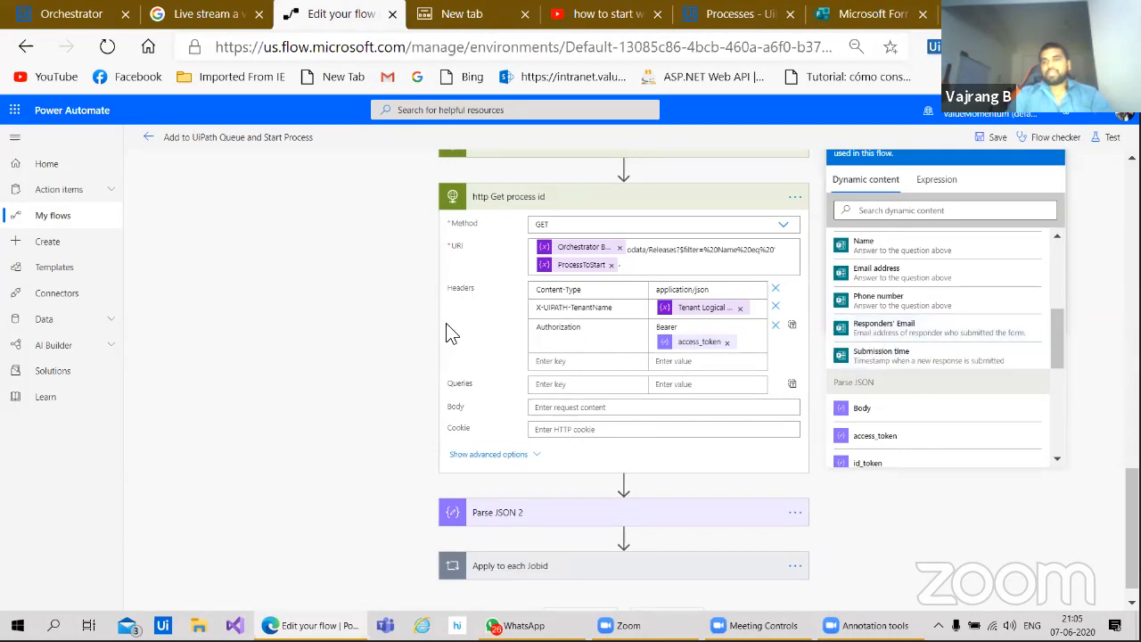
scroll(360, 372, "up", 2)
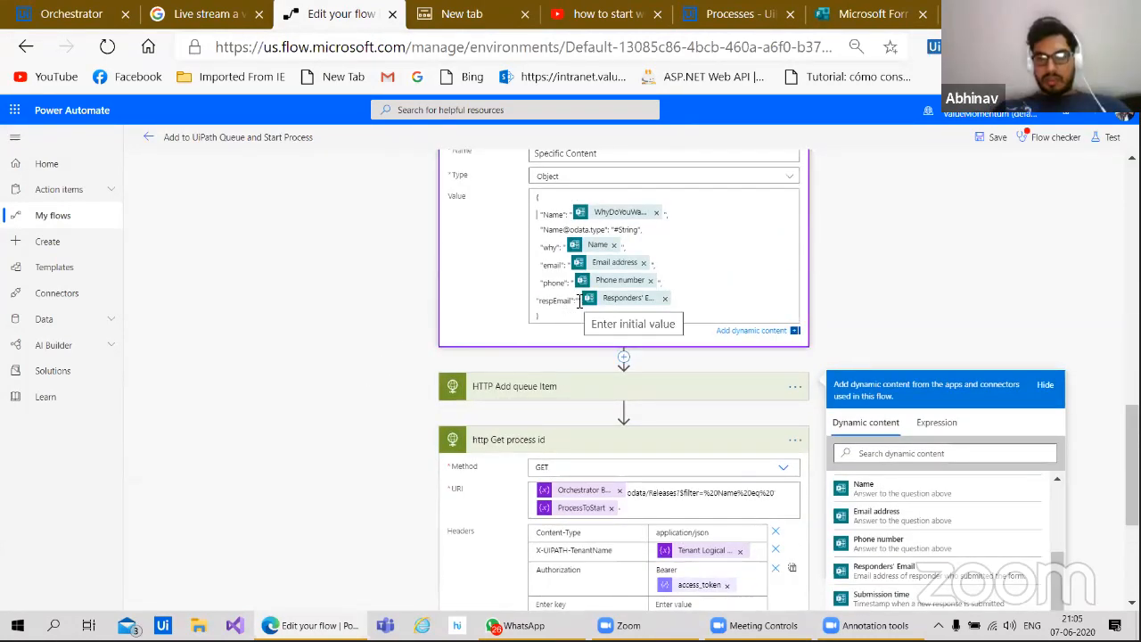
left_click(579, 303)
key("BackSpace")
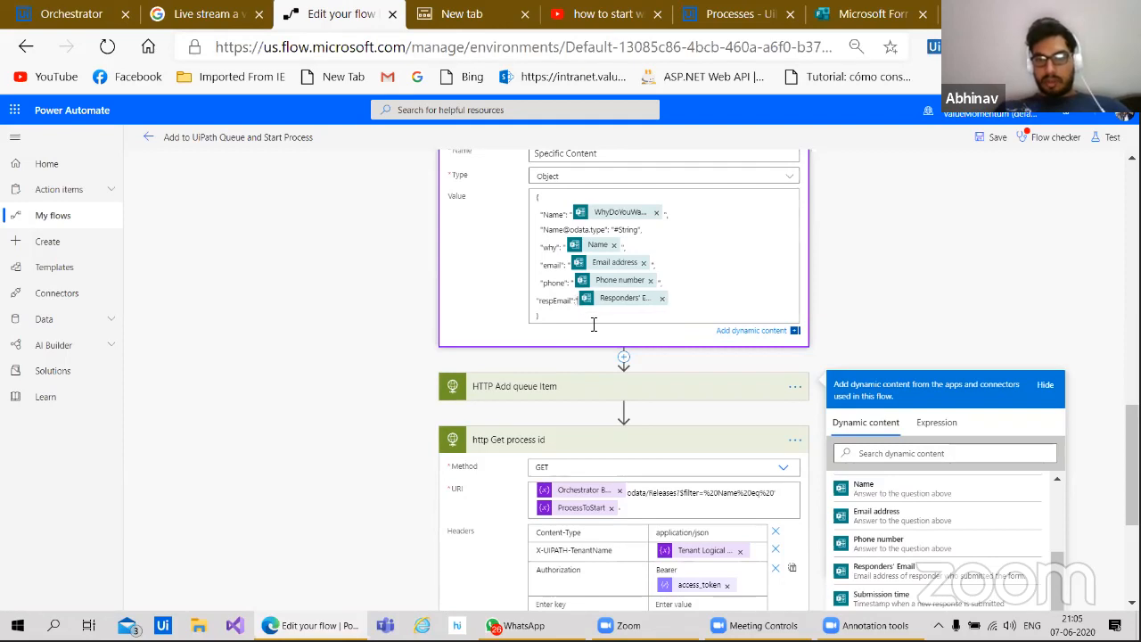
left_click(680, 297)
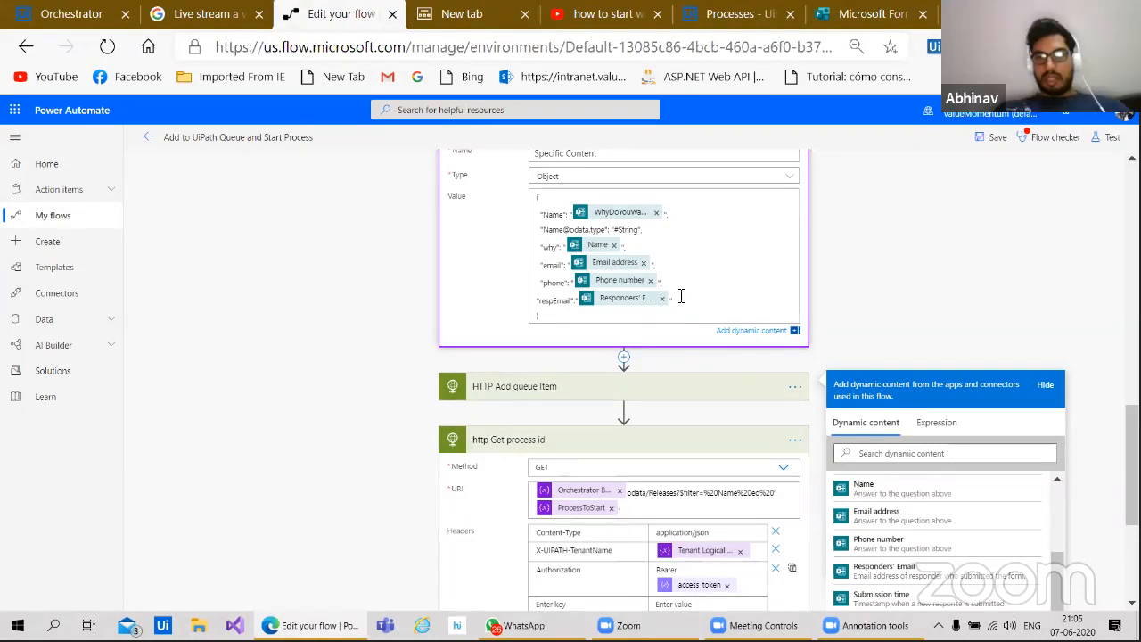
left_click(330, 390)
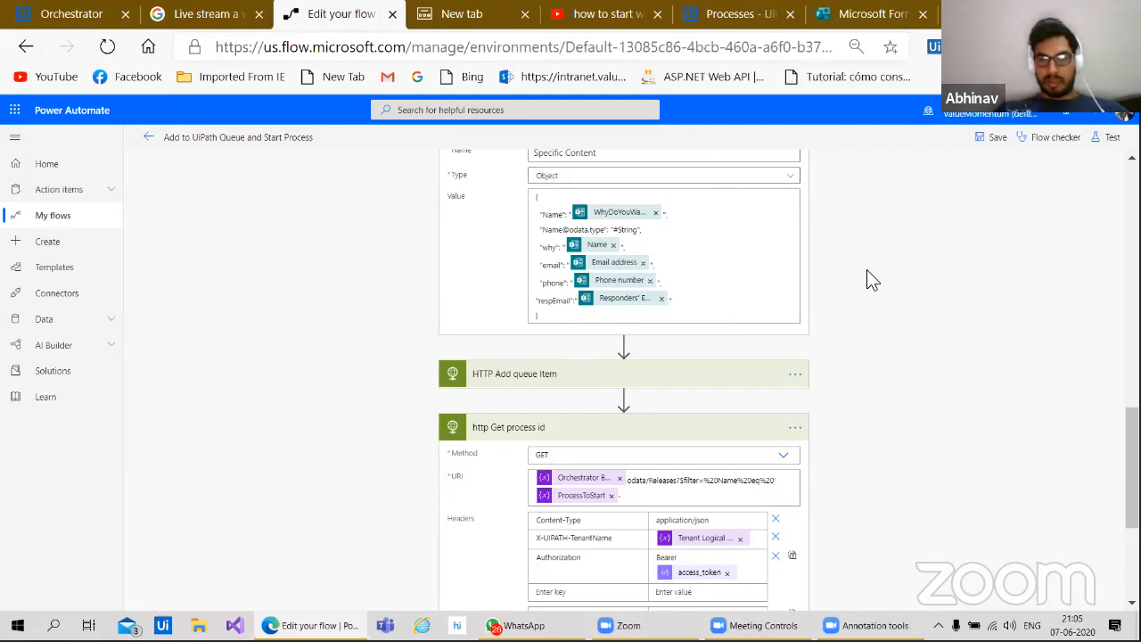
Step: Clear the respEmail value and browse the Dynamic content list for Responders' Email
left_click(661, 299)
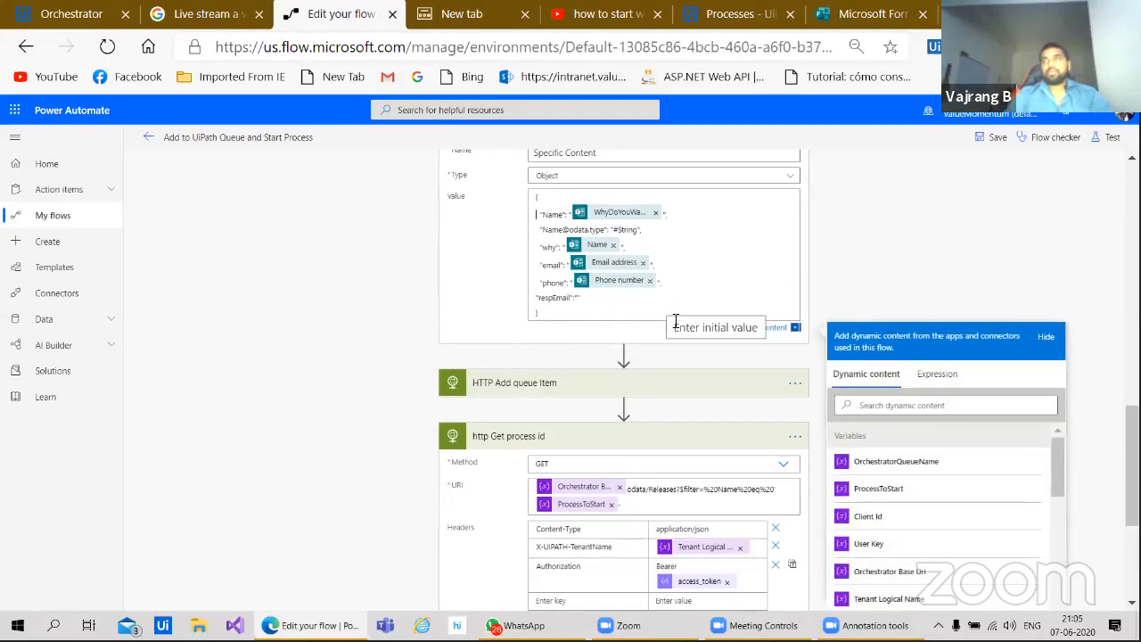
scroll(942, 473, "down", 3)
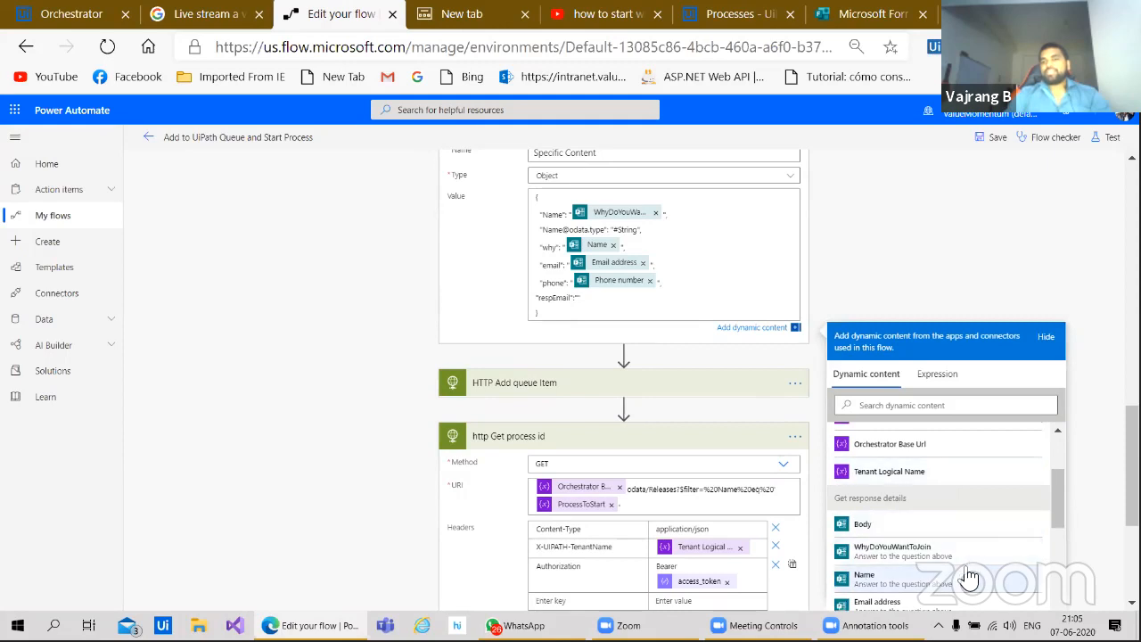
scroll(969, 578, "down", 2)
scroll(927, 230, "down", 2)
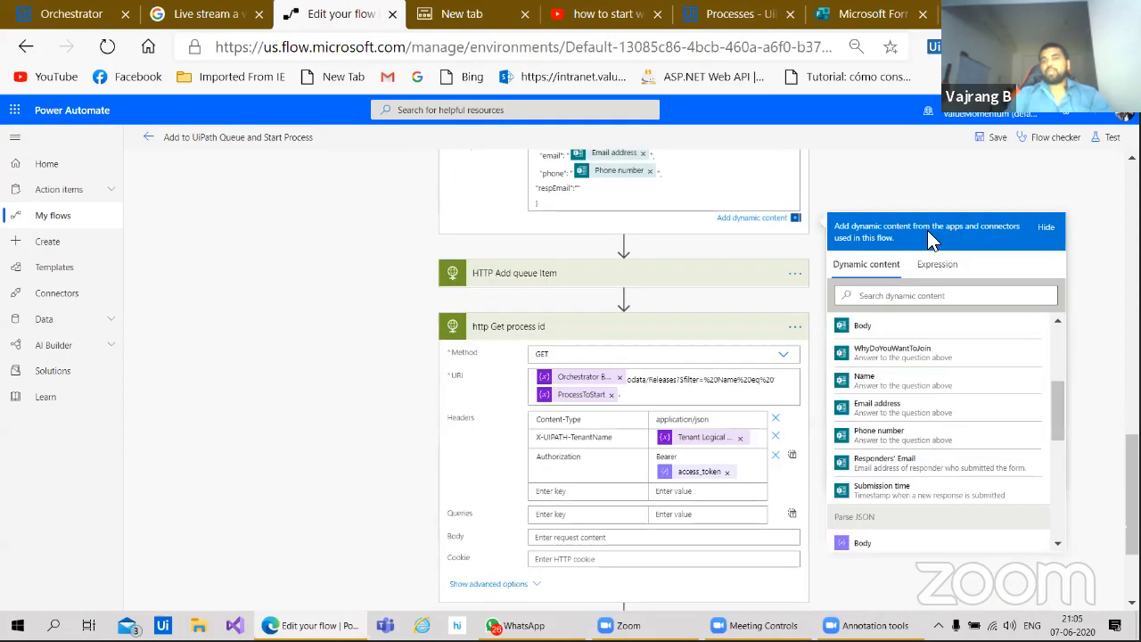
scroll(927, 239, "down", 1)
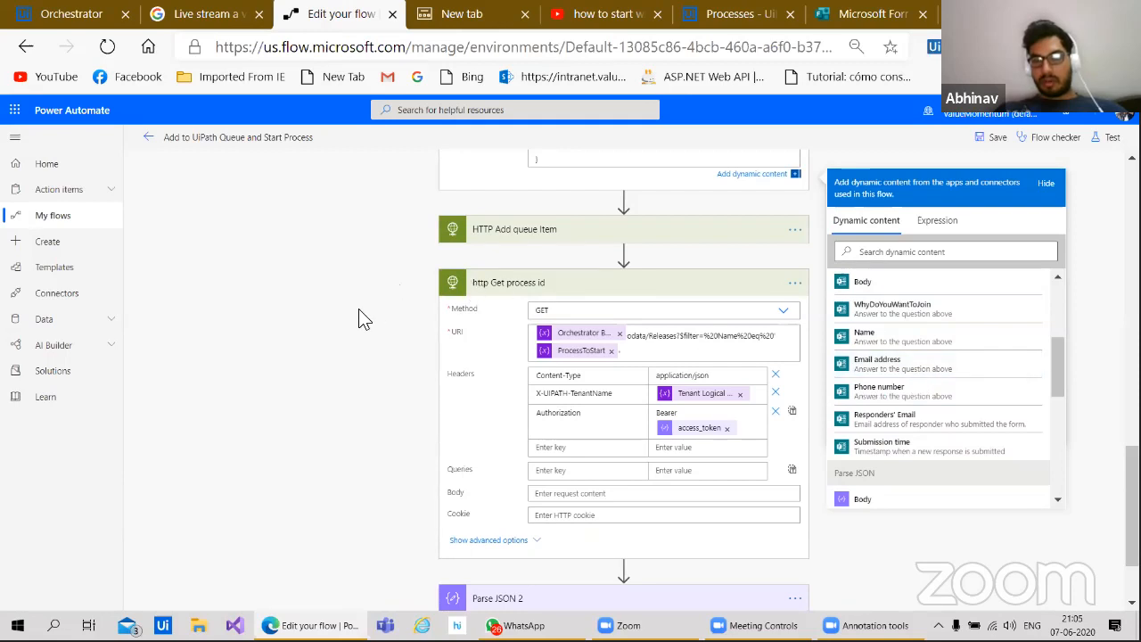
scroll(358, 308, "up", 3)
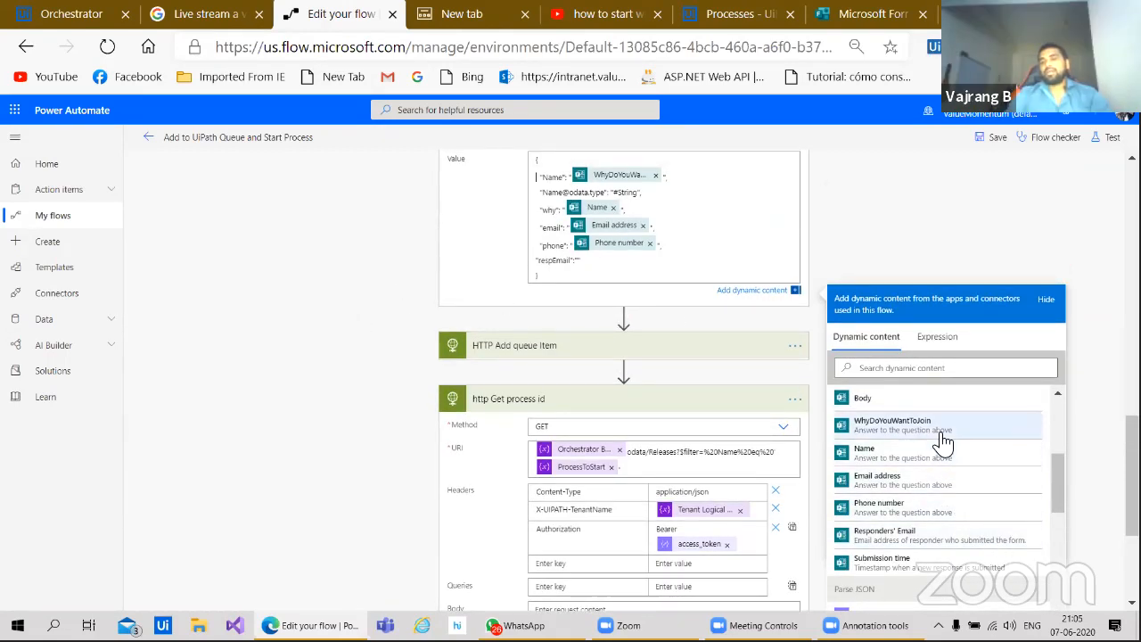
scroll(945, 526, "down", 2)
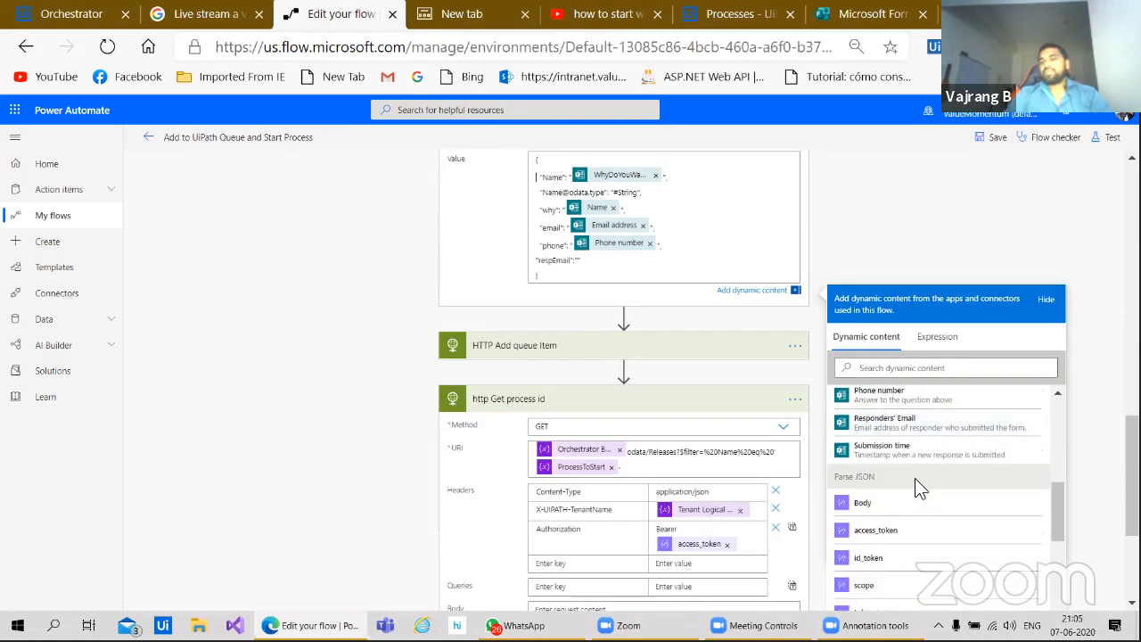
scroll(914, 479, "down", 2)
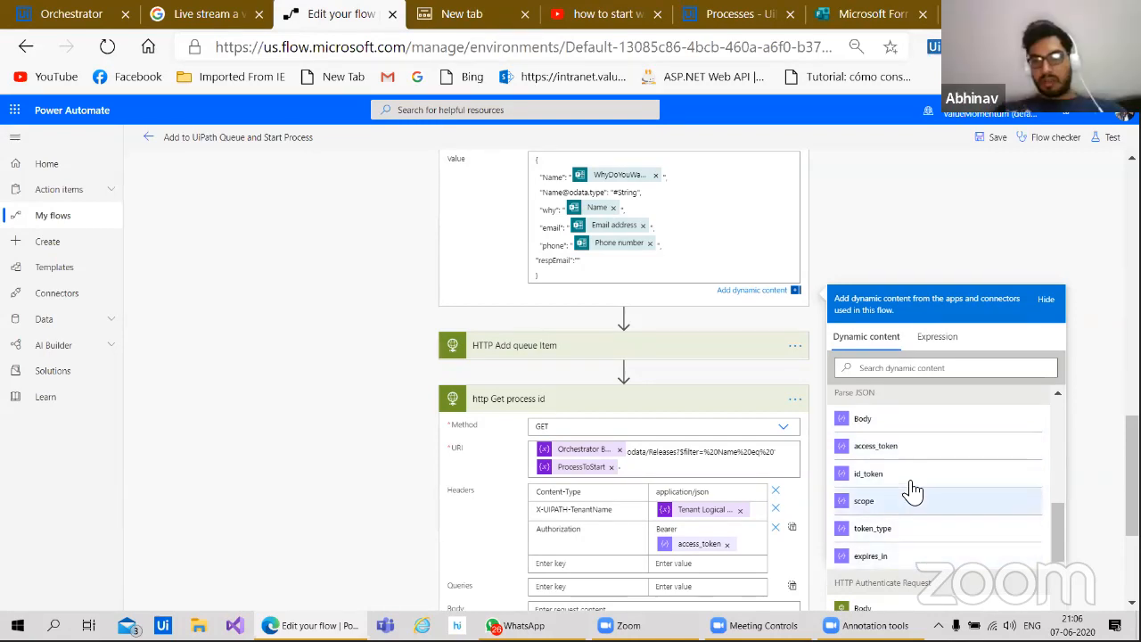
scroll(912, 489, "up", 3)
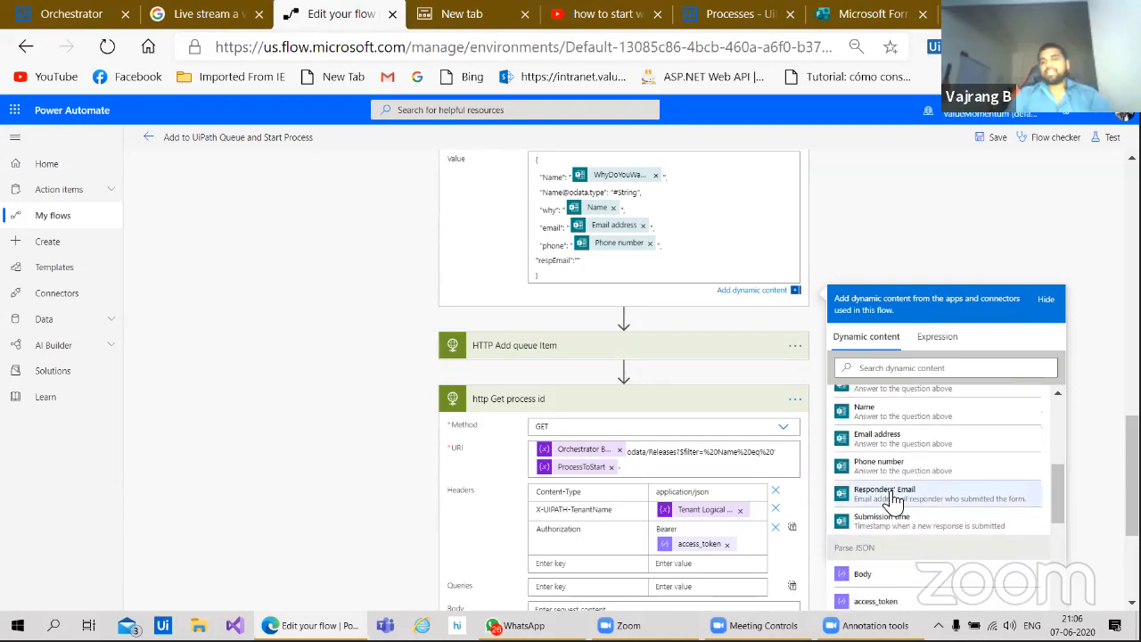
Step: Insert Responders' Email as the respEmail value, removing the misplaced token
left_click(894, 495)
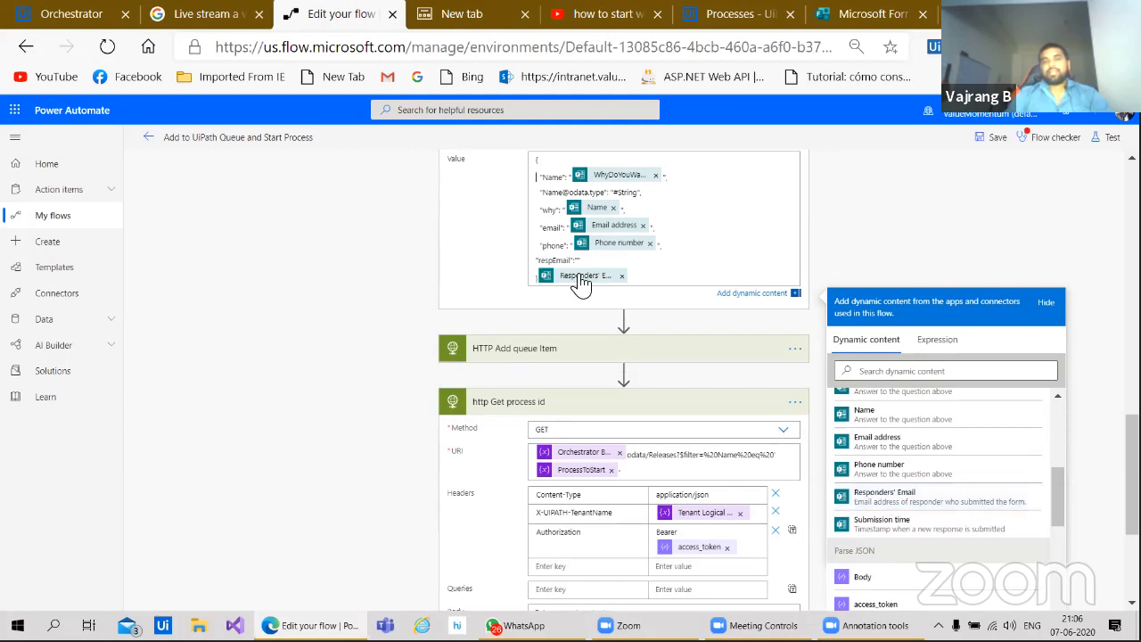
left_click(621, 276)
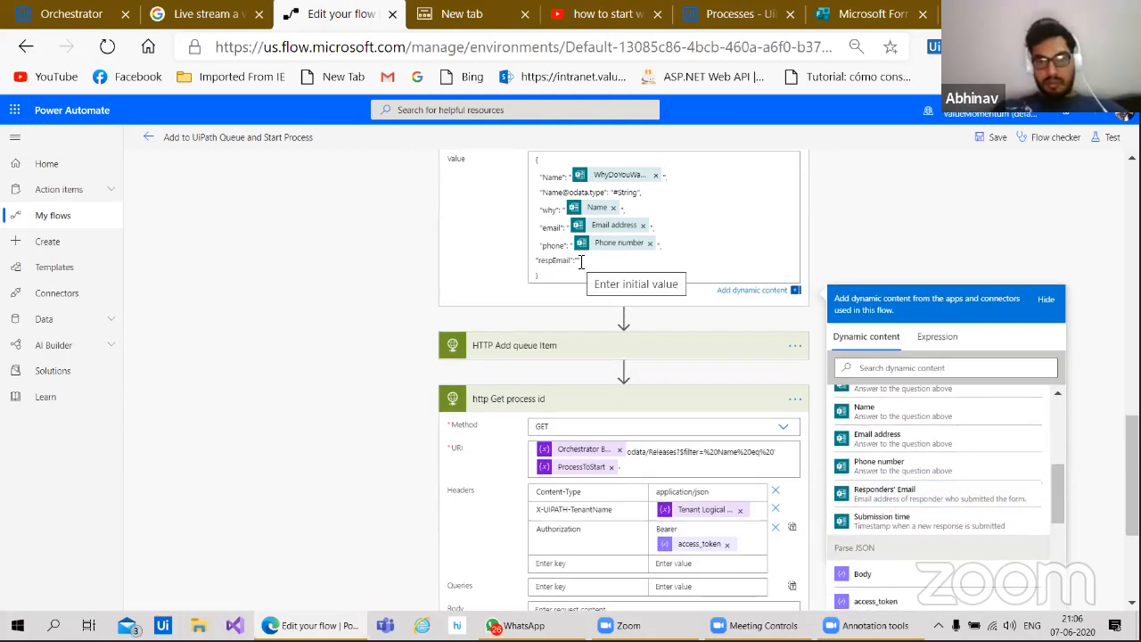
left_click(891, 495)
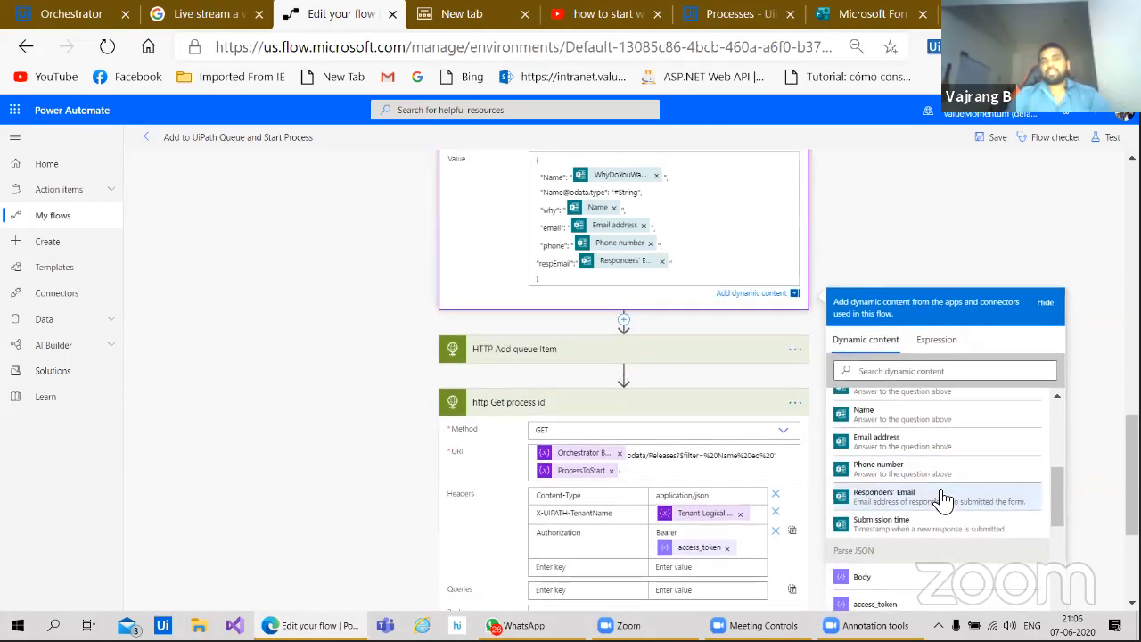
left_click(855, 262)
scroll(856, 265, "up", 1)
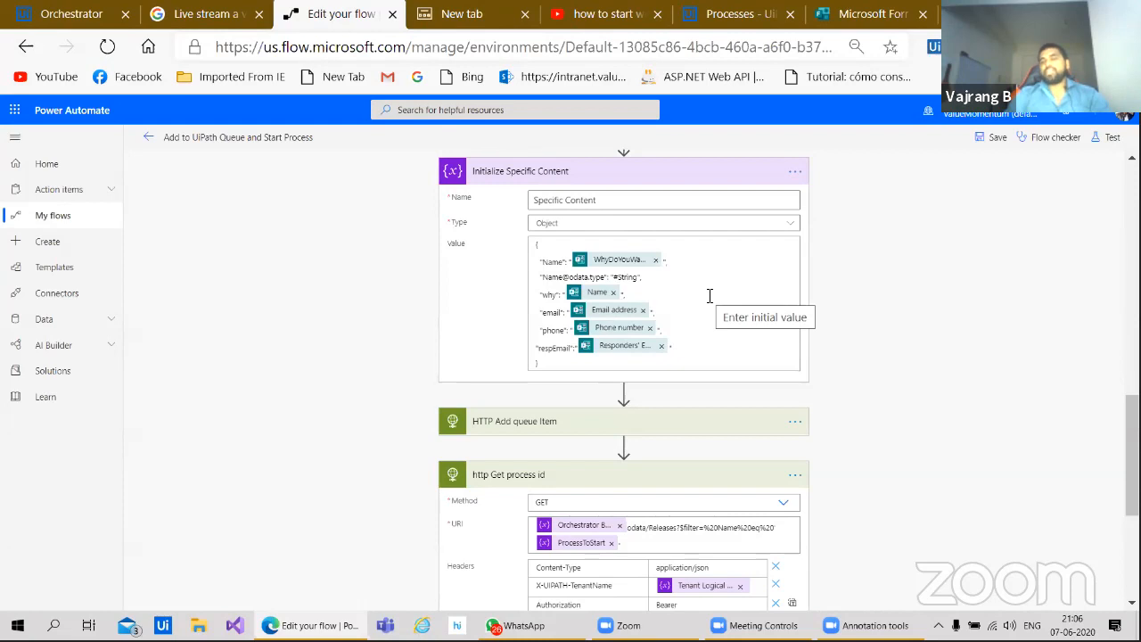
left_click(670, 329)
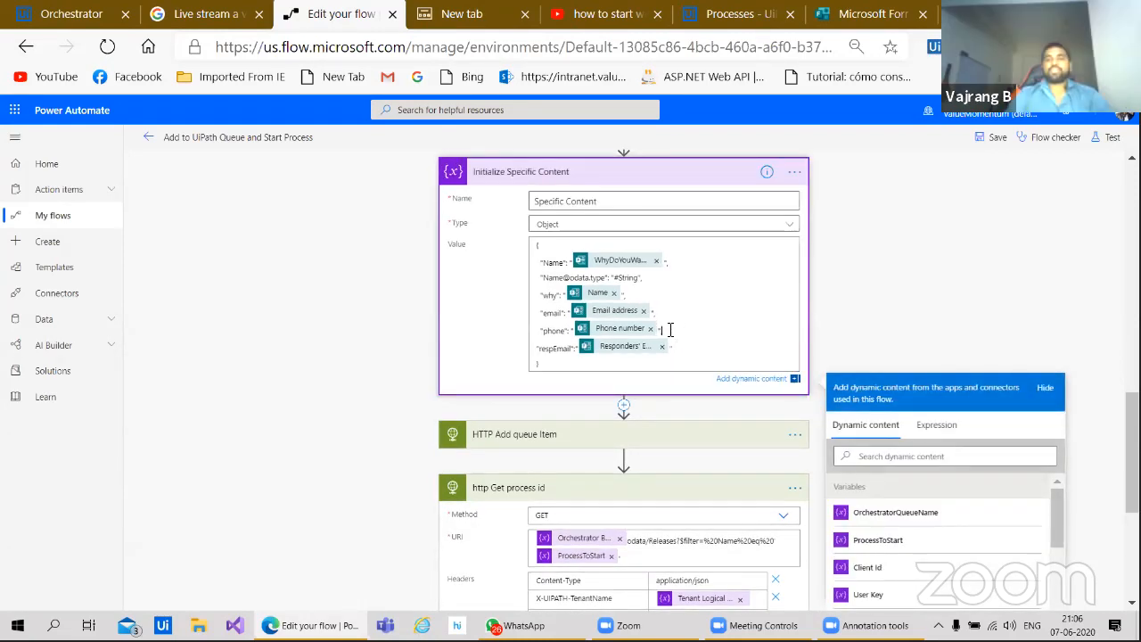
left_click(877, 349)
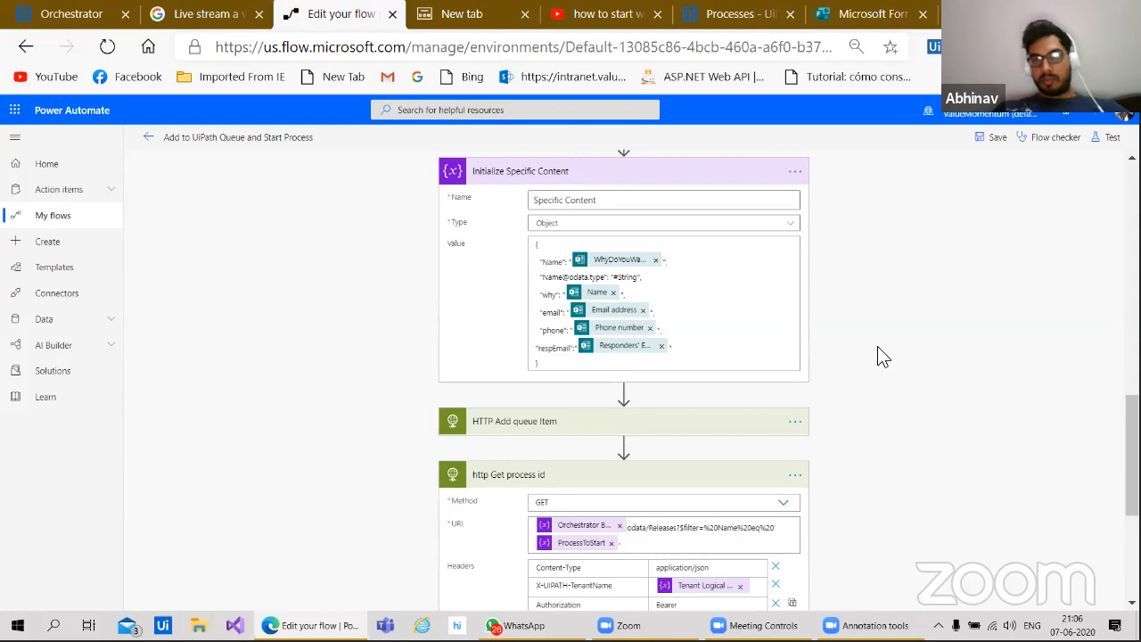
Step: Save the 'Add to UiPath Queue and Start Process' flow with the new respEmail mapping
left_click(991, 139)
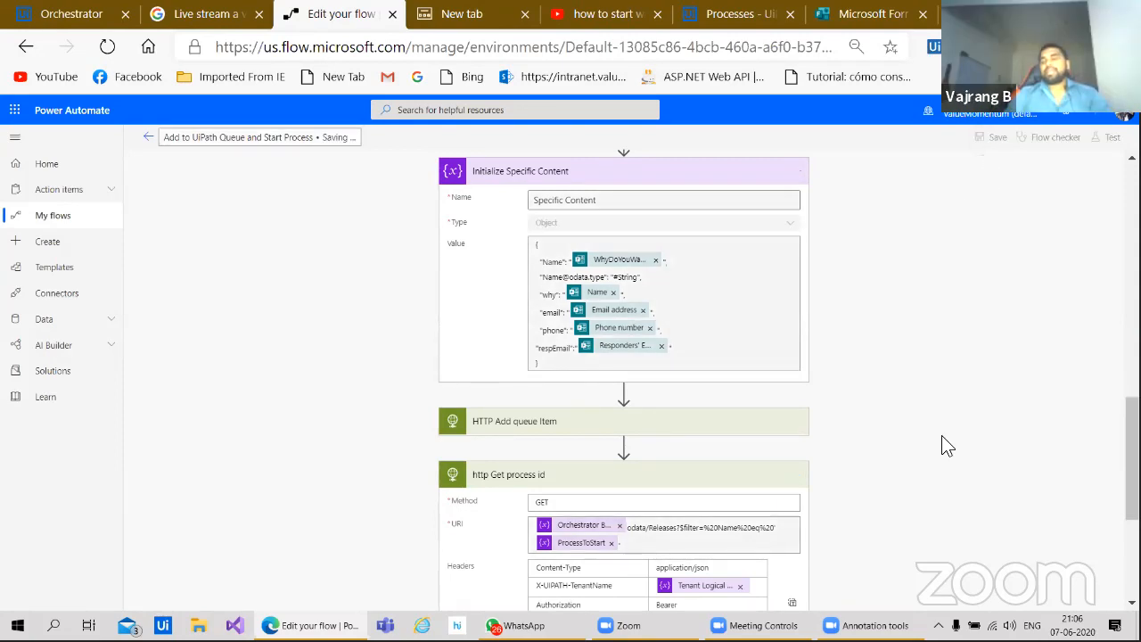
scroll(930, 432, "down", 3)
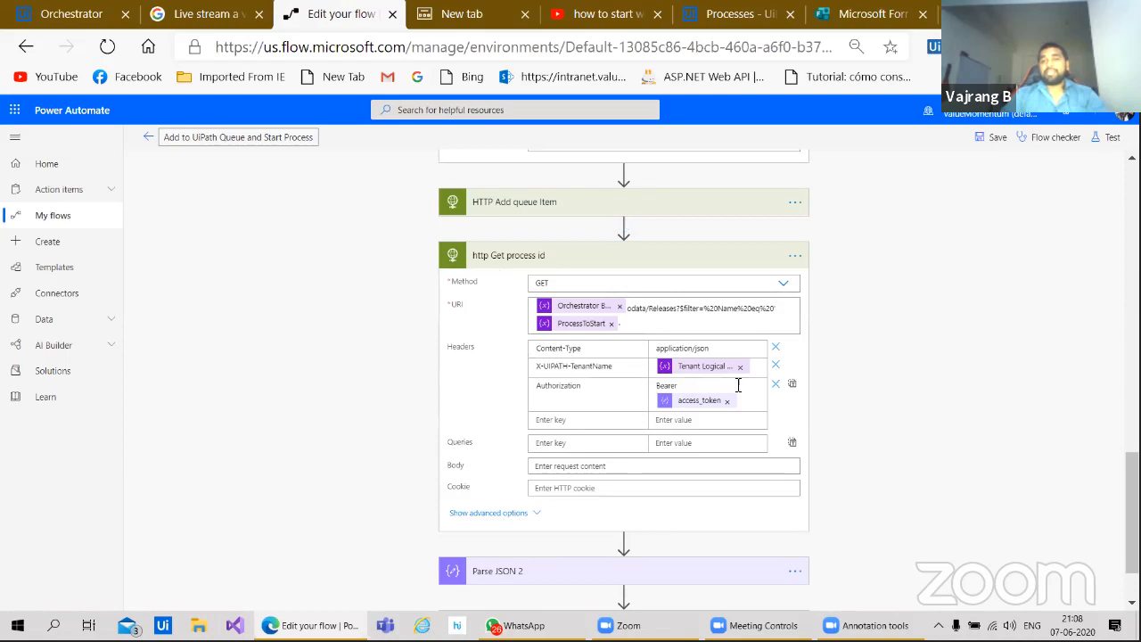
scroll(804, 440, "down", 1)
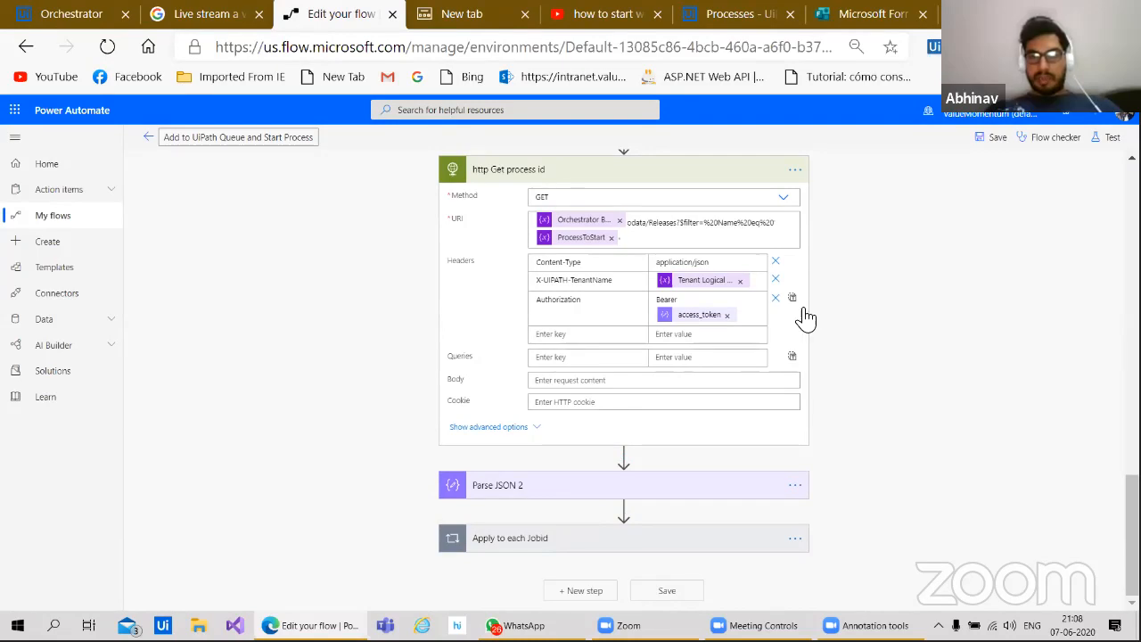
scroll(863, 177, "up", 3)
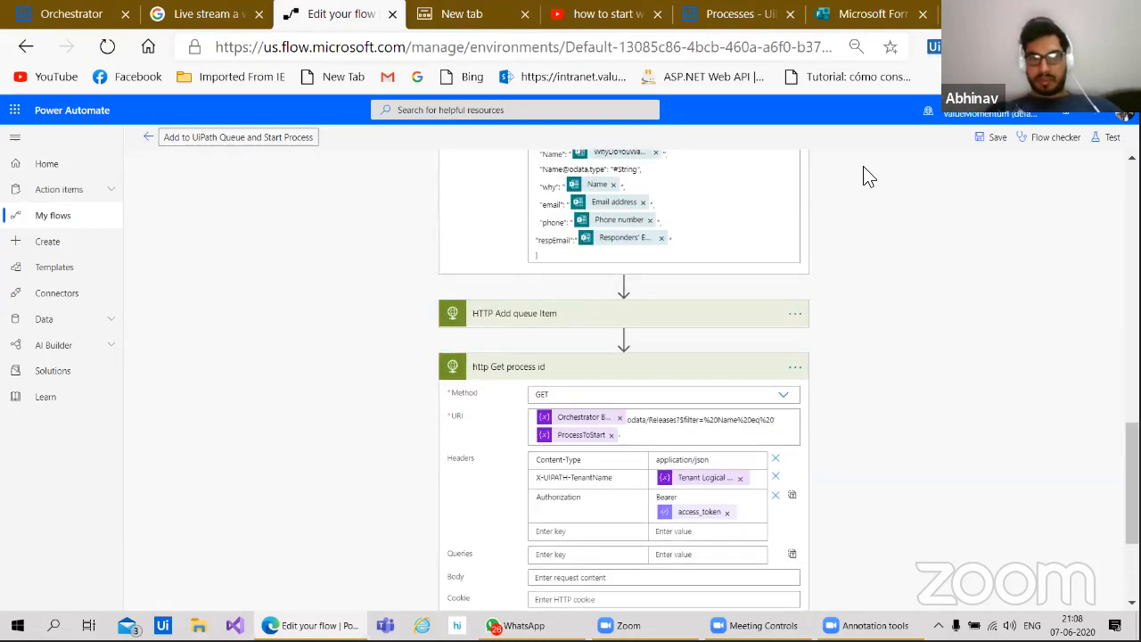
scroll(863, 177, "down", 2)
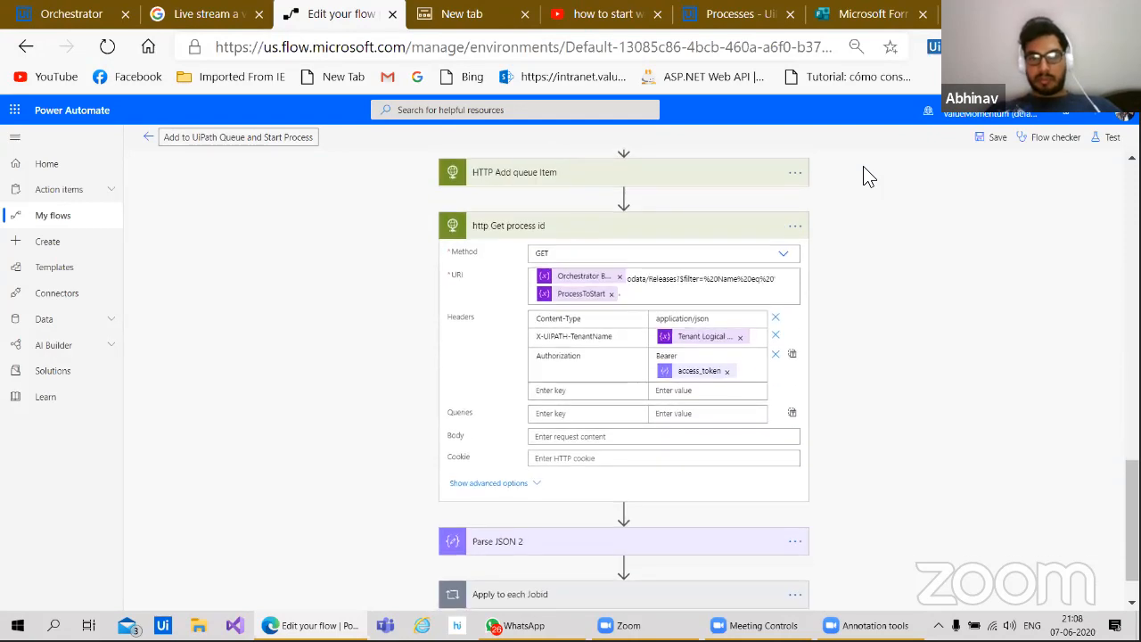
scroll(869, 177, "down", 1)
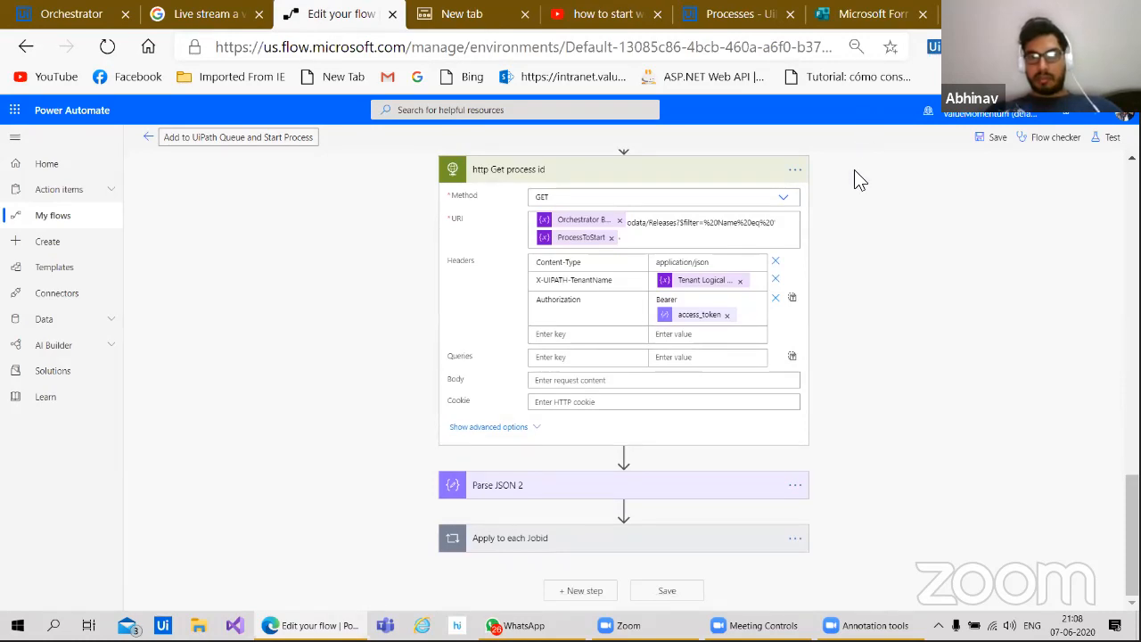
Step: Review the Parse JSON 2 step with Body as content, then switch to the Orchestrator API docs
left_click(593, 486)
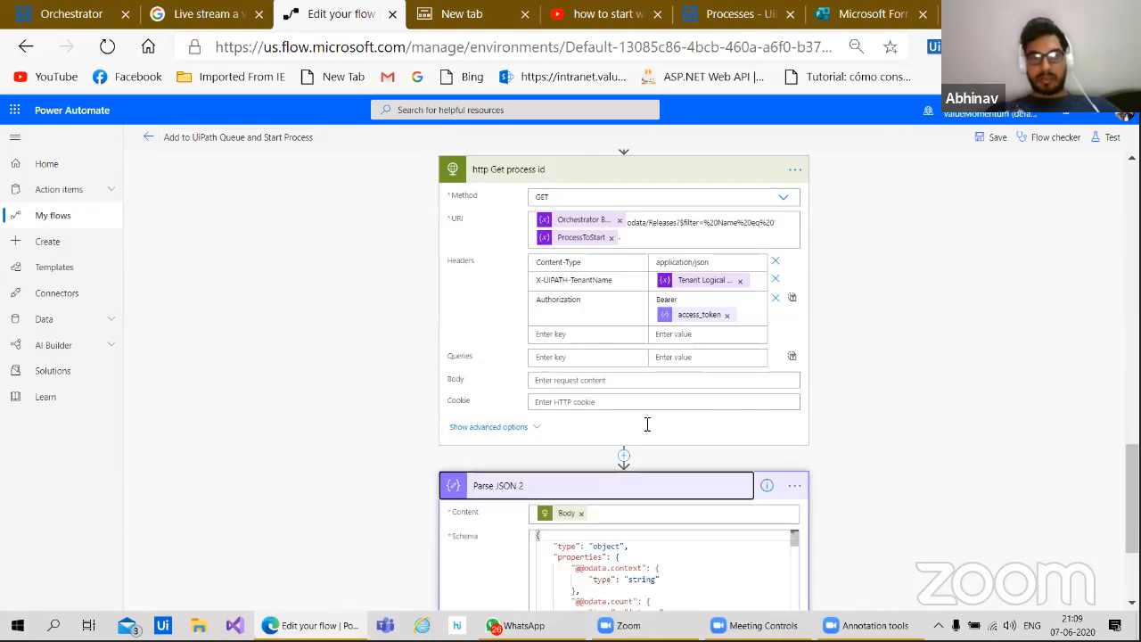
scroll(888, 314, "down", 1)
scroll(815, 341, "up", 4)
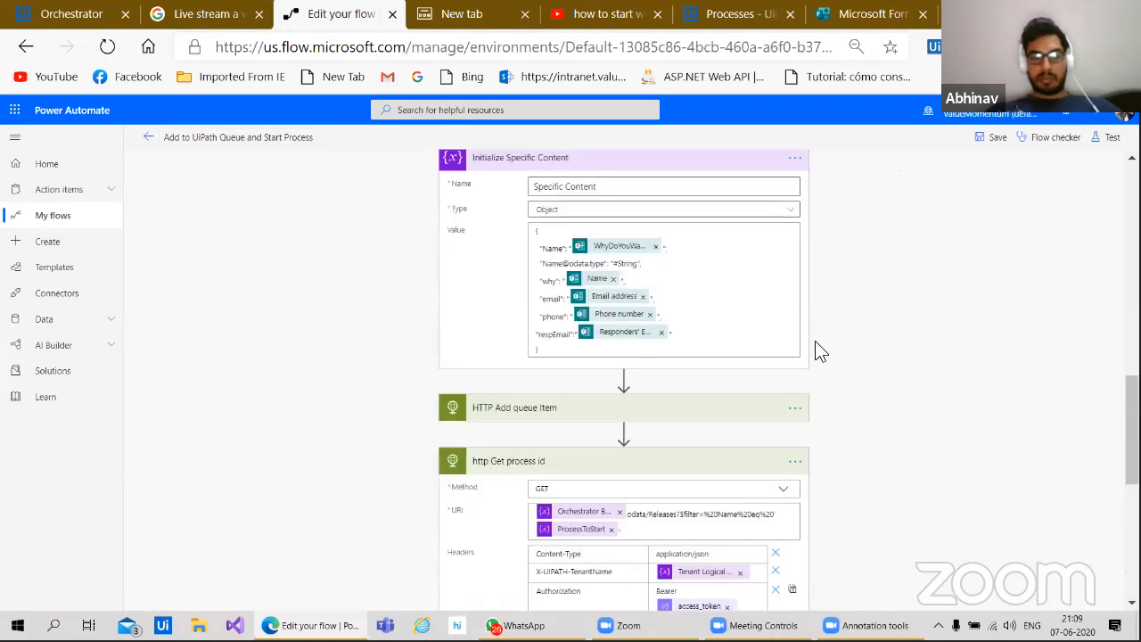
scroll(811, 343, "up", 3)
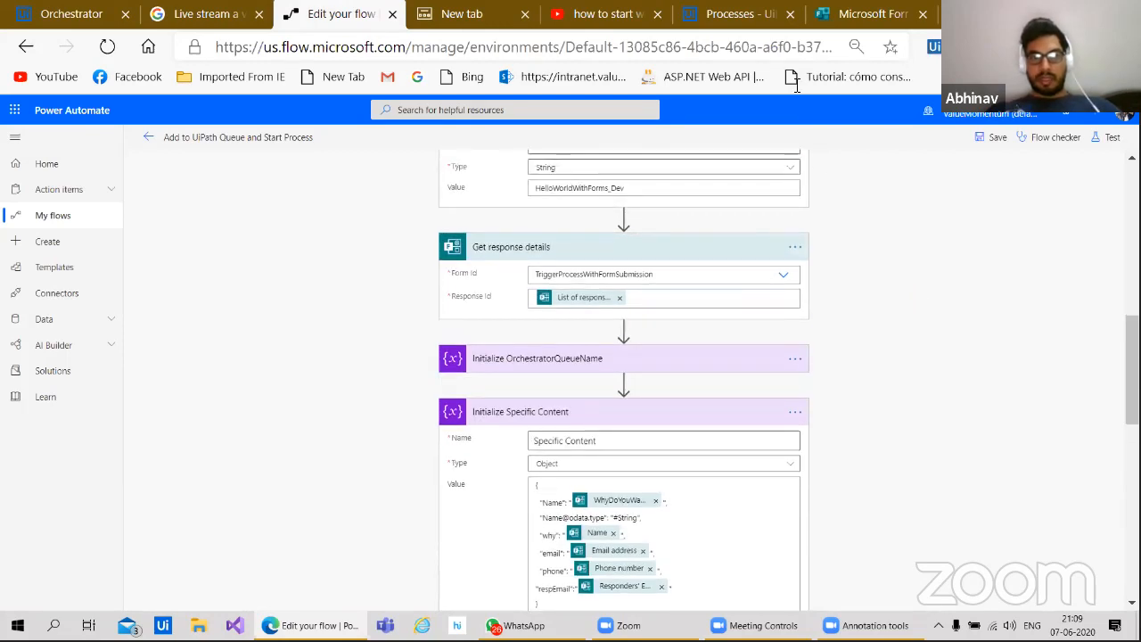
scroll(863, 336, "down", 2)
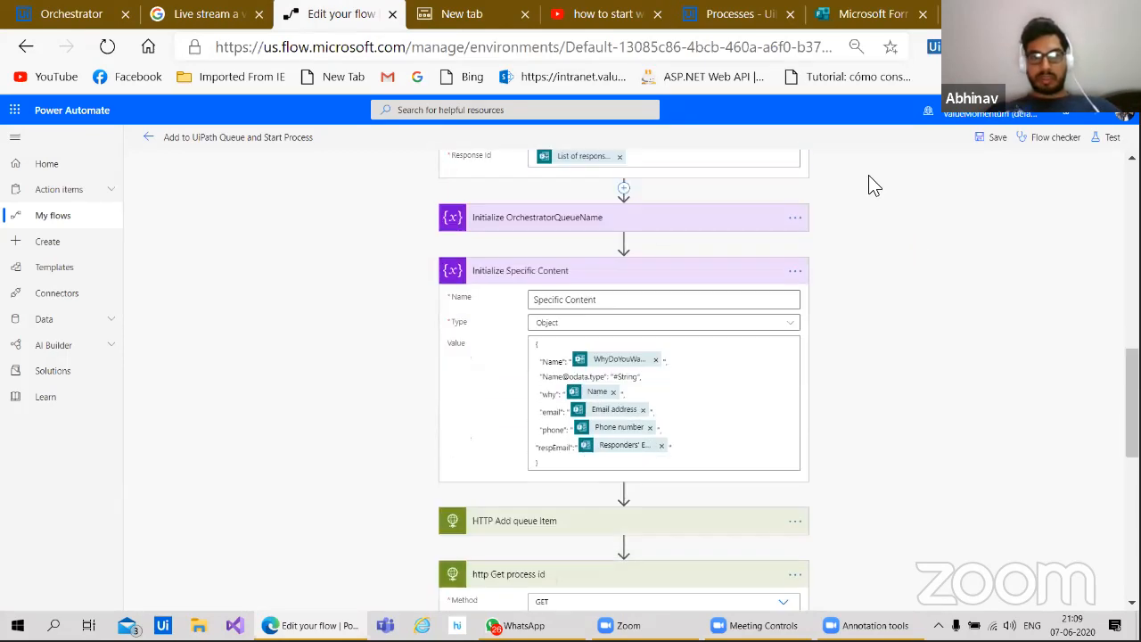
scroll(820, 349, "down", 5)
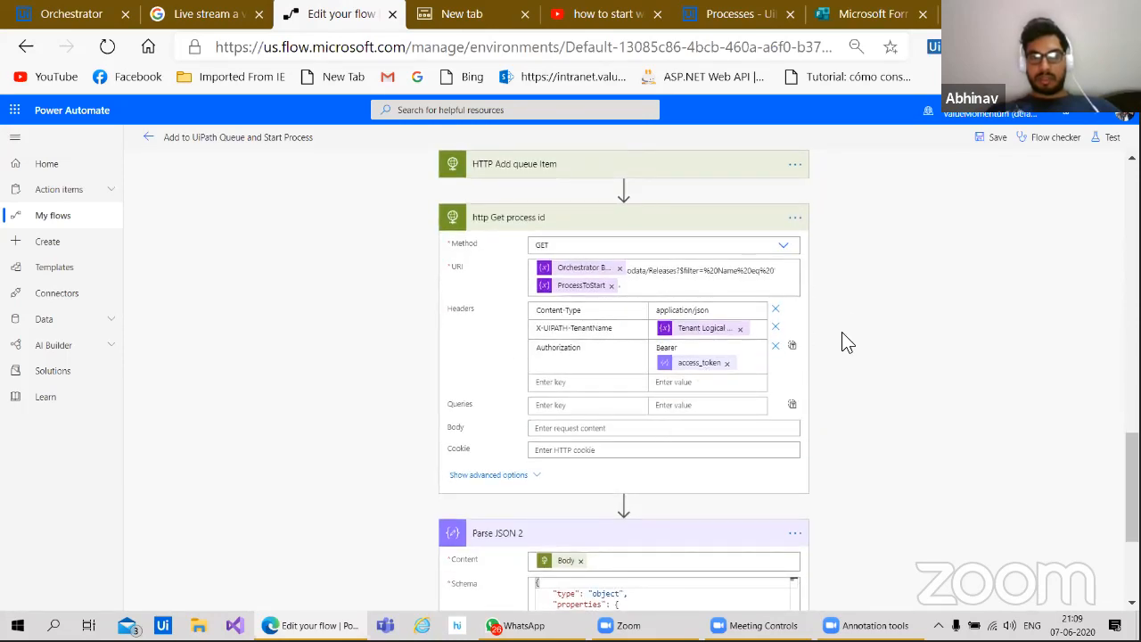
scroll(841, 335, "down", 2)
scroll(841, 333, "up", 2)
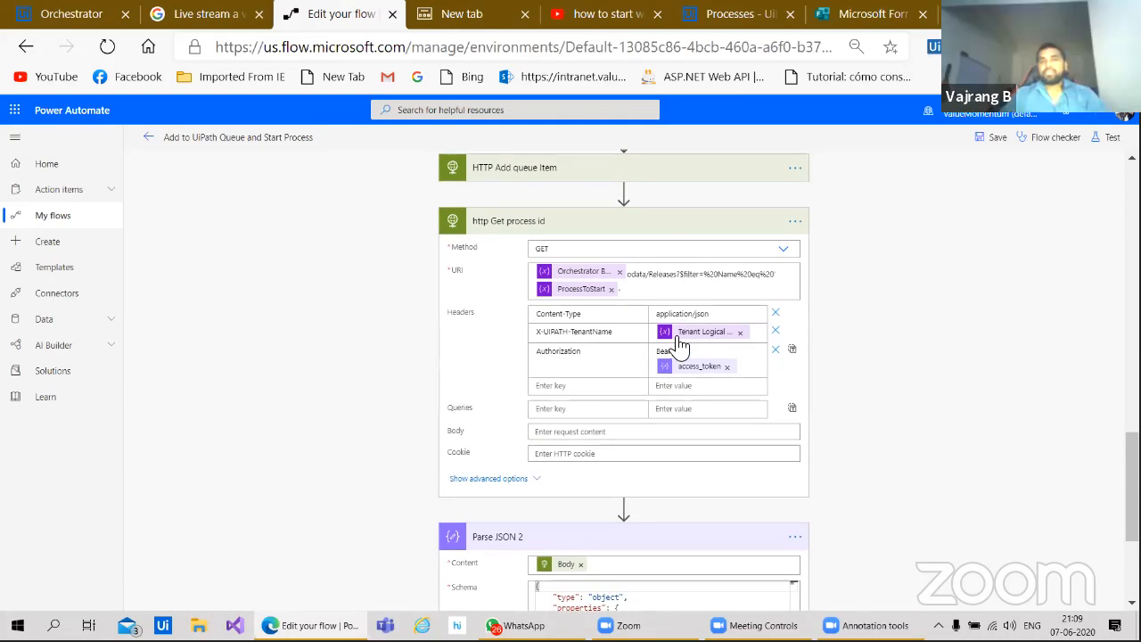
scroll(802, 316, "up", 2)
scroll(715, 264, "down", 1)
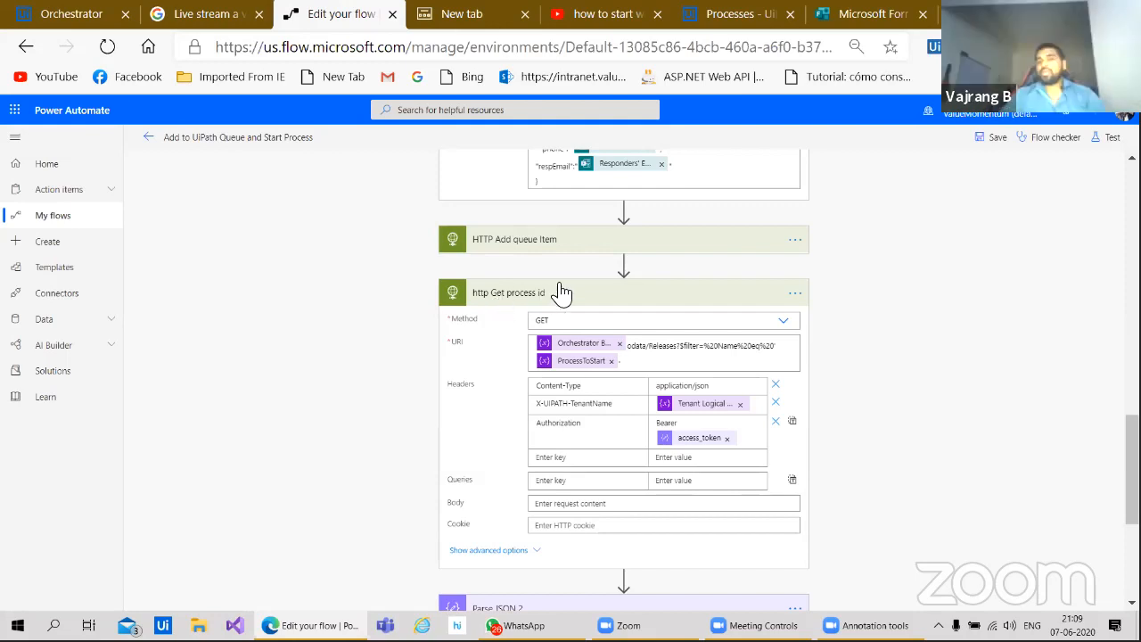
scroll(865, 349, "down", 1)
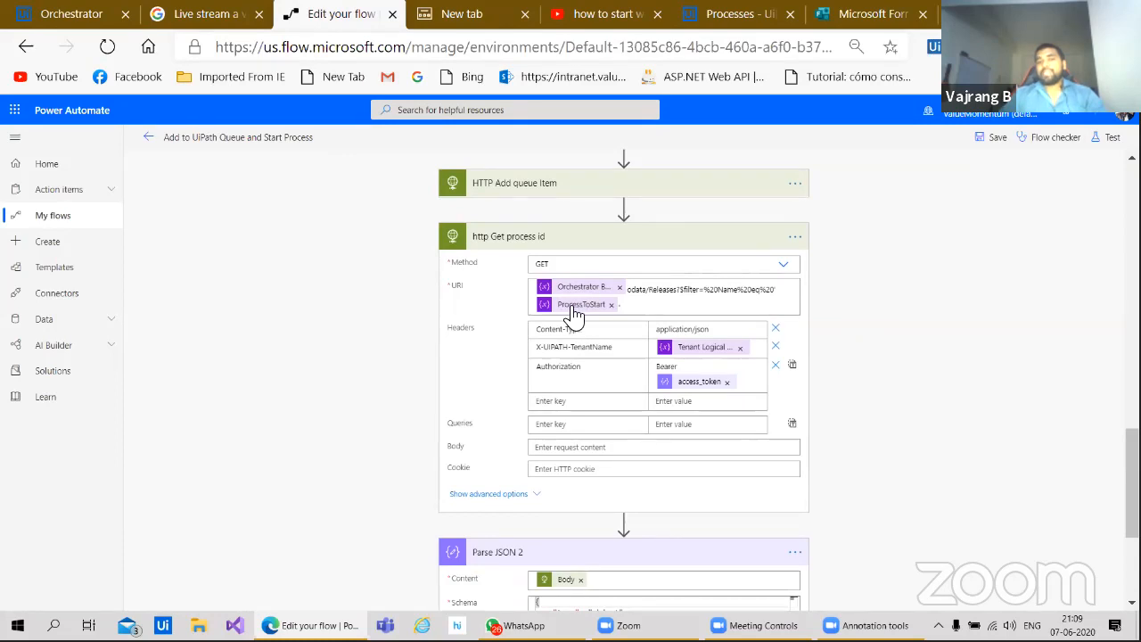
scroll(841, 207, "up", 3)
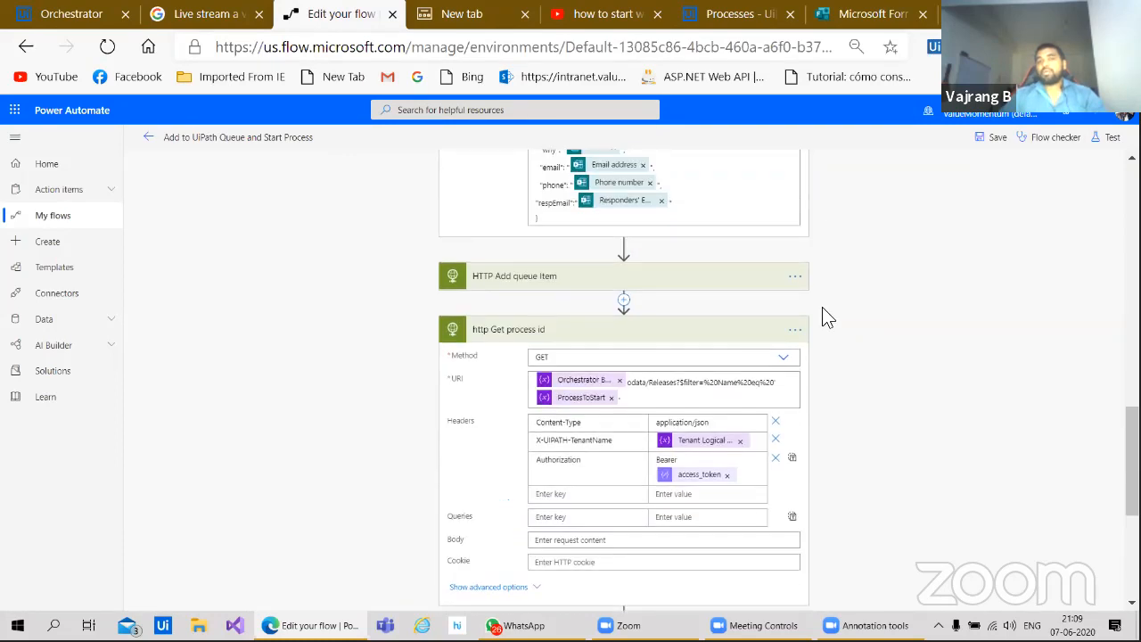
scroll(821, 307, "down", 6)
scroll(836, 215, "up", 6)
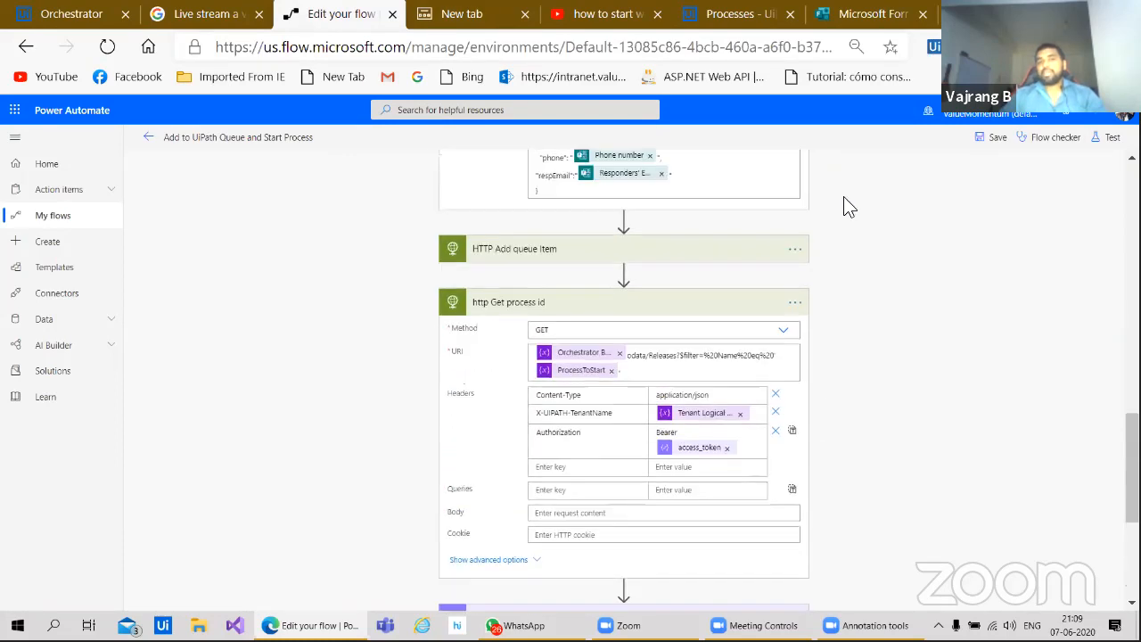
scroll(855, 356, "up", 4)
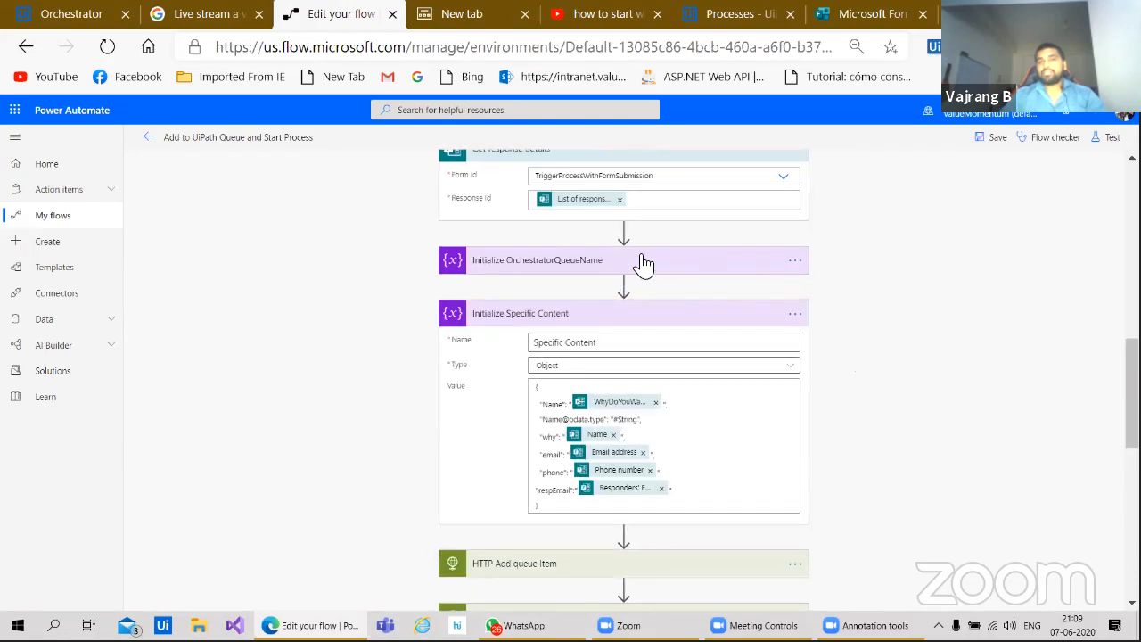
scroll(863, 445, "up", 3)
scroll(863, 446, "up", 2)
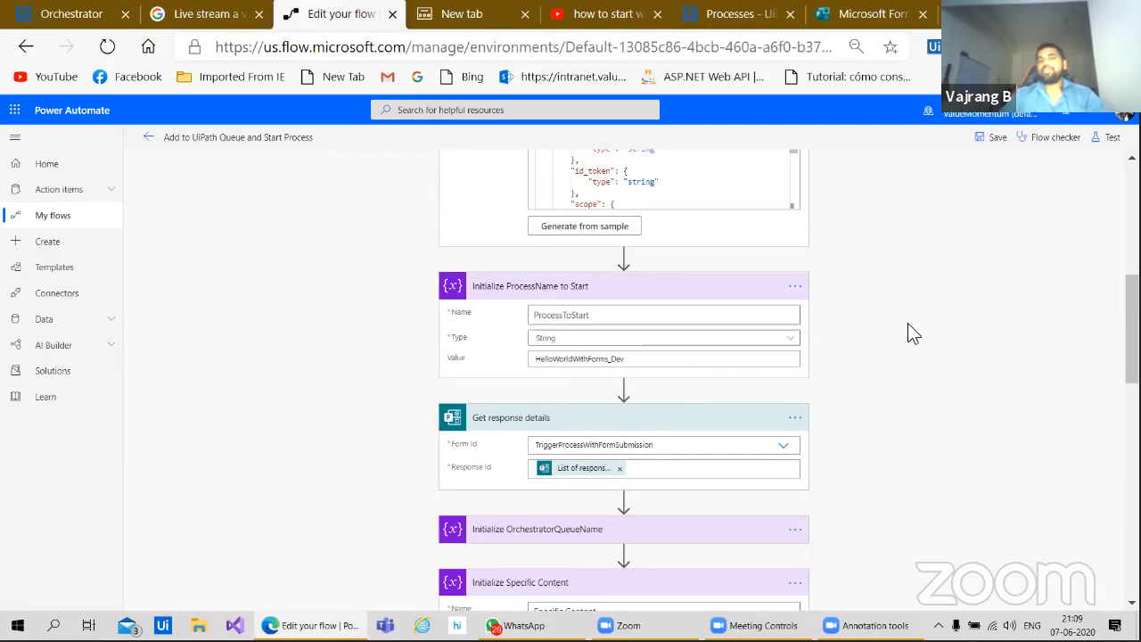
scroll(902, 320, "down", 7)
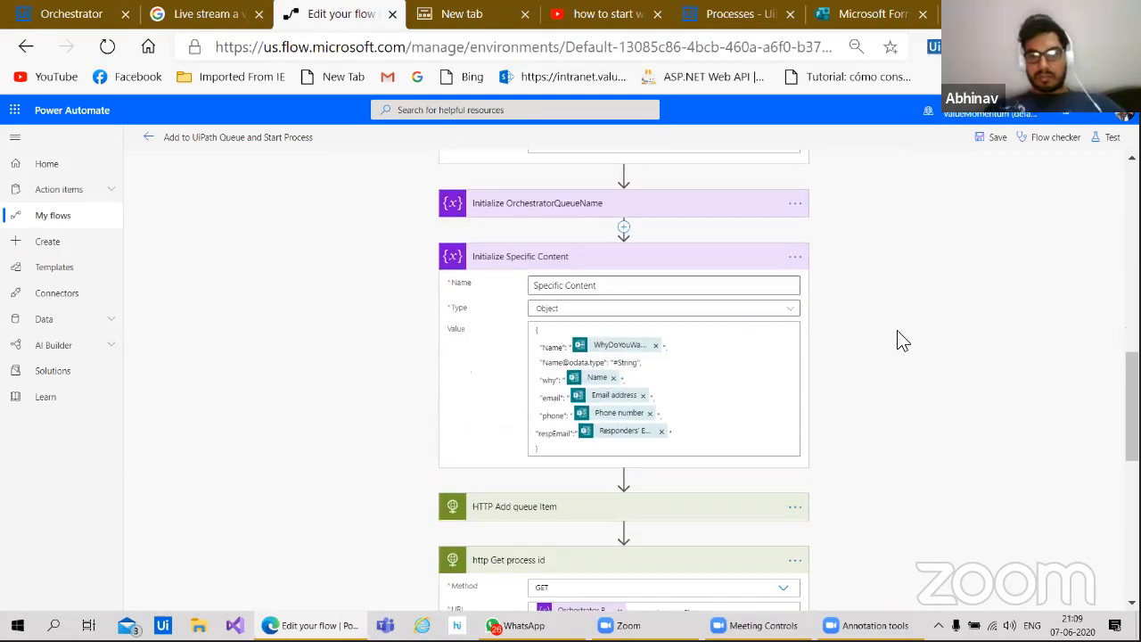
scroll(869, 285, "down", 1)
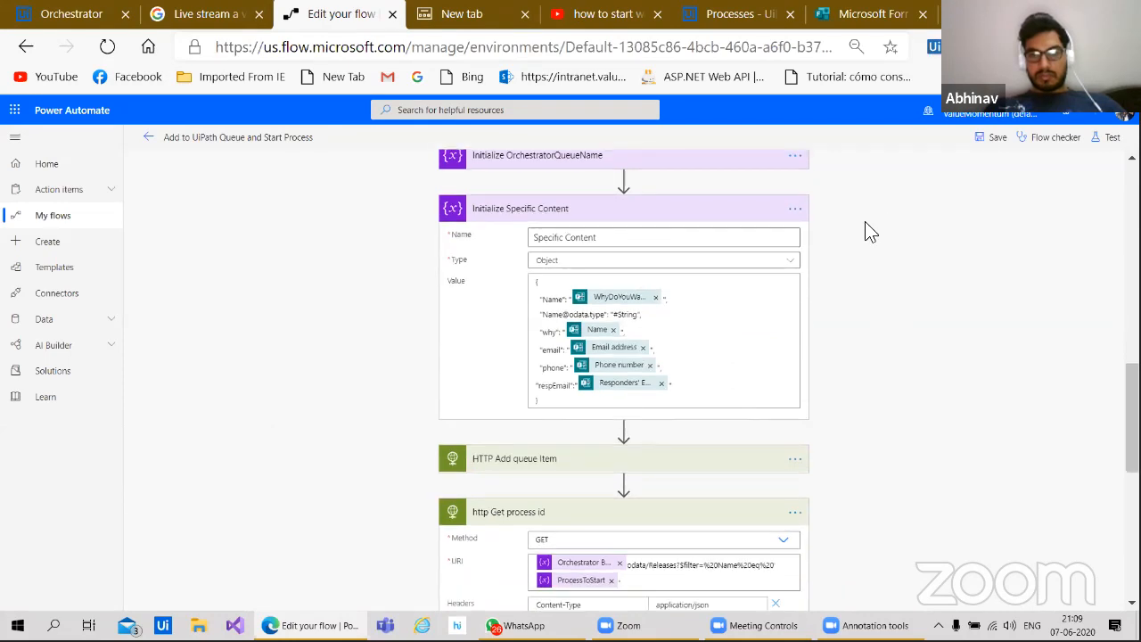
scroll(865, 221, "down", 4)
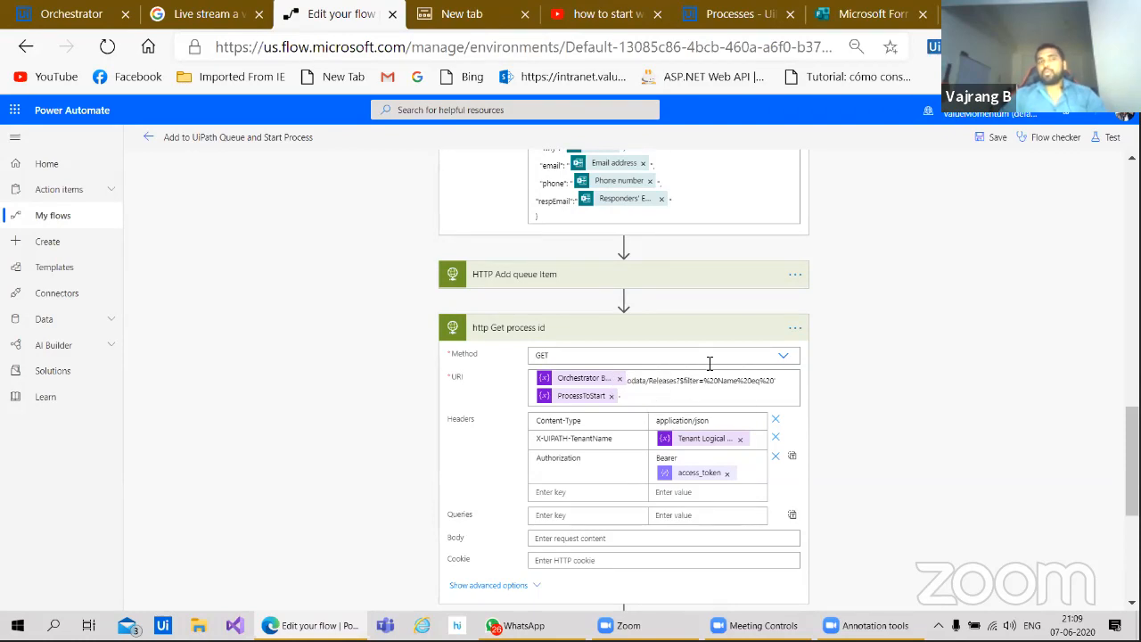
left_click(71, 14)
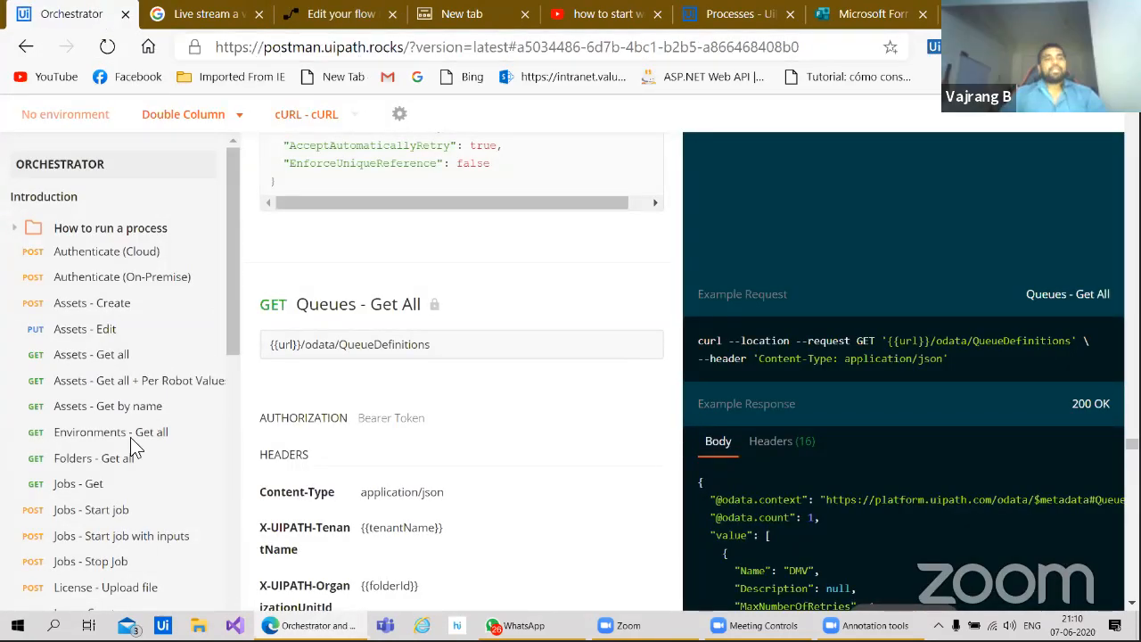
Step: Show the 'Assets - Get all' endpoint on /odata/Assets with its curl and response examples
scroll(130, 267, "down", 1)
scroll(130, 267, "down", 7)
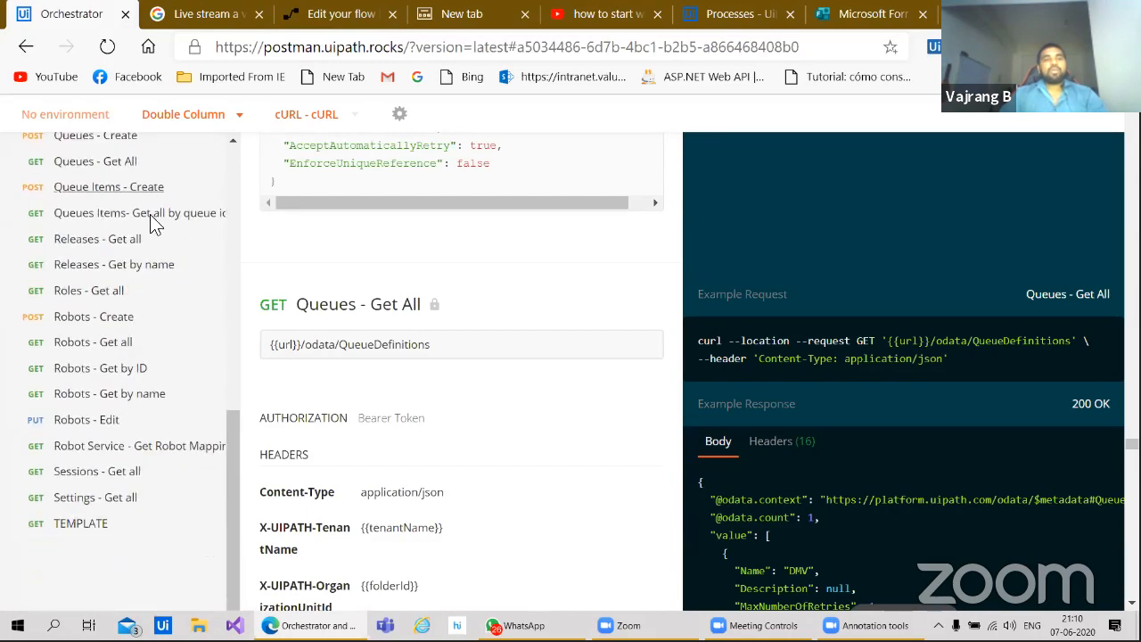
scroll(149, 226, "up", 10)
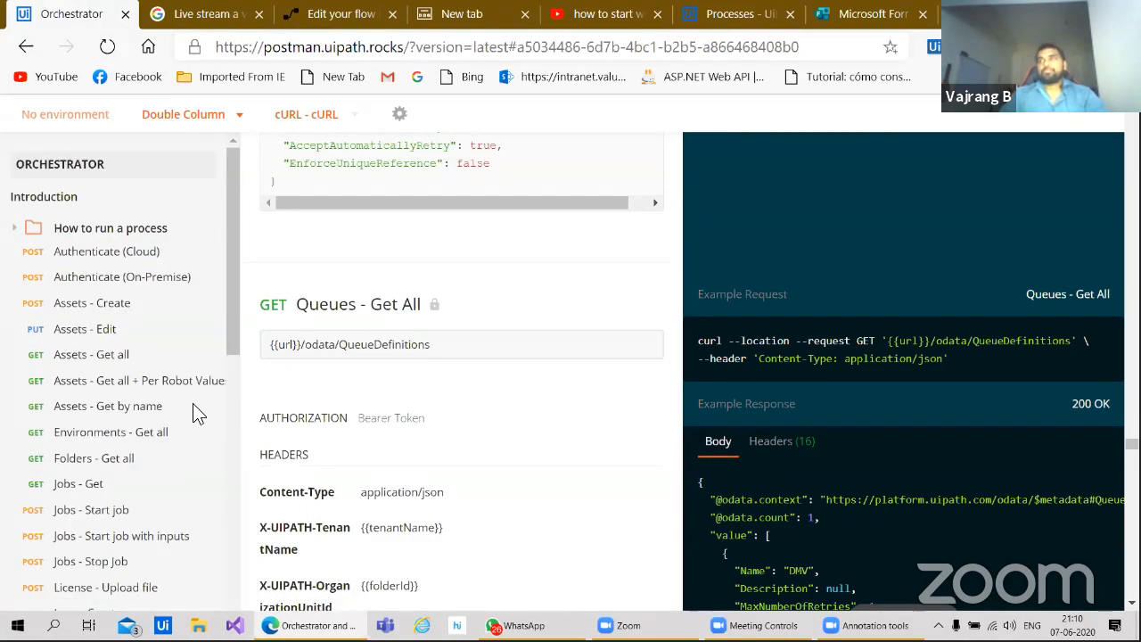
scroll(772, 366, "down", 2)
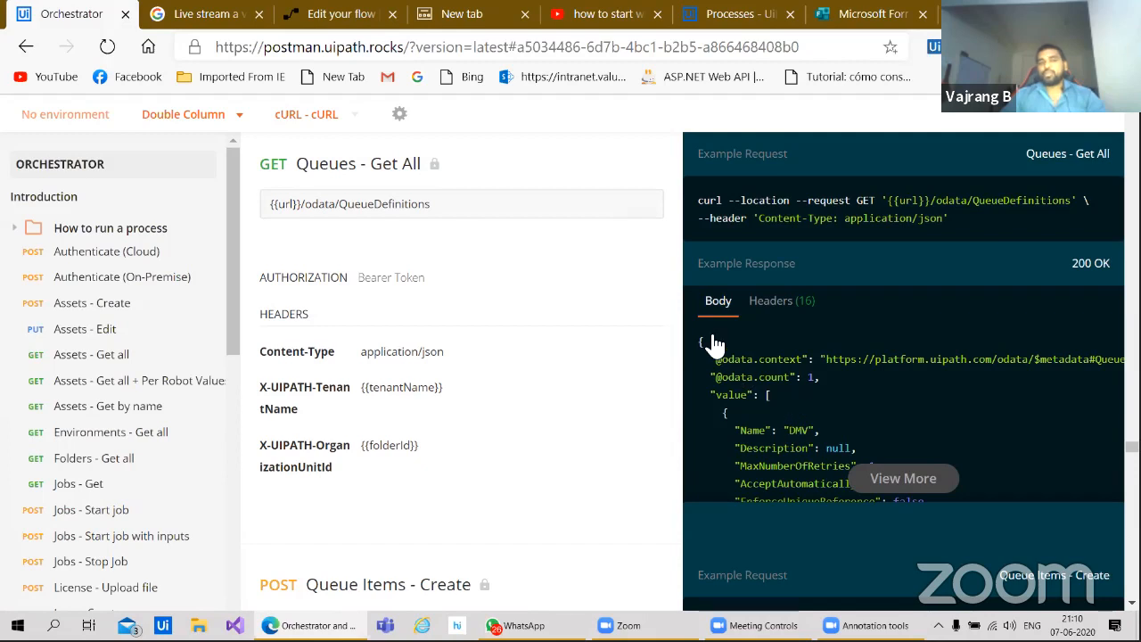
left_click(128, 353)
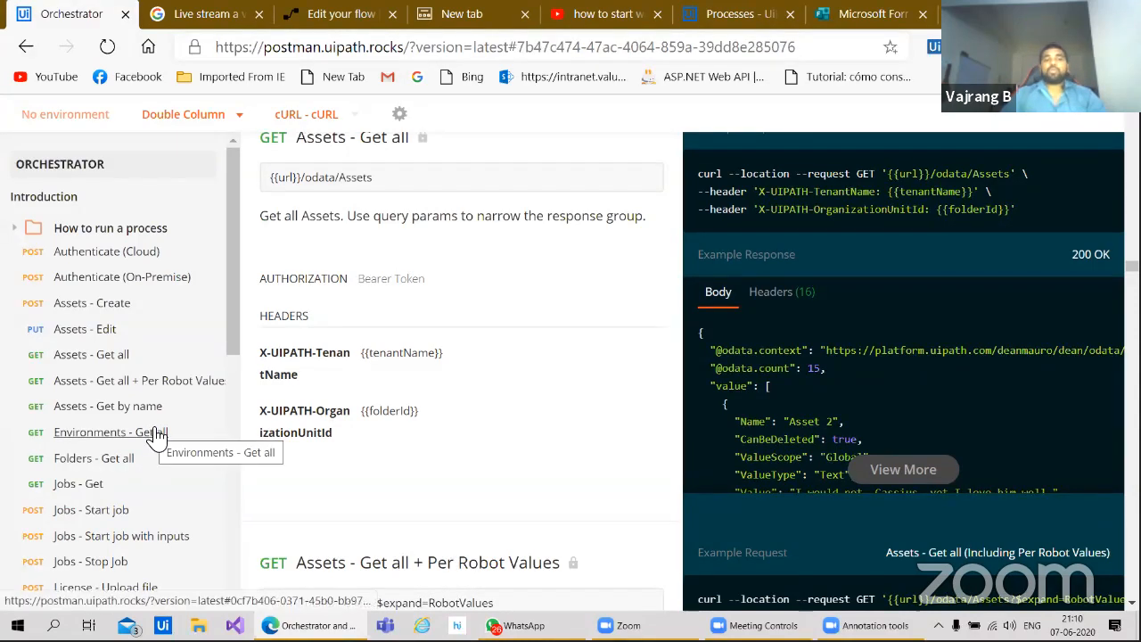
Step: Browse the Orchestrator API endpoint list, then return to the flow at 'http Get process id'
scroll(148, 476, "down", 3)
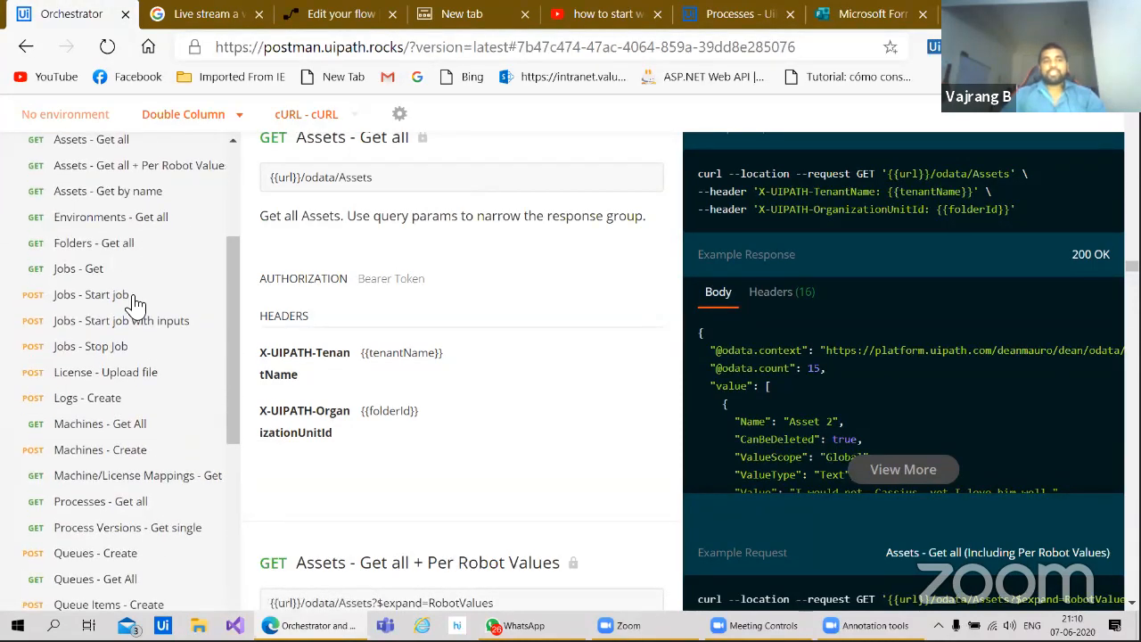
scroll(133, 420, "down", 3)
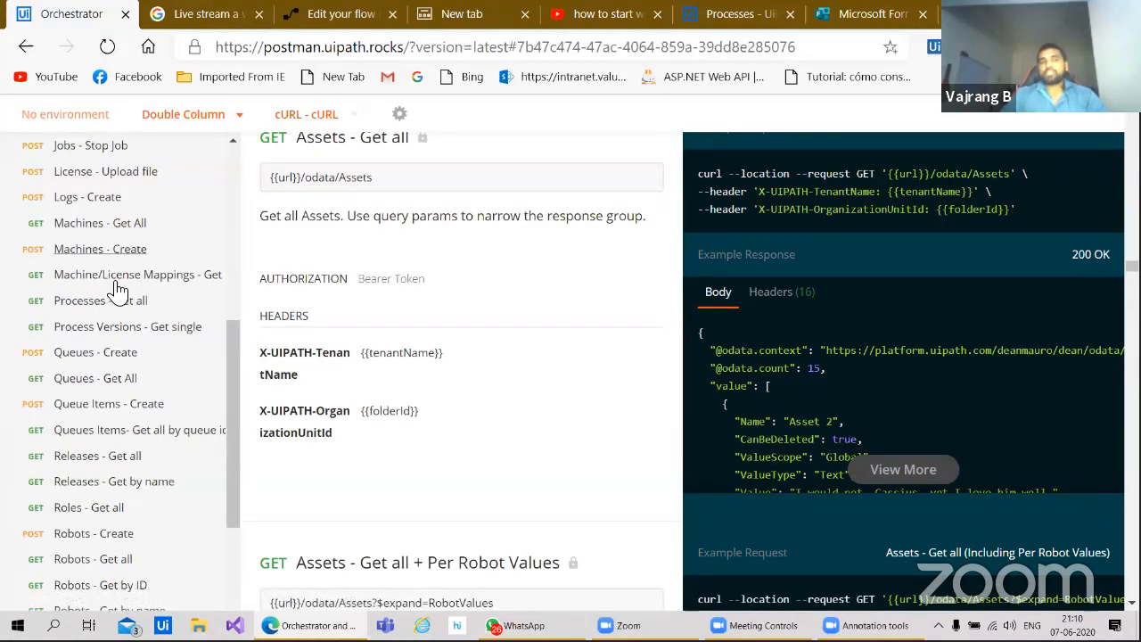
scroll(122, 407, "down", 1)
scroll(128, 357, "down", 2)
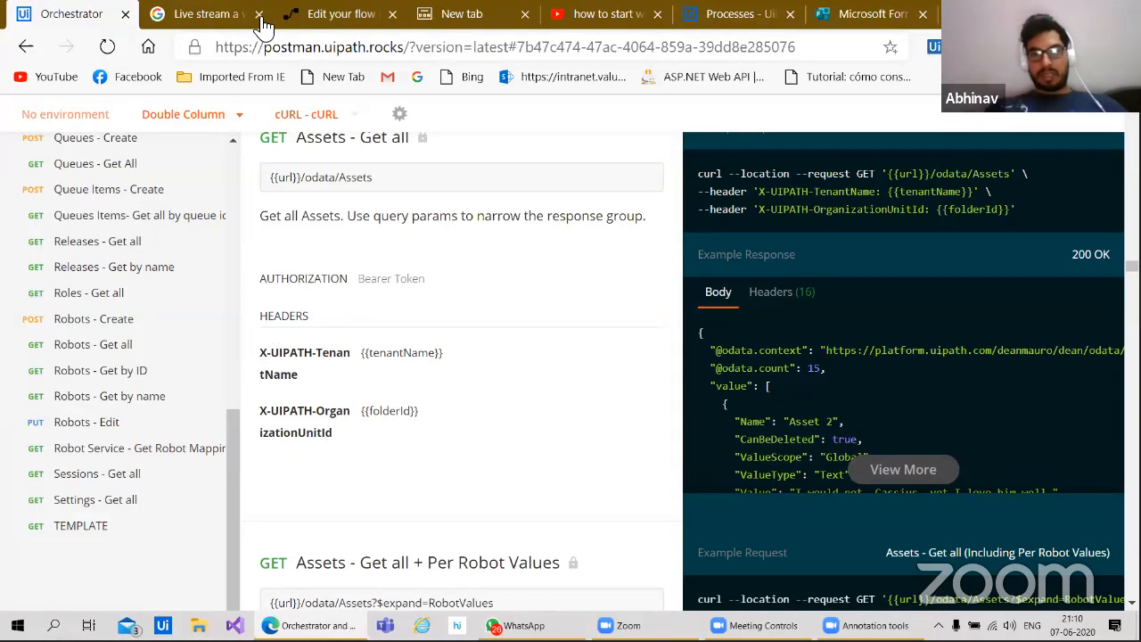
scroll(182, 235, "up", 3)
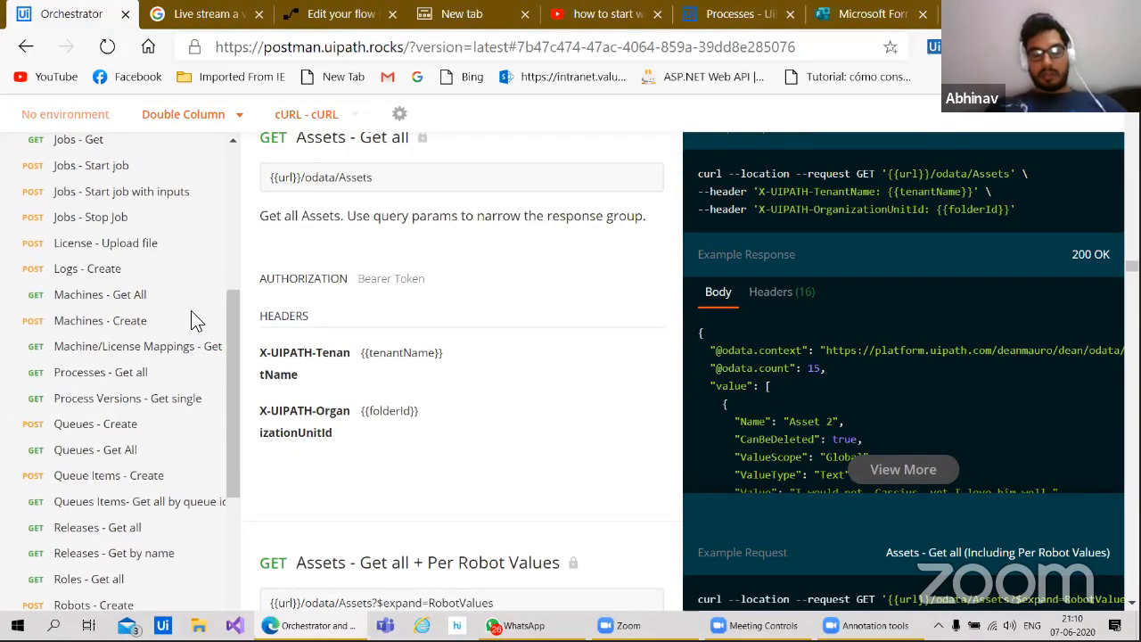
scroll(153, 375, "down", 2)
scroll(151, 368, "up", 3)
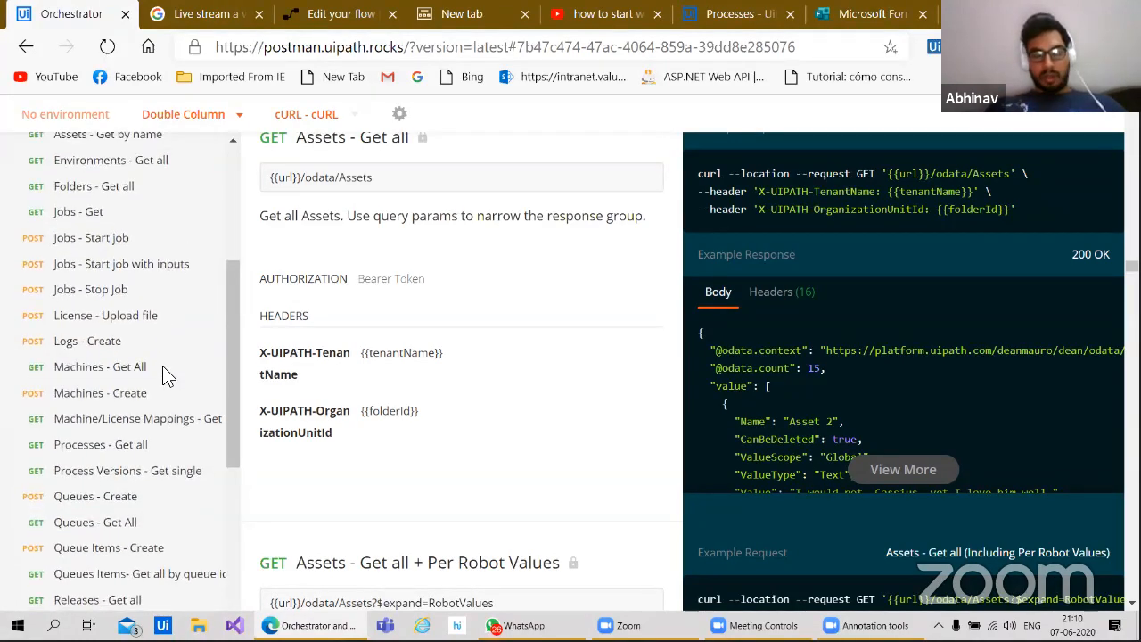
scroll(162, 366, "down", 2)
scroll(163, 268, "up", 5)
scroll(161, 392, "down", 7)
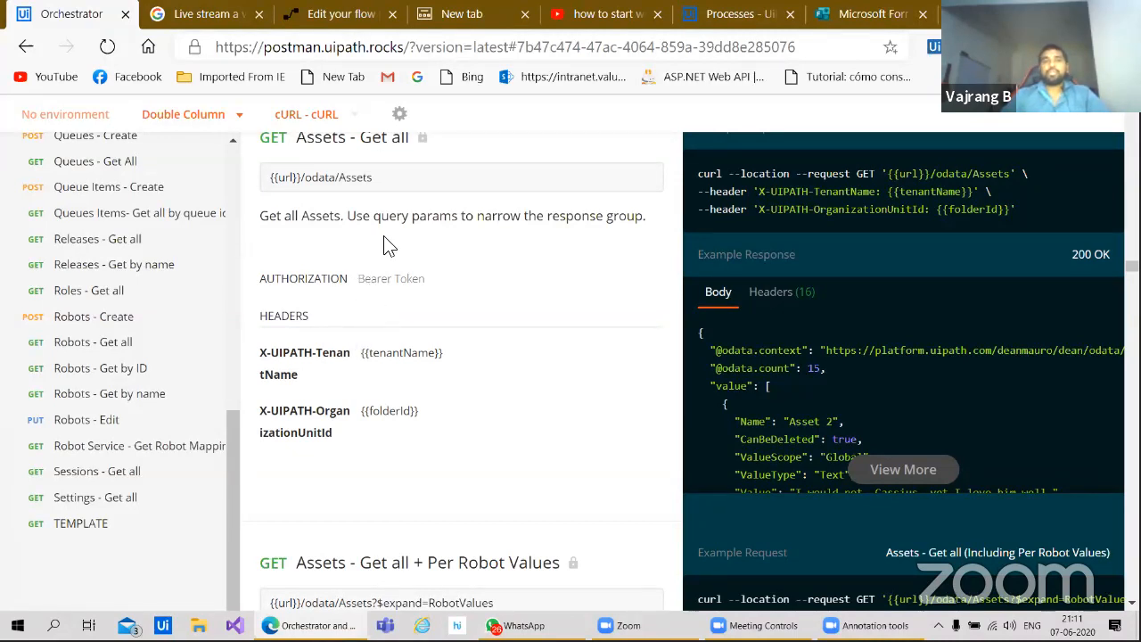
left_click(352, 14)
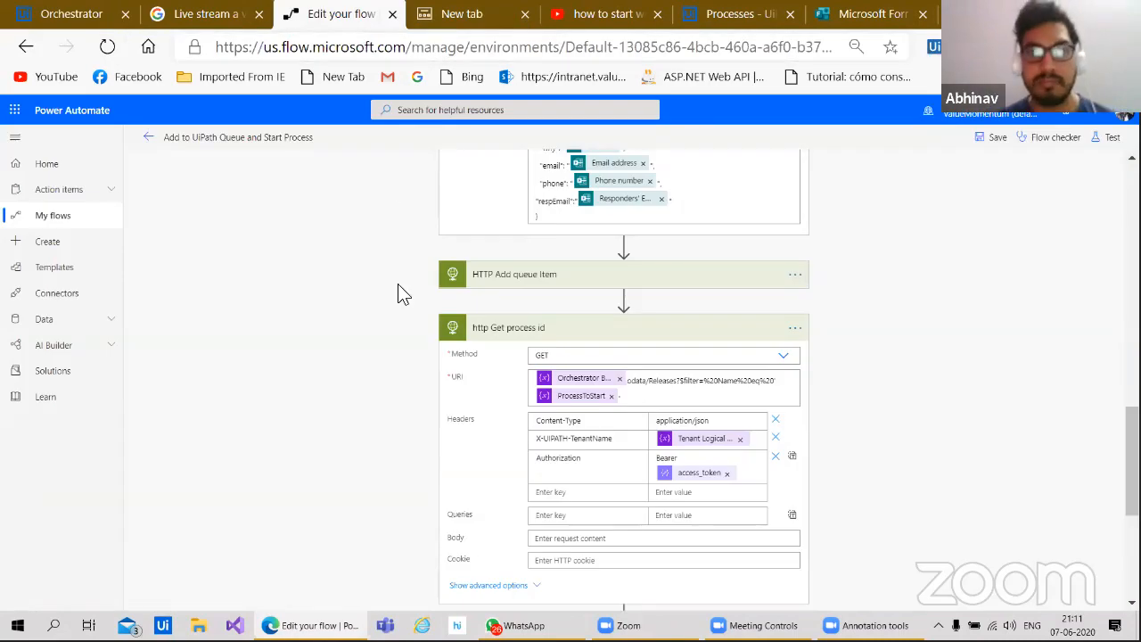
Step: Review the flow from http Get process id down to Parse JSON 2, then return to the API docs
scroll(378, 457, "down", 2)
scroll(369, 427, "down", 2)
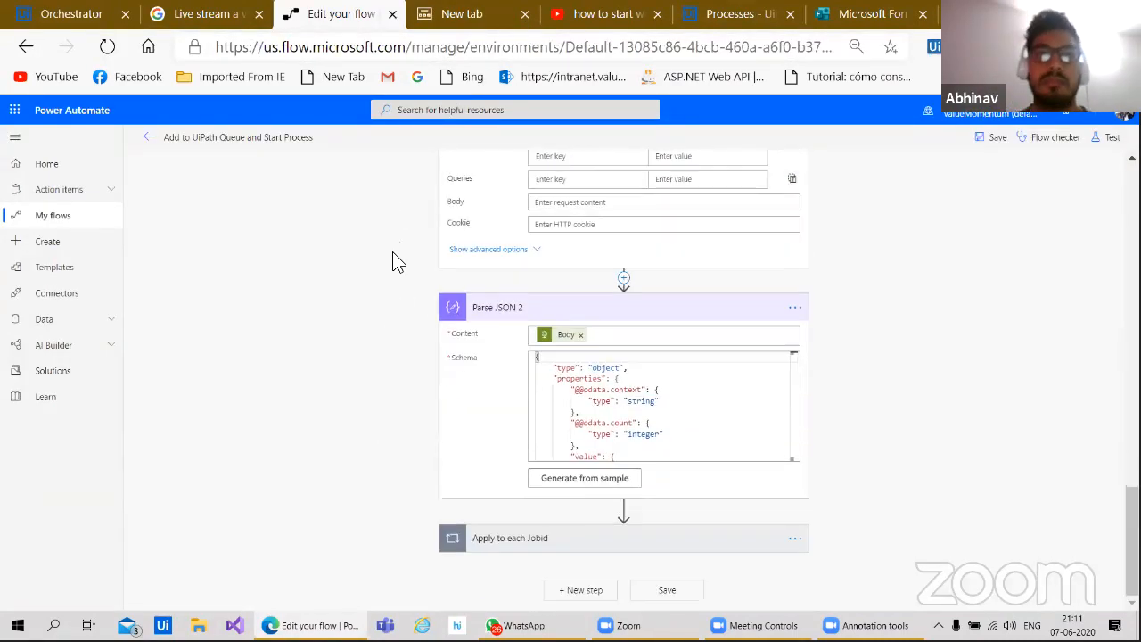
scroll(380, 268, "up", 3)
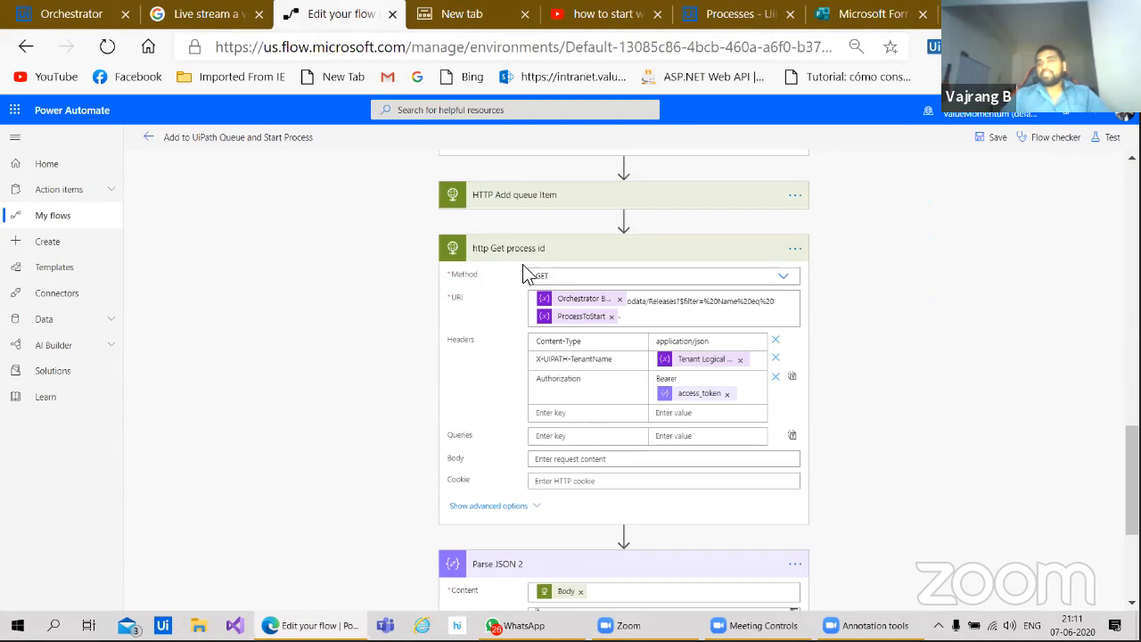
scroll(365, 460, "down", 3)
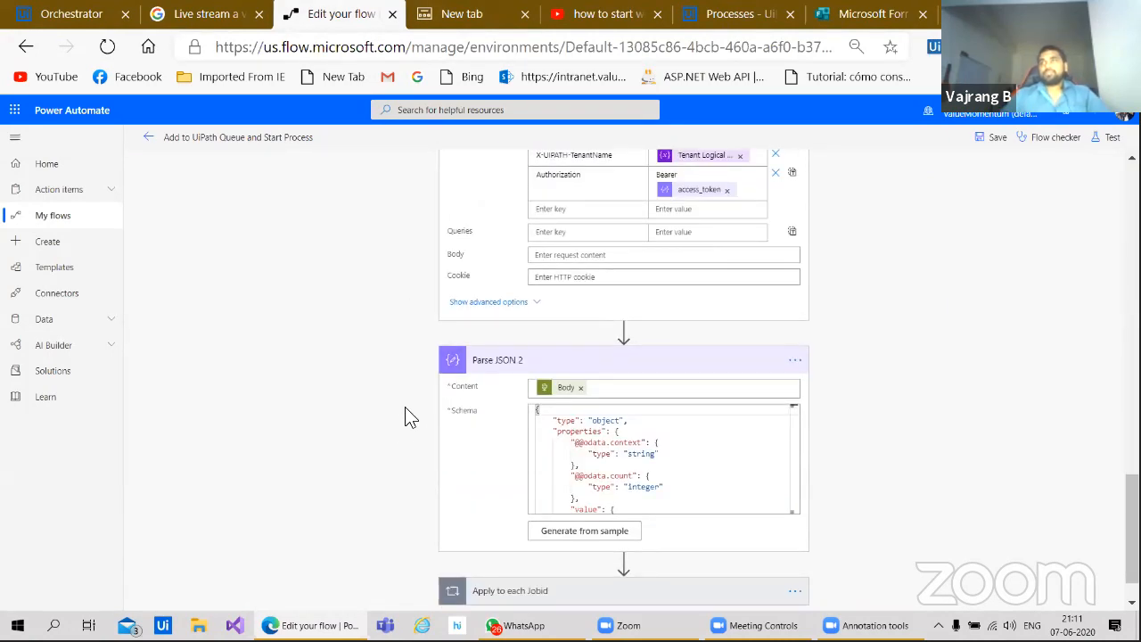
scroll(390, 433, "down", 1)
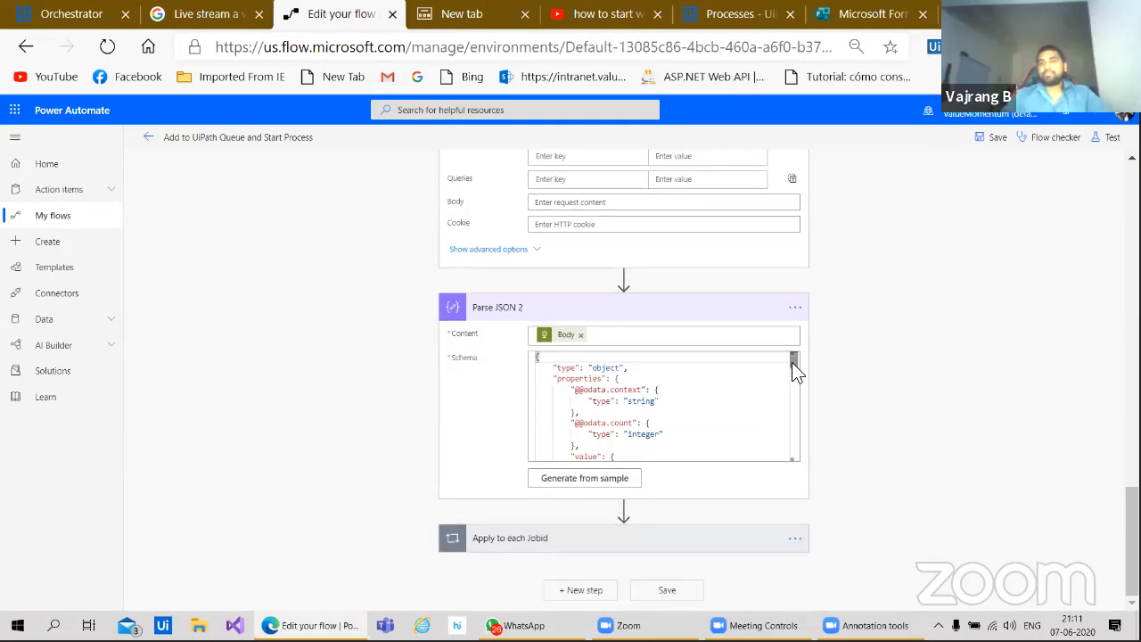
scroll(793, 370, "up", 1)
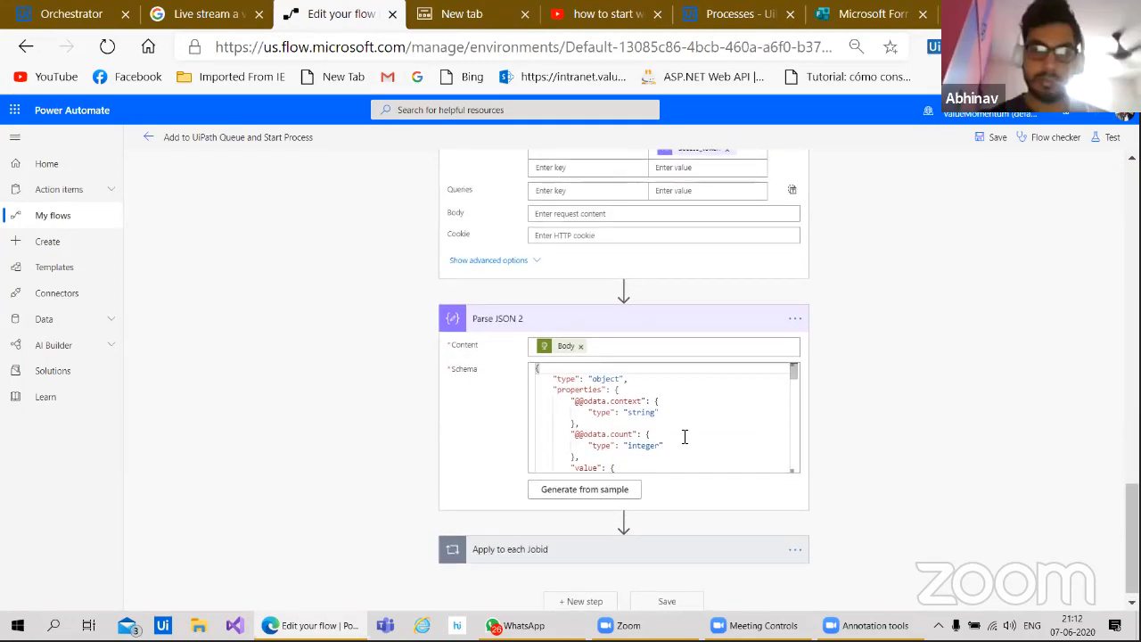
left_click(101, 25)
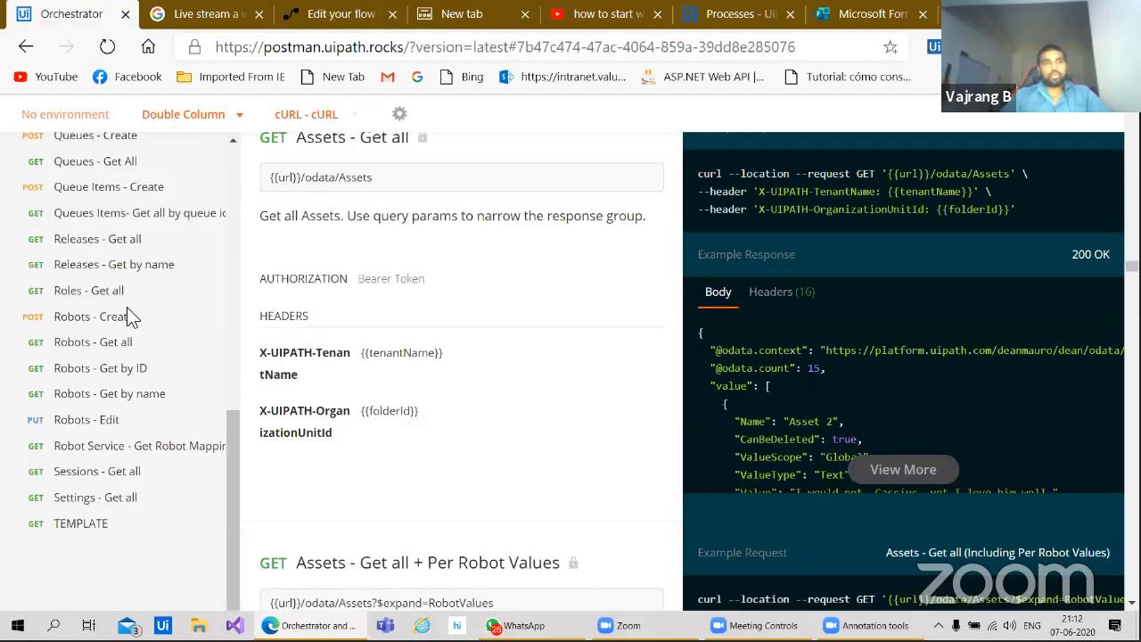
Step: Open the 'Jobs - Start job' docs showing the StartJobs POST and its 201 Created example
scroll(132, 383, "up", 3)
scroll(136, 456, "up", 3)
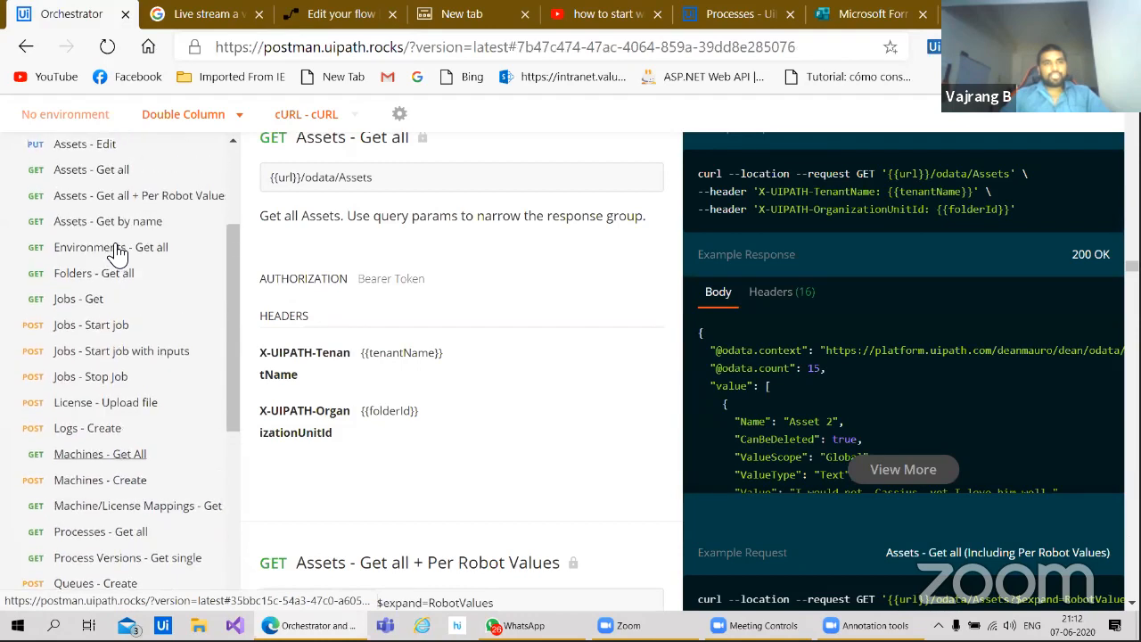
left_click(116, 349)
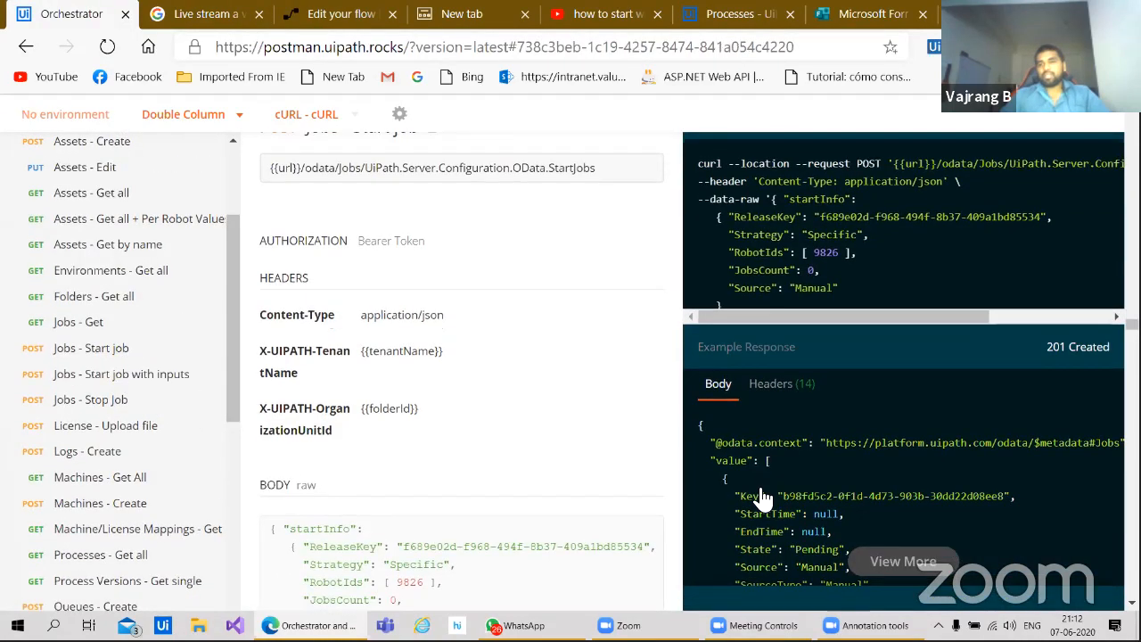
scroll(754, 455, "down", 2)
Step: View the full Start job example response, then go back to the Parse JSON 2 step
left_click(900, 364)
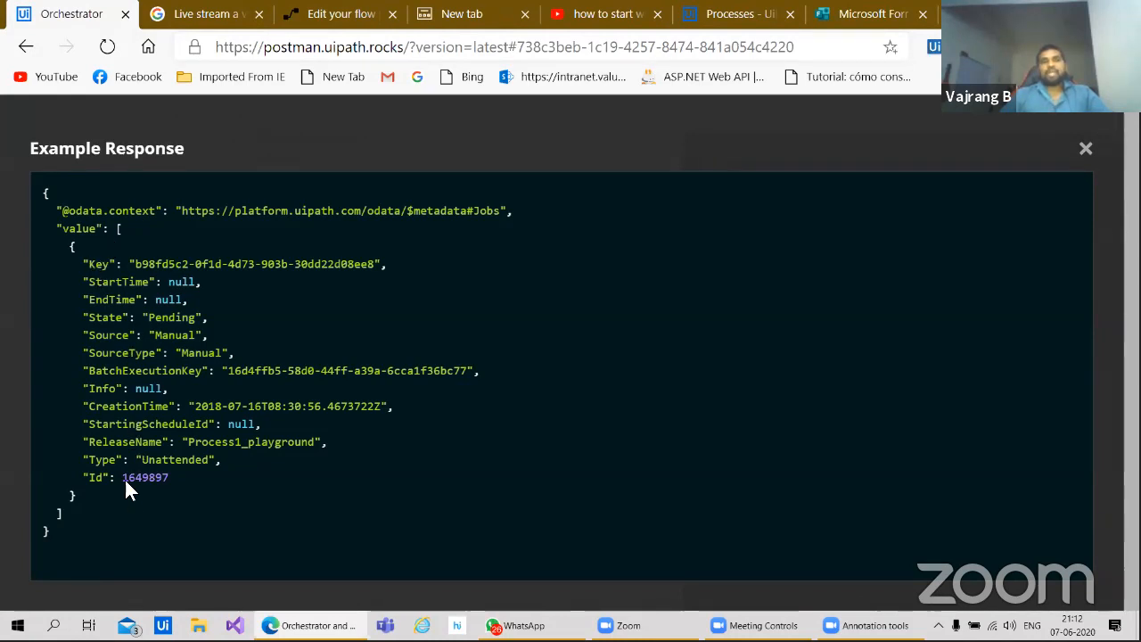
left_click(1084, 150)
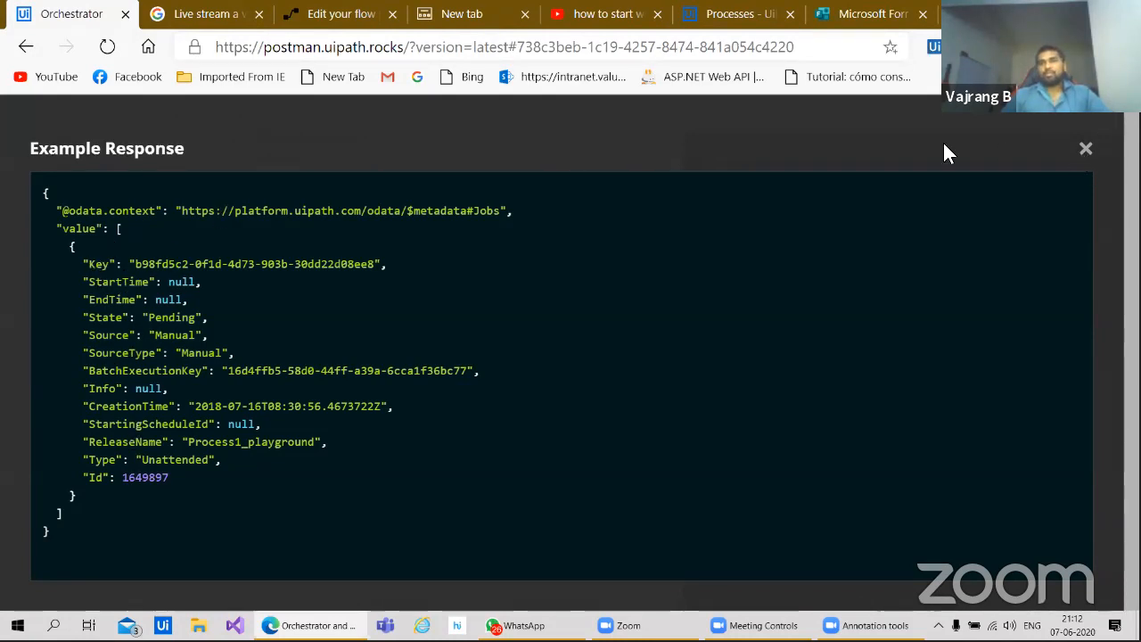
left_click(339, 20)
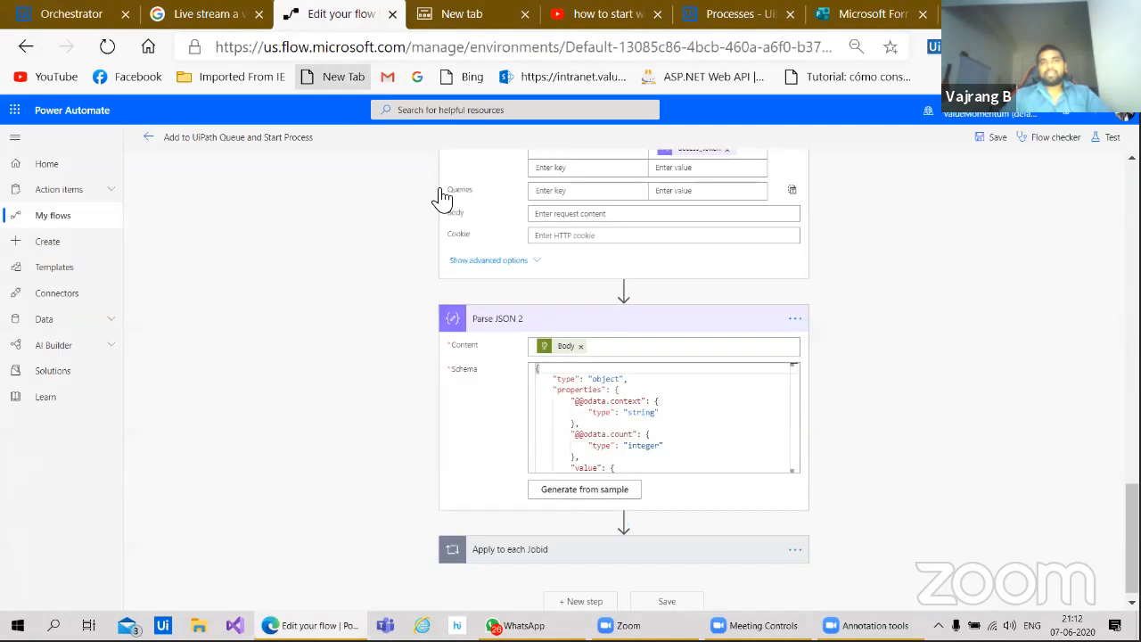
scroll(702, 426, "down", 1)
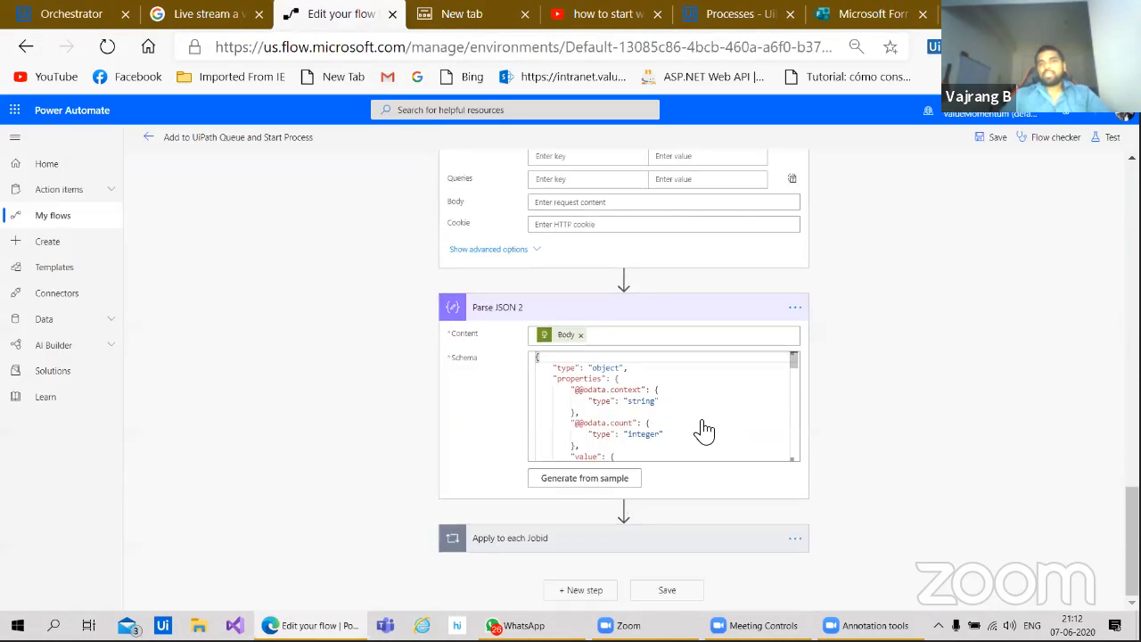
scroll(703, 431, "up", 1)
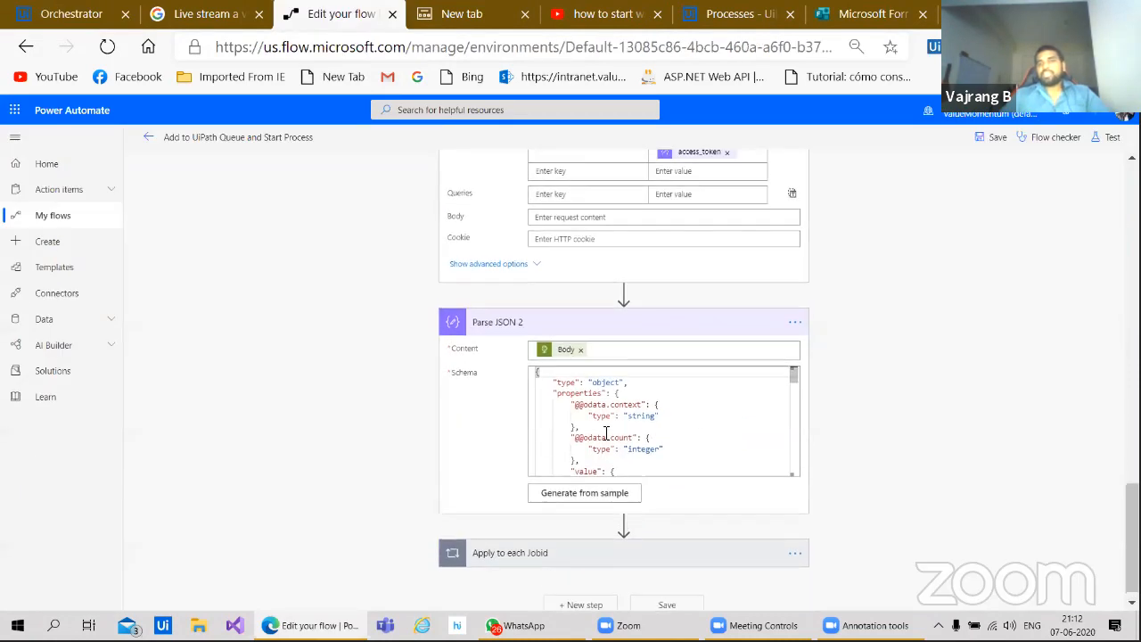
left_click(613, 488)
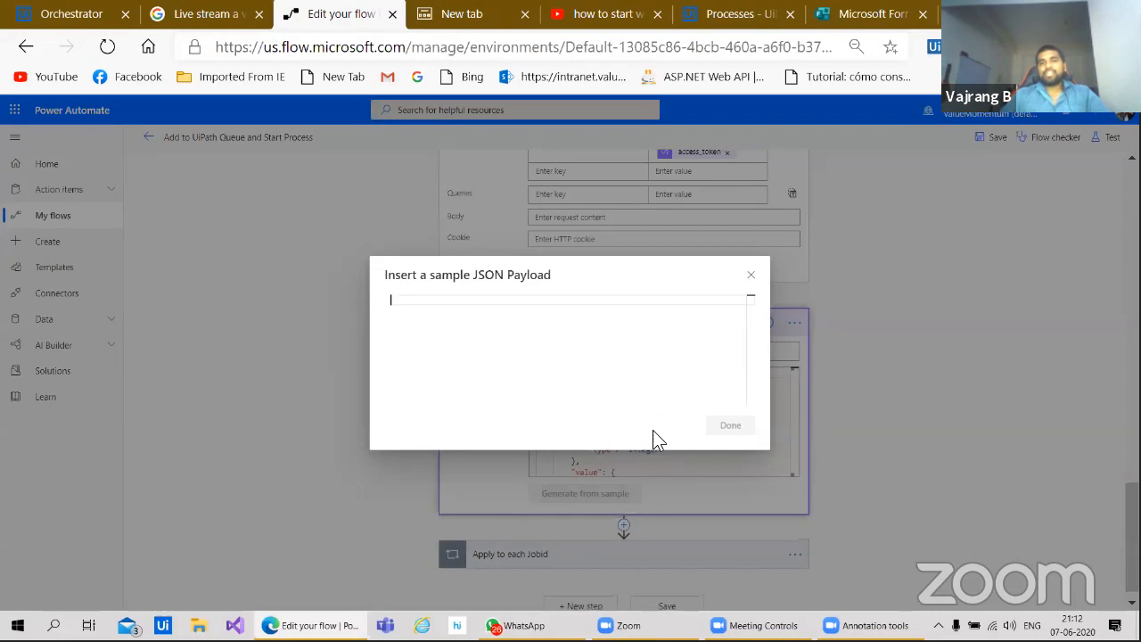
left_click(750, 275)
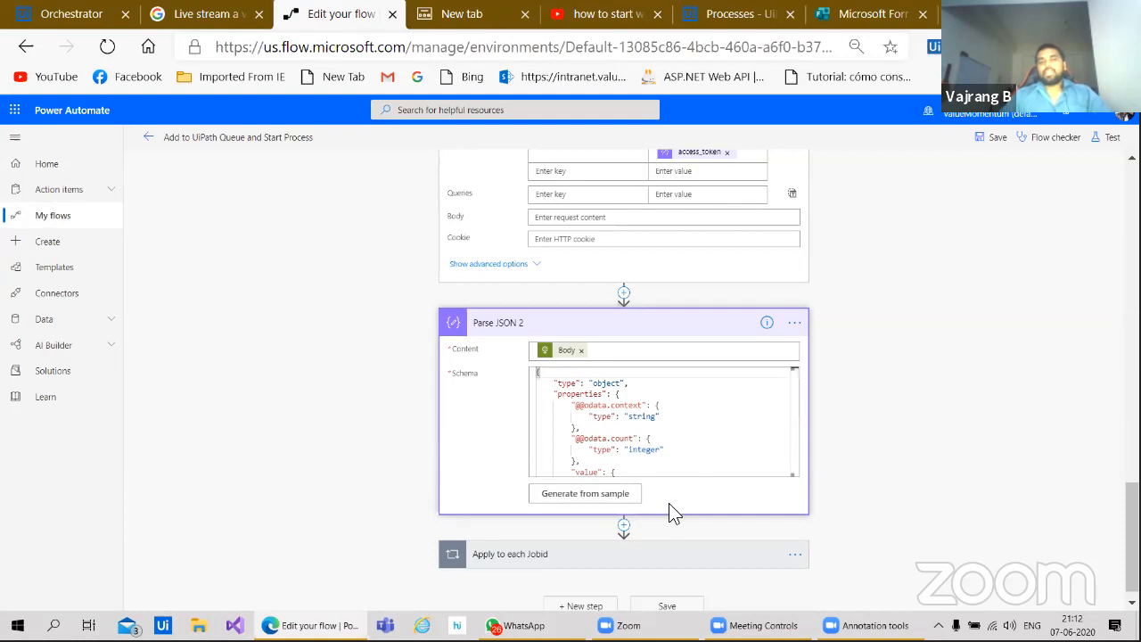
Step: Add a Parse JSON 3 action after Parse JSON 2 and start generating its schema from a sample
left_click(624, 525)
left_click(629, 540)
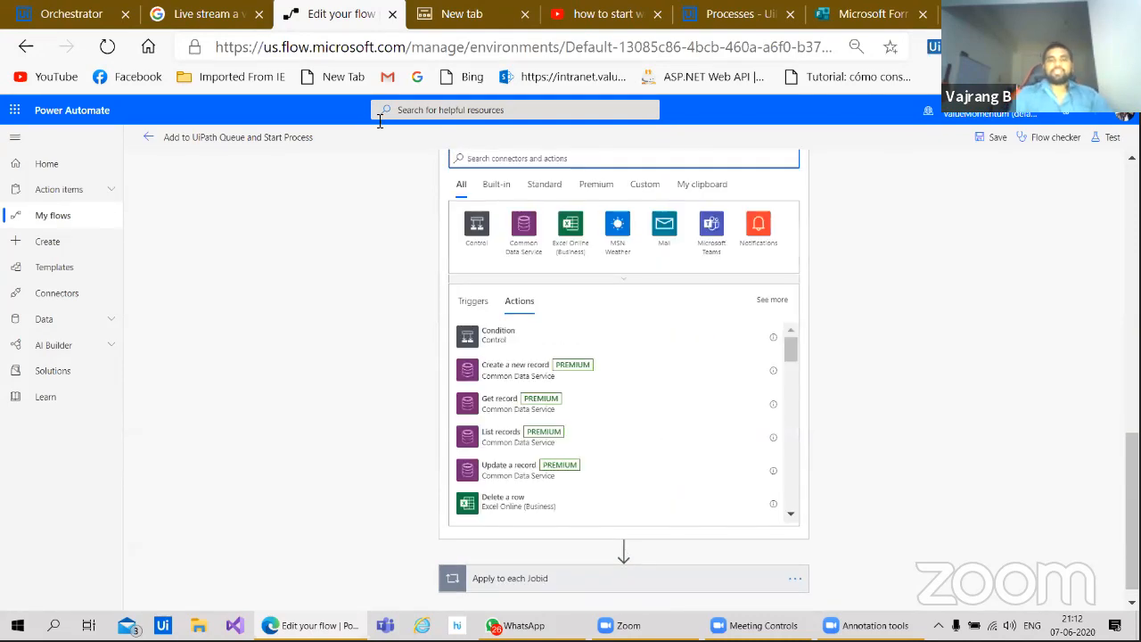
type("json")
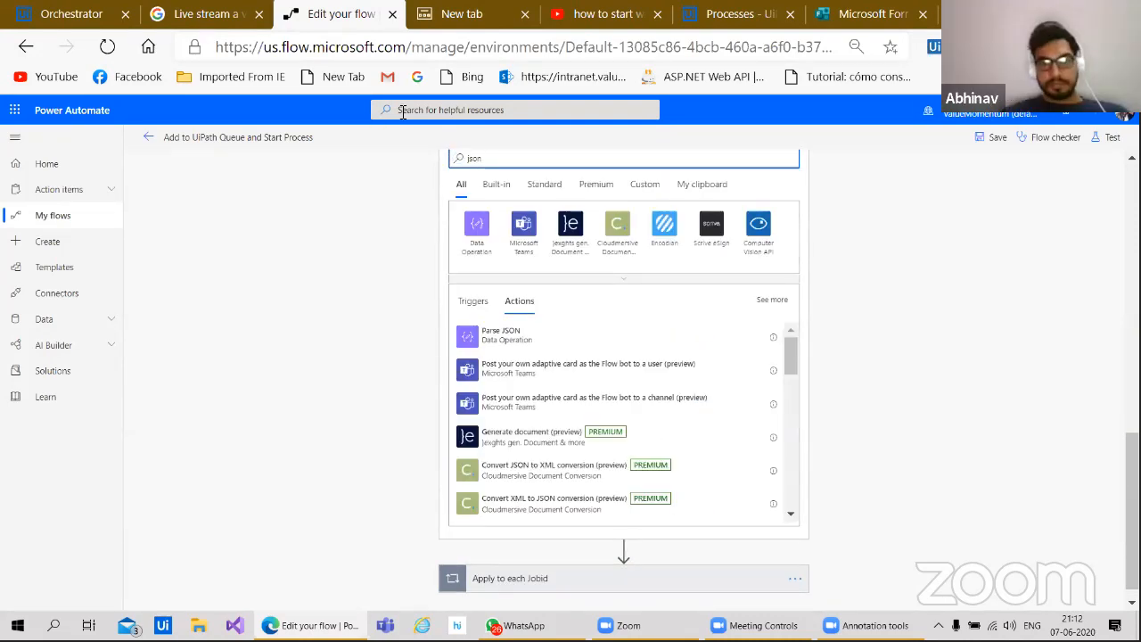
left_click(541, 339)
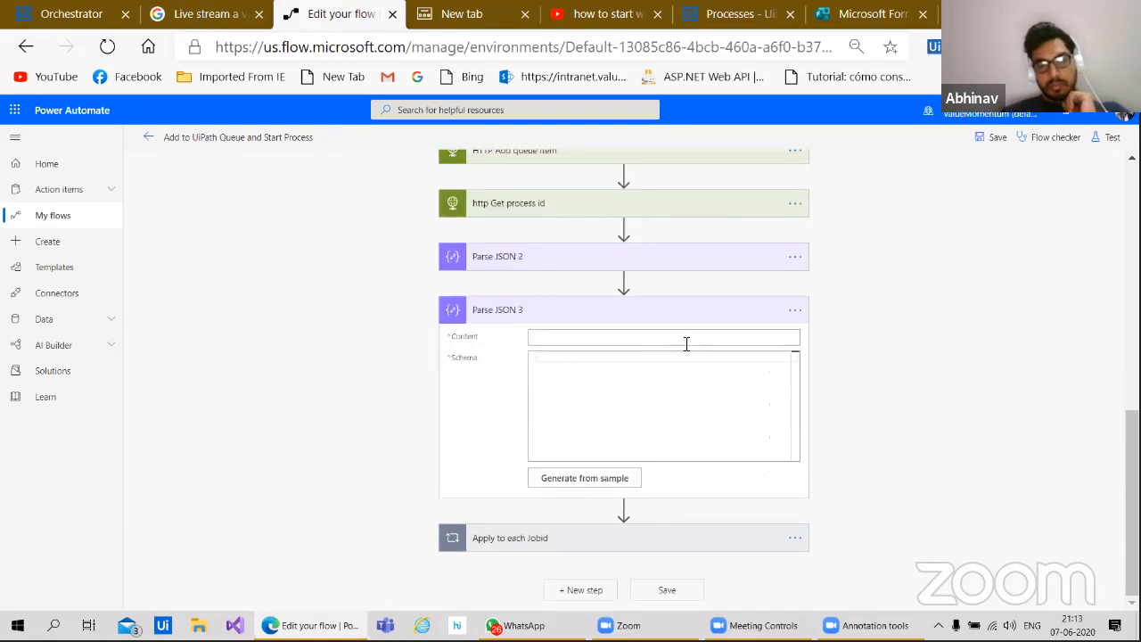
left_click(604, 340)
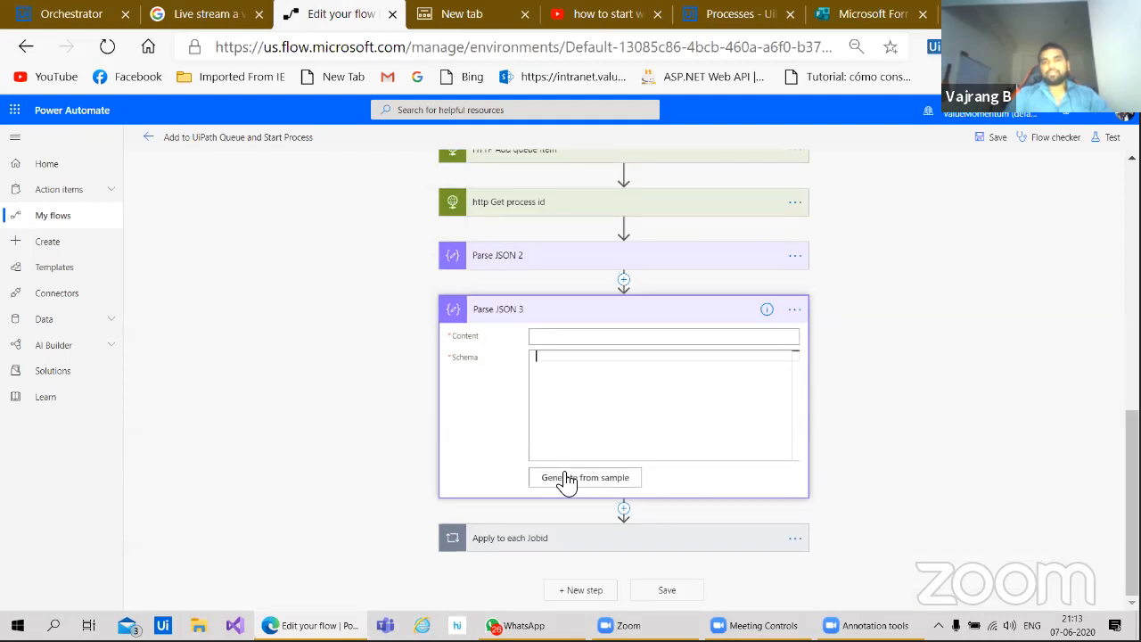
left_click(561, 483)
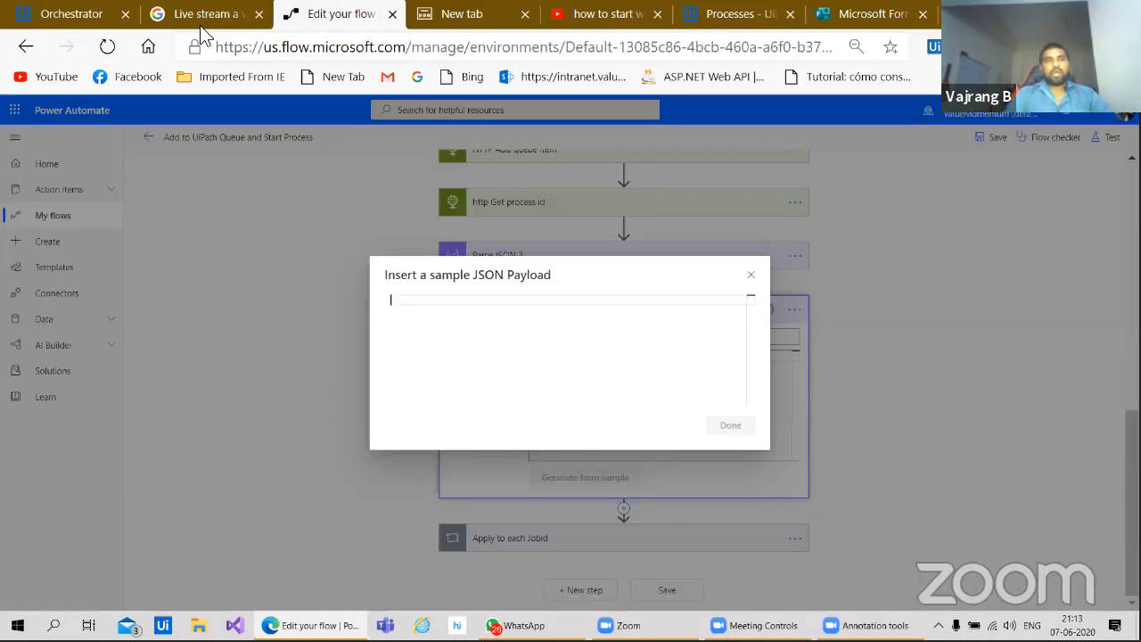
Step: In the API docs, open the full Start job example response
left_click(67, 20)
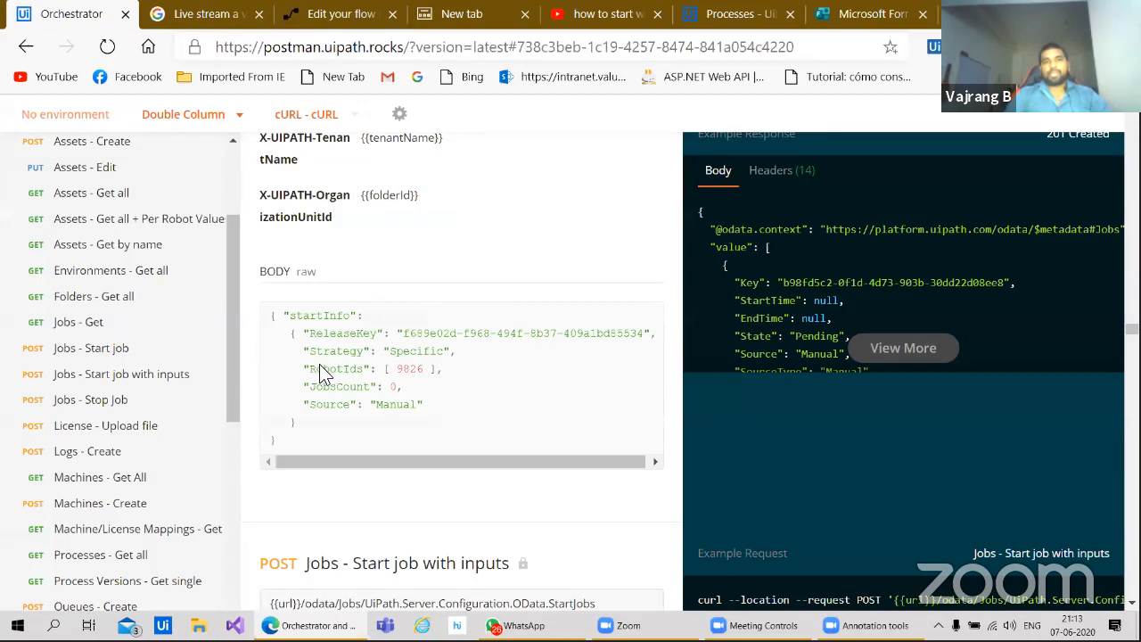
right_click(279, 424)
left_click(274, 417)
right_click(277, 323)
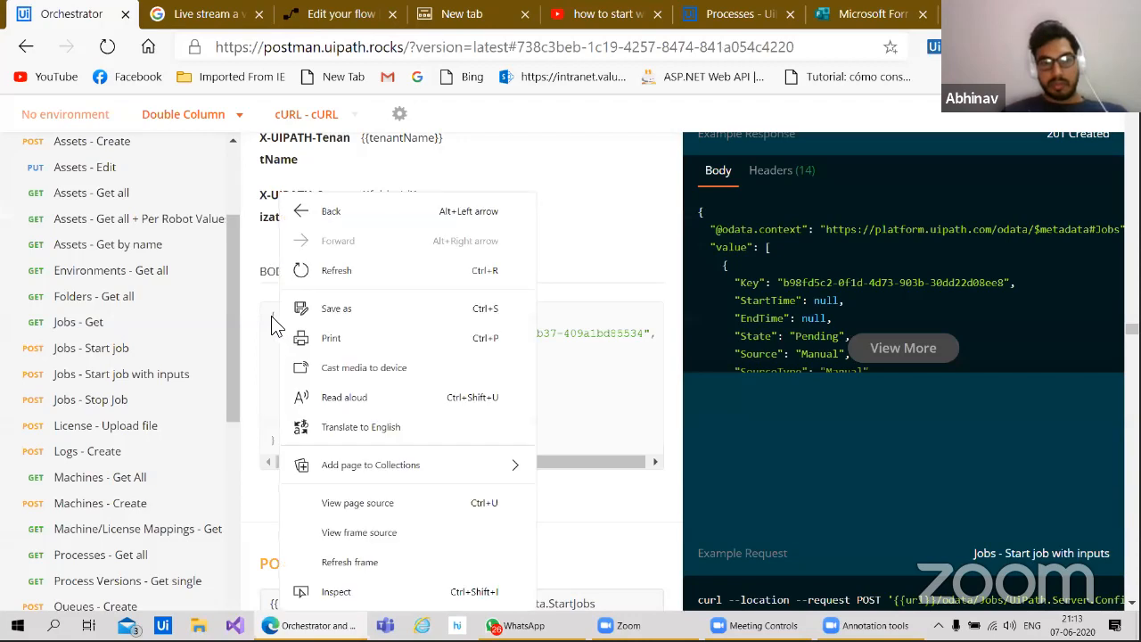
right_click(272, 319)
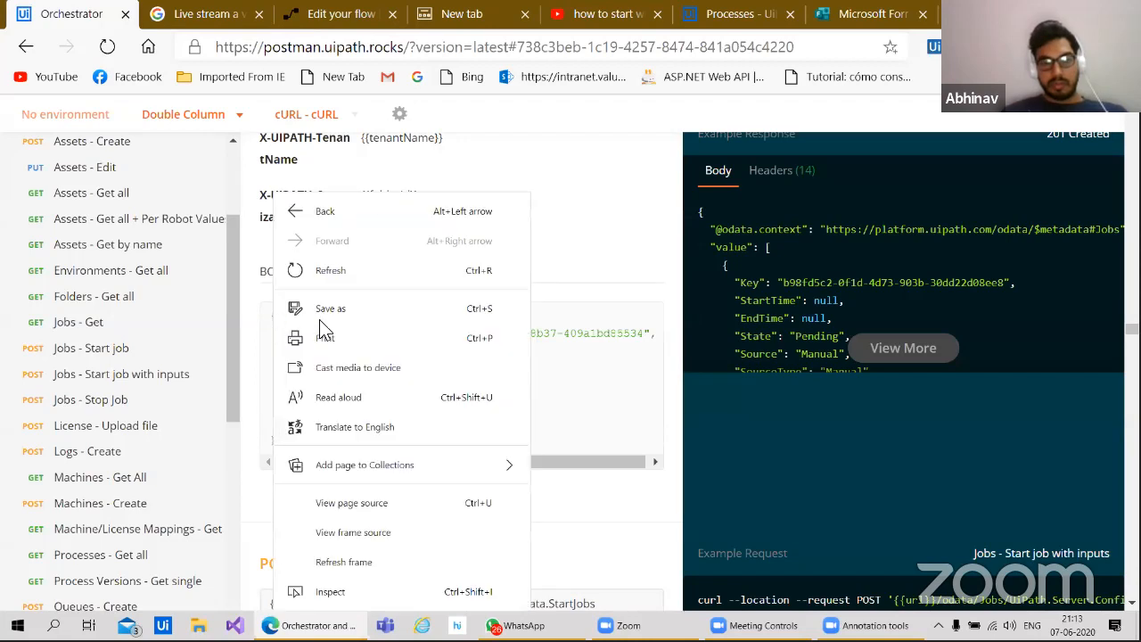
left_click(768, 335)
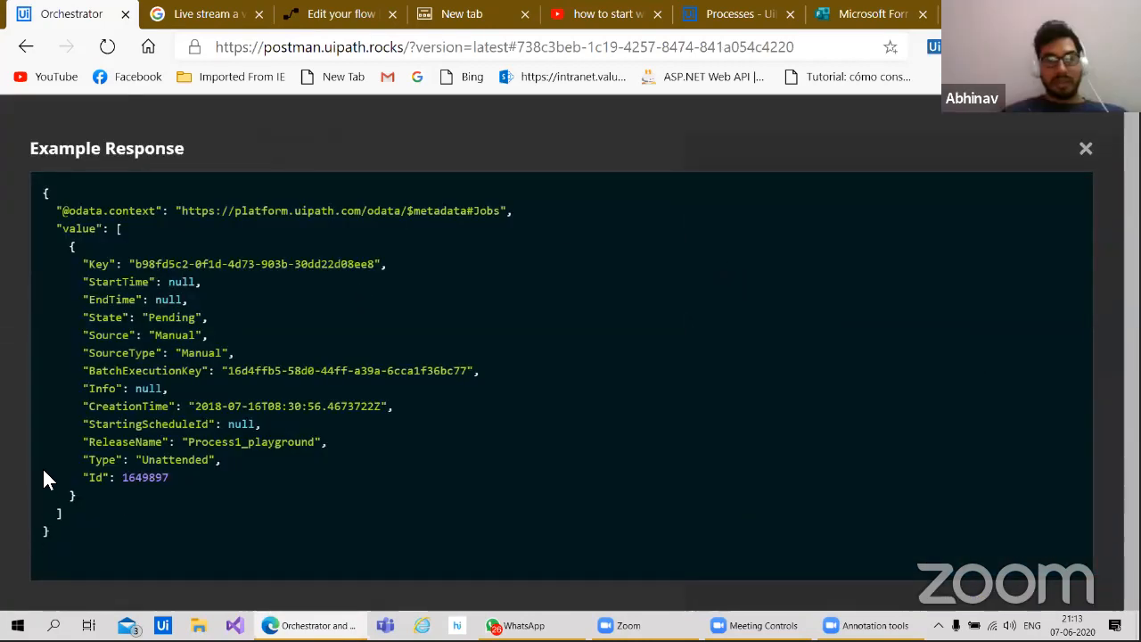
Step: Select the entire example response JSON and return to the sample payload dialog
right_click(44, 426)
right_click(362, 294)
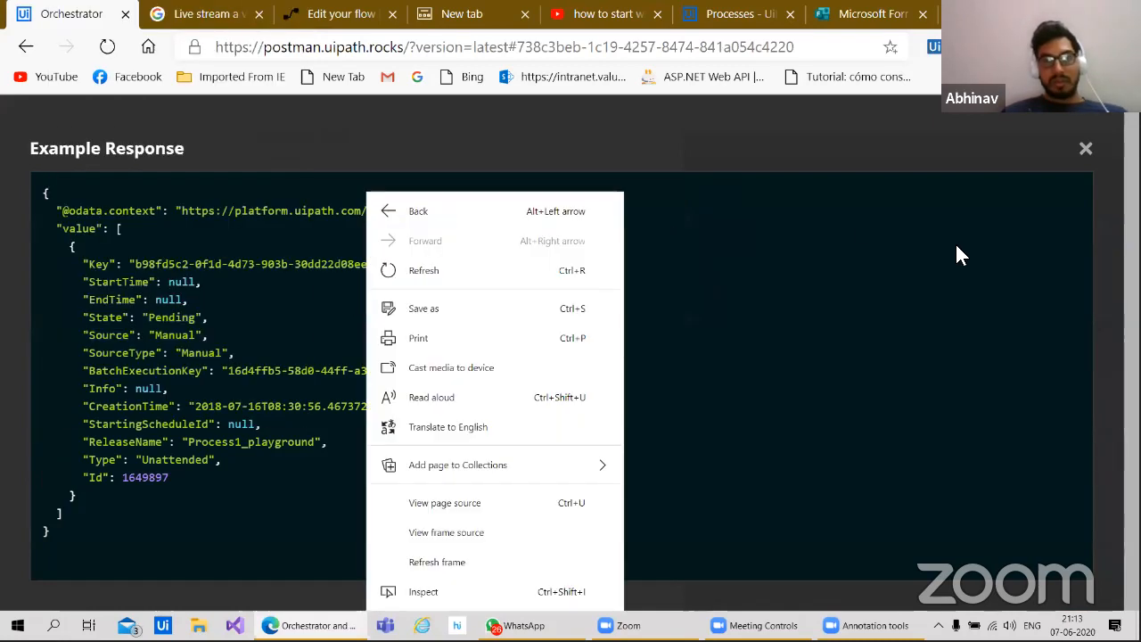
right_click(1085, 160)
left_click(1085, 149)
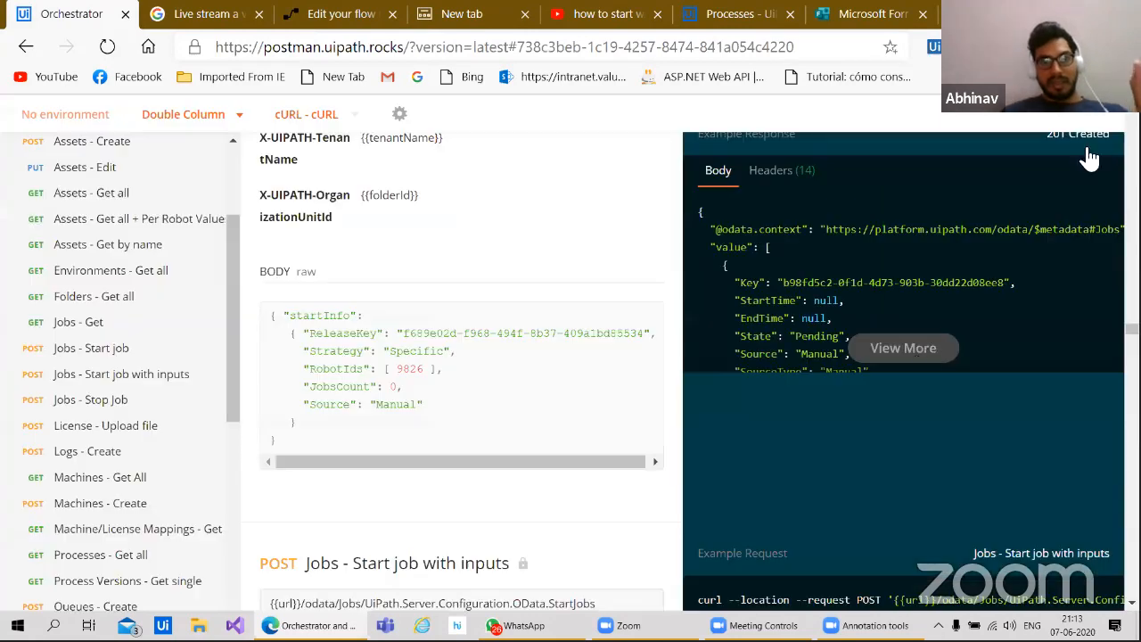
left_click(891, 355)
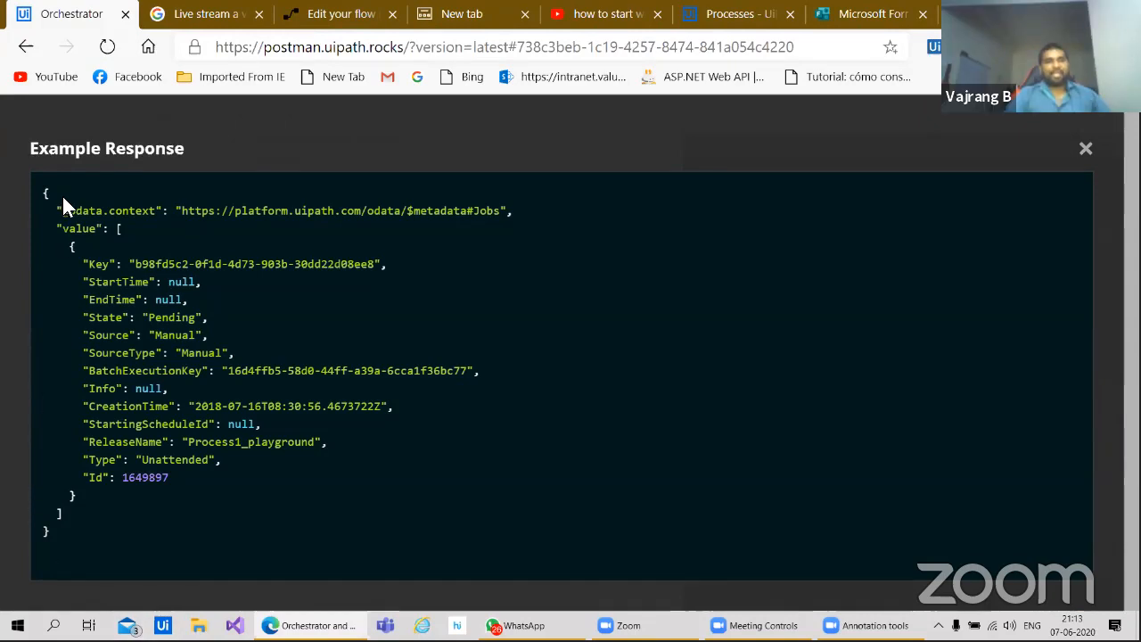
left_click_drag(41, 194, 54, 533)
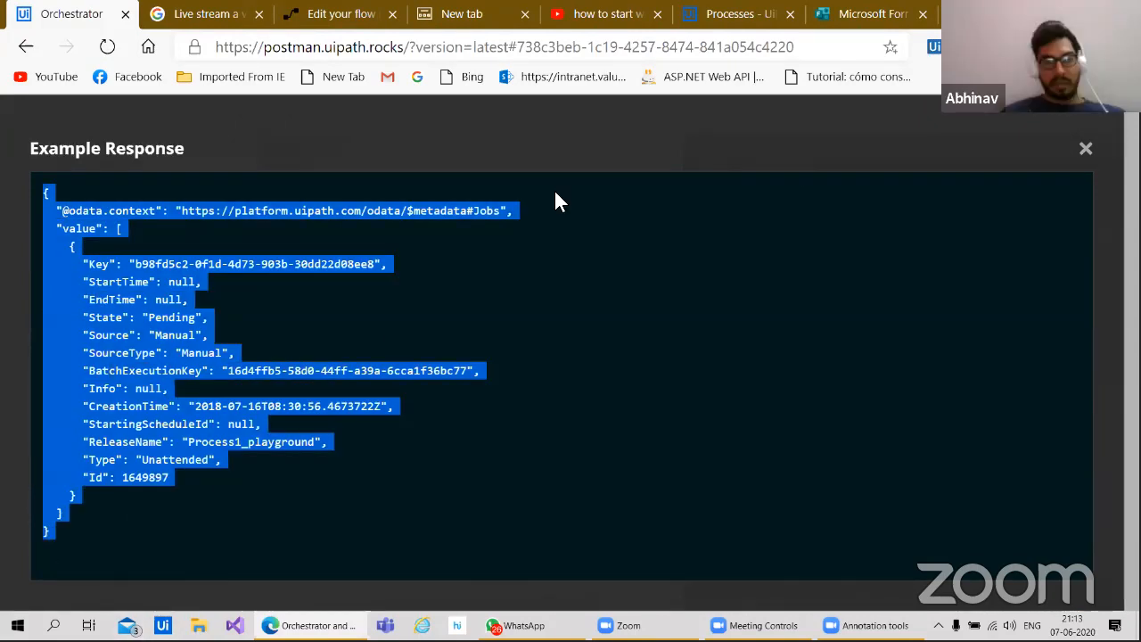
left_click(346, 22)
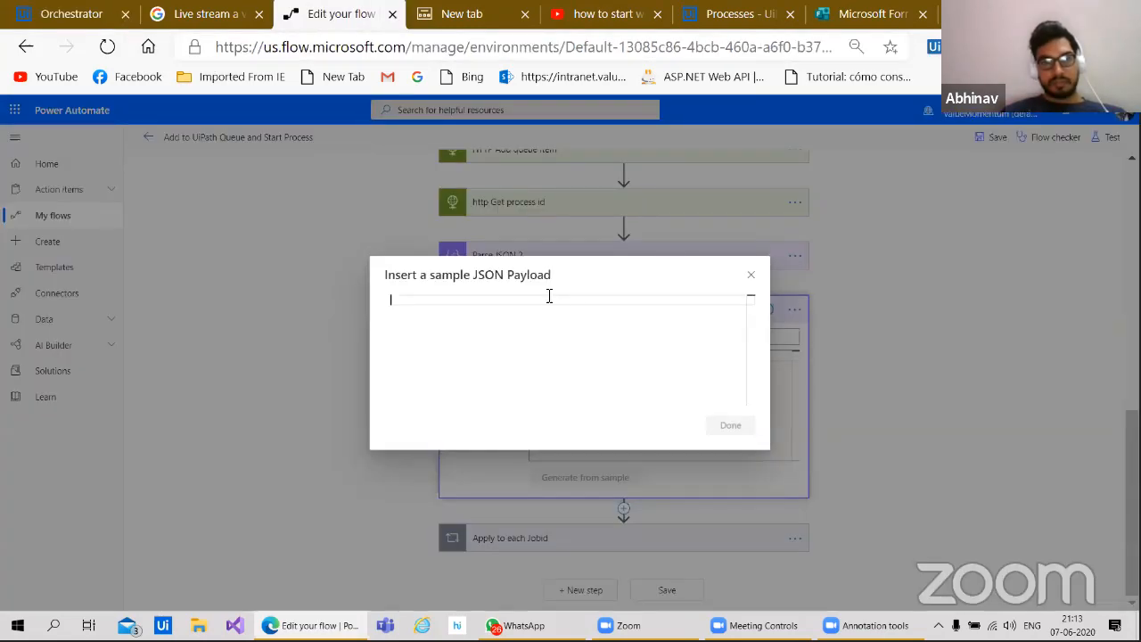
Step: Paste the copied JSON into the sample payload box and generate a schema
key("ctrl+v")
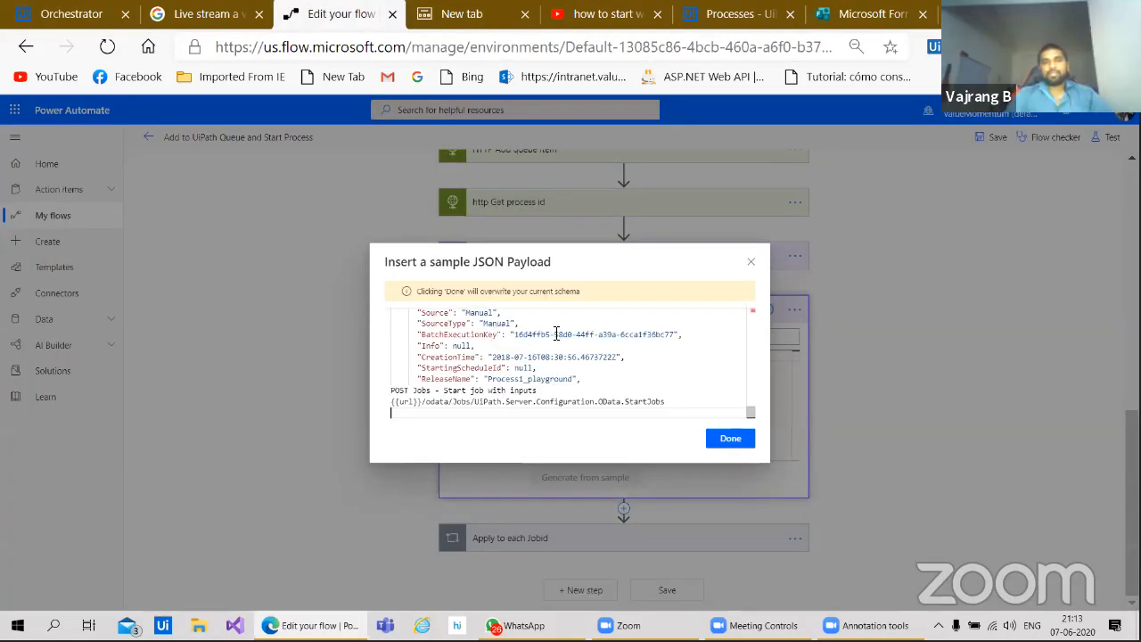
left_click(731, 438)
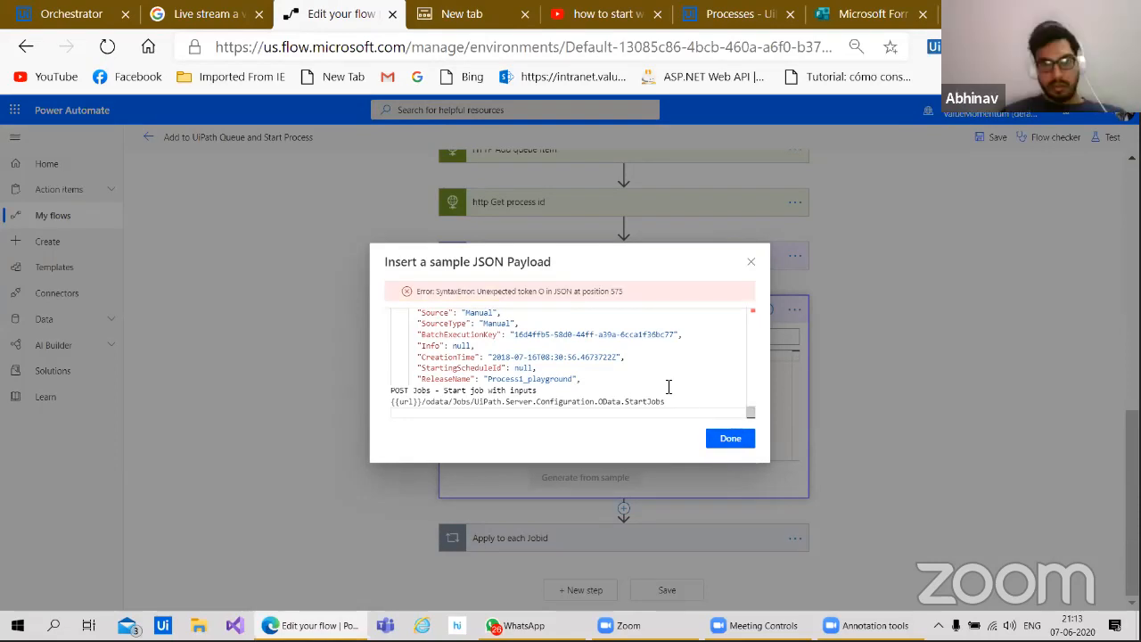
scroll(625, 366, "up", 1)
scroll(624, 364, "down", 1)
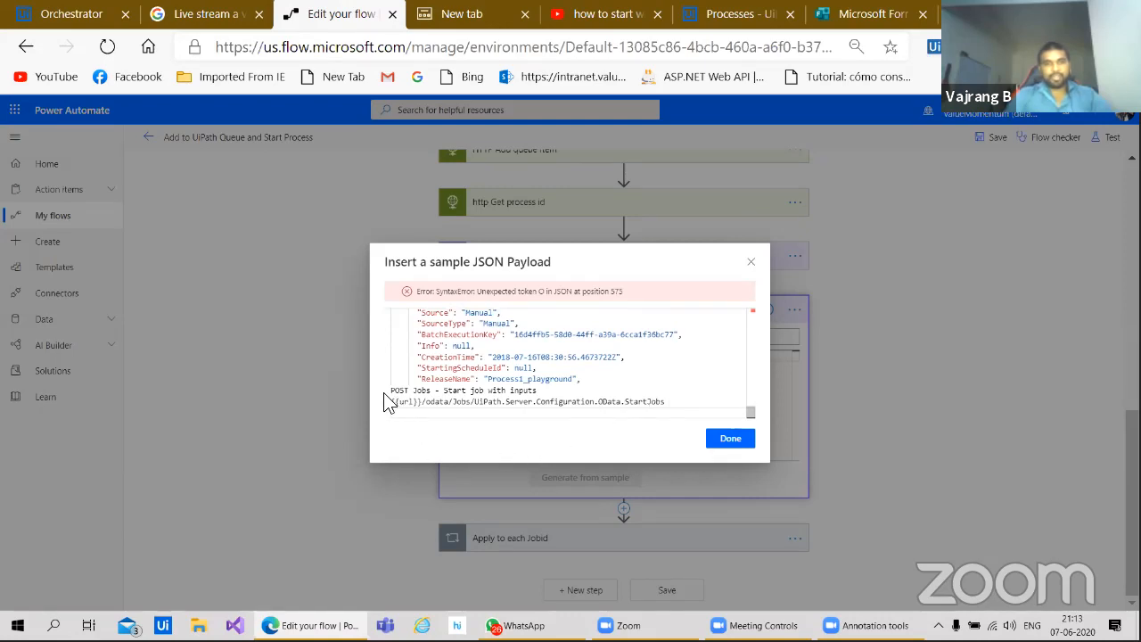
Step: Reselect only the example response JSON in the API docs
left_click(89, 16)
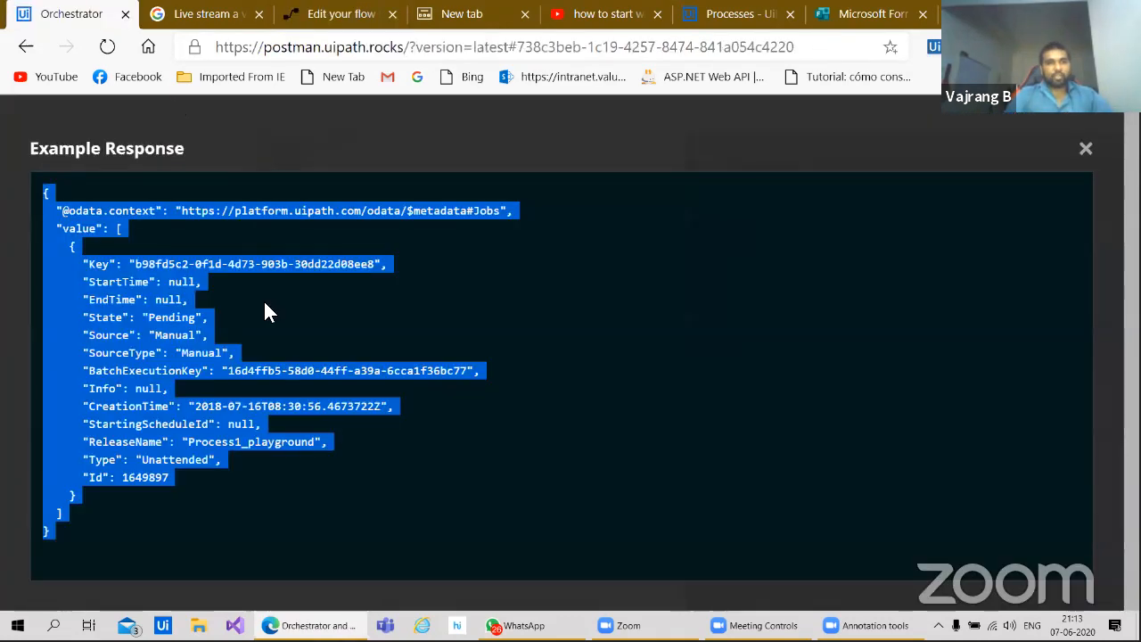
left_click(104, 392)
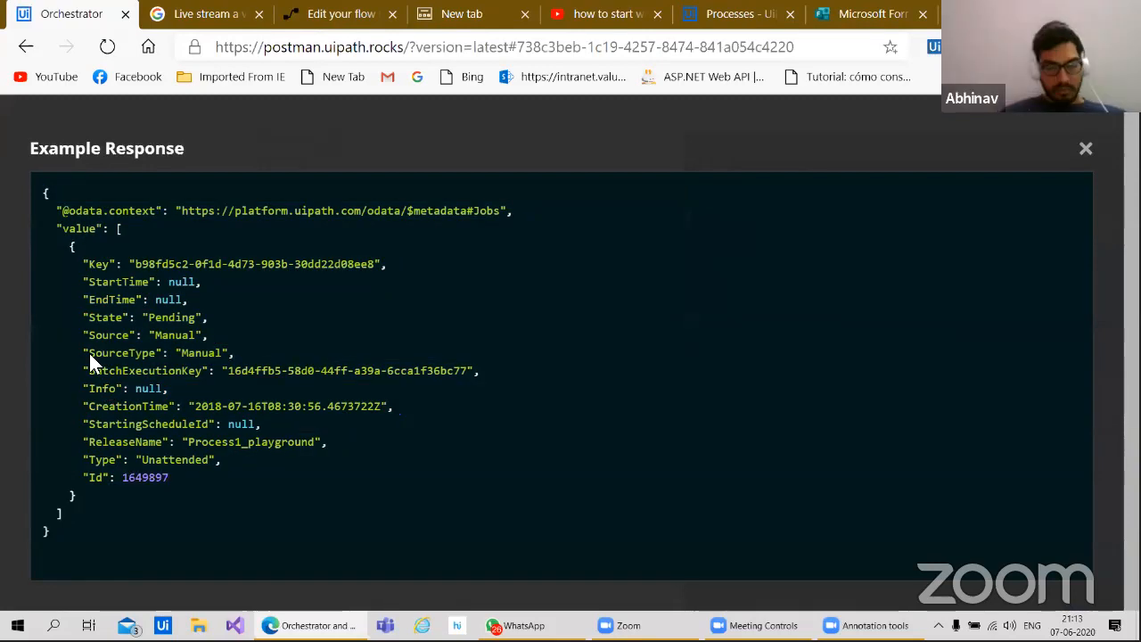
right_click(42, 439)
left_click(436, 381)
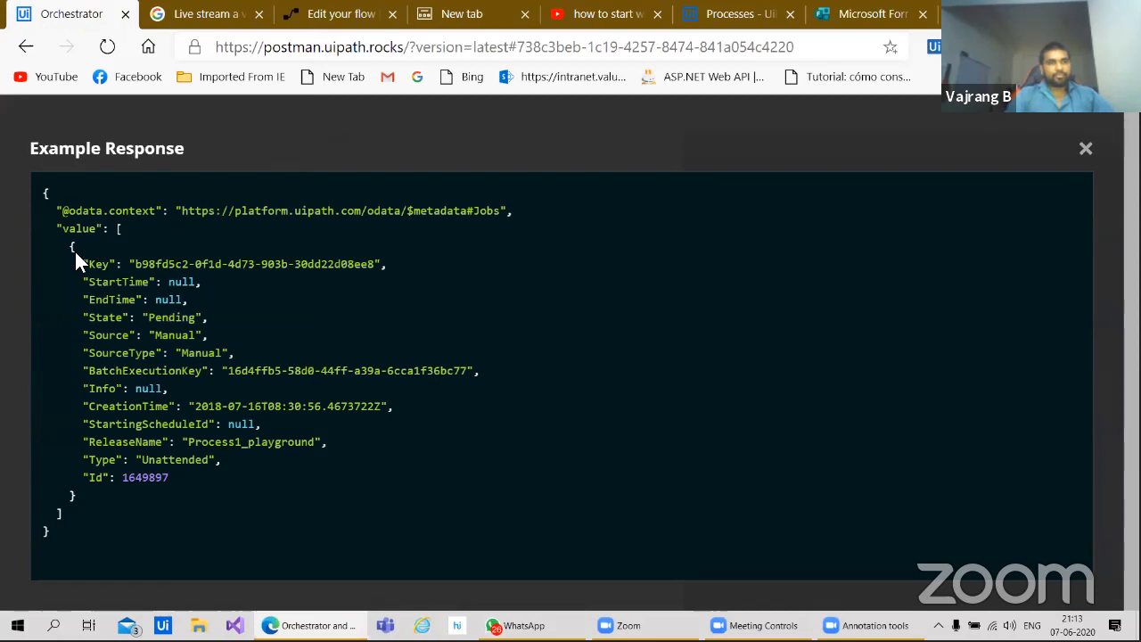
left_click_drag(44, 193, 106, 512)
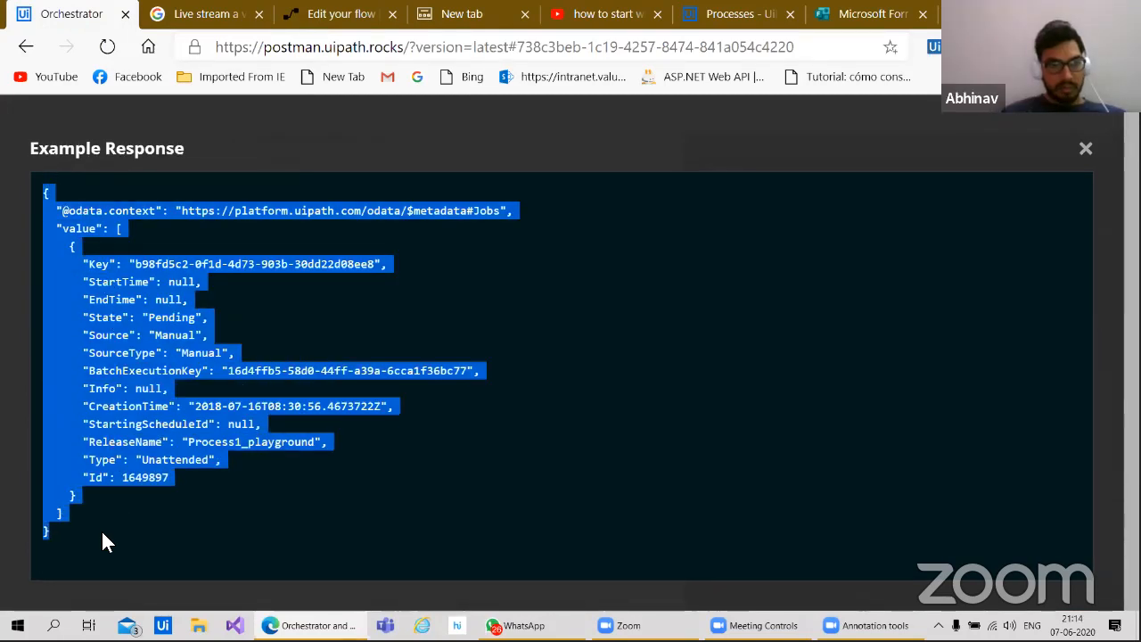
left_click(324, 25)
Step: Replace the payload with the newly copied JSON and regenerate the Parse JSON 3 schema
left_click(546, 368)
key("ctrl+a")
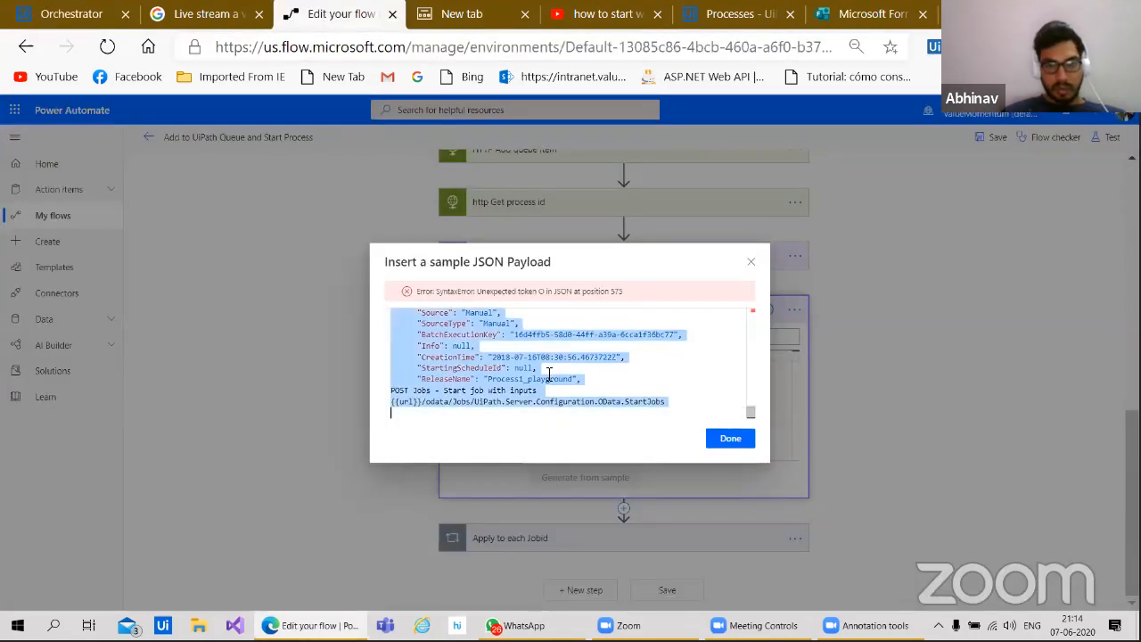
key("ctrl+v")
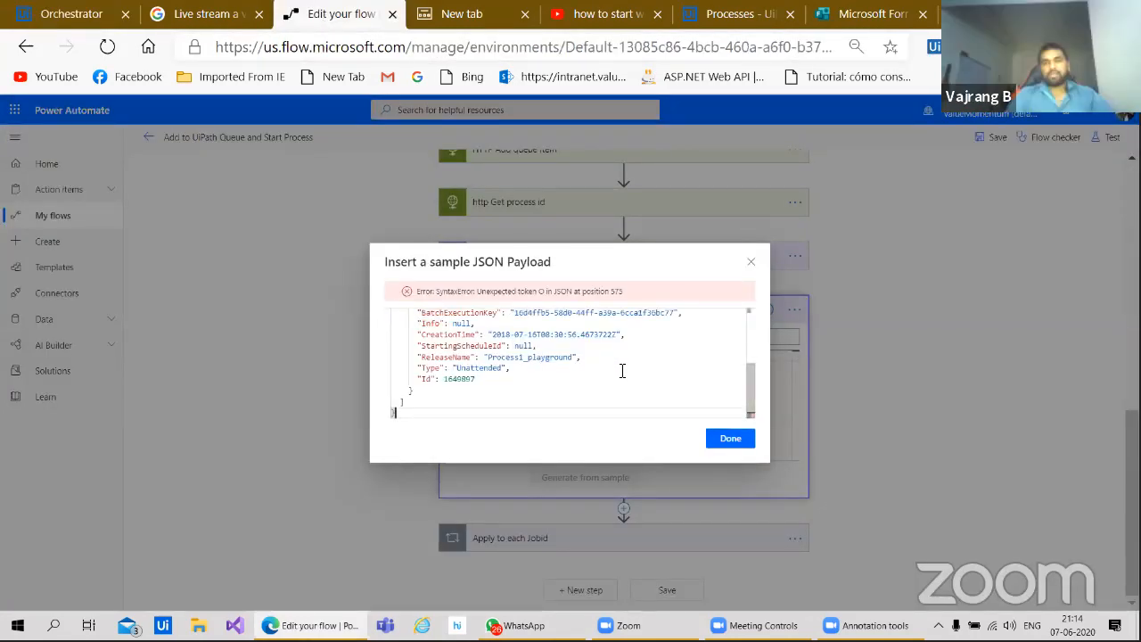
scroll(620, 368, "up", 5)
right_click(622, 373)
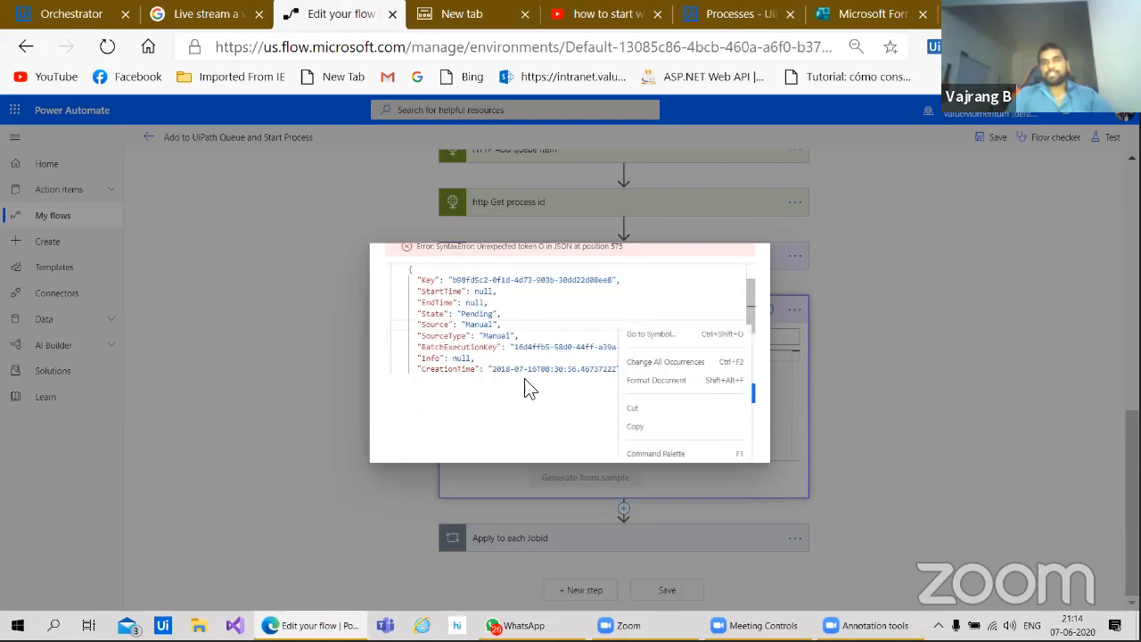
left_click(501, 371)
left_click(730, 439)
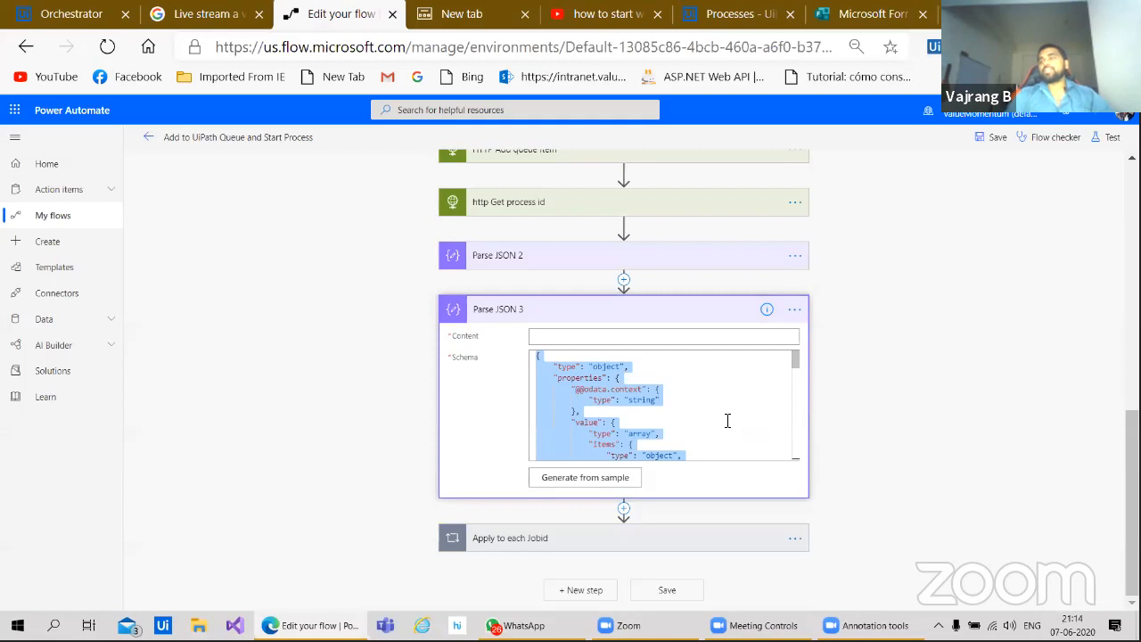
Step: Review the schema's job fields (ReleaseName, Type, Id) and expand the Apply to each Jobid loop
scroll(727, 421, "down", 5)
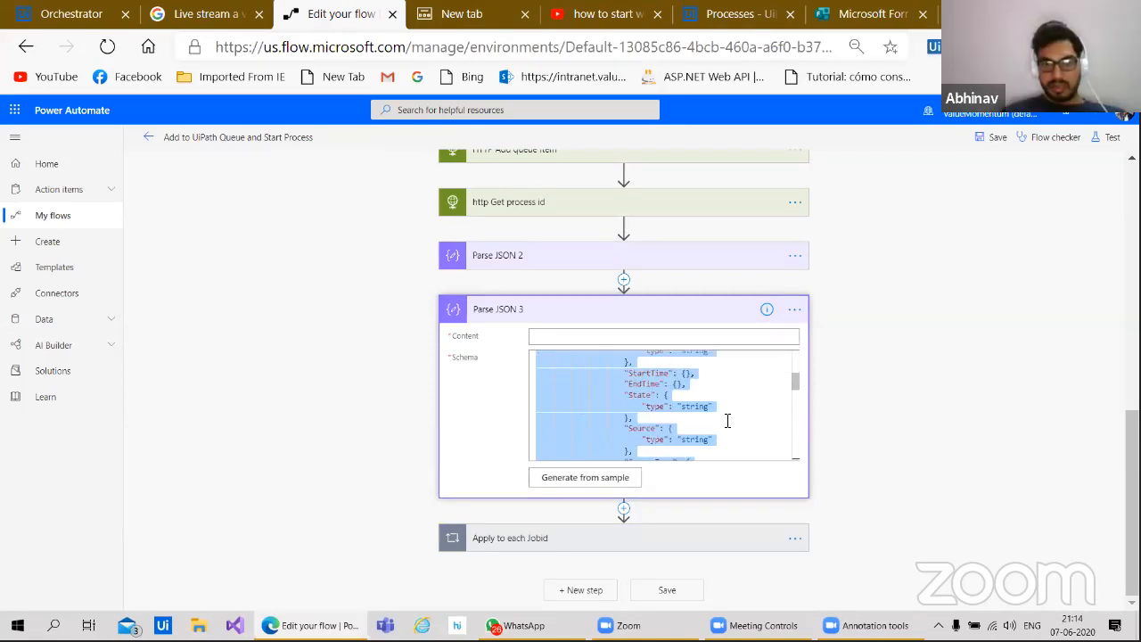
scroll(727, 421, "down", 3)
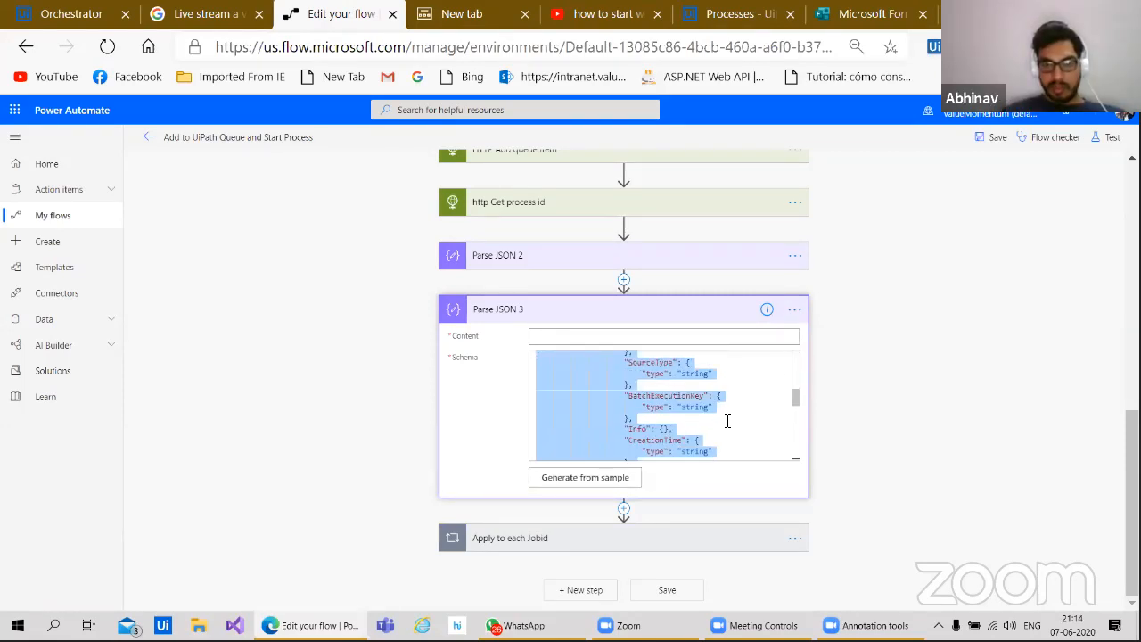
scroll(665, 428, "down", 5)
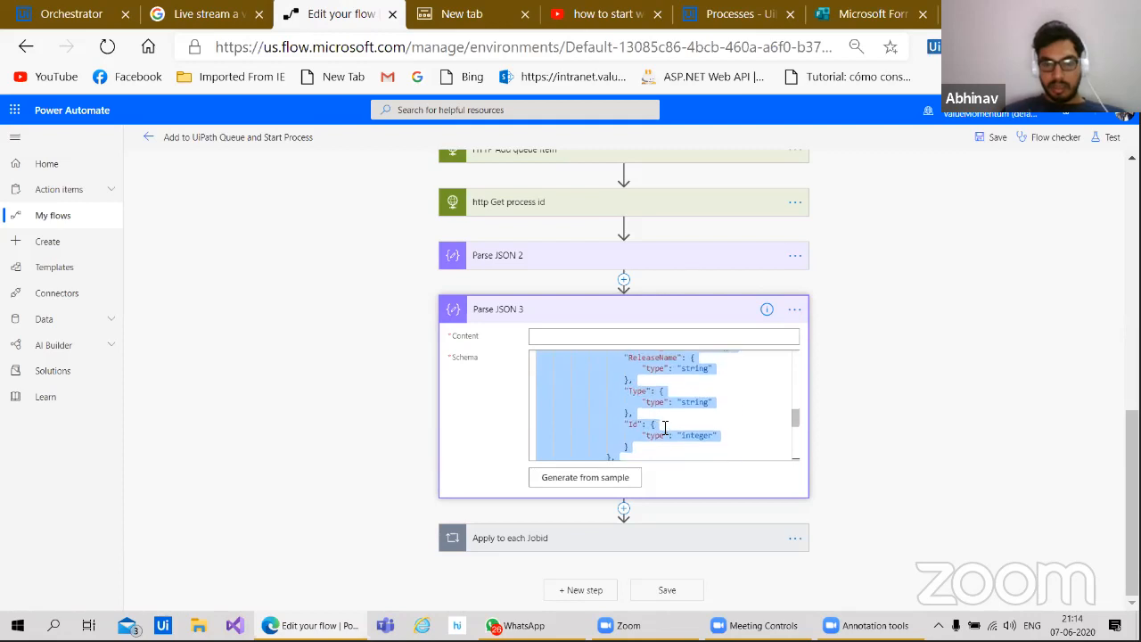
scroll(665, 428, "down", 5)
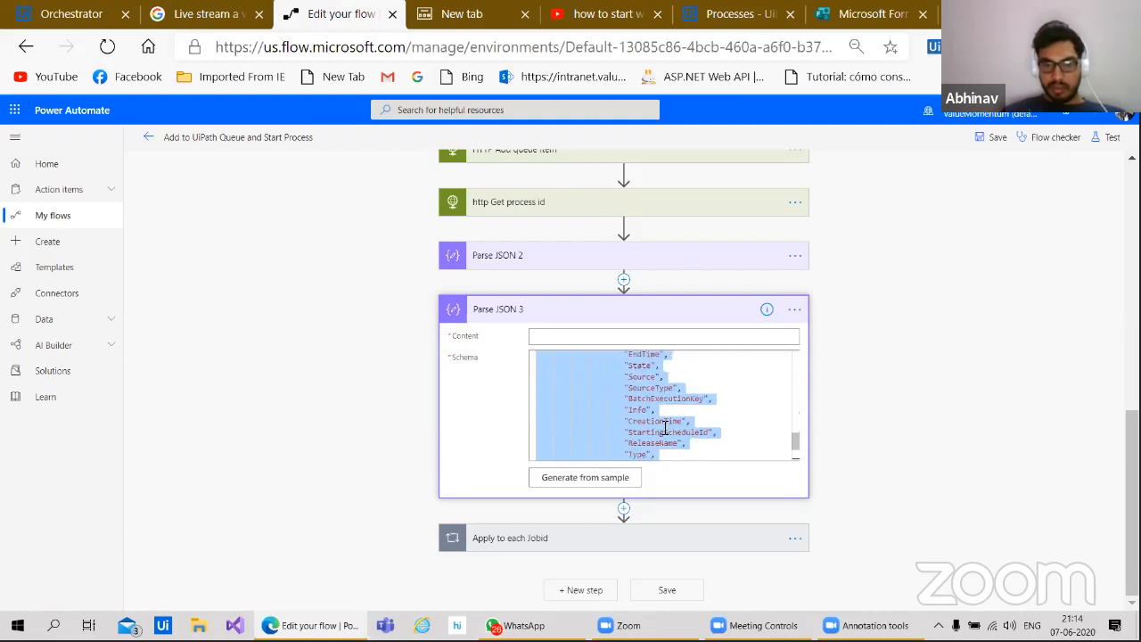
scroll(665, 428, "down", 1)
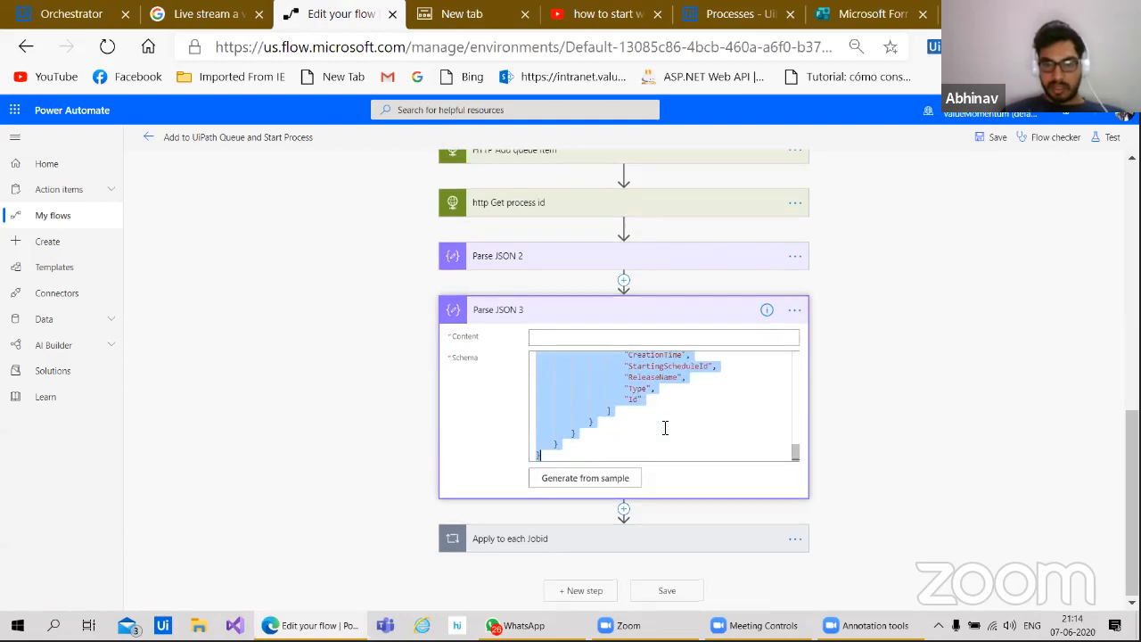
scroll(665, 427, "up", 6)
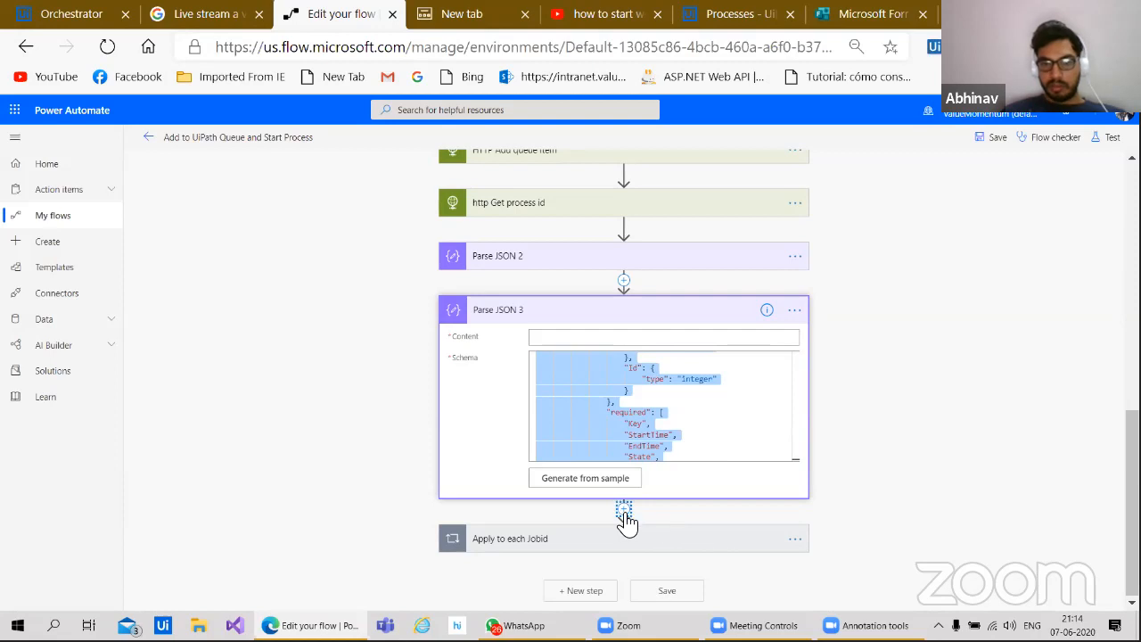
left_click(686, 545)
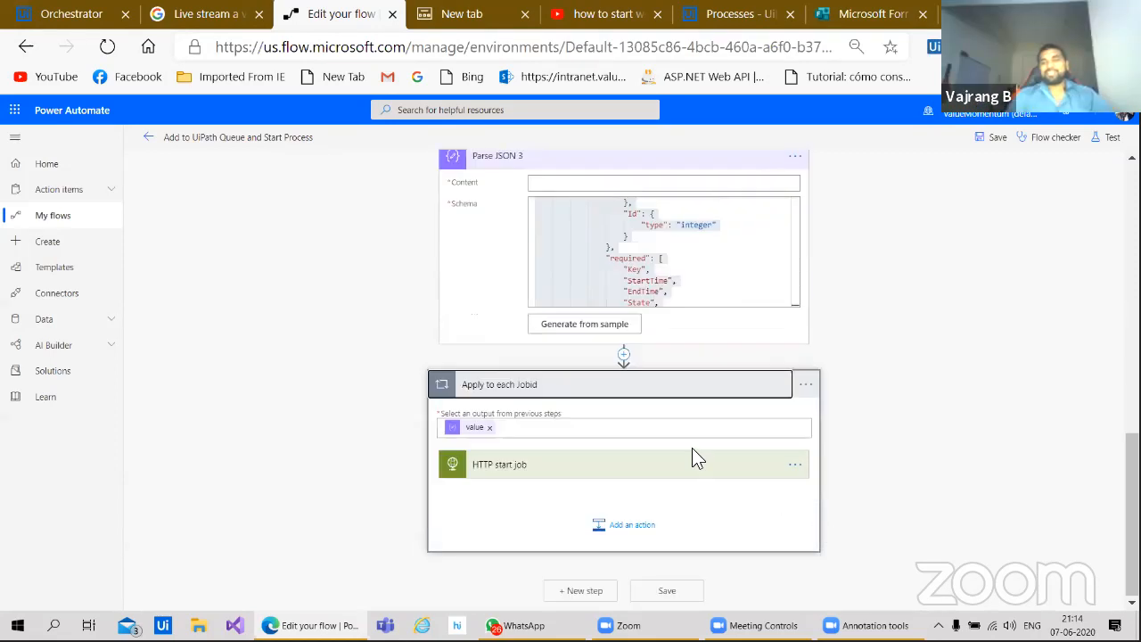
Step: Expand the HTTP start job action and browse dynamic content for a header value
left_click(624, 465)
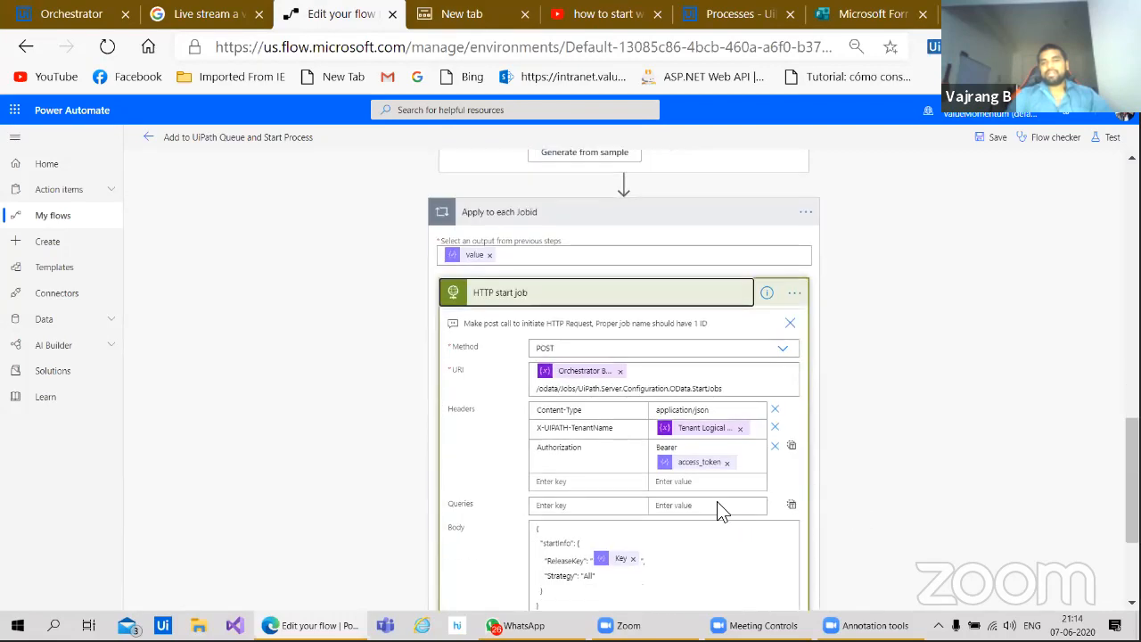
left_click(714, 486)
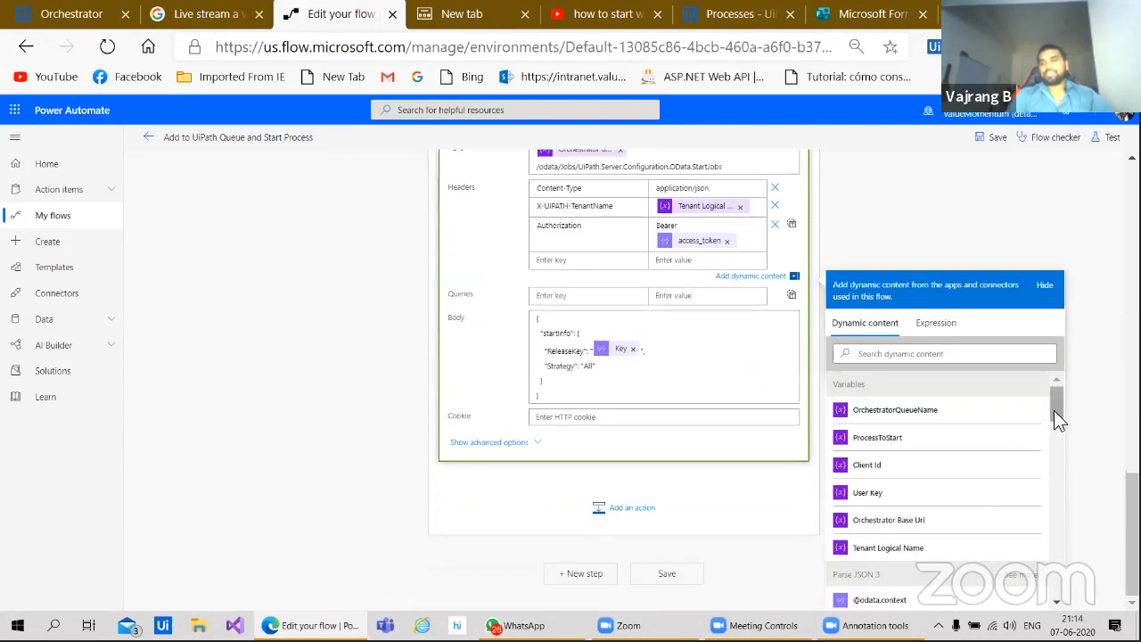
right_click(1054, 449)
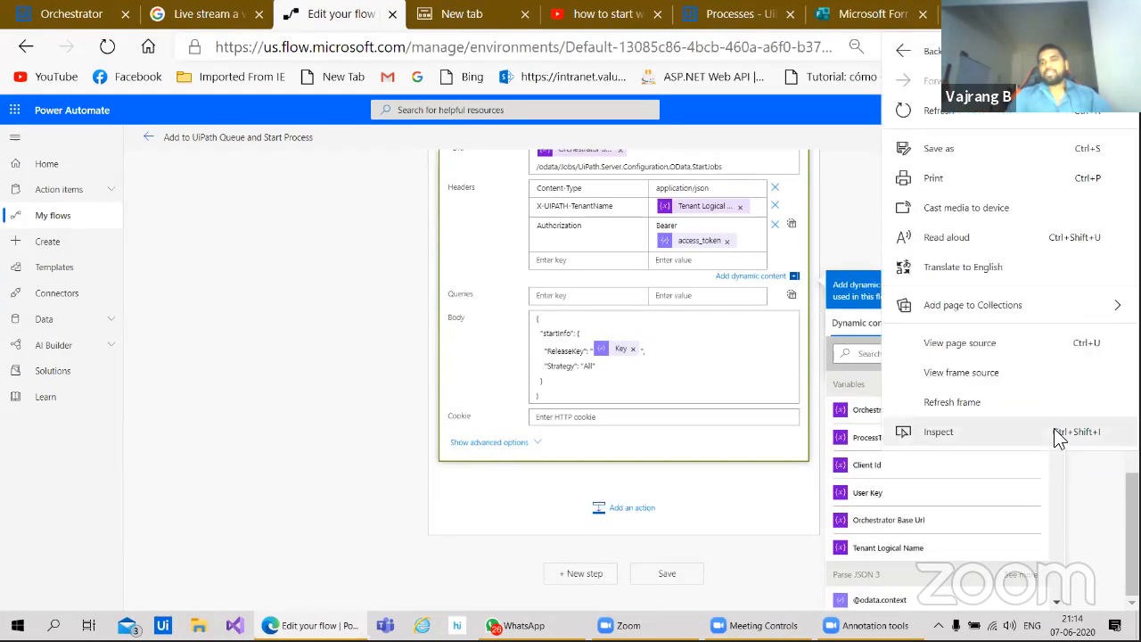
left_click(1053, 467)
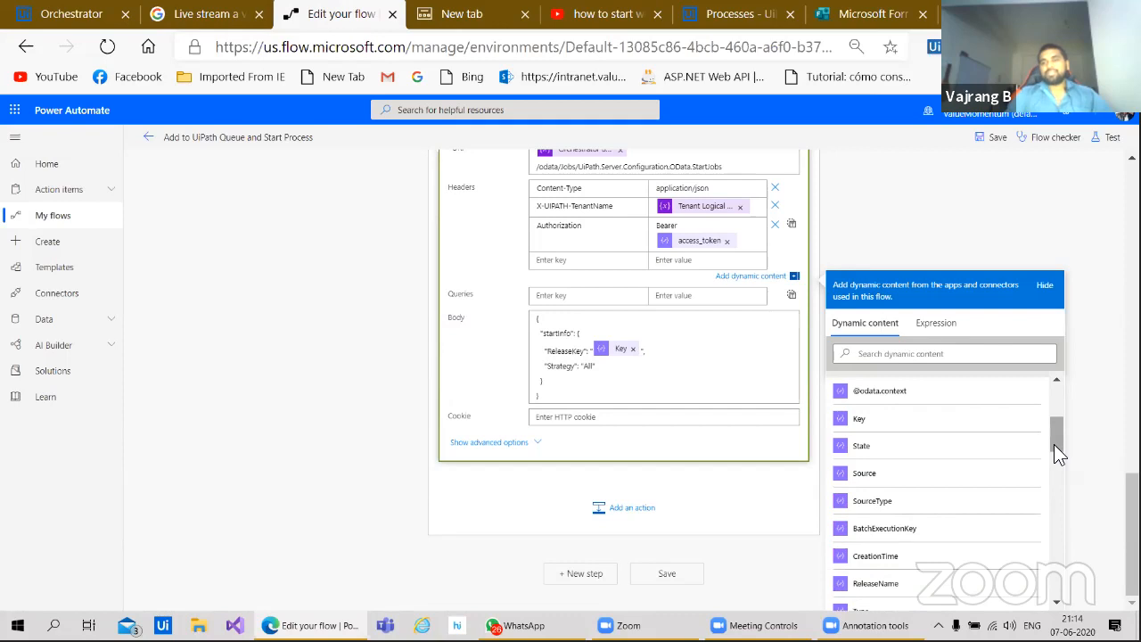
mouse_move(1054, 456)
left_mouse_down()
mouse_move(1048, 418)
mouse_move(1048, 463)
left_mouse_up()
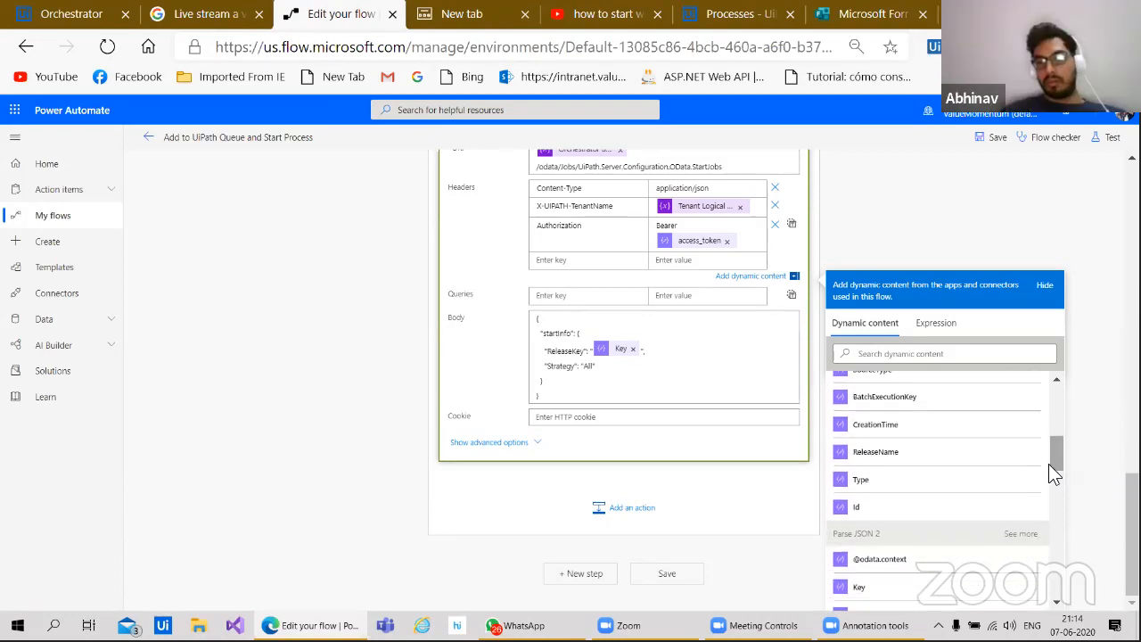
left_click(936, 246)
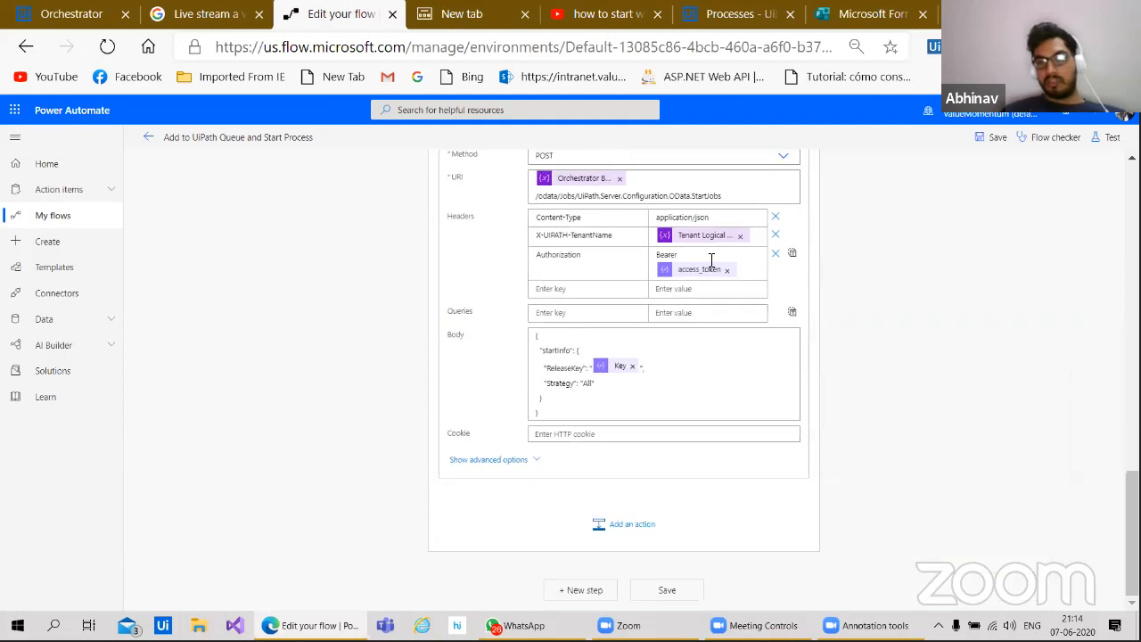
scroll(929, 320, "up", 2)
Step: Delete the Parse JSON 3 step and confirm the deletion
scroll(929, 317, "up", 5)
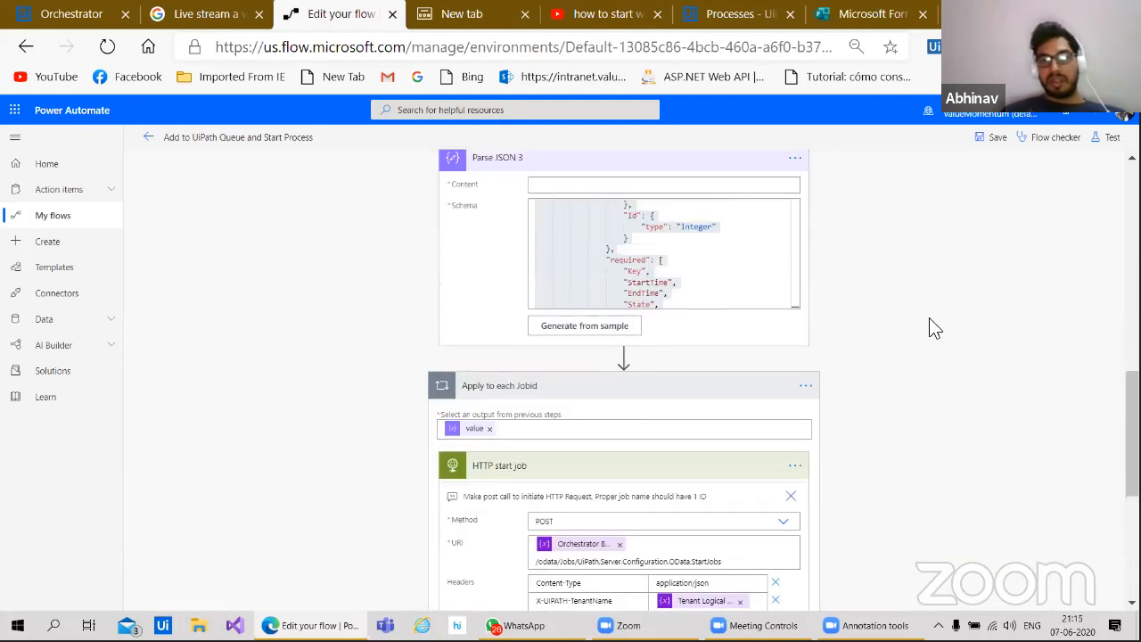
left_click(793, 332)
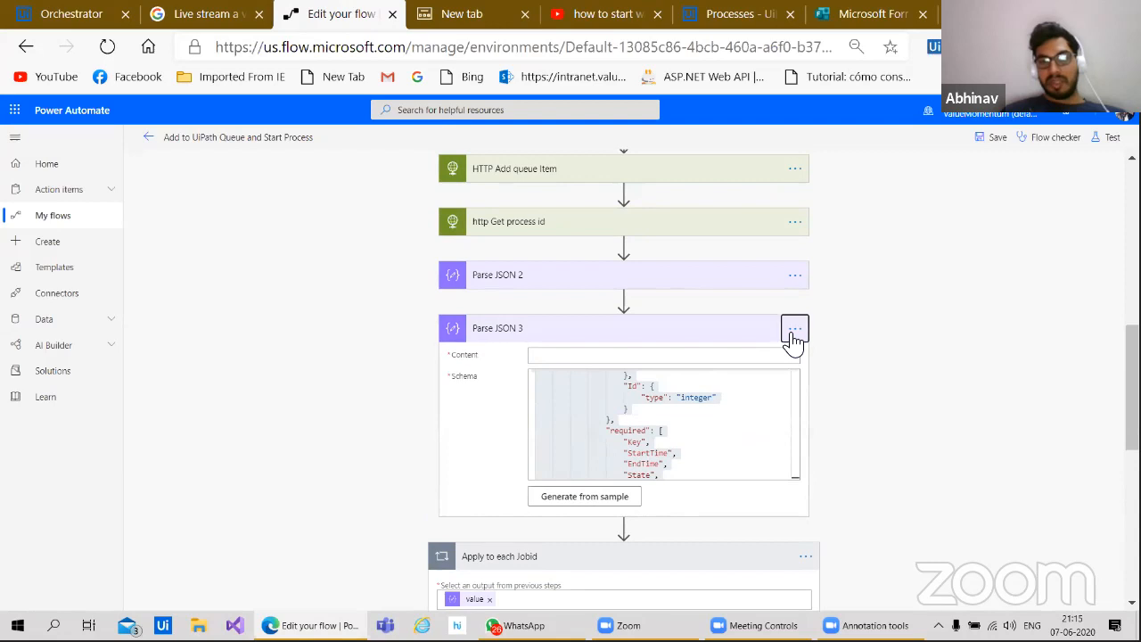
left_click(841, 467)
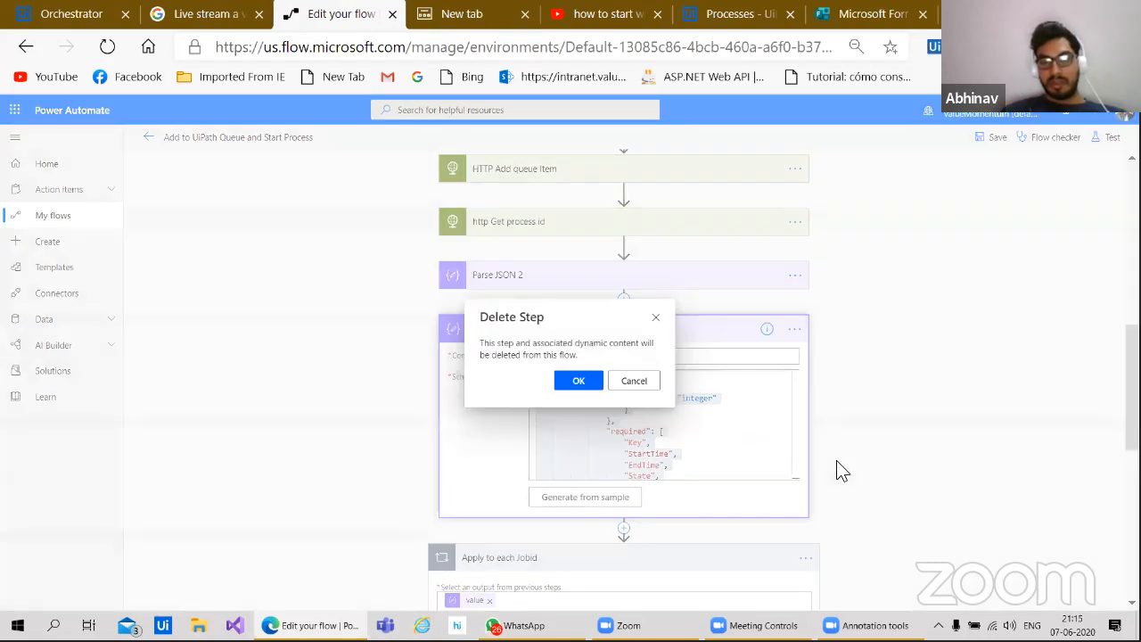
left_click(577, 383)
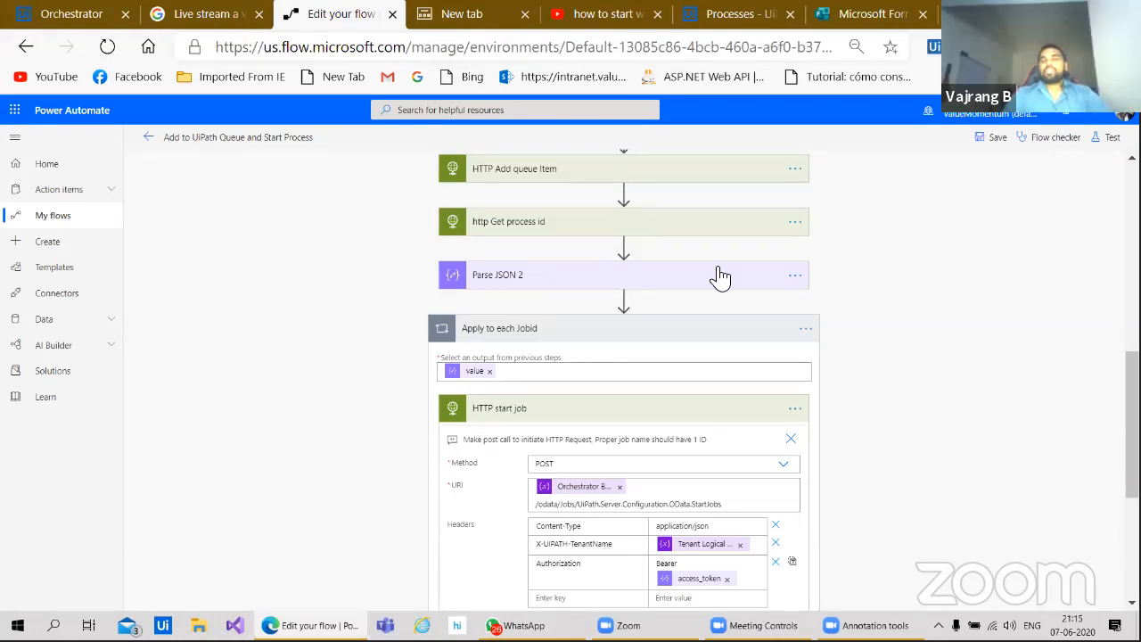
Step: Expand Parse JSON 2 and review its schema down to the HTTP start job startInfo body
left_click(562, 280)
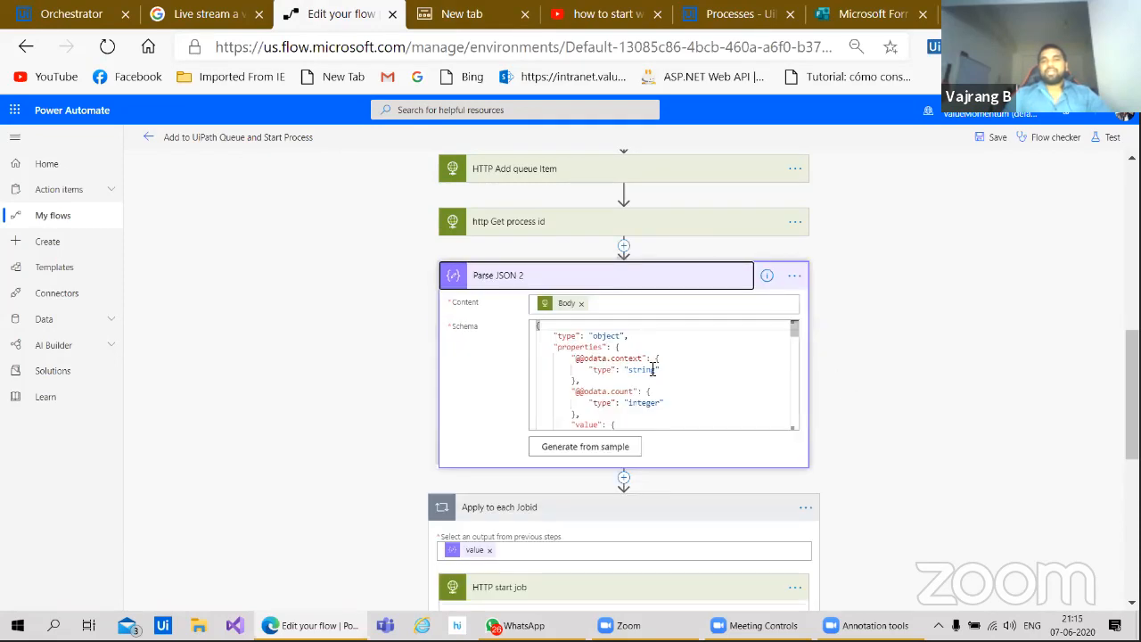
scroll(652, 370, "down", 1)
scroll(655, 375, "down", 5)
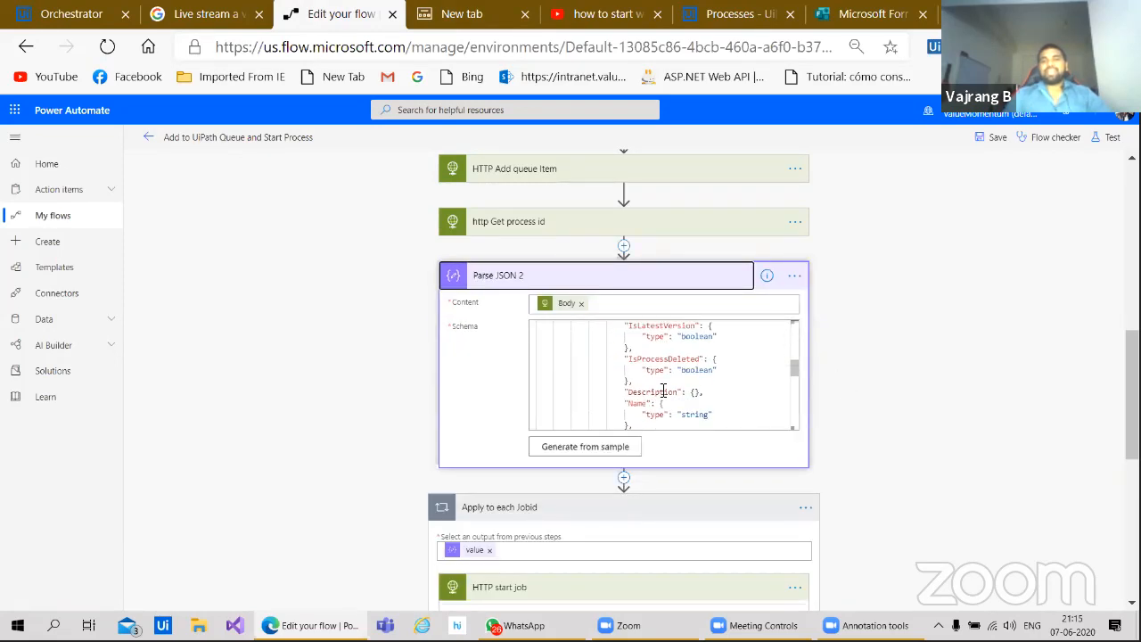
scroll(663, 392, "down", 8)
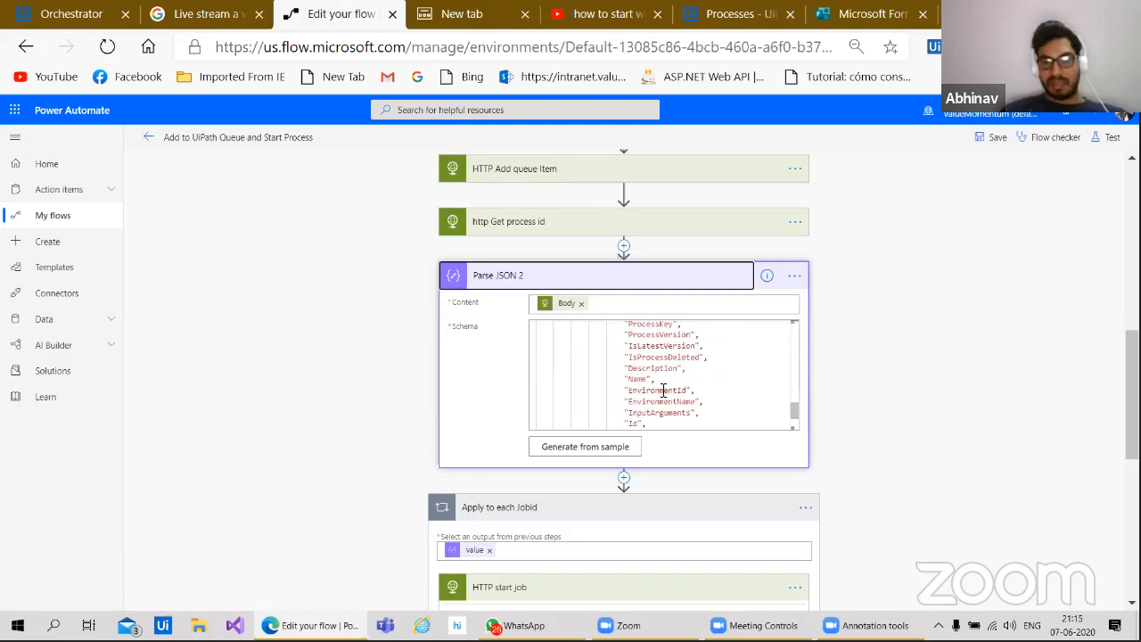
scroll(663, 391, "down", 5)
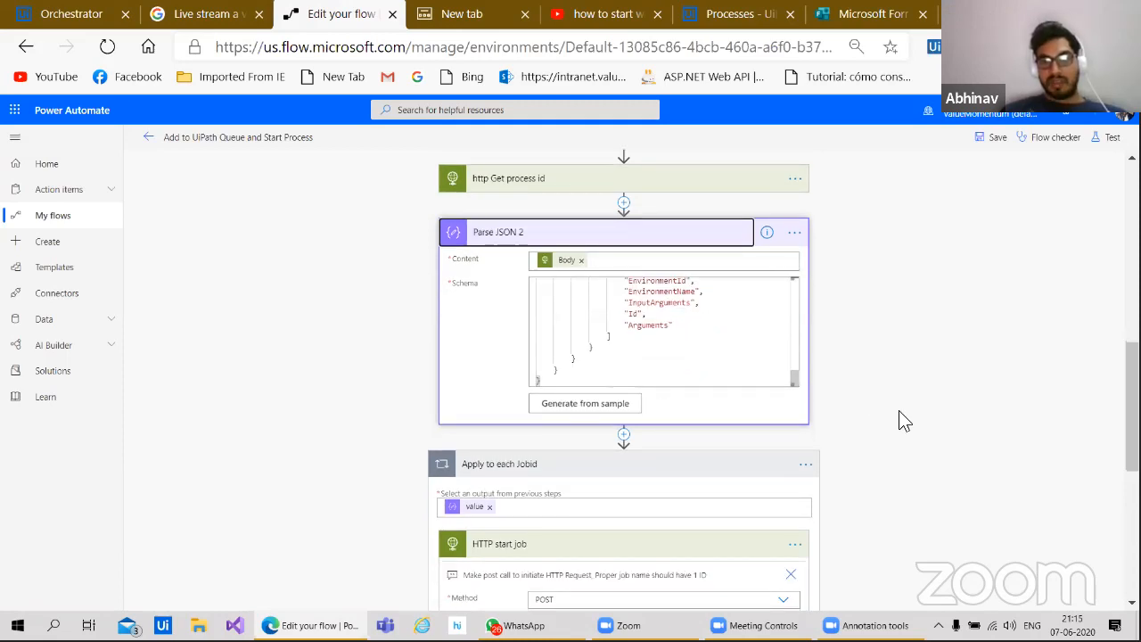
scroll(898, 412, "down", 2)
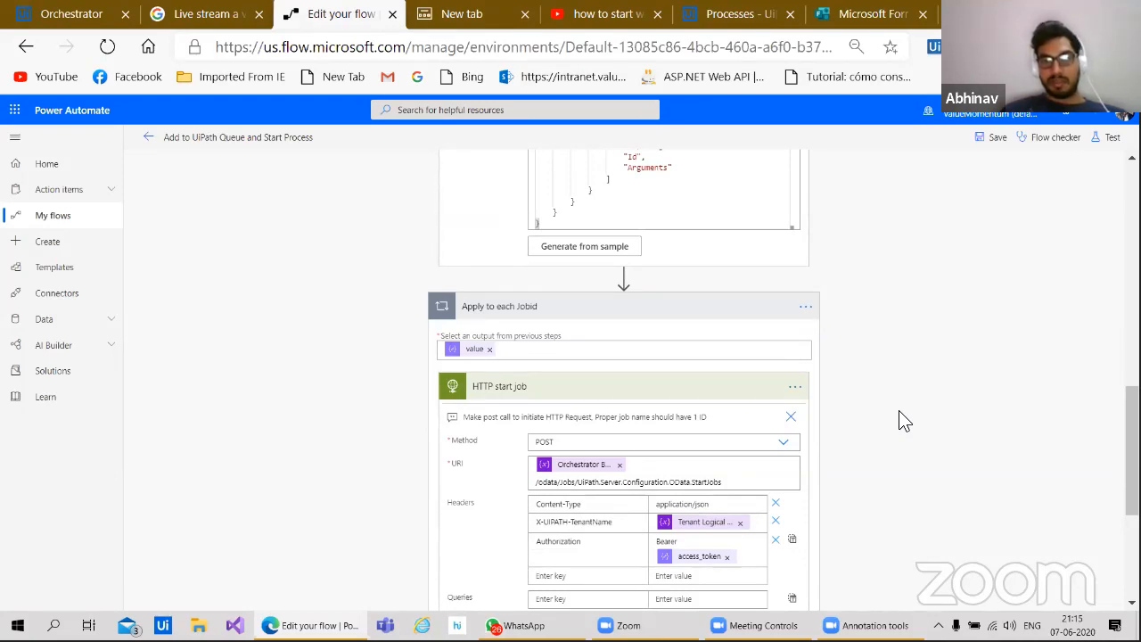
scroll(900, 419, "down", 1)
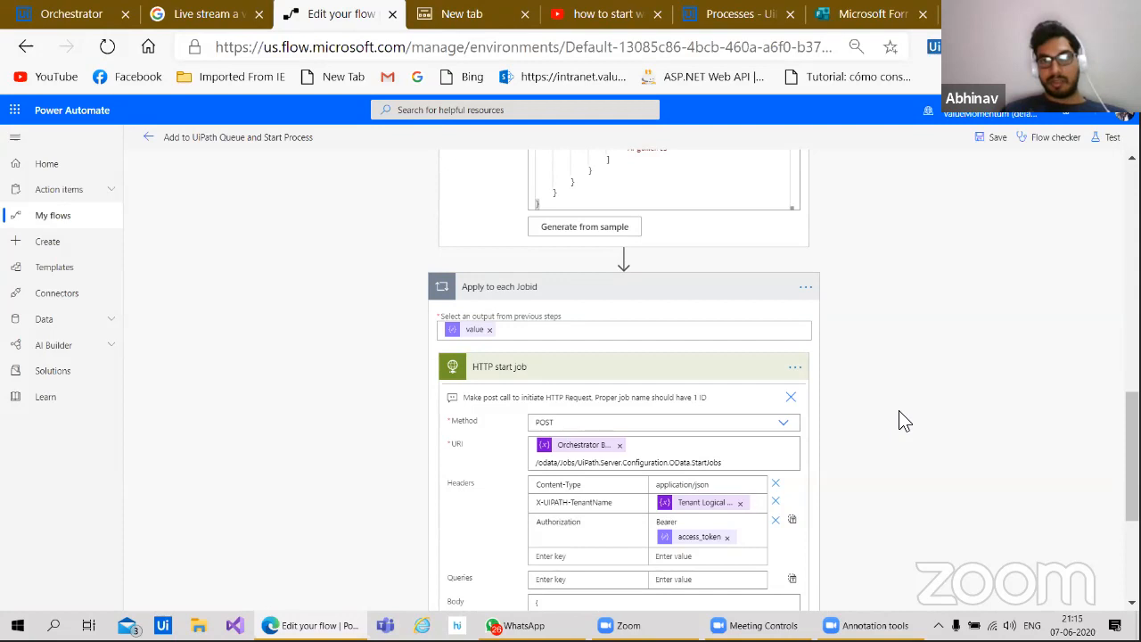
scroll(898, 411, "down", 2)
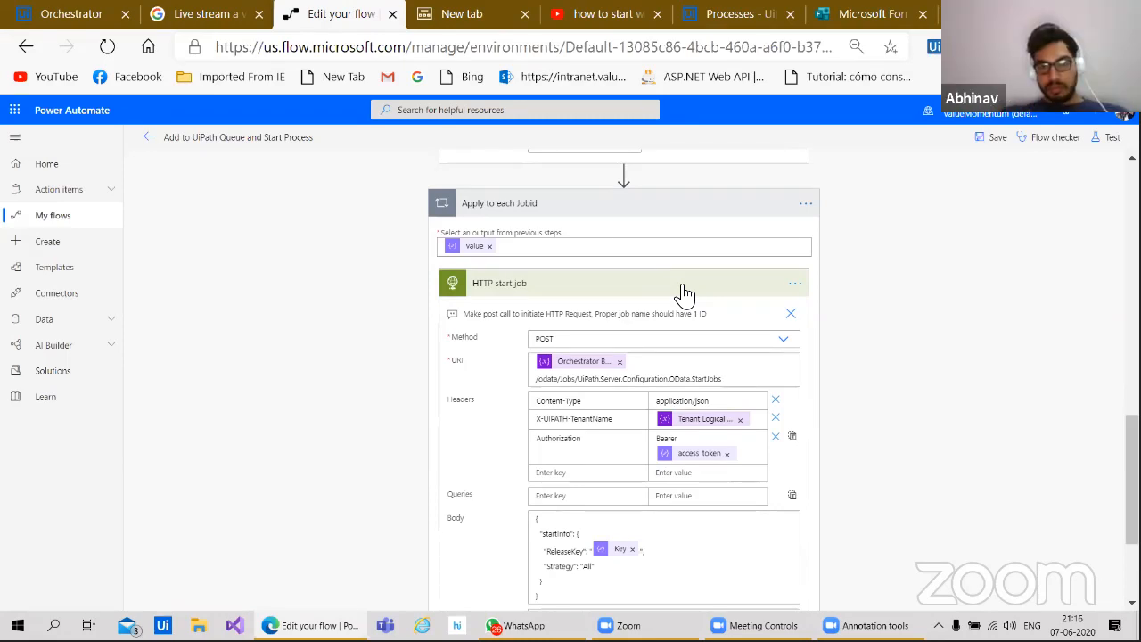
Step: Collapse Apply to each Jobid and Parse JSON 2, review the flow from the trigger, then re-expand the loop
left_click(669, 207)
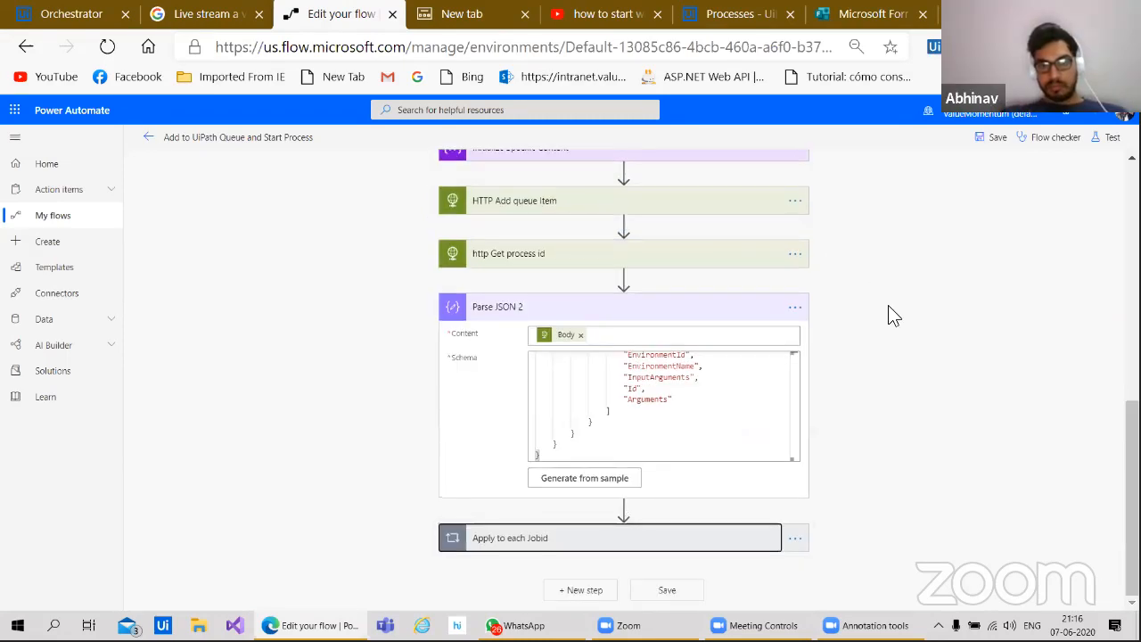
left_click(691, 315)
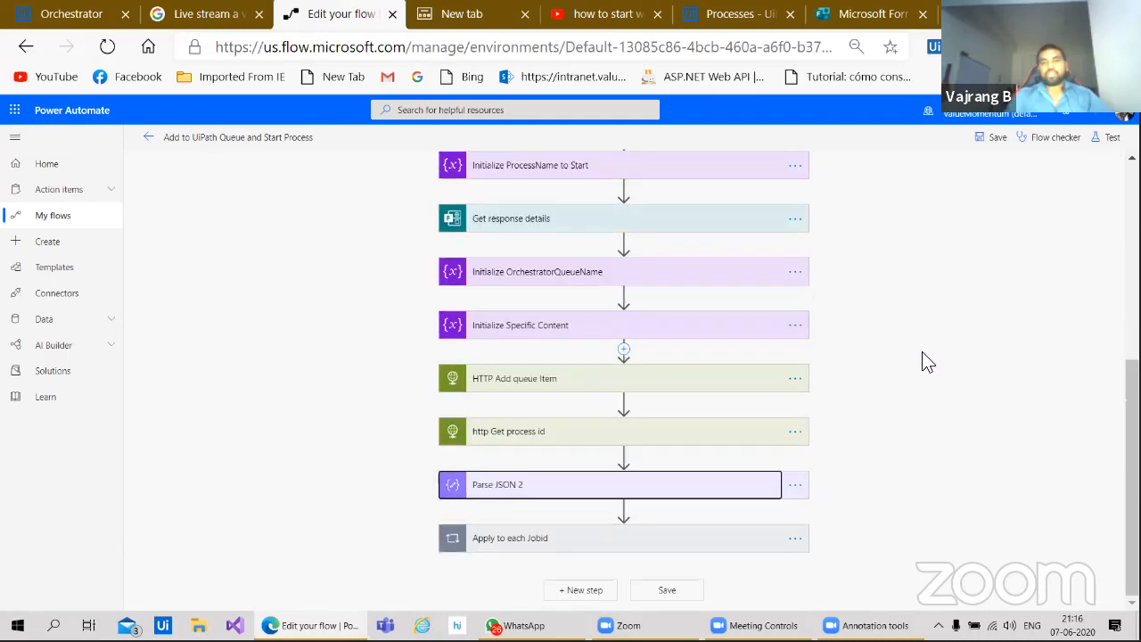
scroll(923, 359, "up", 5)
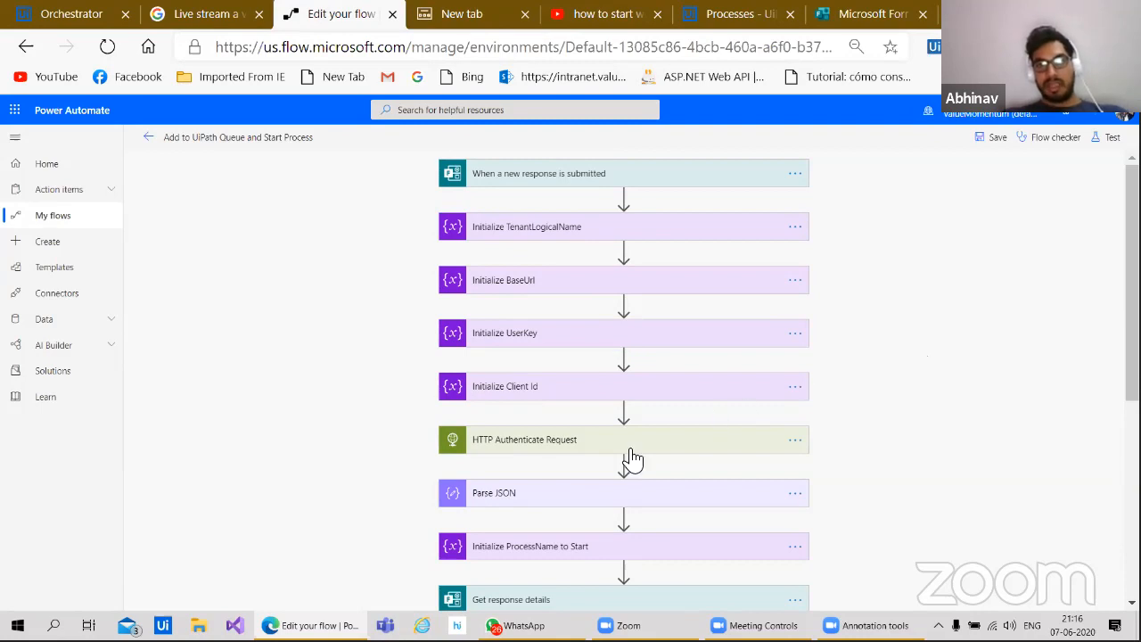
scroll(1008, 428, "down", 2)
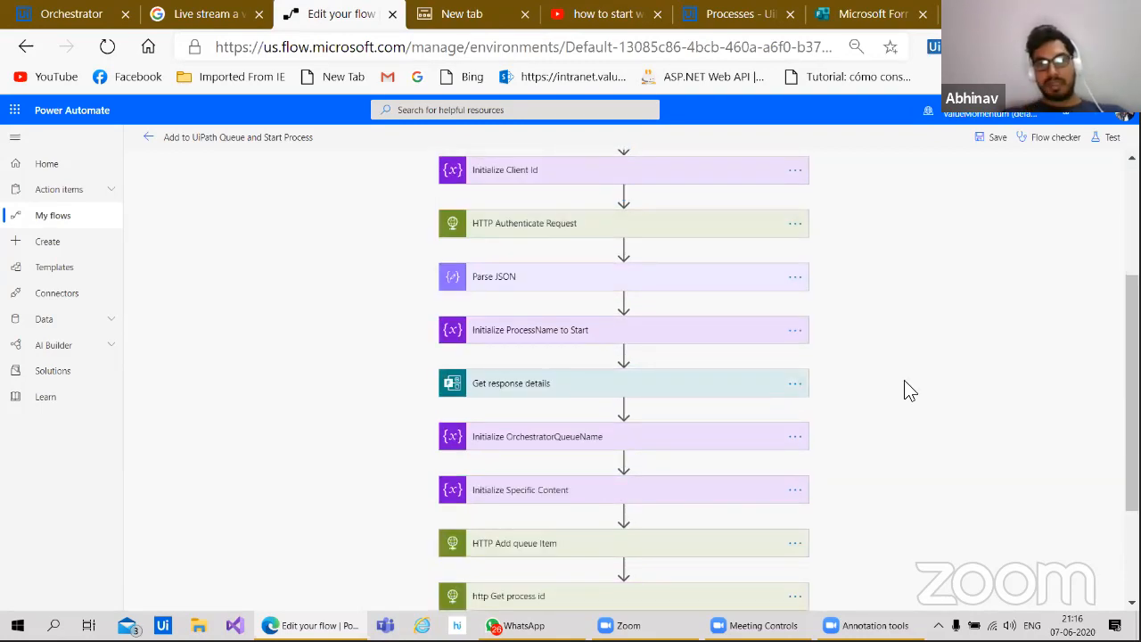
scroll(909, 385, "down", 1)
scroll(903, 382, "up", 1)
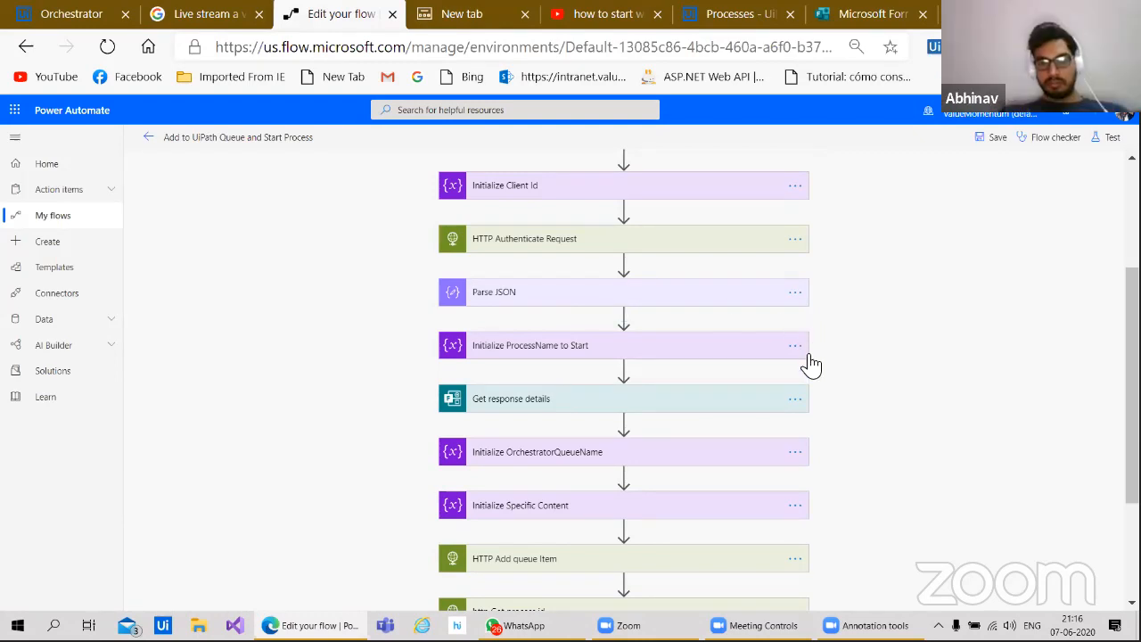
scroll(809, 363, "down", 3)
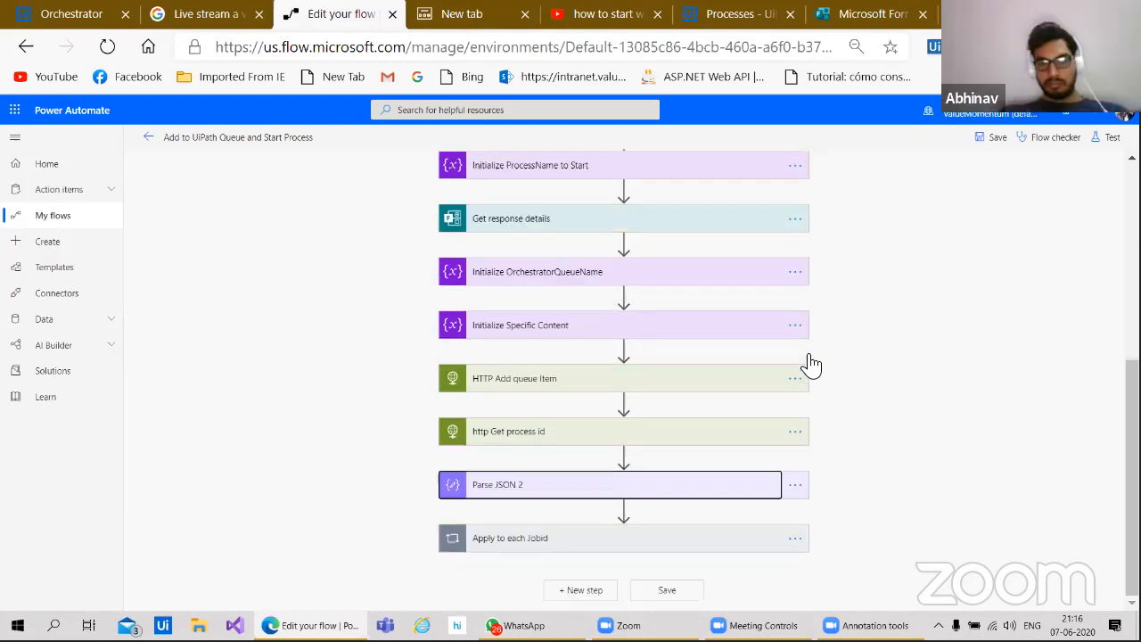
left_click(511, 548)
scroll(718, 484, "down", 3)
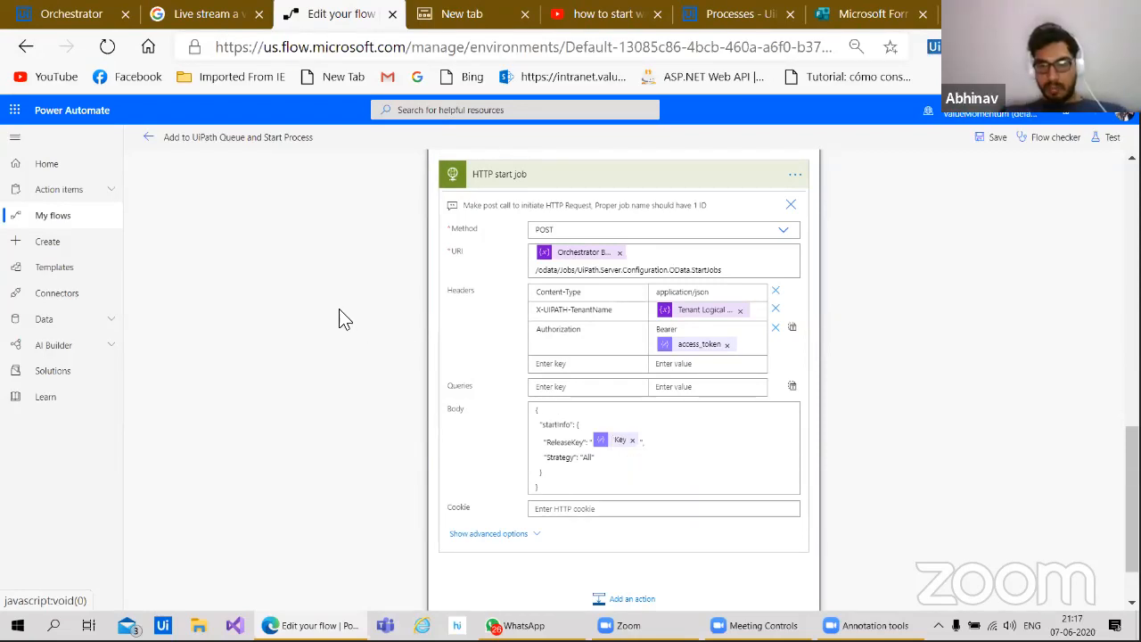
Step: Scroll back to the HTTP start job body and run the Flow checker on the flow
scroll(341, 318, "up", 2)
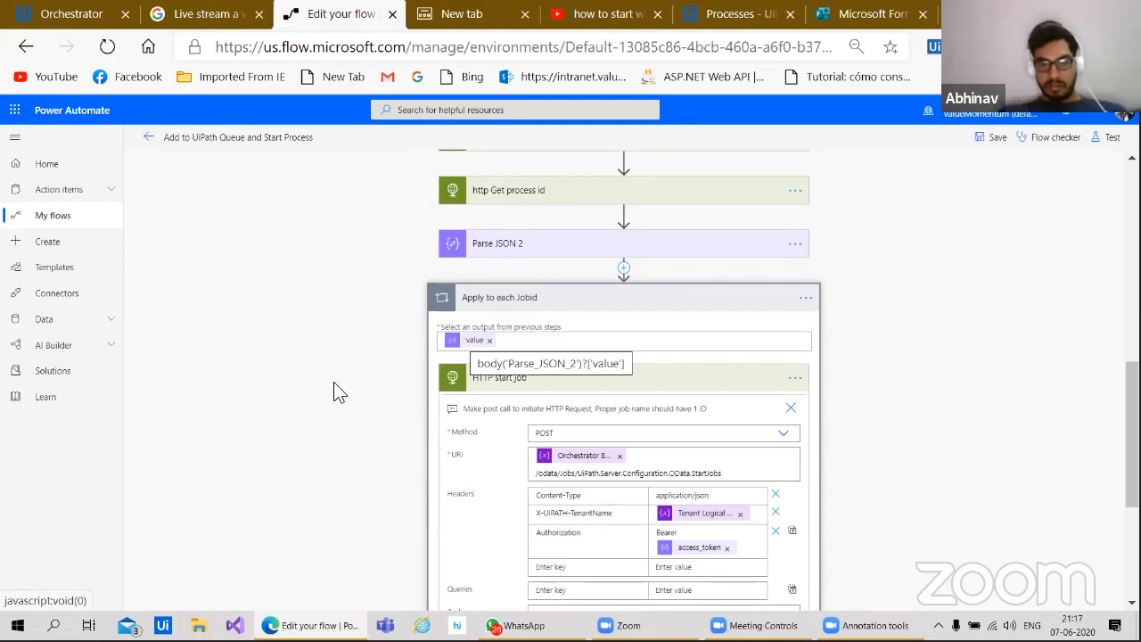
scroll(249, 424, "down", 2)
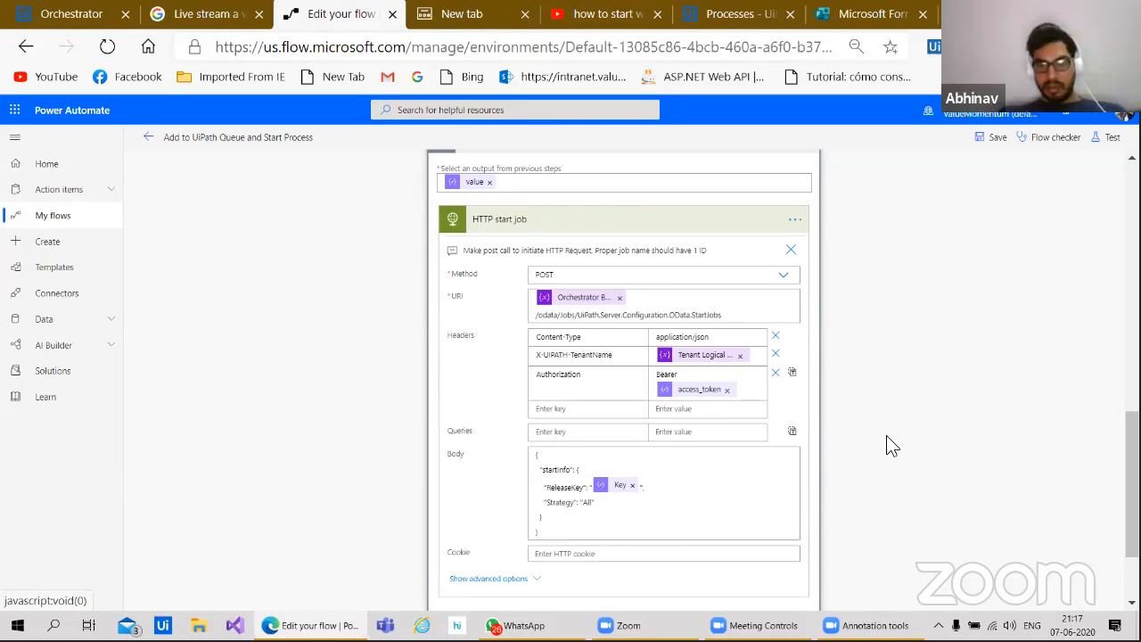
left_click(1051, 140)
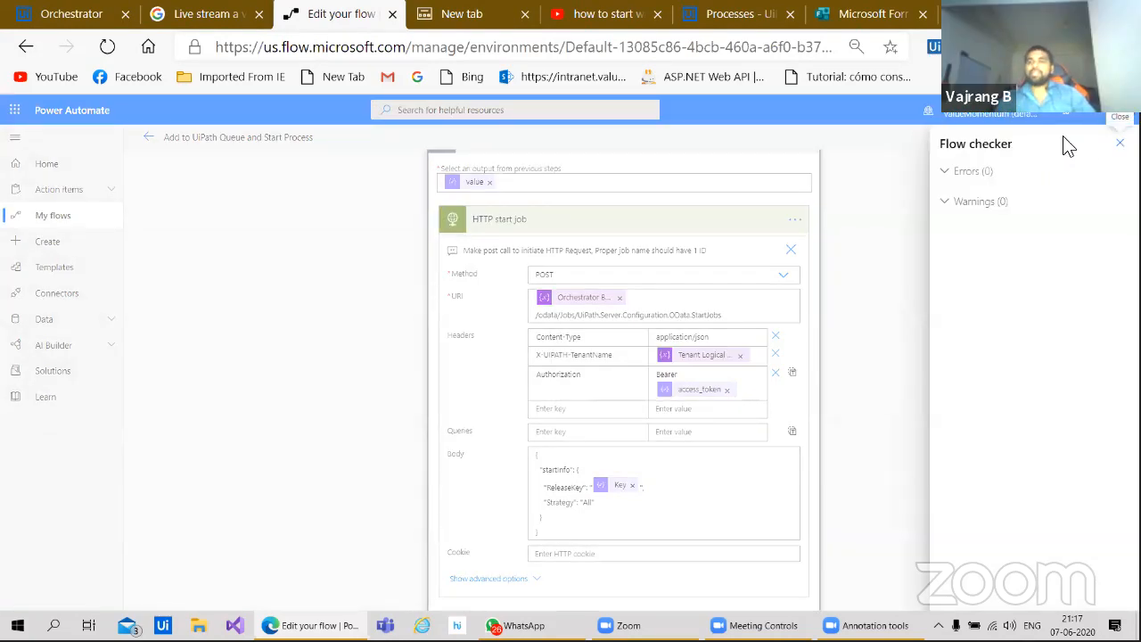
Step: Dismiss the Flow checker results and save the 'Add to UiPath Queue and Start Process' flow
left_click(1120, 146)
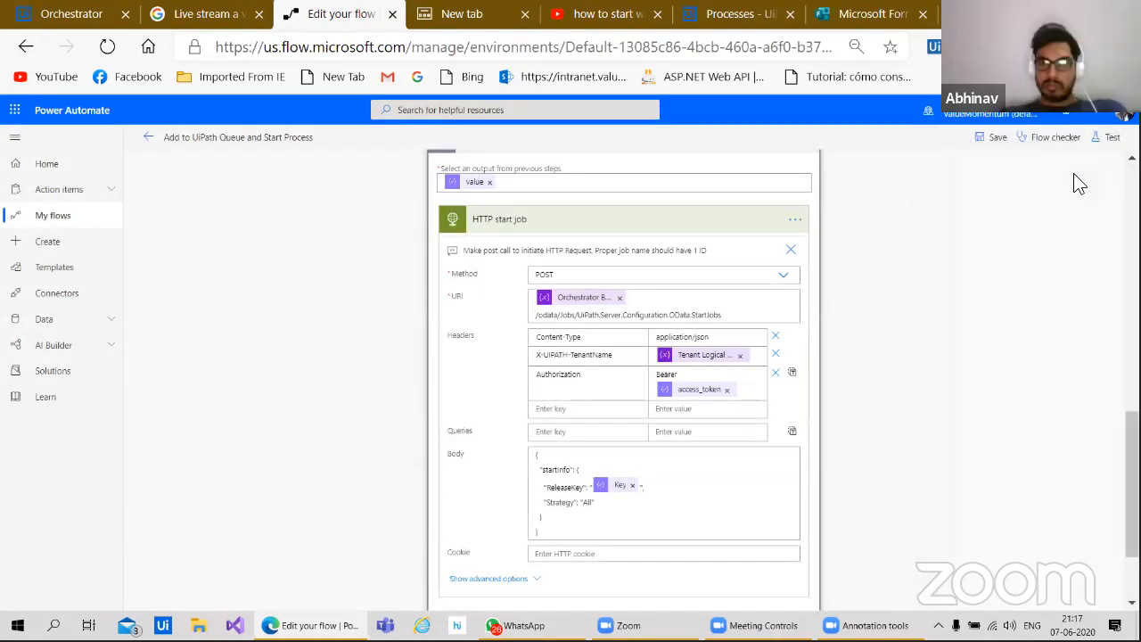
left_click(990, 142)
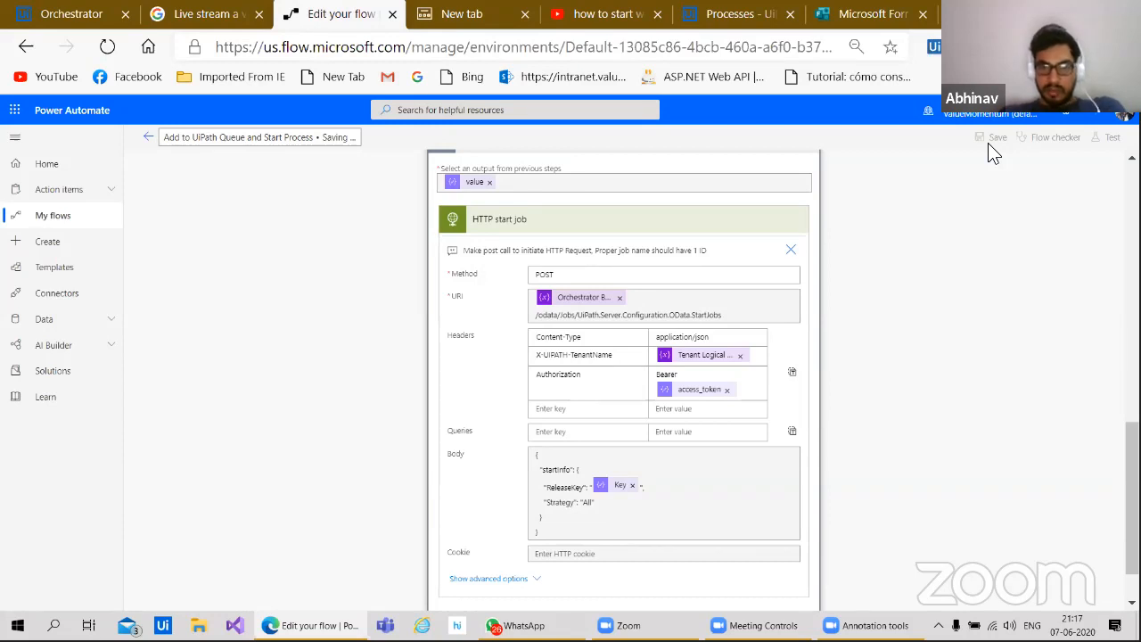
scroll(845, 271, "up", 4)
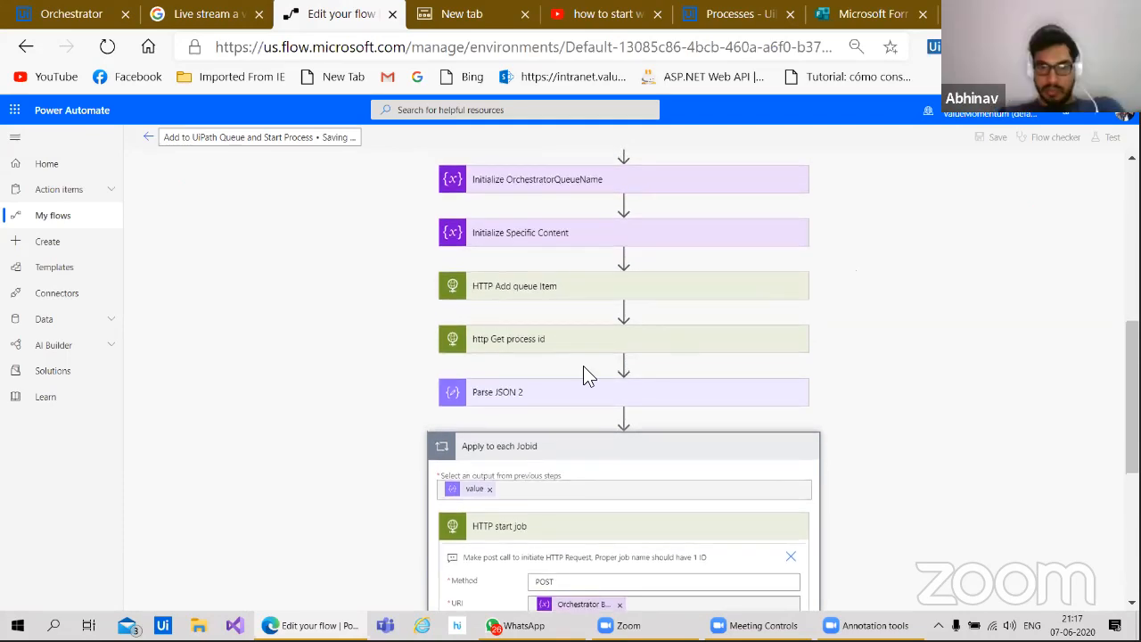
Step: Expand Parse JSON 2 and review its schema's Key, ProcessKey and ProcessVersion string properties
left_click(552, 401)
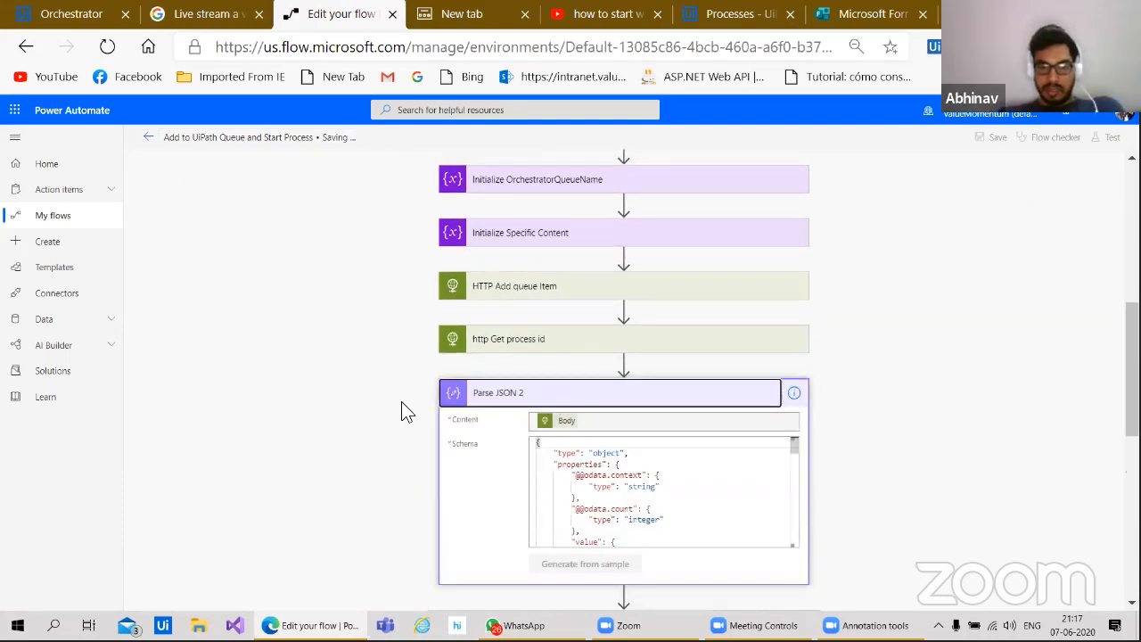
scroll(401, 406, "down", 2)
scroll(640, 323, "down", 6)
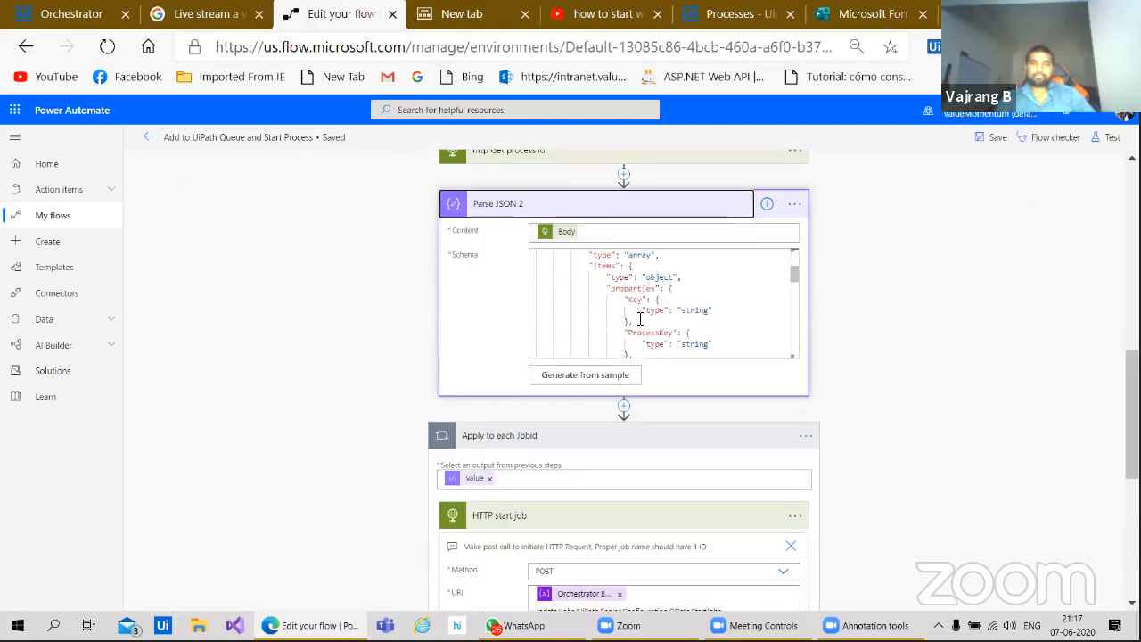
scroll(639, 319, "down", 10)
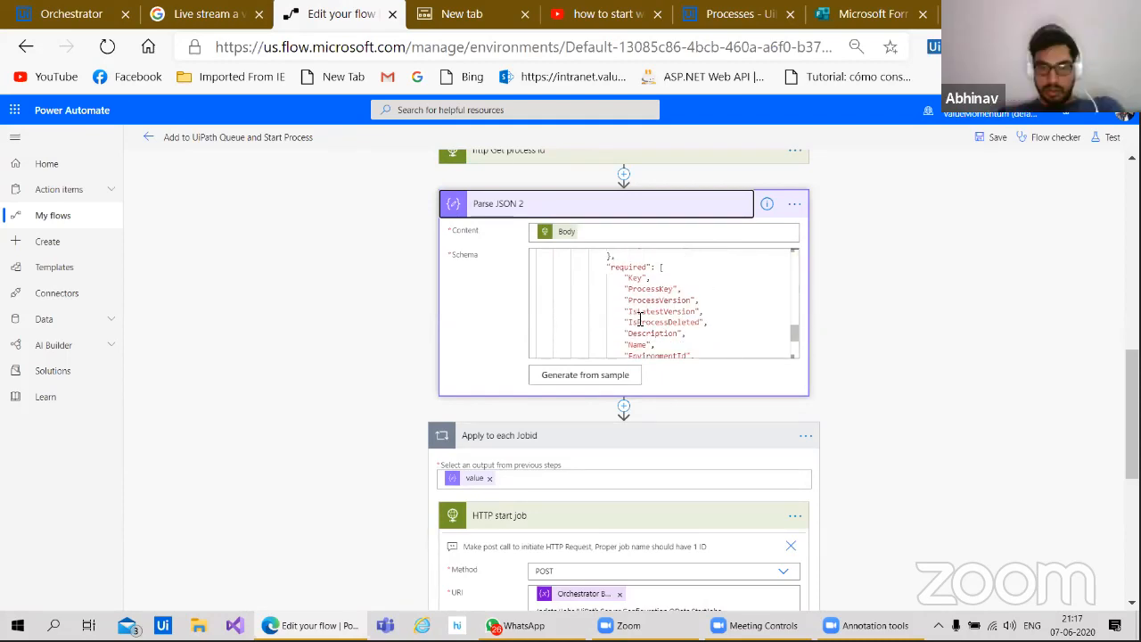
scroll(640, 319, "up", 5)
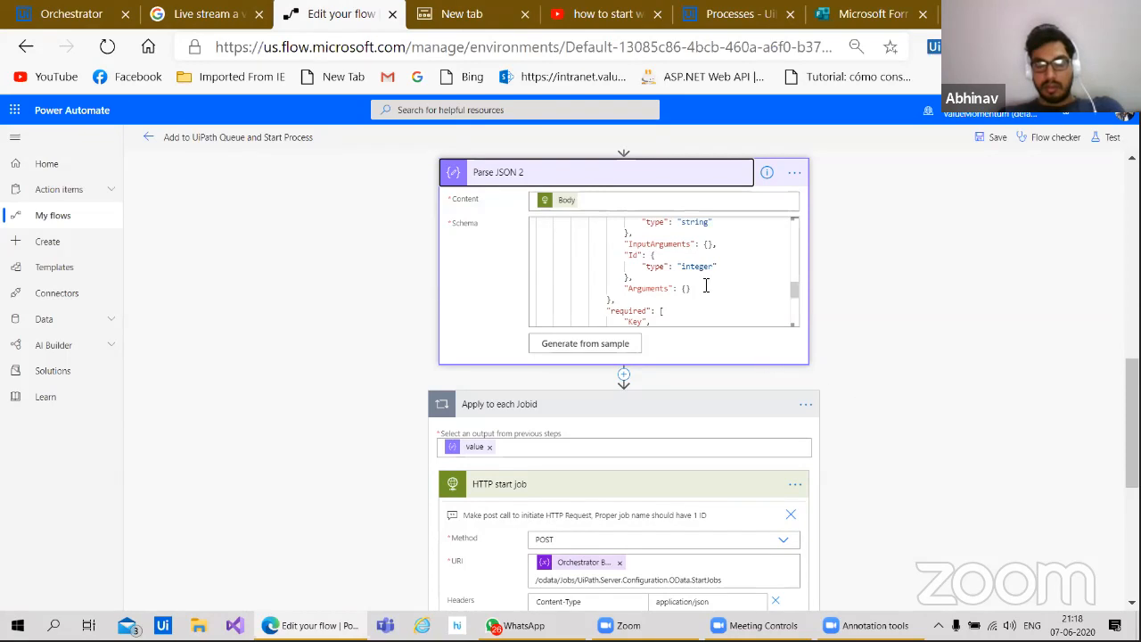
scroll(705, 285, "up", 2)
scroll(704, 285, "up", 5)
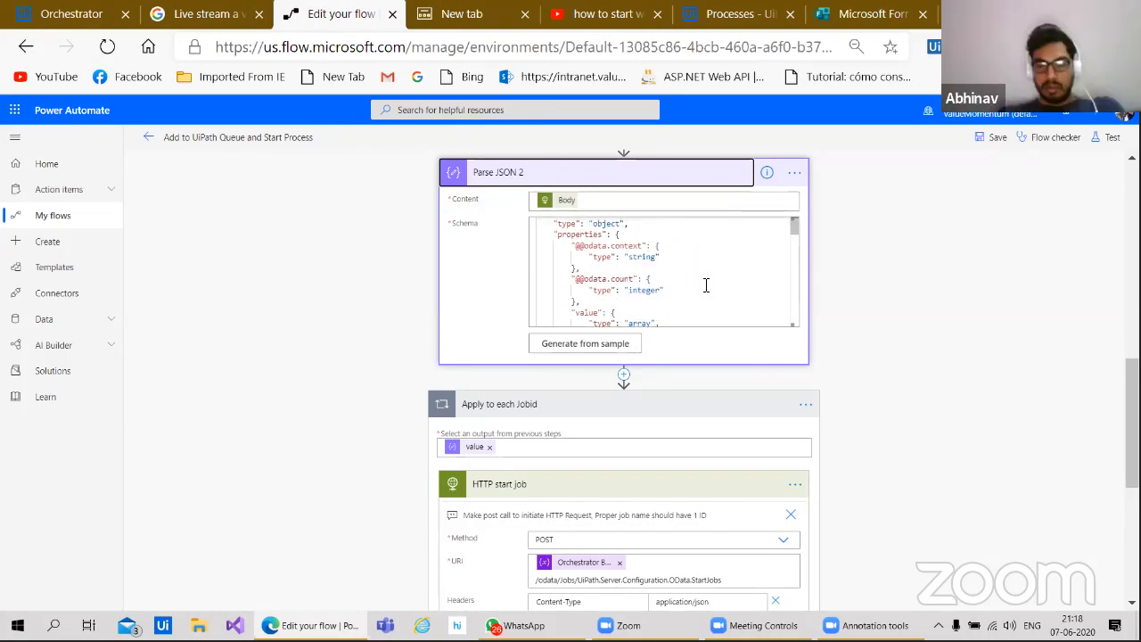
scroll(705, 286, "up", 2)
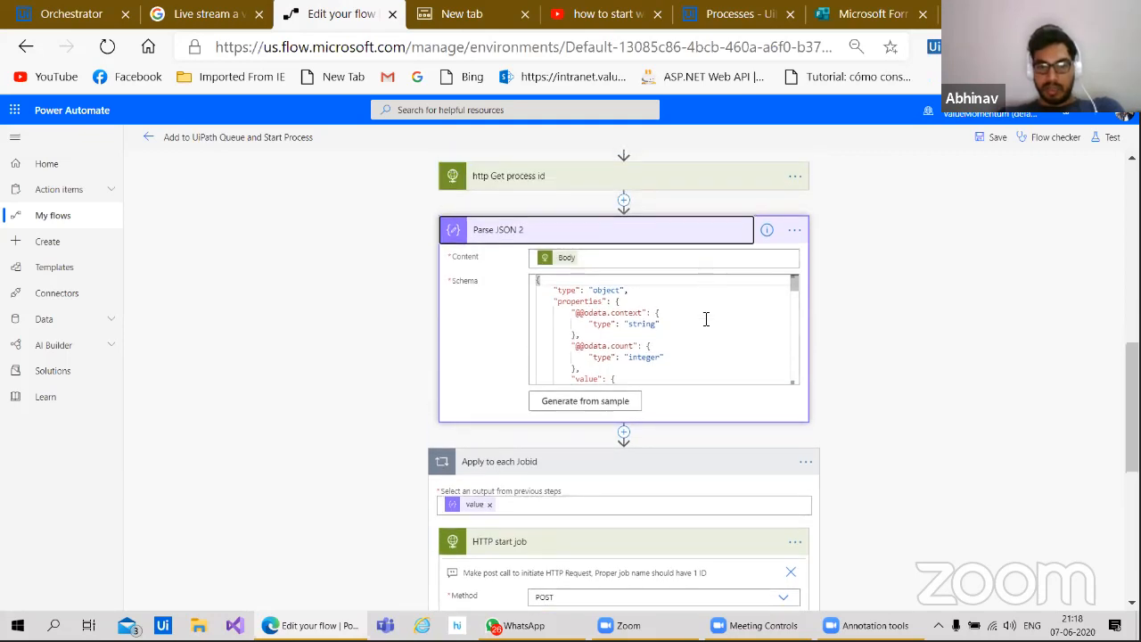
scroll(705, 321, "down", 3)
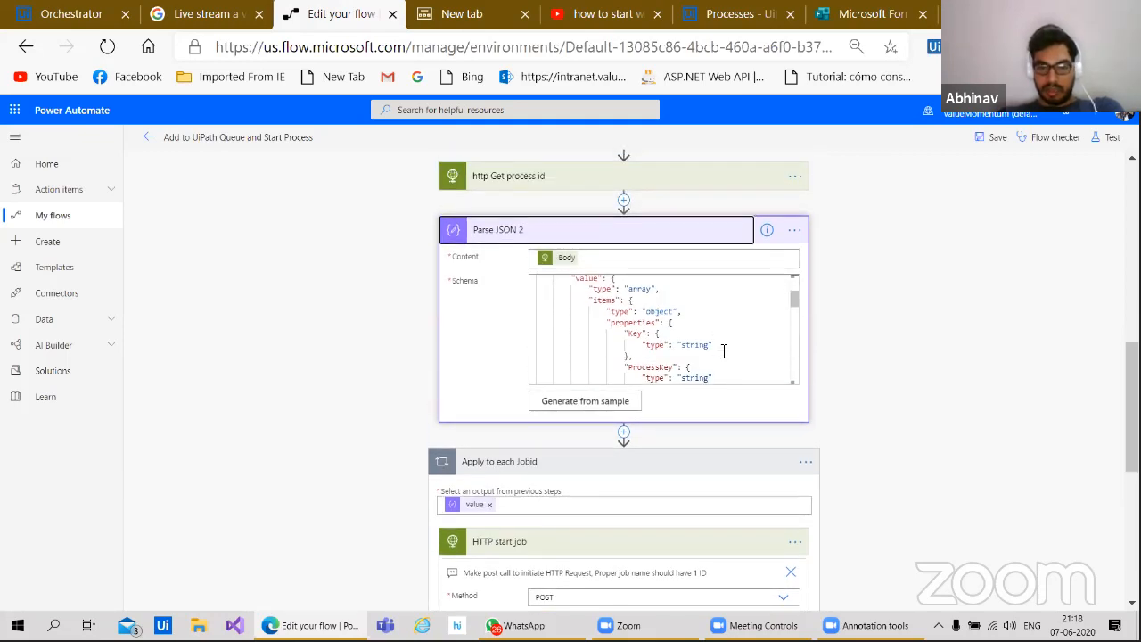
scroll(724, 350, "down", 3)
scroll(877, 413, "down", 2)
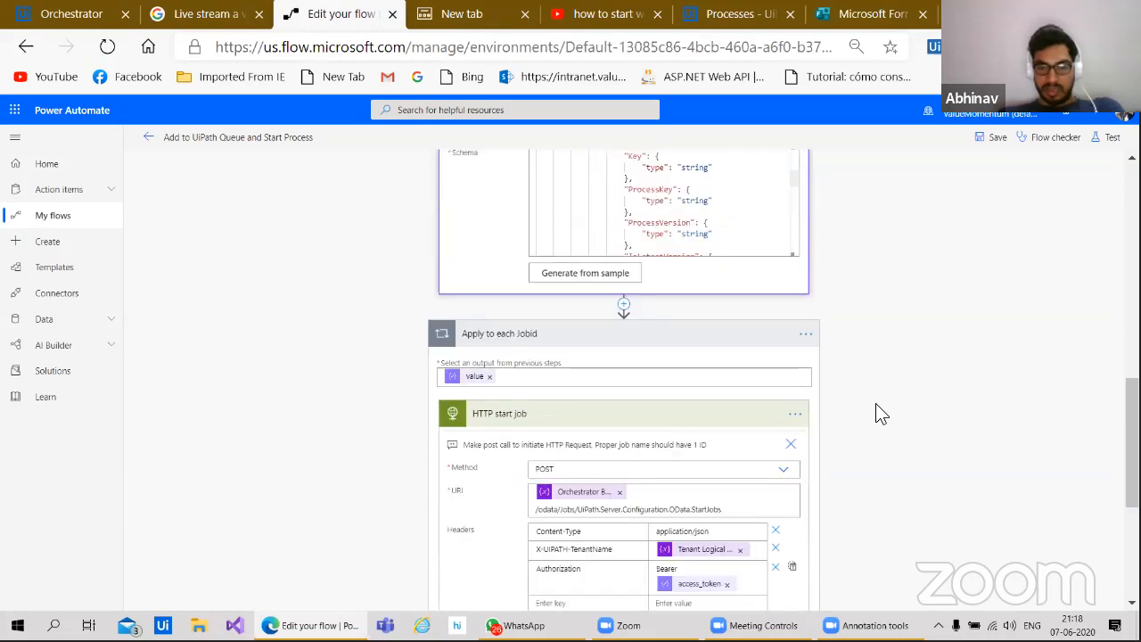
scroll(877, 412, "down", 1)
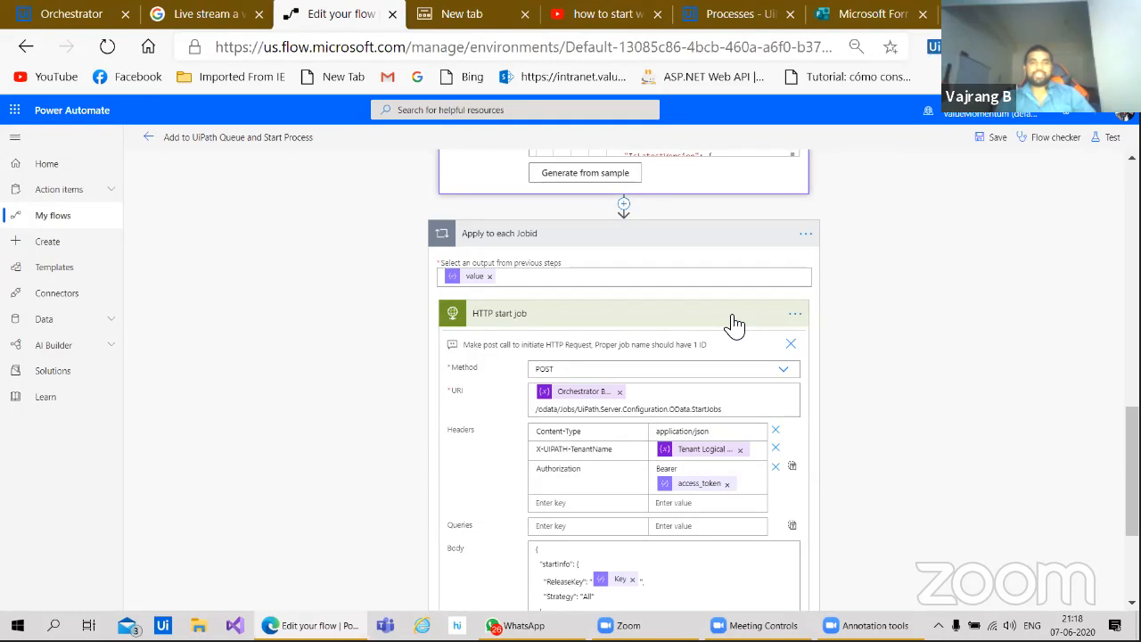
Step: Insert an HTTP connector's HTTP action after Parse JSON 2, before the Apply to each Jobid loop
left_click(626, 207)
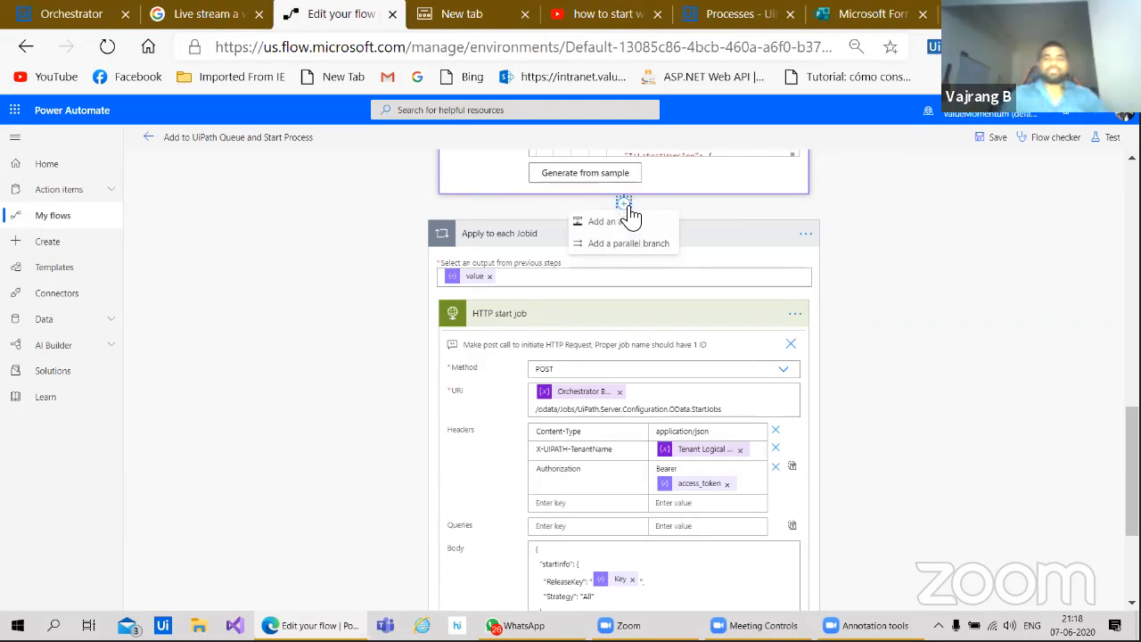
left_click(618, 226)
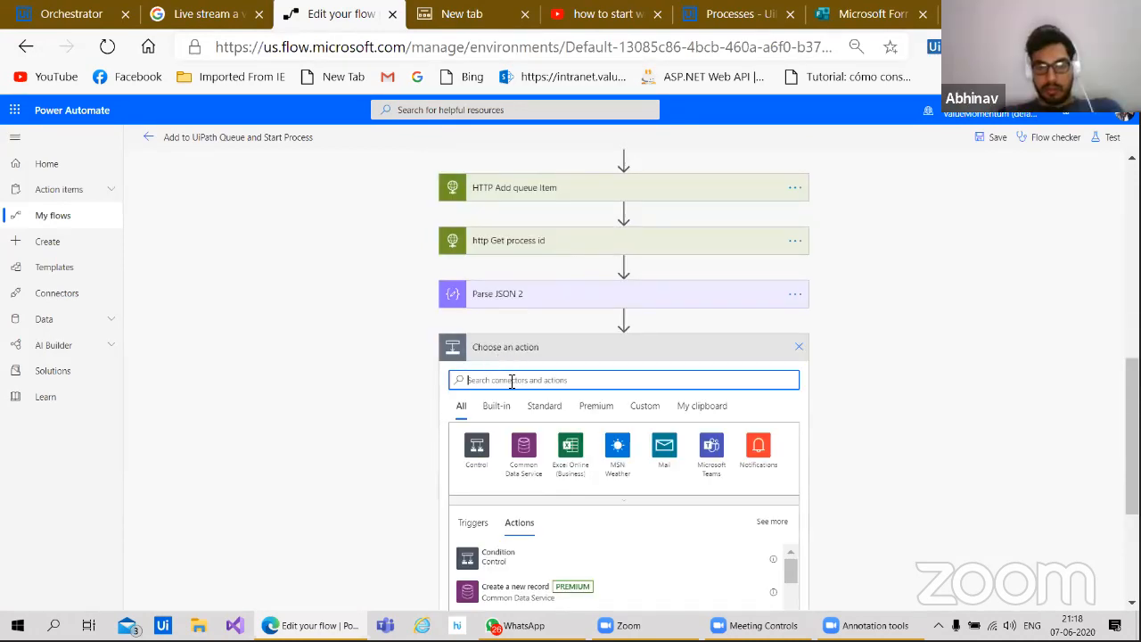
type("http")
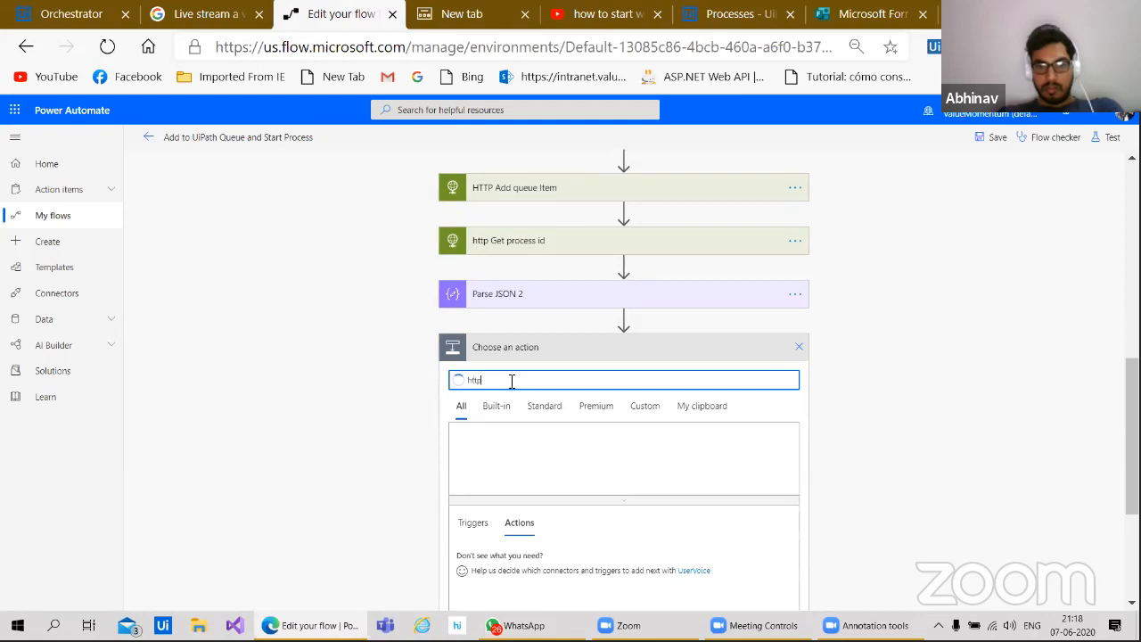
left_click(524, 459)
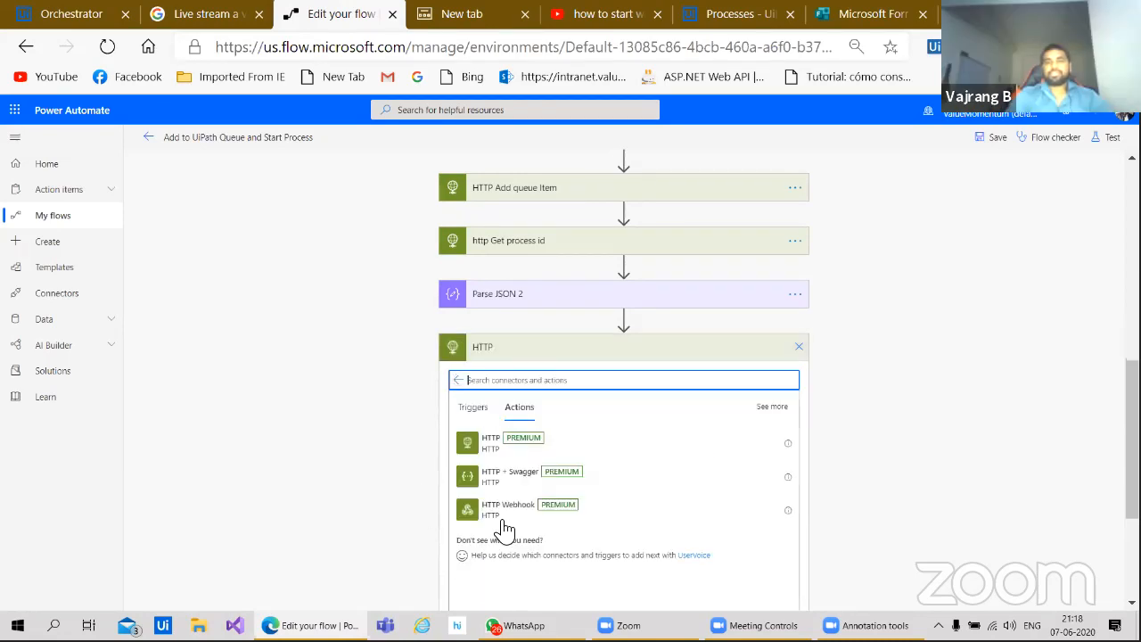
scroll(502, 526, "down", 1)
left_click(490, 353)
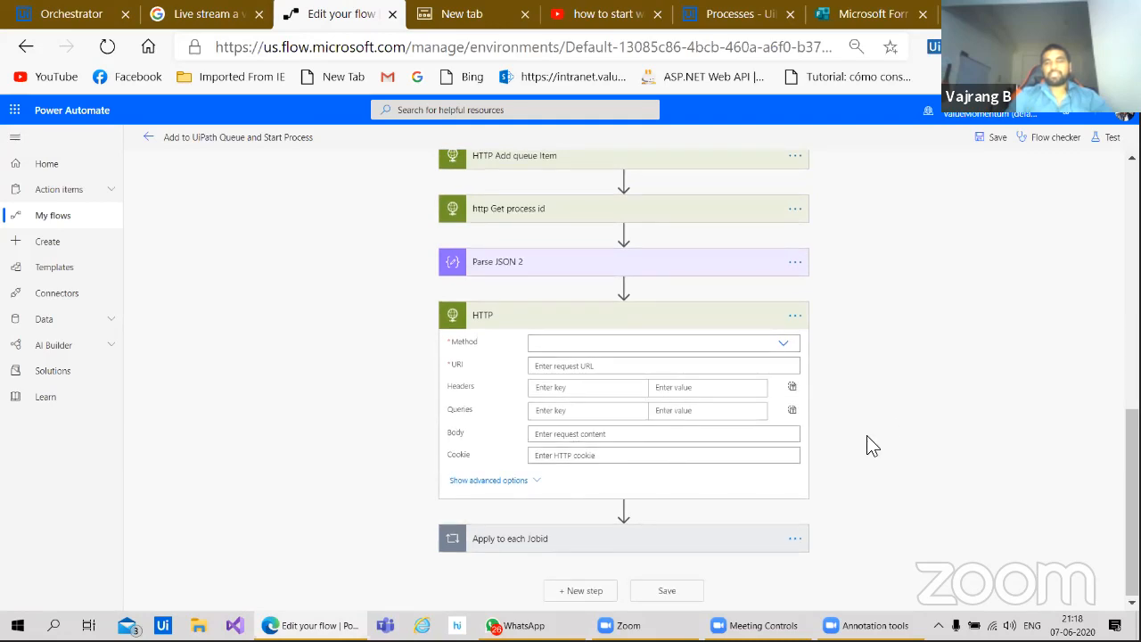
Step: Expand Apply to each Jobid and its HTTP start job step to view its settings
left_click(540, 540)
scroll(435, 538, "down", 2)
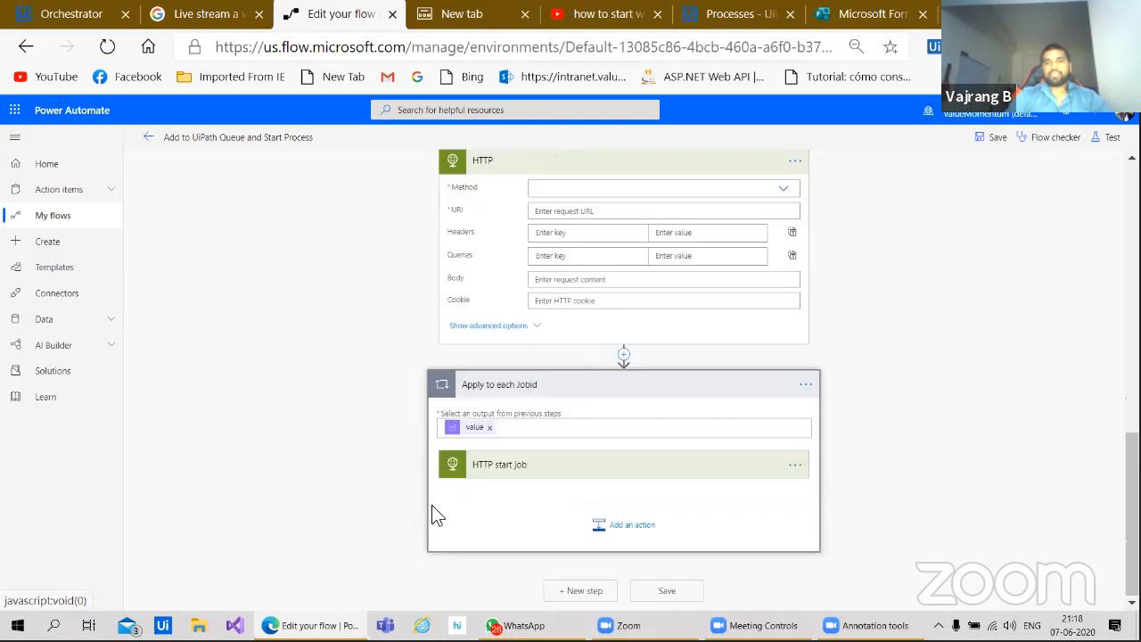
left_click(510, 479)
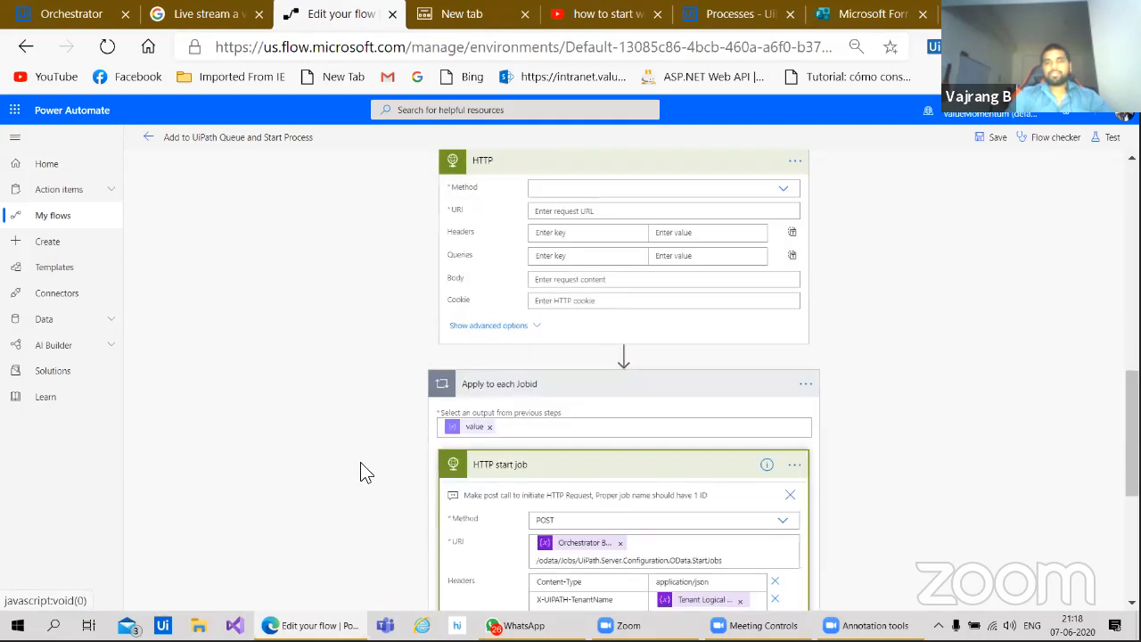
scroll(365, 471, "down", 3)
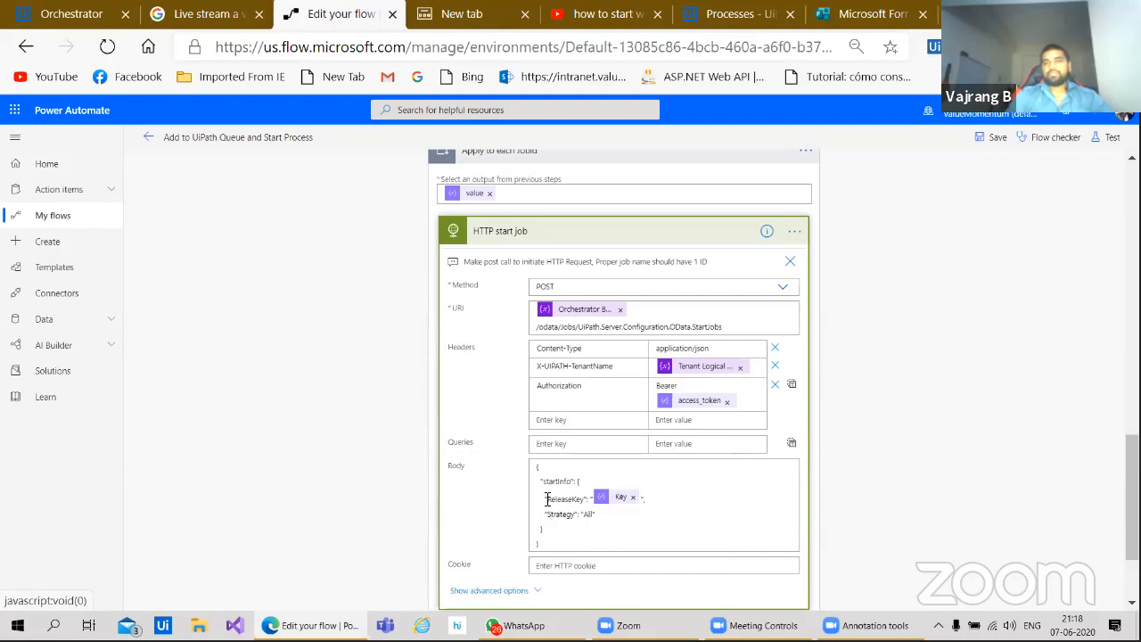
scroll(365, 401, "up", 3)
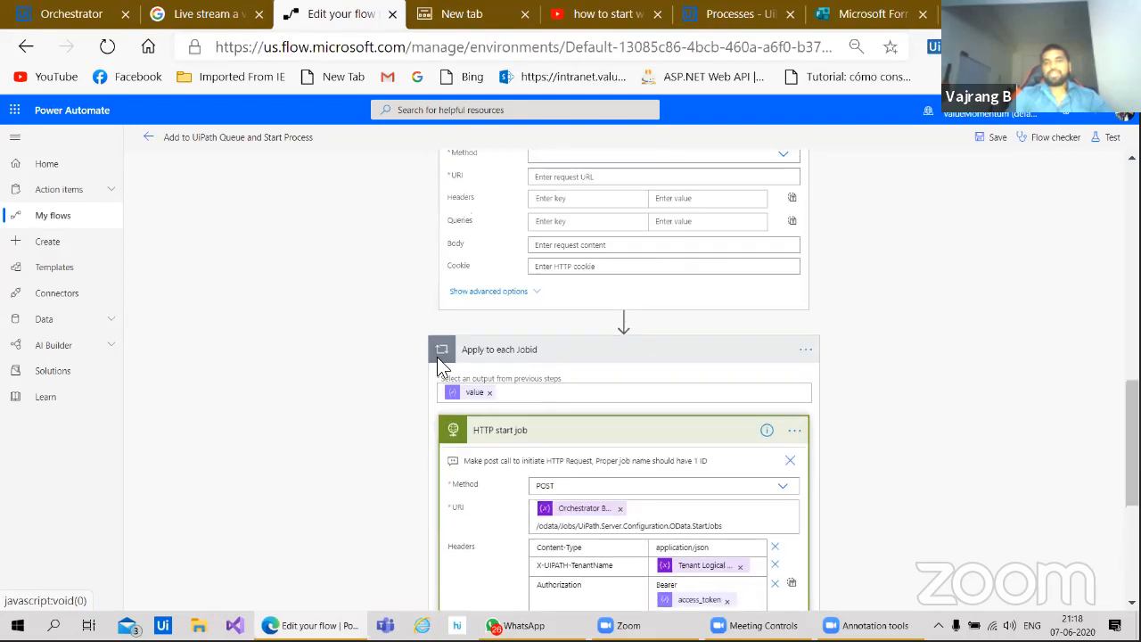
Step: Begin the HTTP action's Body with a JSON object holding a "startKey" entry
left_click(554, 250)
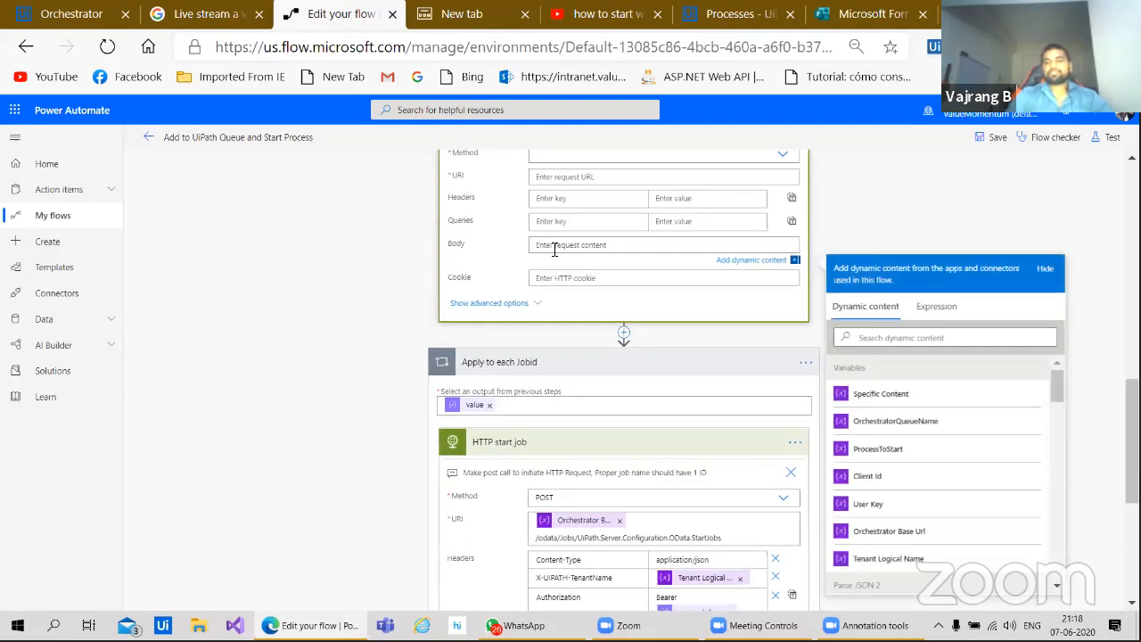
type("{")
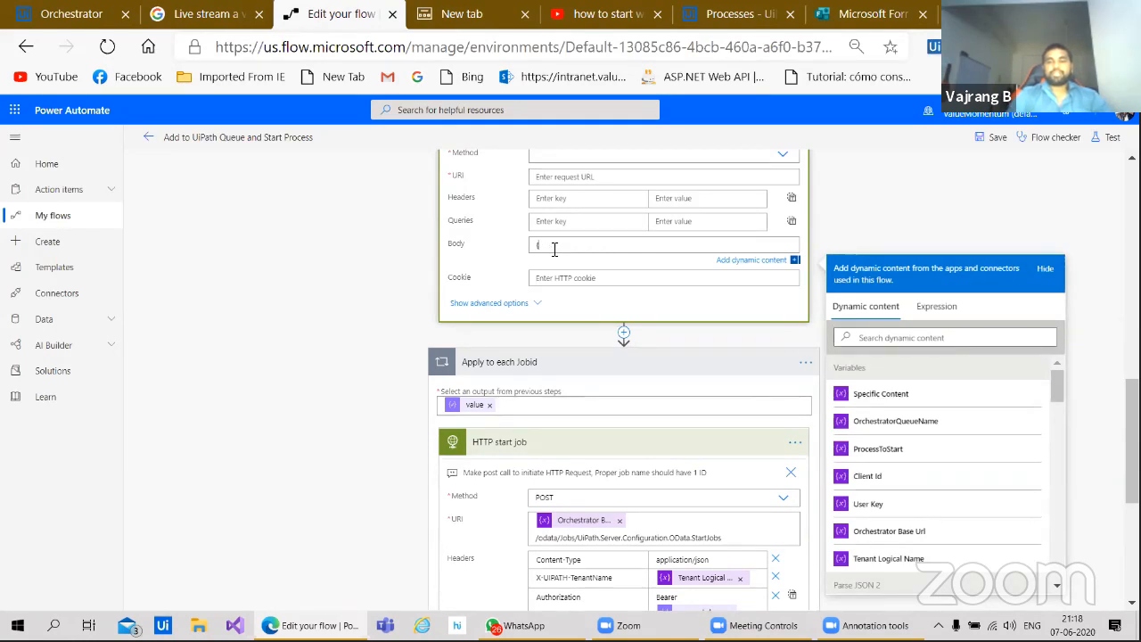
type("}")
key("Return")
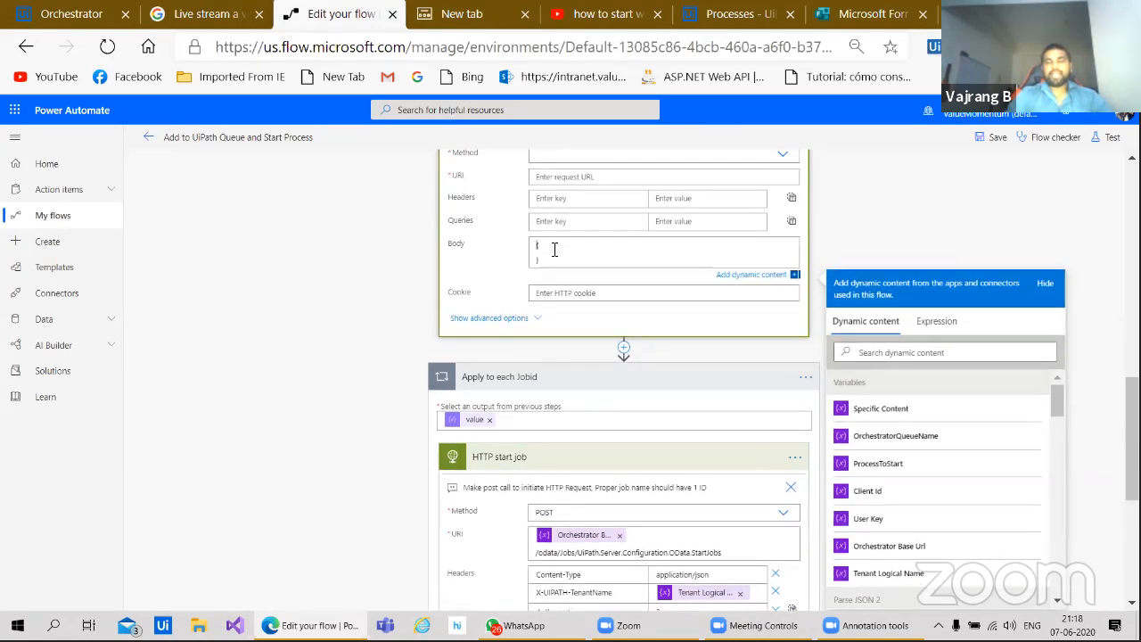
key("Return")
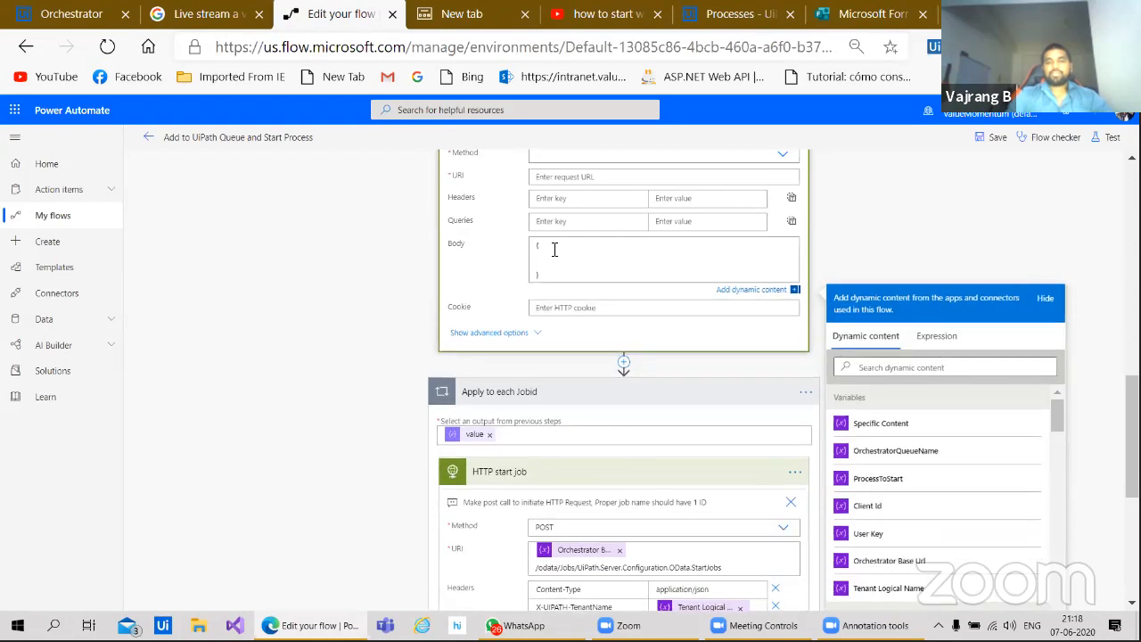
type("\"star")
type("tIn")
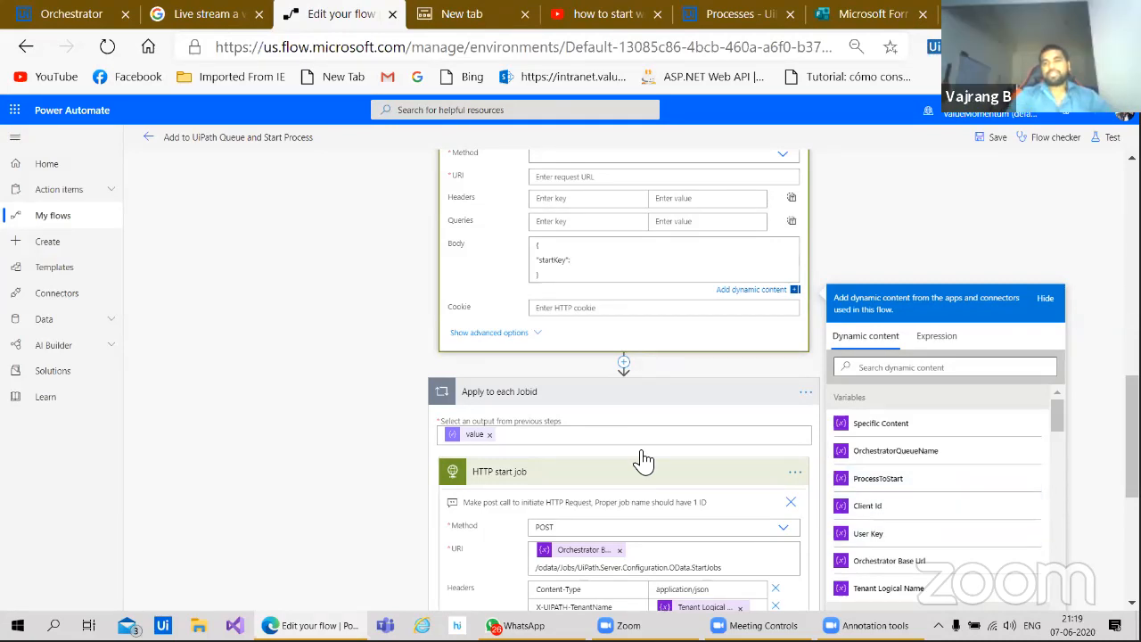
Step: Scroll through the flow to find the value to use for startKey
scroll(633, 459, "down", 2)
scroll(624, 463, "down", 2)
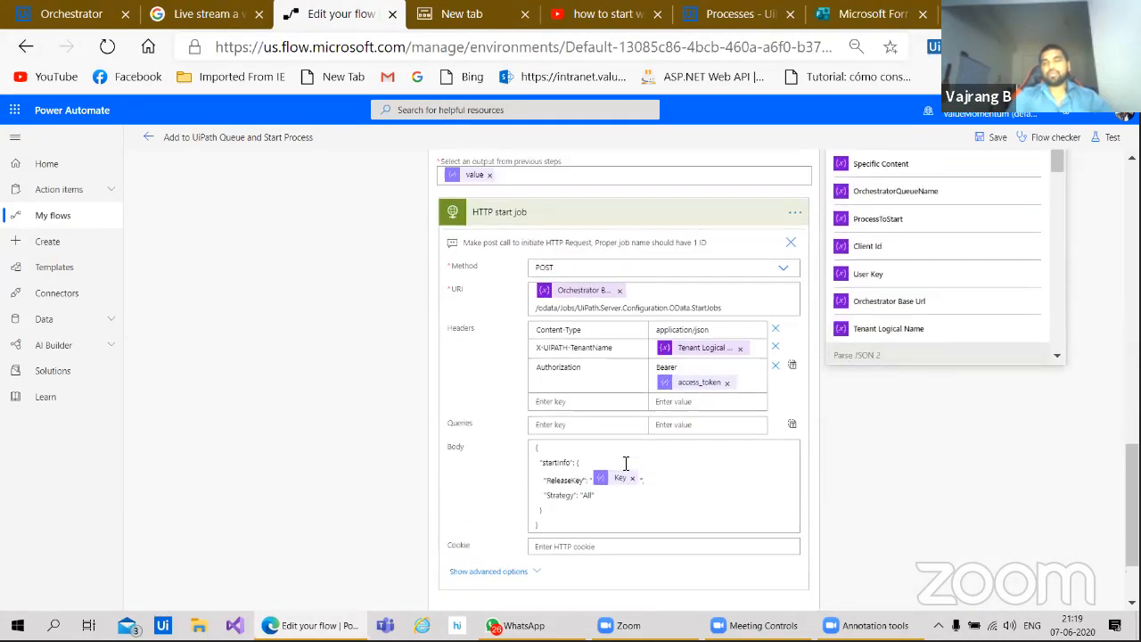
scroll(624, 464, "up", 3)
scroll(624, 463, "down", 2)
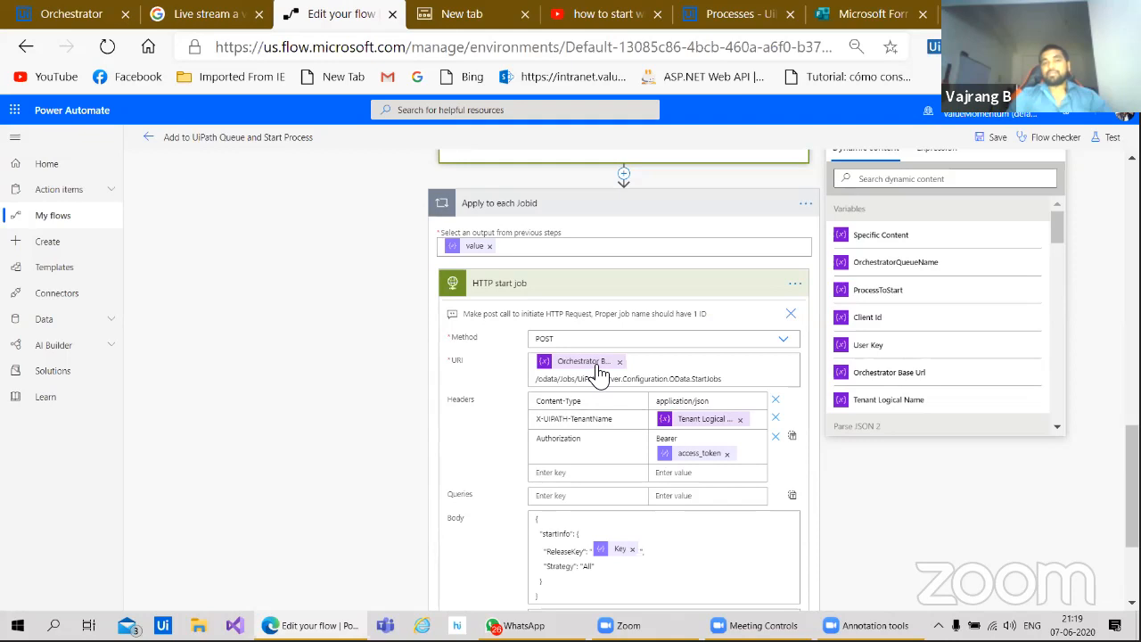
scroll(599, 373, "up", 2)
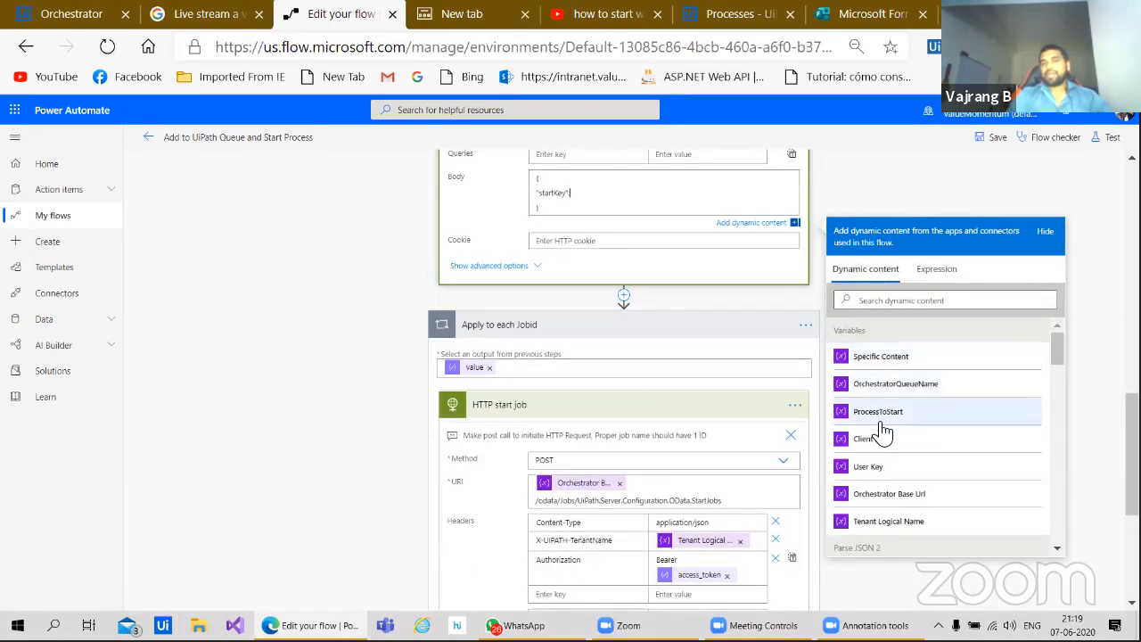
scroll(868, 426, "down", 3)
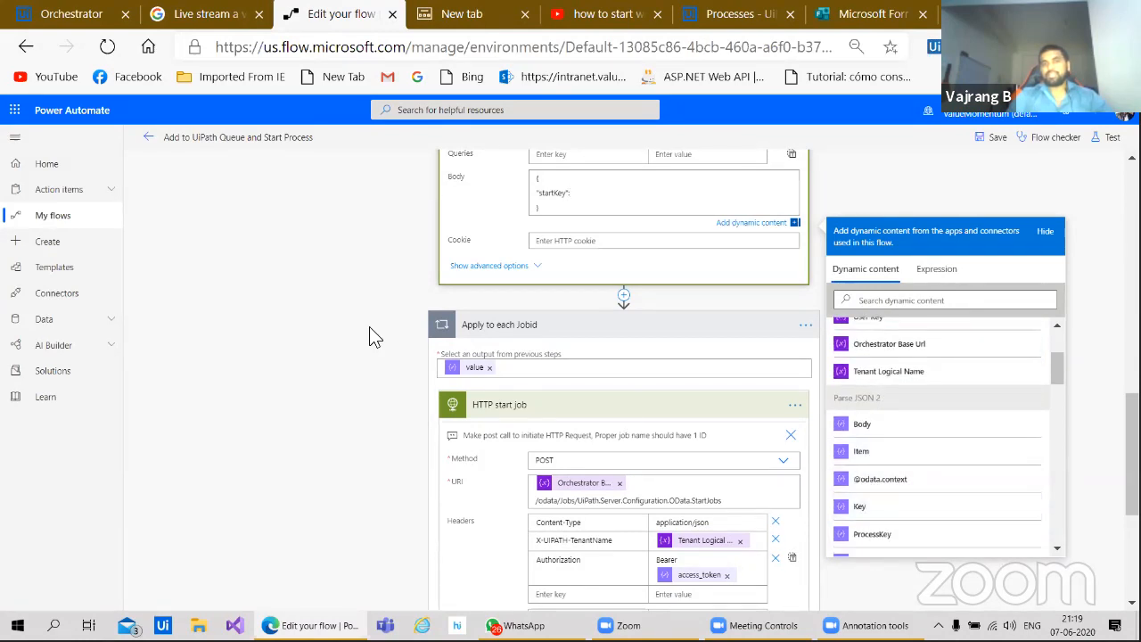
scroll(369, 326, "up", 2)
scroll(369, 326, "down", 1)
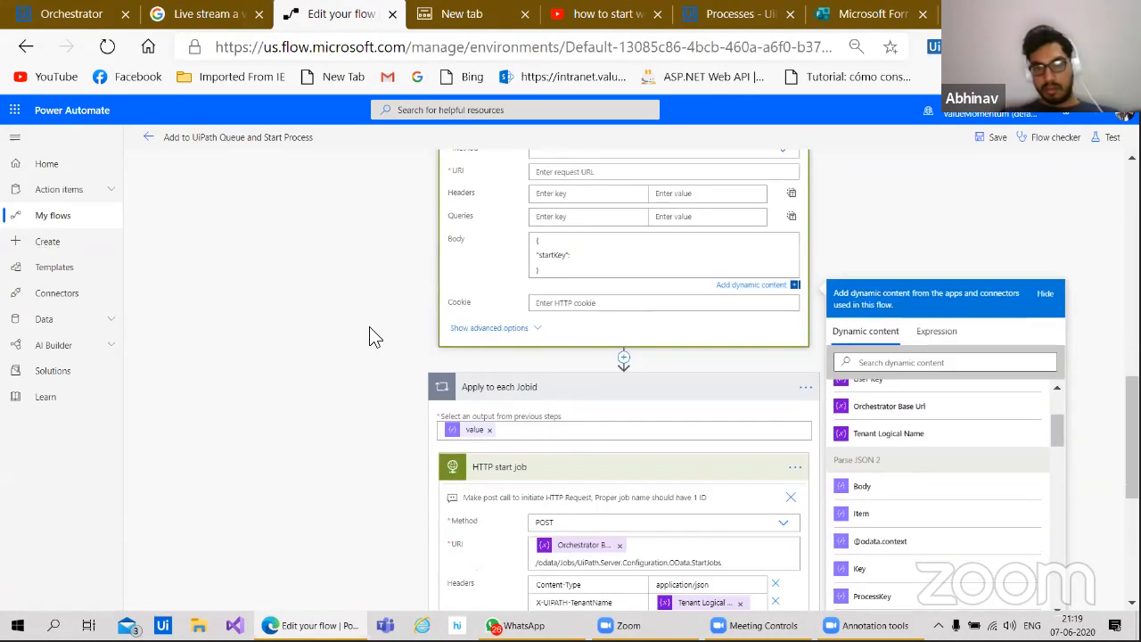
scroll(369, 326, "up", 1)
scroll(965, 545, "down", 1)
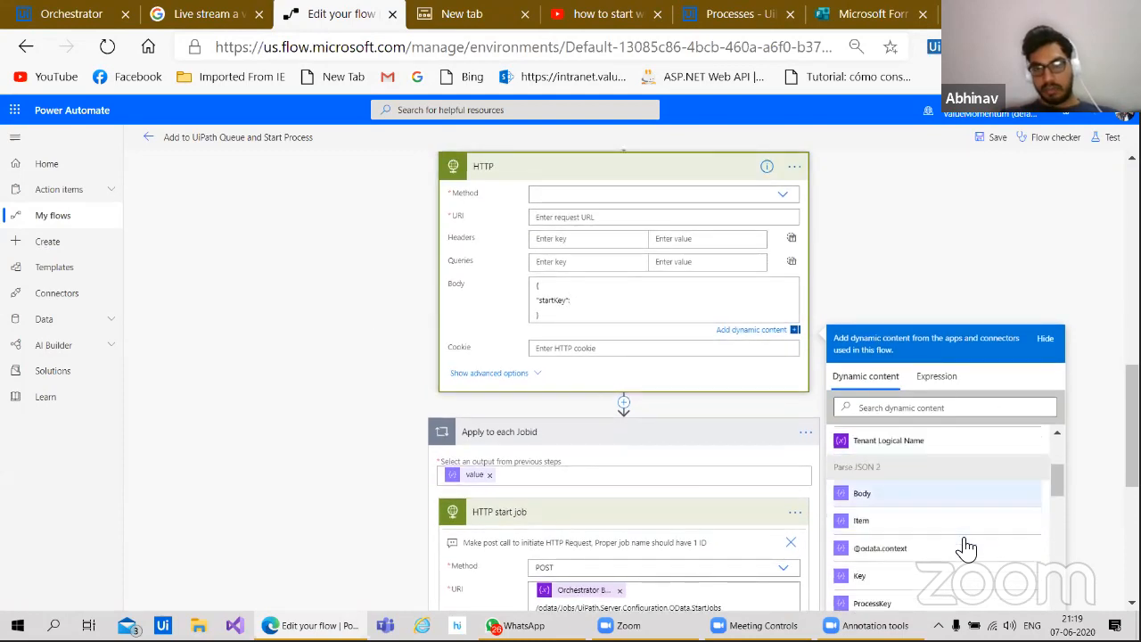
scroll(967, 546, "down", 2)
Step: Set startKey to Parse JSON 2's Key and expand the HTTP action now inside Apply to each
left_click(975, 525)
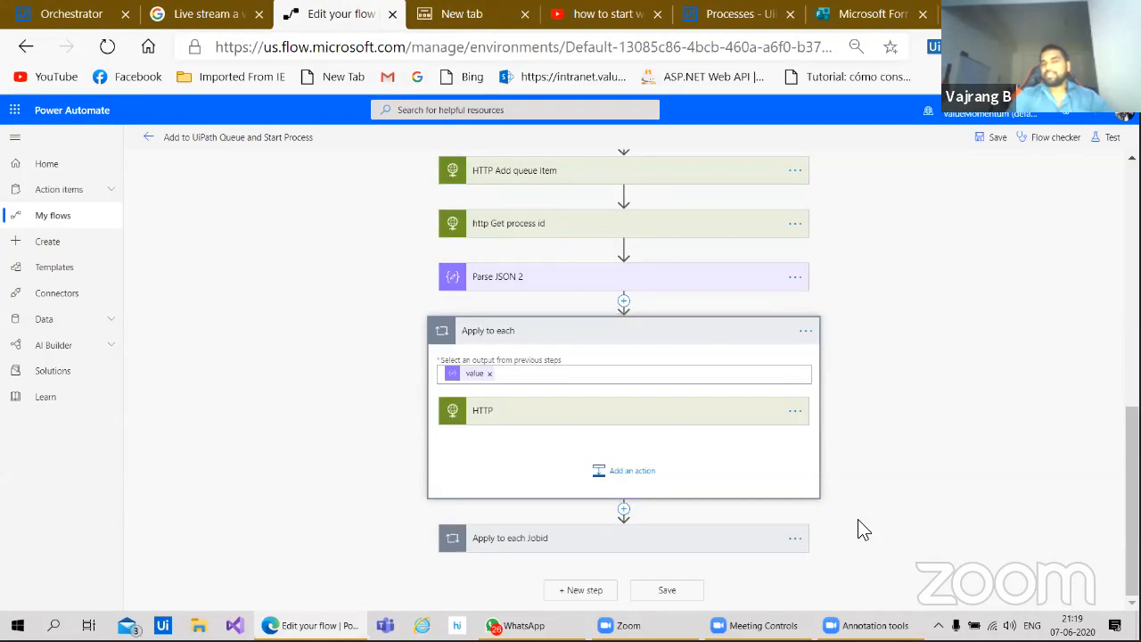
left_click(503, 412)
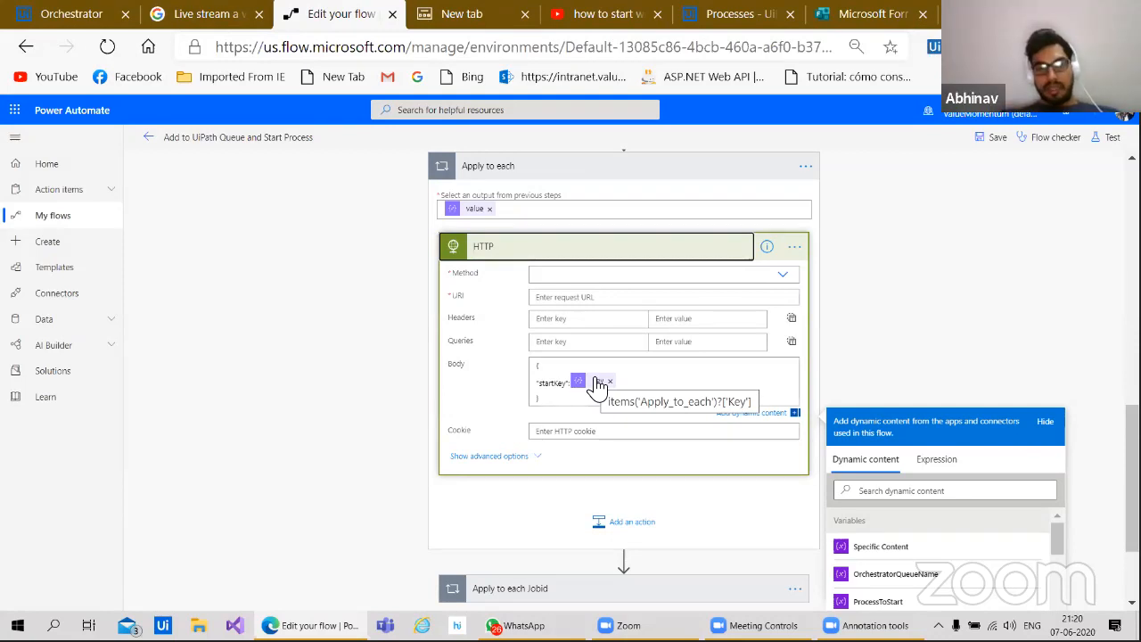
Step: Delete the newly added Apply to each loop, confirming the removal
left_click(805, 168)
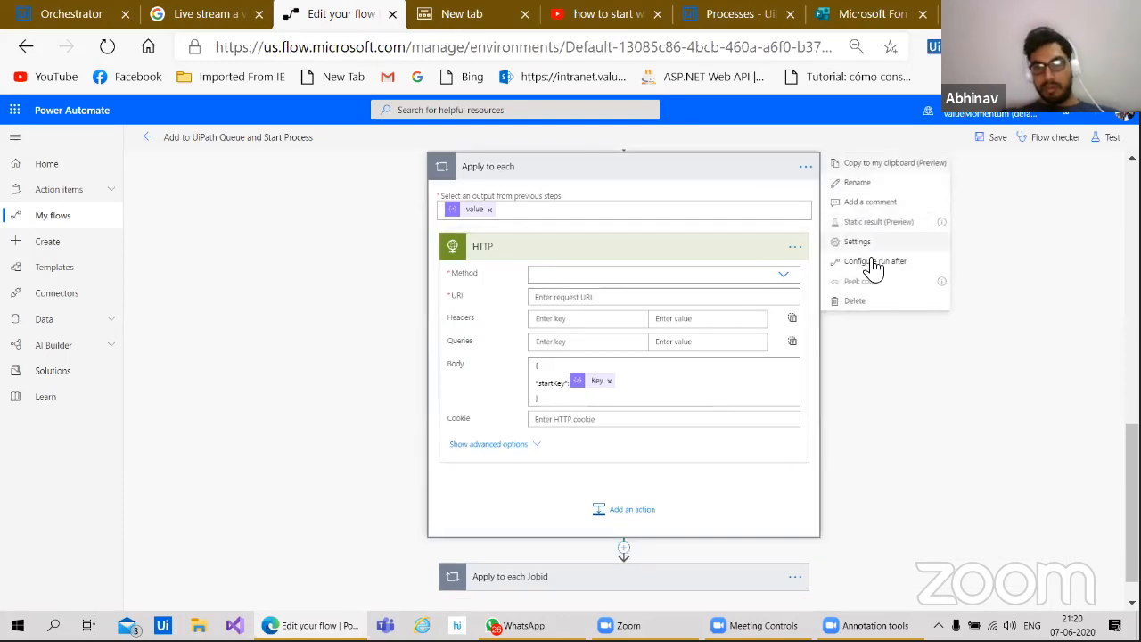
left_click(859, 302)
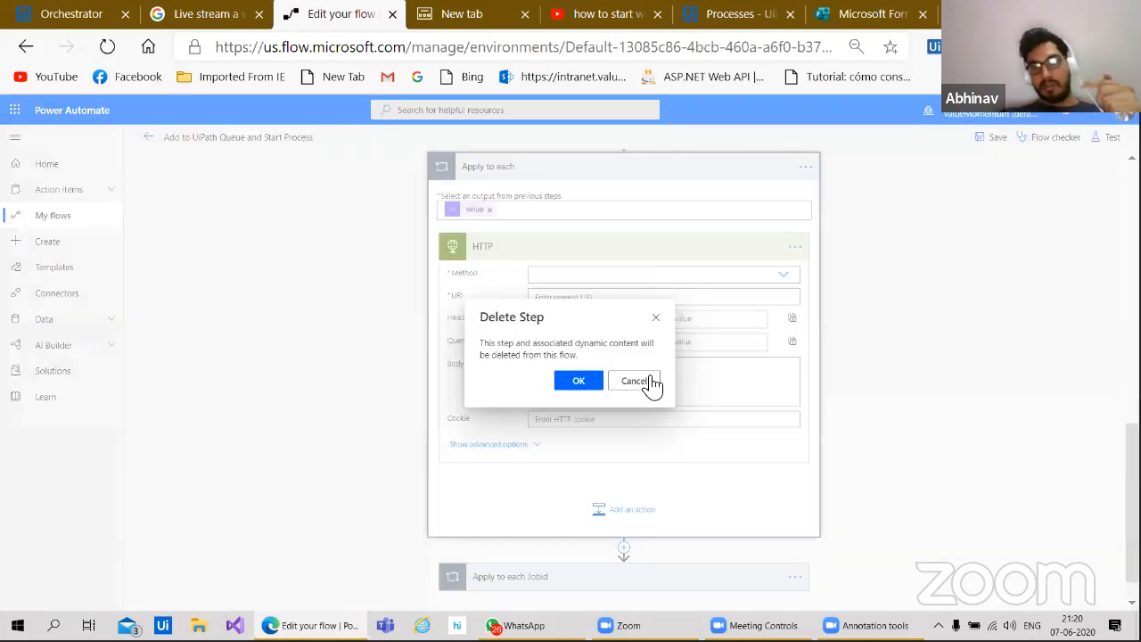
left_click(581, 380)
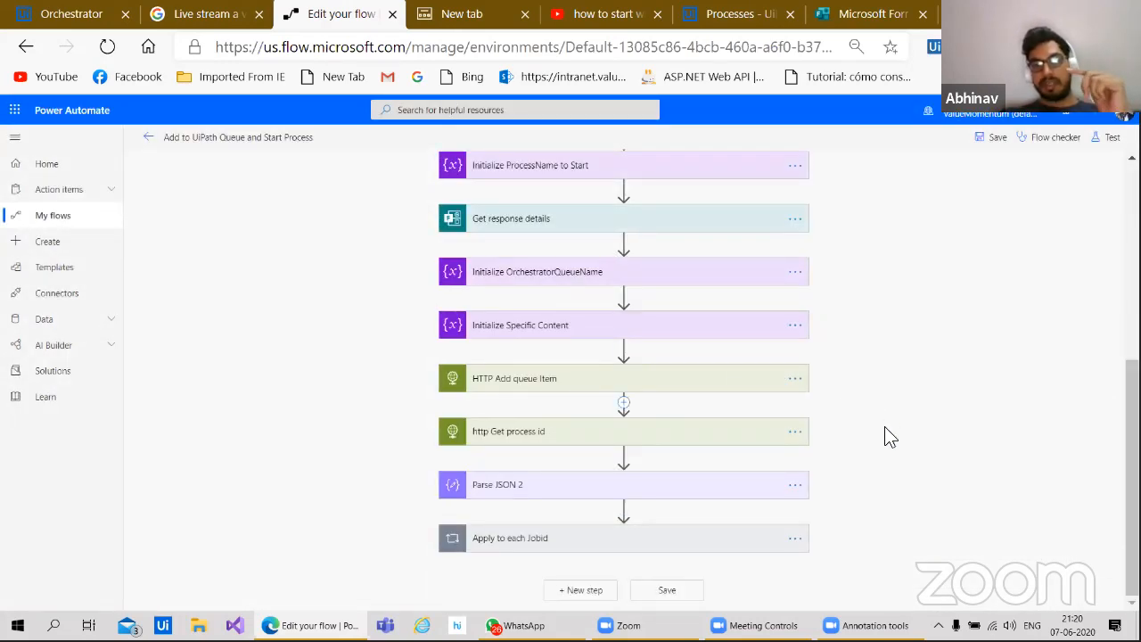
Step: Review the HTTP start job step inside Apply to each Jobid, then return to the flow's top
left_click(644, 542)
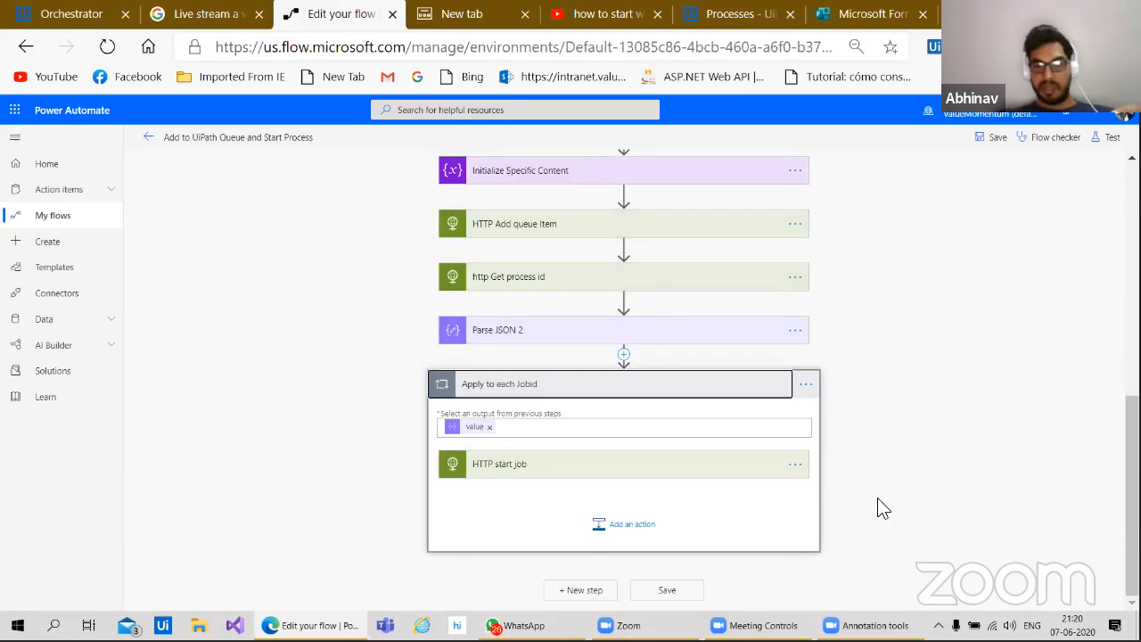
left_click(642, 469)
scroll(902, 517, "down", 2)
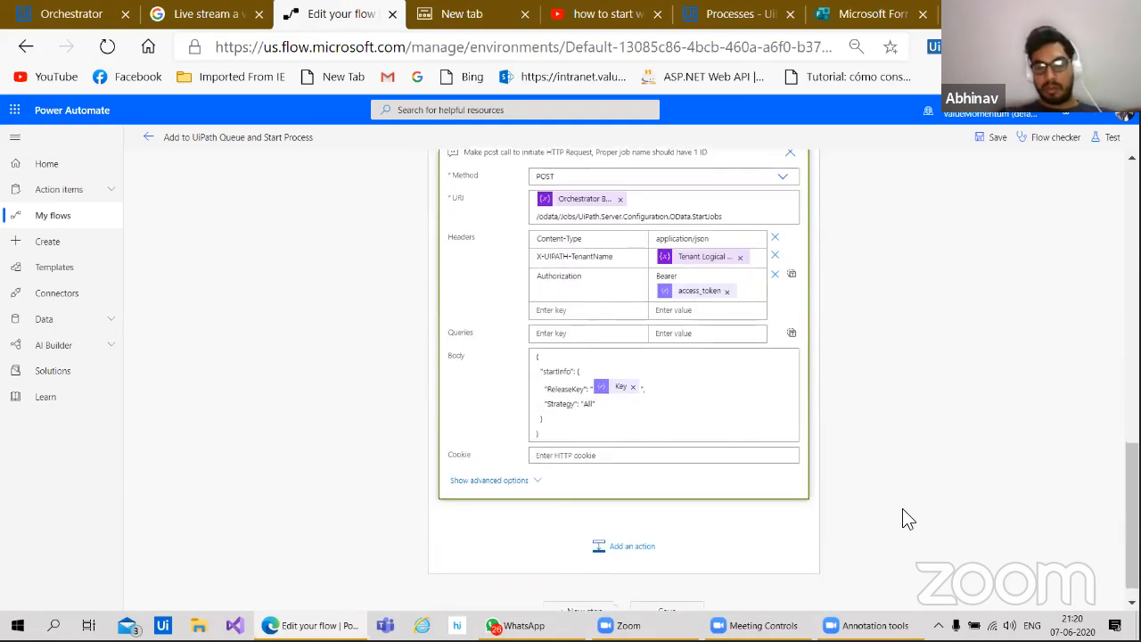
scroll(902, 517, "up", 1)
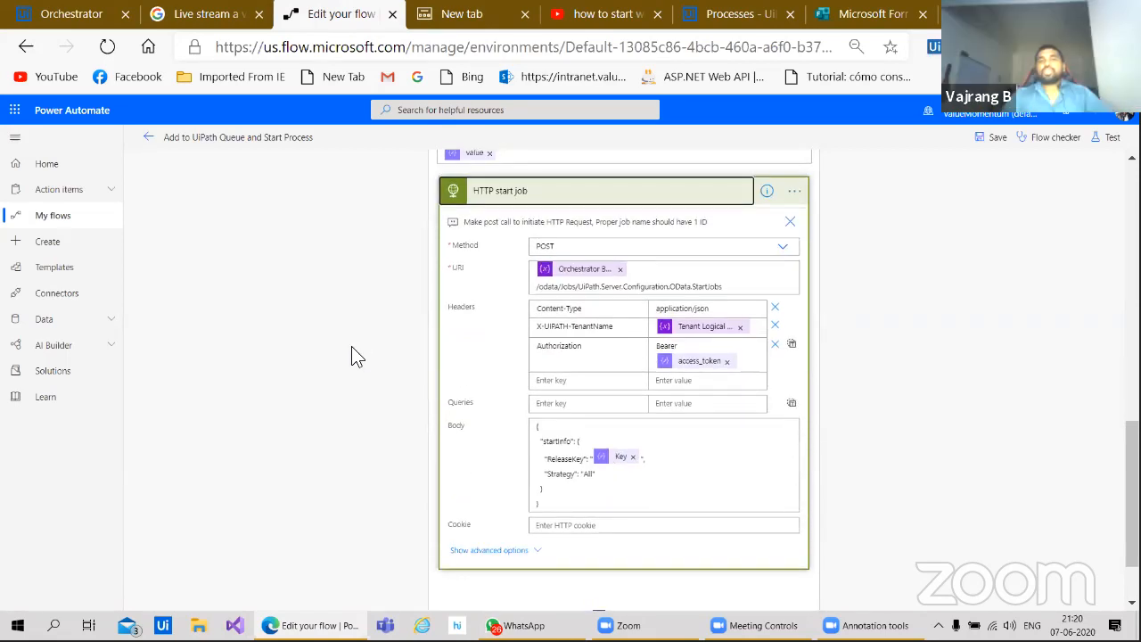
scroll(352, 346, "up", 3)
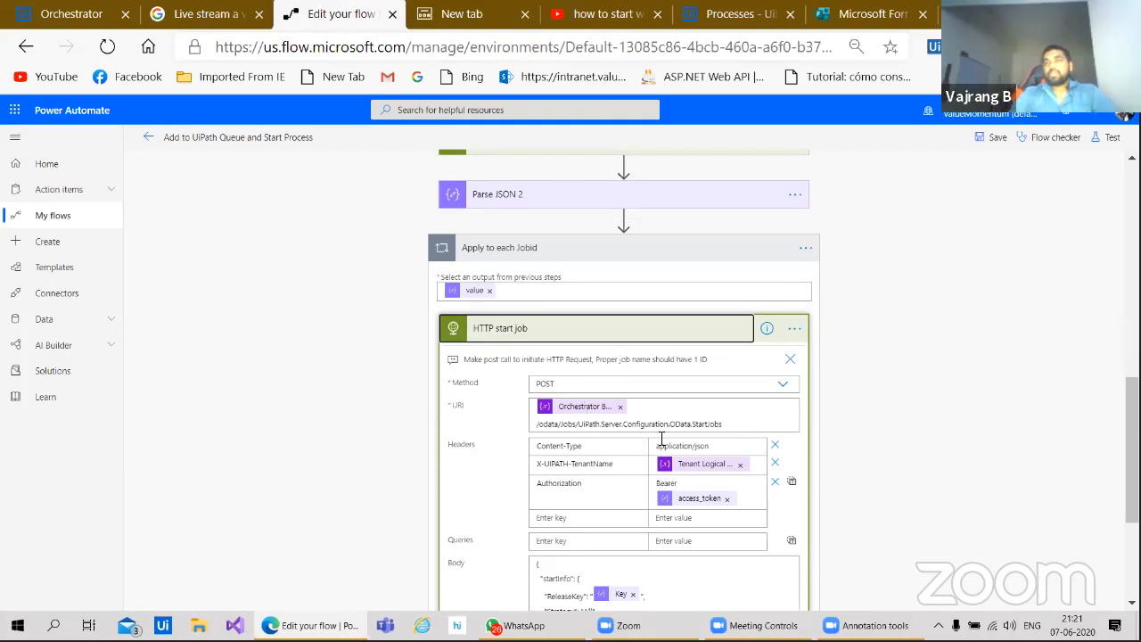
scroll(733, 507, "down", 1)
scroll(732, 506, "down", 3)
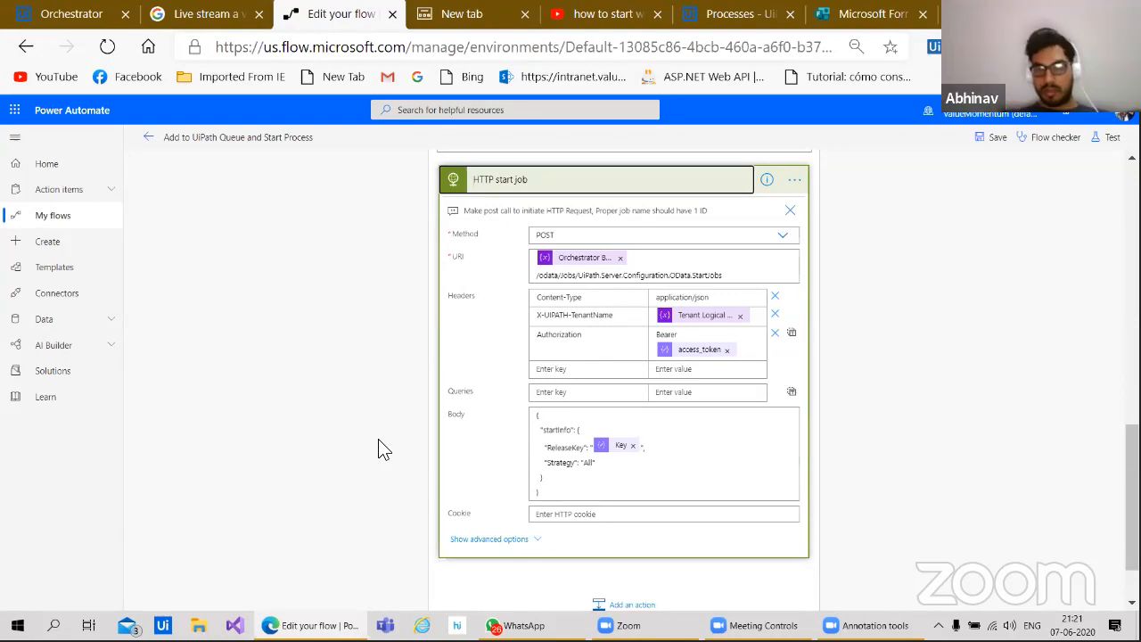
scroll(378, 439, "up", 15)
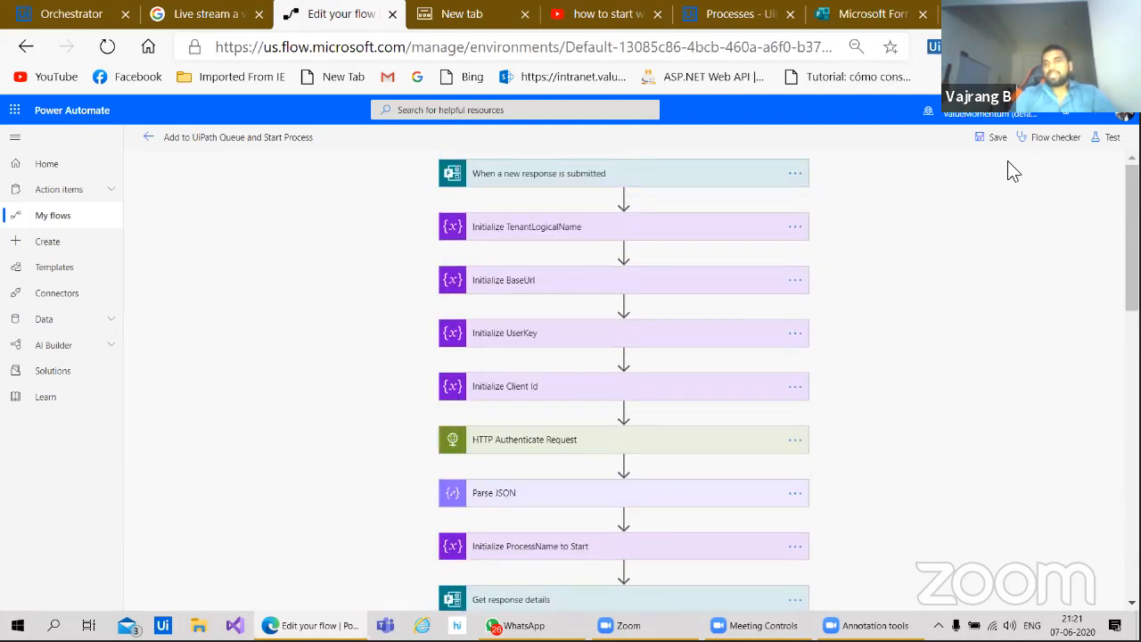
Step: Test the flow using data from the most recent successful previous run
left_click(1114, 141)
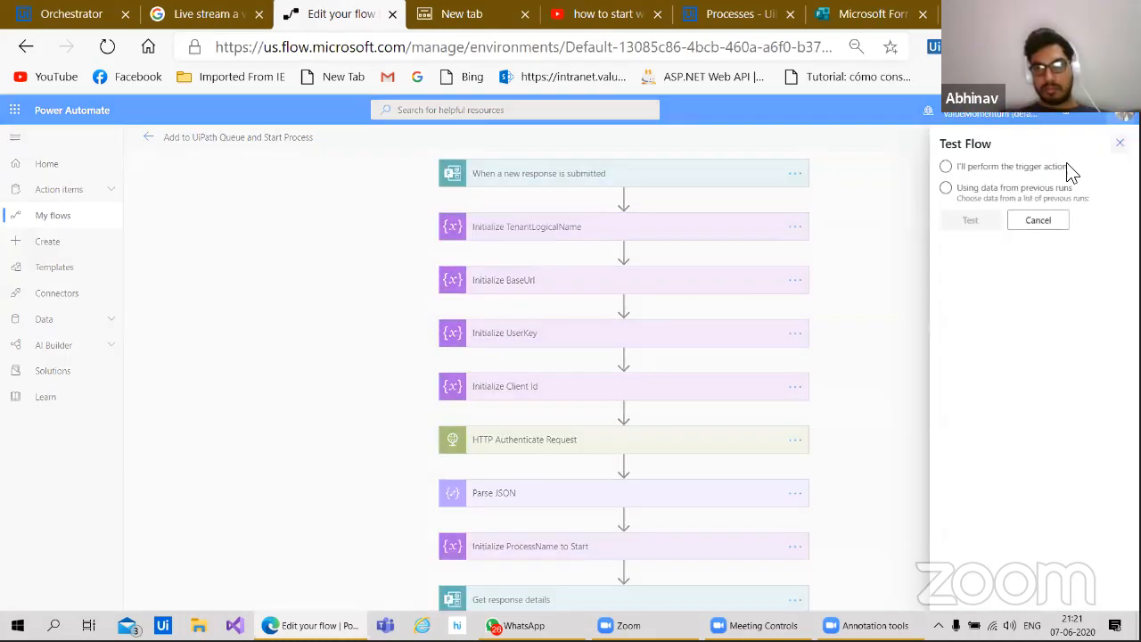
left_click(1025, 192)
left_click(1011, 225)
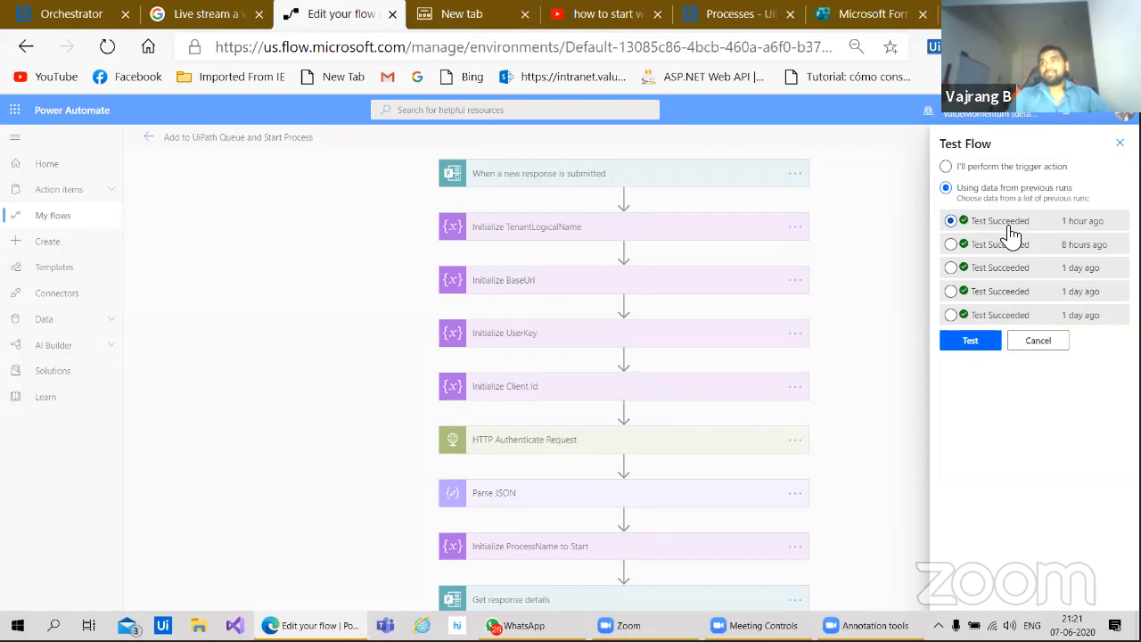
left_click(970, 341)
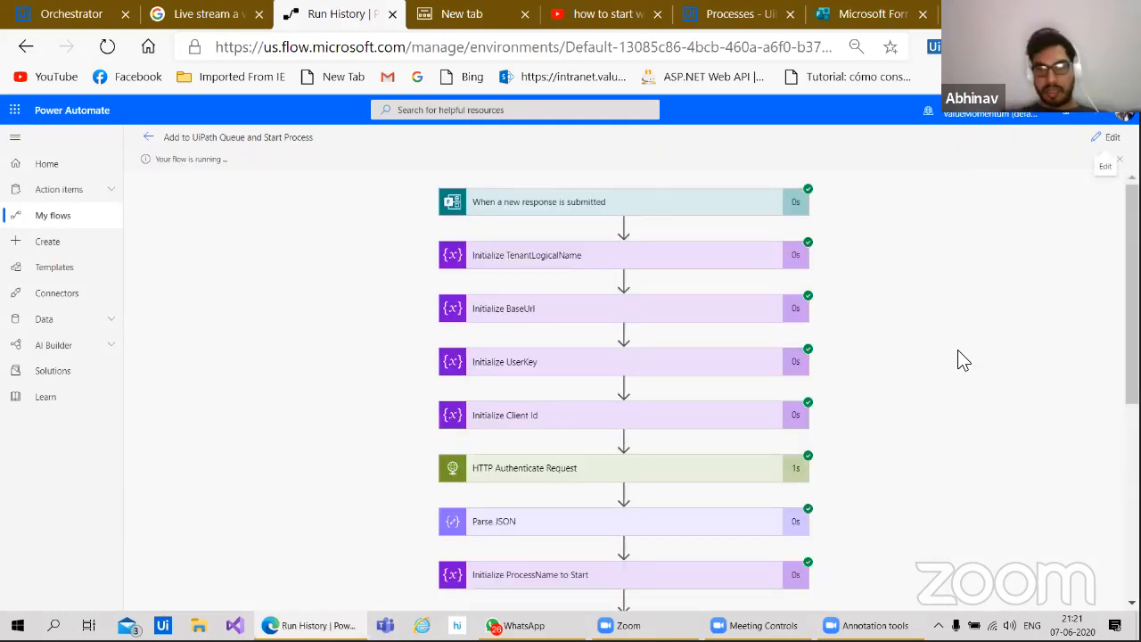
Step: Inspect the failed Apply to each Jobid step's error about robots already having pending jobs
scroll(954, 355, "down", 2)
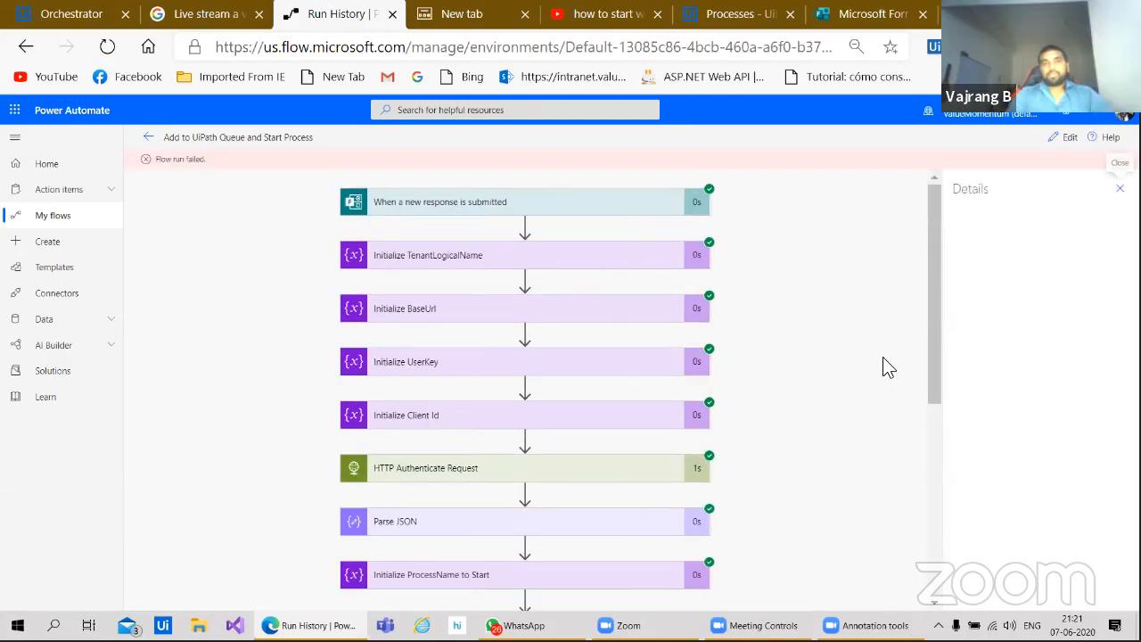
scroll(888, 366, "down", 5)
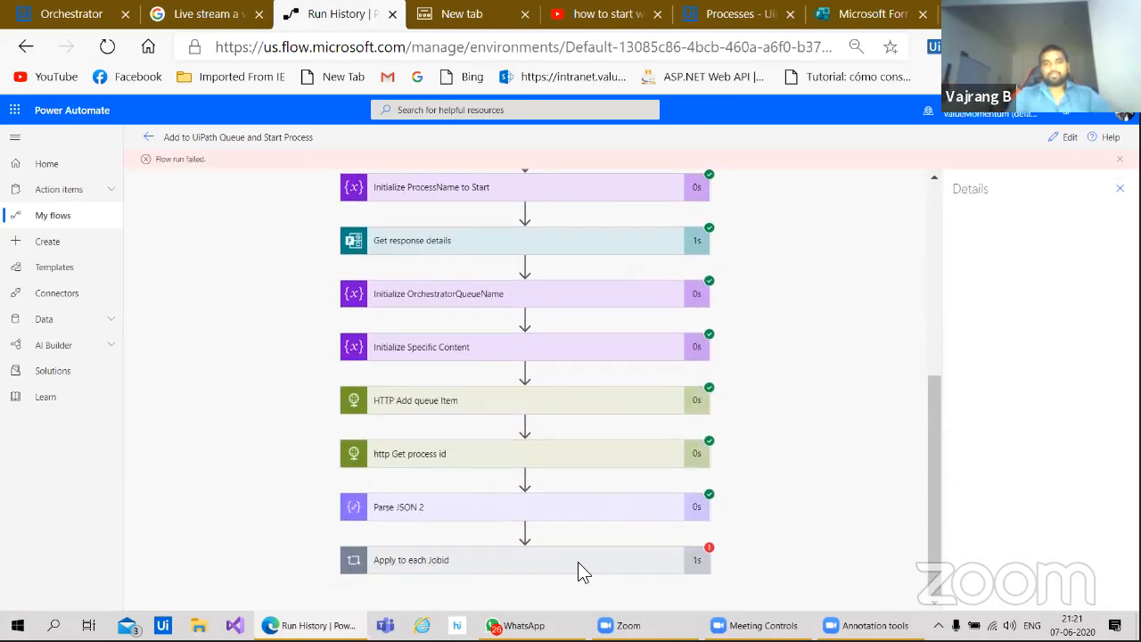
left_click(478, 562)
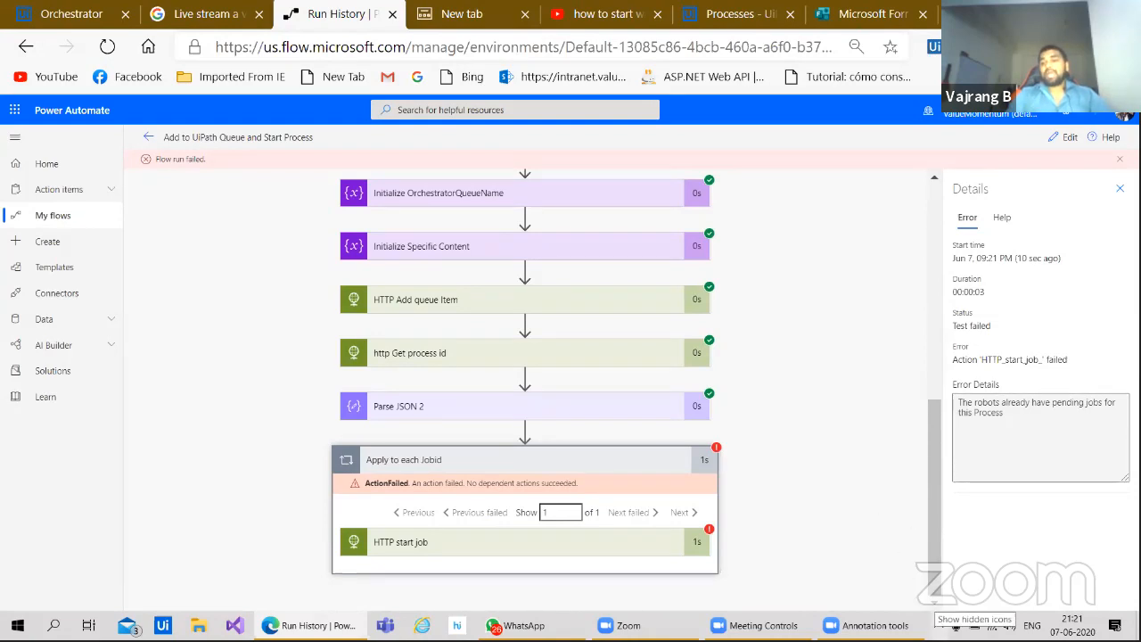
left_click(938, 625)
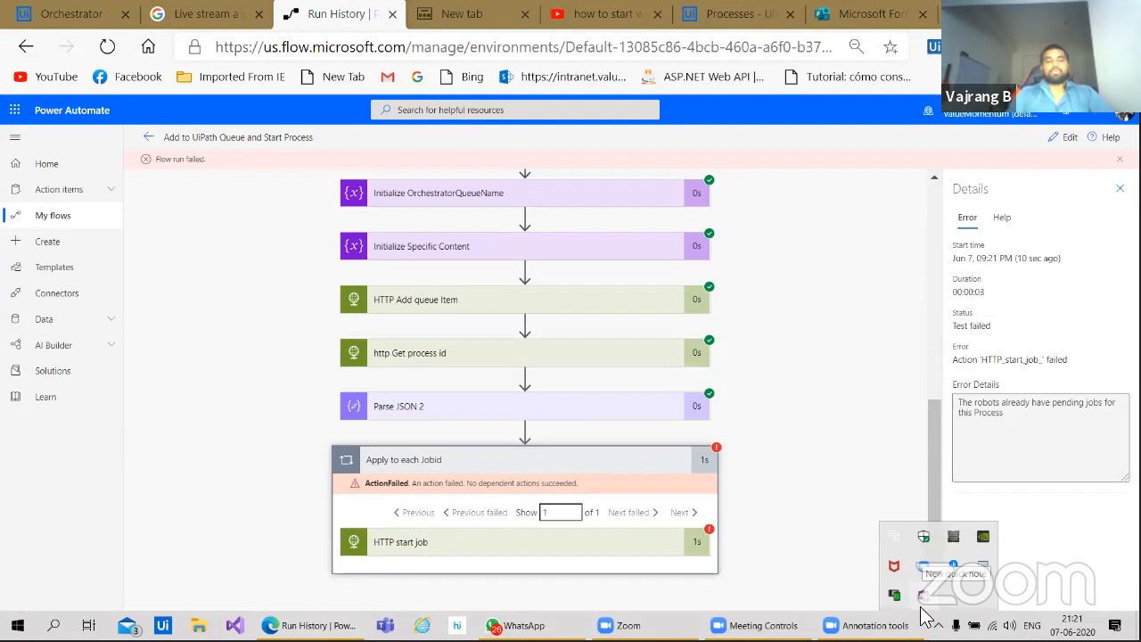
Step: Launch UiPath Assistant from the Windows search
key("super")
type("uipath")
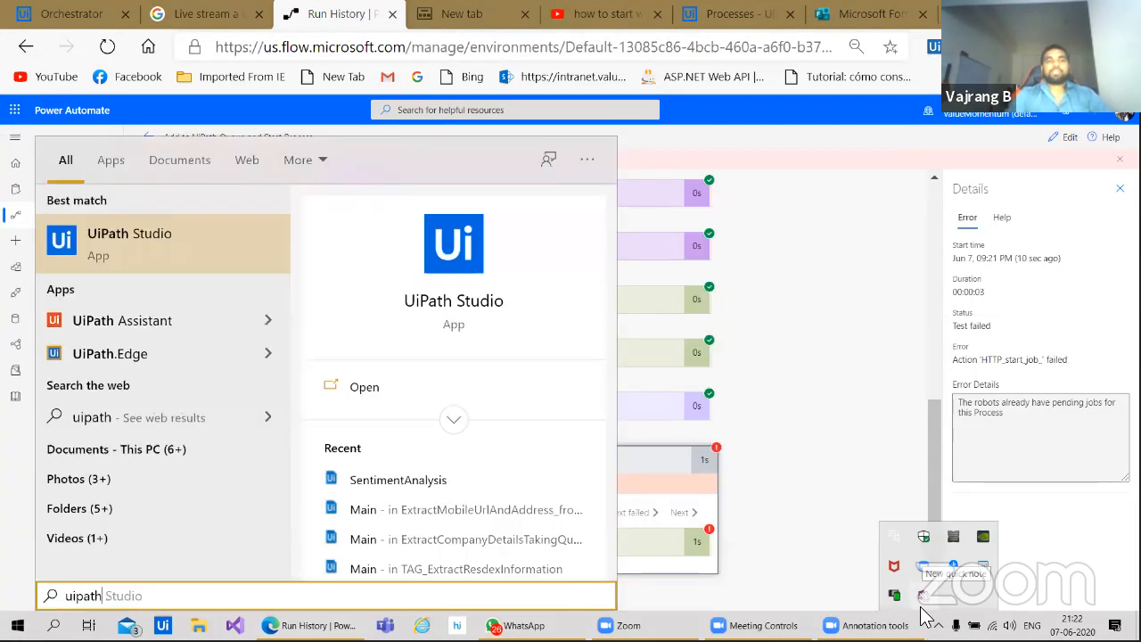
key("Down")
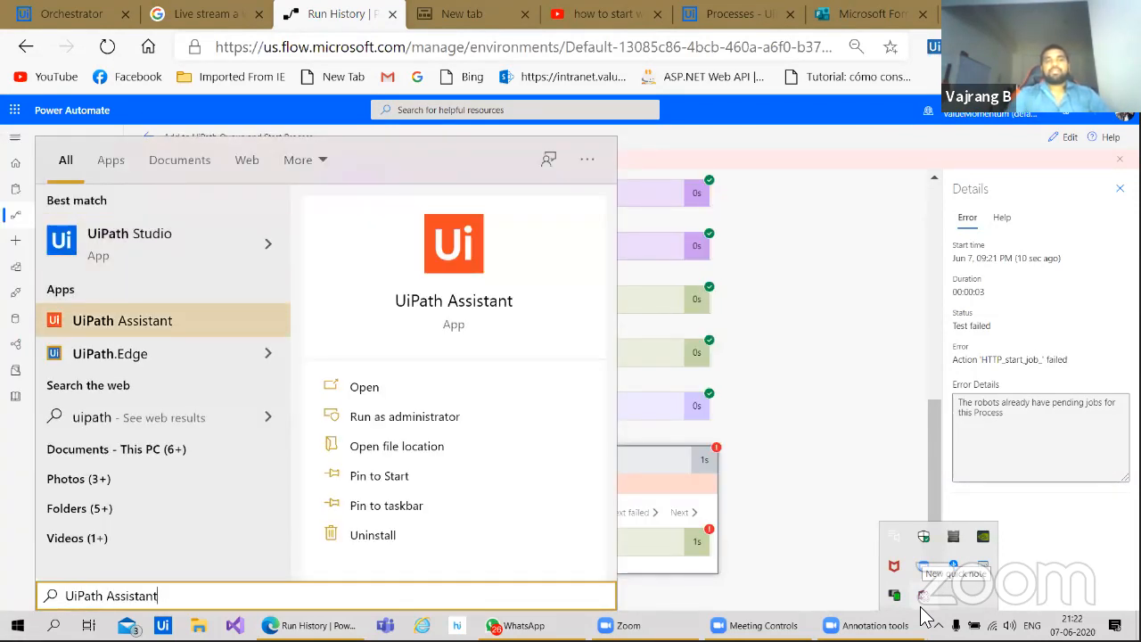
key("Return")
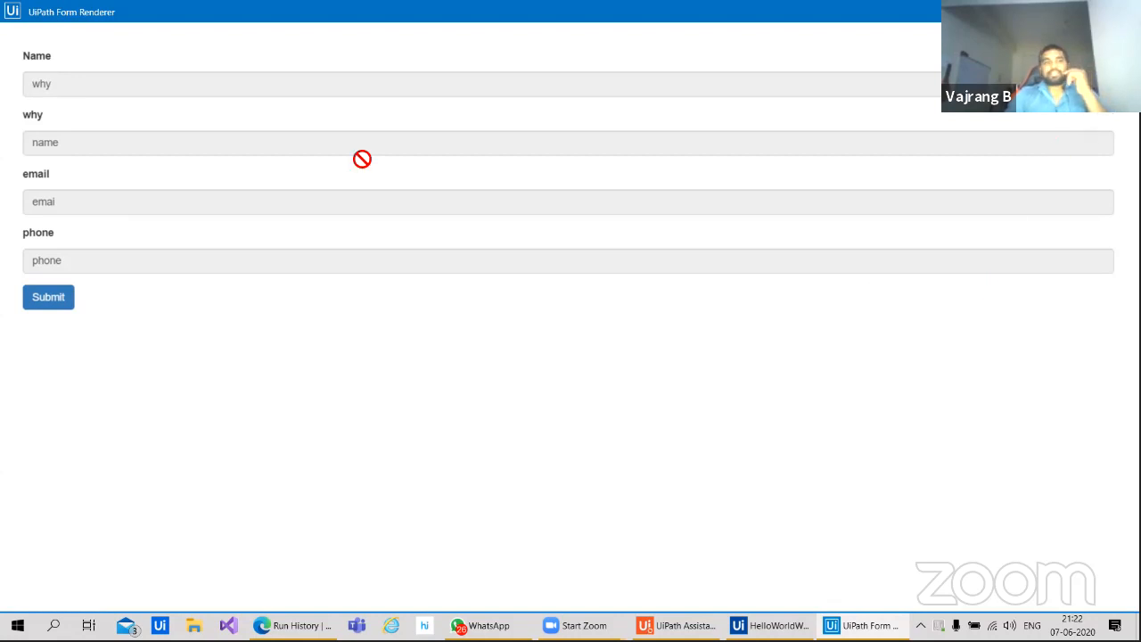
Step: Submit the HelloWorldWithForms_Dev input form and close the Assistant
left_click(48, 297)
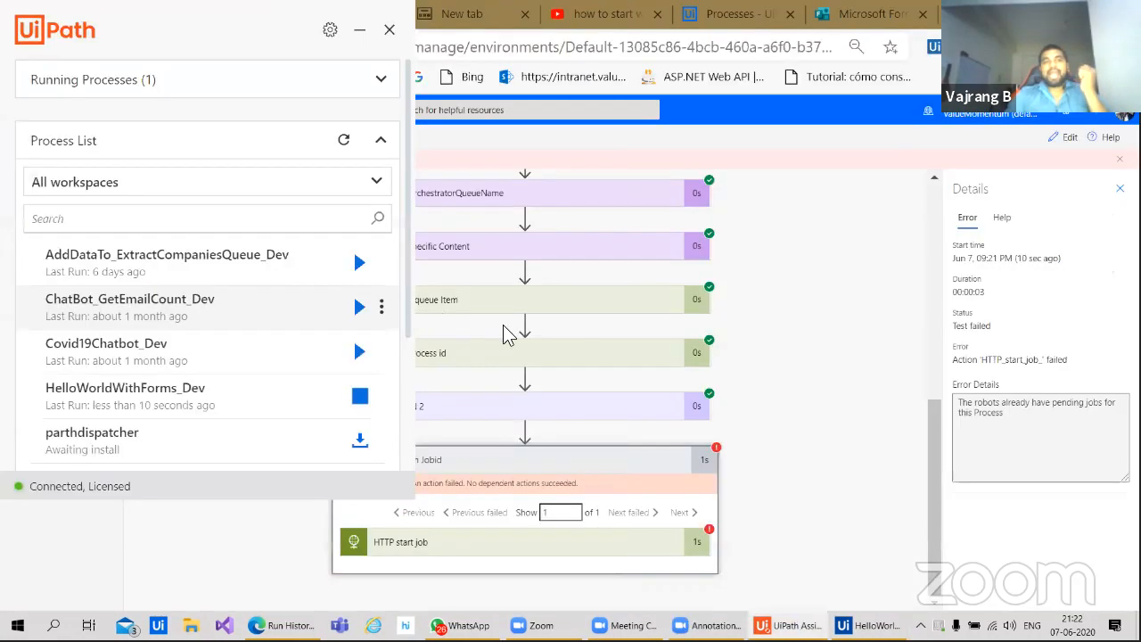
scroll(231, 386, "down", 3)
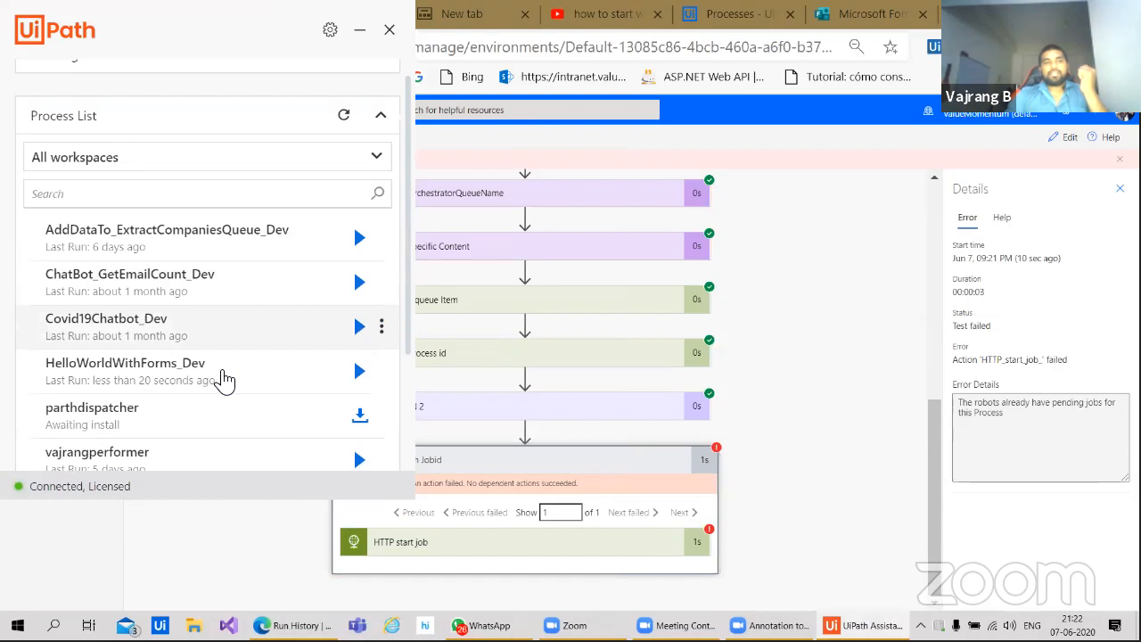
left_click(784, 342)
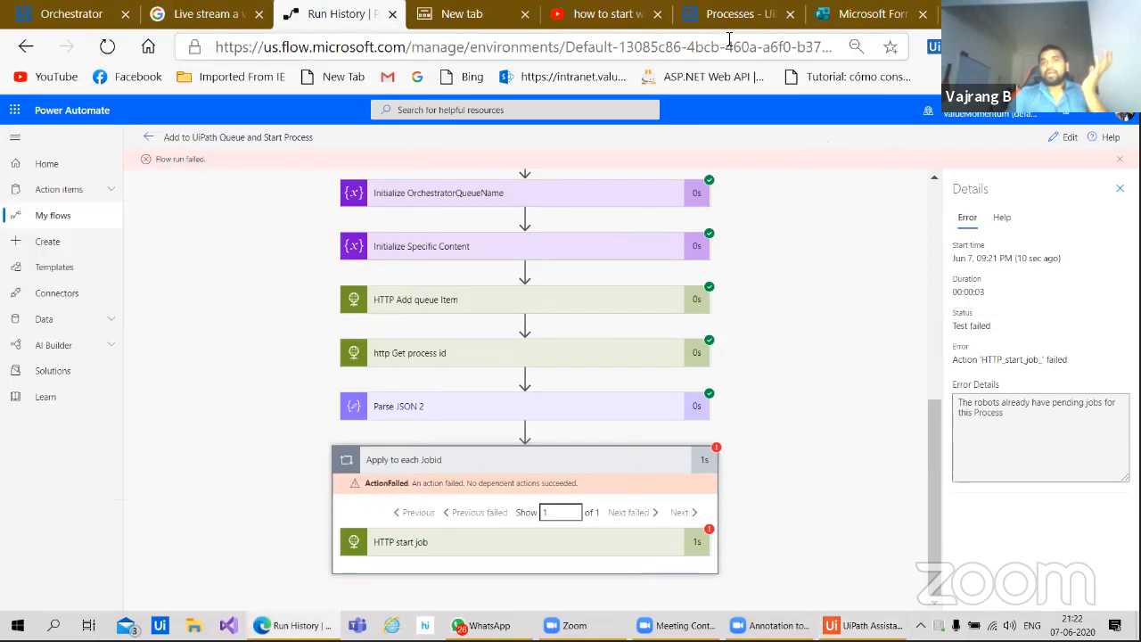
Step: Inspect the New transaction's details in Orchestrator's COPYPASTE queue, then return to Microsoft Forms
left_click(740, 13)
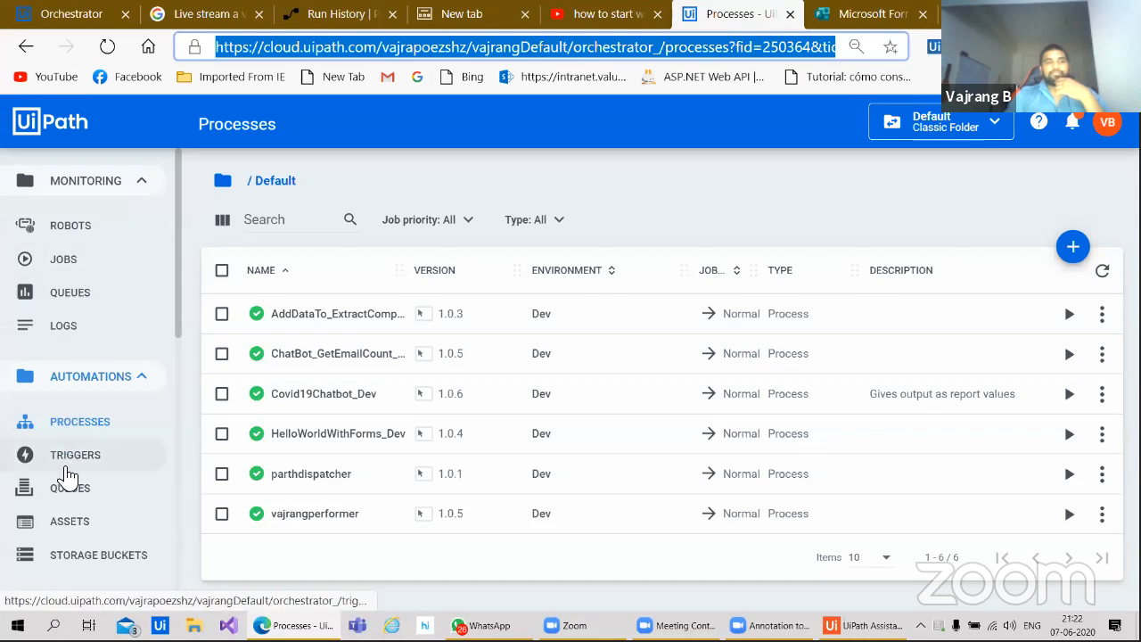
left_click(69, 505)
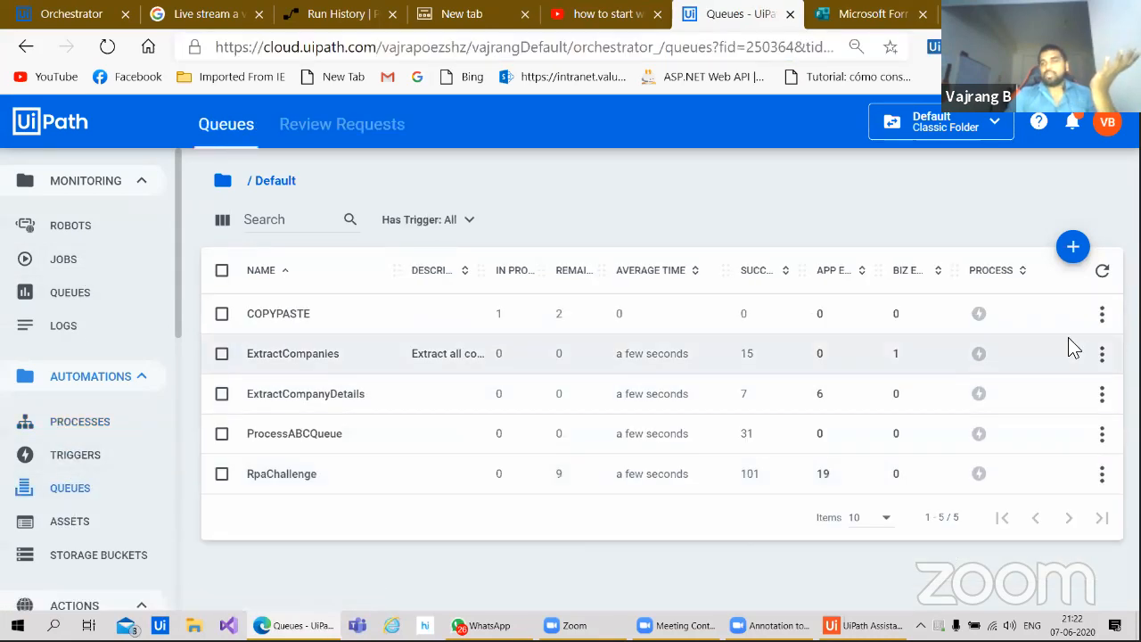
left_click(1102, 321)
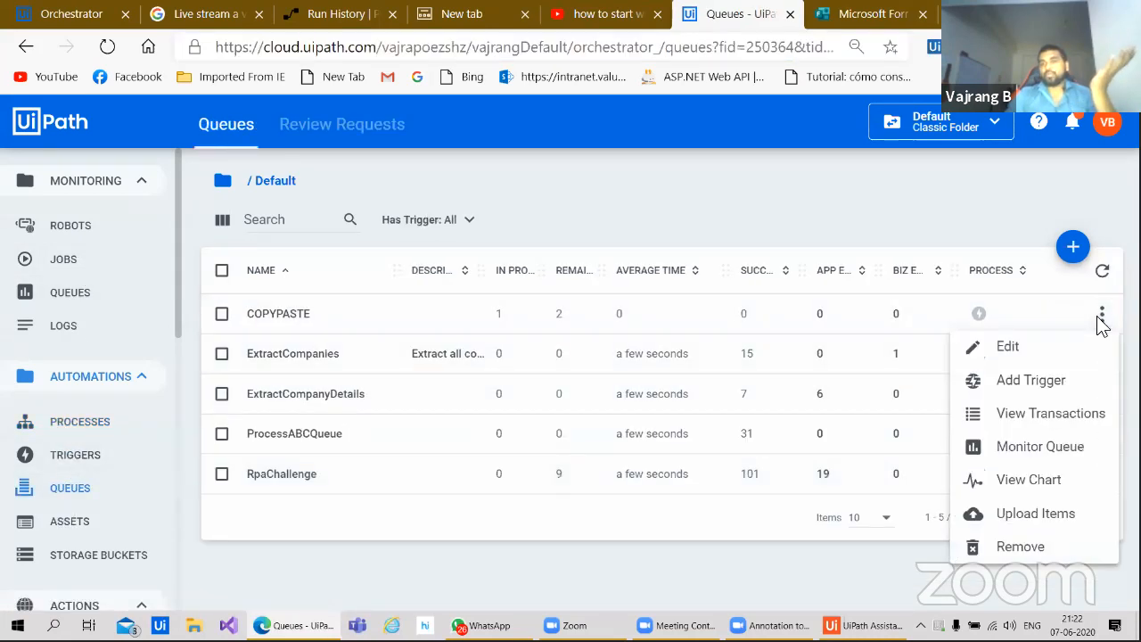
left_click(1041, 421)
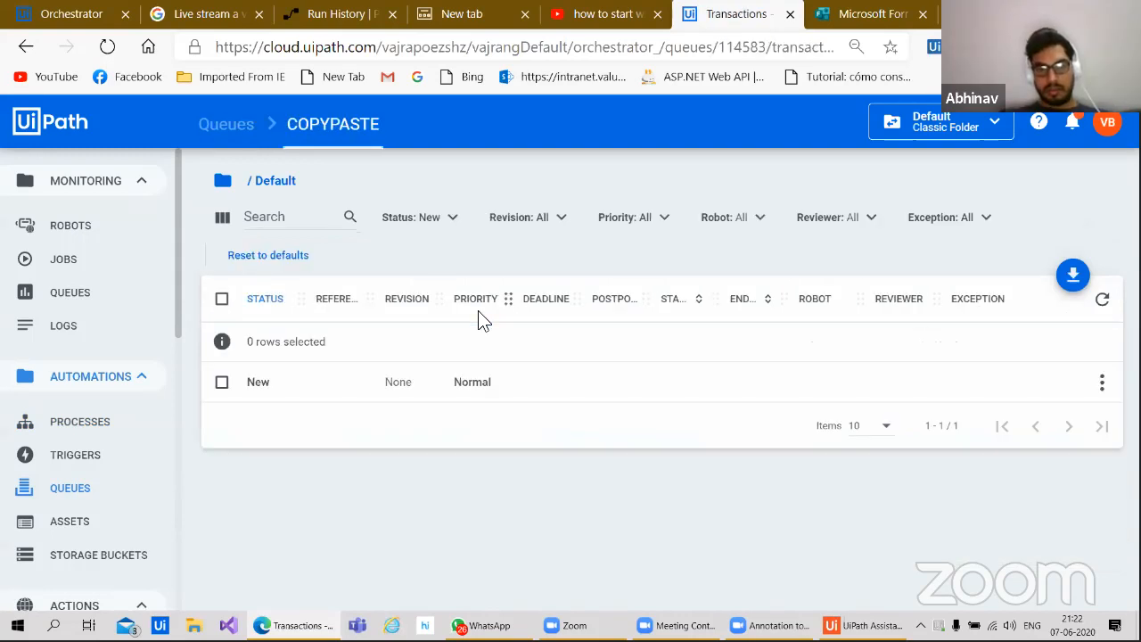
left_click(1101, 381)
left_click(1034, 117)
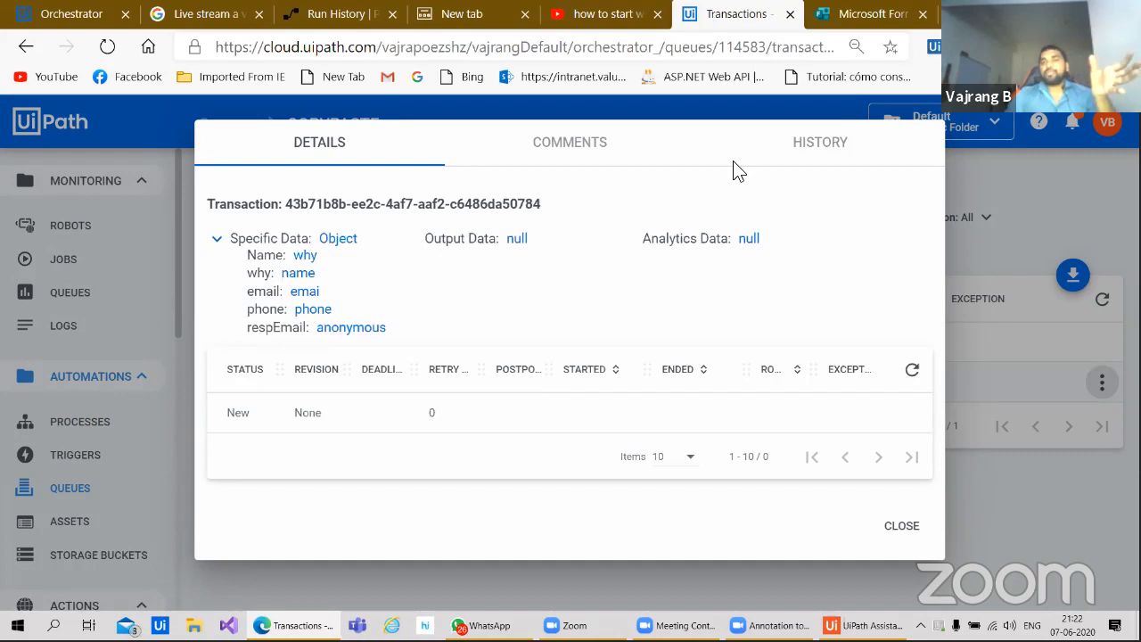
left_click(851, 14)
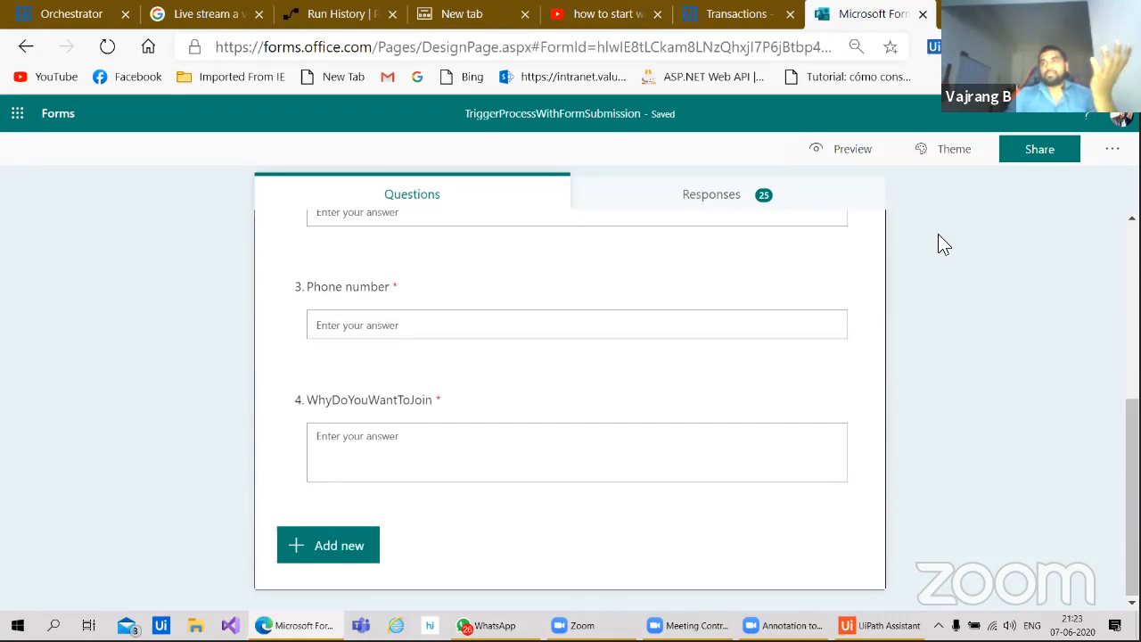
Step: In the form's Settings, allow only people in the organization to respond, then close Settings
left_click(1107, 159)
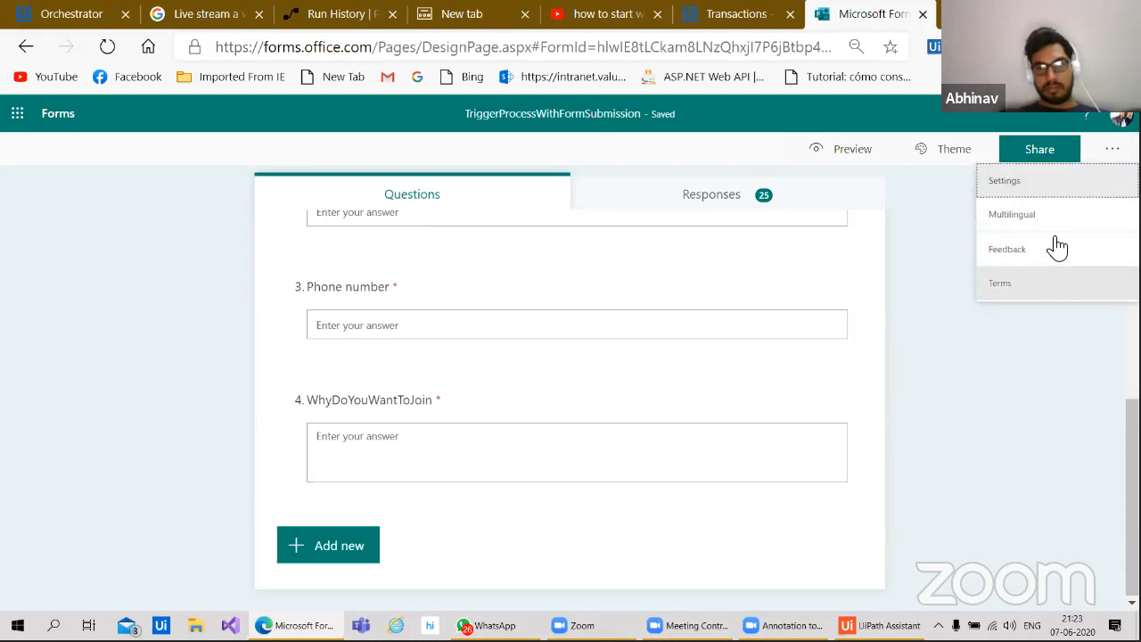
left_click(1037, 182)
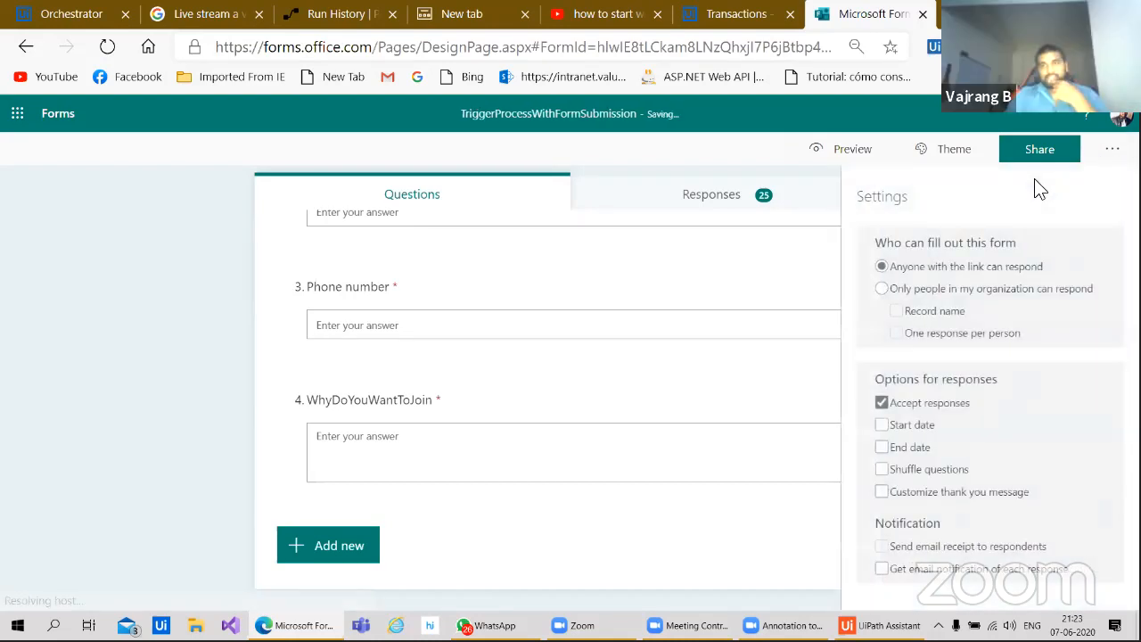
left_click(972, 291)
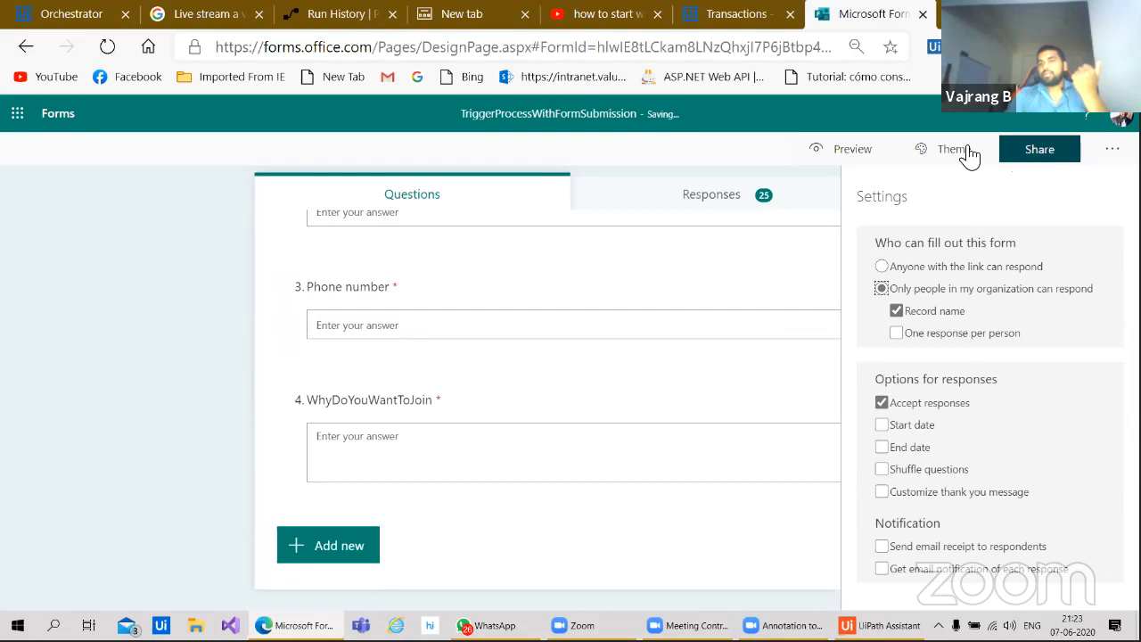
left_click(770, 153)
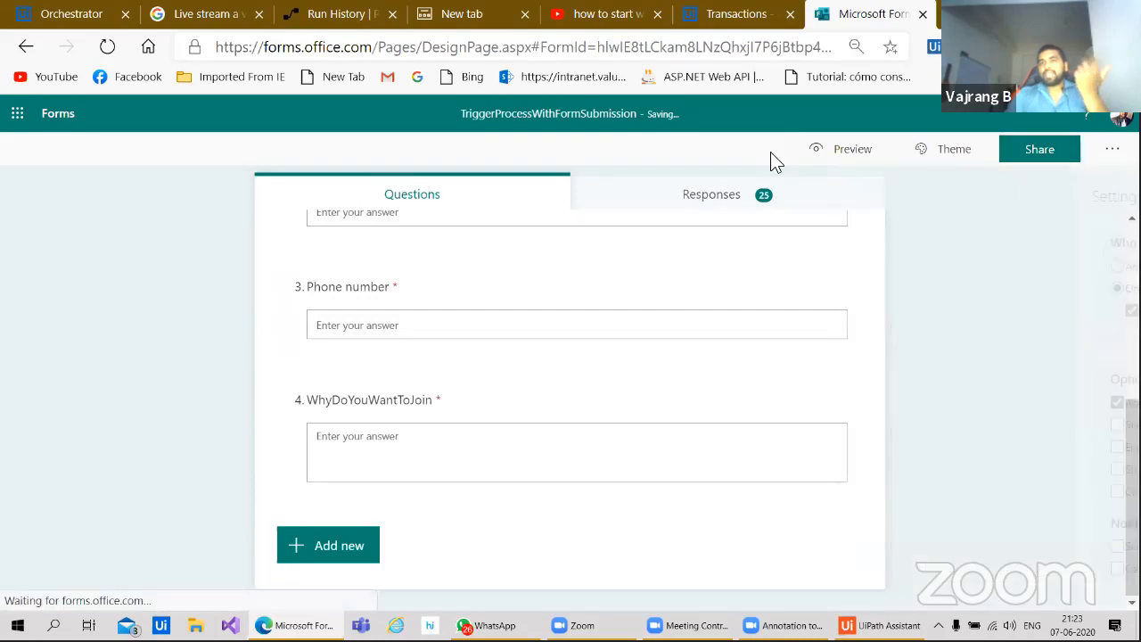
Step: Preview the TriggerProcessWithFormSubmission form as a respondent, then return to the failed Power Automate run
left_click(840, 159)
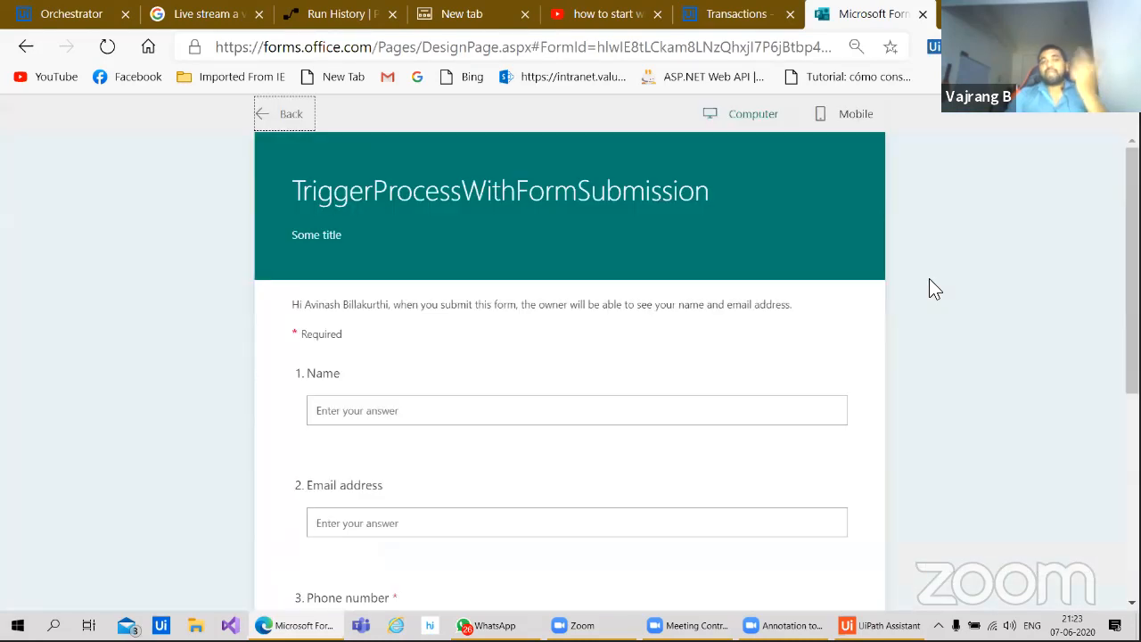
left_click(443, 416)
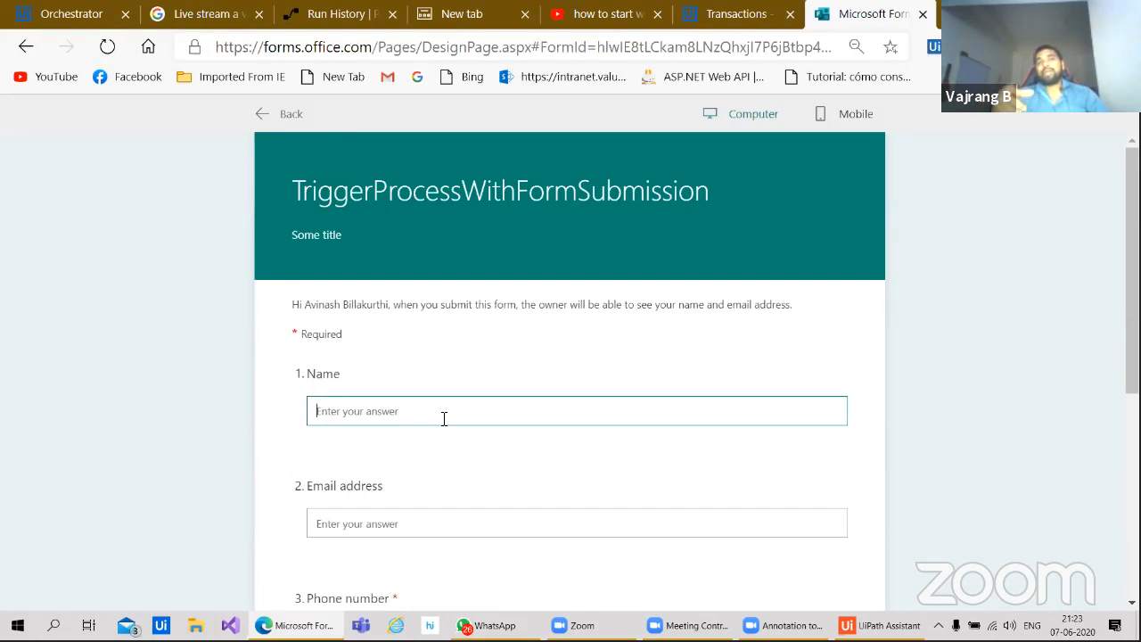
left_click(305, 21)
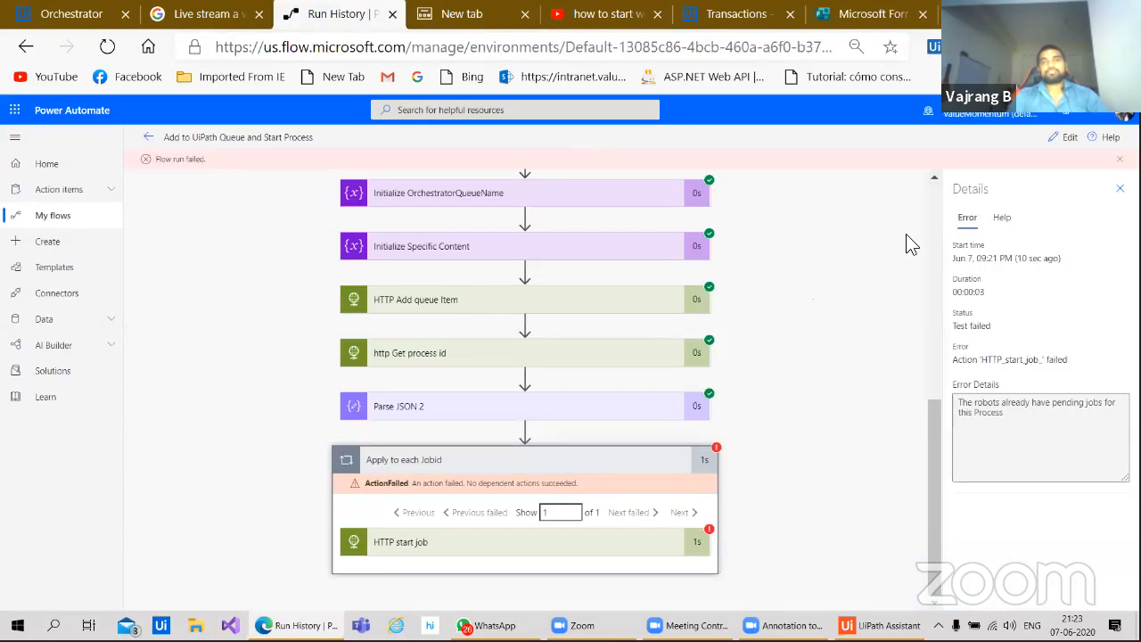
Step: Save the 'Add to UiPath Queue and Start Process' flow in the editor and return to My flows
left_click(1068, 136)
left_click(997, 139)
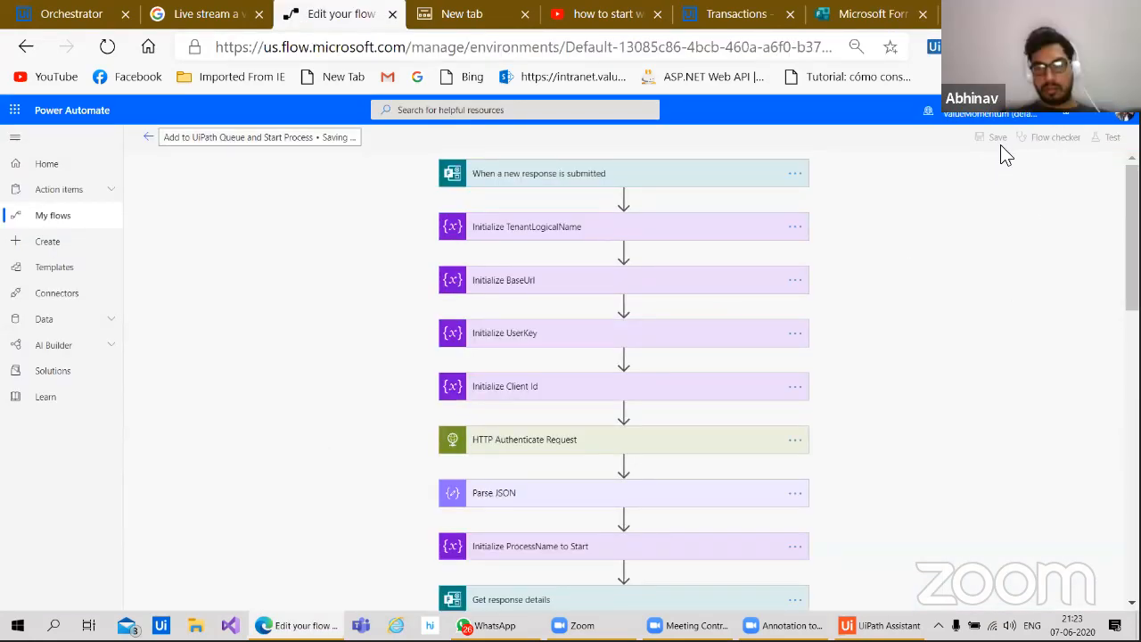
left_click(149, 139)
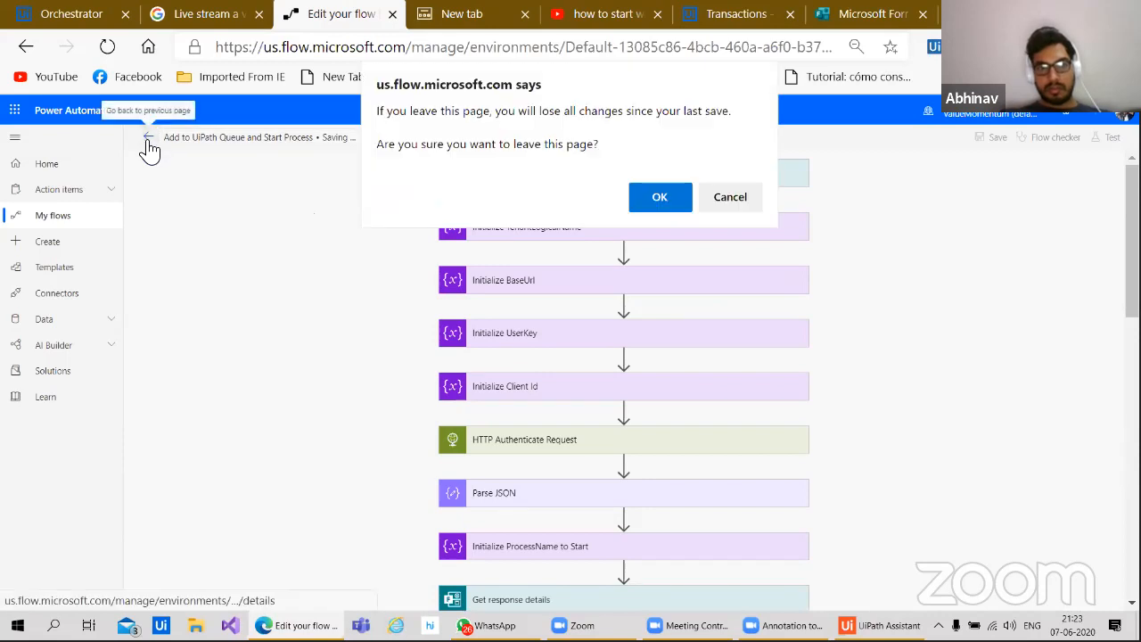
left_click(713, 194)
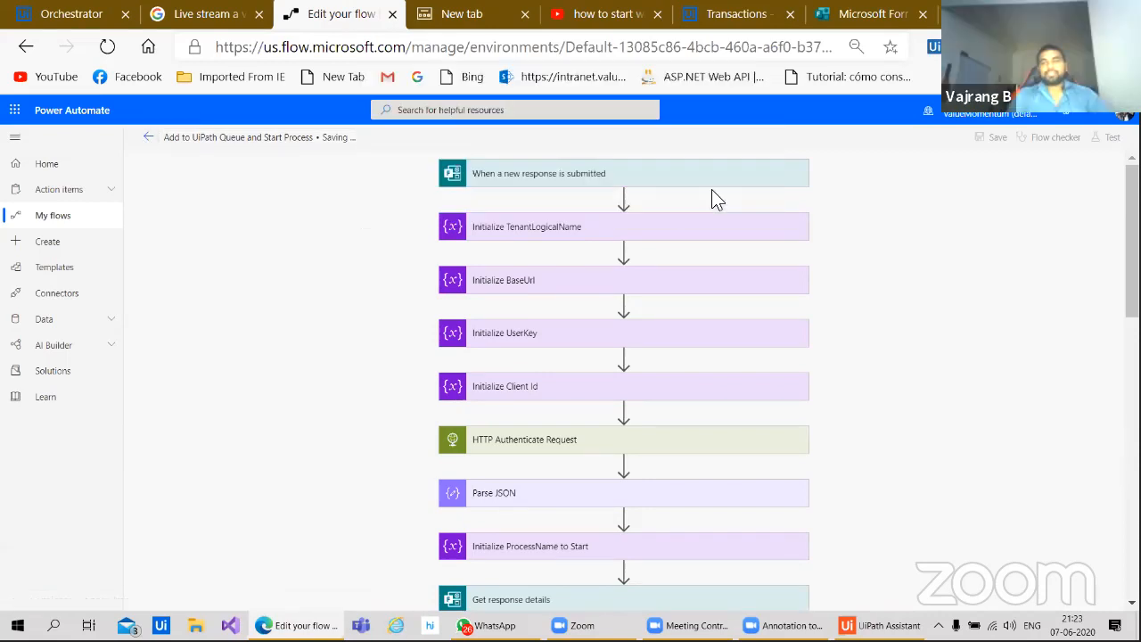
left_click(998, 139)
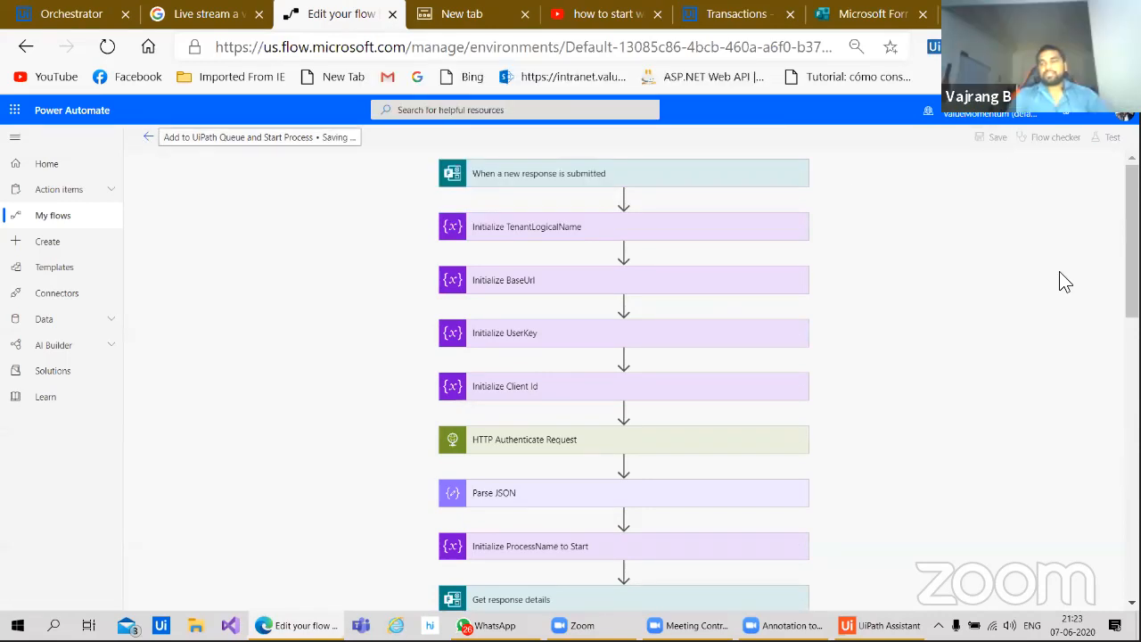
left_click(157, 140)
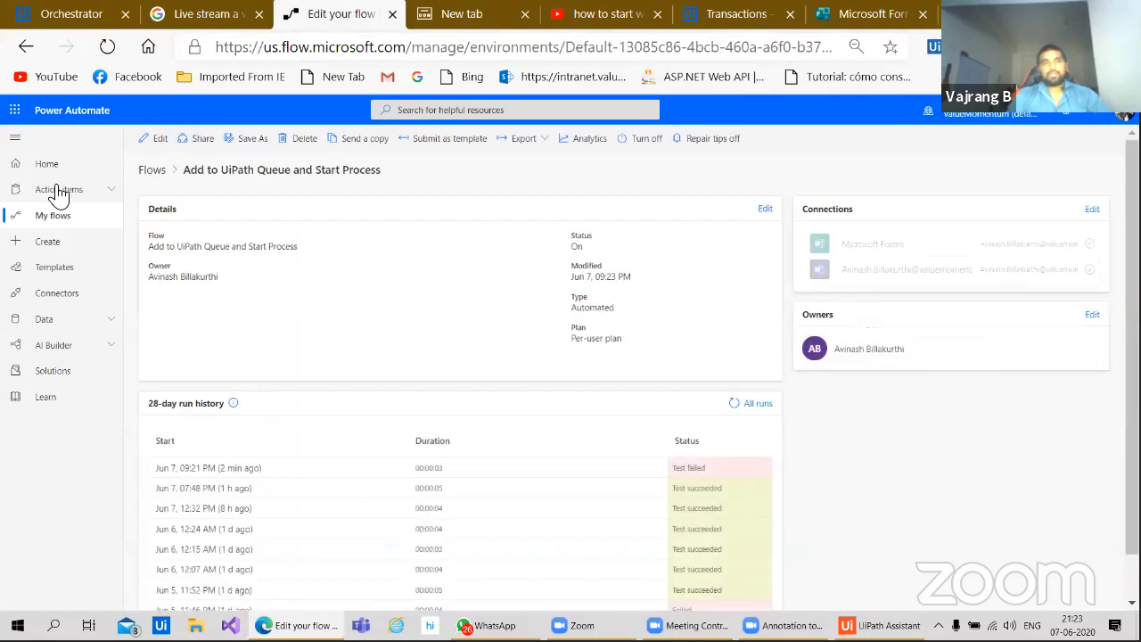
left_click(53, 220)
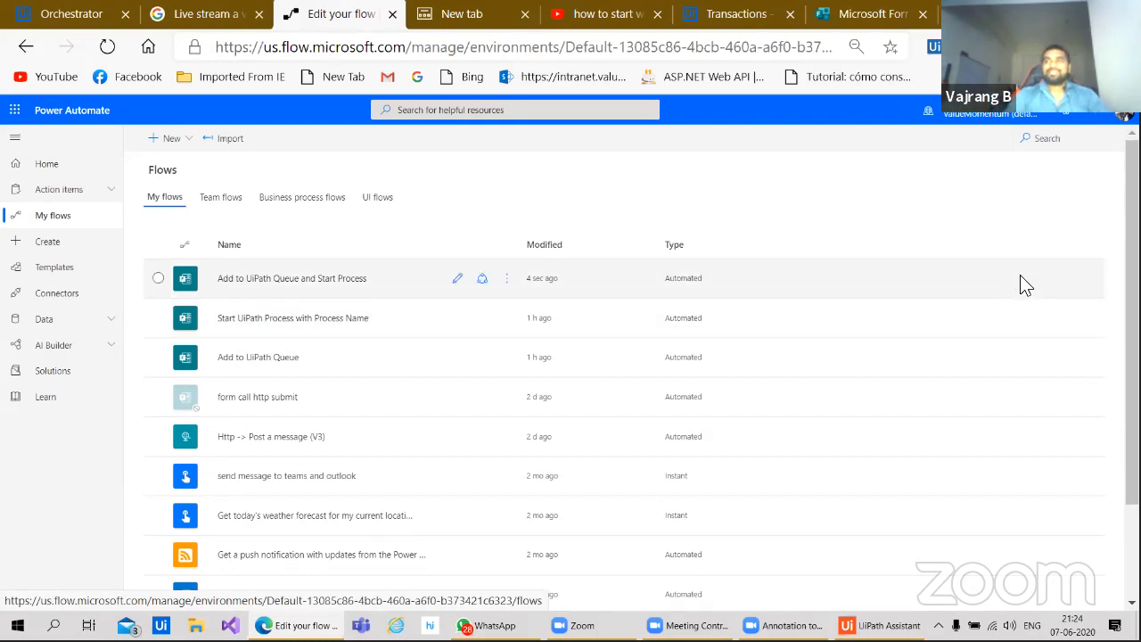
Step: In the form preview, enter a name, an e-mail address and a corrected phone number
left_click(860, 14)
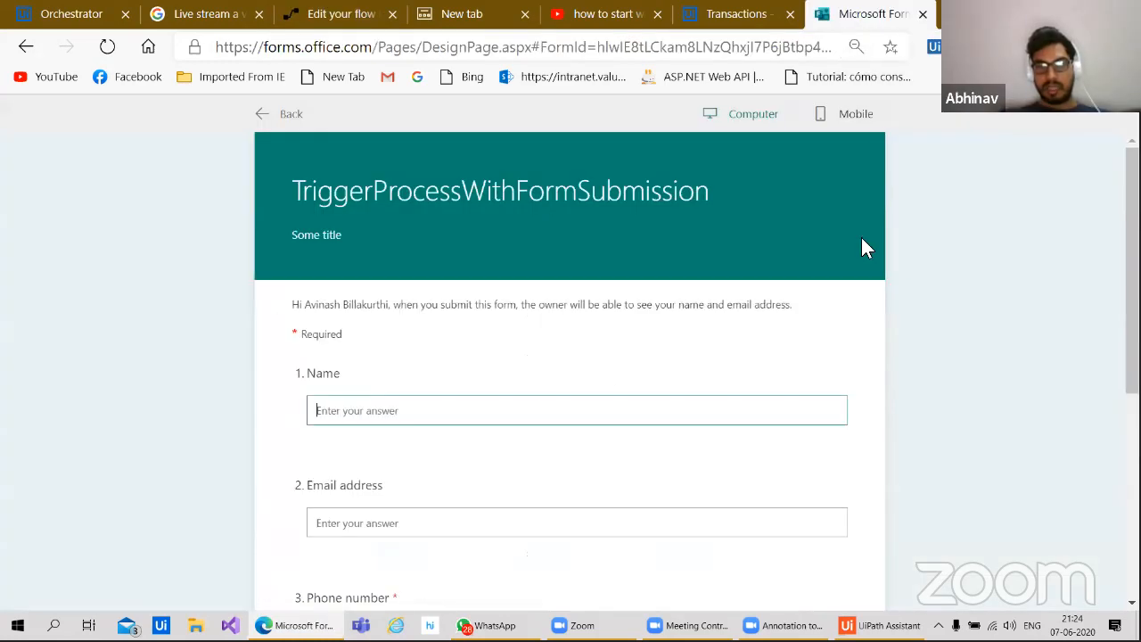
left_click(478, 410)
type("abhinav")
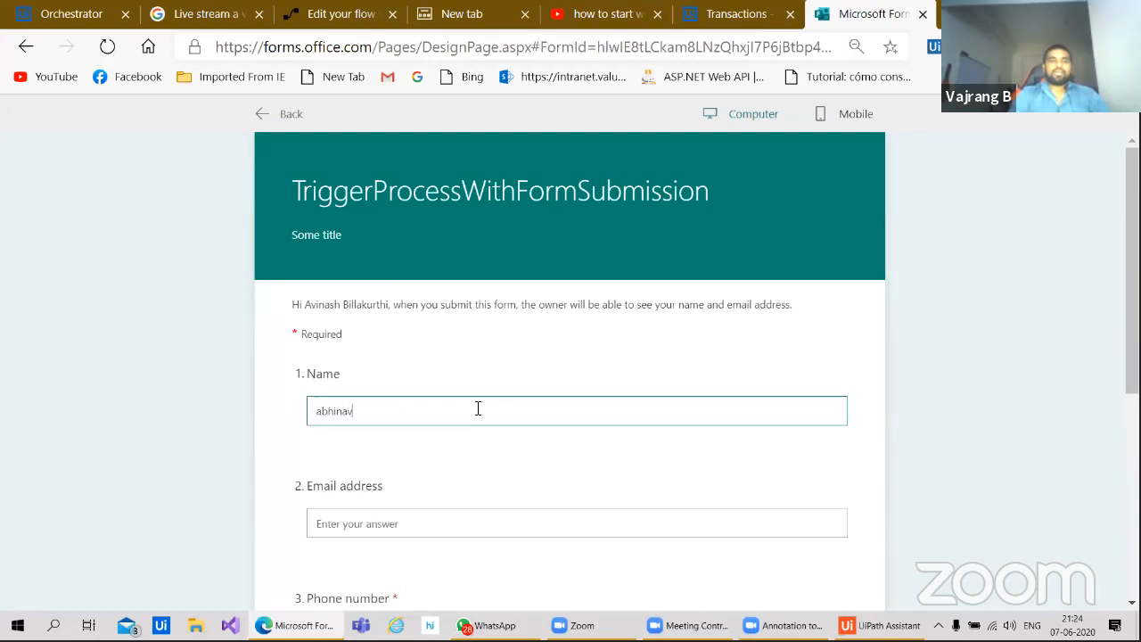
key("Tab")
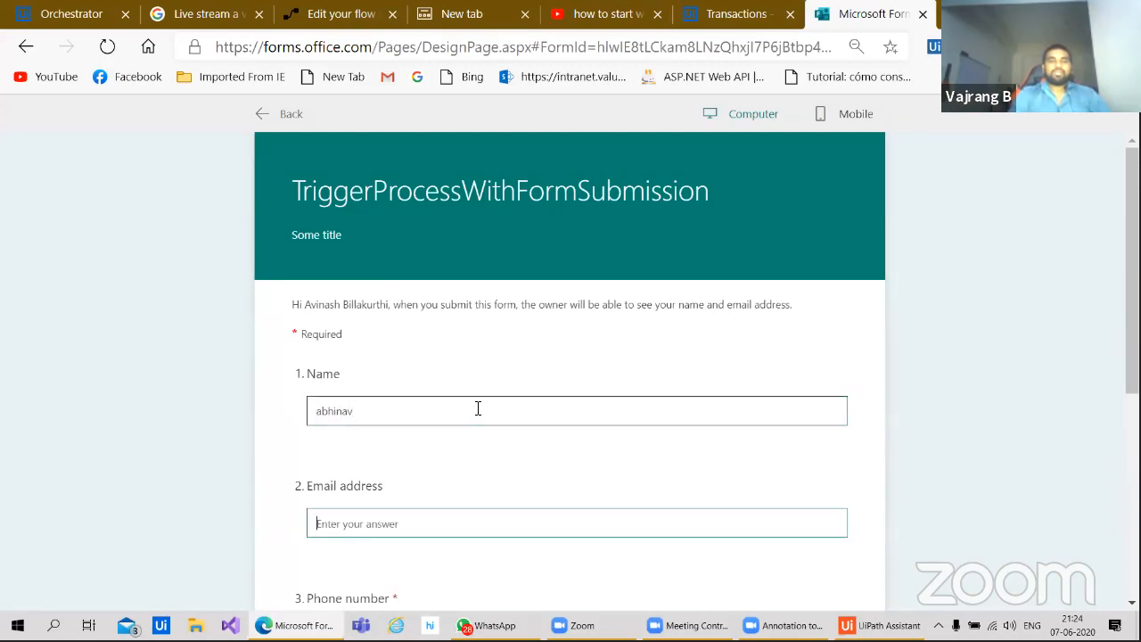
key("Tab")
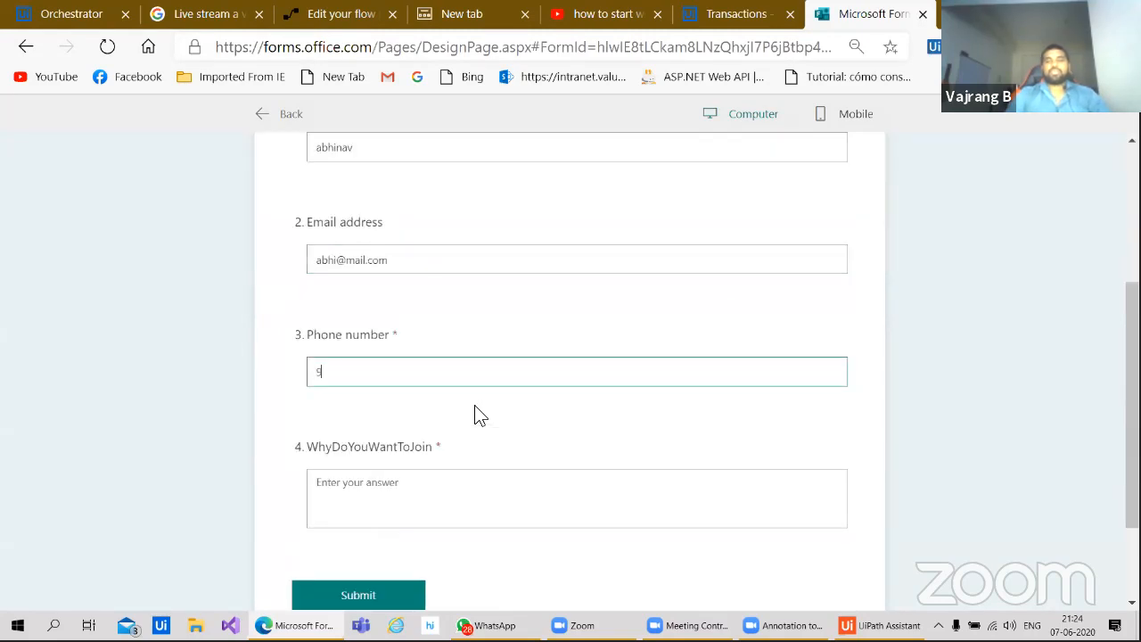
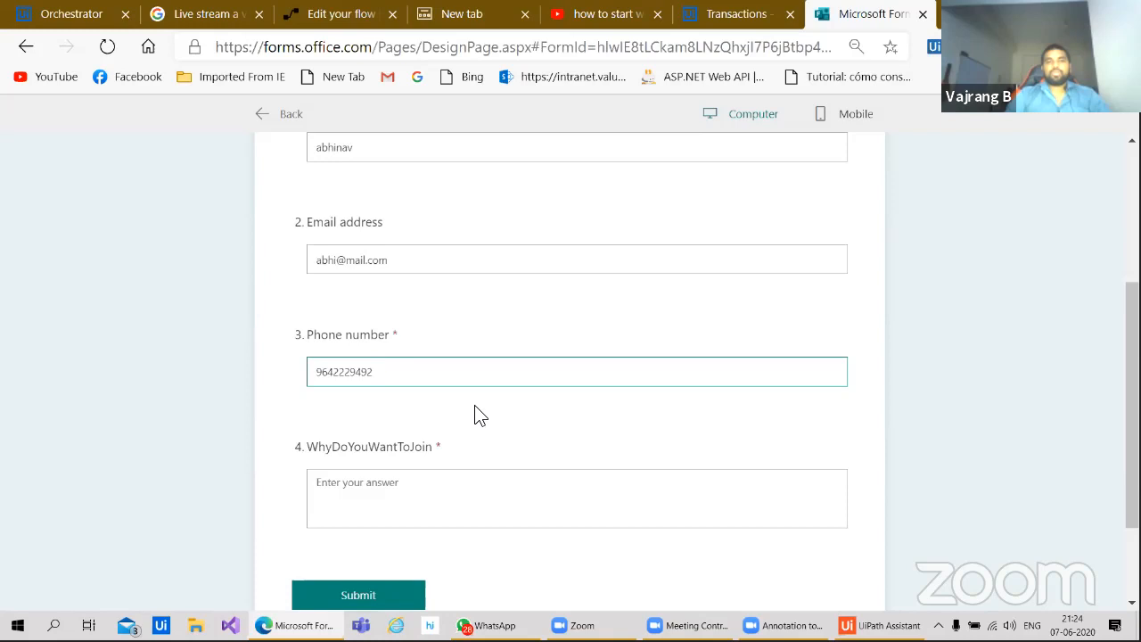
Step: Answer the WhyDoYouWantToJoin question, submit the response, and go to the Power Automate flows list
key("ctrl+plus")
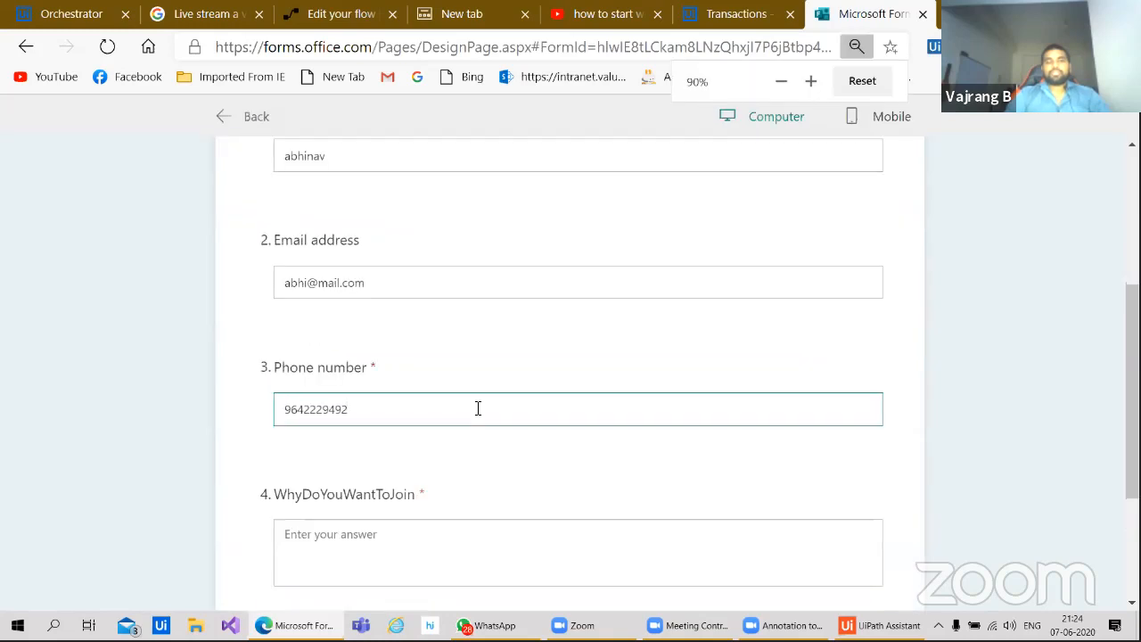
scroll(428, 416, "down", 2)
left_click(378, 417)
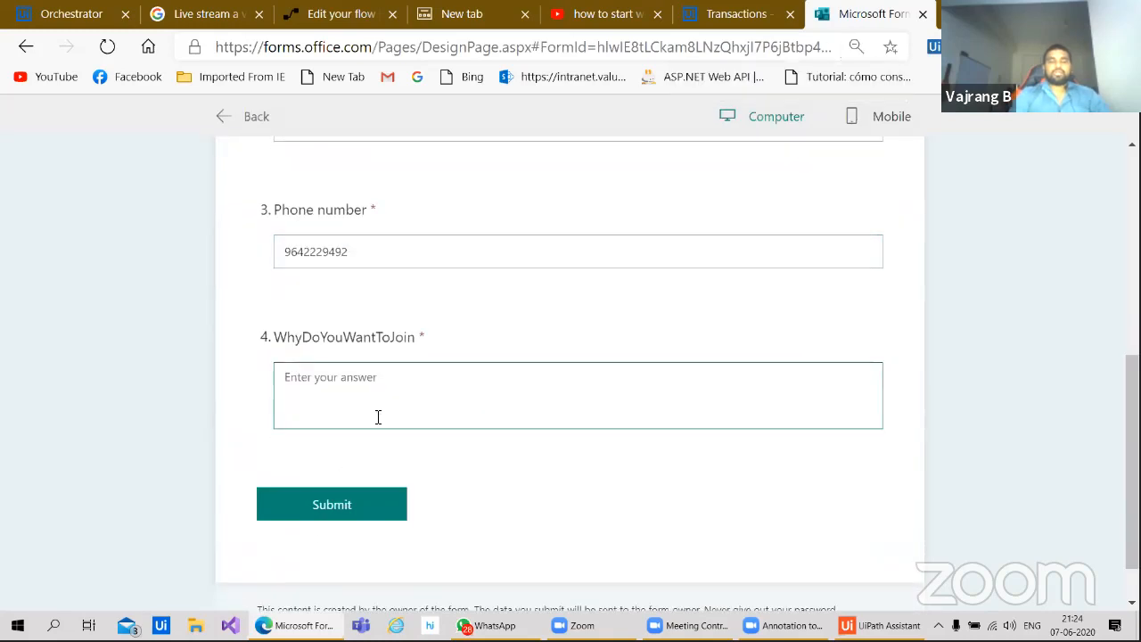
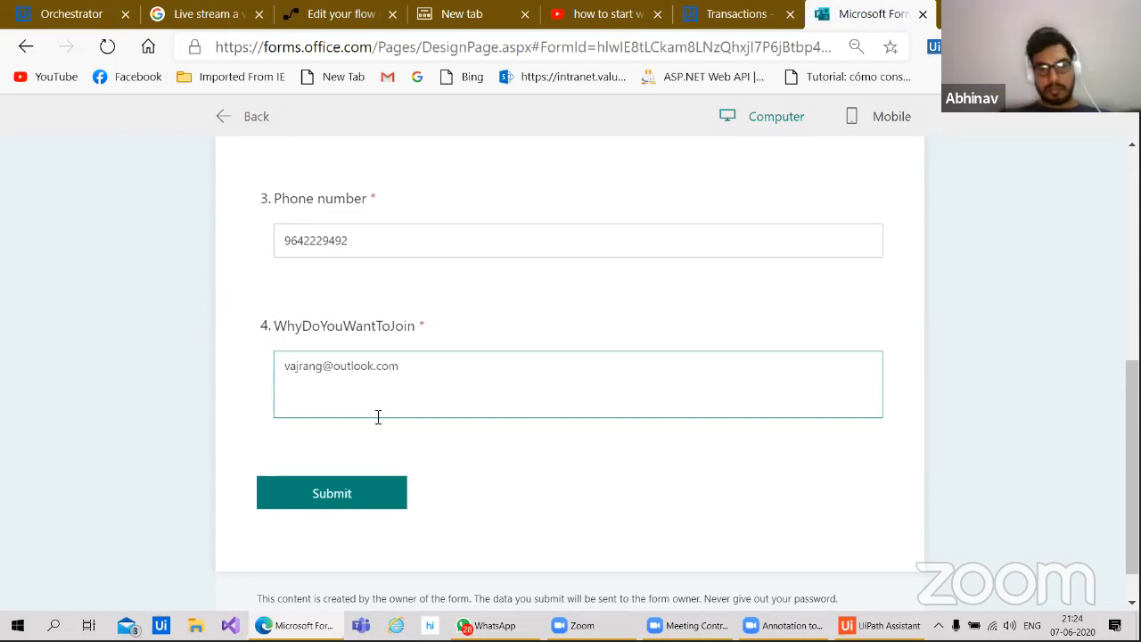
left_click(350, 498)
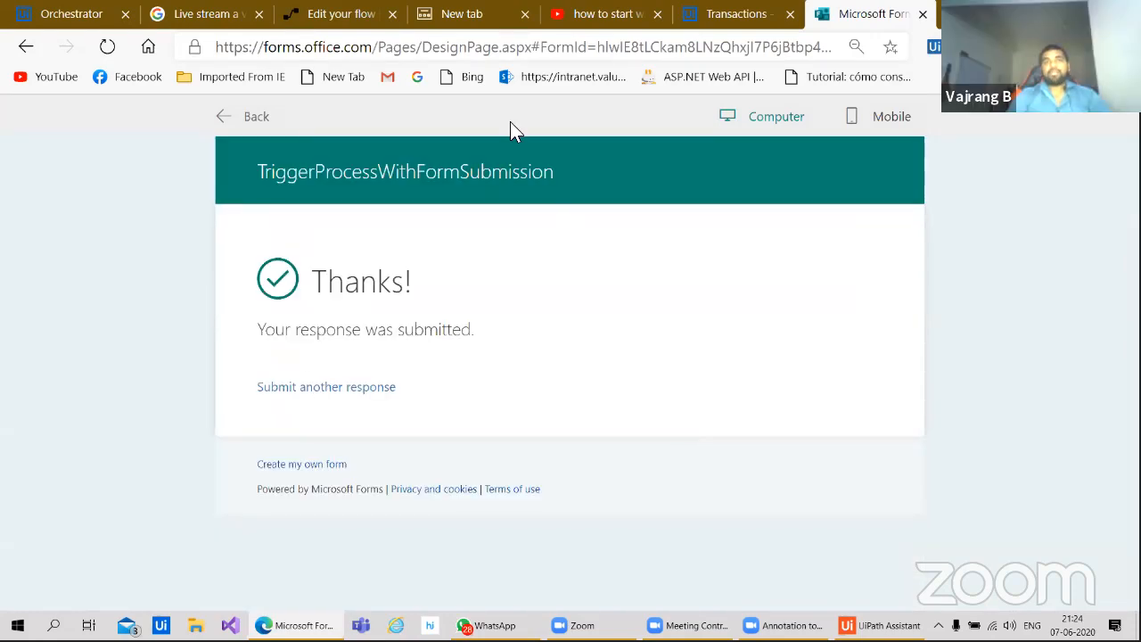
left_click(341, 14)
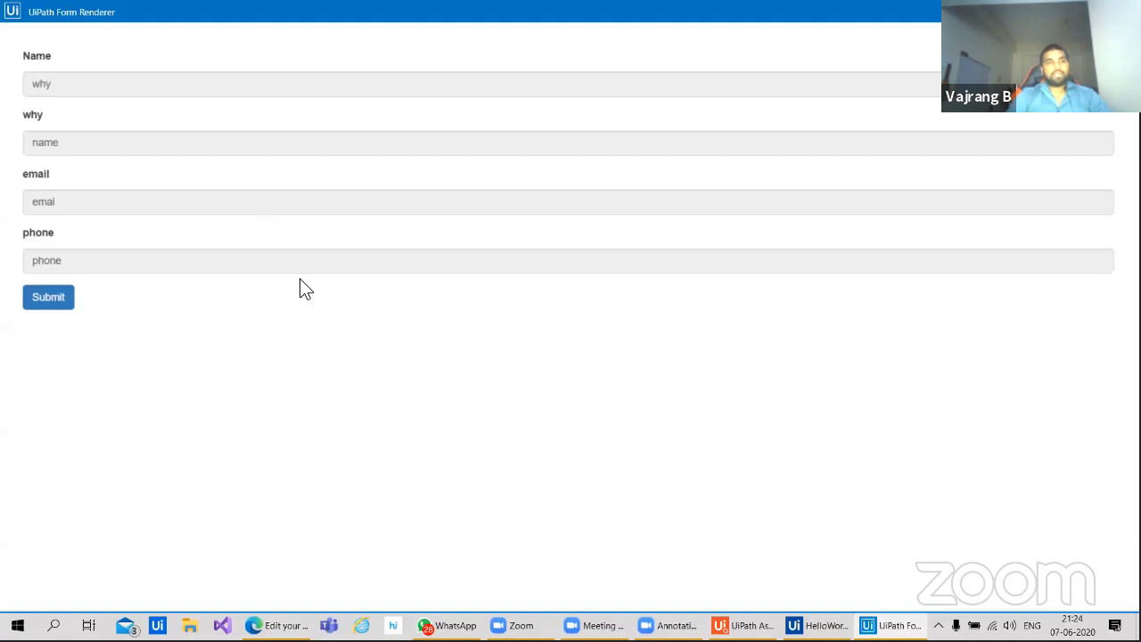
Step: Submit the UiPath Form Renderer form prefilled with the received name, reason, e-mail and phone
left_click(49, 298)
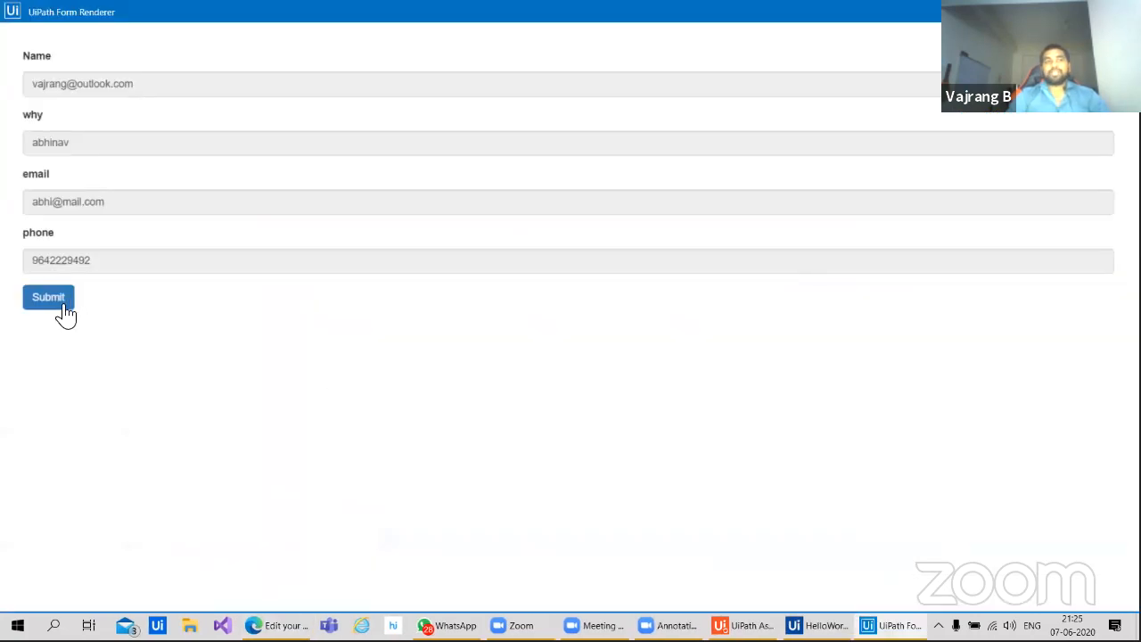
left_click(48, 297)
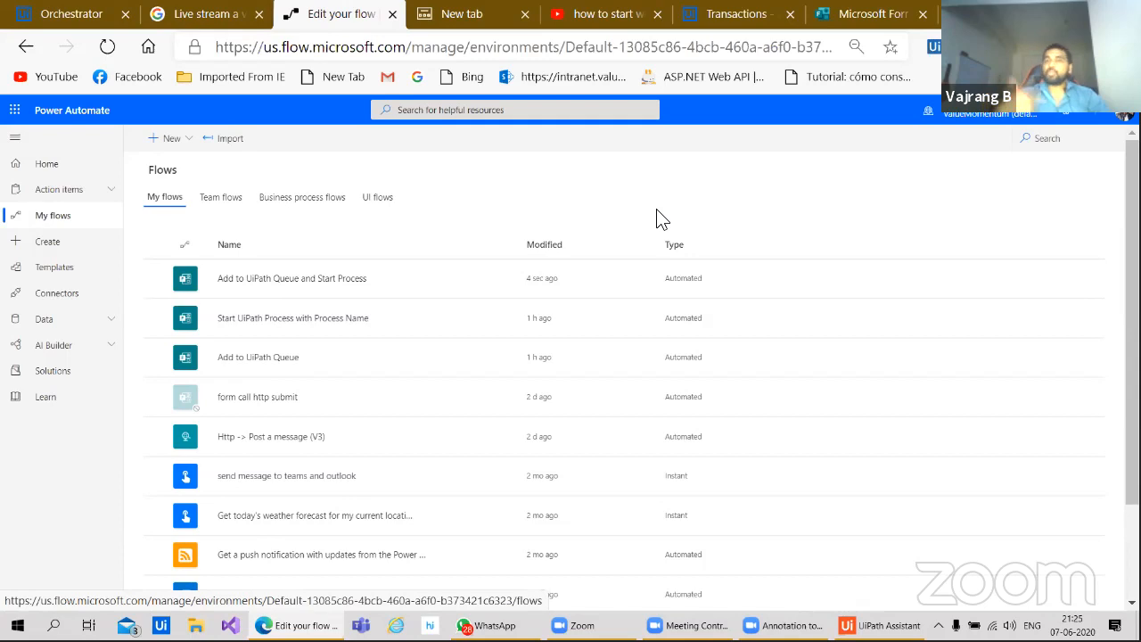
Step: Refresh the COPYPASTE queue's transactions and set the Status filter to All
left_click(724, 15)
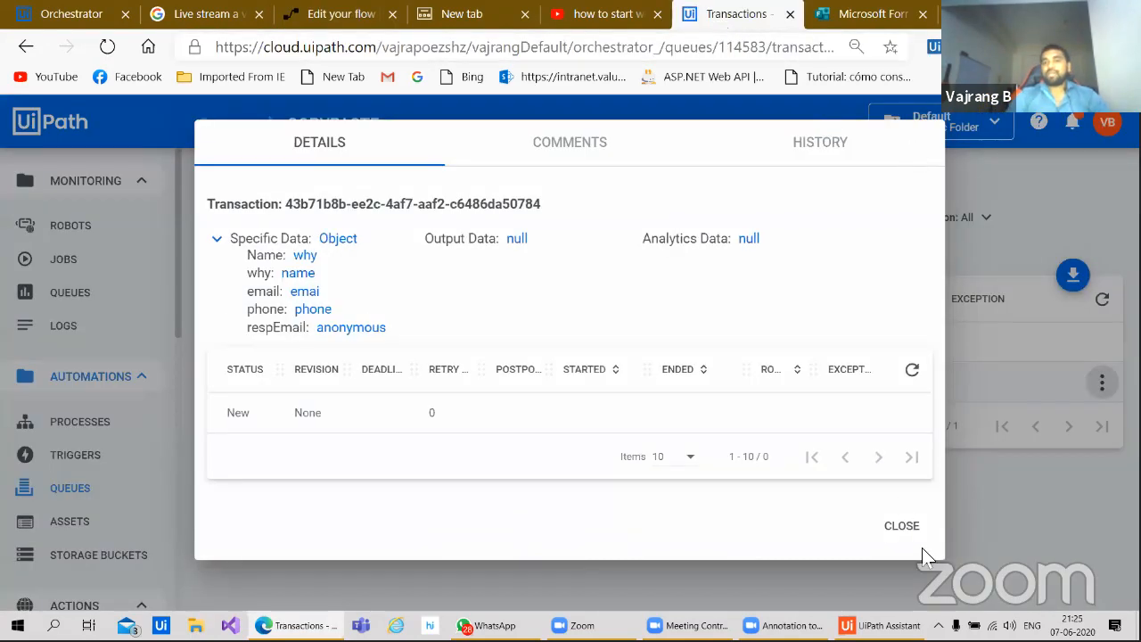
left_click(909, 528)
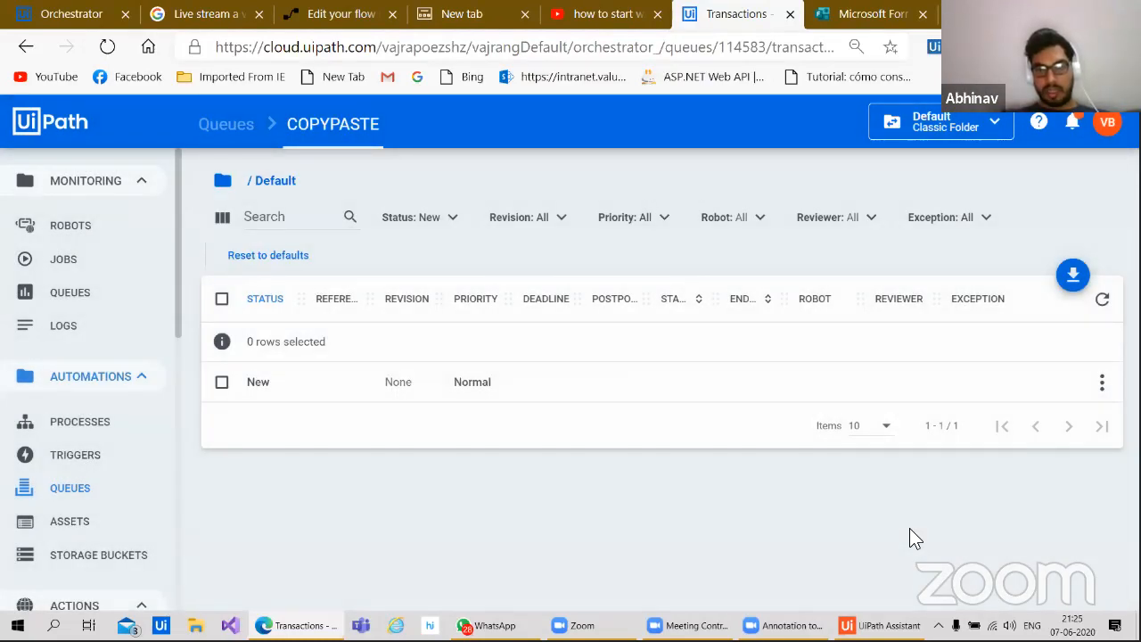
left_click(1103, 301)
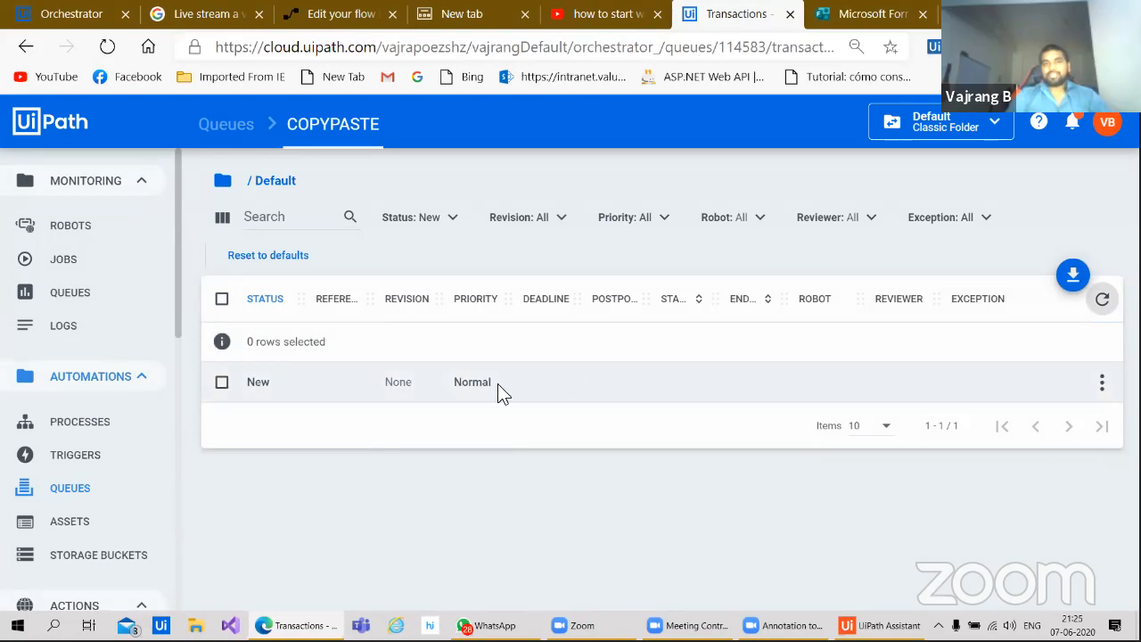
left_click(426, 223)
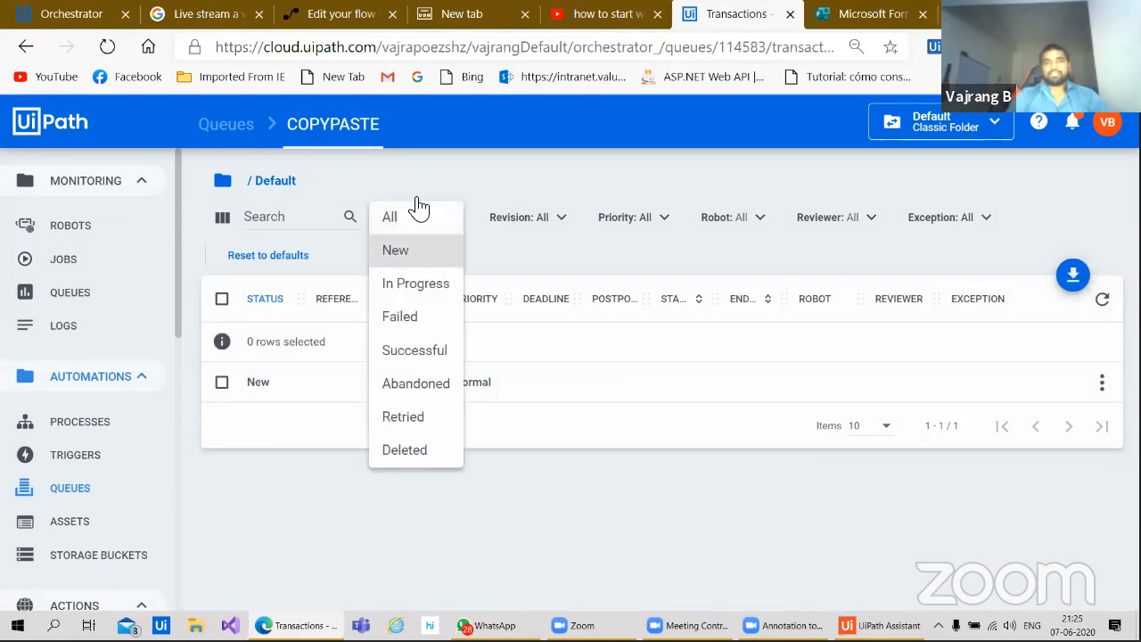
left_click(415, 218)
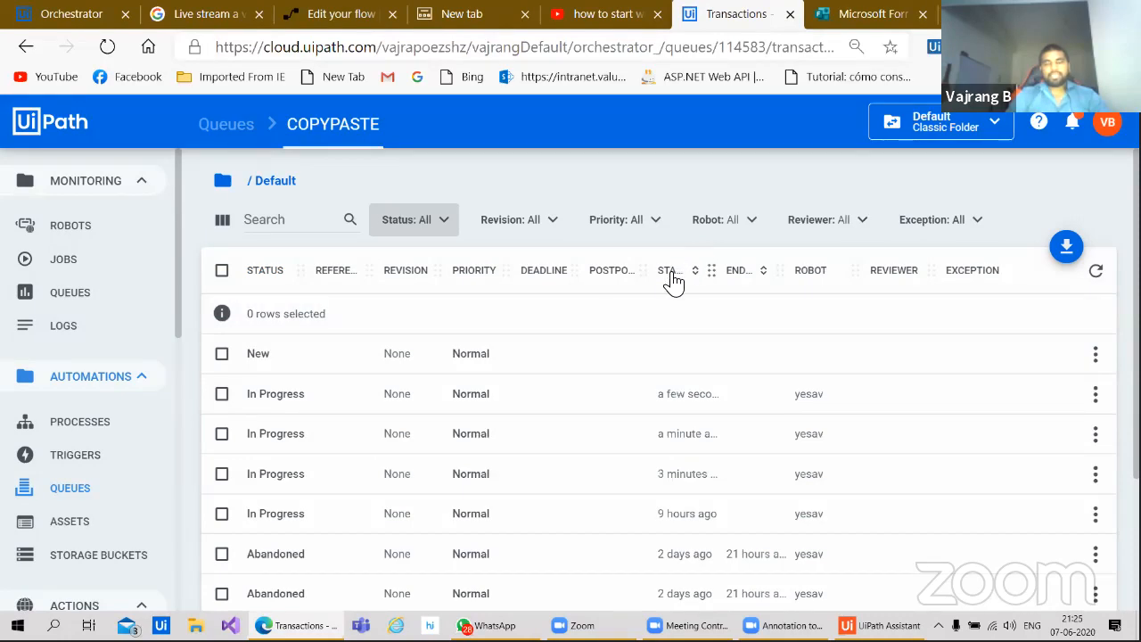
Step: Sort transactions by Started descending and inspect the newest transaction's details
left_click(670, 276)
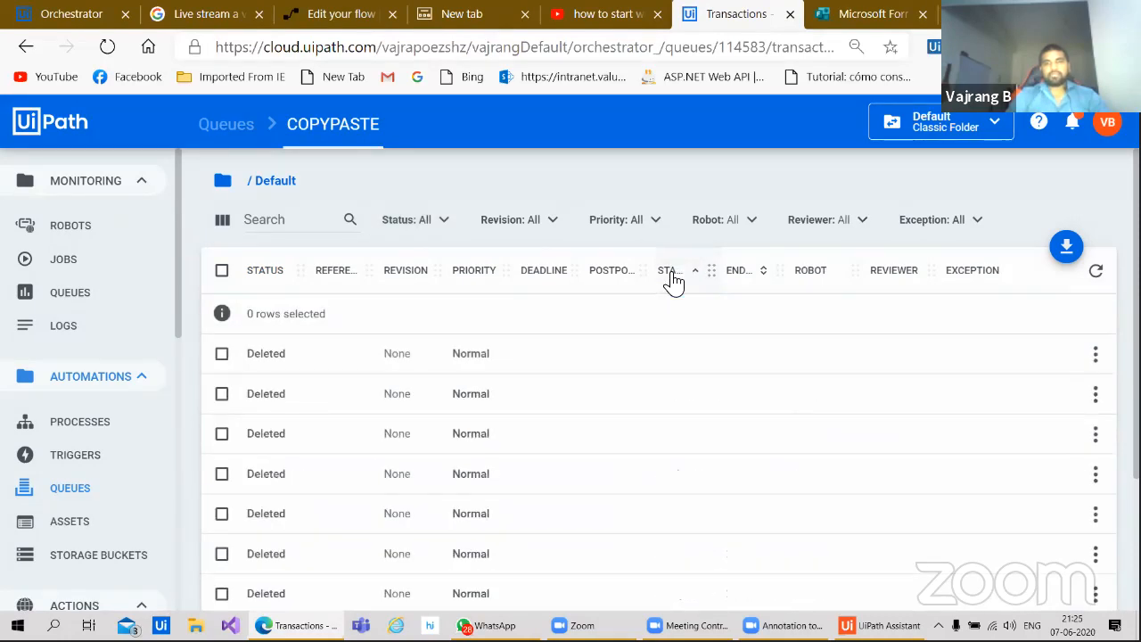
left_click(673, 276)
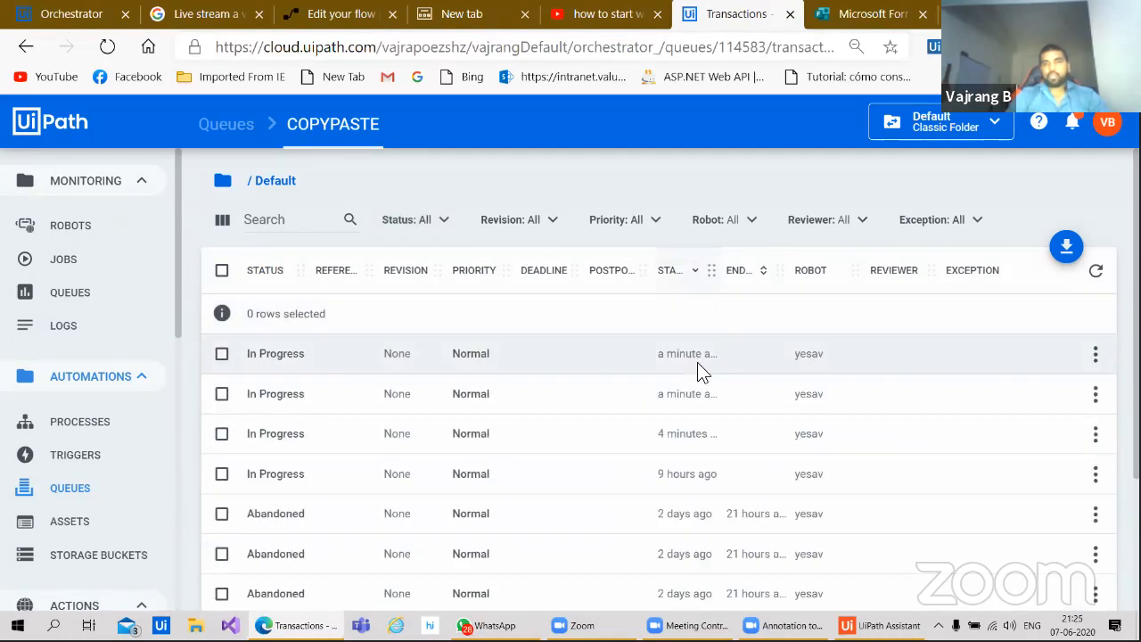
left_click(1096, 354)
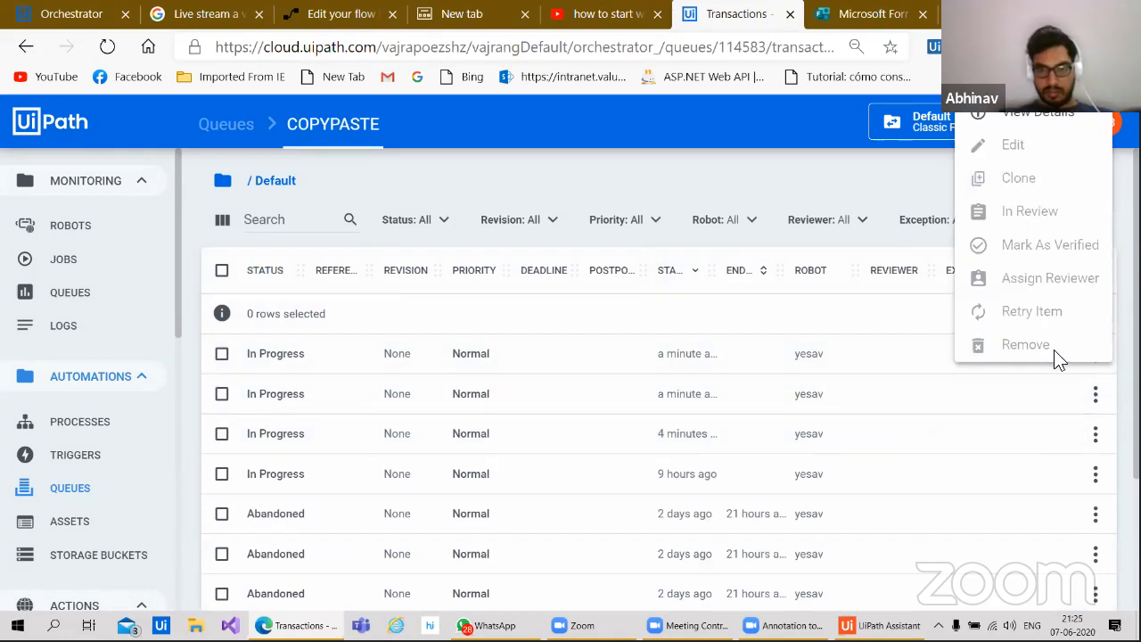
left_click(1069, 112)
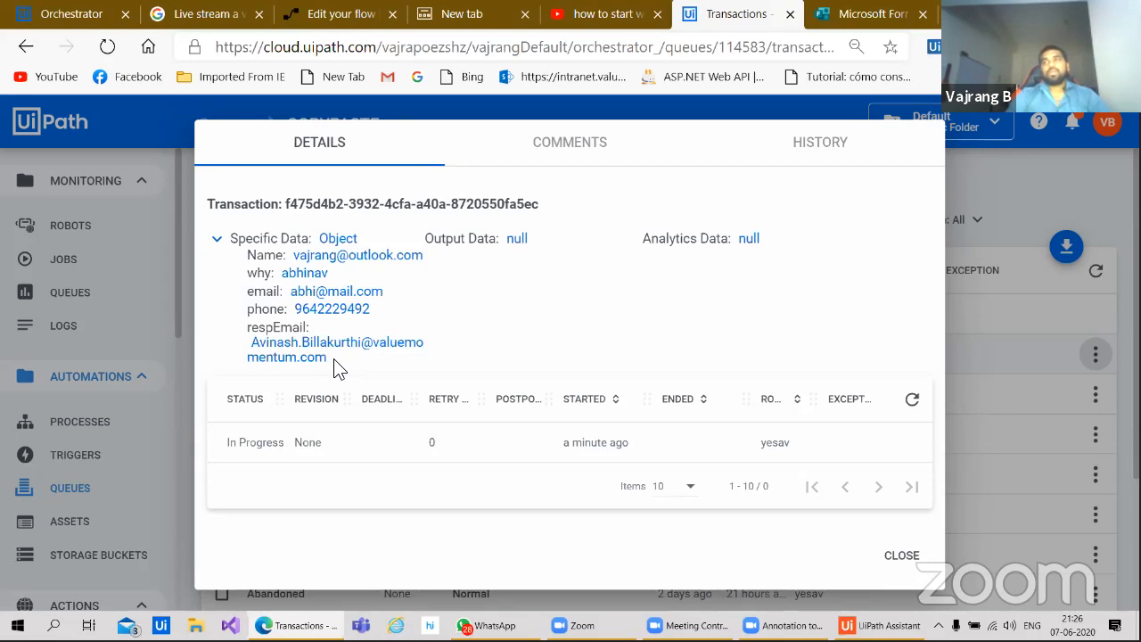
left_click(902, 554)
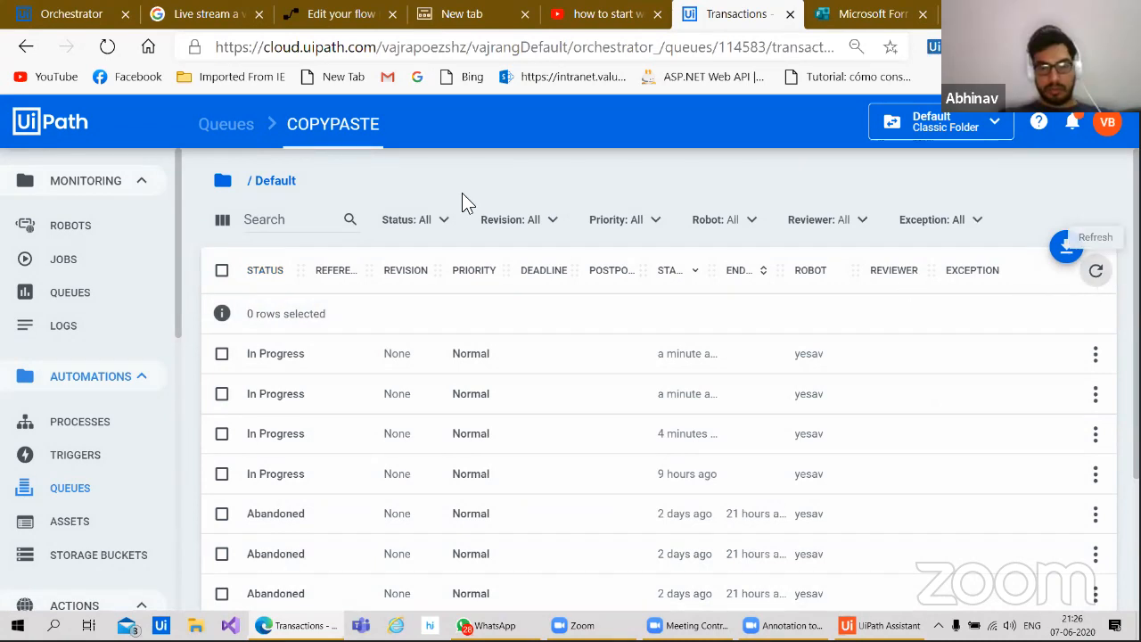
Step: Filter the COPYPASTE queue to New, view the New item's details, then return to Power Automate
left_click(430, 222)
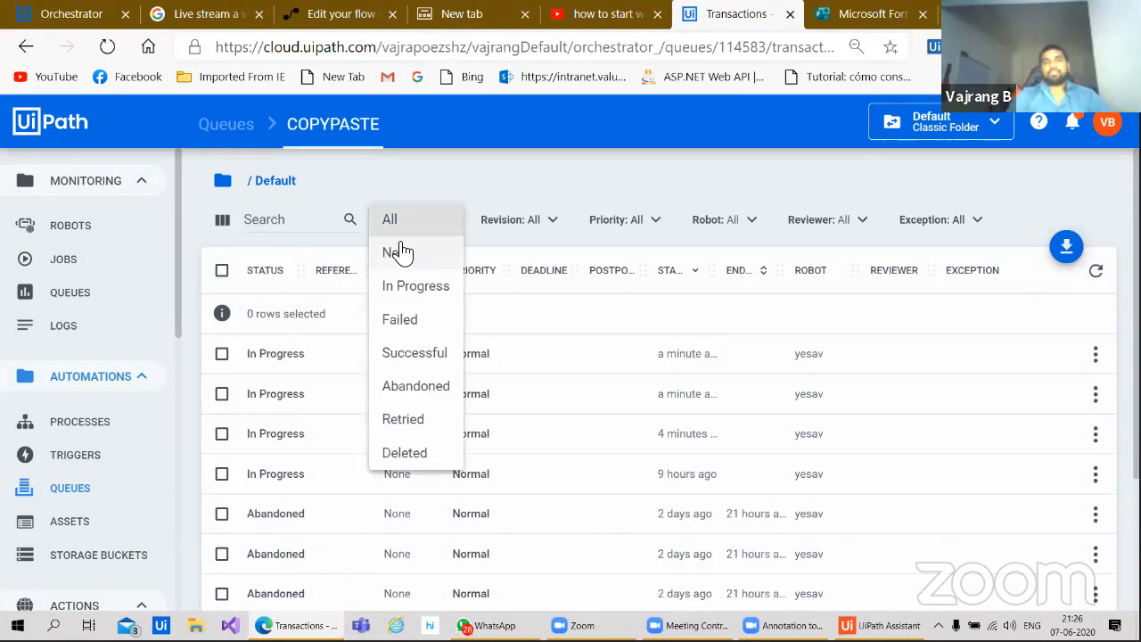
left_click(395, 250)
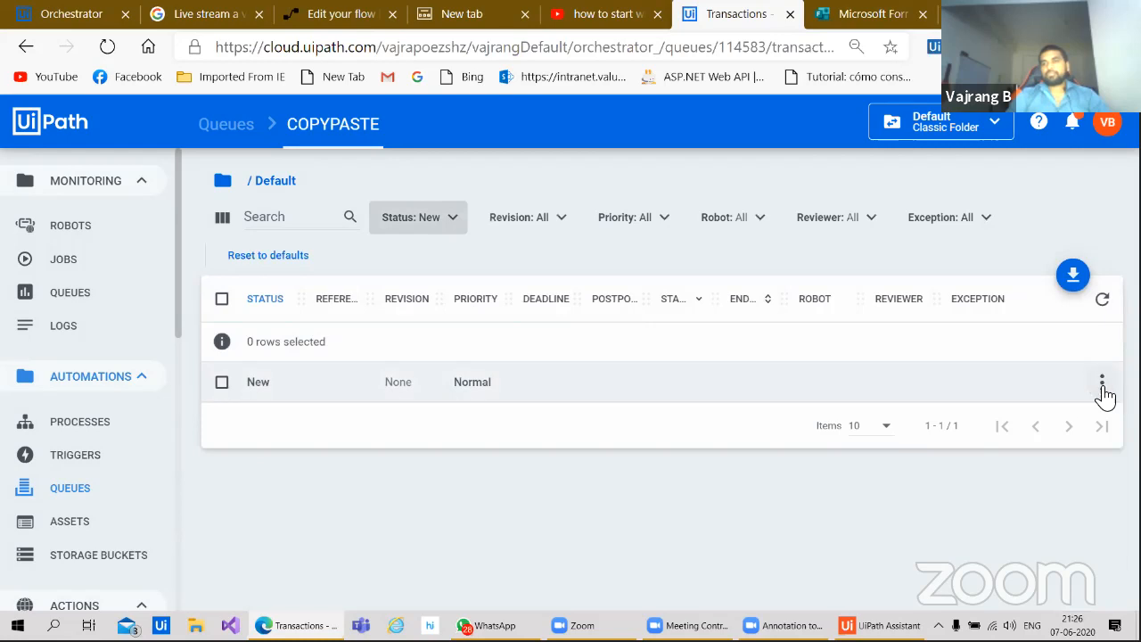
left_click(1100, 385)
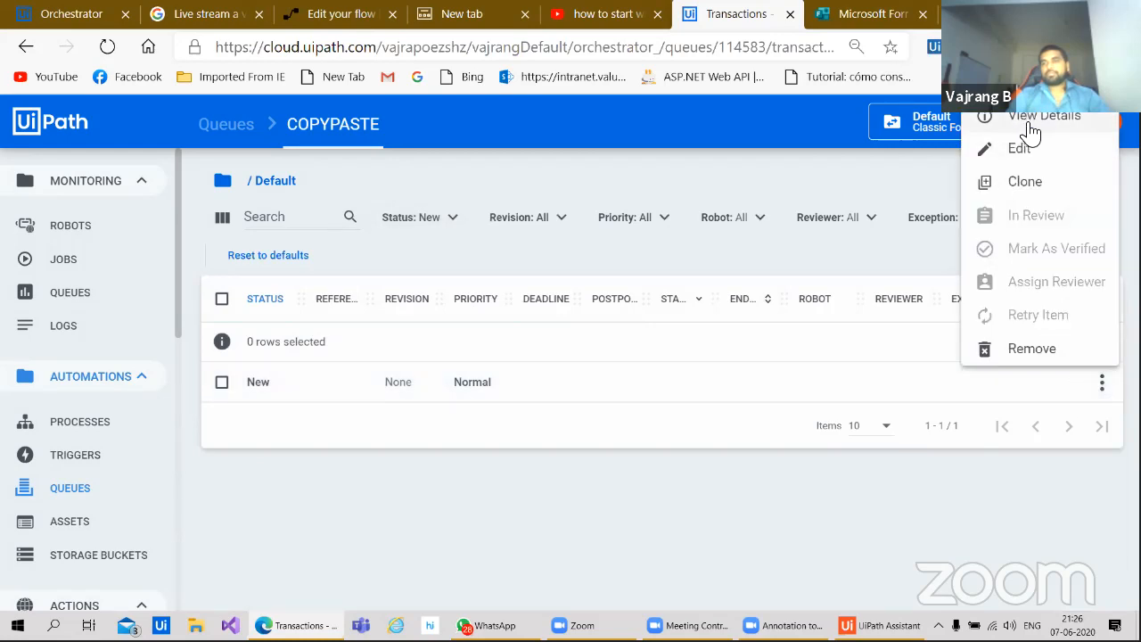
left_click(1033, 117)
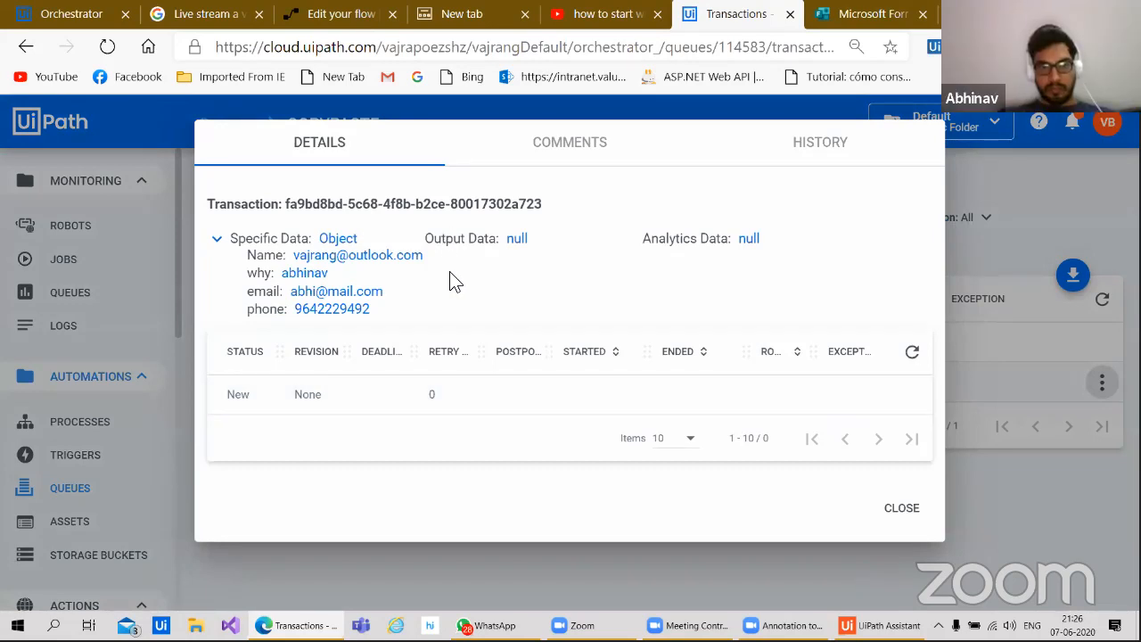
left_click(896, 510)
left_click(339, 15)
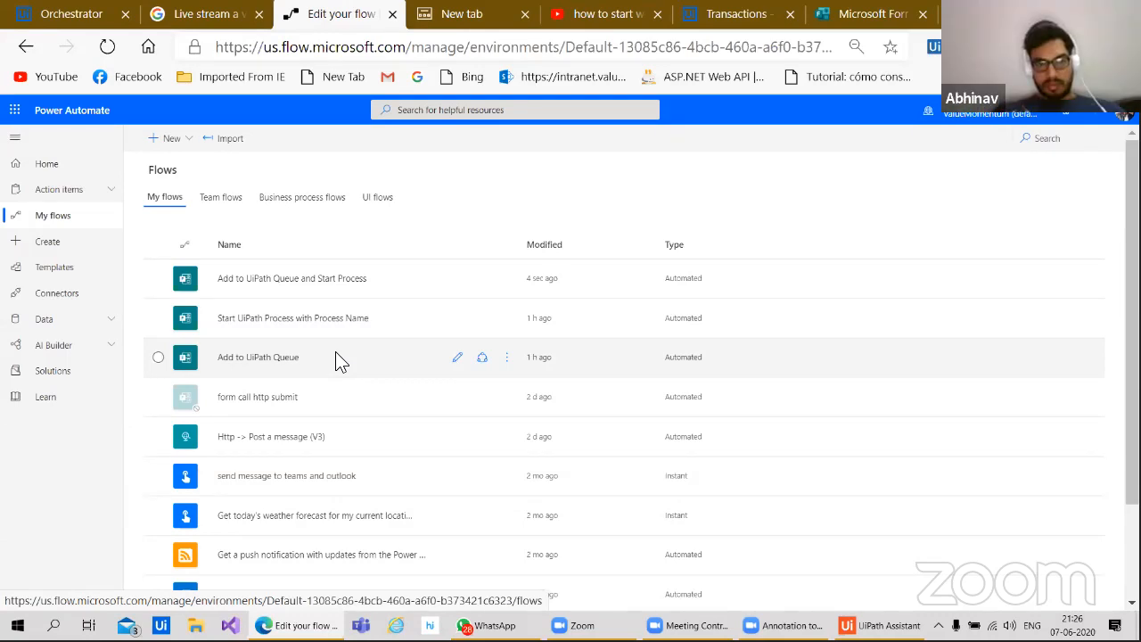
left_click(336, 353)
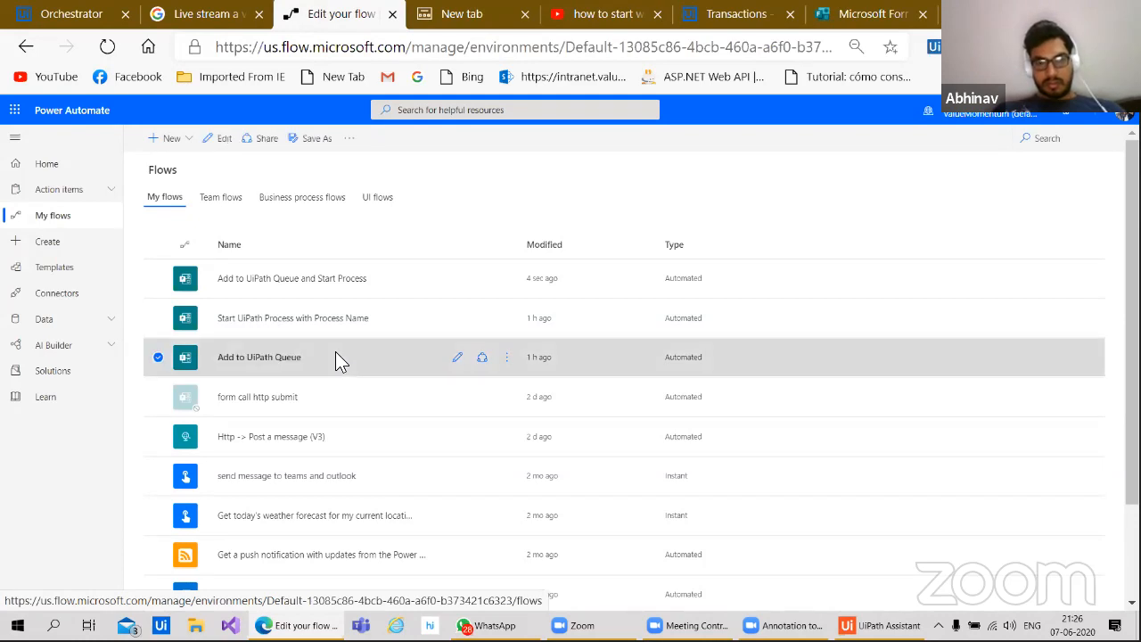
left_click(680, 205)
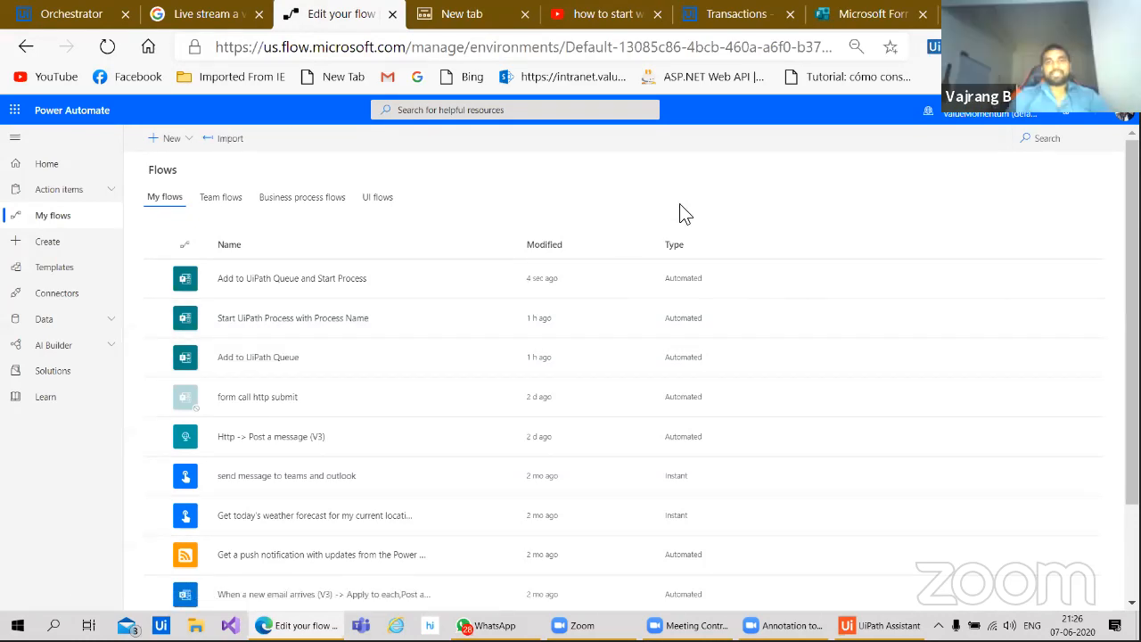
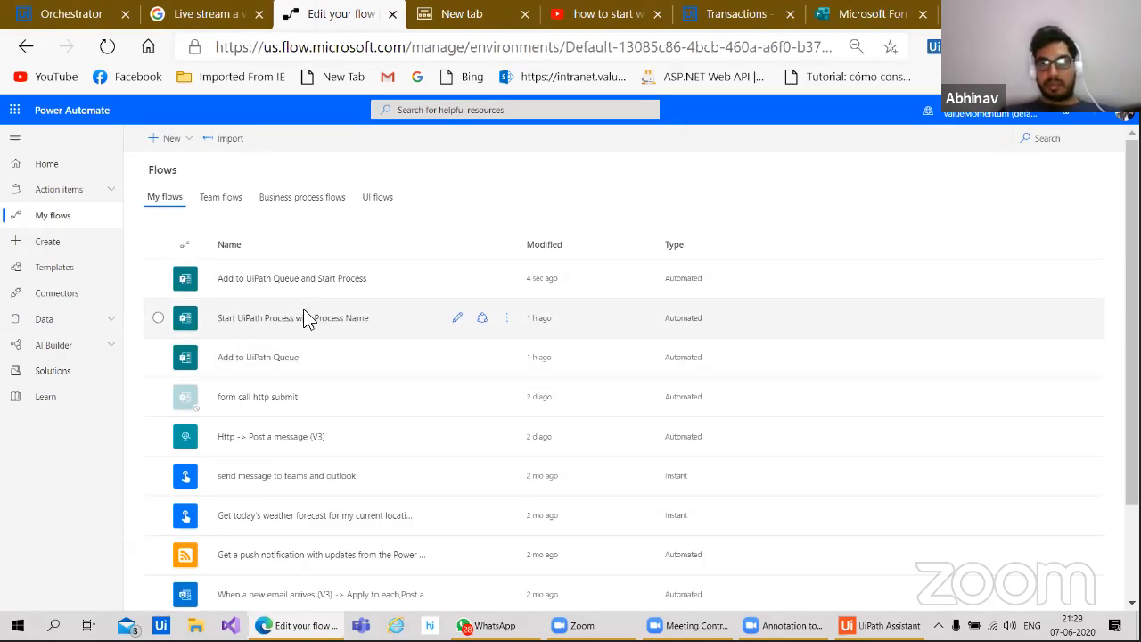
Step: Open the details page of the 'Add to UiPath Queue and Start Process' flow from My flows
left_click(308, 285)
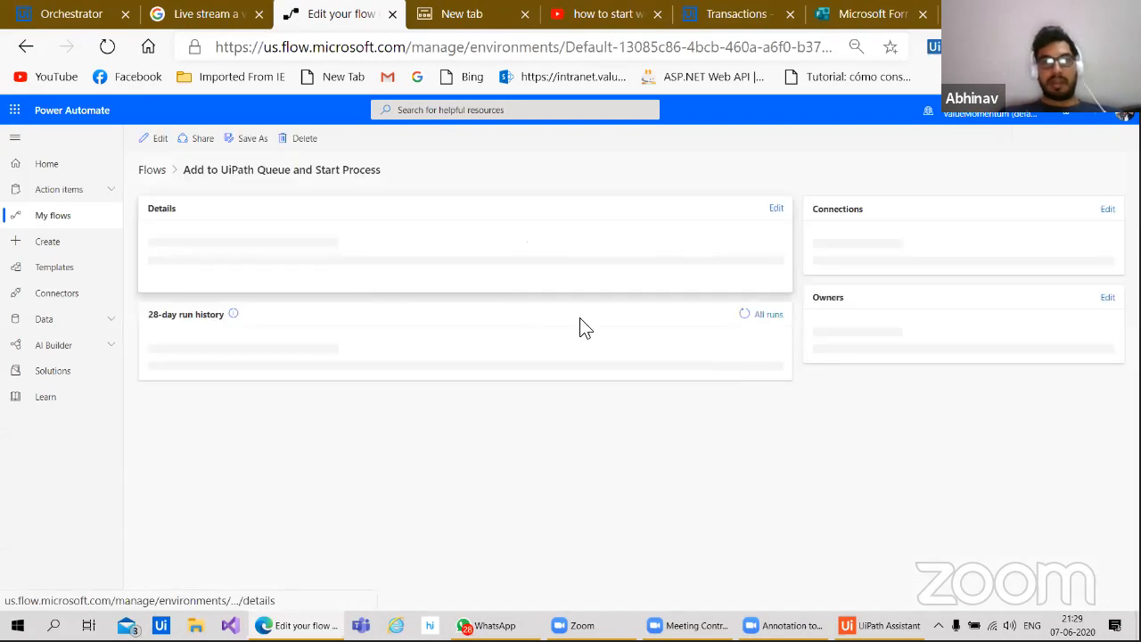
Step: Open the flow in the designer, review its steps, and select the Initialize BaseUrl card
left_click(164, 141)
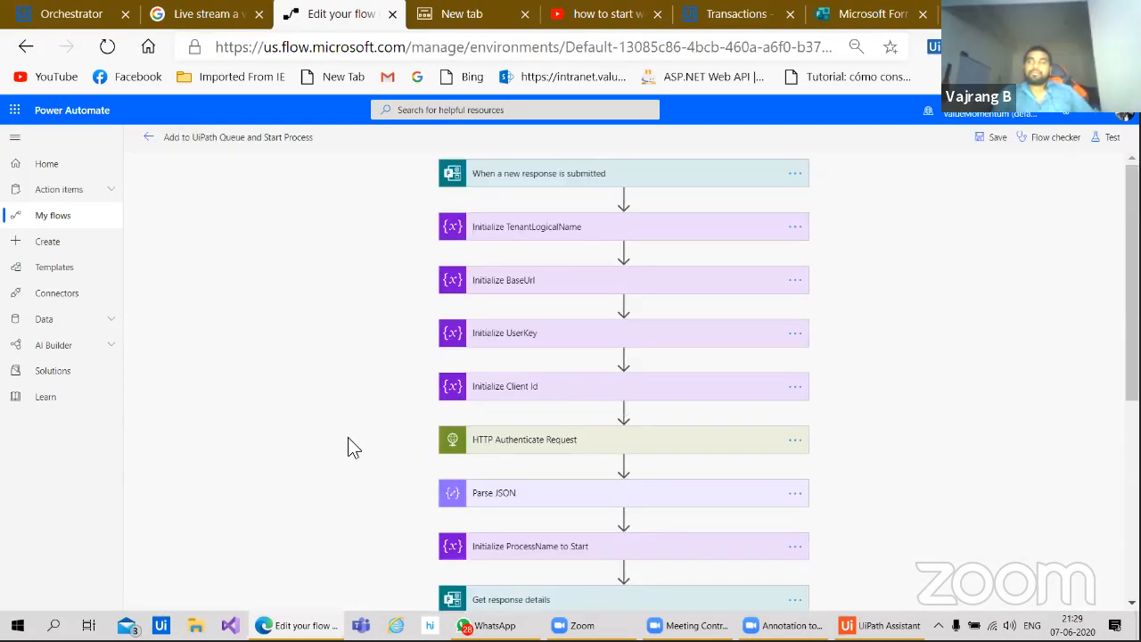
scroll(348, 436, "down", 2)
scroll(348, 437, "down", 2)
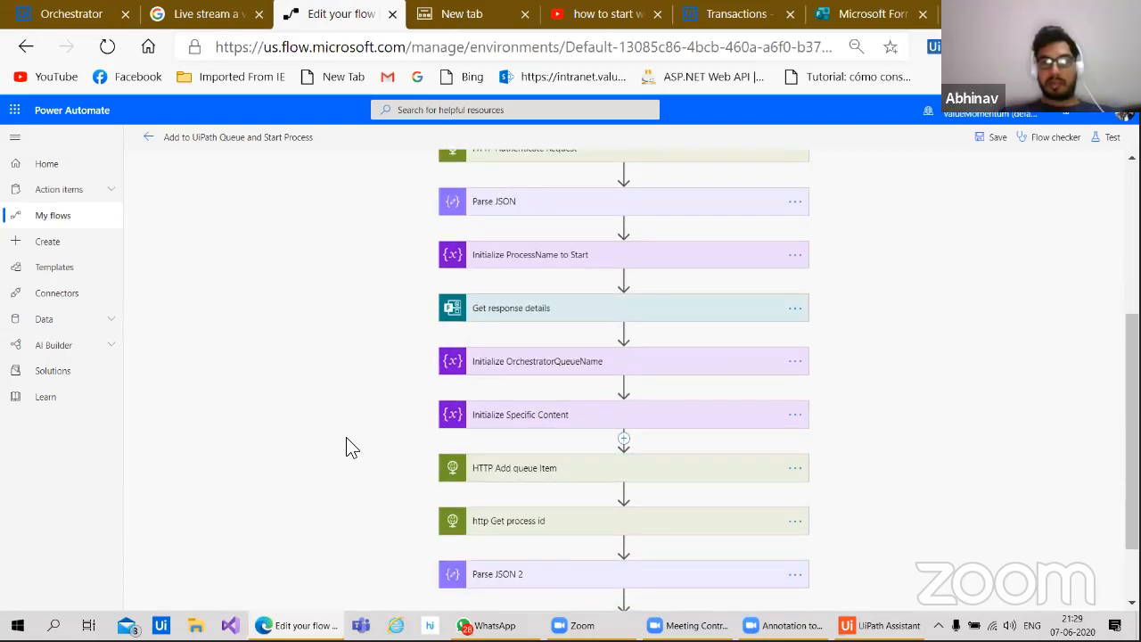
scroll(346, 448, "down", 1)
scroll(346, 447, "up", 5)
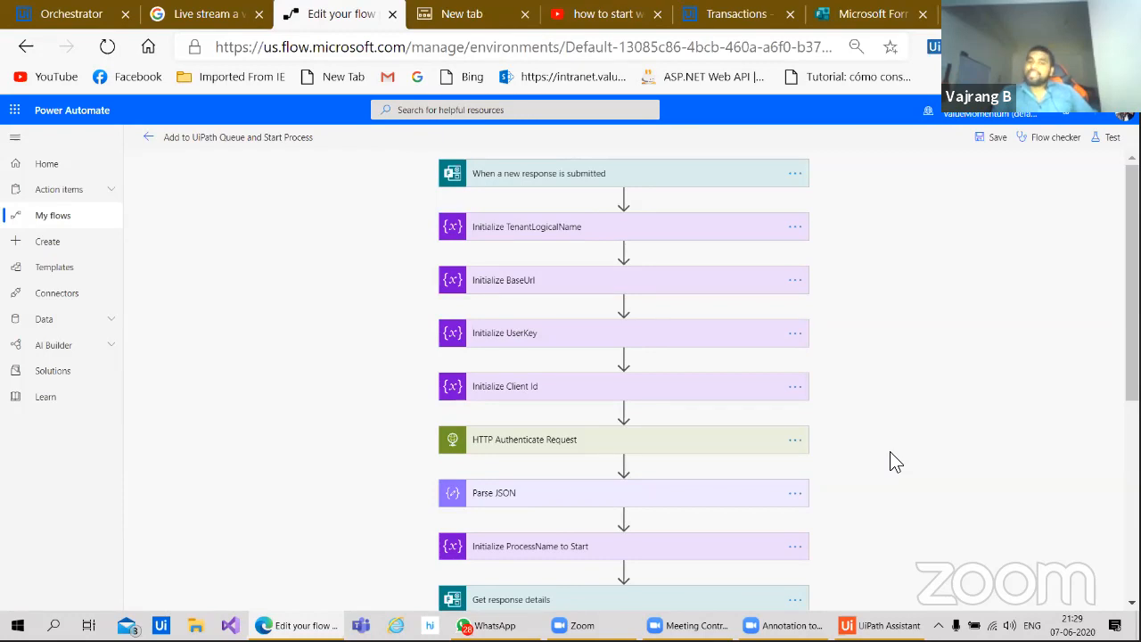
left_click(587, 286)
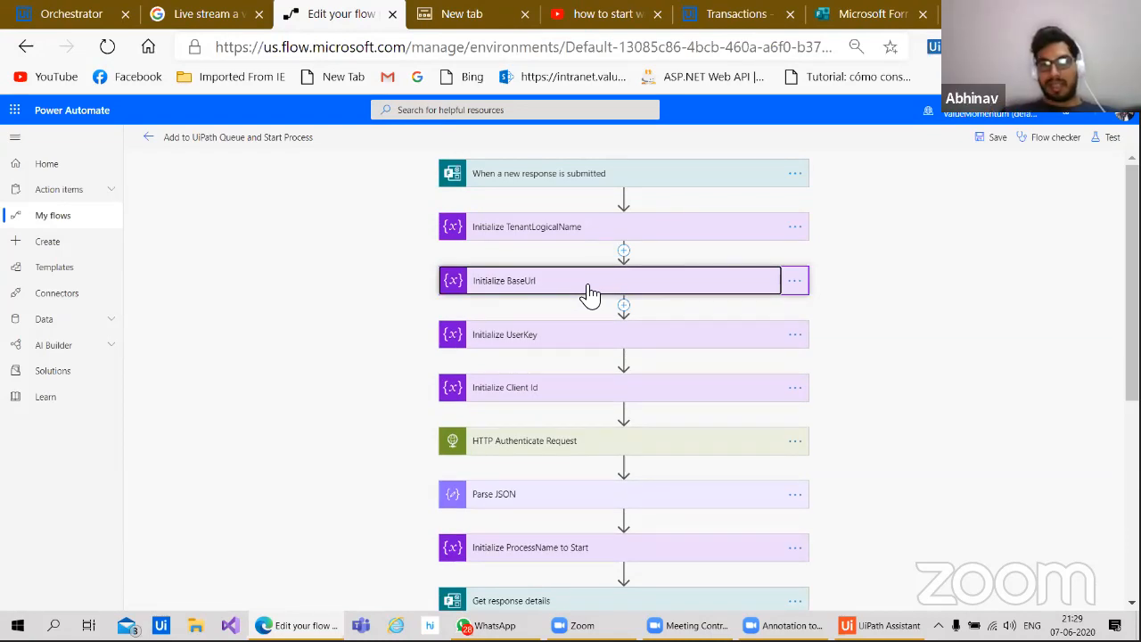
Step: Expand Initialize BaseUrl to inspect its Orchestrator Base Url String variable and value
left_click(588, 286)
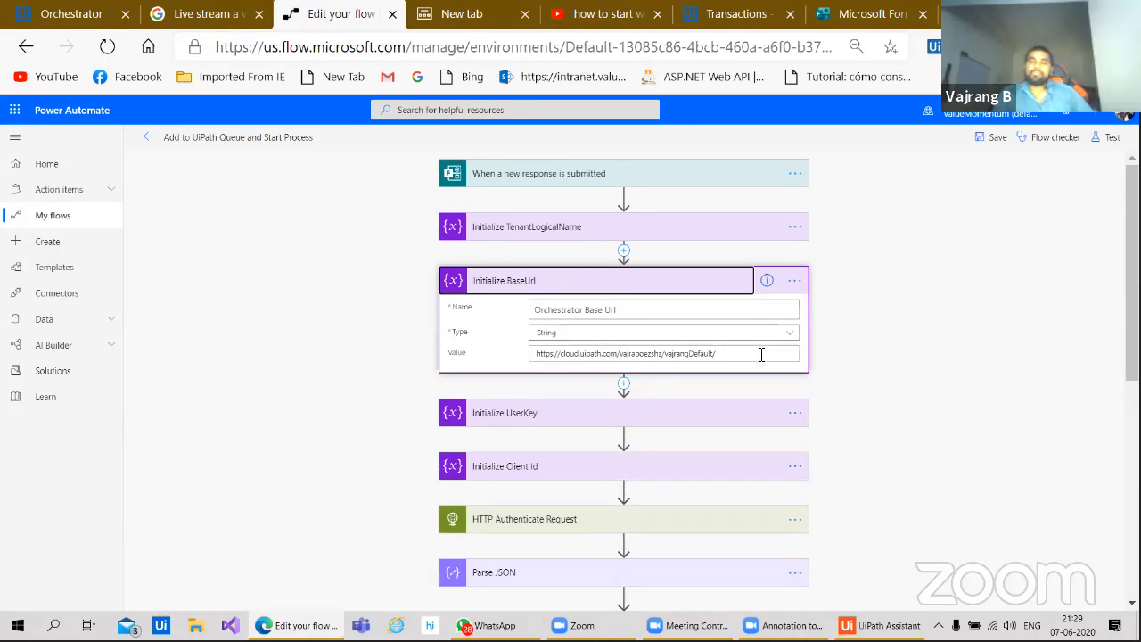
left_click(639, 311)
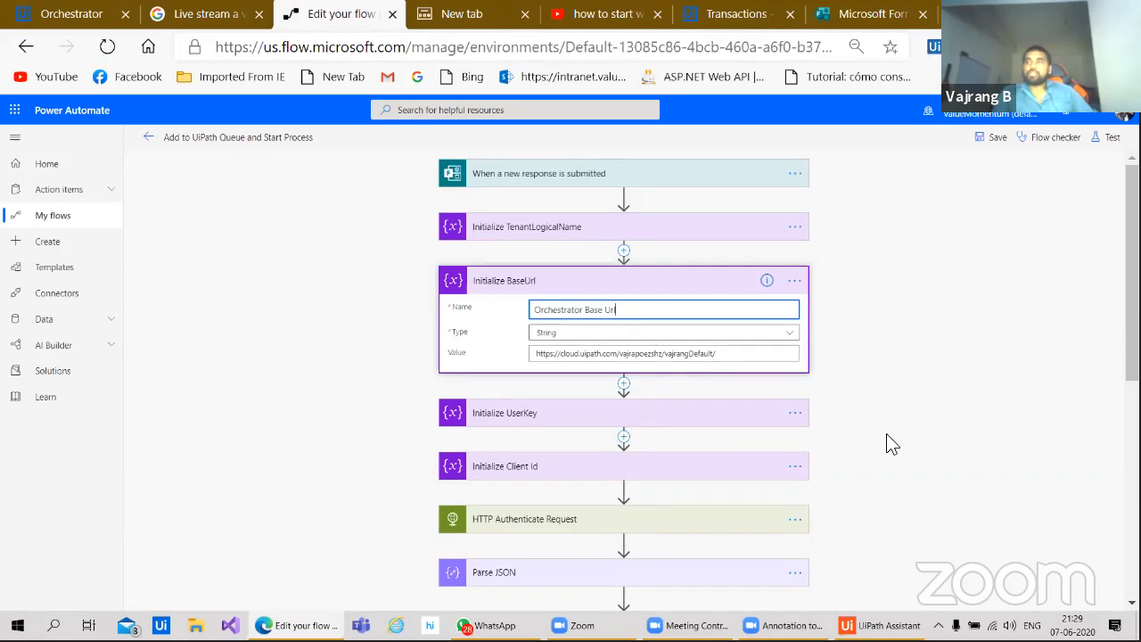
scroll(896, 448, "down", 4)
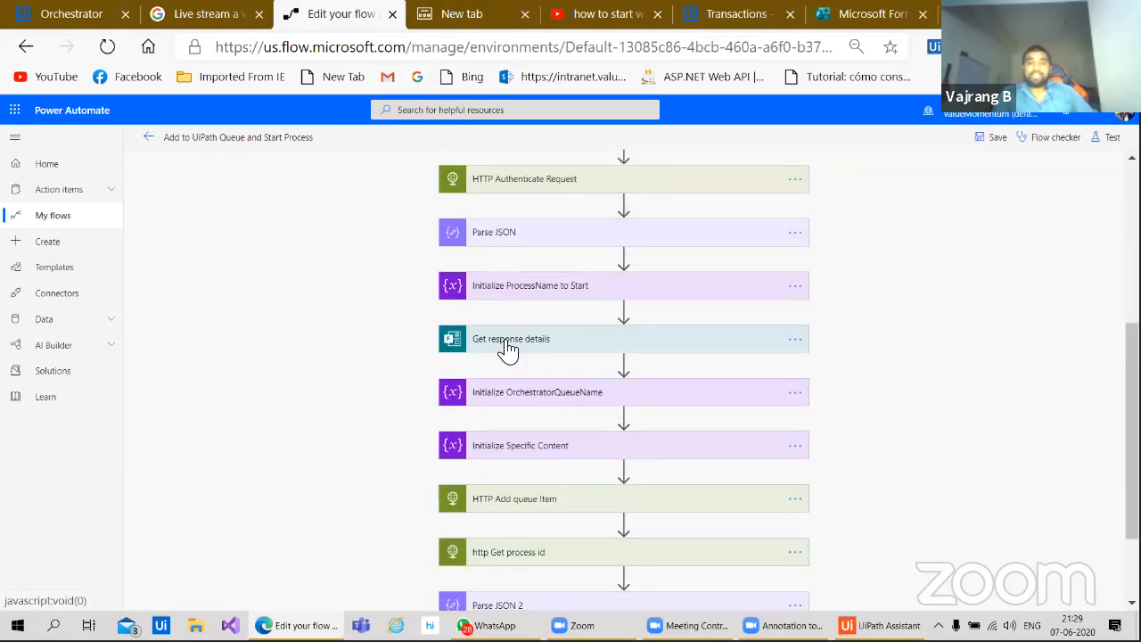
scroll(337, 442, "down", 1)
scroll(335, 433, "up", 1)
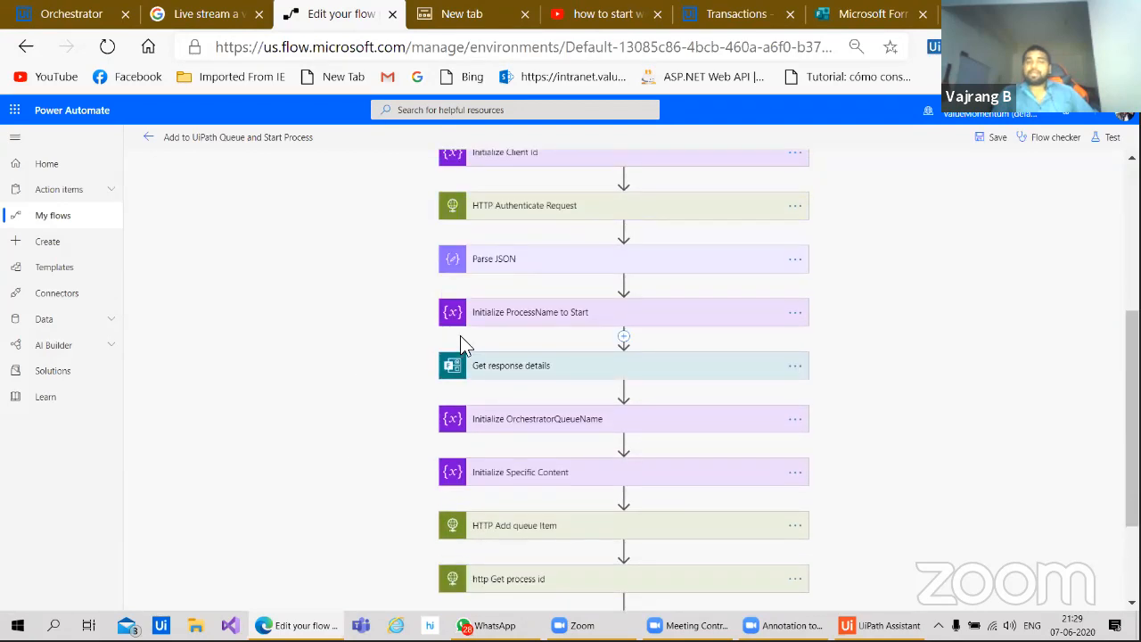
Step: Check the Parse JSON schema, then scroll down to the flow's final steps
left_click(497, 270)
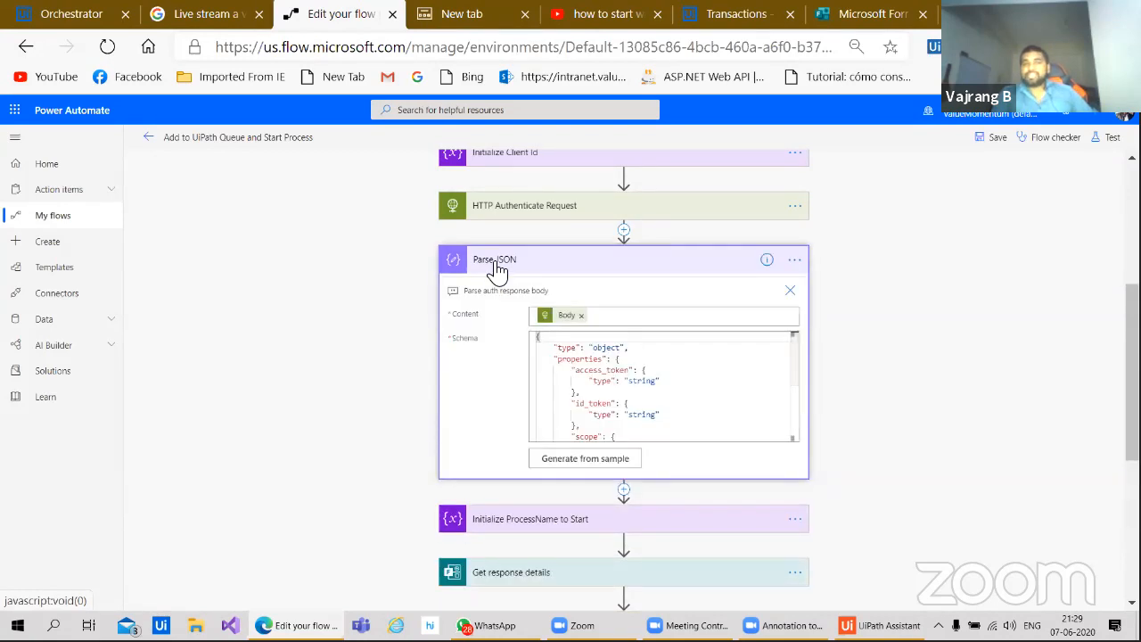
left_click(497, 270)
scroll(426, 431, "down", 2)
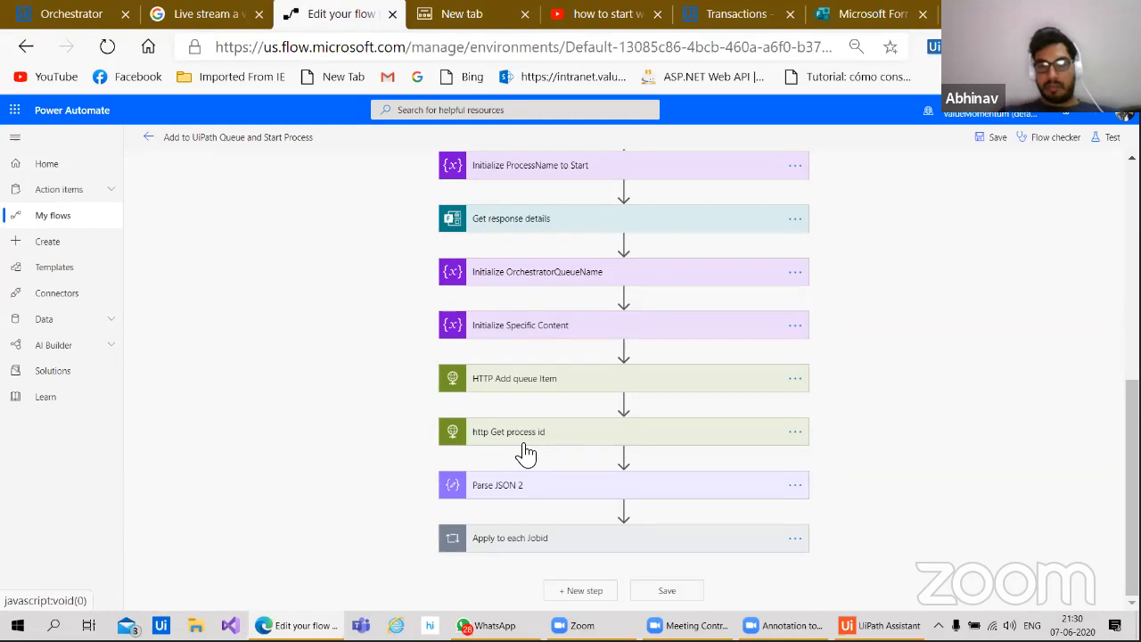
Step: Expand Parse JSON 2 and add an empty comment box to it
left_click(575, 489)
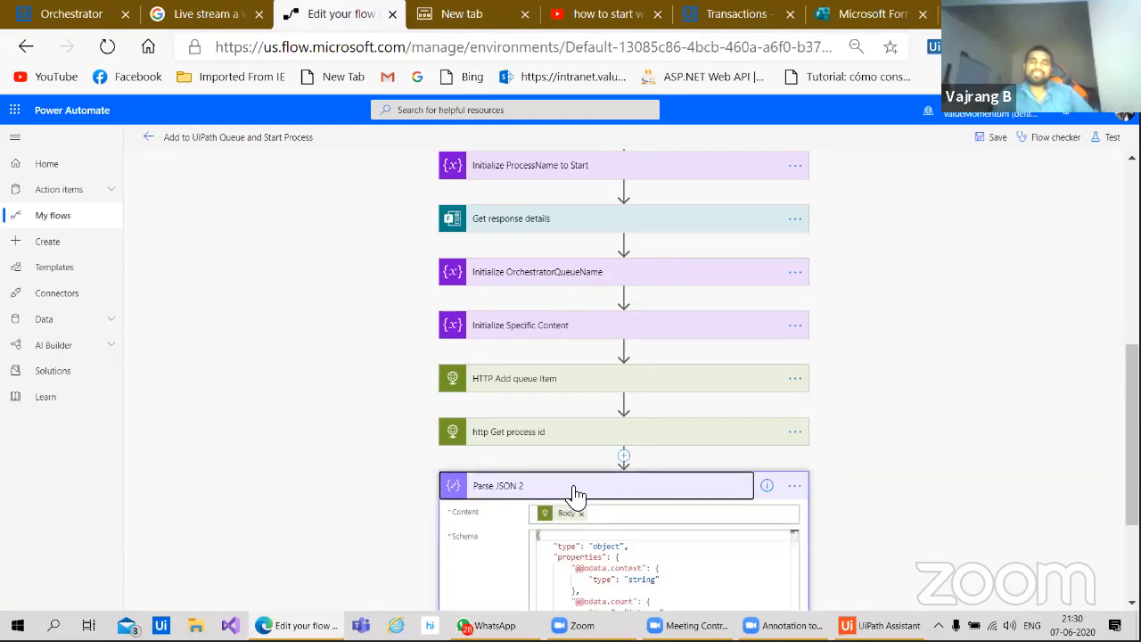
scroll(575, 493, "down", 2)
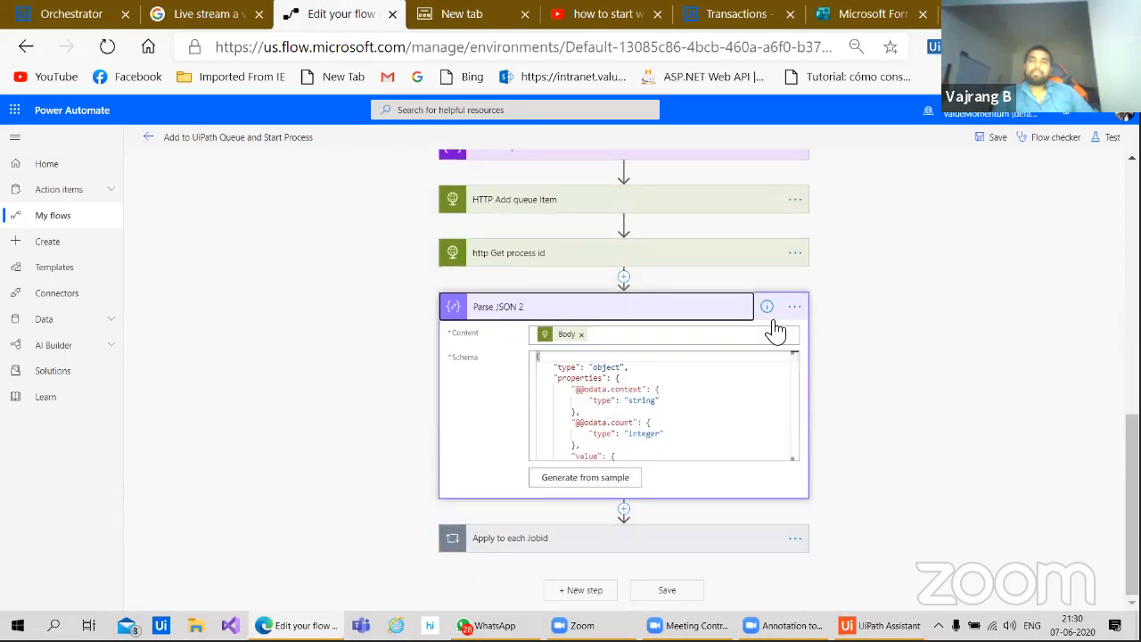
left_click(794, 306)
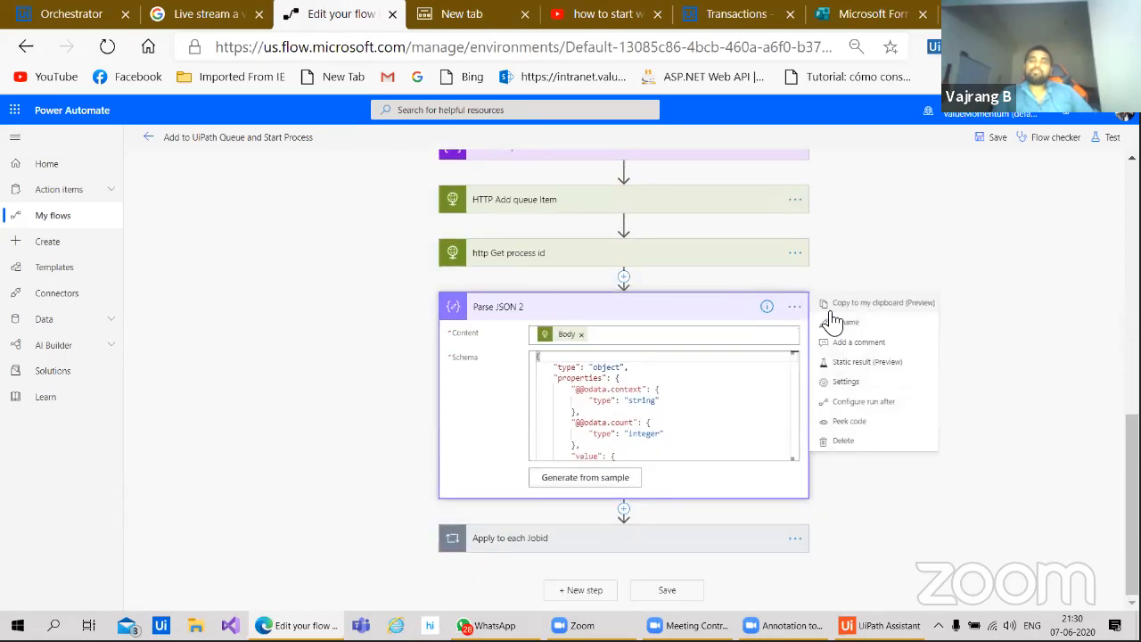
left_click(869, 344)
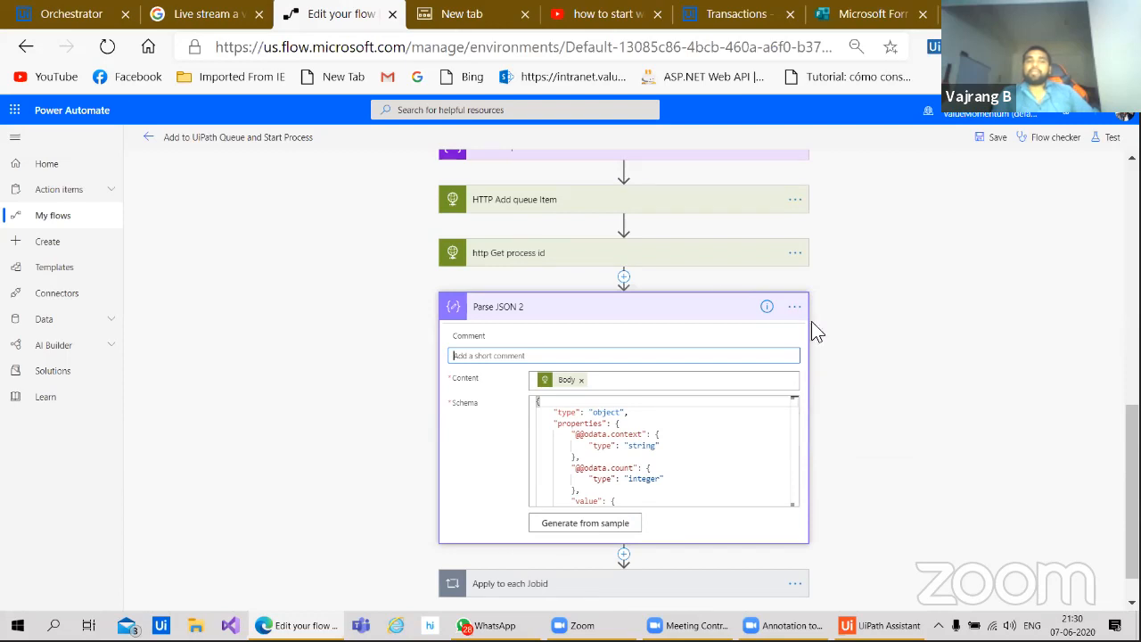
Step: Review the http Get process id and HTTP Add queue Item steps, then save the flow
left_click(668, 260)
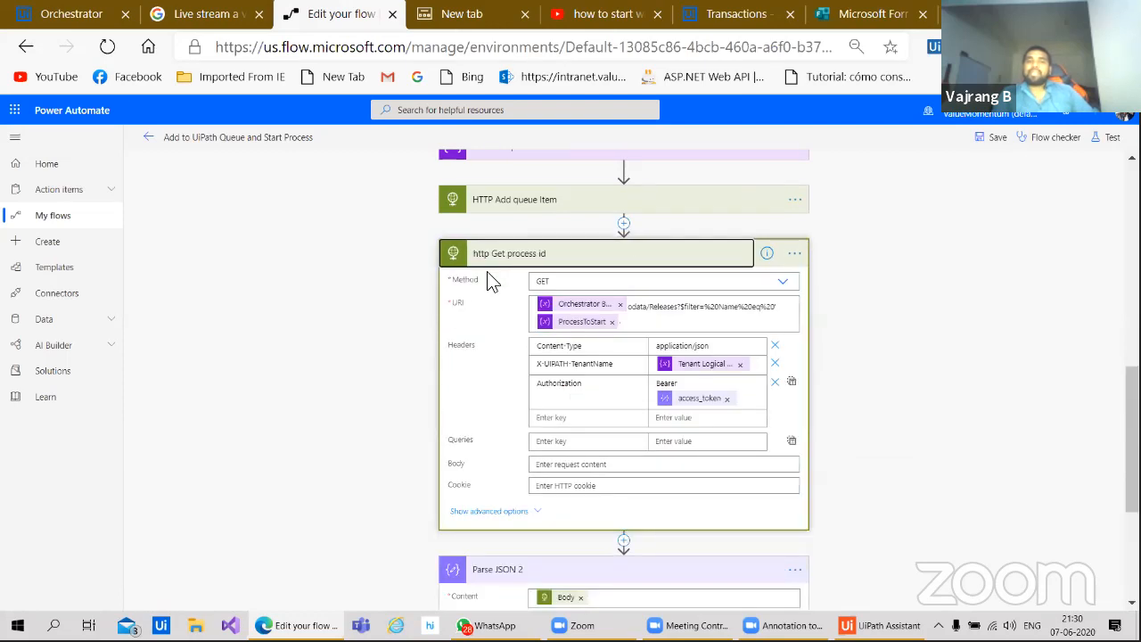
left_click(576, 203)
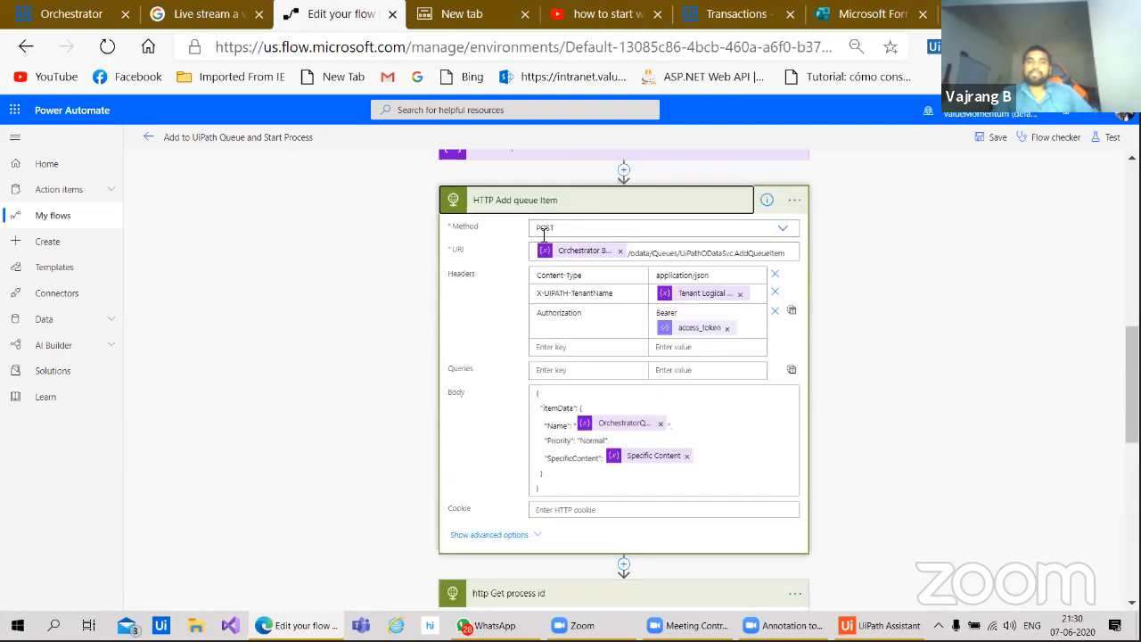
scroll(417, 290, "up", 6)
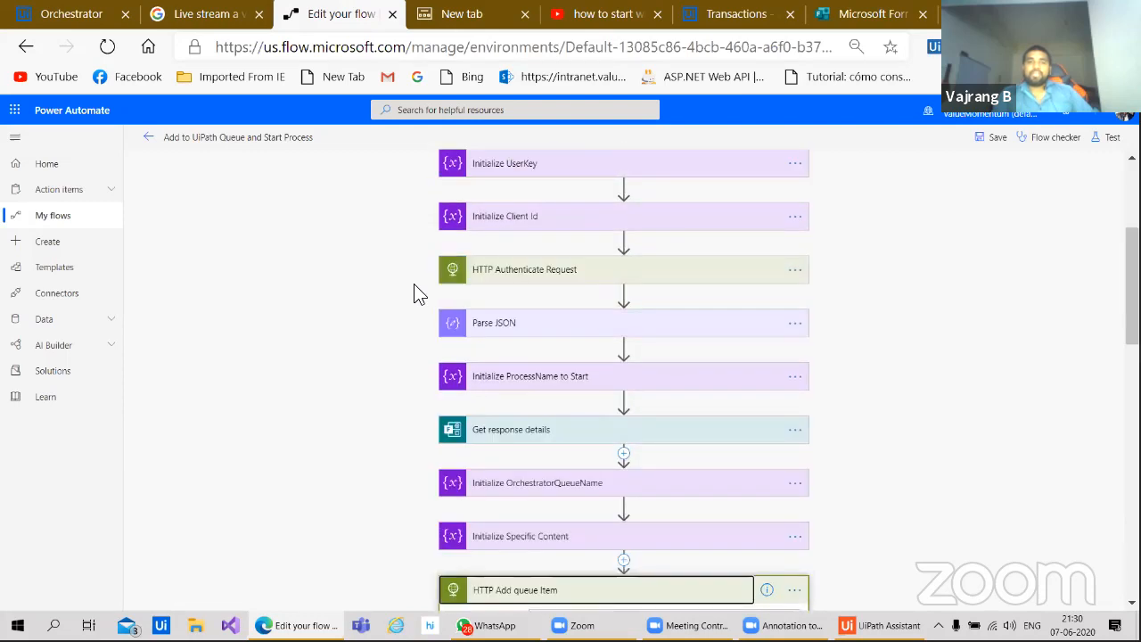
left_click(993, 139)
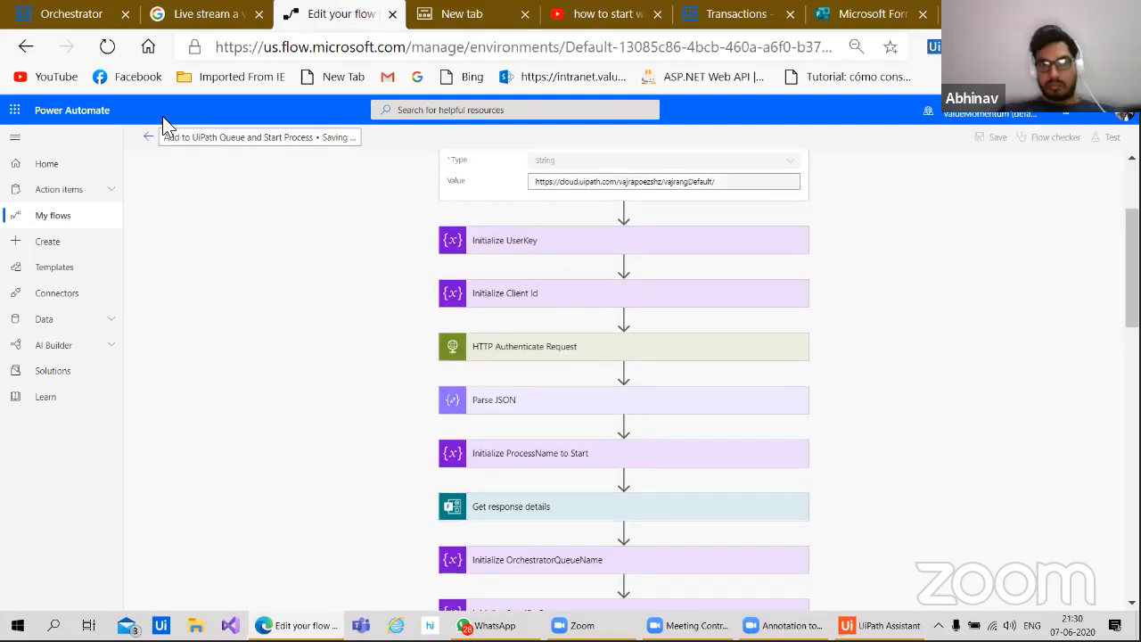
Step: Leave the designer through the flow's details page and return to My flows
left_click(147, 141)
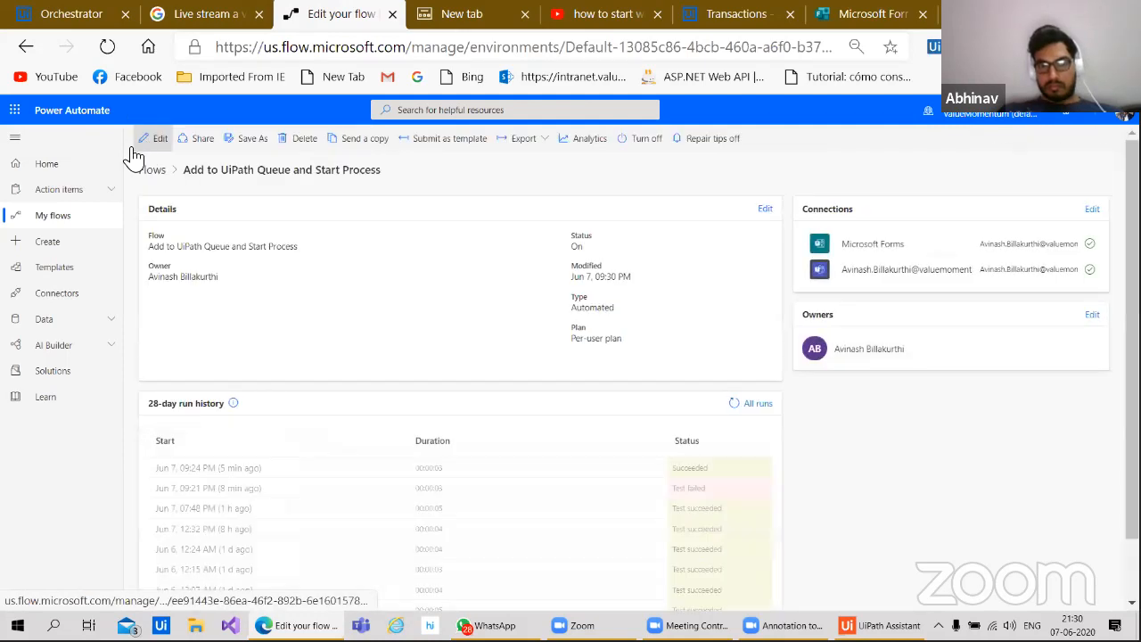
left_click(53, 217)
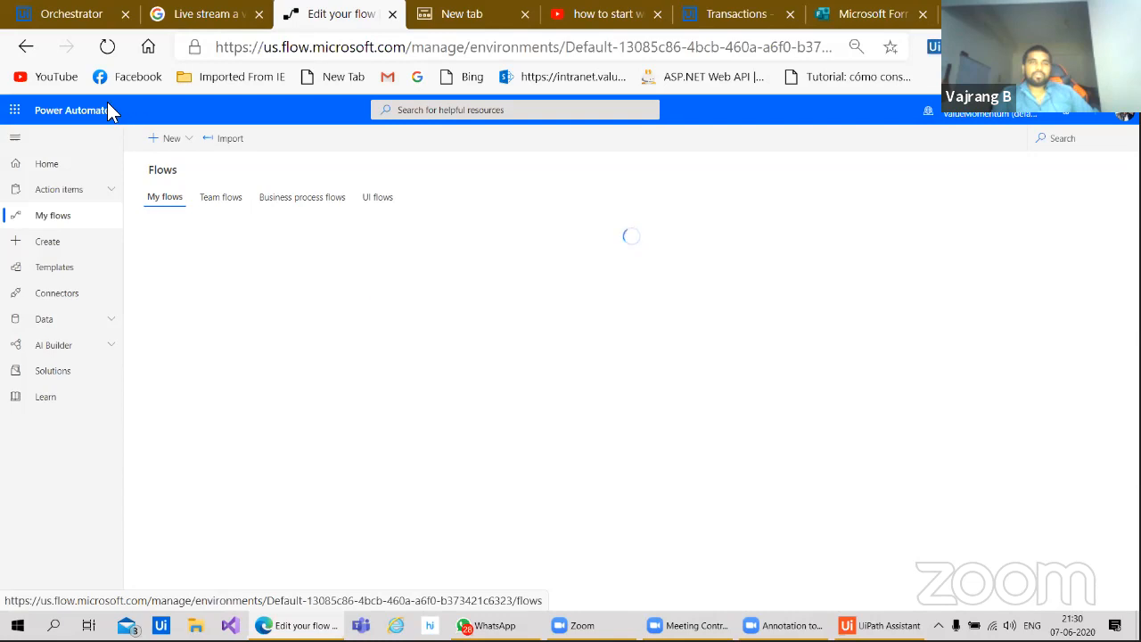
Step: Open the 'Add to UiPath Queue' flow from My flows in the designer
left_click(213, 203)
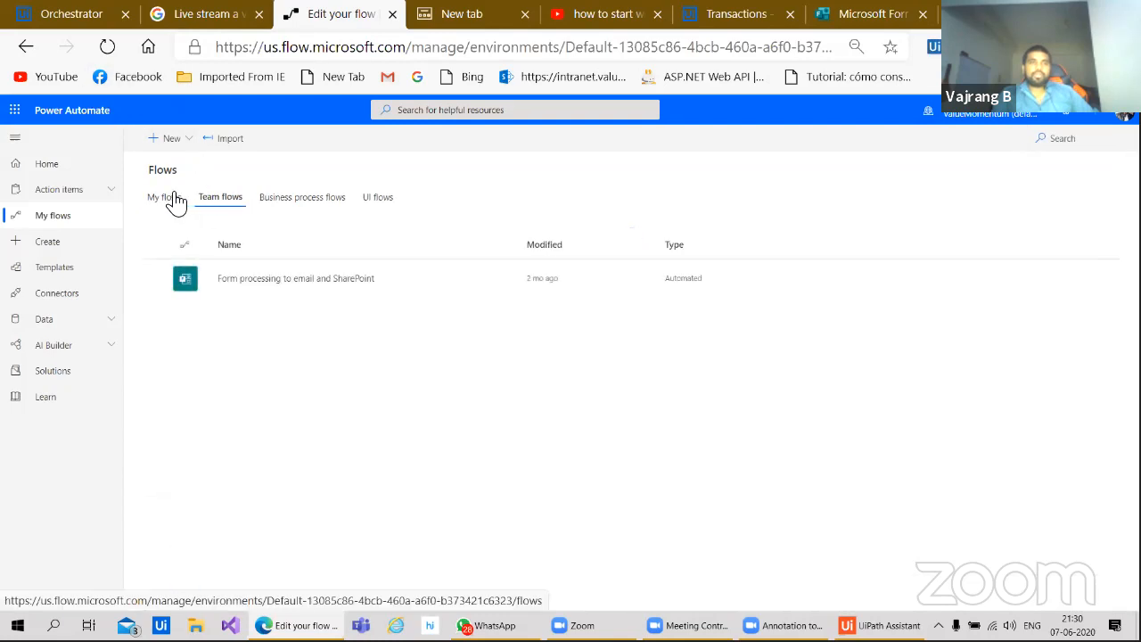
left_click(177, 202)
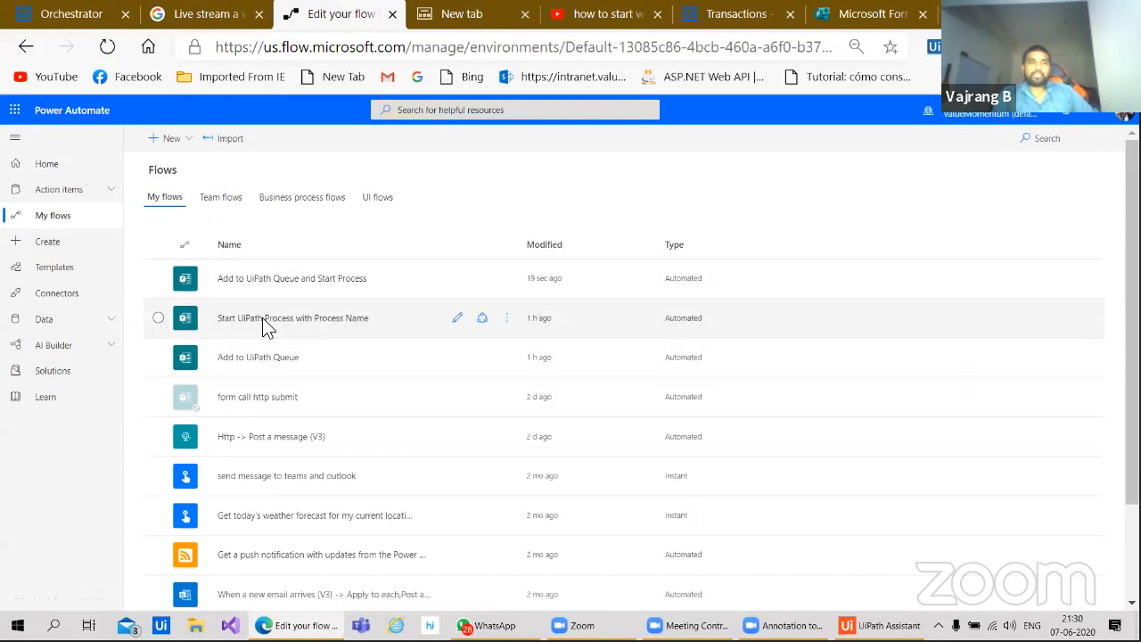
left_click(264, 359)
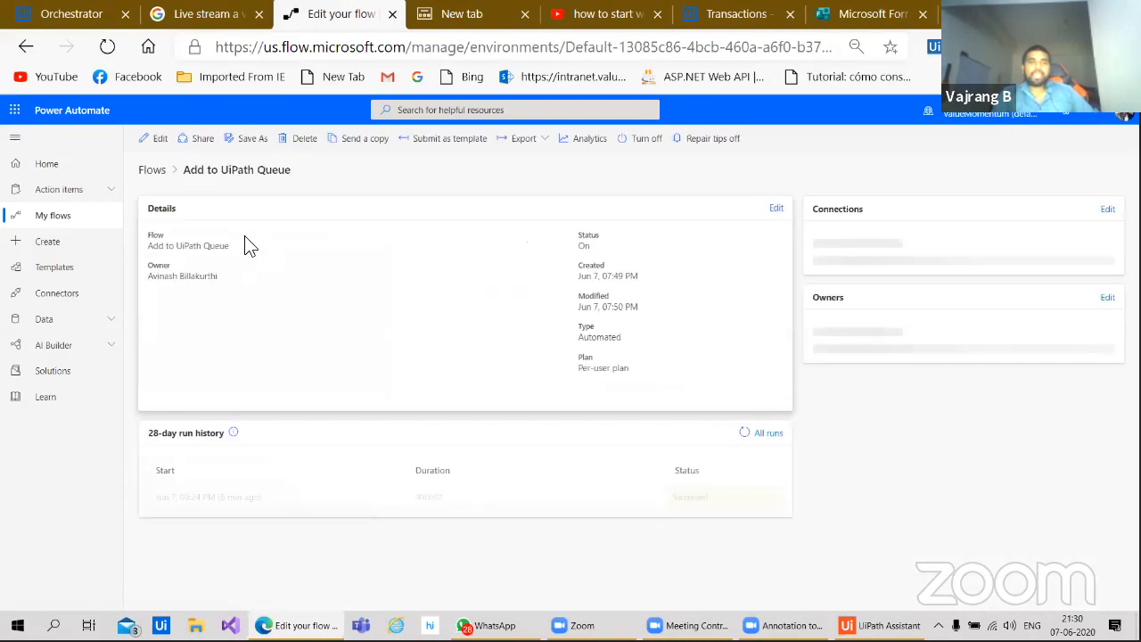
left_click(154, 139)
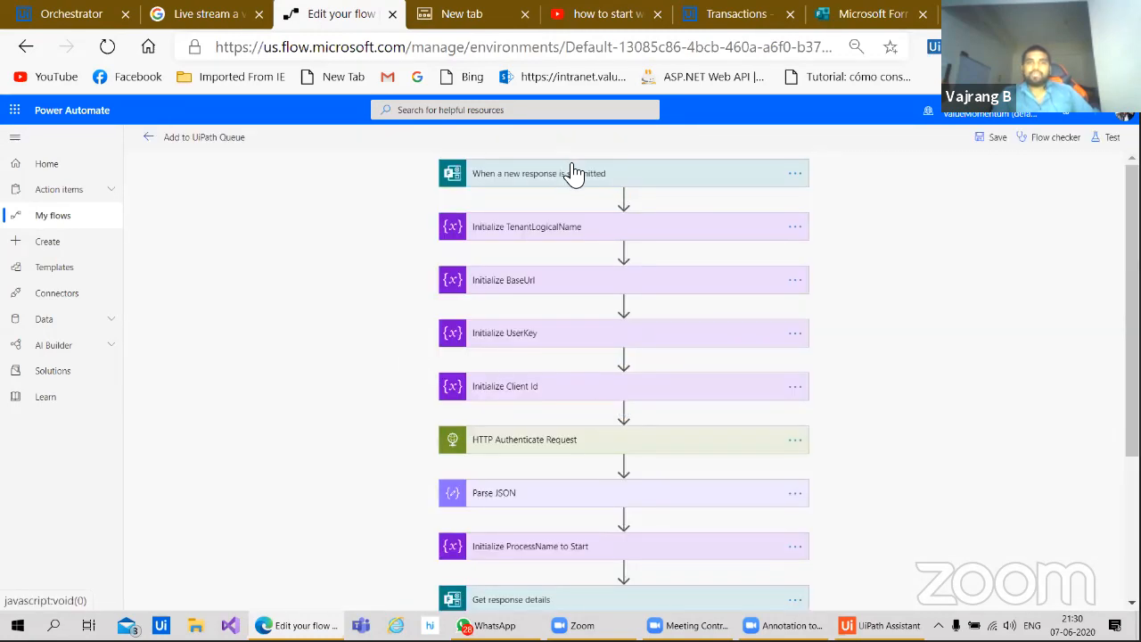
Step: Review the Forms trigger, Initialize TenantLogicalName, HTTP Authenticate Request and Parse JSON steps
left_click(574, 173)
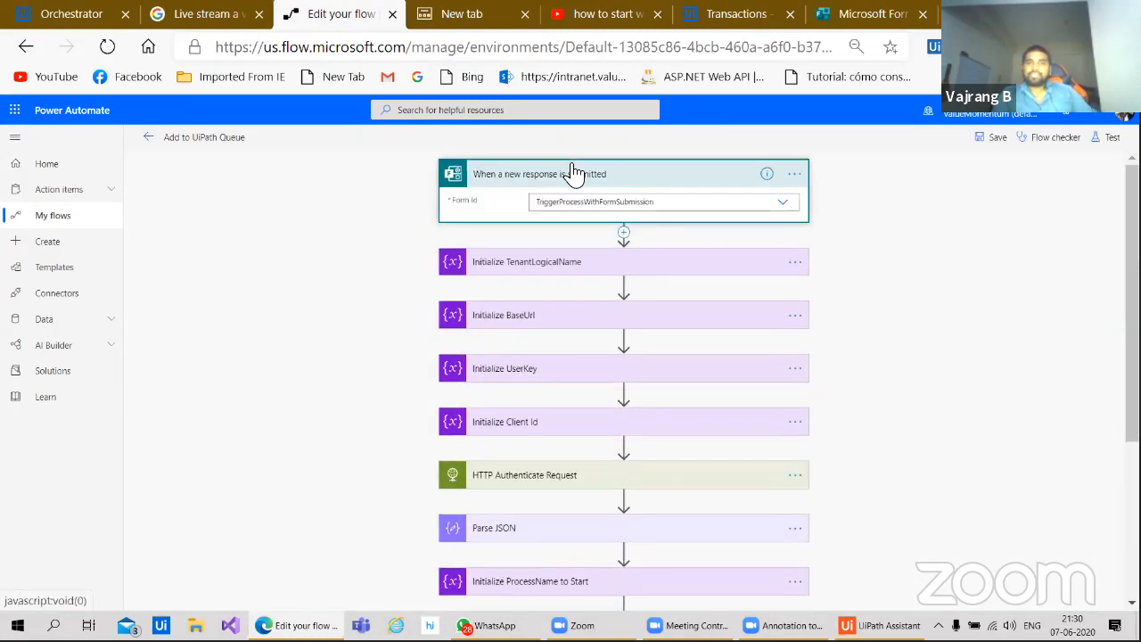
left_click(547, 269)
scroll(499, 436, "down", 4)
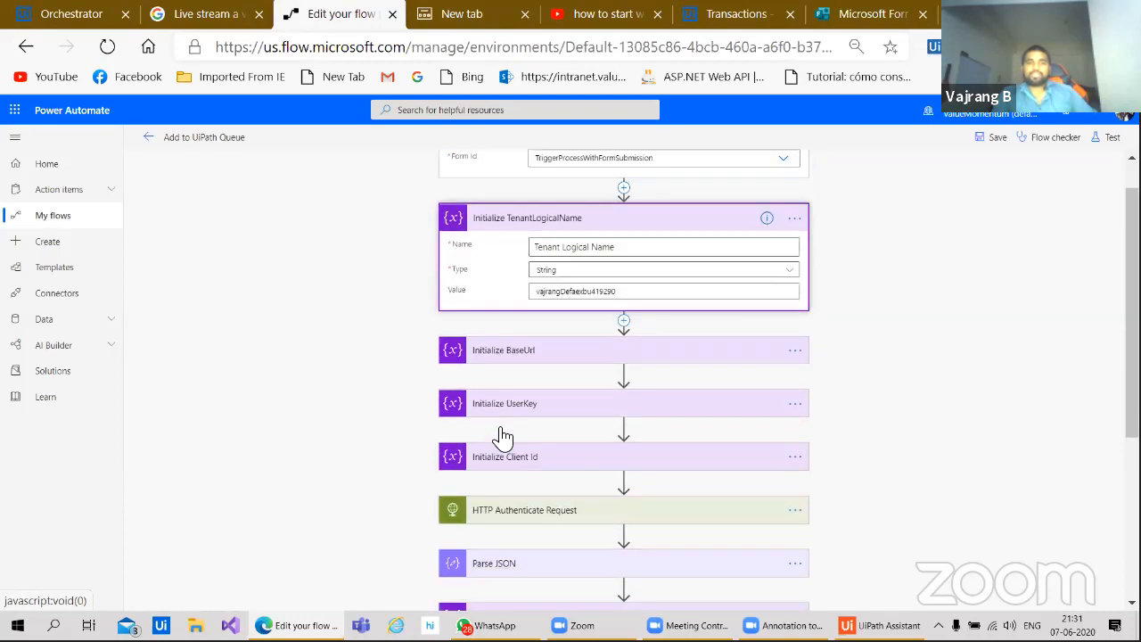
left_click(552, 338)
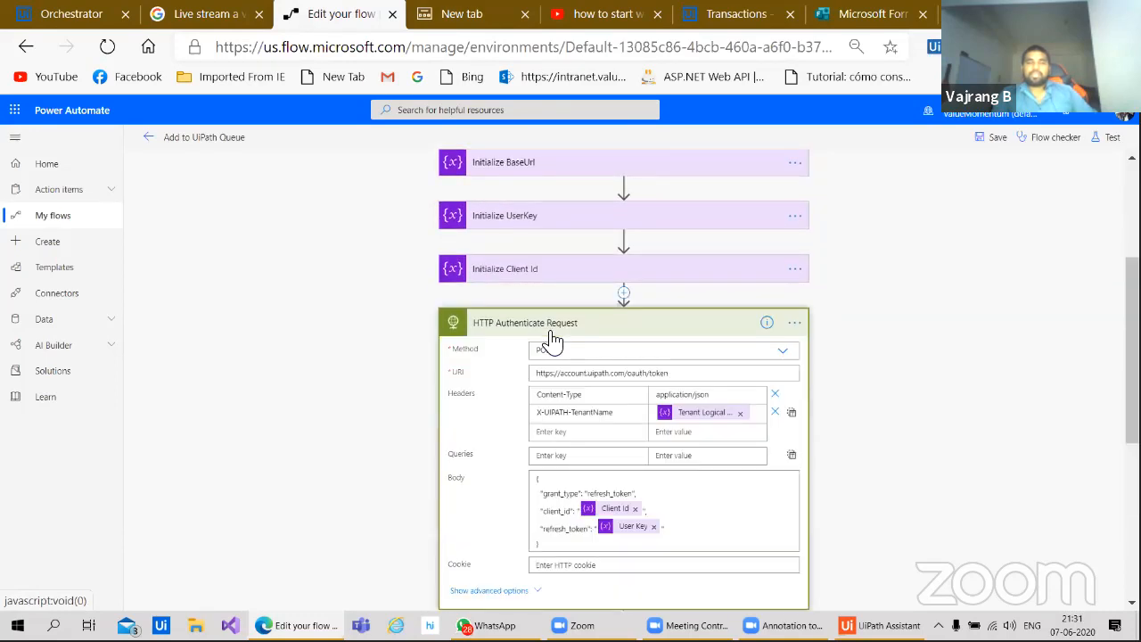
scroll(365, 458, "down", 4)
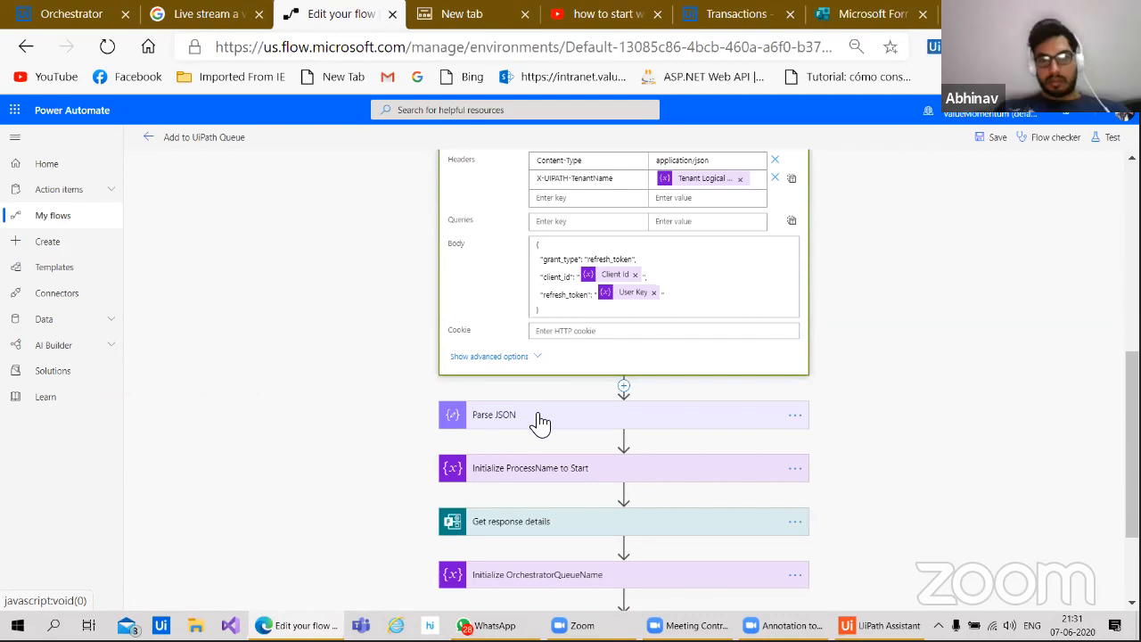
left_click(532, 420)
scroll(358, 490, "down", 2)
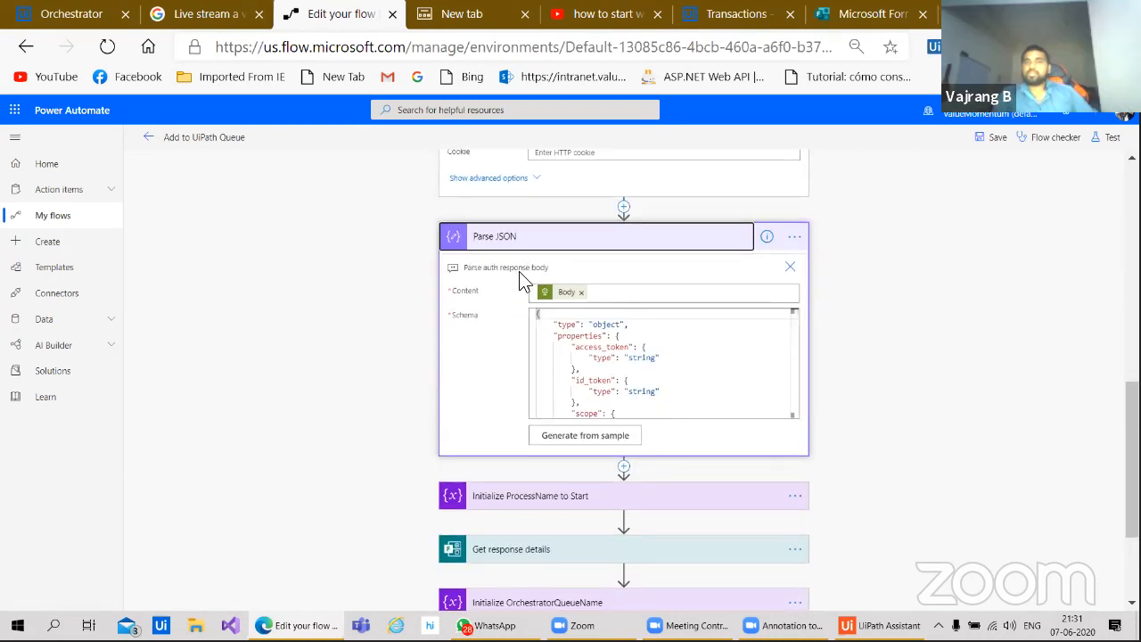
scroll(395, 373, "down", 2)
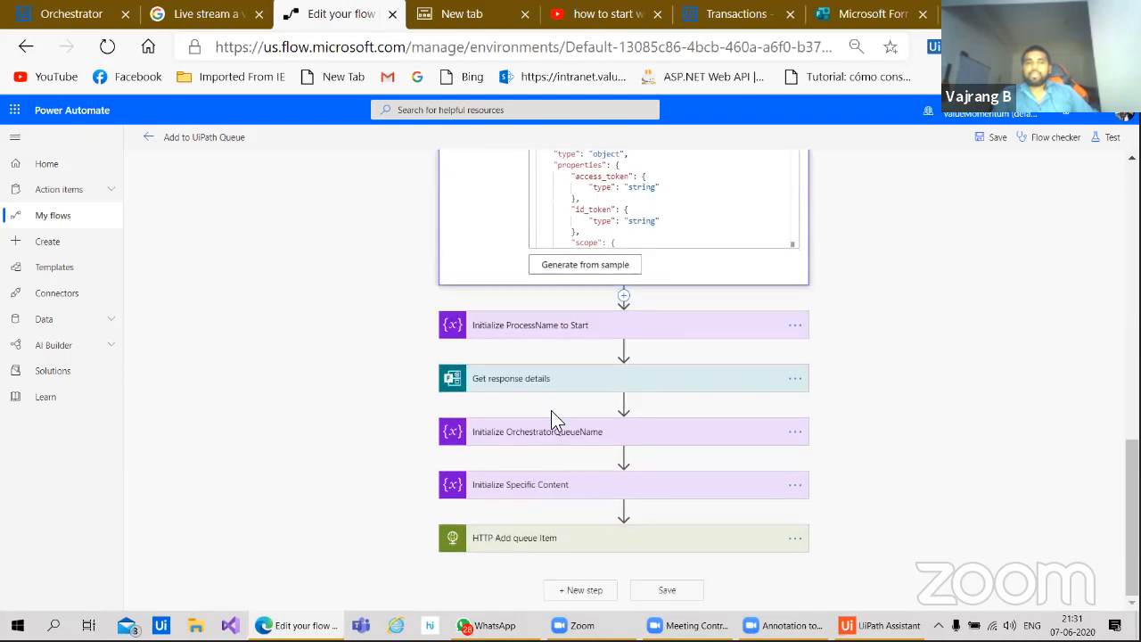
scroll(375, 372, "up", 2)
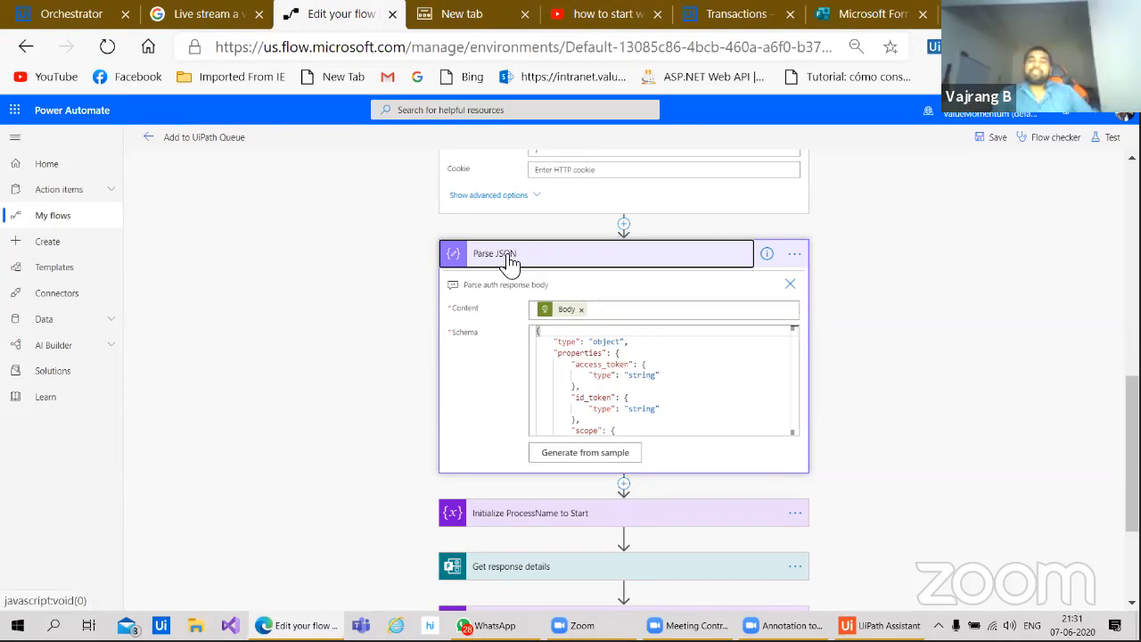
left_click(764, 433)
key("ctrl+a")
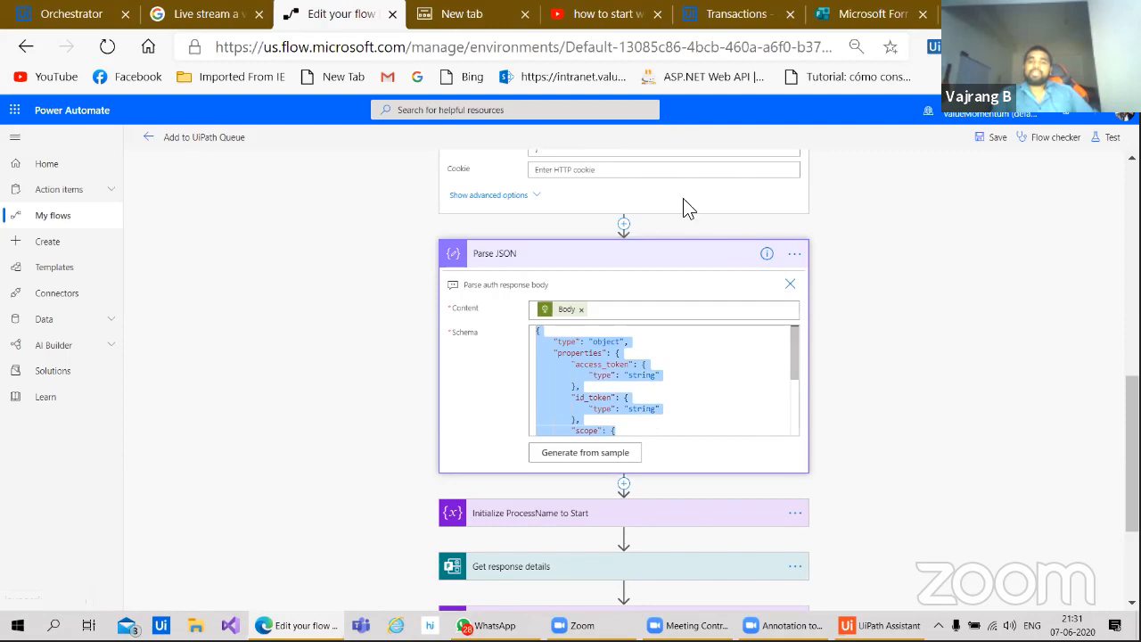
left_click(898, 482)
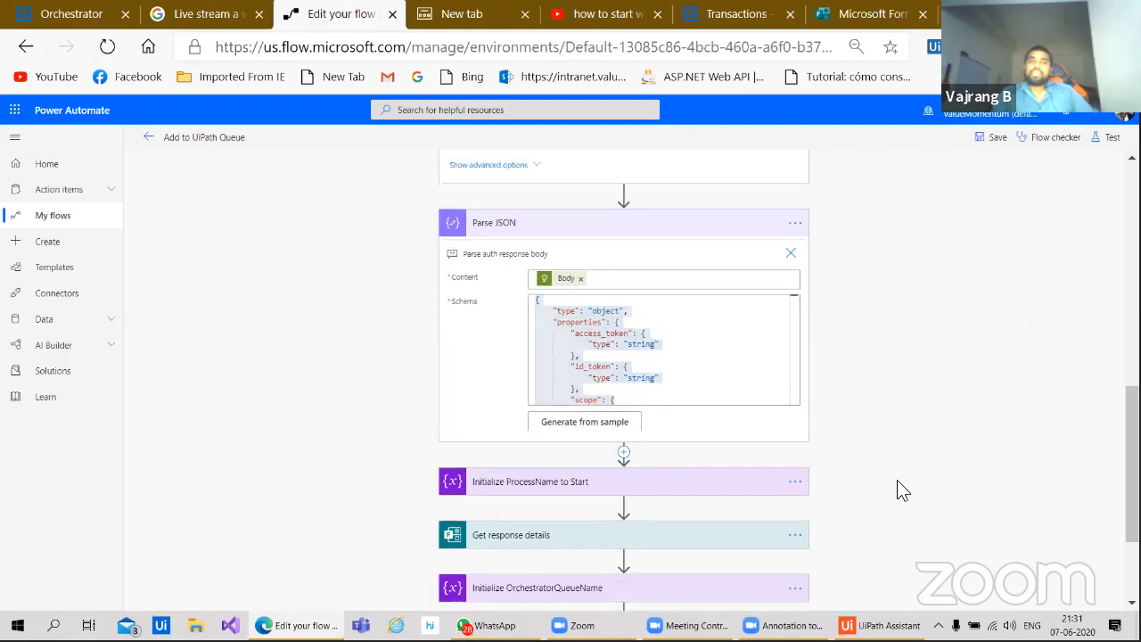
scroll(897, 480, "down", 2)
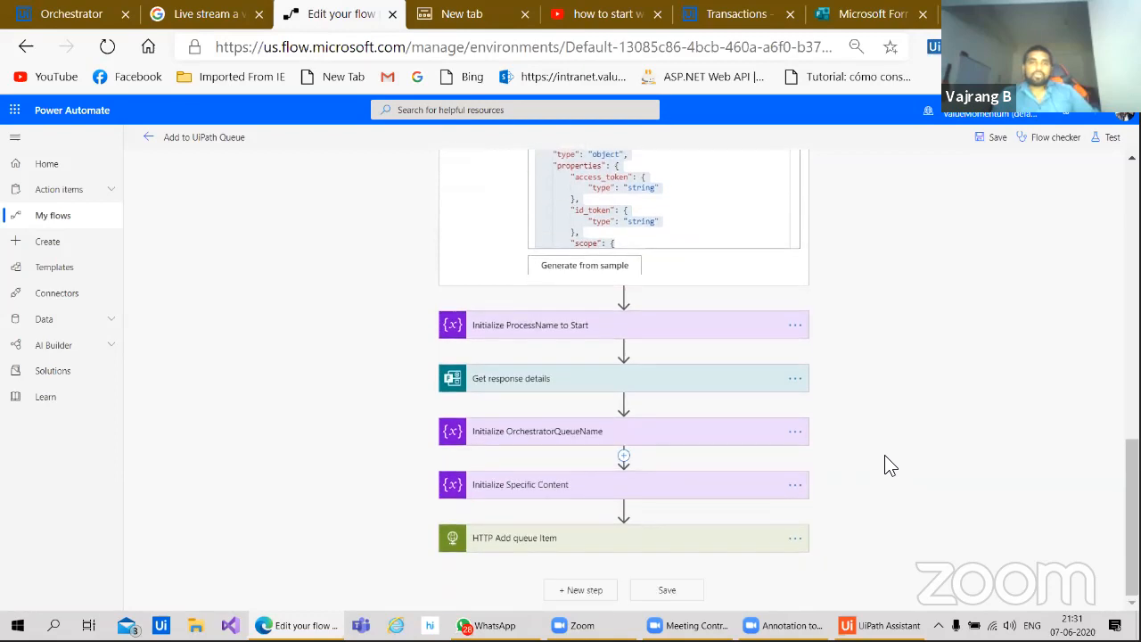
scroll(889, 465, "up", 3)
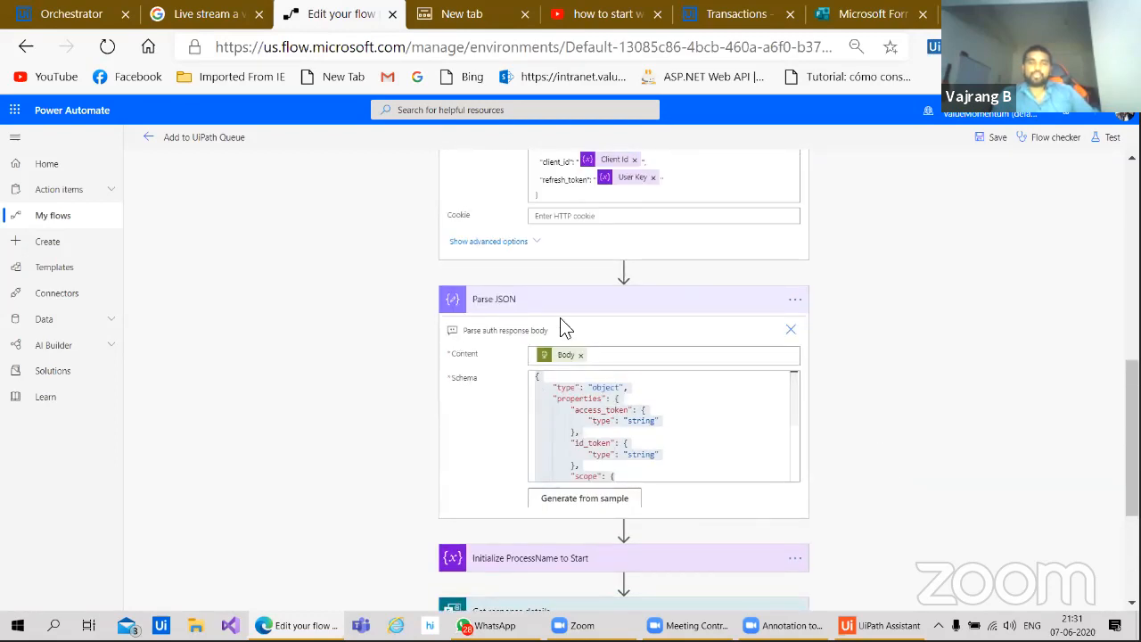
Step: Rename the Parse JSON step to 'Parse JSON auth response' and save the flow
left_click(513, 301)
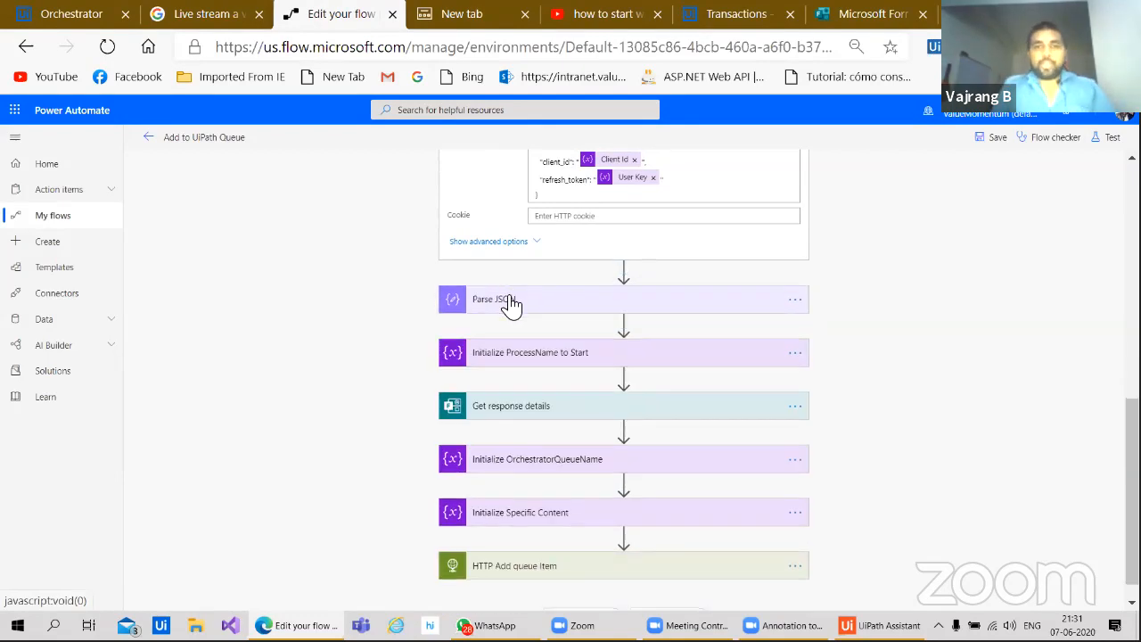
left_click(511, 303)
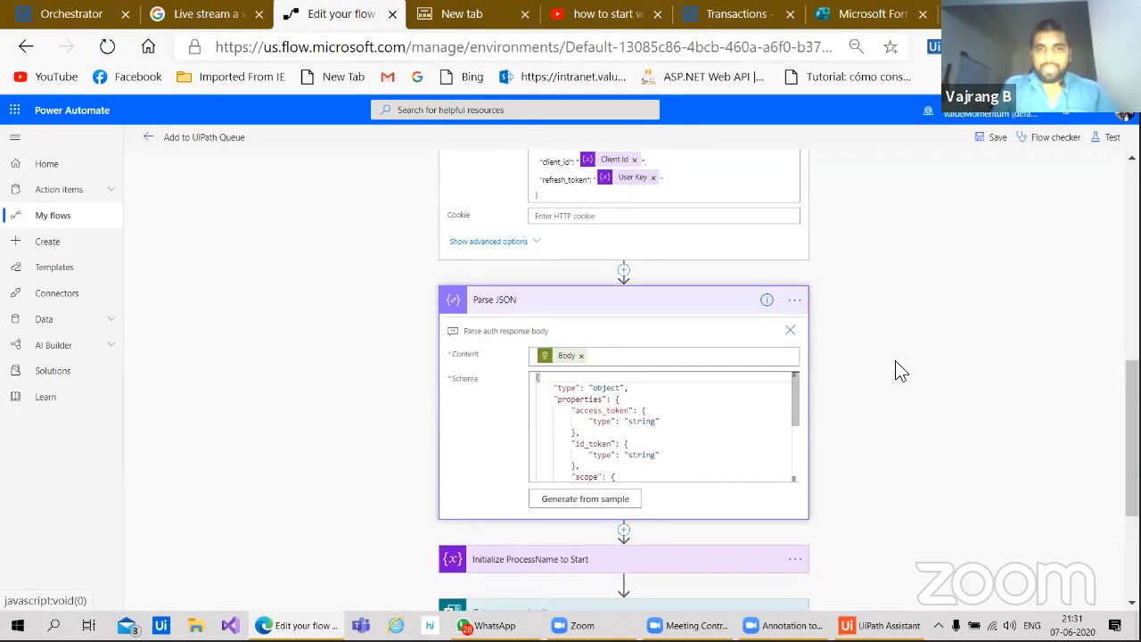
left_click(795, 302)
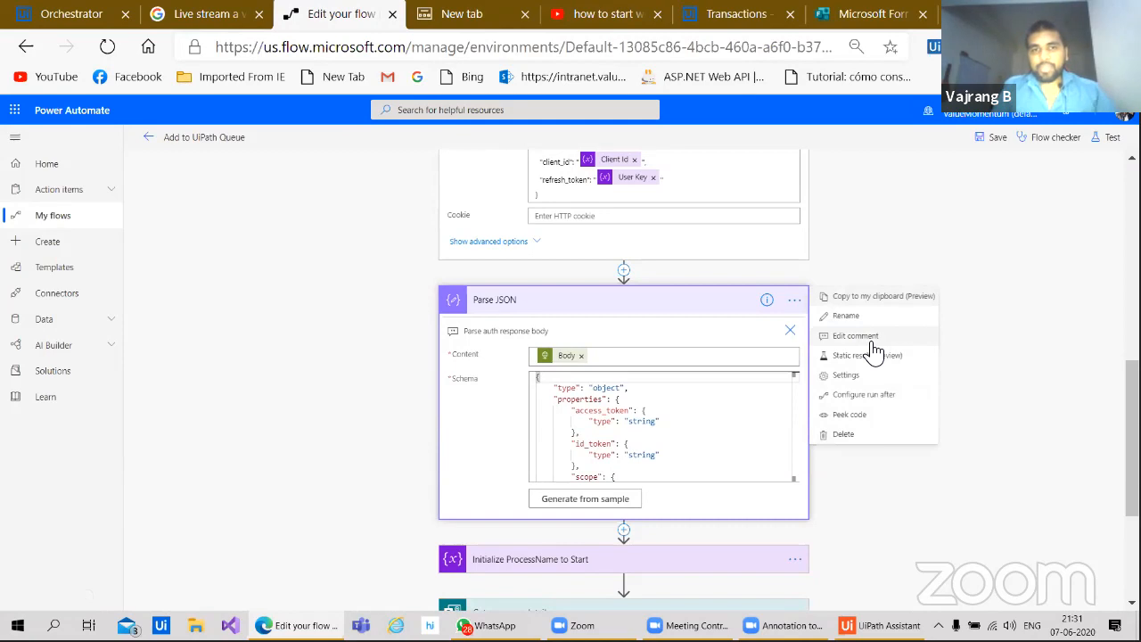
left_click(845, 316)
left_click(510, 303)
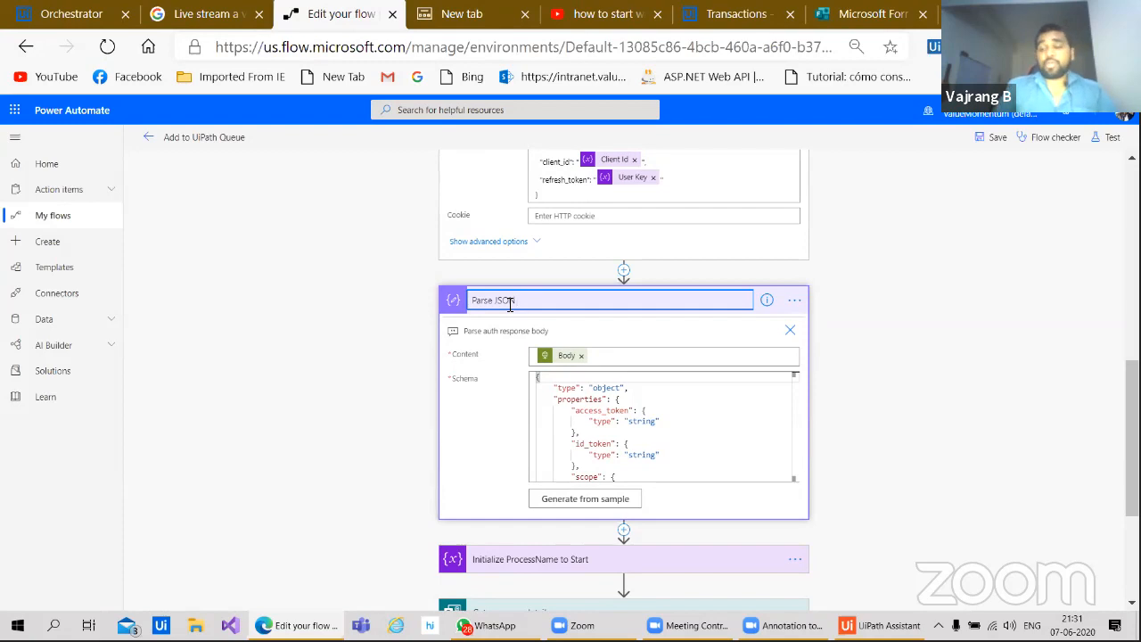
type("auth response")
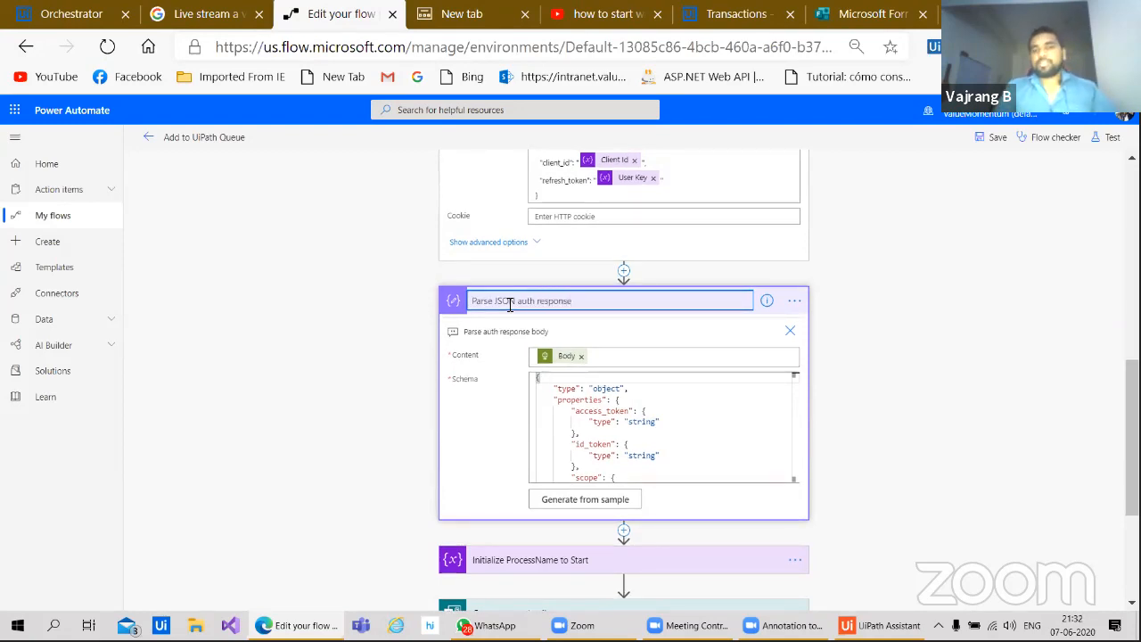
left_click(851, 372)
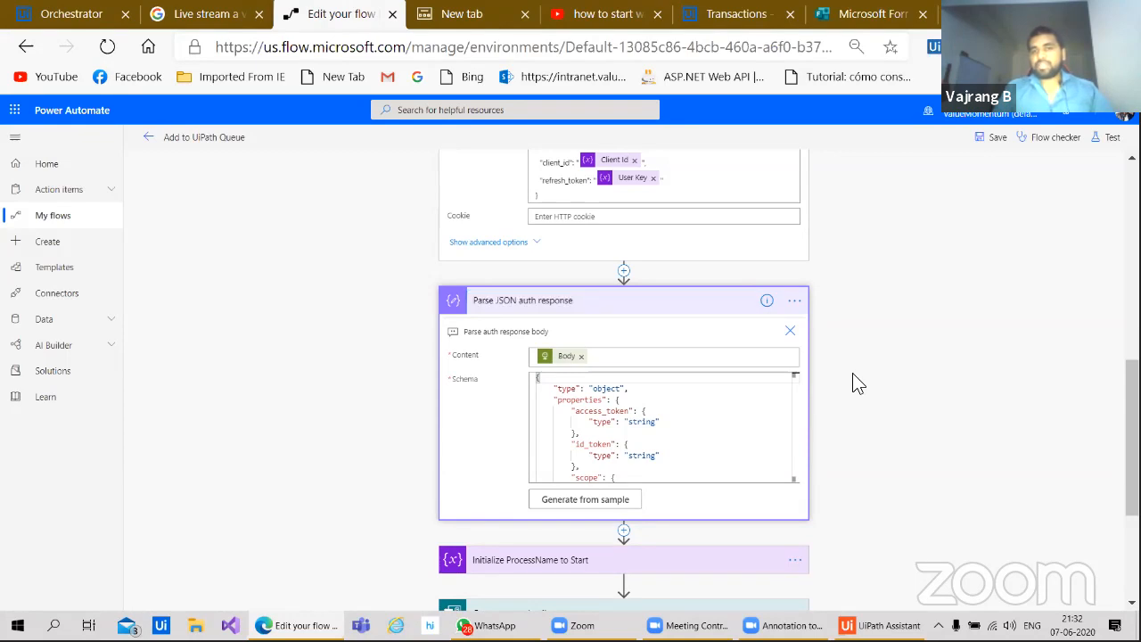
left_click(986, 140)
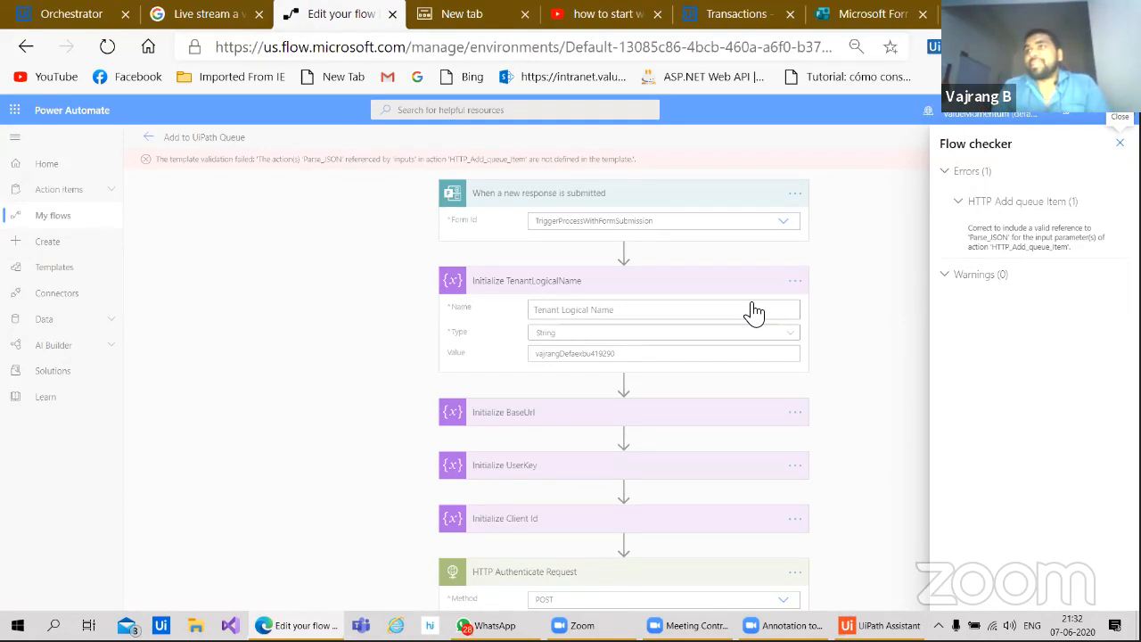
Step: Dismiss the Flow checker error and begin renaming the 'Parse JSON auth response' step
left_click(866, 414)
scroll(866, 414, "down", 6)
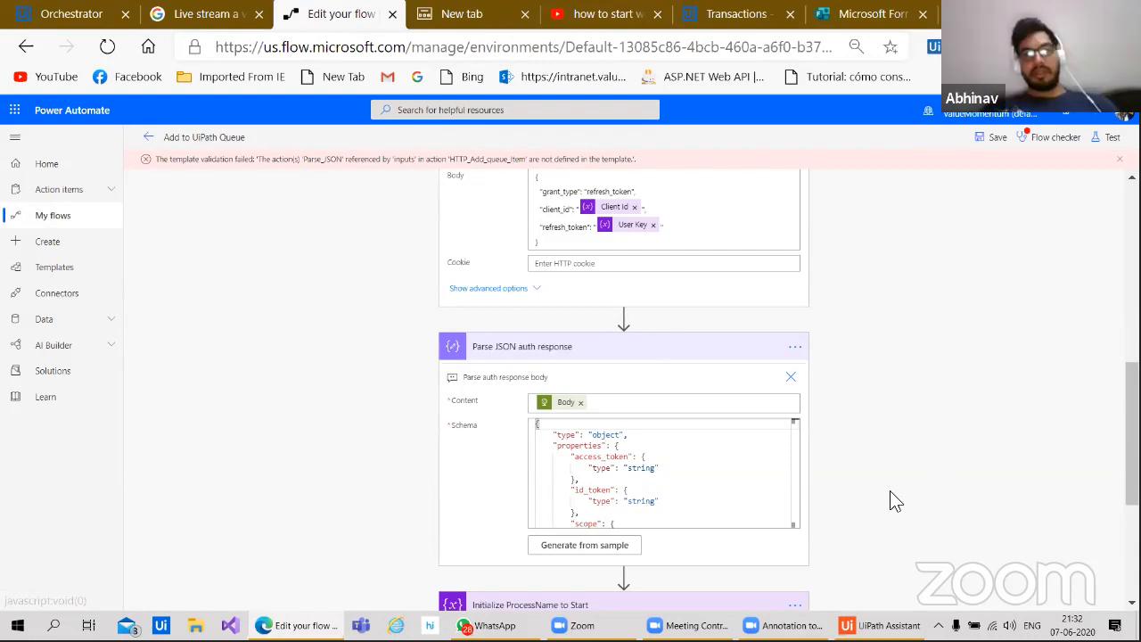
scroll(891, 499, "down", 3)
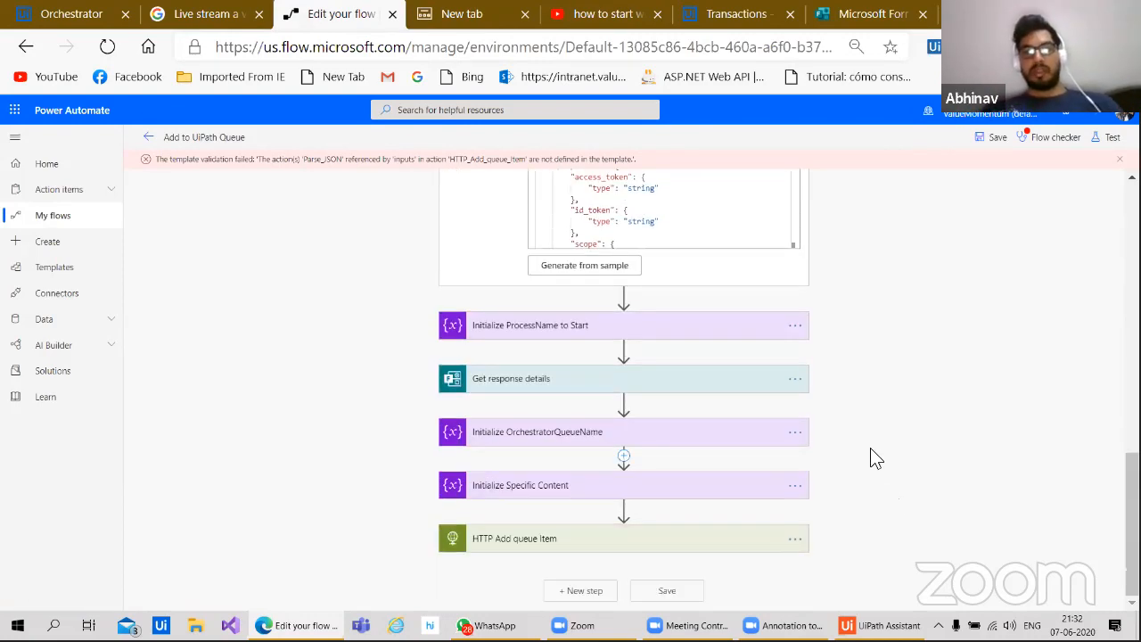
scroll(870, 447, "up", 4)
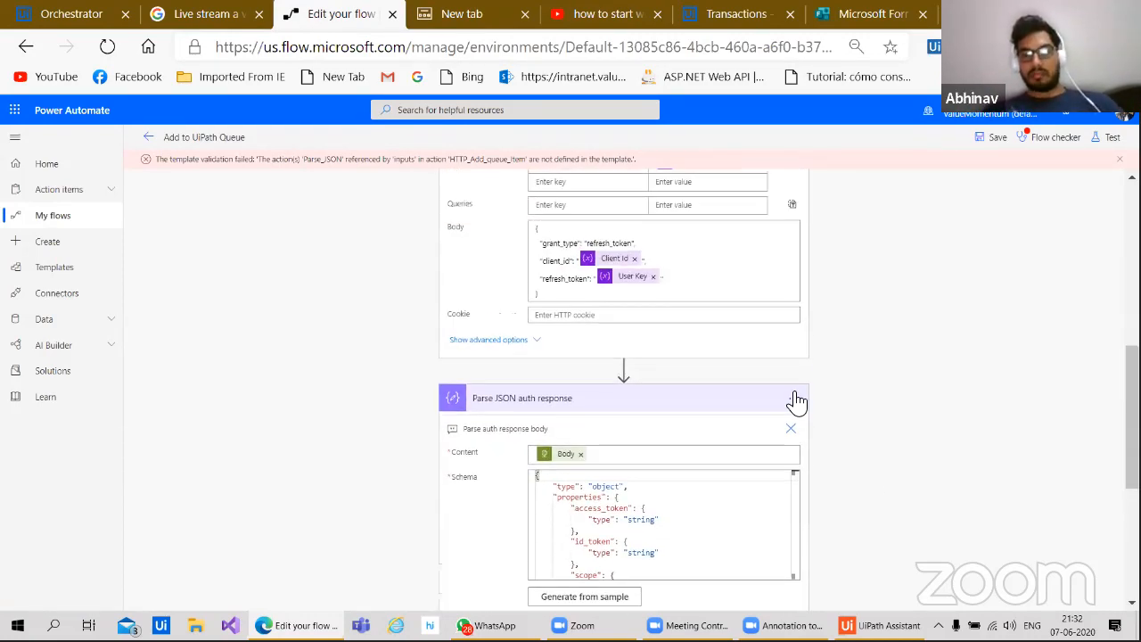
left_click(796, 400)
left_click(860, 430)
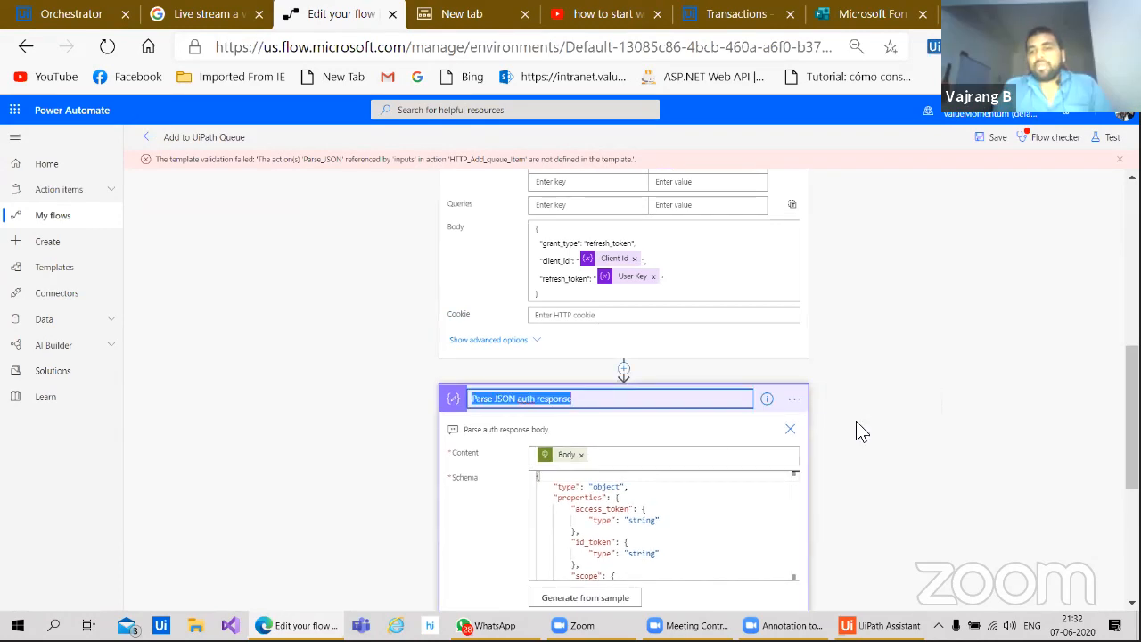
left_click(526, 398)
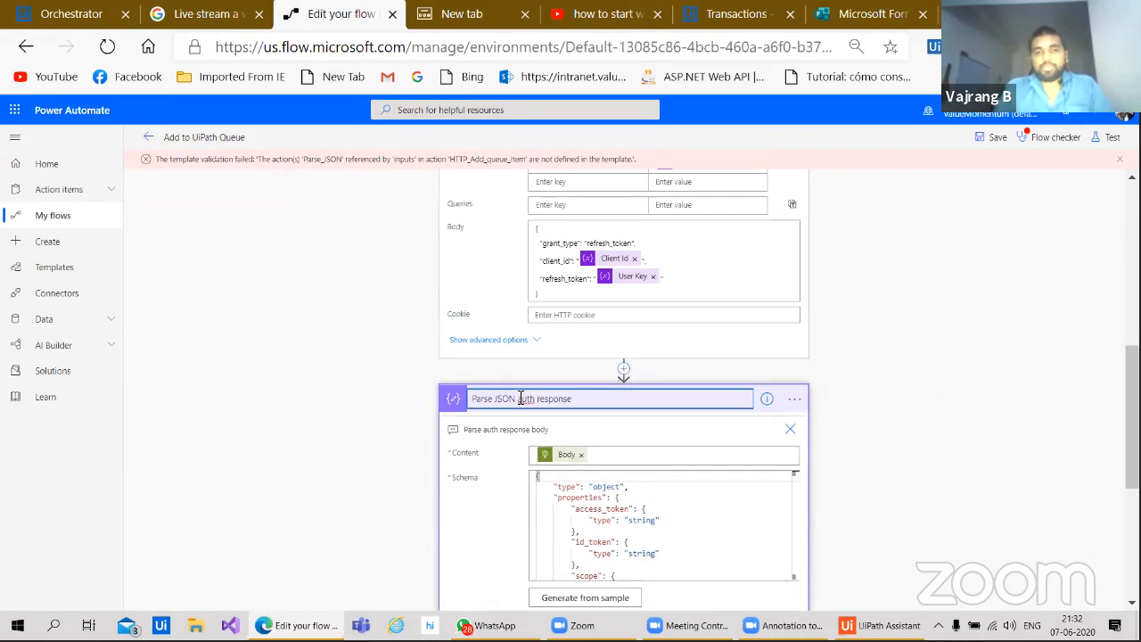
right_click(676, 408)
left_click(679, 418)
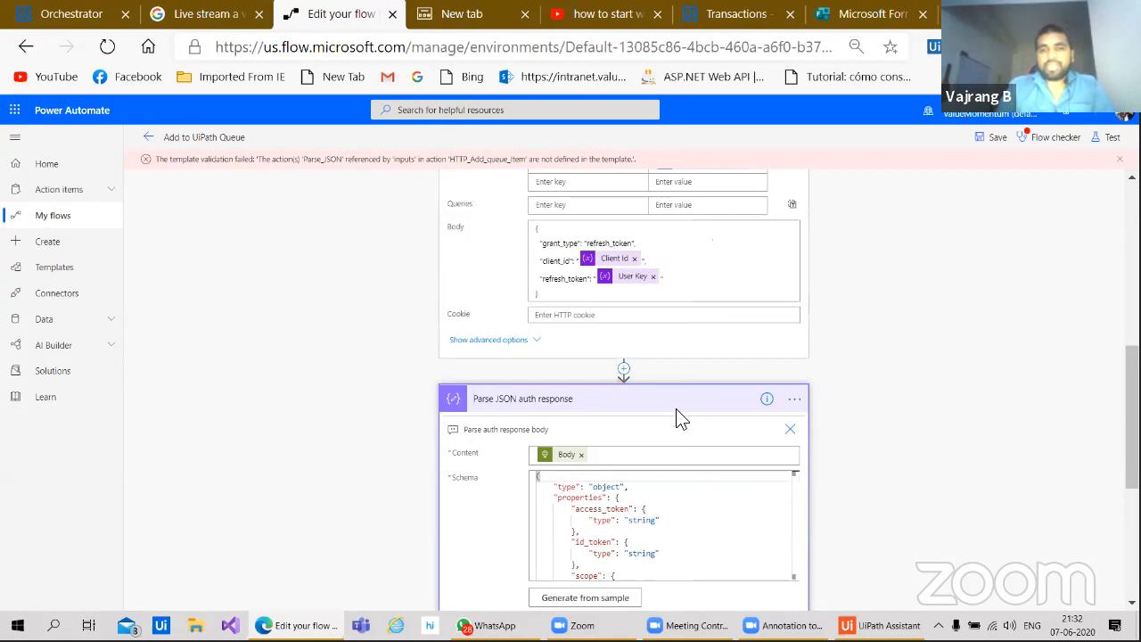
Step: Rename the step back to 'Parse JSON', save, and confirm Flow checker reports 0 errors
left_click(794, 400)
left_click(825, 413)
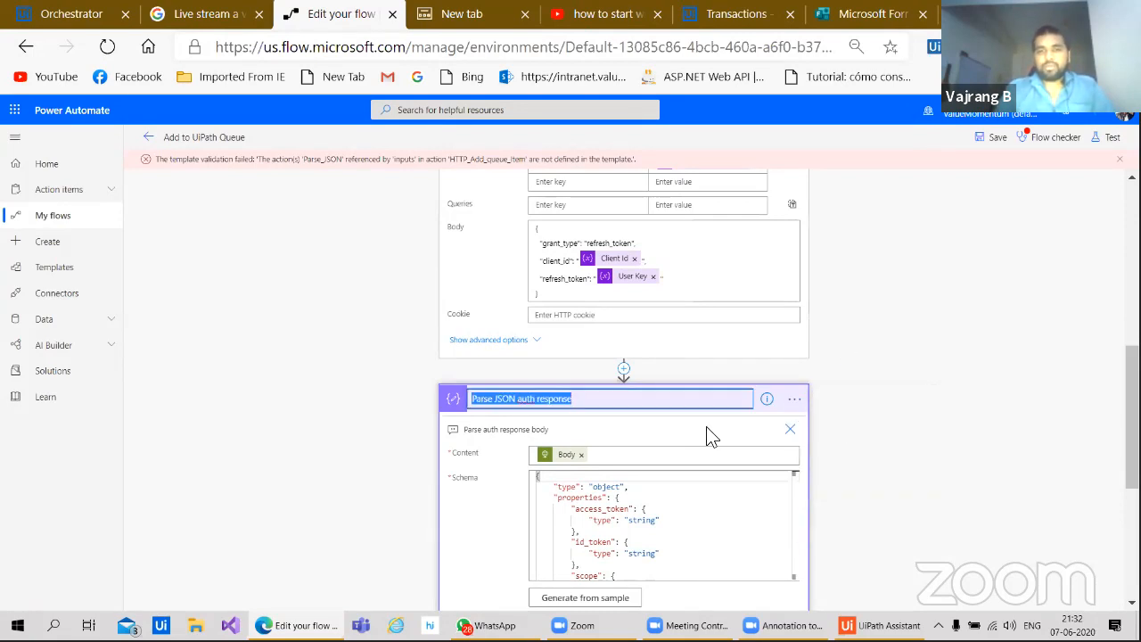
left_click(577, 404)
key("BackSpace")
key("BackSpace")
key("BackSpace")
key("BackSpace")
key("BackSpace")
key("BackSpace")
key("BackSpace")
key("BackSpace")
key("BackSpace")
key("BackSpace")
key("BackSpace")
key("BackSpace")
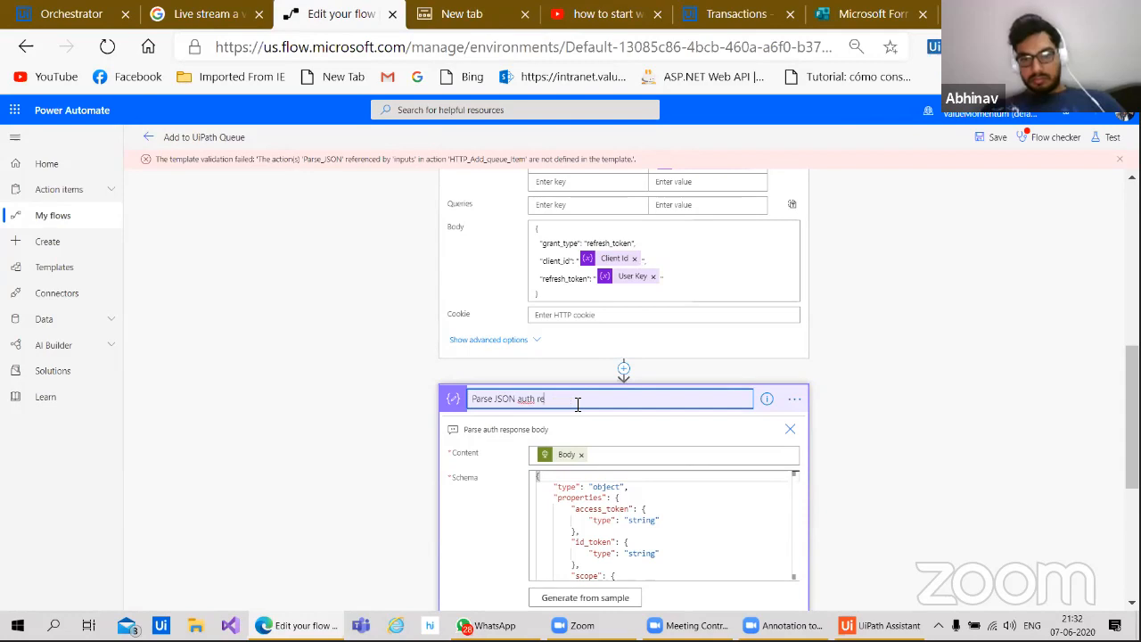
left_click(930, 342)
left_click(999, 138)
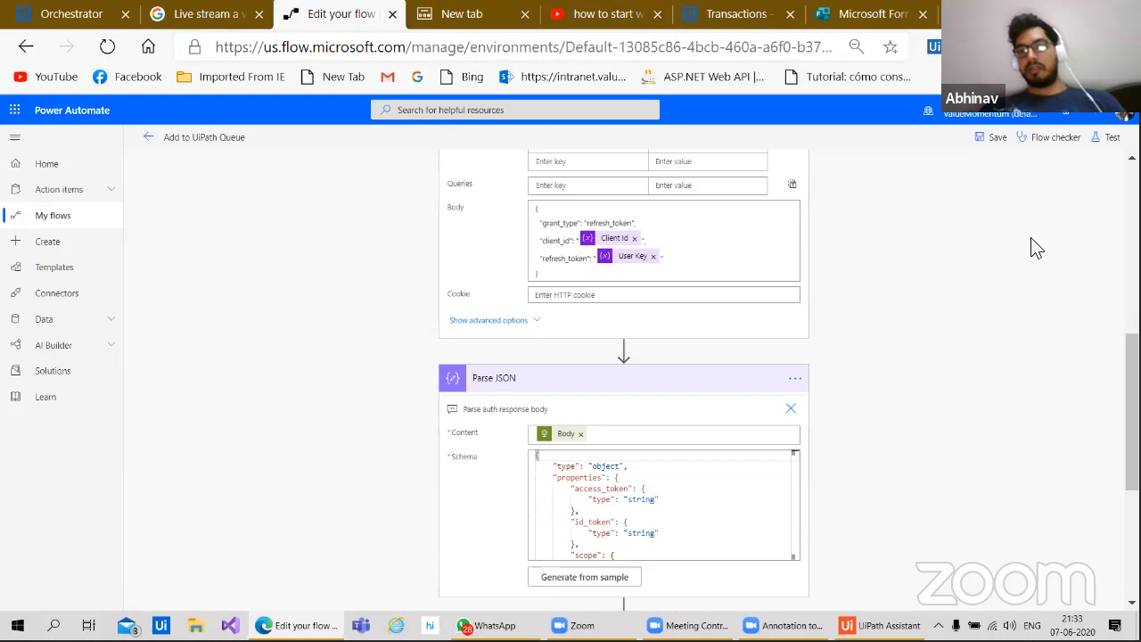
left_click(1037, 141)
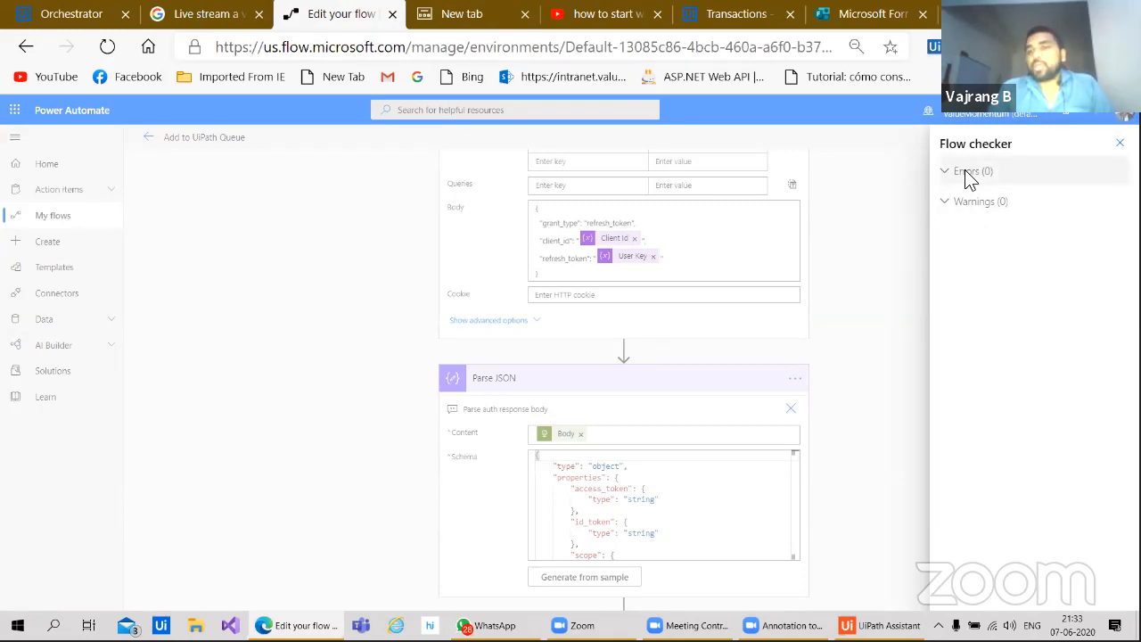
Step: Test the flow with data from the run that succeeded 8 minutes ago
left_click(1120, 147)
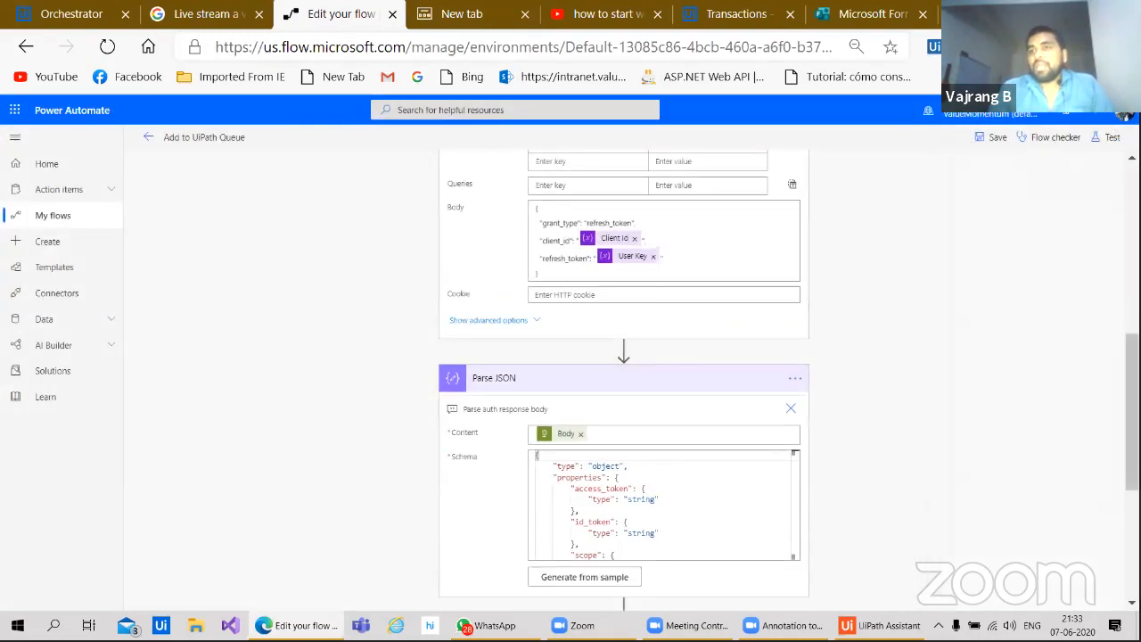
left_click(1114, 139)
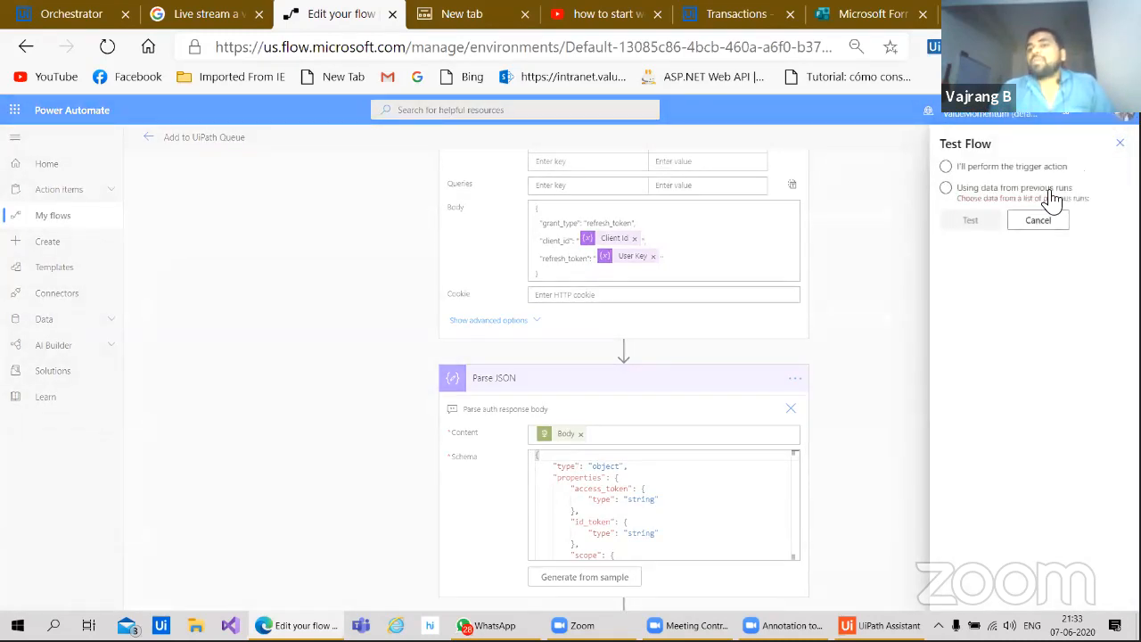
left_click(1052, 198)
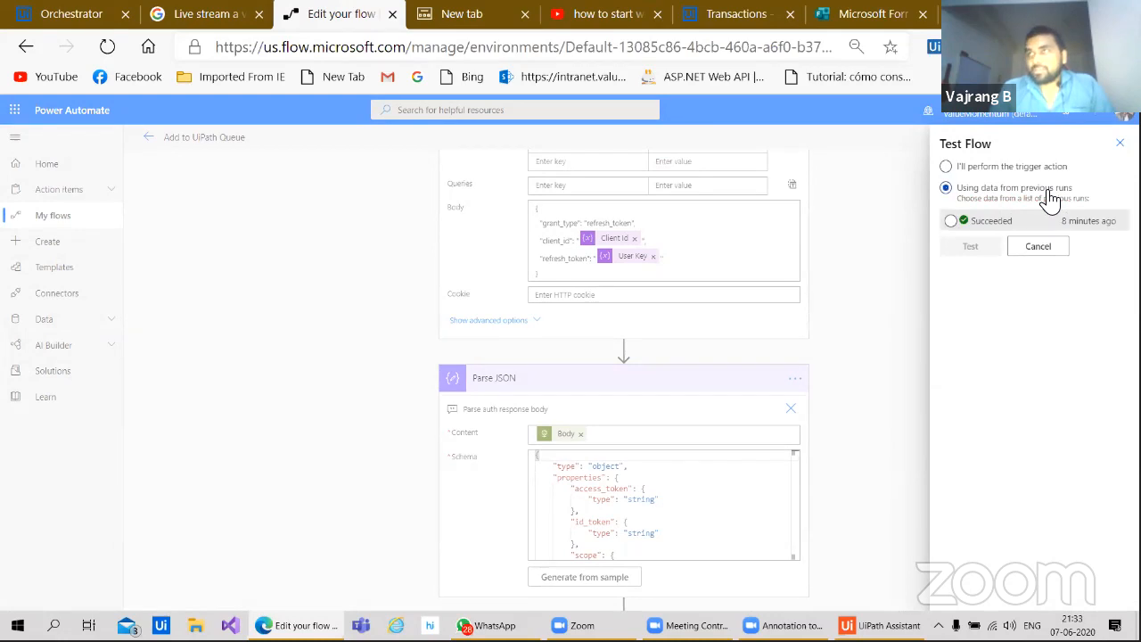
left_click(957, 225)
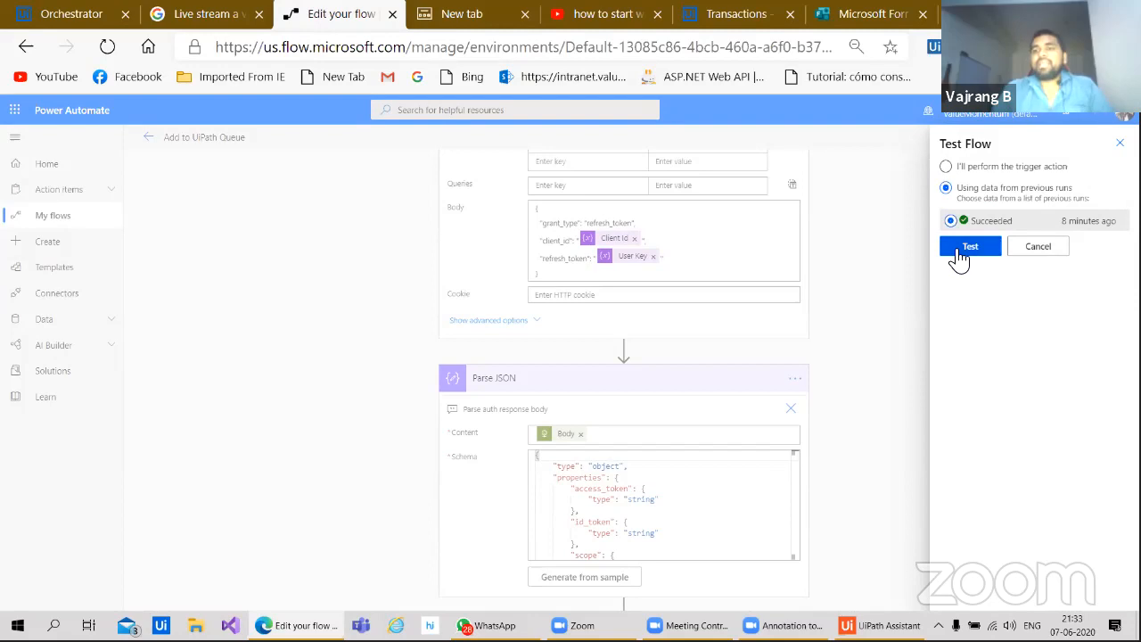
left_click(959, 252)
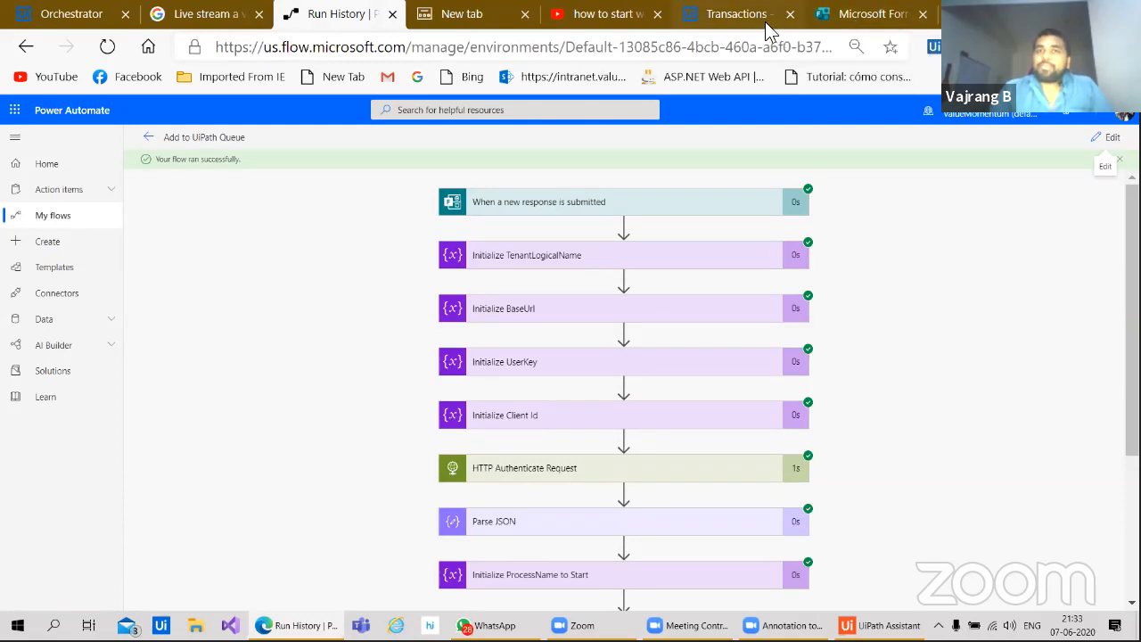
Step: Refresh the COPYPASTE queue transactions, check the first New item's details, then return to the Forms confirmation
left_click(719, 23)
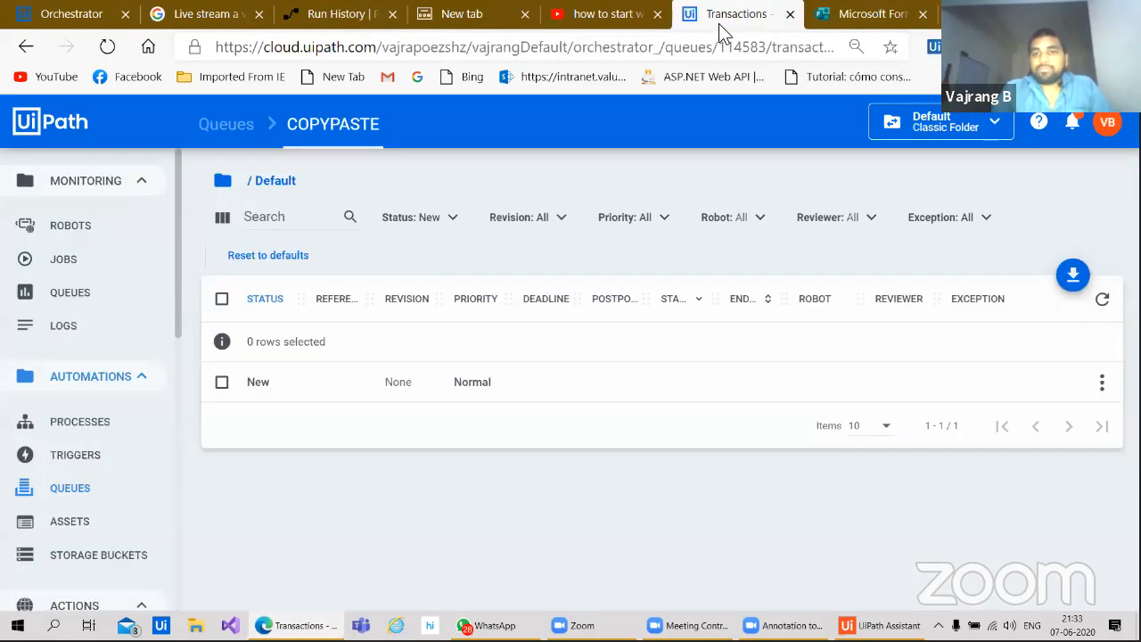
left_click(1102, 301)
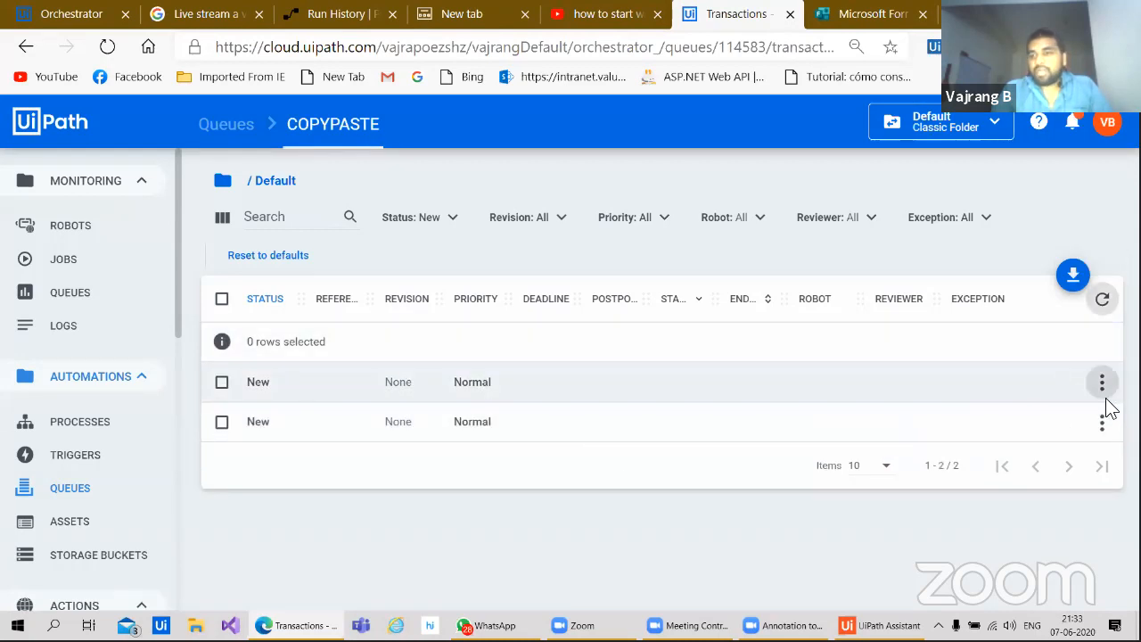
left_click(1103, 392)
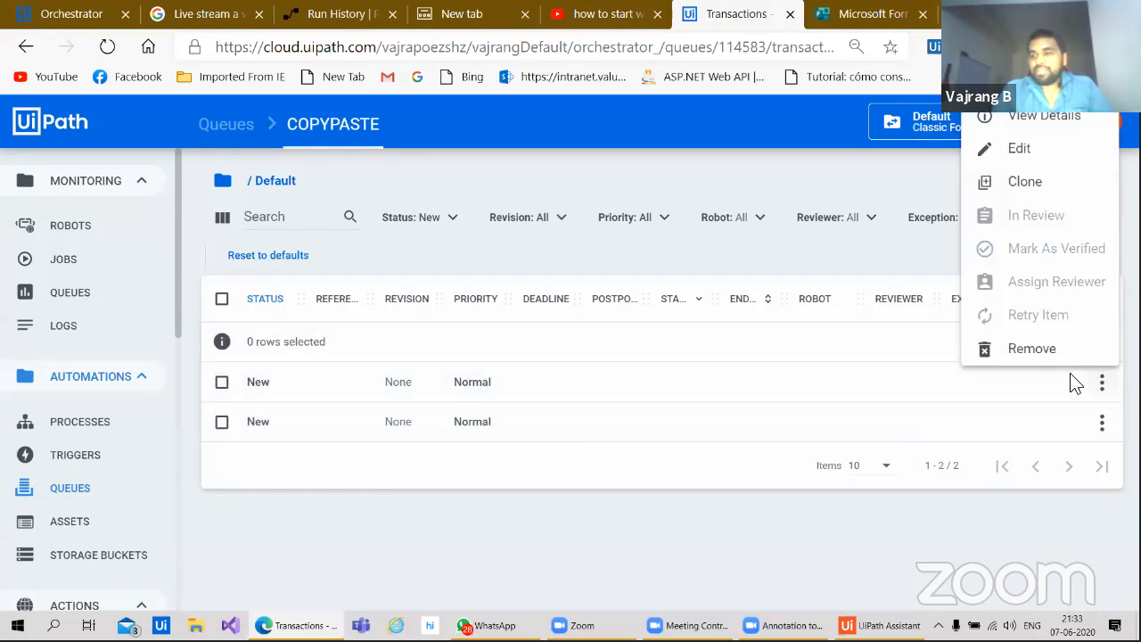
left_click(1044, 123)
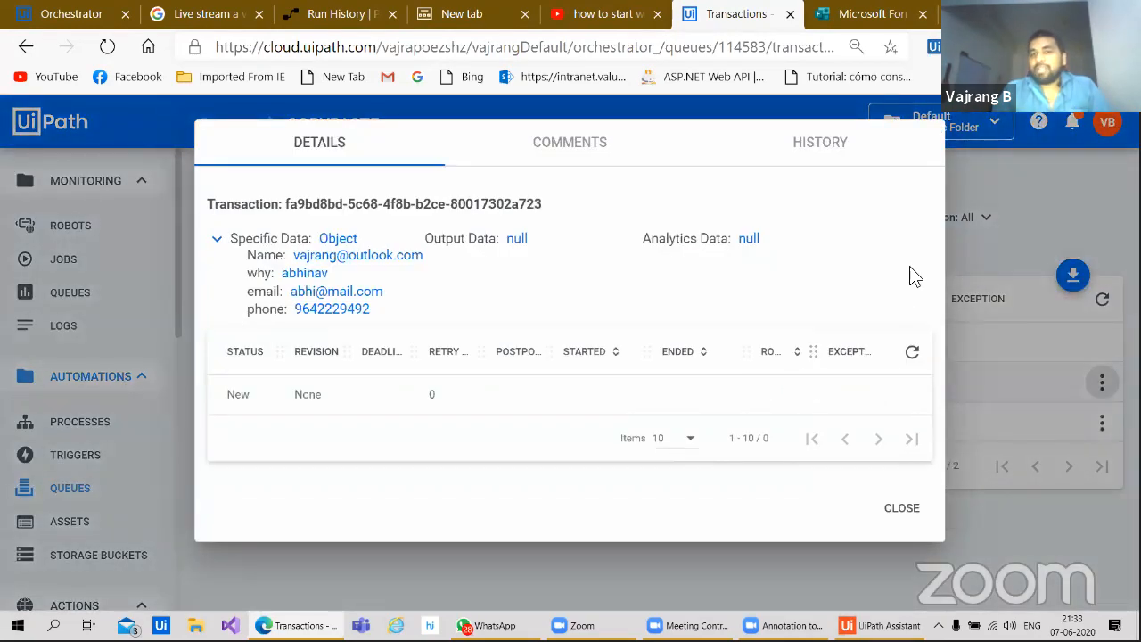
left_click(900, 510)
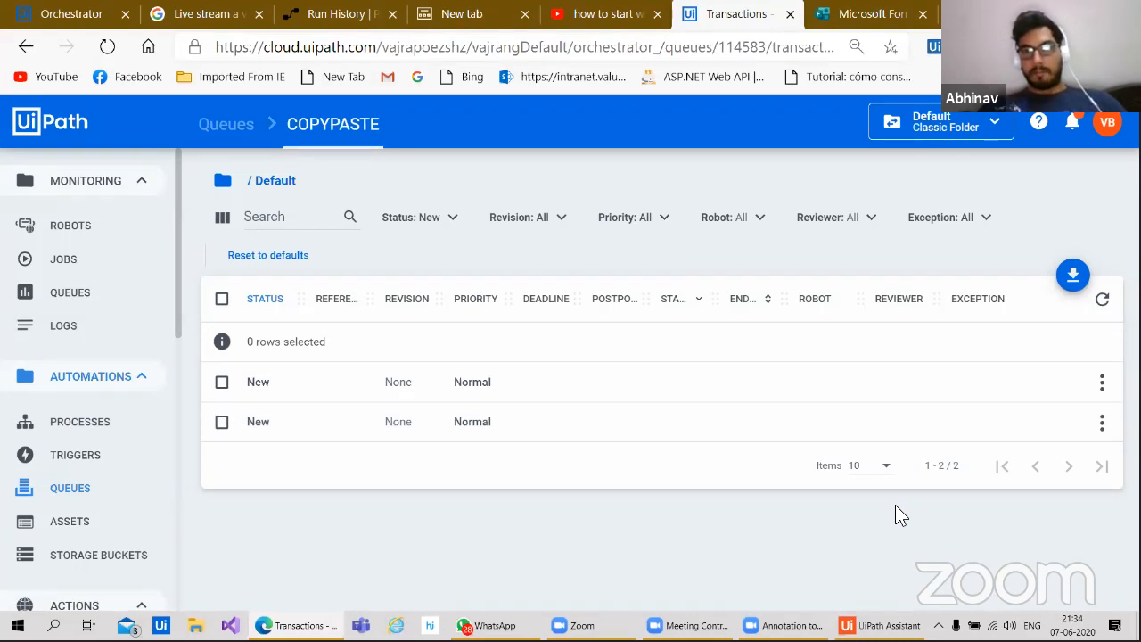
left_click(852, 23)
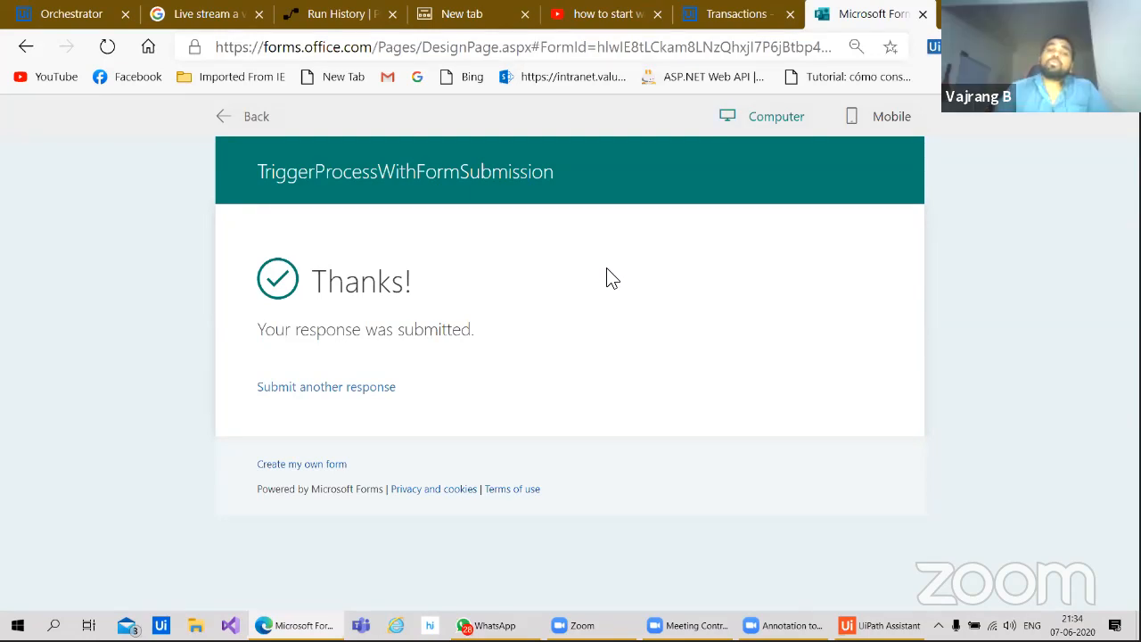
Step: Go back to the Add to UiPath Queue flow's run history in Power Automate
left_click(336, 14)
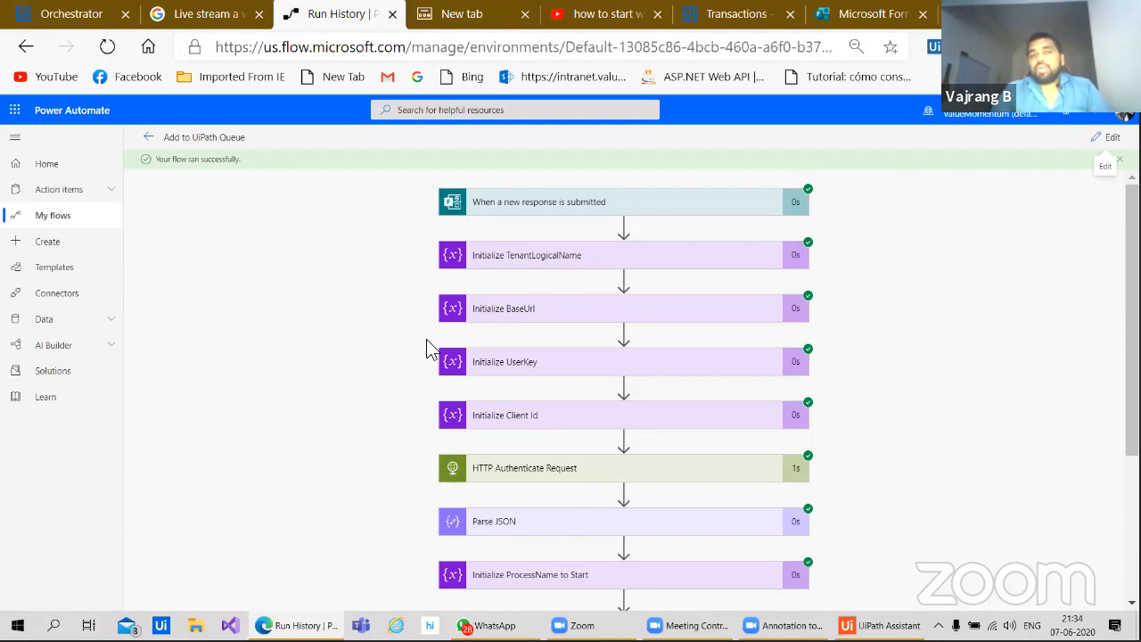
Step: Check the Initialize TenantLogicalName inputs and review the succeeded steps through HTTP Add queue Item
left_click(505, 268)
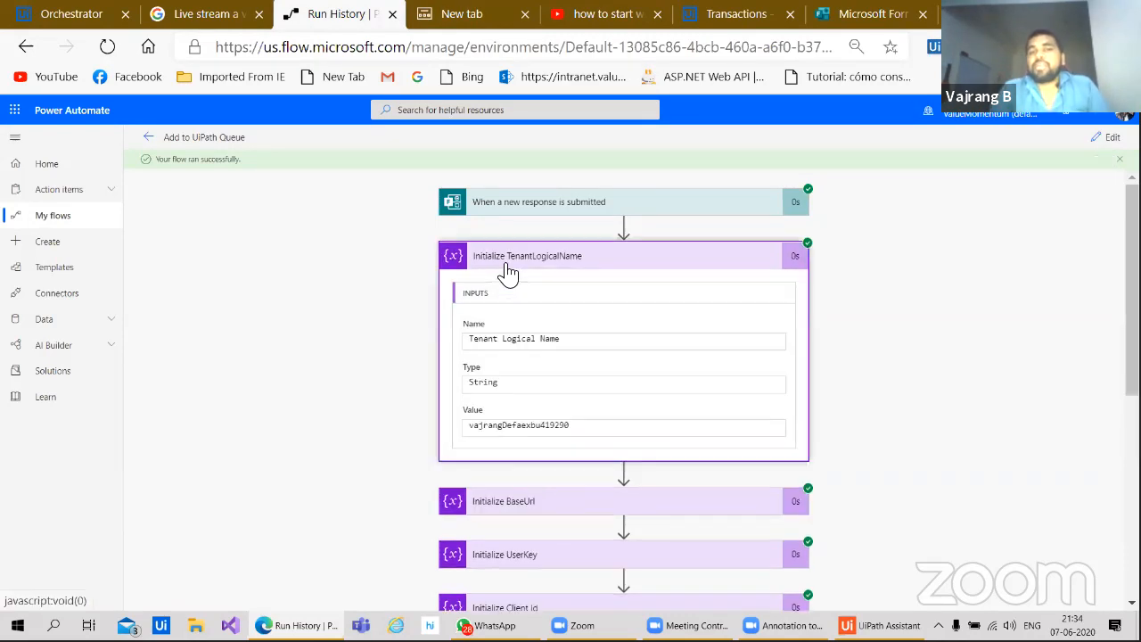
left_click(508, 267)
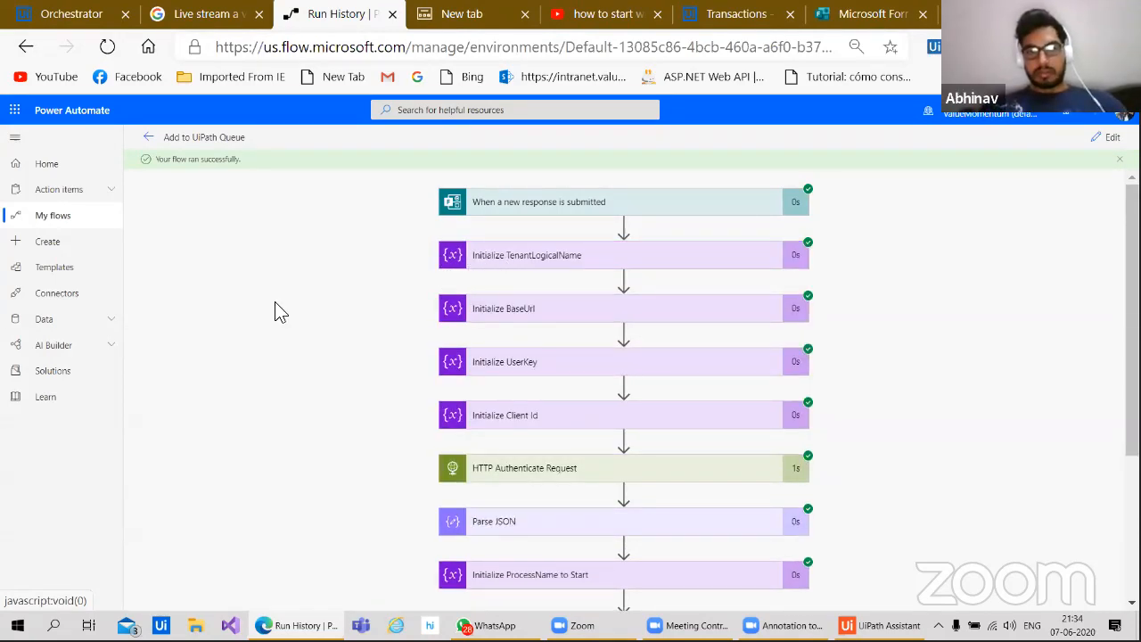
scroll(295, 447, "down", 3)
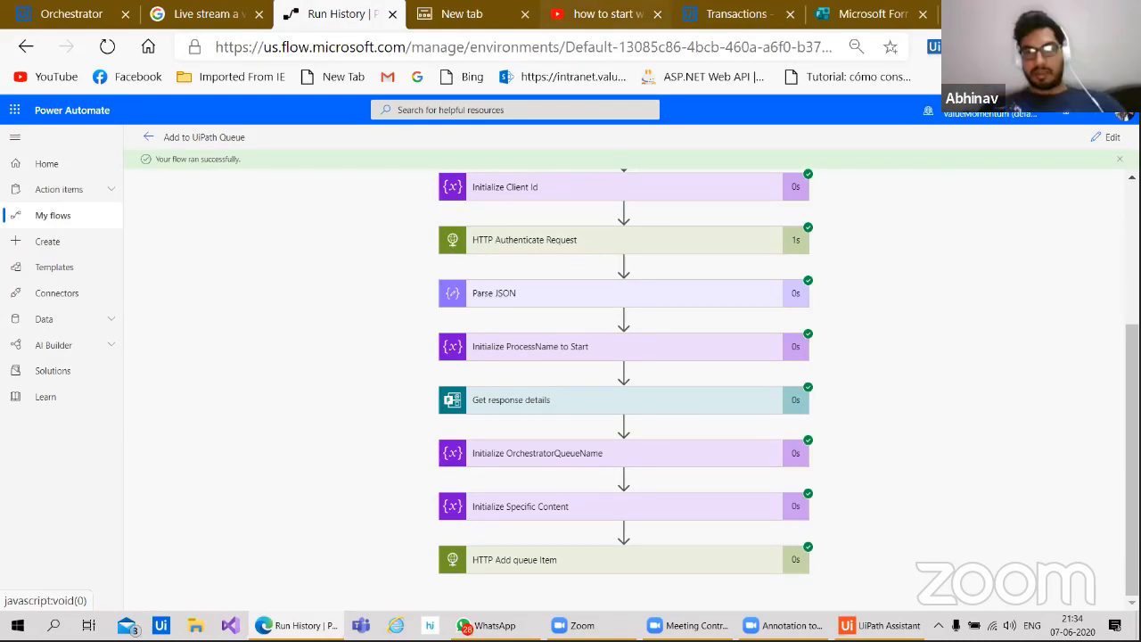
left_click(592, 29)
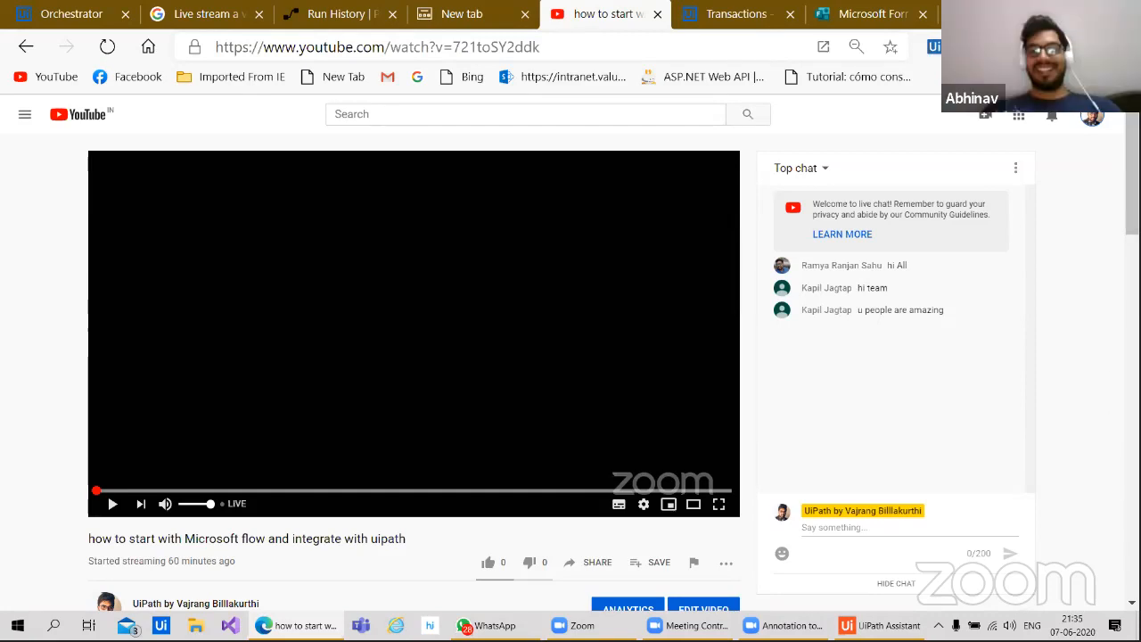
right_click(1114, 194)
left_click(851, 346)
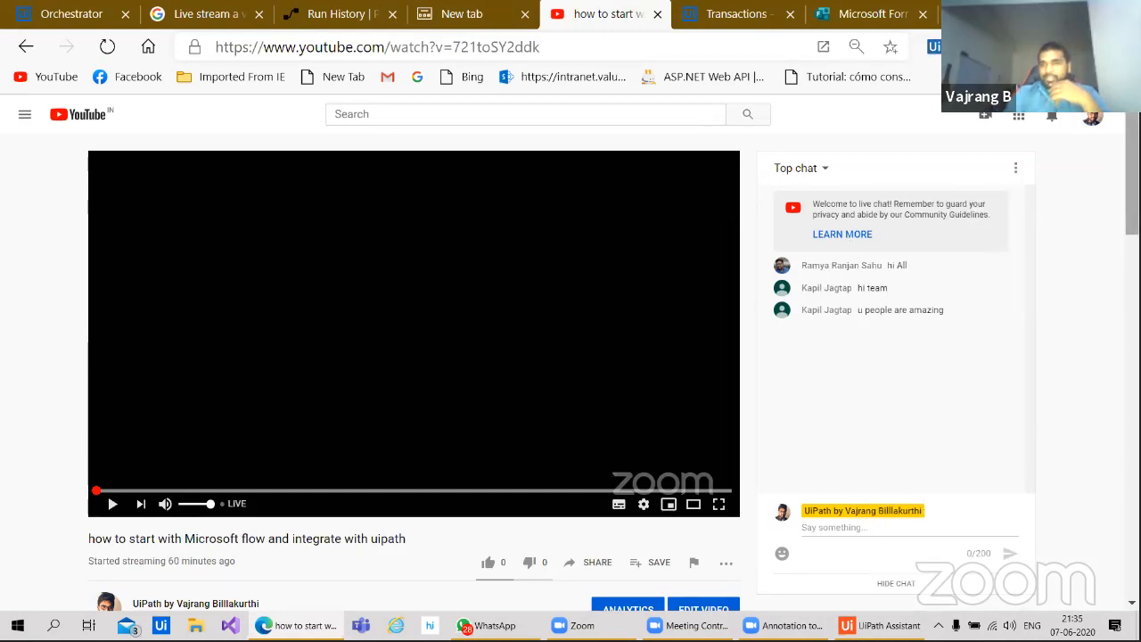
left_click_drag(1132, 175, 1132, 244)
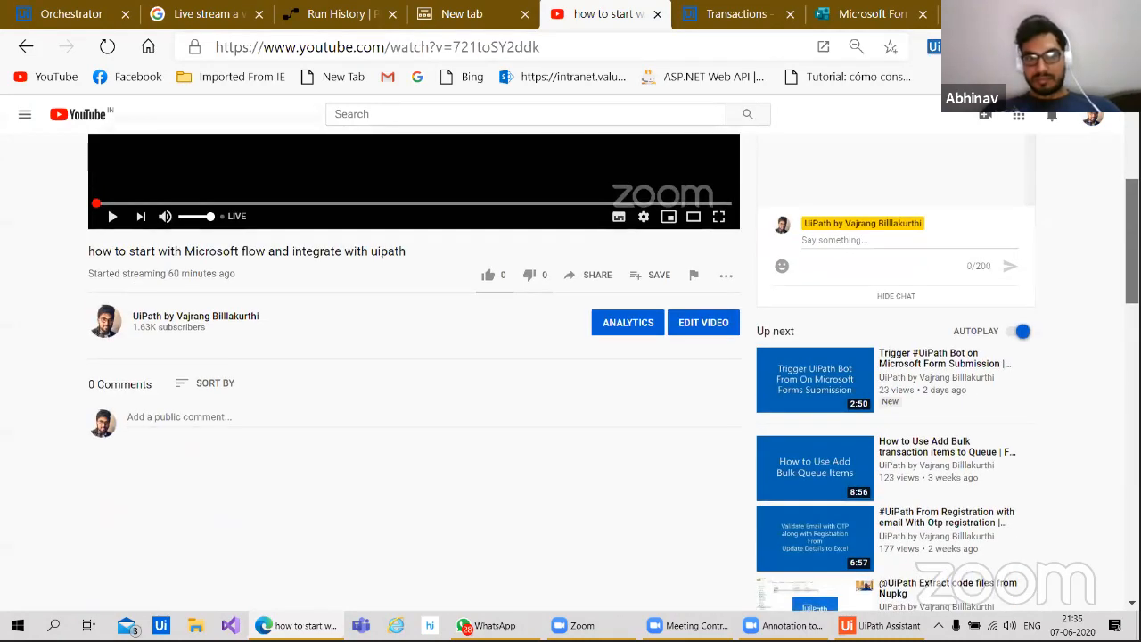
scroll(1111, 255, "up", 2)
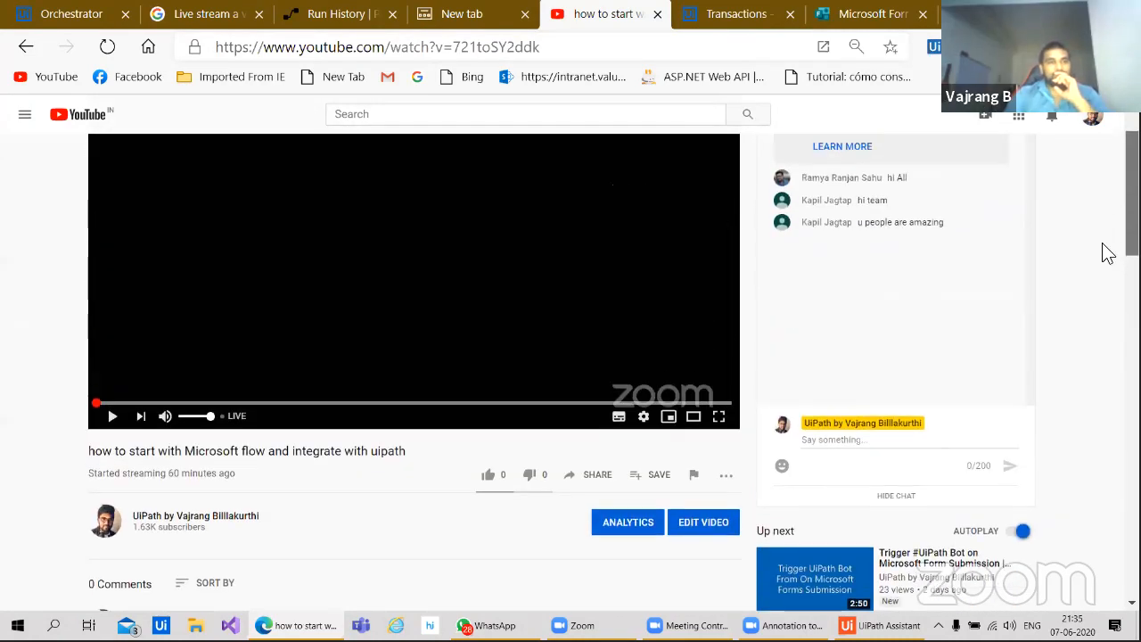
left_click_drag(1103, 245, 1101, 248)
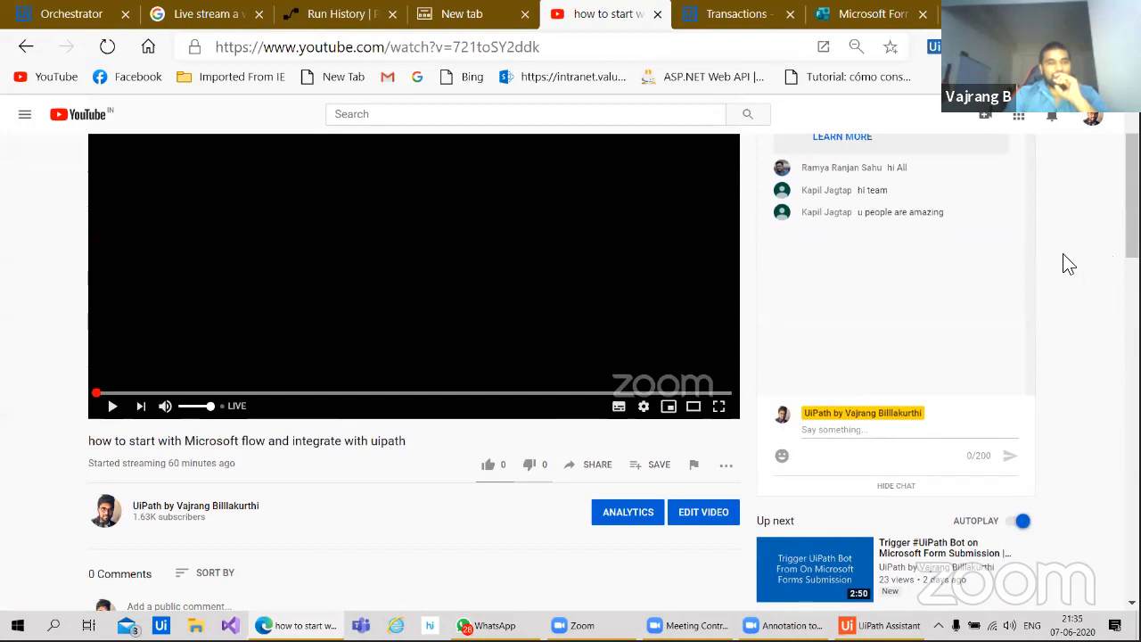